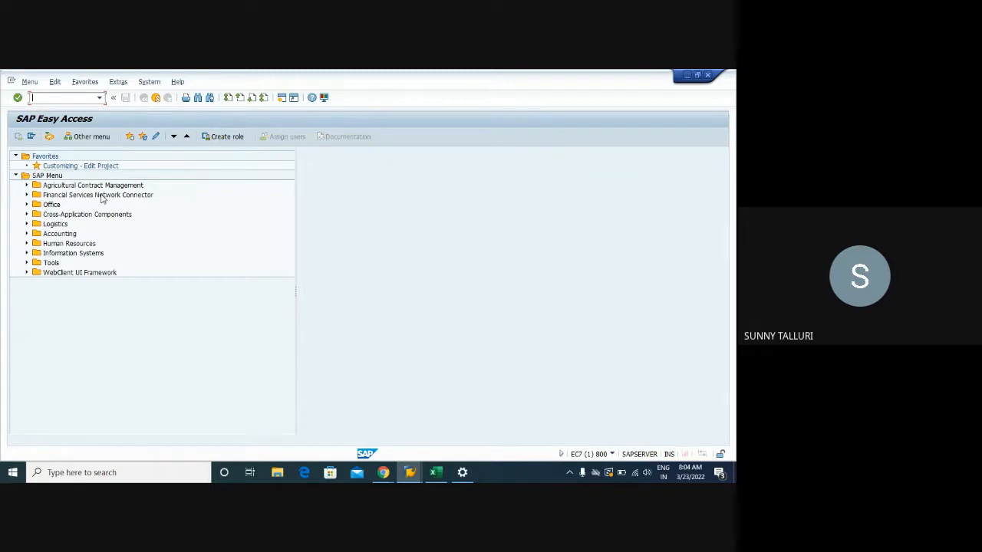
- Switch to the Training workbook in Excel and enter 1, pc, 5 and eur across D52:G52
{"action": "left_click", "coordinate": [435, 472]}
{"action": "left_click", "coordinate": [185, 393]}
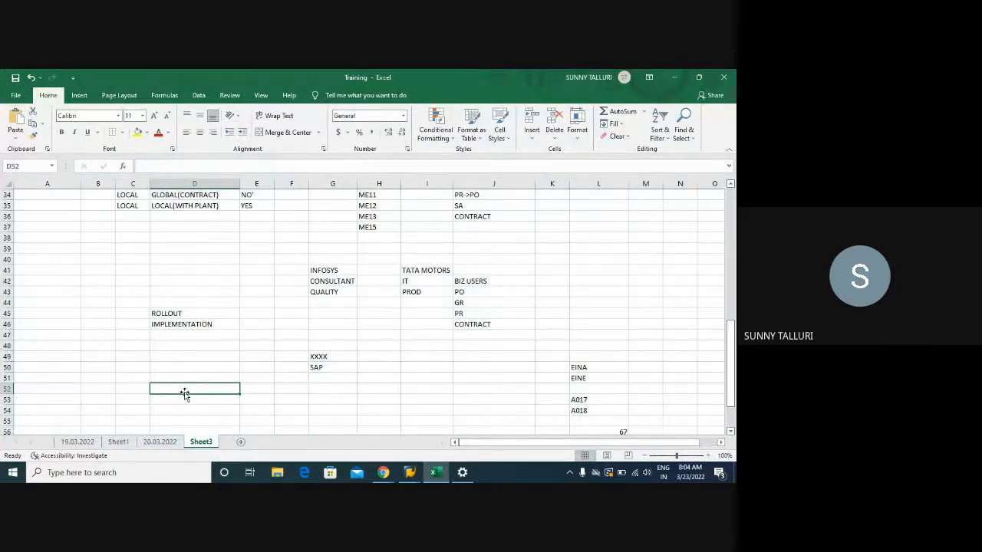
{"action": "type", "text": "1"}
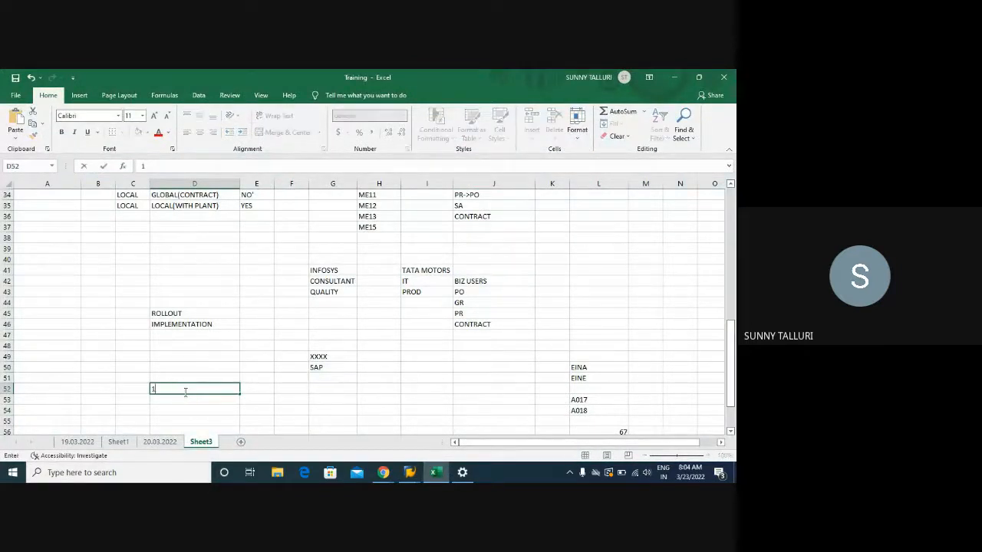
{"action": "key", "text": "Tab"}
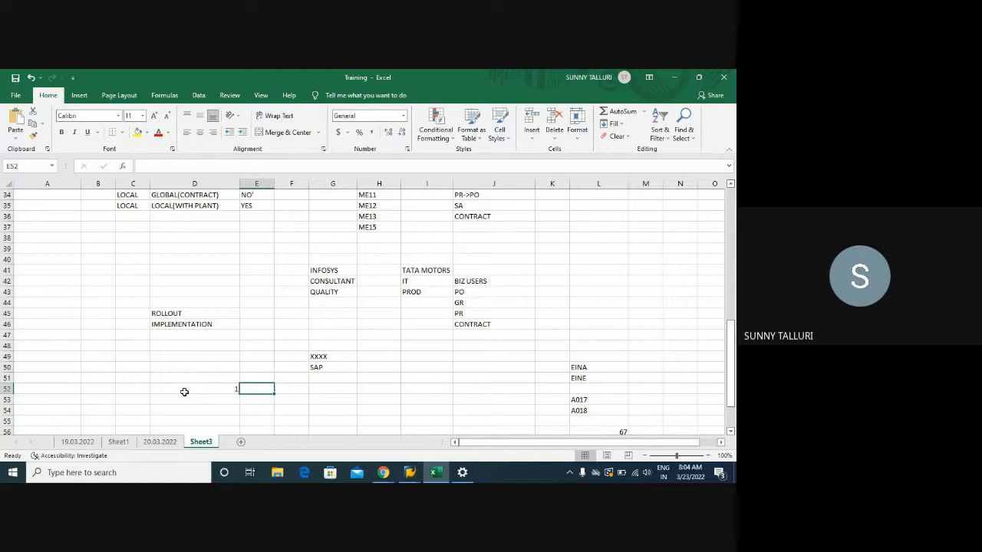
{"action": "type", "text": "pc"}
{"action": "key", "text": "Tab"}
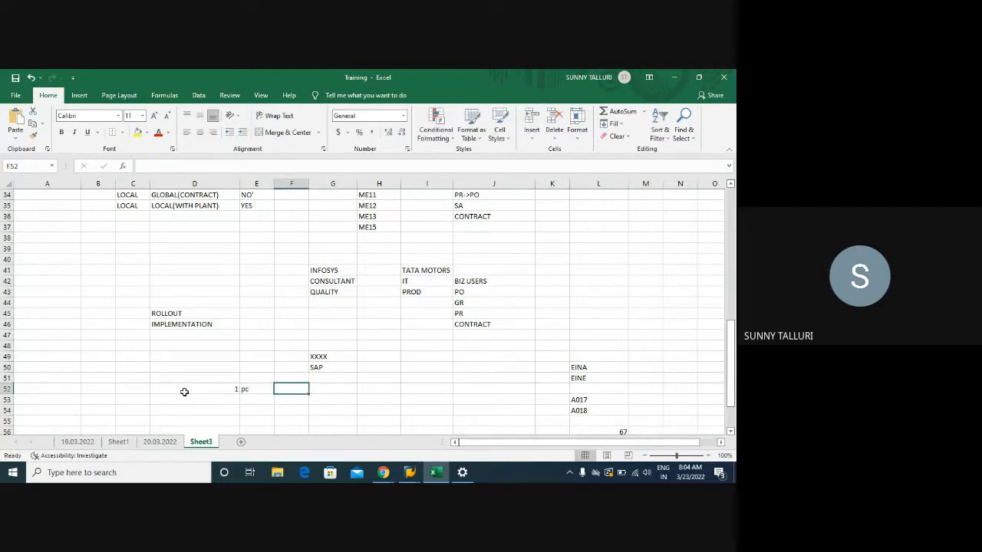
{"action": "type", "text": "10"}
{"action": "key", "text": "BackSpace"}
{"action": "key", "text": "BackSpace"}
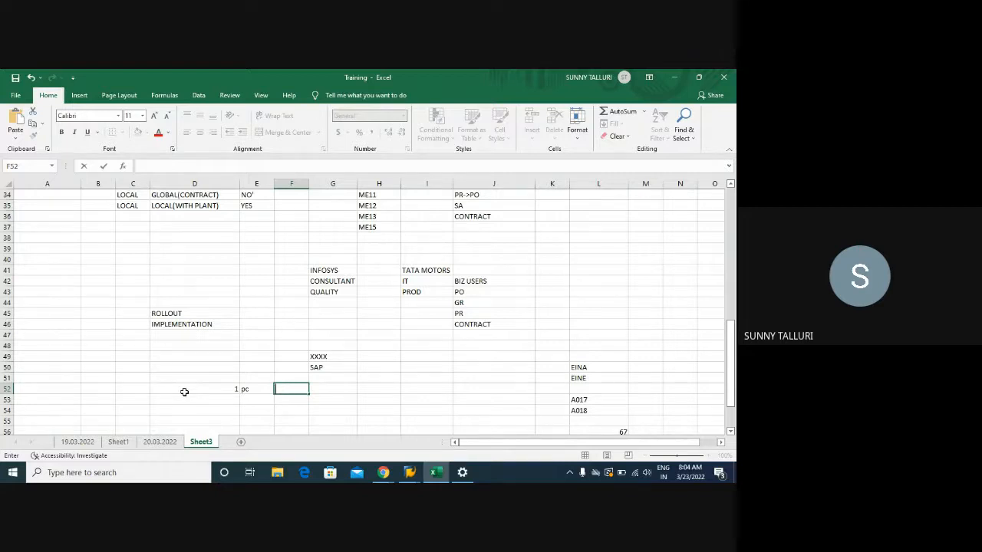
{"action": "type", "text": "5"}
{"action": "key", "text": "Tab"}
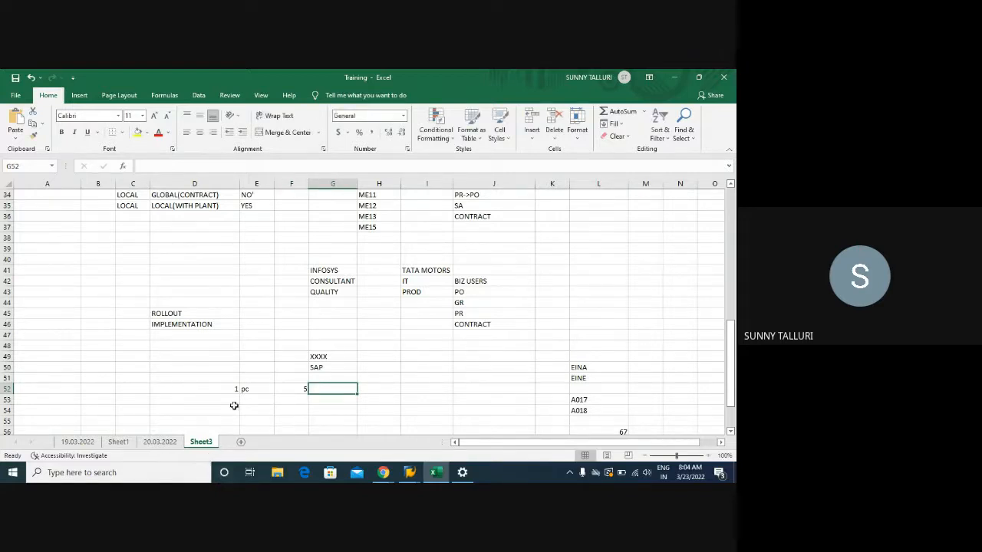
{"action": "type", "text": "eur"}
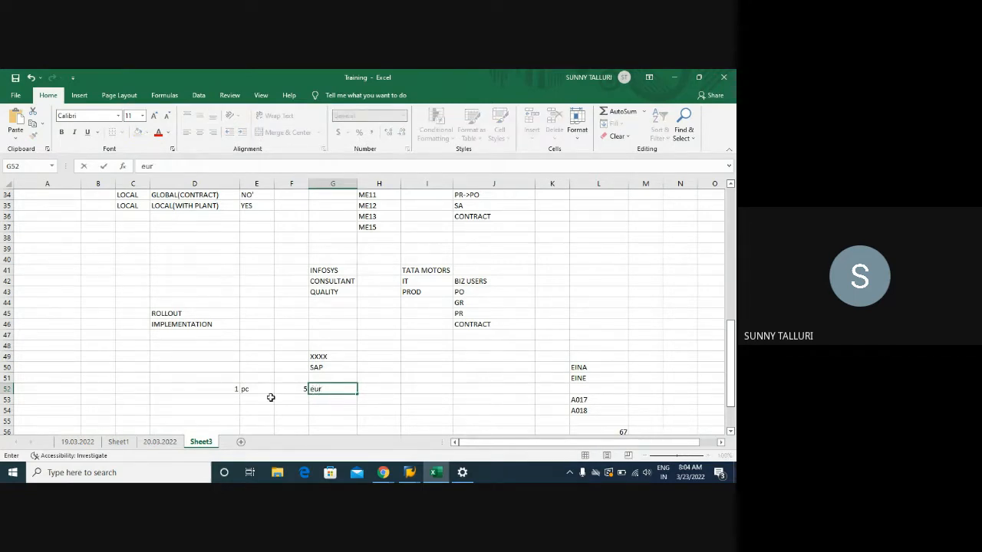
- Enter 20, pc, 3.5 and eur across D53:G53 beneath the first quantity price row
{"action": "left_click", "coordinate": [229, 398]}
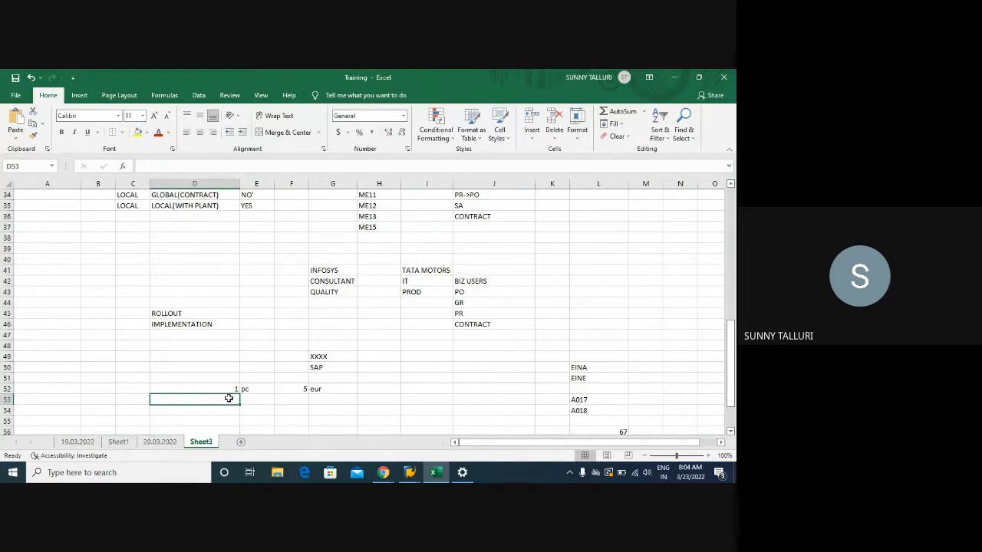
{"action": "type", "text": "10"}
{"action": "key", "text": "Tab"}
{"action": "type", "text": "pc"}
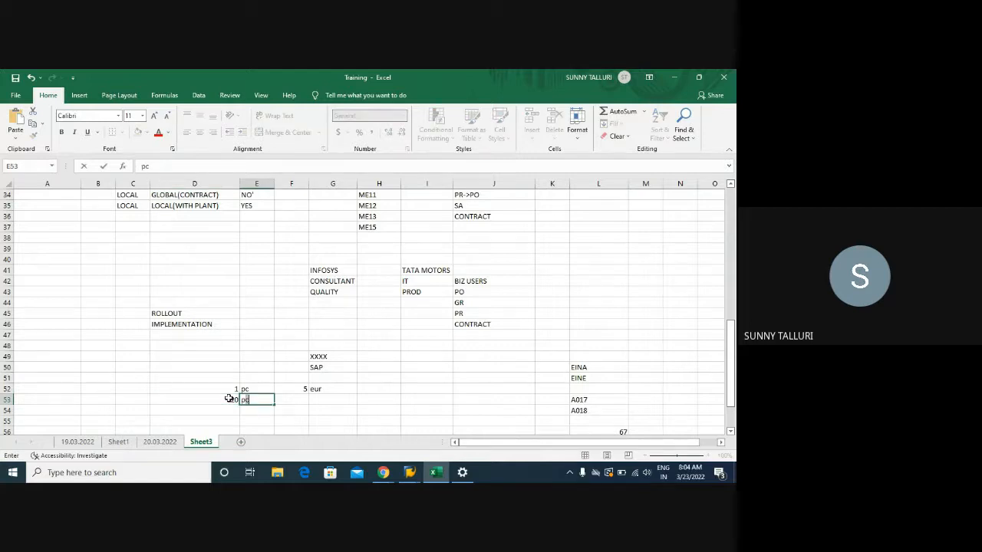
{"action": "key", "text": "Tab"}
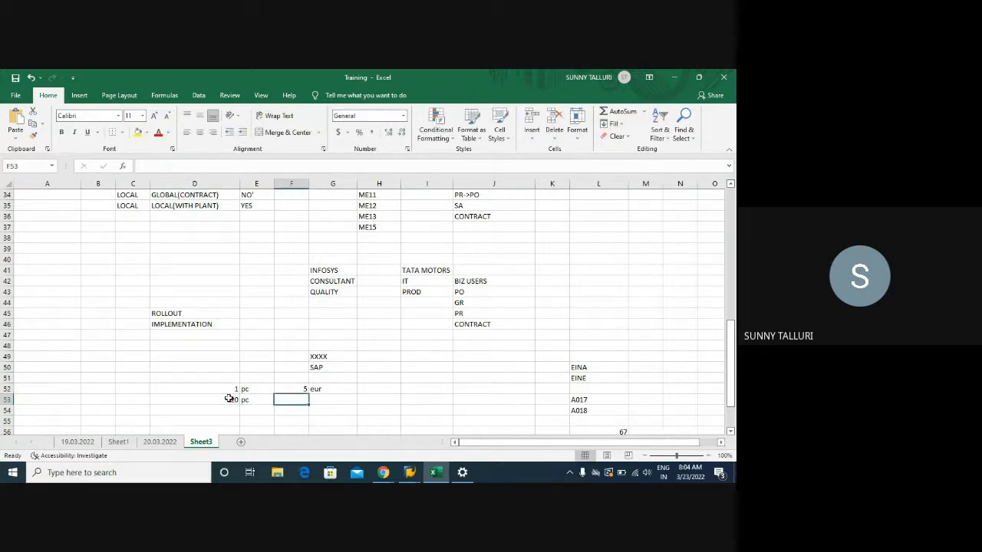
{"action": "type", "text": "3.5"}
{"action": "key", "text": "Tab"}
{"action": "type", "text": "eur"}
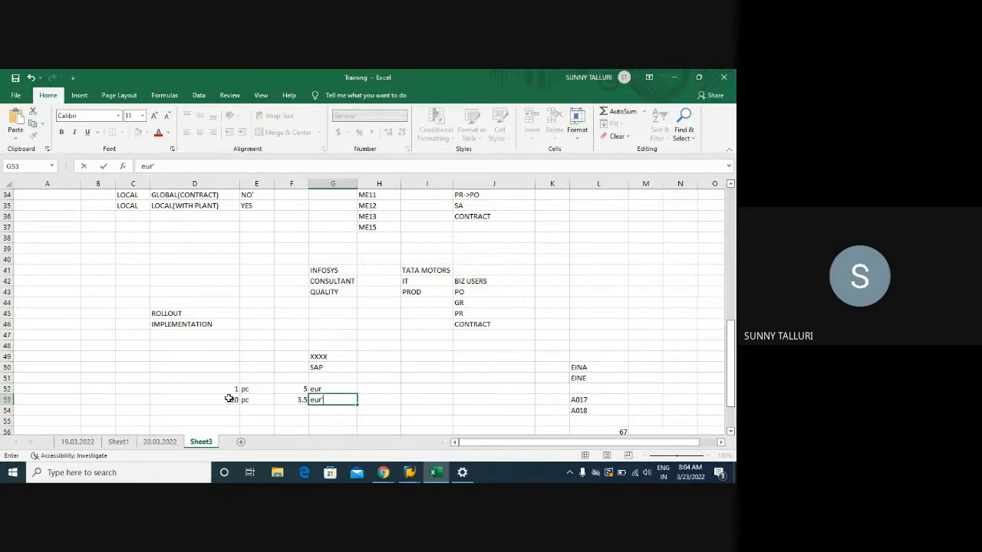
{"action": "left_click", "coordinate": [217, 387]}
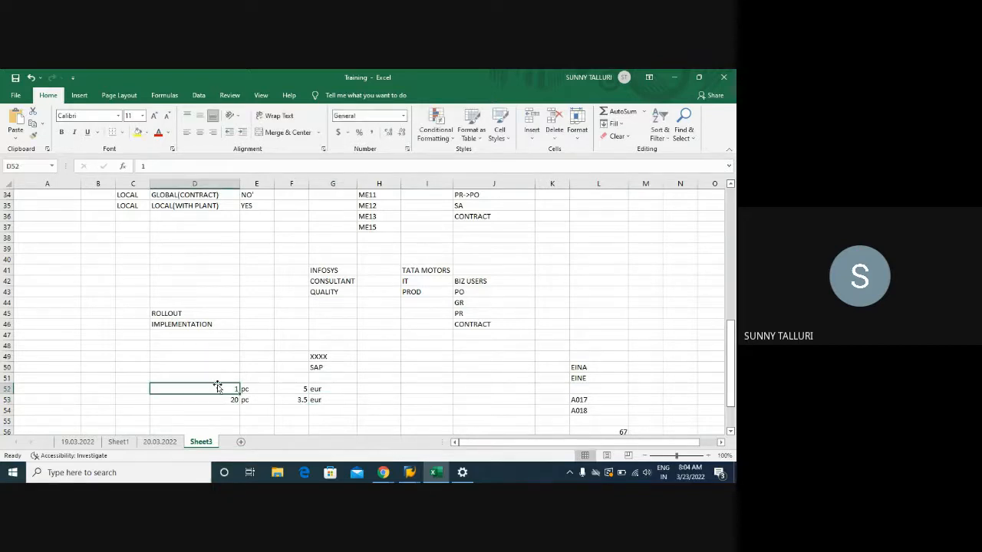
- Highlight the quantity price table in D52:G53 to review it
{"action": "left_click_drag", "start_coordinate": [219, 386], "coordinate": [316, 397]}
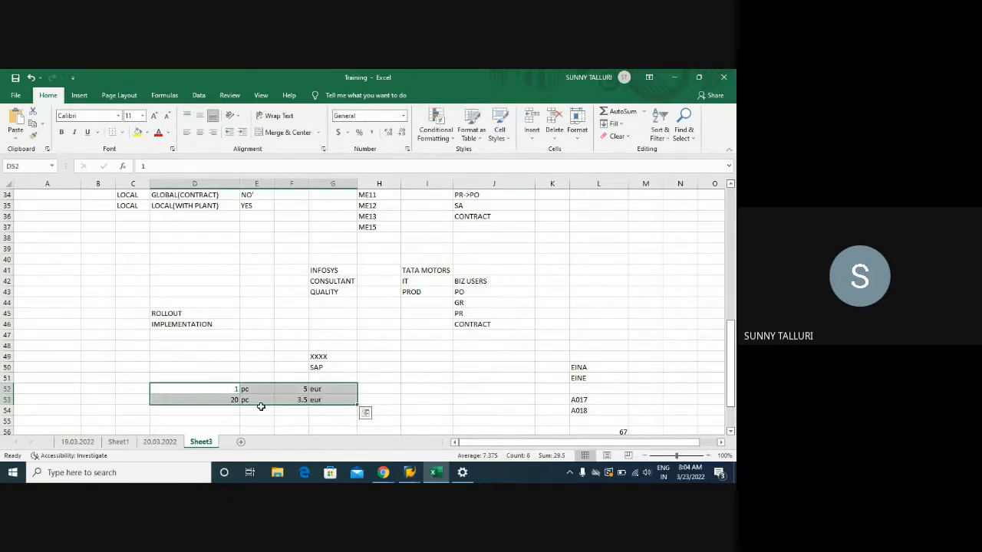
{"action": "left_click_drag", "start_coordinate": [230, 389], "coordinate": [336, 397]}
{"action": "left_click_drag", "start_coordinate": [193, 390], "coordinate": [328, 400]}
- Switch to SAP, open the info record display with transaction ME13 and set the vendor to 1023
{"action": "mouse_move", "coordinate": [410, 472]}
{"action": "left_click", "coordinate": [446, 422]}
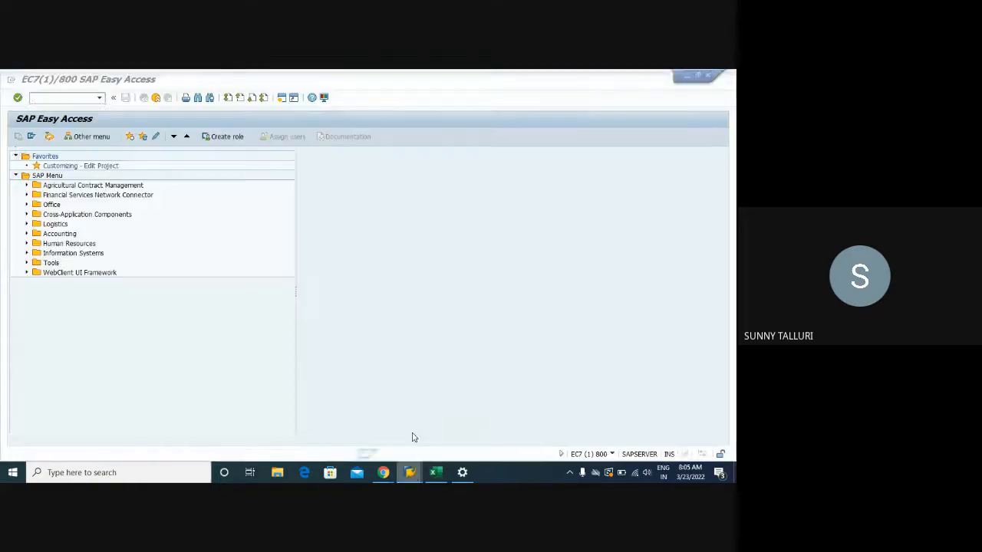
{"action": "type", "text": "me21n"}
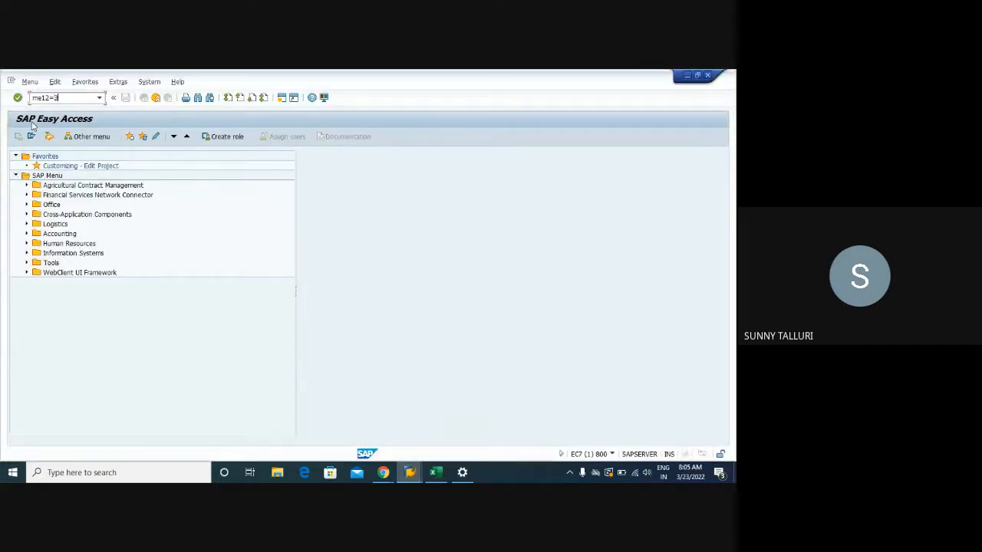
{"action": "key", "text": "Return"}
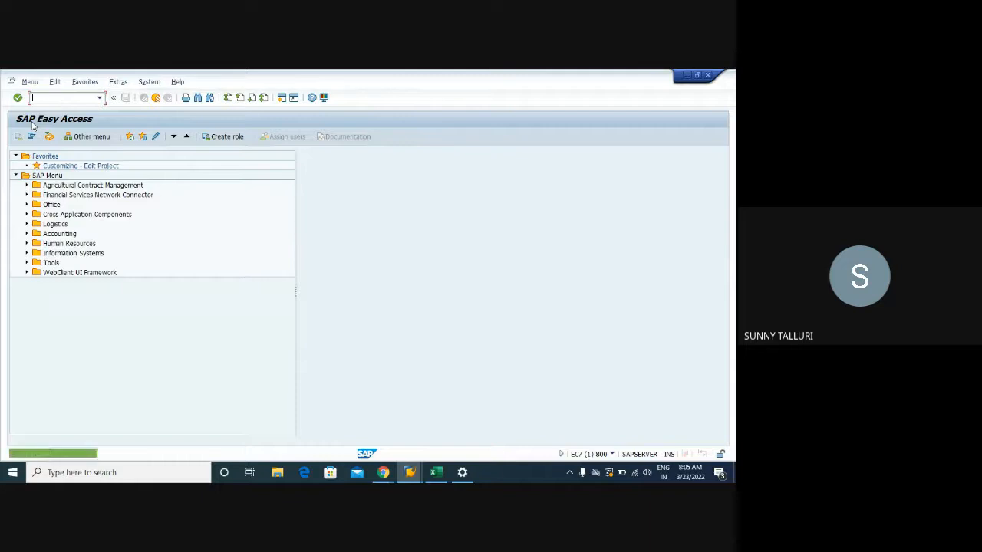
{"action": "type", "text": "me13"}
{"action": "key", "text": "Return"}
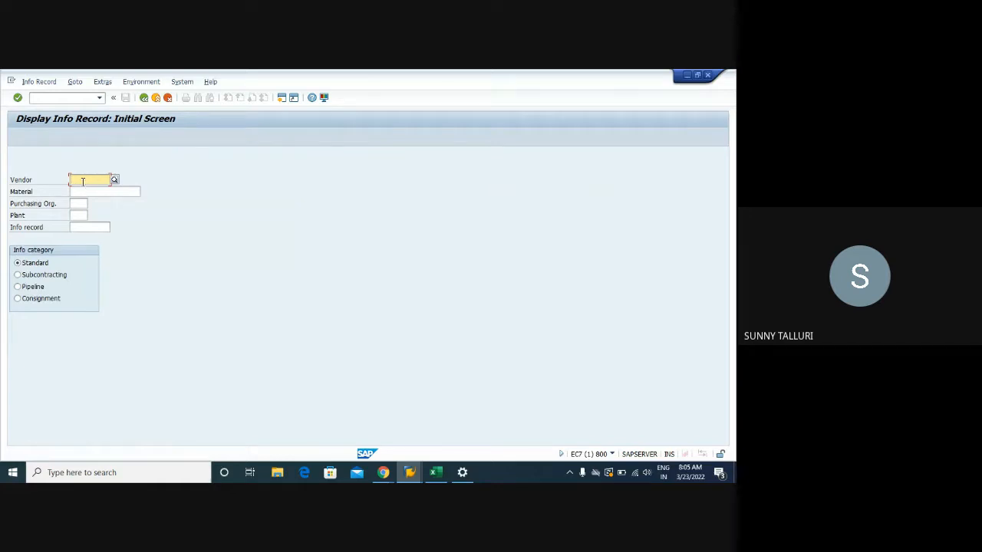
{"action": "type", "text": "1020"}
{"action": "key", "text": "Tab"}
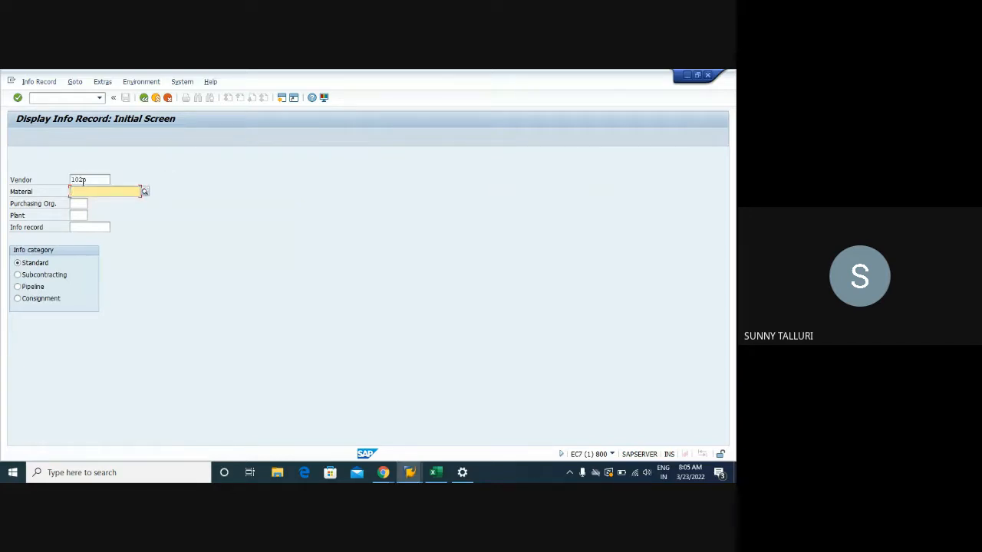
{"action": "key", "text": "Return"}
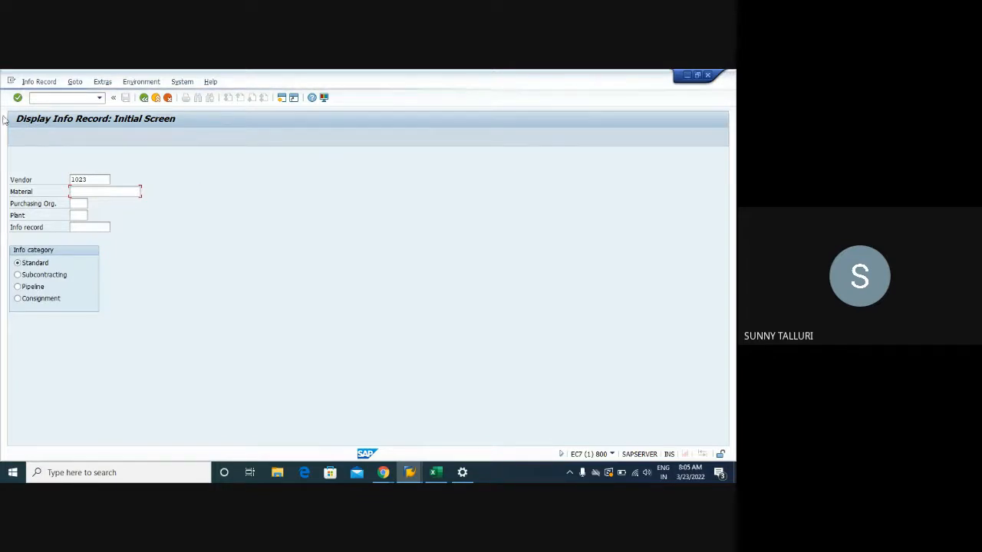
- Open a second SAP session and start creating a purchase order with transaction ME21N
{"action": "left_click", "coordinate": [10, 81]}
{"action": "left_click", "coordinate": [43, 166]}
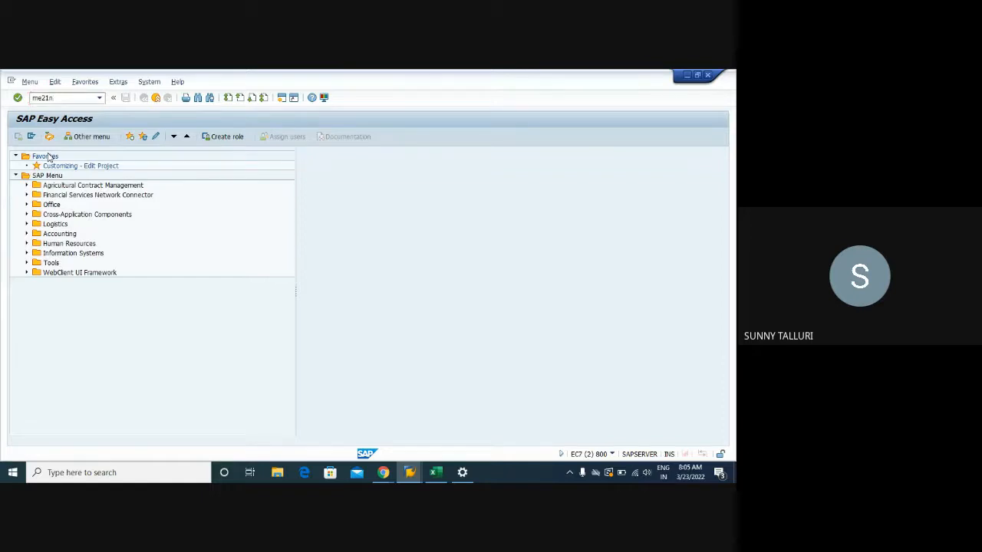
{"action": "type", "text": "me21n"}
{"action": "key", "text": "Return"}
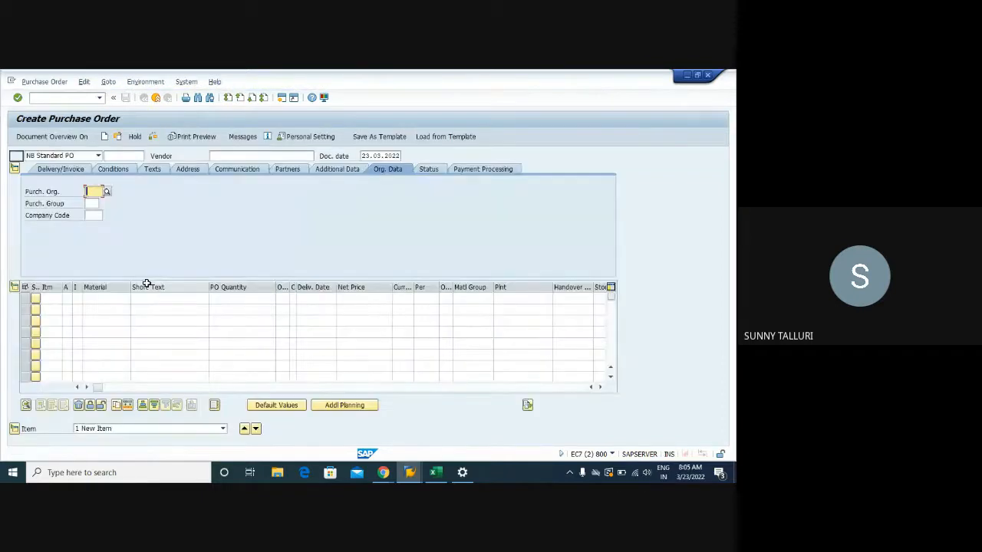
- Enter material DPC1009 in the first purchase order item row and select the code for copying
{"action": "left_click", "coordinate": [104, 299]}
{"action": "left_click", "coordinate": [106, 307]}
{"action": "left_click_drag", "start_coordinate": [110, 298], "coordinate": [78, 298]}
{"action": "key", "text": "ctrl+c"}
- Return to the Display Info Record session and paste DPC1009 as the material
{"action": "mouse_move", "coordinate": [410, 472]}
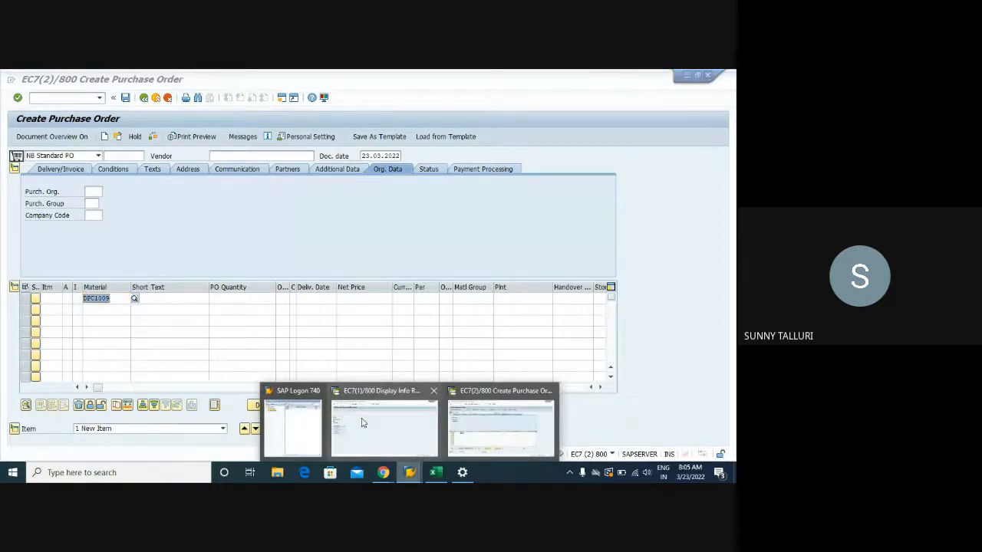
{"action": "left_click", "coordinate": [361, 421]}
{"action": "left_click", "coordinate": [90, 192]}
{"action": "right_click", "coordinate": [90, 193]}
{"action": "left_click", "coordinate": [80, 195]}
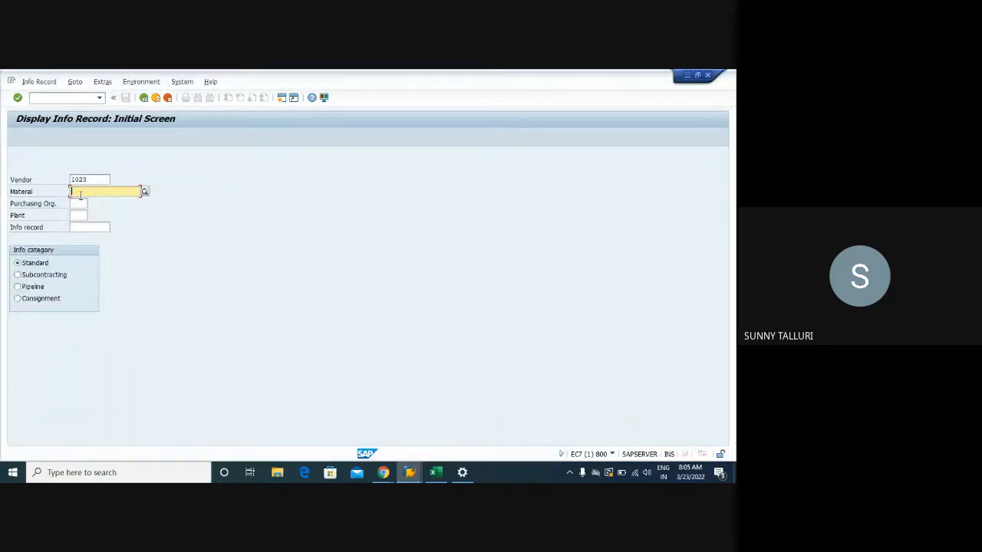
{"action": "key", "text": "ctrl+v"}
{"action": "key", "text": "Return"}
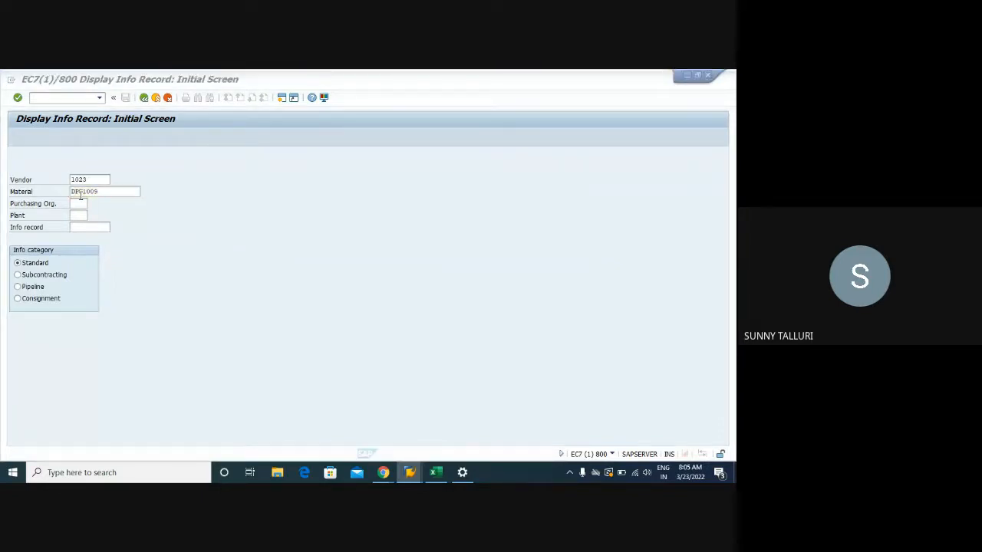
{"action": "left_click", "coordinate": [75, 204]}
{"action": "key", "text": "super+Tab"}
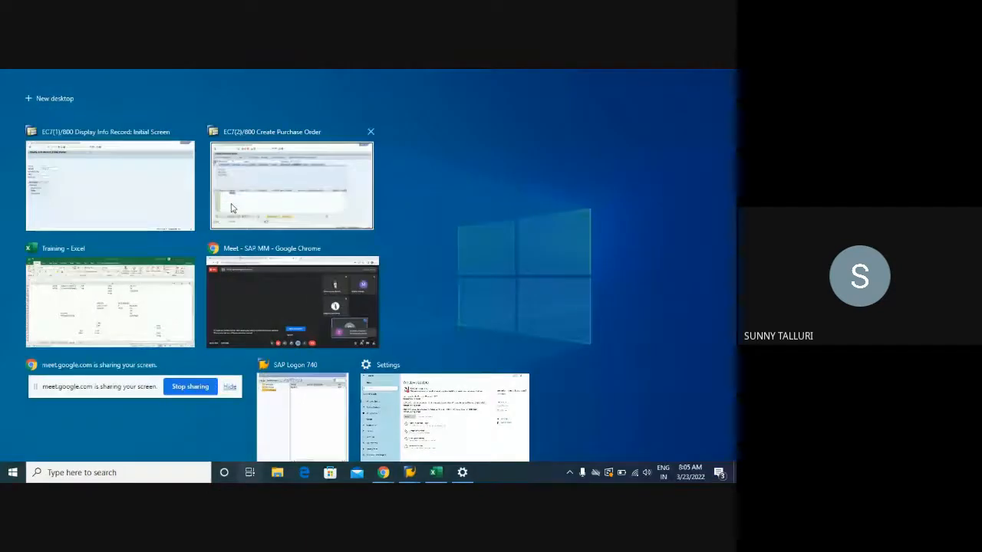
{"action": "left_click", "coordinate": [231, 208]}
{"action": "key", "text": "super+Tab"}
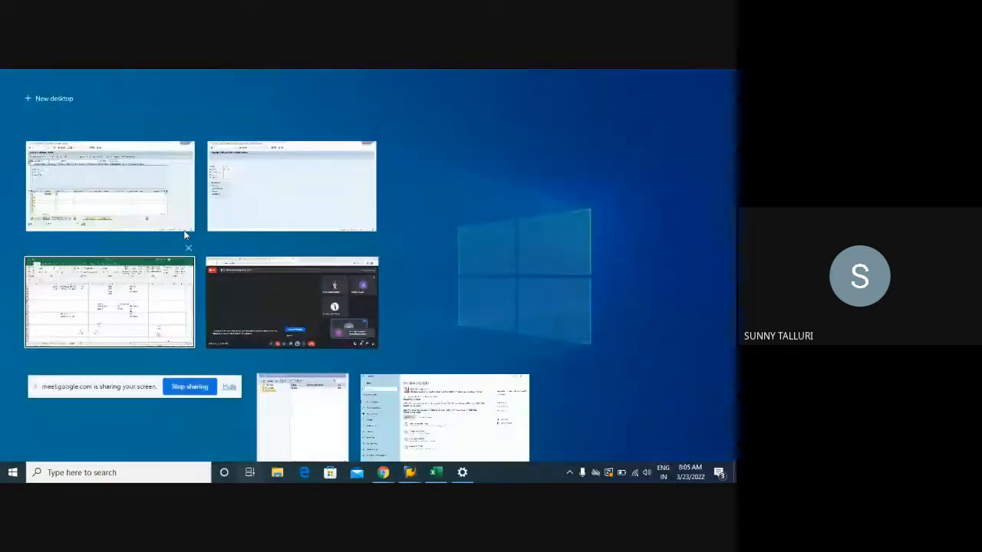
{"action": "left_click", "coordinate": [263, 193]}
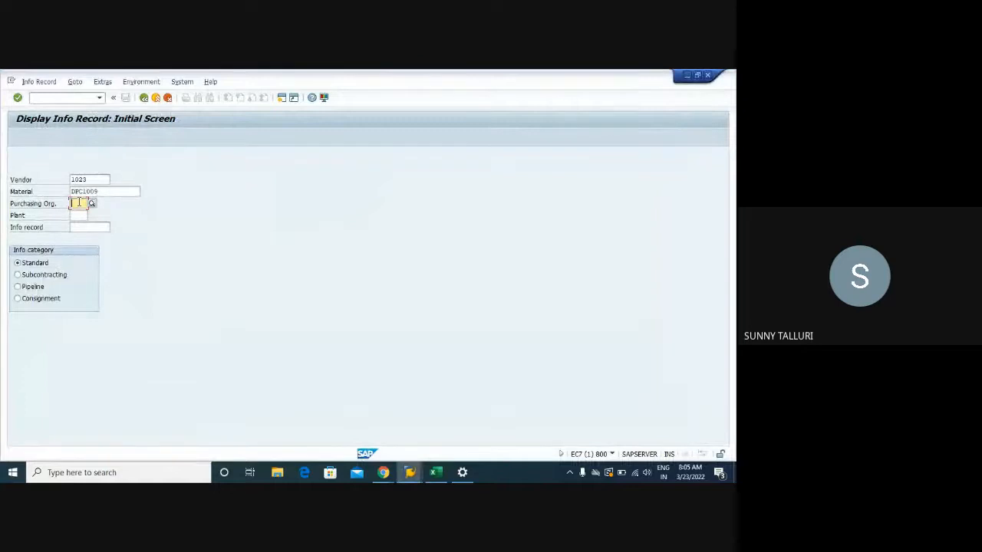
- Set the purchasing organization and plant to 1000 and try to display the info record for vendor 1023
{"action": "type", "text": "1000"}
{"action": "key", "text": "Tab"}
{"action": "type", "text": "1000"}
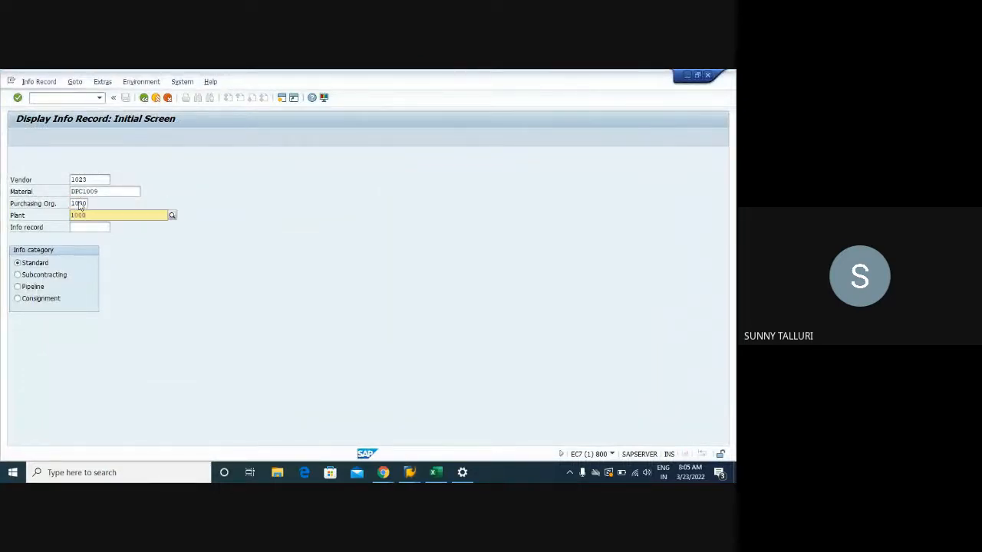
{"action": "key", "text": "Tab"}
{"action": "type", "text": "1000"}
{"action": "key", "text": "Return"}
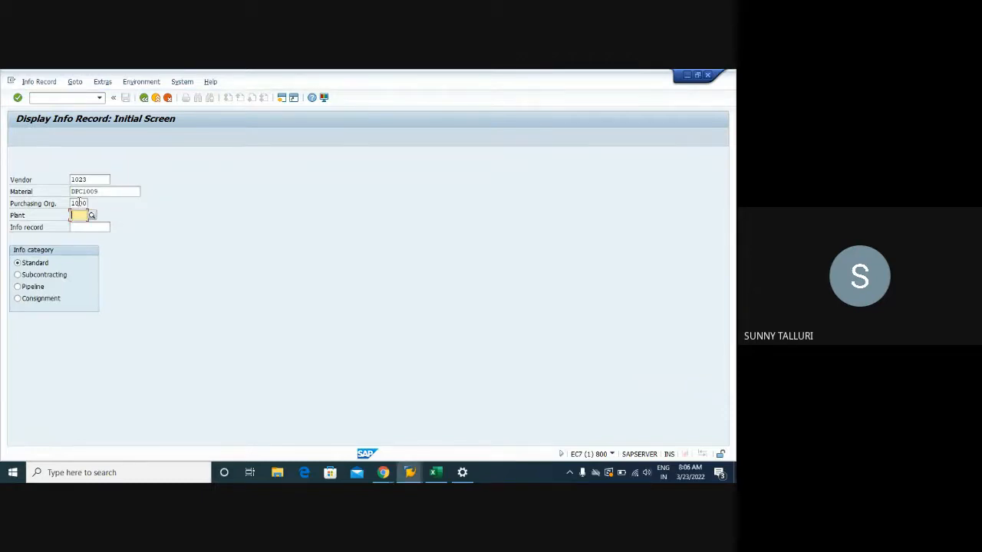
{"action": "type", "text": "1000"}
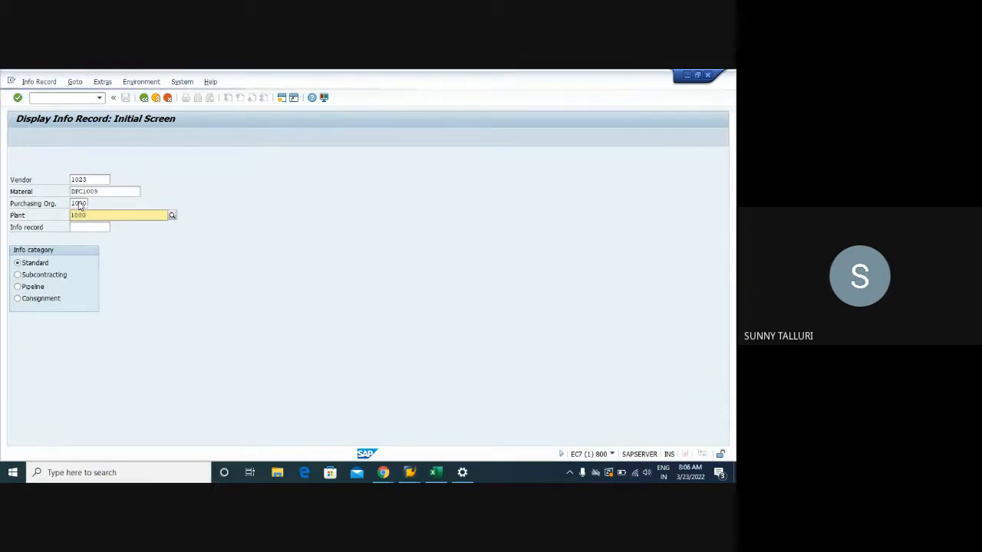
{"action": "left_click", "coordinate": [77, 232]}
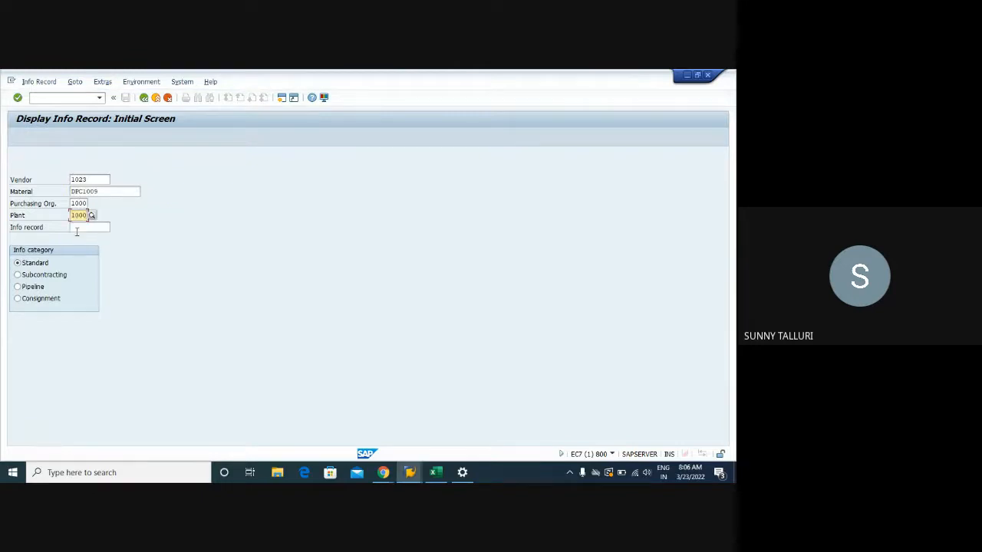
{"action": "key", "text": "Return"}
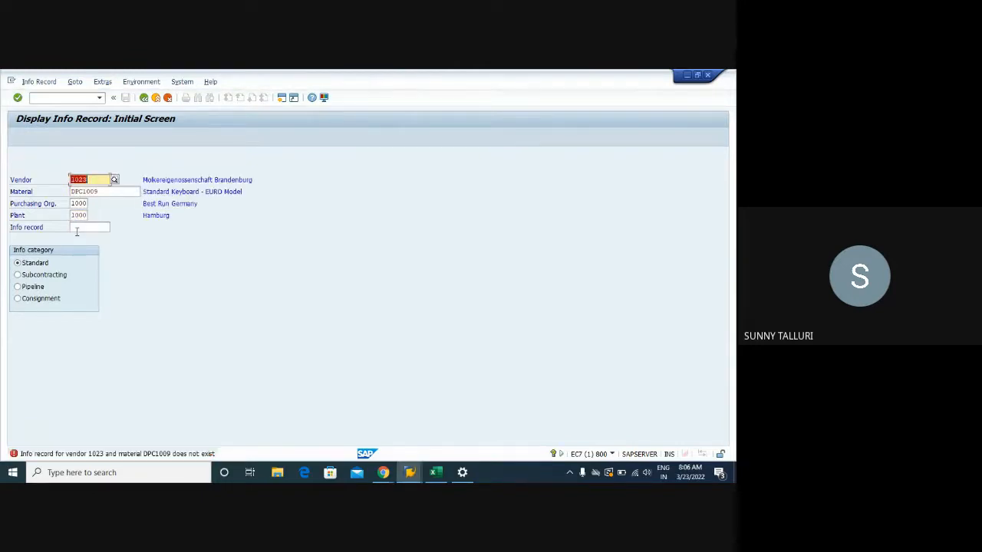
- Change the vendor to 1021, display its info record for DPC1009 and open the gross price conditions
{"action": "left_click", "coordinate": [93, 178]}
{"action": "key", "text": "BackSpace"}
{"action": "type", "text": "1"}
{"action": "key", "text": "Return"}
{"action": "left_click", "coordinate": [97, 138]}
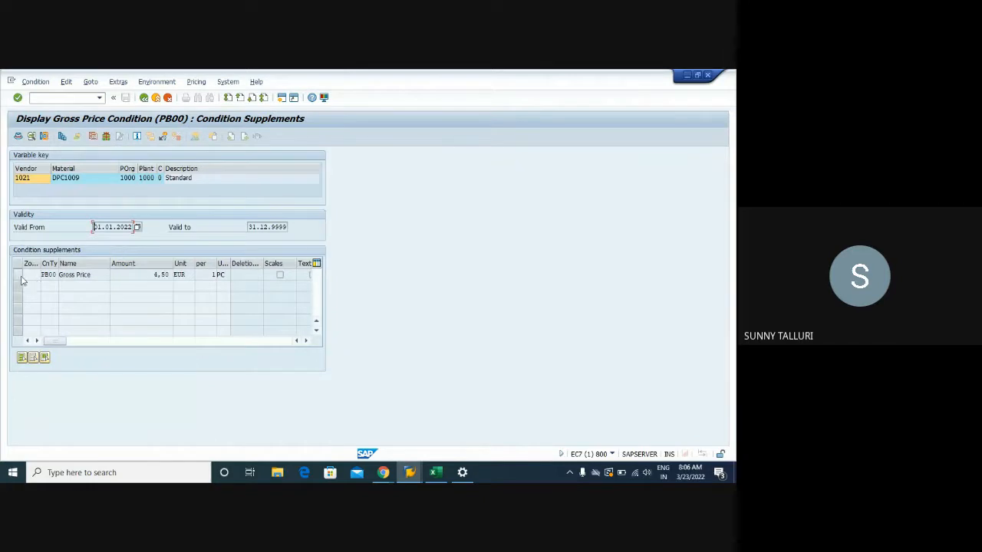
- Try to display the scales of the PB00 gross price condition, and return to the info record initial screen
{"action": "double_click", "coordinate": [163, 275]}
{"action": "left_click", "coordinate": [16, 276]}
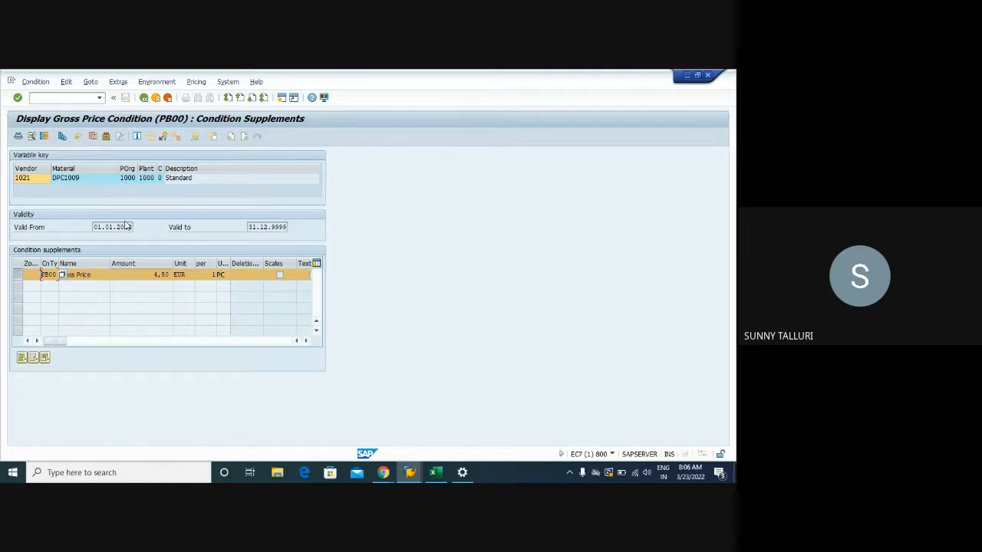
{"action": "left_click", "coordinate": [62, 137]}
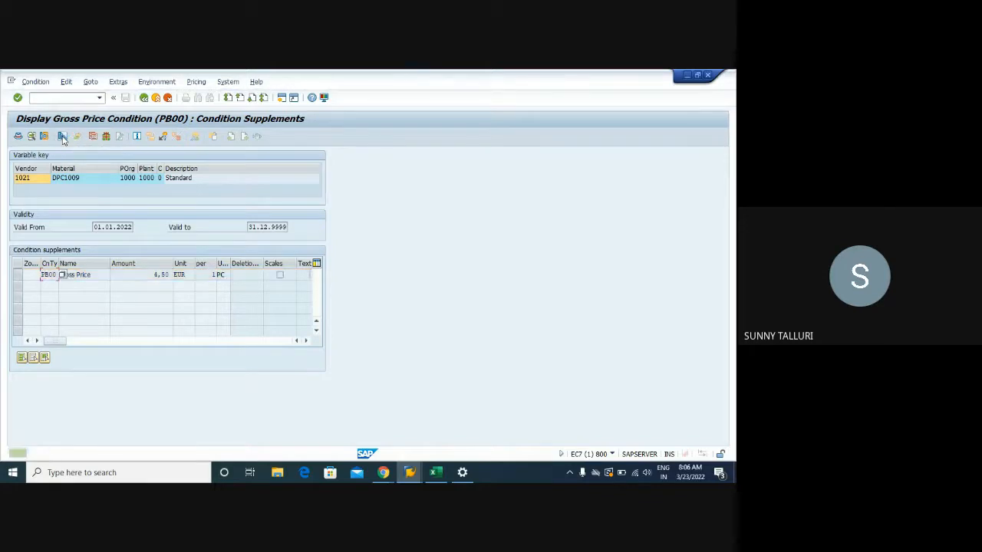
{"action": "left_click", "coordinate": [19, 278]}
{"action": "left_click", "coordinate": [19, 280]}
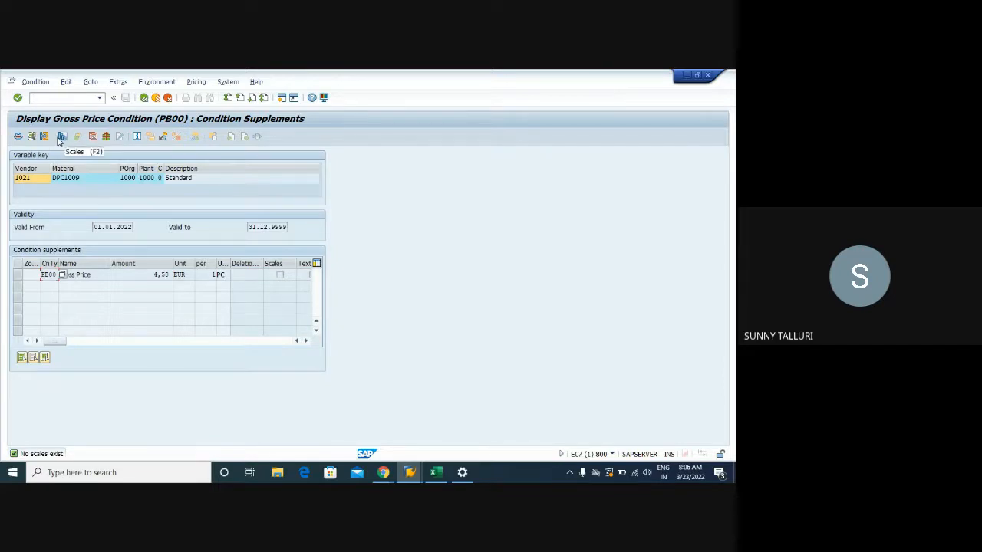
{"action": "left_click", "coordinate": [144, 98]}
{"action": "left_click", "coordinate": [144, 98]}
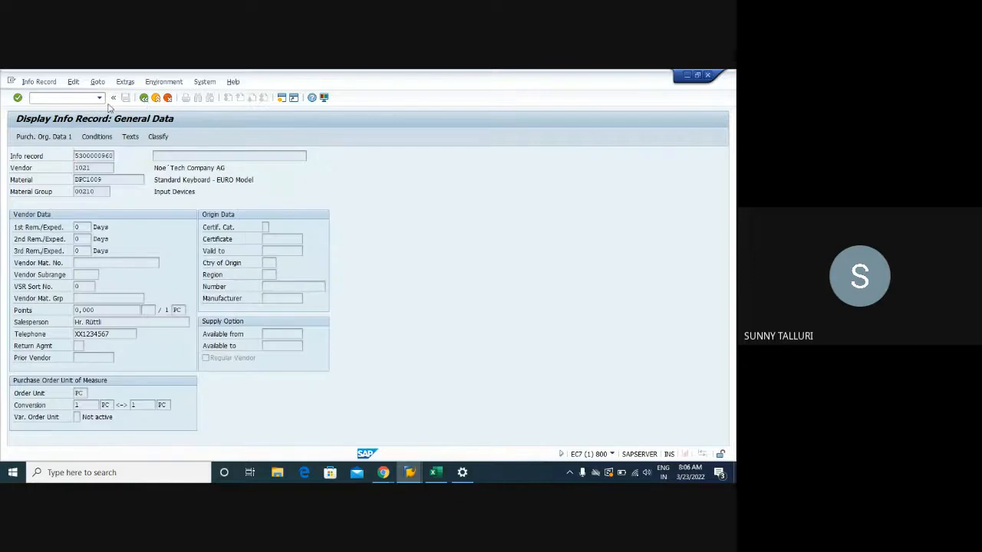
- Switch the info record to change mode and open the scales of its PB00 gross price condition
{"action": "left_click", "coordinate": [39, 81]}
{"action": "left_click", "coordinate": [43, 128]}
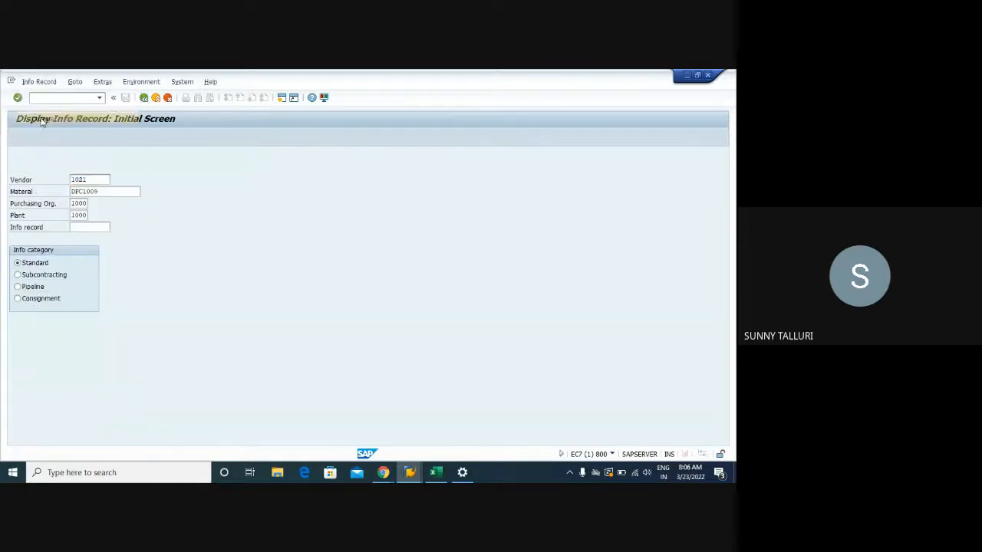
{"action": "key", "text": "Return"}
{"action": "left_click", "coordinate": [94, 137]}
{"action": "double_click", "coordinate": [116, 266]}
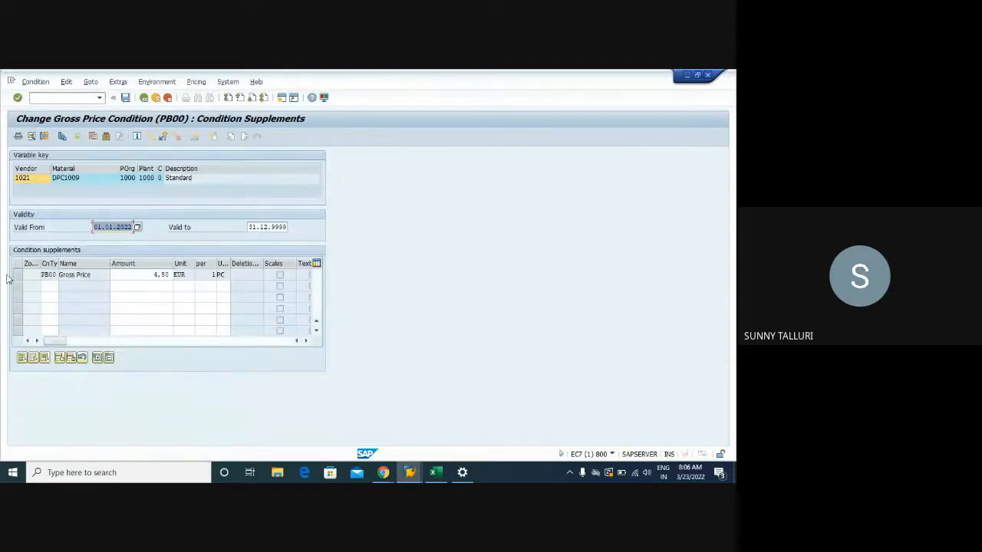
{"action": "left_click", "coordinate": [17, 274]}
{"action": "left_click", "coordinate": [64, 138]}
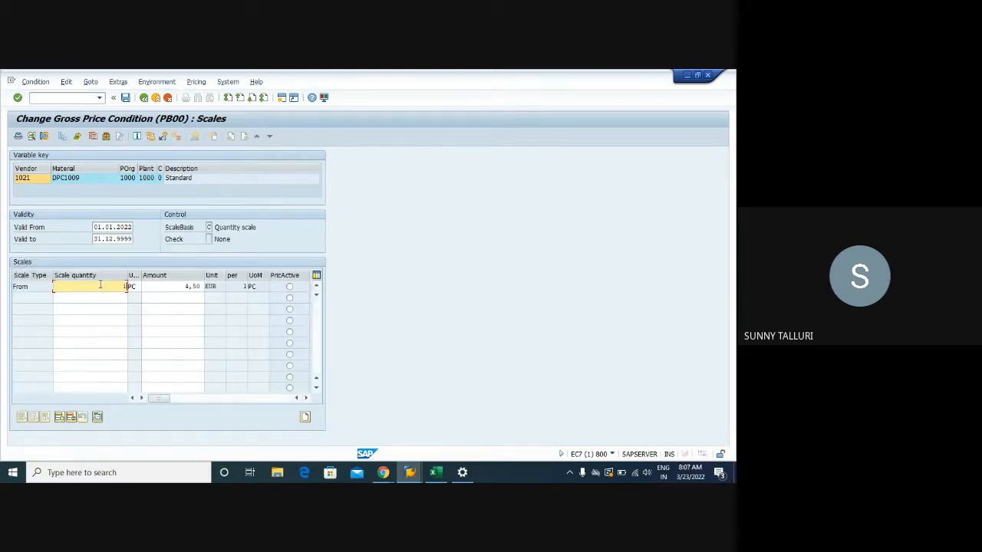
- Add a second scale line from quantity 20 with an amount of 3,50
{"action": "key", "text": "Tab"}
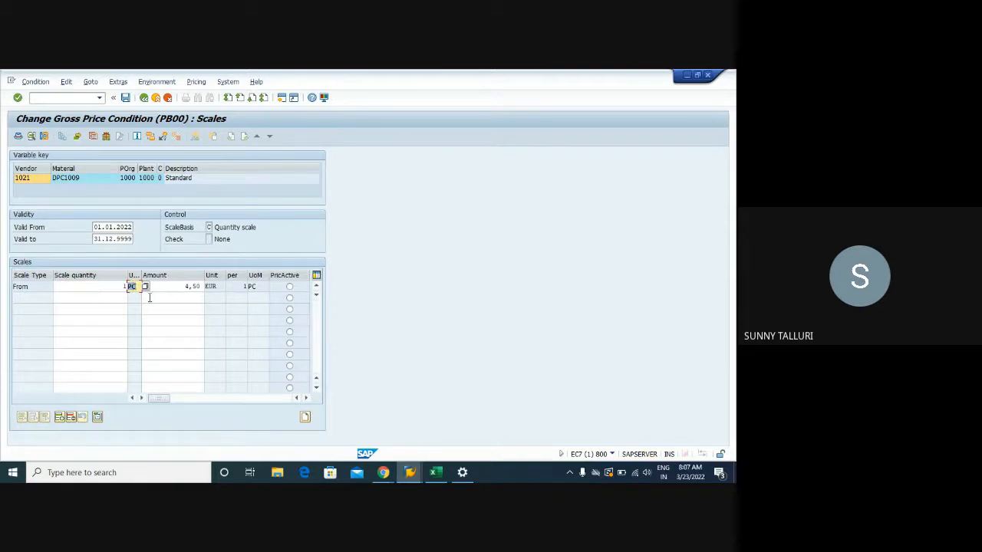
{"action": "left_click", "coordinate": [111, 301]}
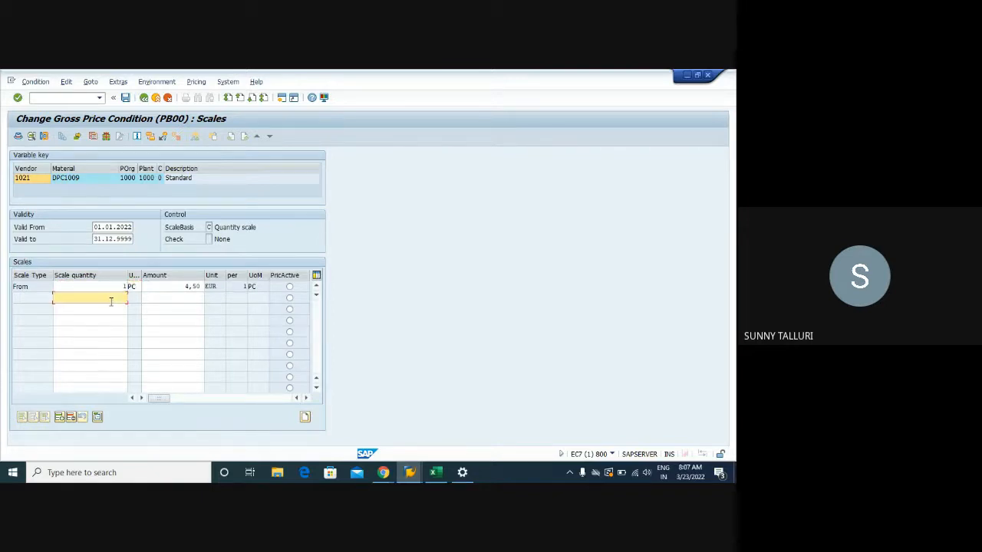
{"action": "key", "text": "Tab"}
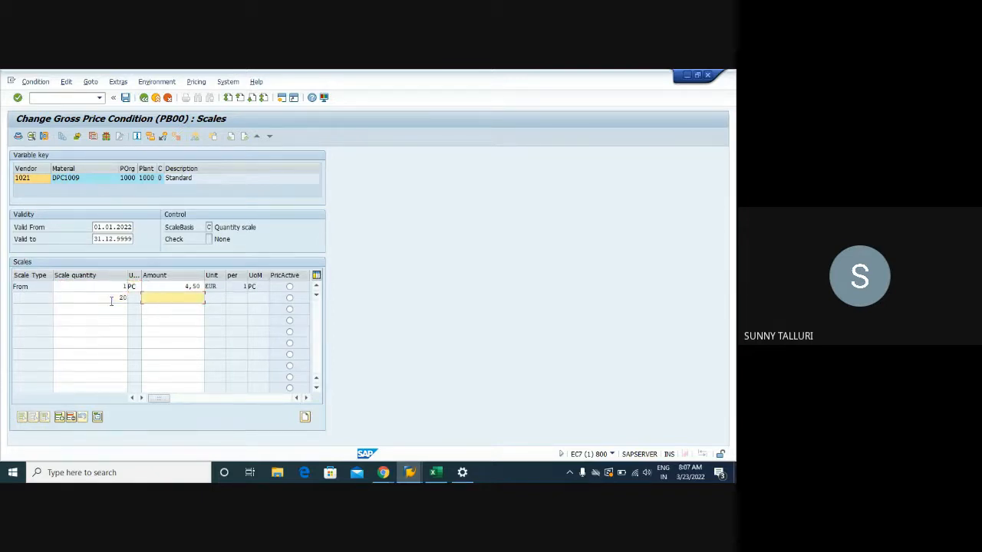
{"action": "type", "text": "3,50"}
{"action": "key", "text": "Return"}
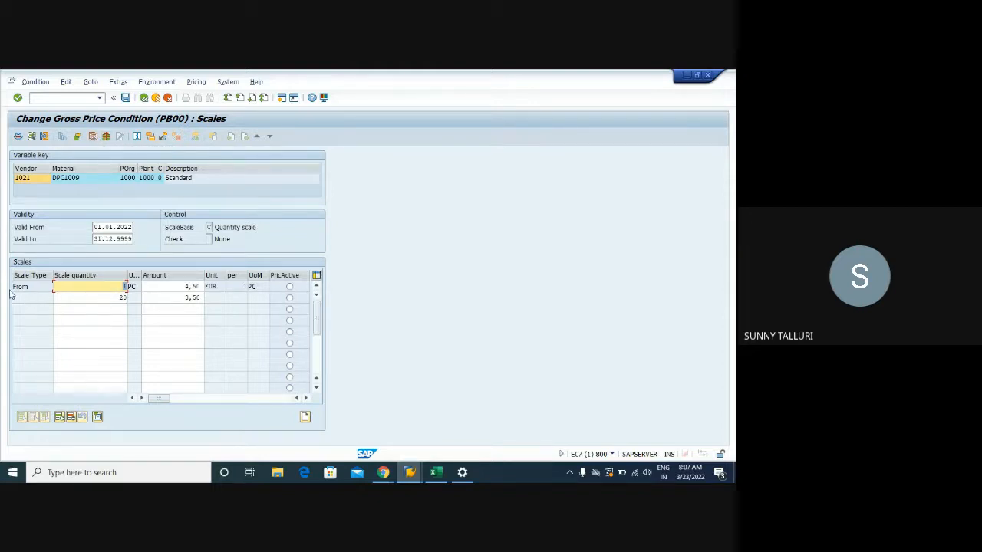
- Check the free goods selection for the condition, return to the scales and save the info record
{"action": "left_click", "coordinate": [106, 138]}
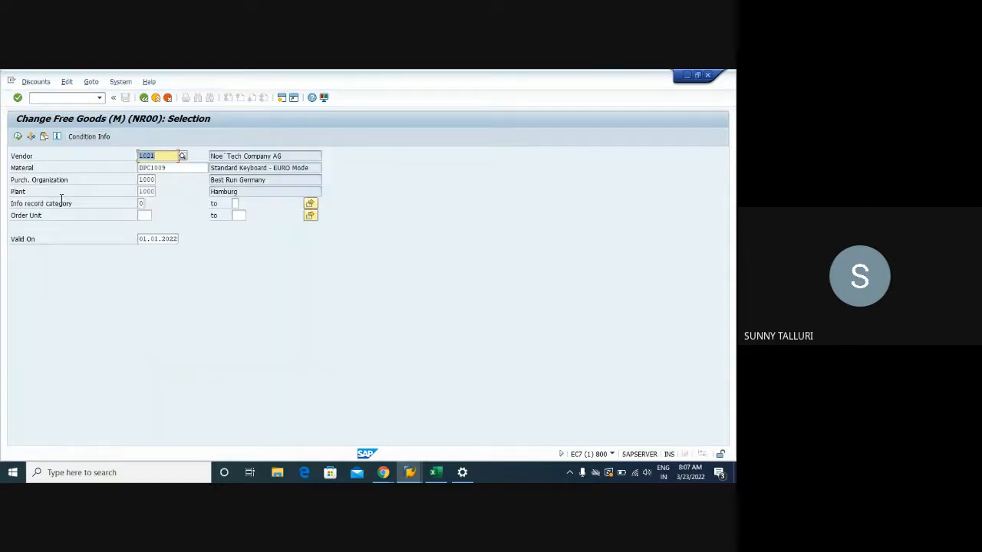
{"action": "left_click", "coordinate": [144, 98]}
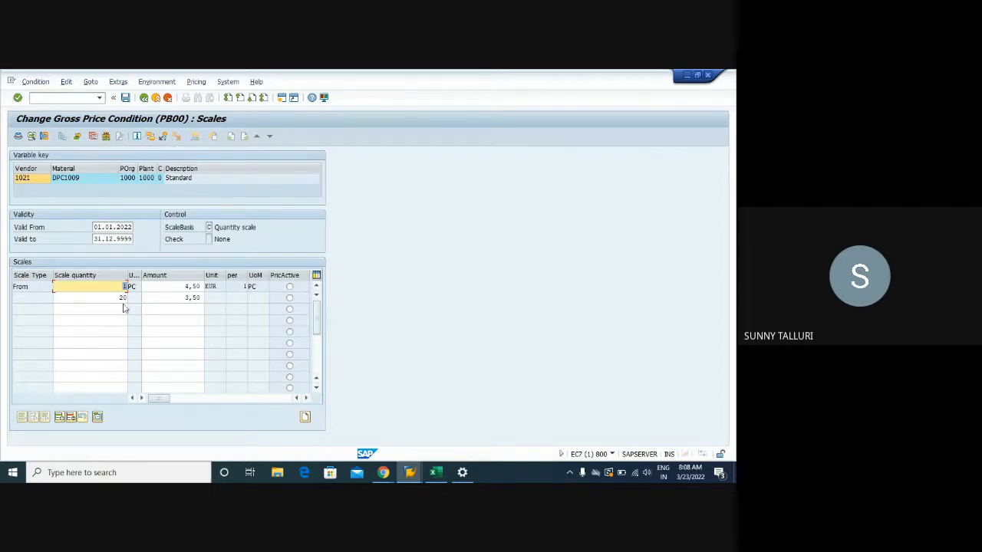
{"action": "left_click", "coordinate": [125, 97]}
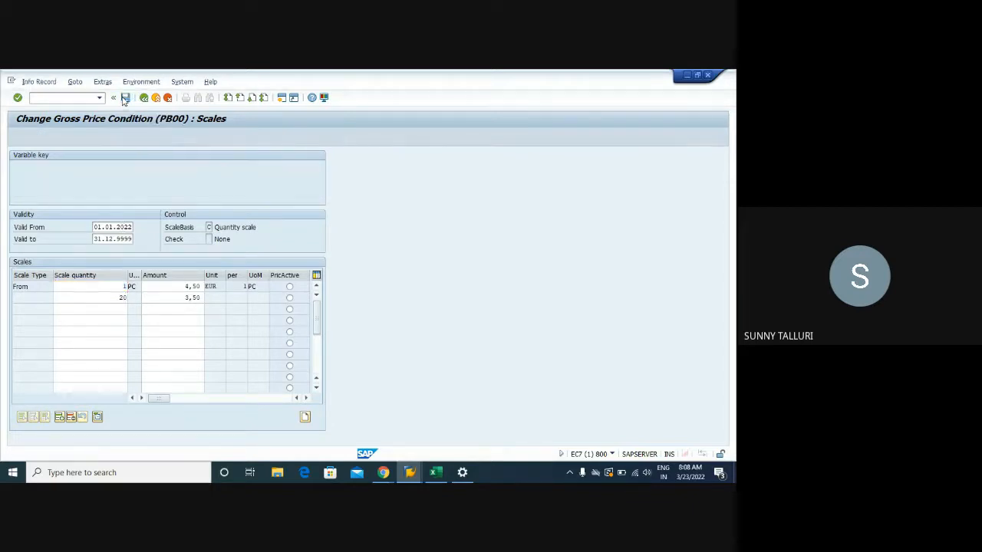
- Open General Table Display in a new session and load table EINE
{"action": "left_click", "coordinate": [45, 99]}
{"action": "type", "text": "/ose16"}
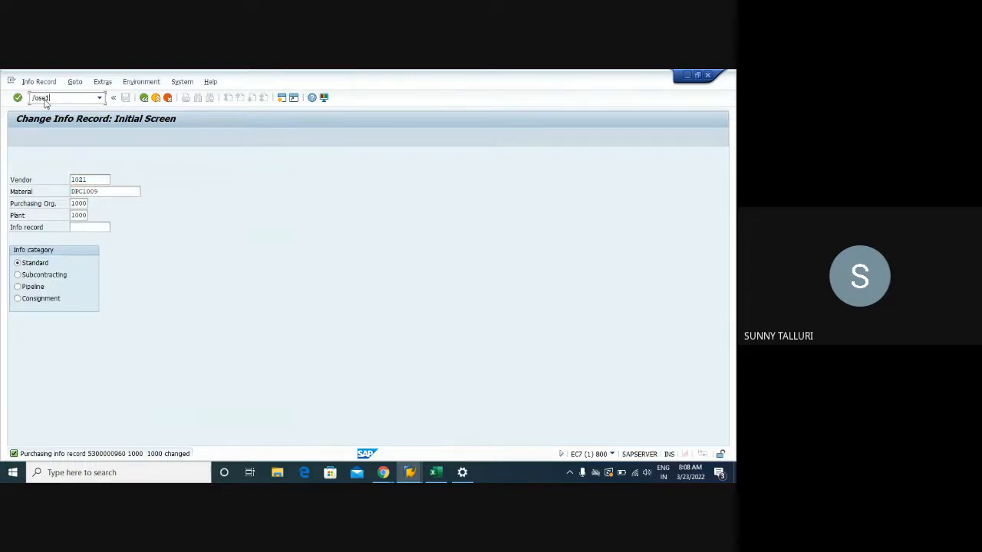
{"action": "key", "text": "Return"}
{"action": "type", "text": "ei"}
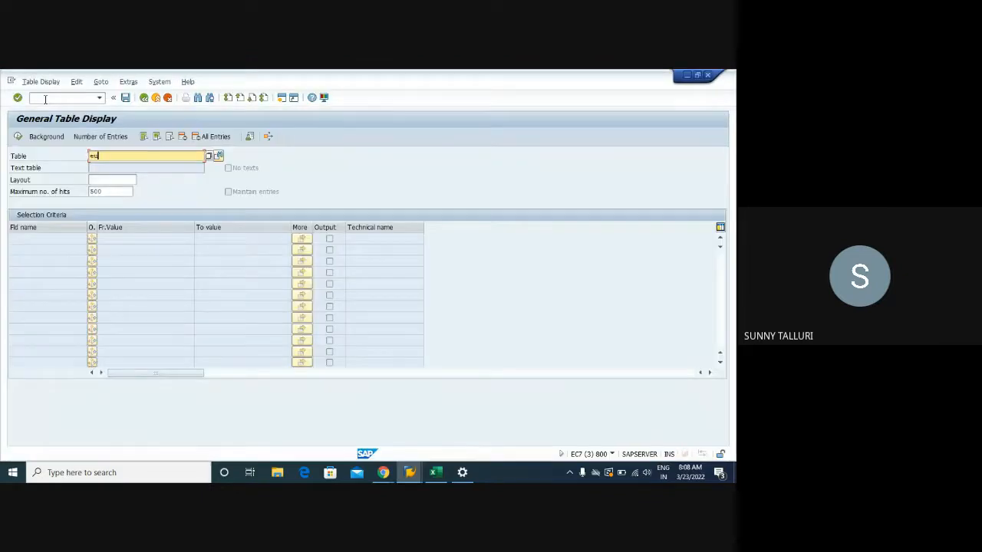
{"action": "type", "text": "i"}
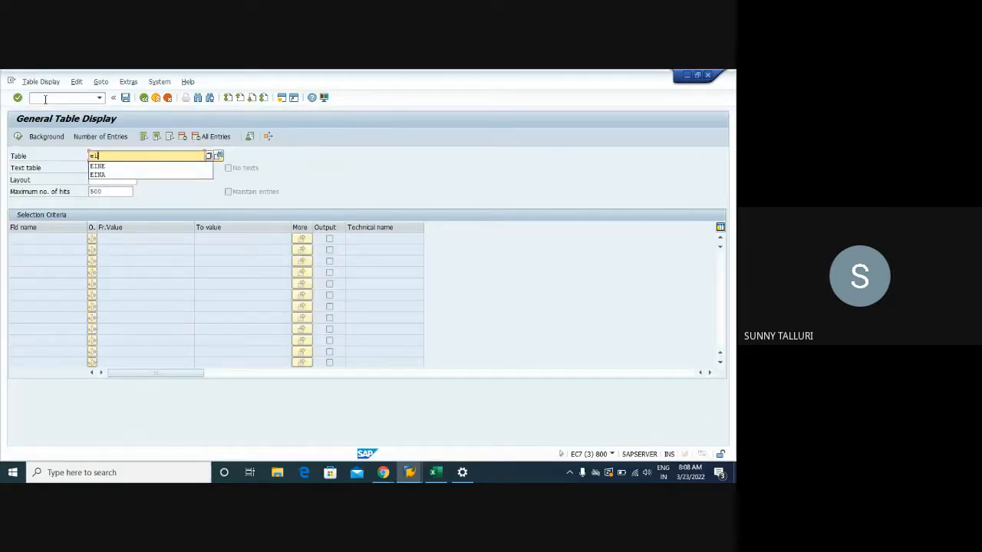
{"action": "key", "text": "Down"}
{"action": "key", "text": "Return"}
{"action": "key", "text": "Return"}
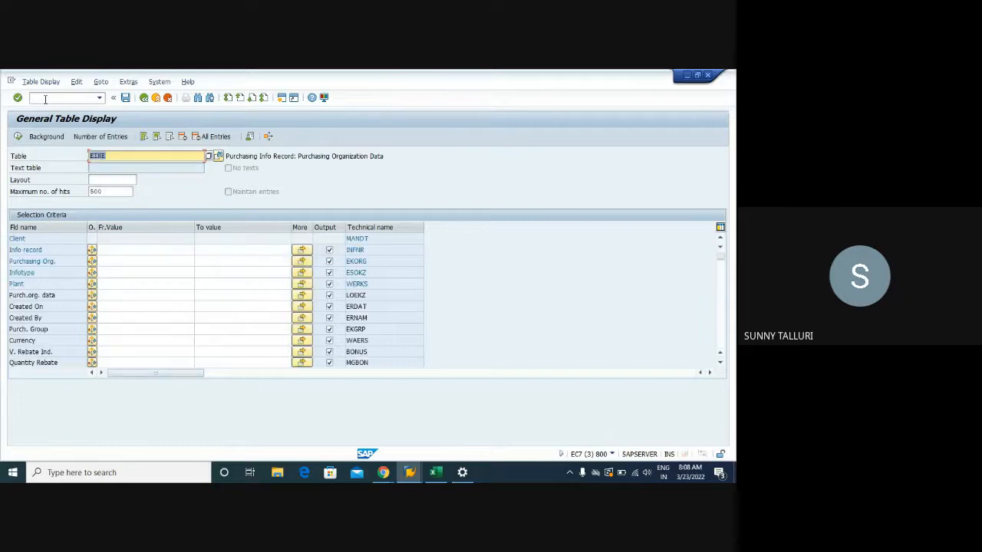
{"action": "left_click", "coordinate": [114, 250]}
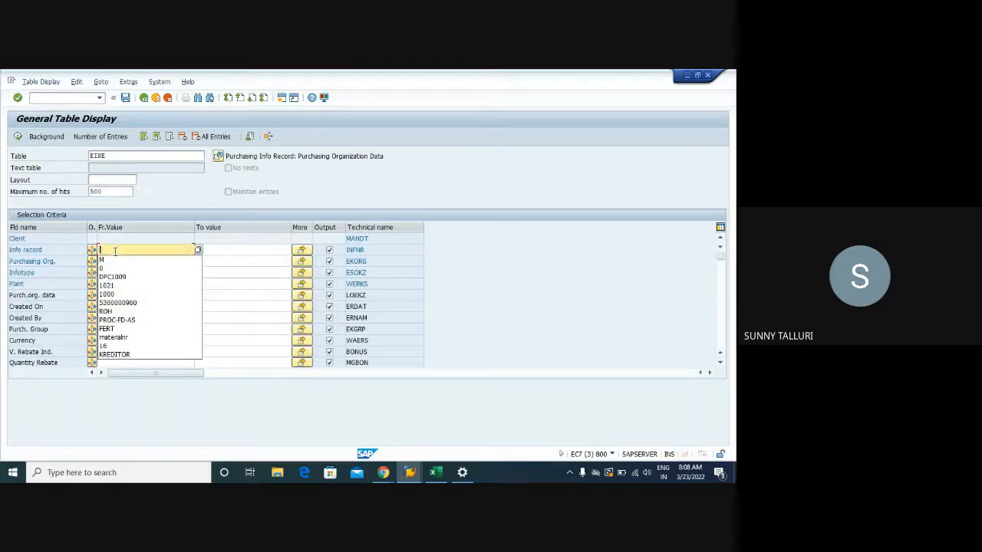
{"action": "left_click", "coordinate": [115, 303]}
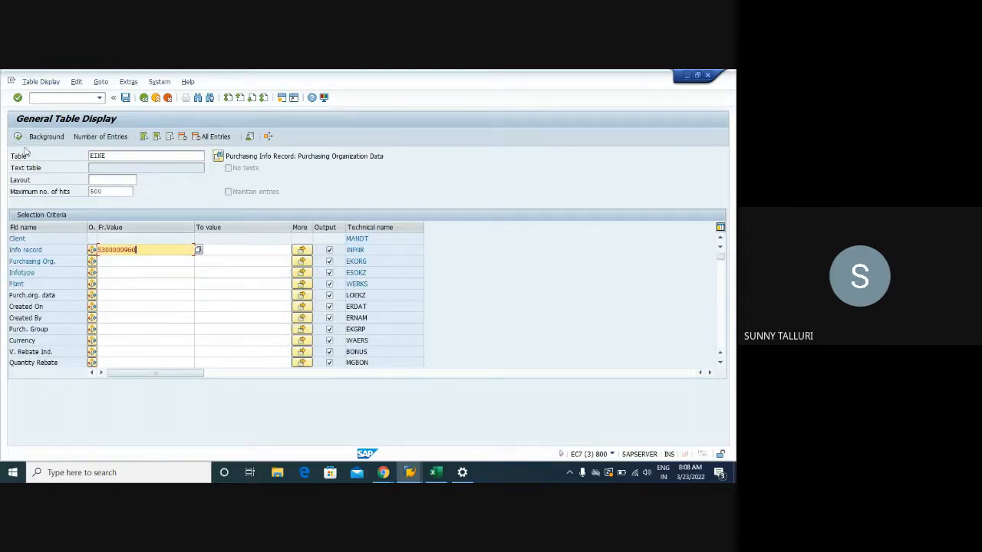
{"action": "left_click", "coordinate": [17, 137]}
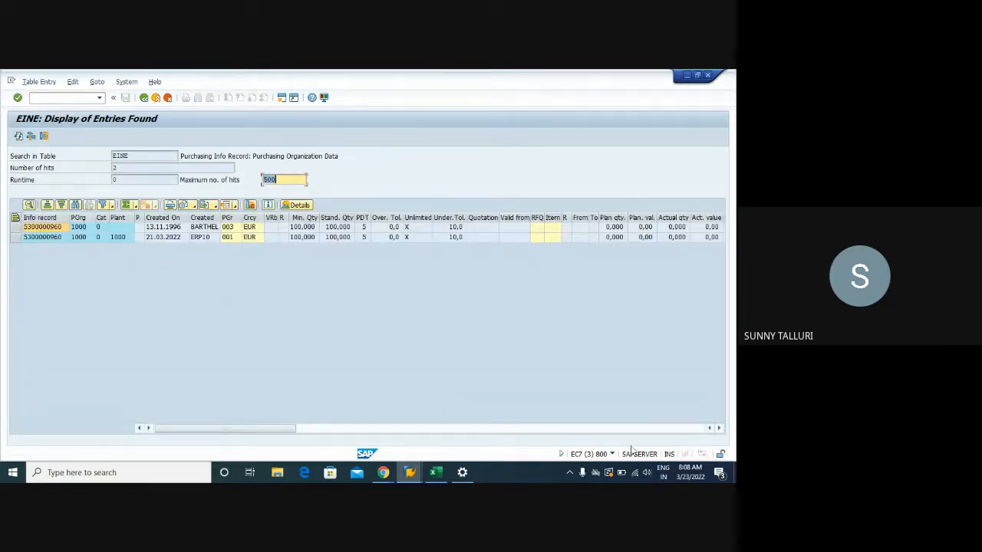
{"action": "left_click", "coordinate": [719, 429]}
{"action": "left_click_drag", "start_coordinate": [718, 429], "coordinate": [719, 429]}
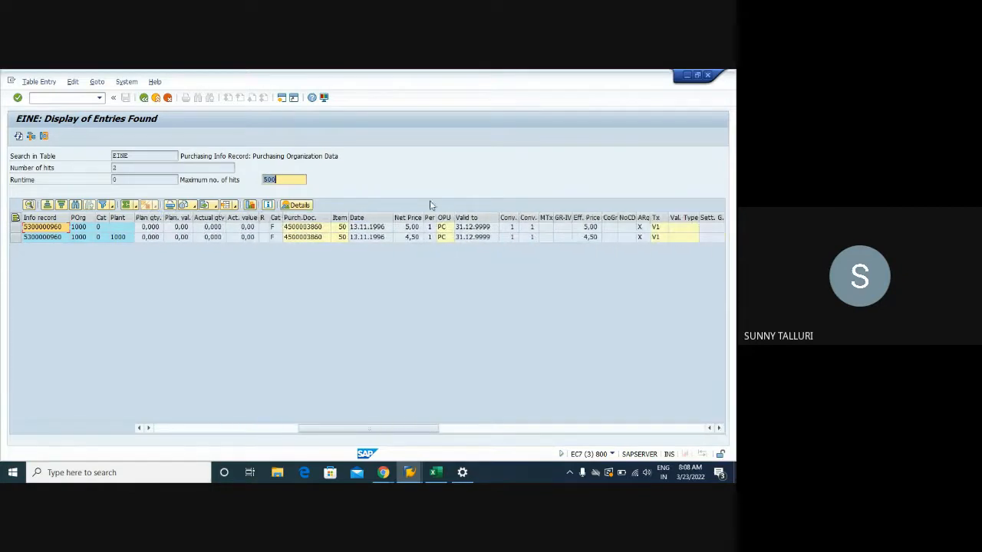
{"action": "left_click", "coordinate": [143, 98]}
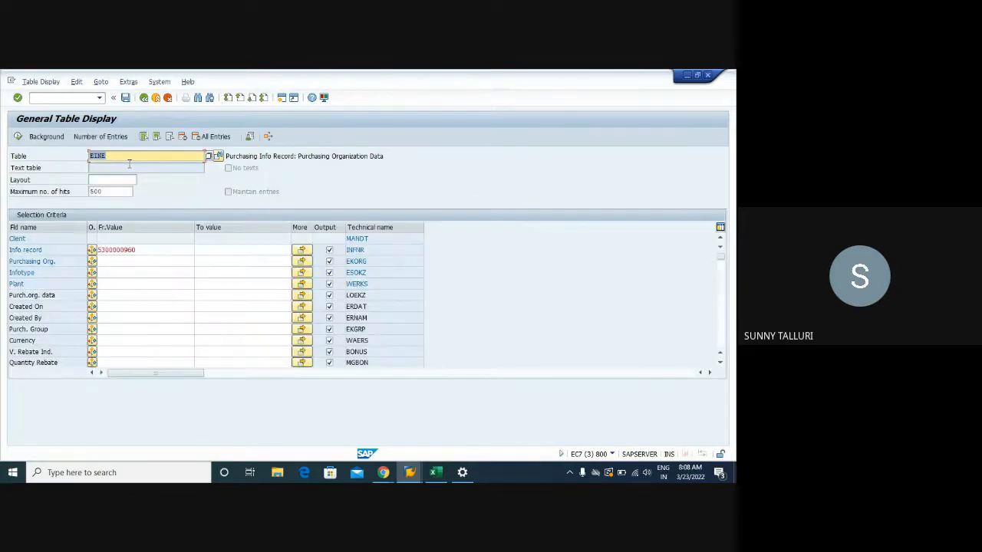
- Replace the table with A017 and load its selection fields
{"action": "left_click", "coordinate": [125, 157]}
{"action": "key", "text": "BackSpace"}
{"action": "key", "text": "BackSpace"}
{"action": "key", "text": "BackSpace"}
{"action": "key", "text": "BackSpace"}
{"action": "type", "text": "a017"}
{"action": "key", "text": "Return"}
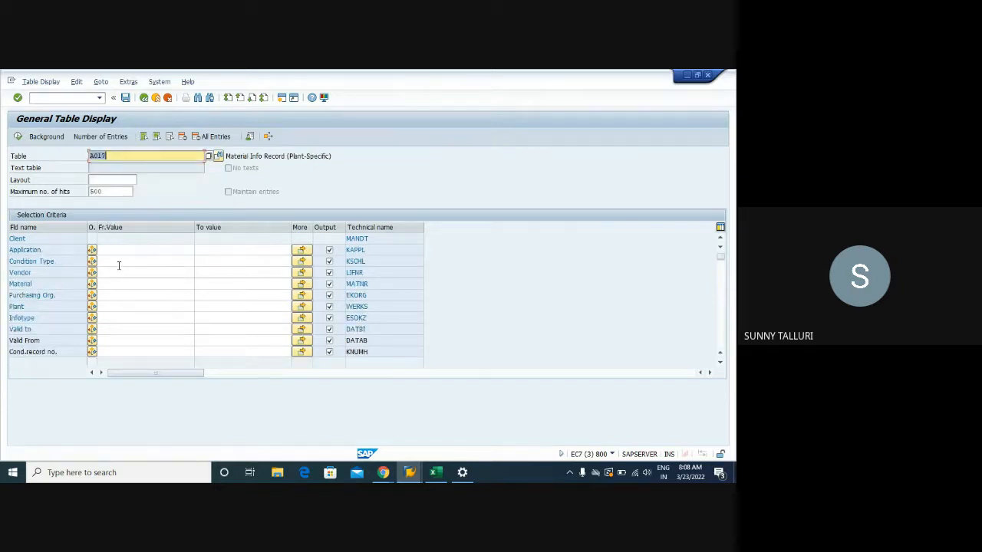
- Set the A017 selection criteria to material DPC1009 and vendor 1021
{"action": "left_click", "coordinate": [116, 273]}
{"action": "left_click", "coordinate": [112, 308]}
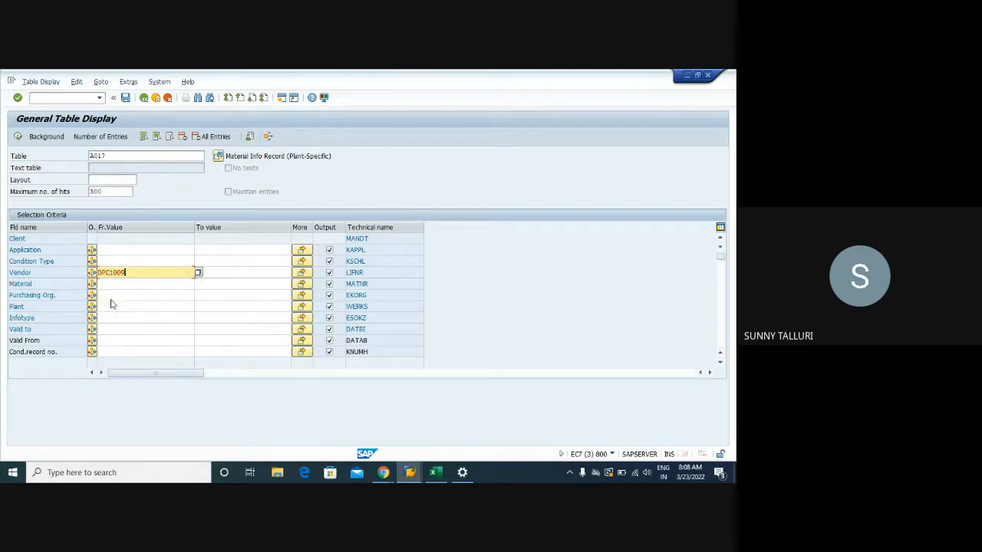
{"action": "key", "text": "shift+Home"}
{"action": "key", "text": "ctrl+c"}
{"action": "key", "text": "BackSpace"}
{"action": "left_click", "coordinate": [110, 288]}
{"action": "key", "text": "ctrl+v"}
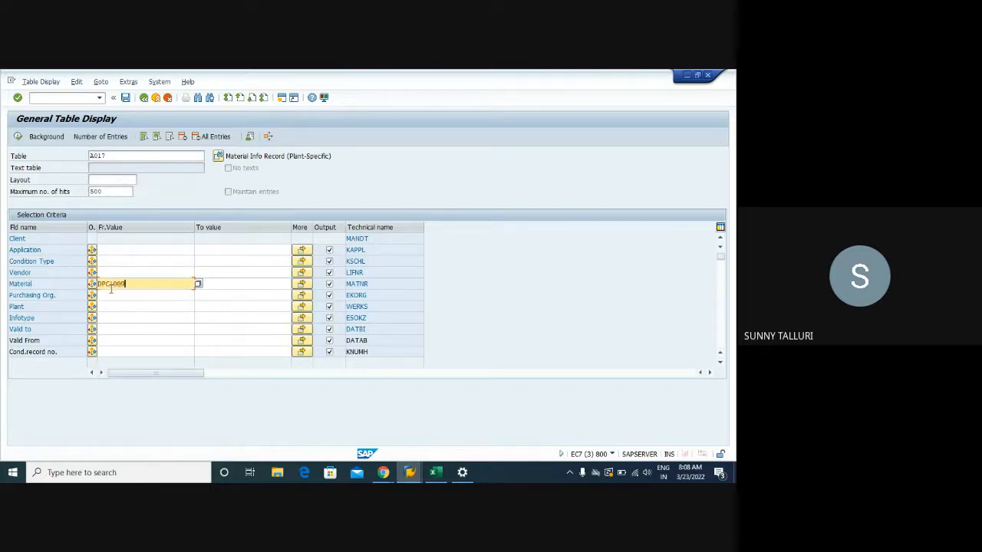
{"action": "left_click", "coordinate": [112, 270]}
{"action": "type", "text": "1021"}
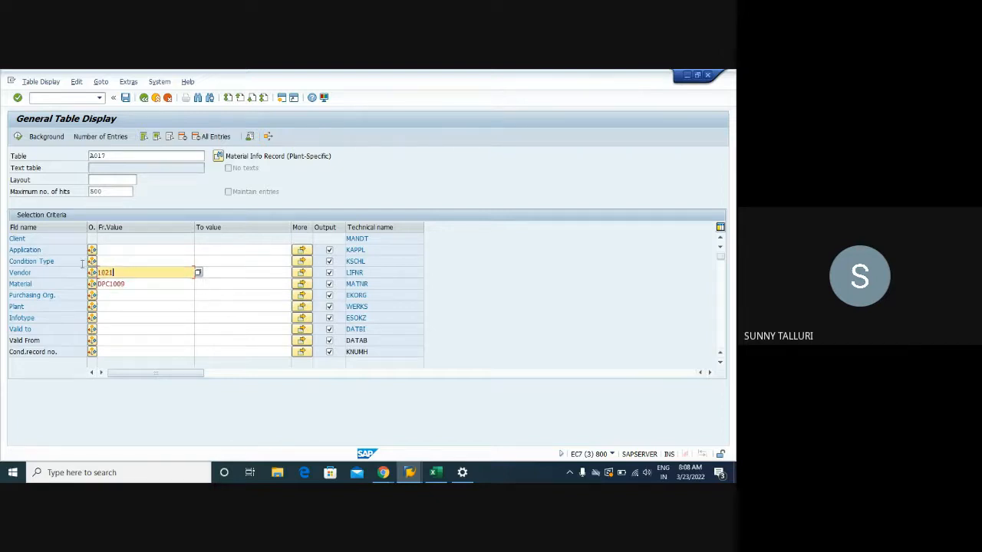
- Set purchasing organization and plant to 1000 and infotype to 0, and display the matching A017 entries
{"action": "left_click", "coordinate": [116, 297]}
{"action": "type", "text": "1000"}
{"action": "left_click", "coordinate": [114, 307]}
{"action": "type", "text": "1000"}
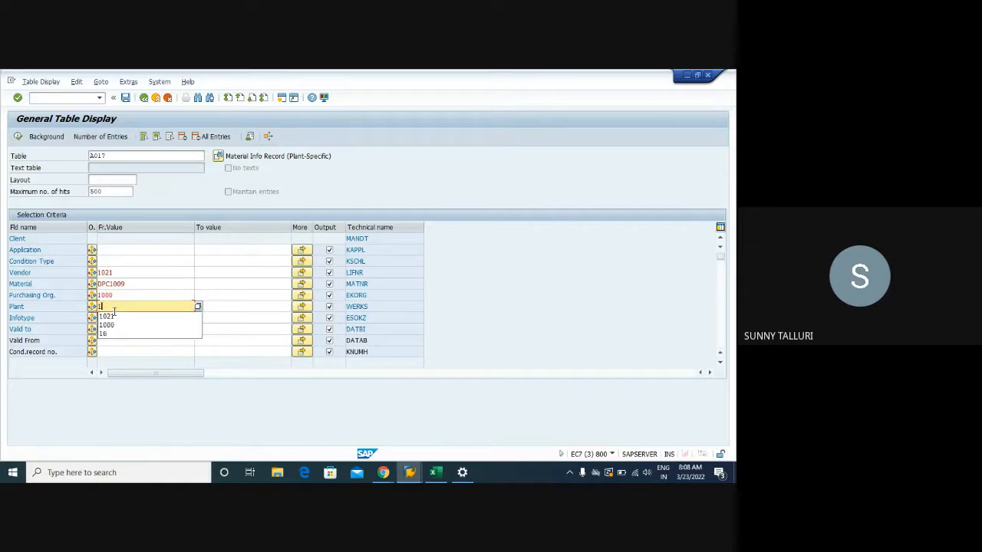
{"action": "left_click", "coordinate": [112, 319]}
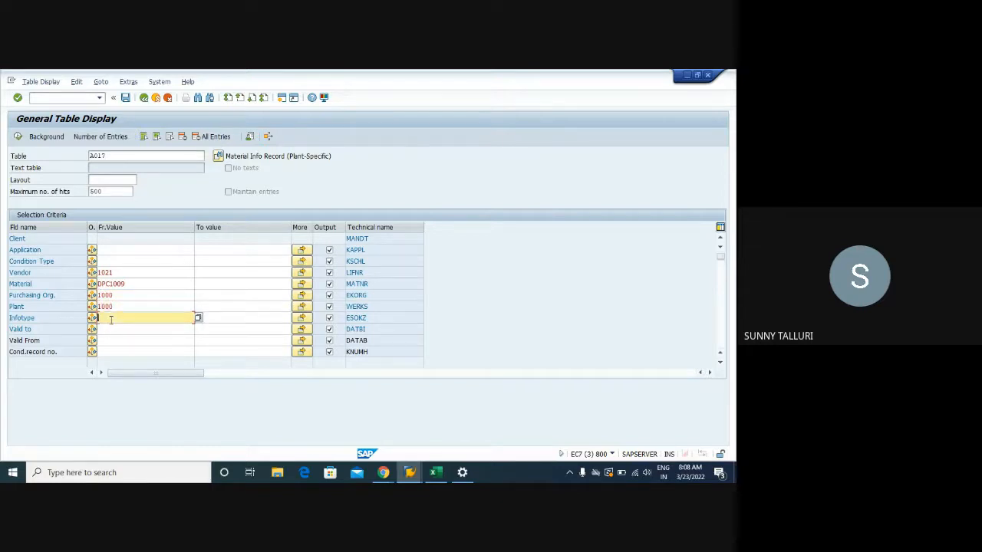
{"action": "type", "text": "0"}
{"action": "key", "text": "F8"}
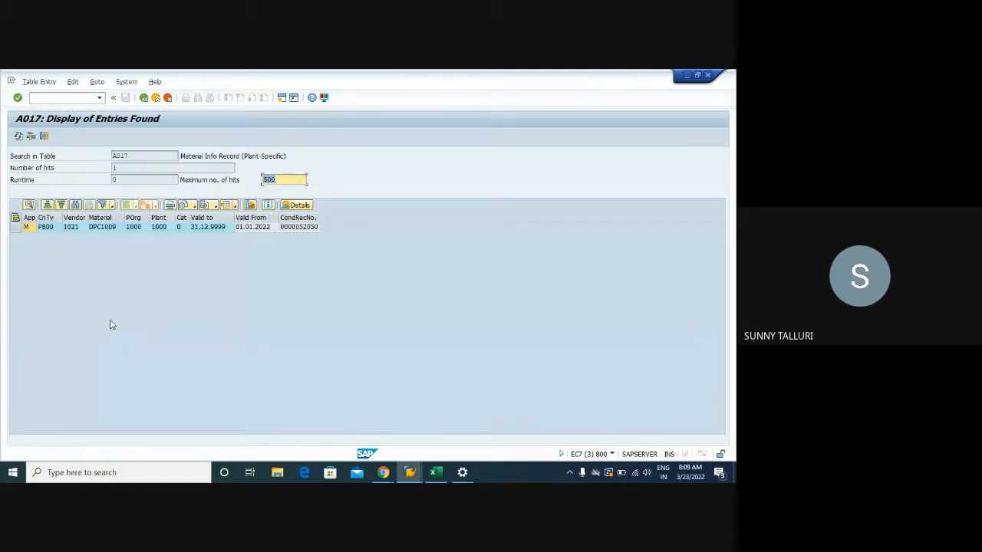
- Examine each field of the A017 entry from application and condition type through to the condition record number
{"action": "left_click", "coordinate": [297, 228]}
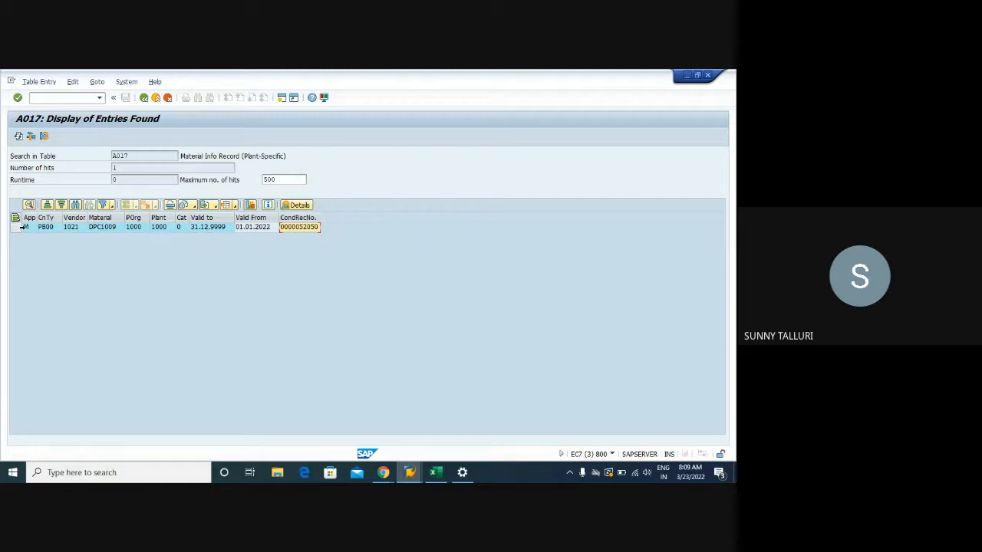
{"action": "left_click", "coordinate": [28, 229]}
{"action": "left_click", "coordinate": [48, 228]}
{"action": "left_click", "coordinate": [71, 229]}
{"action": "left_click", "coordinate": [112, 229]}
{"action": "left_click", "coordinate": [135, 229]}
{"action": "left_click", "coordinate": [160, 229]}
{"action": "left_click", "coordinate": [178, 229]}
{"action": "left_click", "coordinate": [205, 228]}
{"action": "left_click", "coordinate": [249, 228]}
{"action": "left_click", "coordinate": [294, 230]}
{"action": "left_click", "coordinate": [297, 229]}
- Open the General Table Display in a new session and load the selection fields of table KONH
{"action": "left_click", "coordinate": [66, 98]}
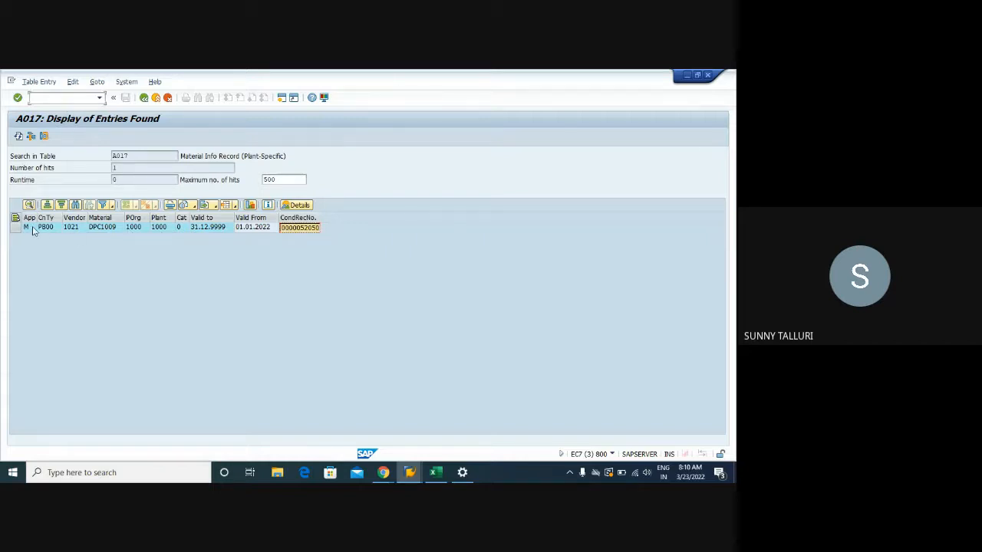
{"action": "type", "text": "/ose16n"}
{"action": "key", "text": "Return"}
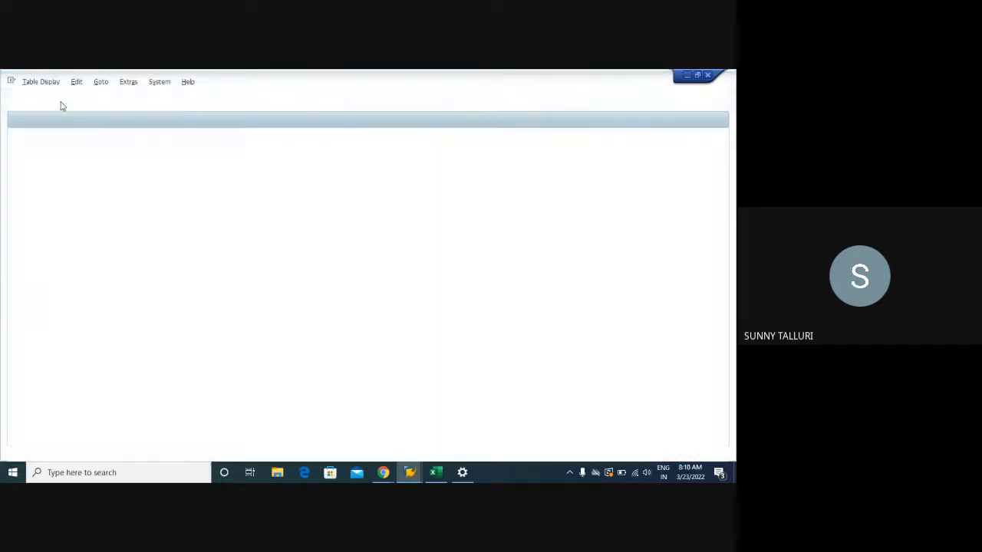
{"action": "type", "text": "kon"}
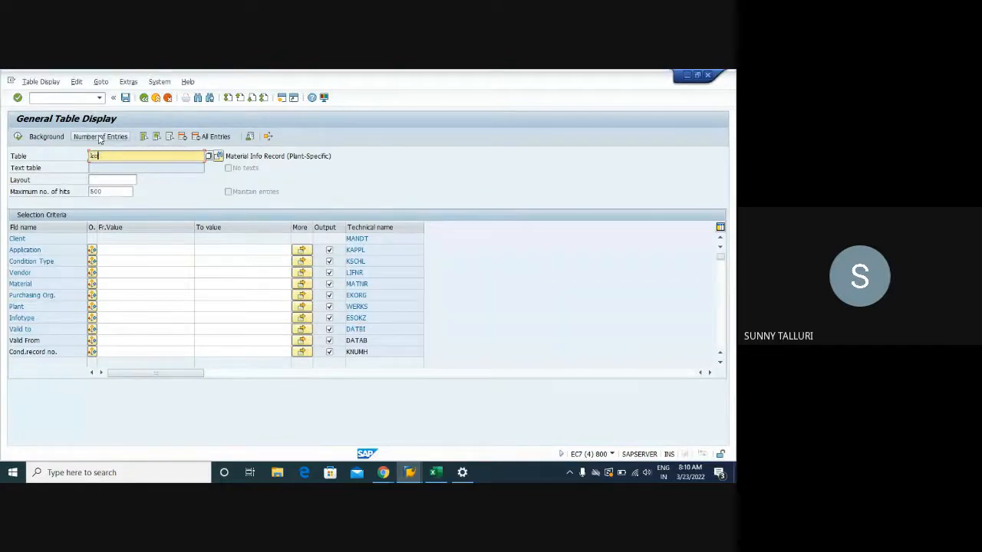
{"action": "type", "text": "m"}
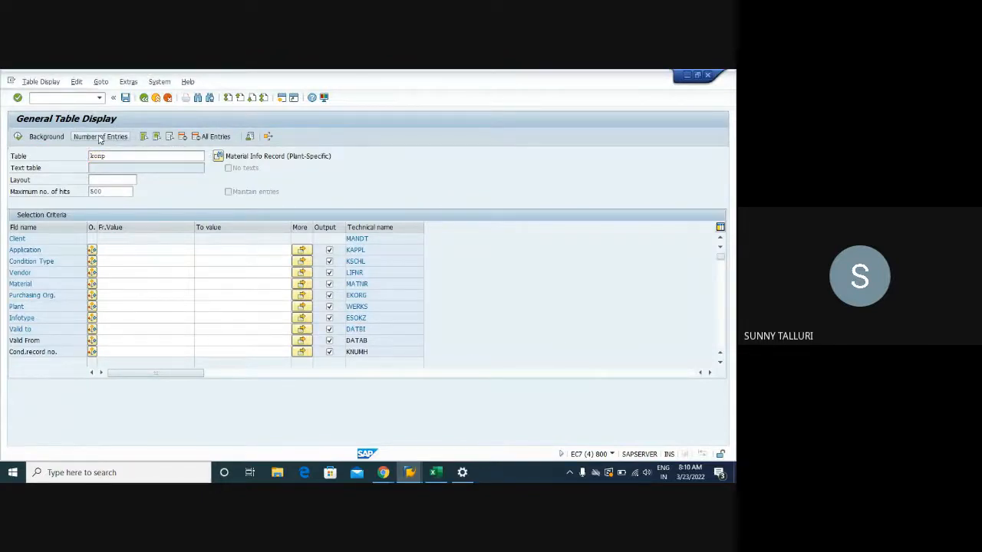
{"action": "key", "text": "Return"}
{"action": "left_click", "coordinate": [114, 156]}
{"action": "key", "text": "BackSpace"}
{"action": "type", "text": "h"}
{"action": "key", "text": "Return"}
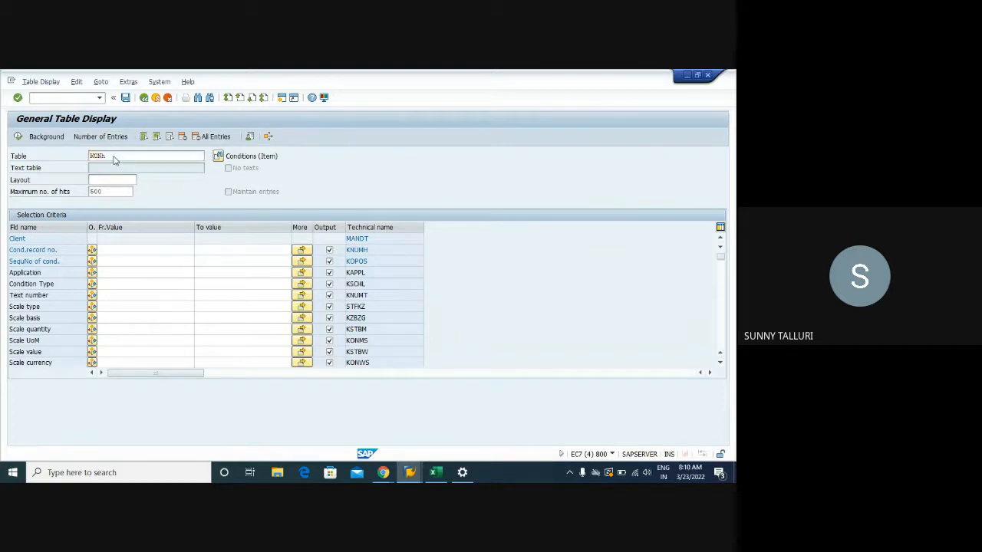
{"action": "left_click", "coordinate": [108, 250]}
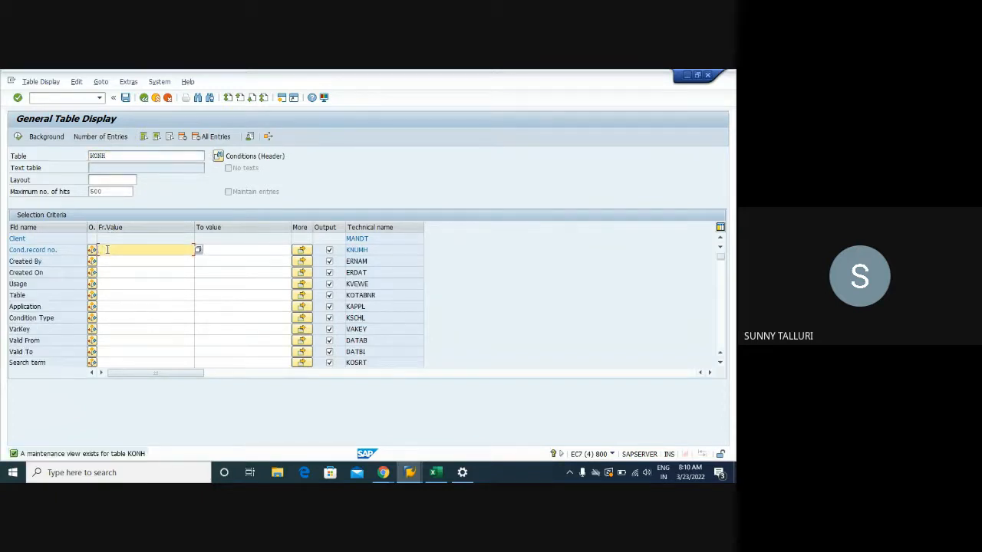
{"action": "key", "text": "ctrl+v"}
{"action": "left_click", "coordinate": [18, 136]}
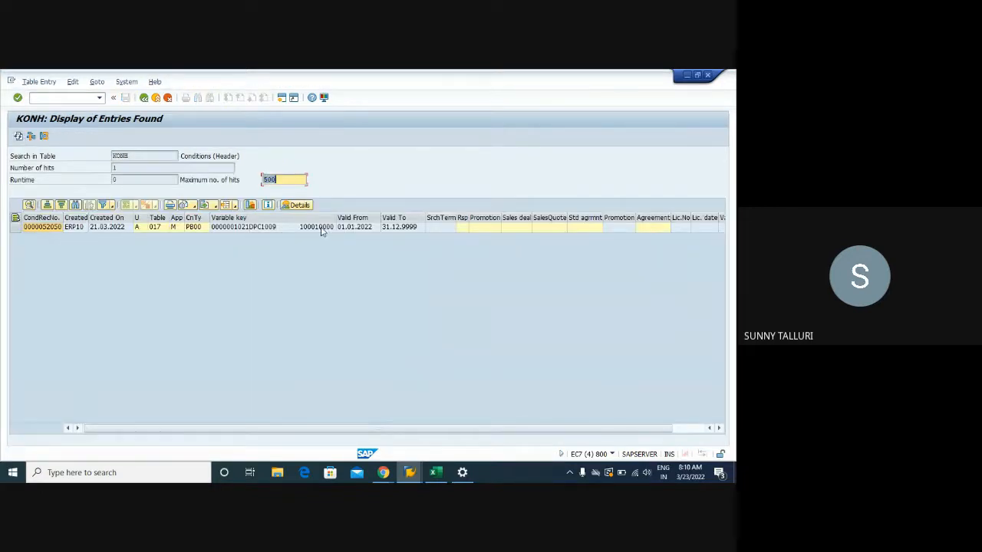
- Examine the KONH header entry, including the possible condition table usage values such as Pricing and Output and the table number
{"action": "left_click", "coordinate": [719, 428]}
{"action": "left_click", "coordinate": [97, 427]}
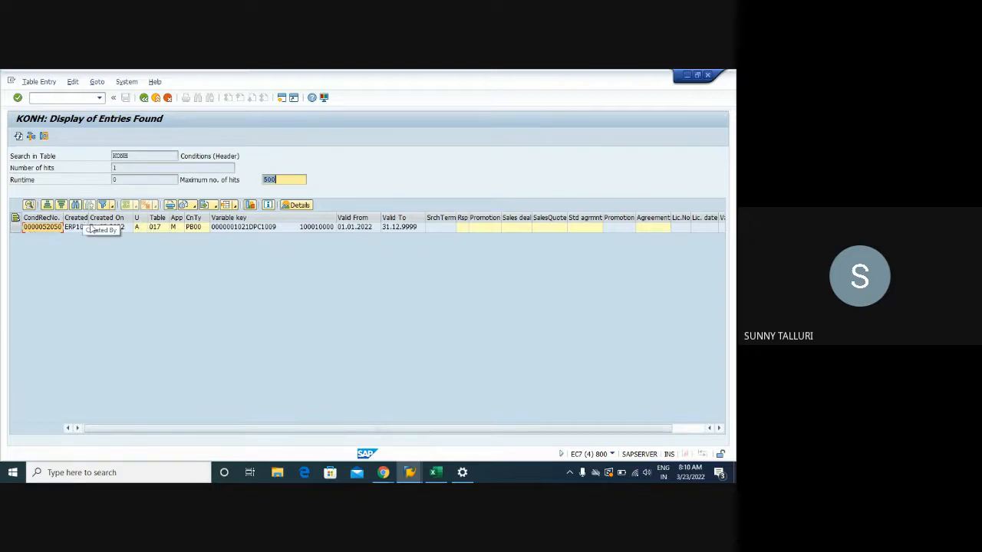
{"action": "left_click", "coordinate": [144, 231]}
{"action": "left_click", "coordinate": [144, 230]}
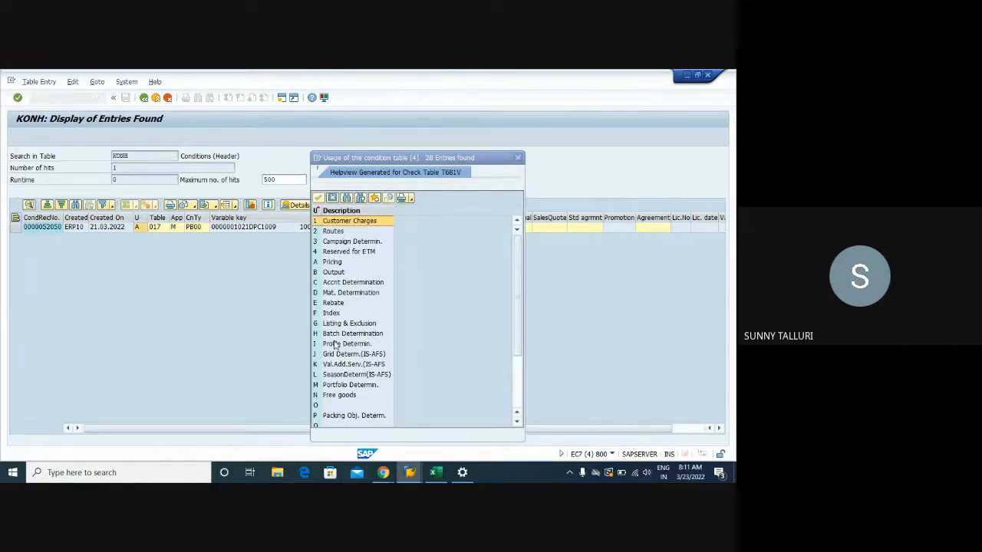
{"action": "left_click", "coordinate": [323, 264]}
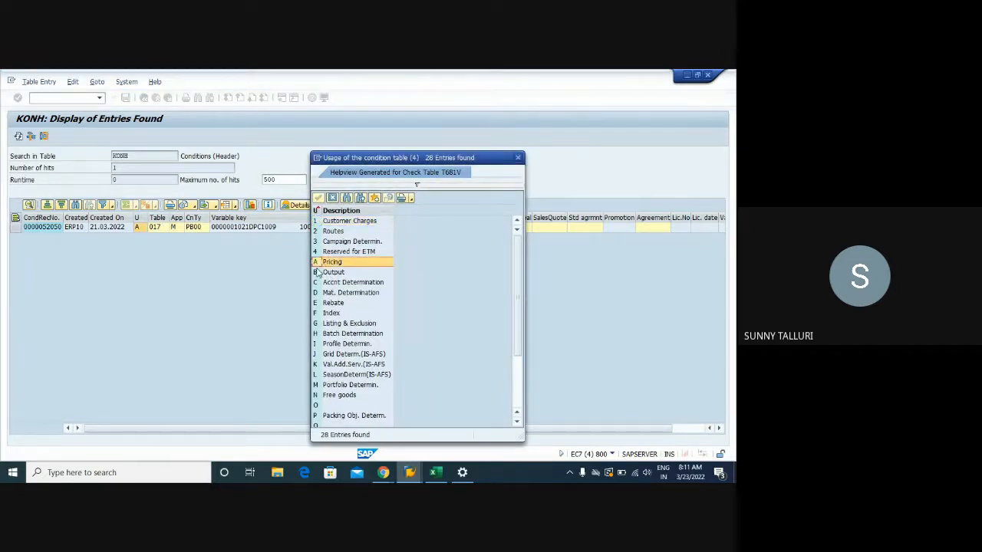
{"action": "left_click", "coordinate": [316, 273]}
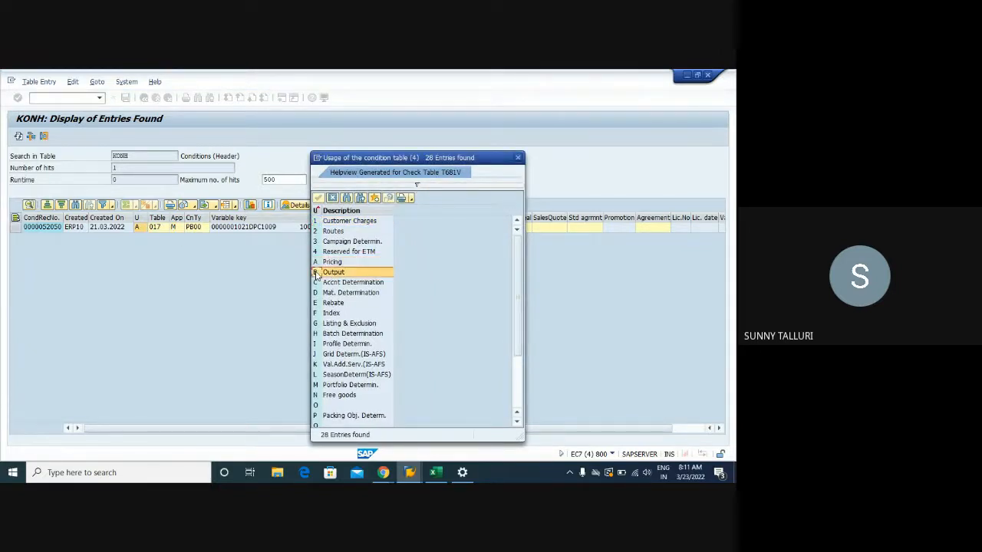
{"action": "left_click", "coordinate": [322, 264]}
{"action": "left_click", "coordinate": [319, 274]}
{"action": "left_click", "coordinate": [519, 157]}
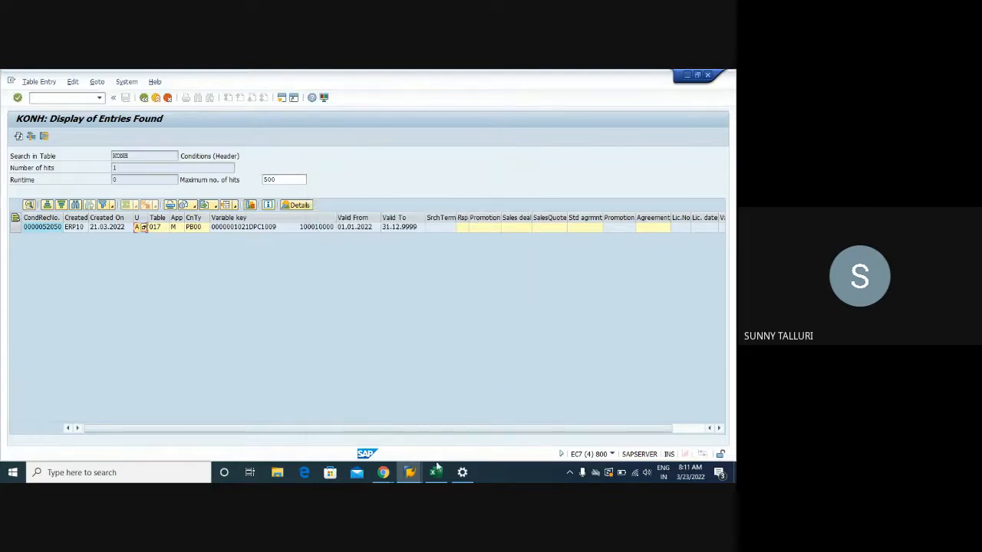
{"action": "left_click", "coordinate": [156, 228]}
{"action": "left_click", "coordinate": [143, 97]}
{"action": "left_click", "coordinate": [136, 157]}
{"action": "key", "text": "BackSpace"}
{"action": "type", "text": "P"}
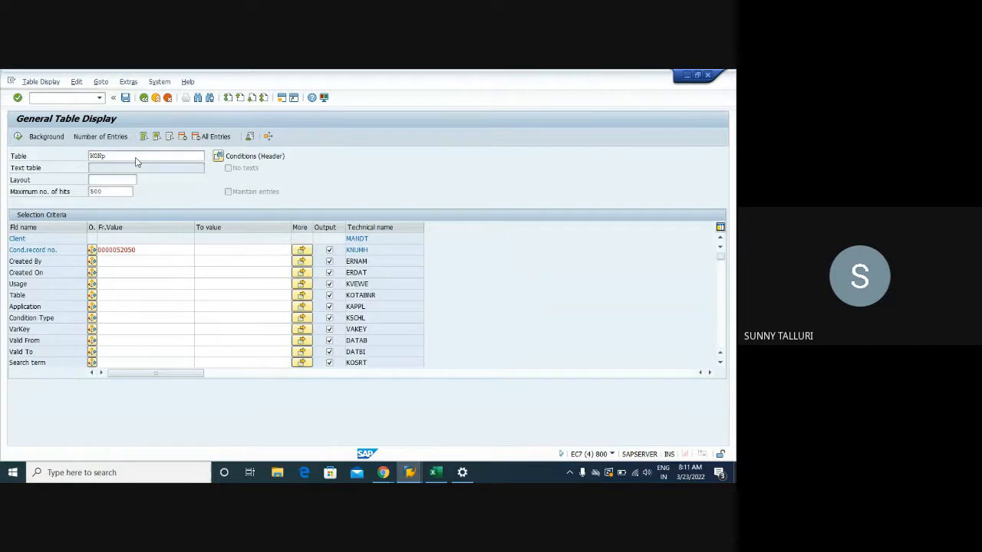
{"action": "key", "text": "Return"}
{"action": "left_click", "coordinate": [115, 250]}
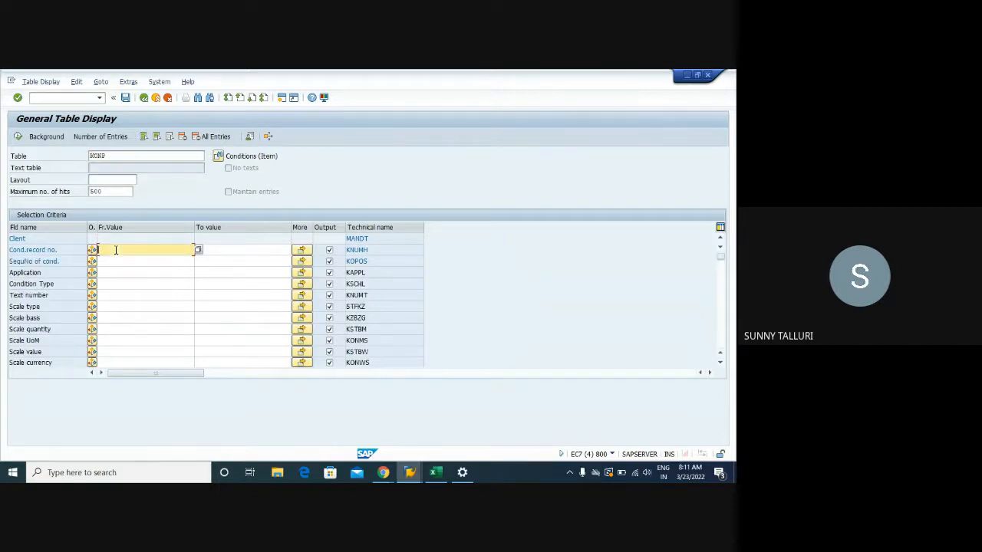
{"action": "key", "text": "ctrl+v"}
{"action": "left_click", "coordinate": [18, 137]}
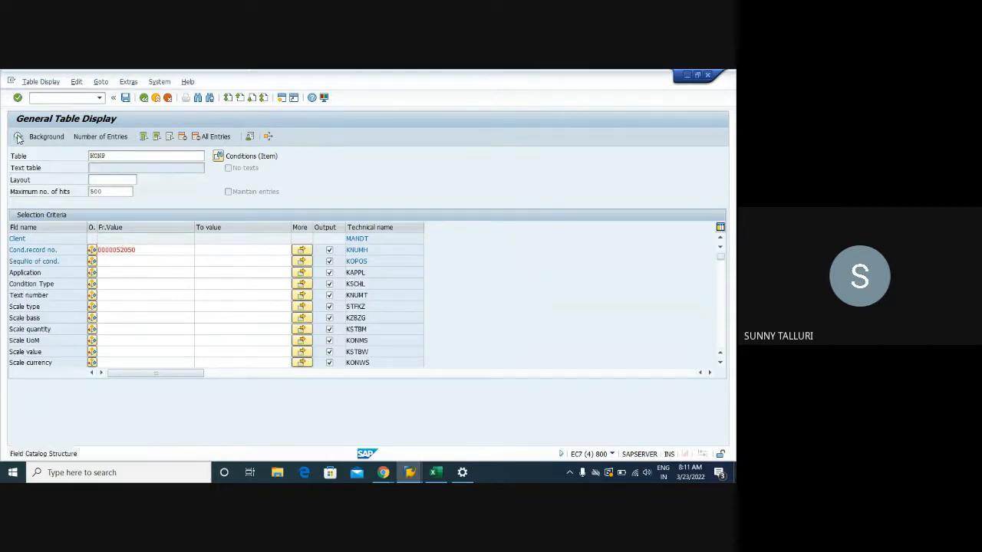
- Examine the KONP item entry's fields, including the value lists for scale type and scale basis, the rate and the remaining columns
{"action": "left_click", "coordinate": [42, 228]}
{"action": "left_click", "coordinate": [99, 228]}
{"action": "left_click", "coordinate": [148, 228]}
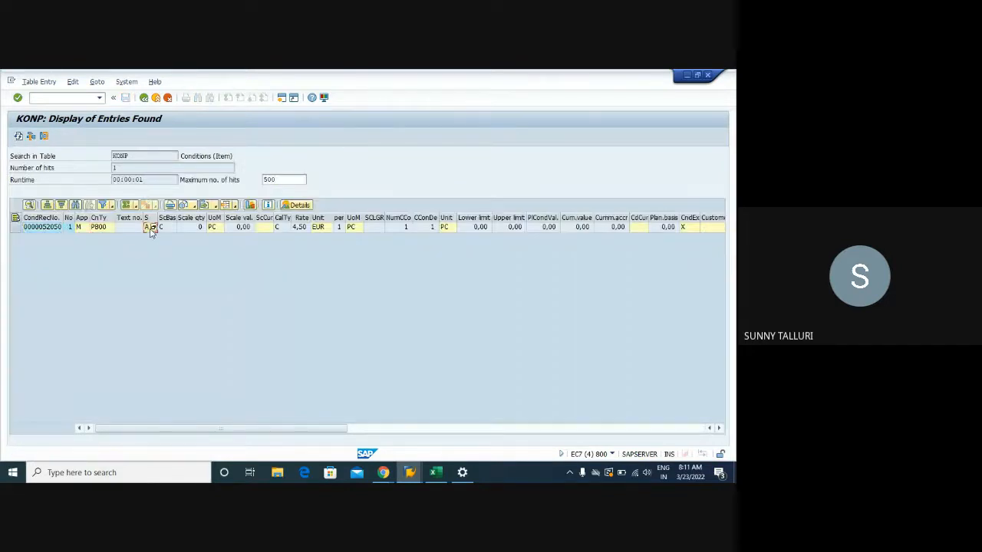
{"action": "left_click", "coordinate": [158, 228]}
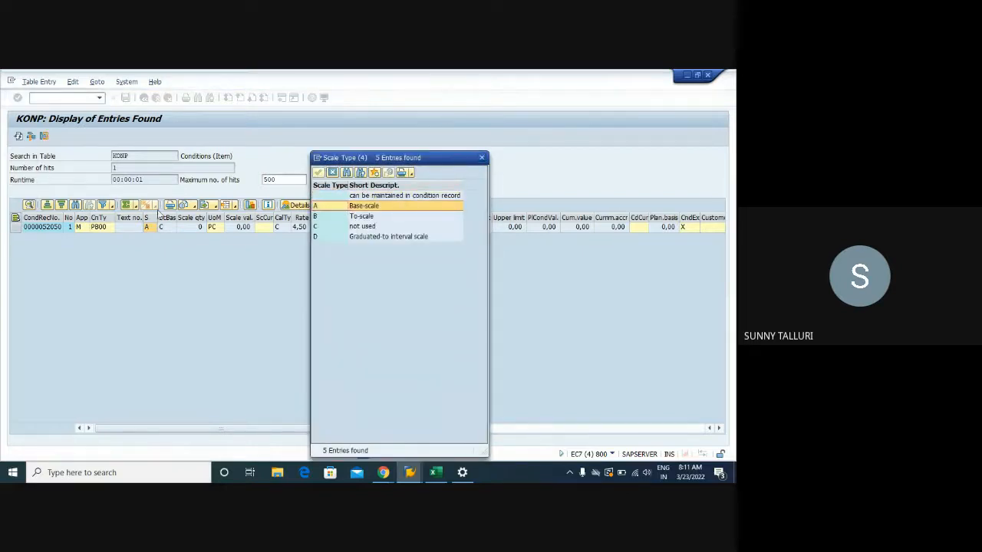
{"action": "left_click", "coordinate": [482, 157]}
{"action": "left_click", "coordinate": [170, 228]}
{"action": "left_click", "coordinate": [176, 228]}
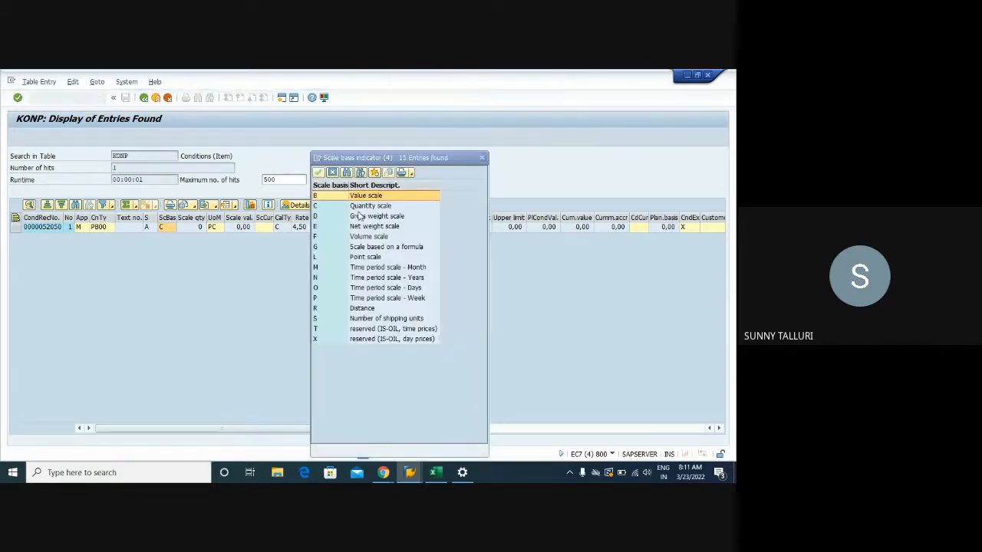
{"action": "left_click", "coordinate": [319, 208]}
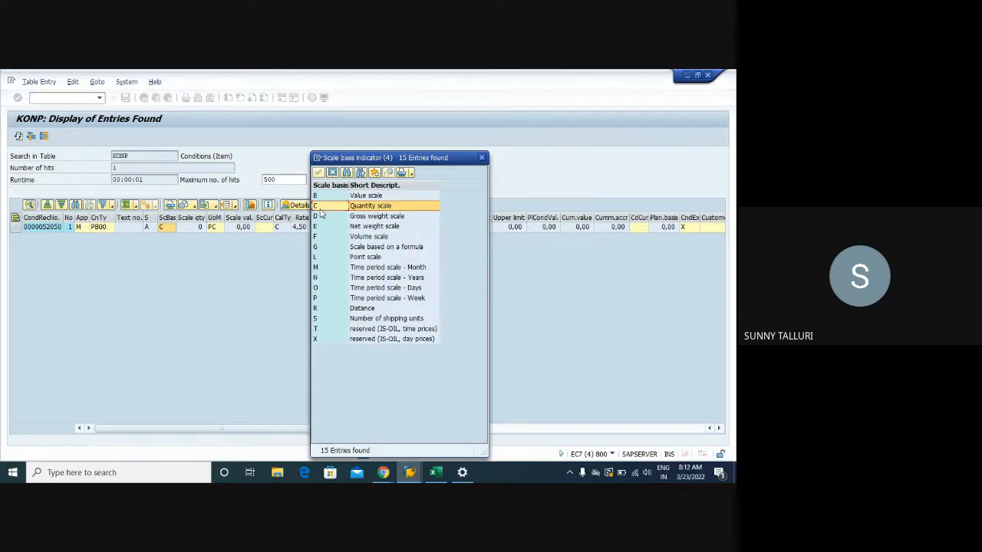
{"action": "left_click", "coordinate": [481, 157]}
{"action": "left_click", "coordinate": [297, 227]}
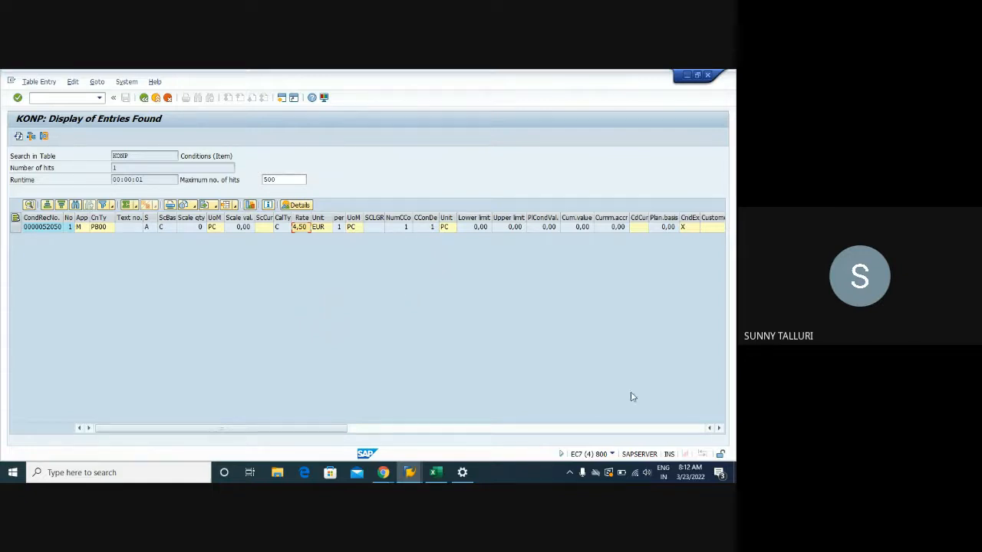
{"action": "left_click", "coordinate": [565, 431]}
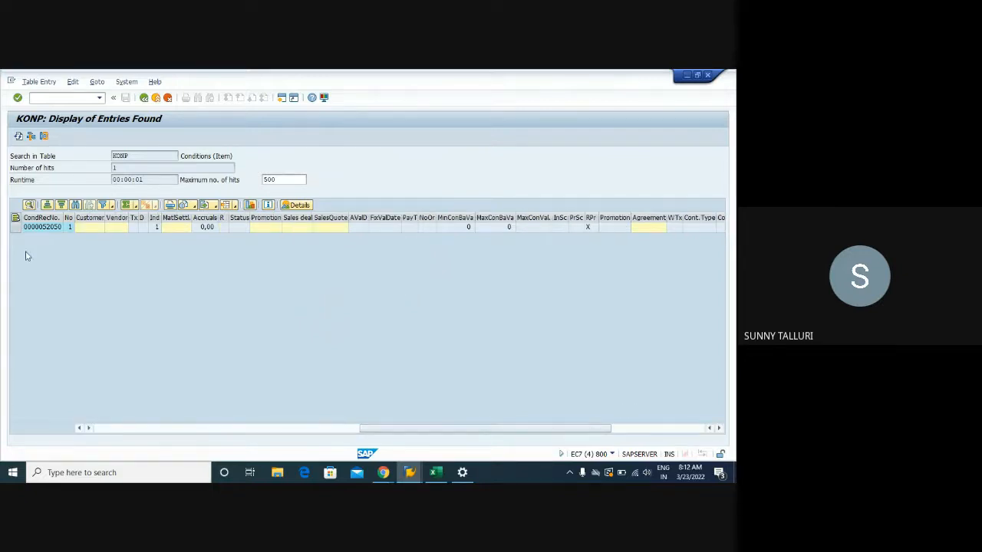
{"action": "left_click", "coordinate": [144, 98]}
{"action": "left_click", "coordinate": [144, 99]}
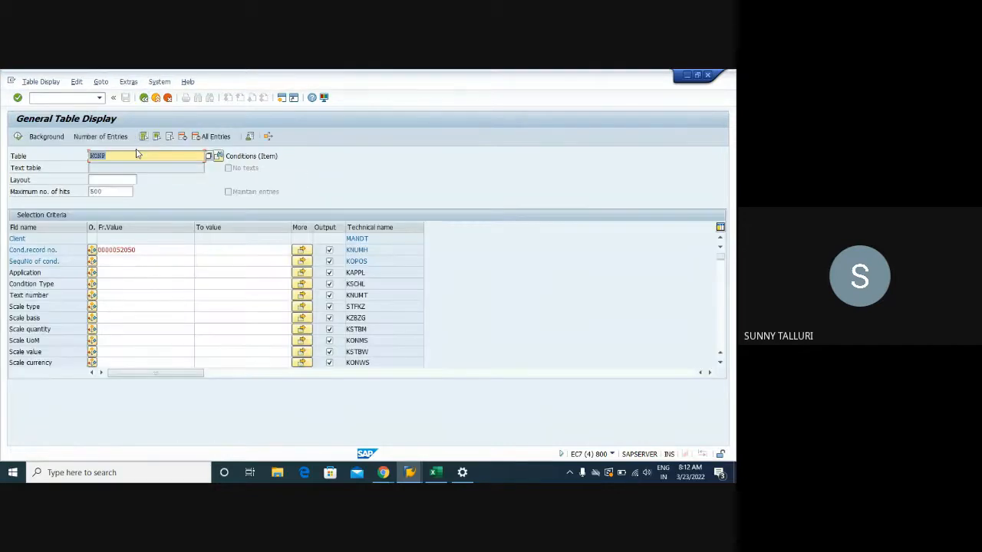
{"action": "left_click", "coordinate": [125, 156]}
{"action": "key", "text": "BackSpace"}
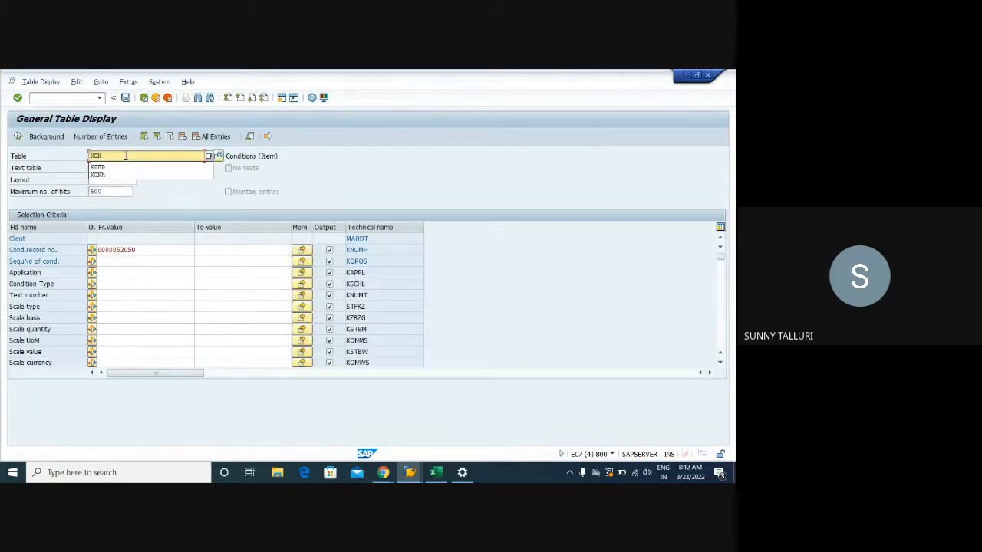
{"action": "type", "text": "M"}
{"action": "key", "text": "Return"}
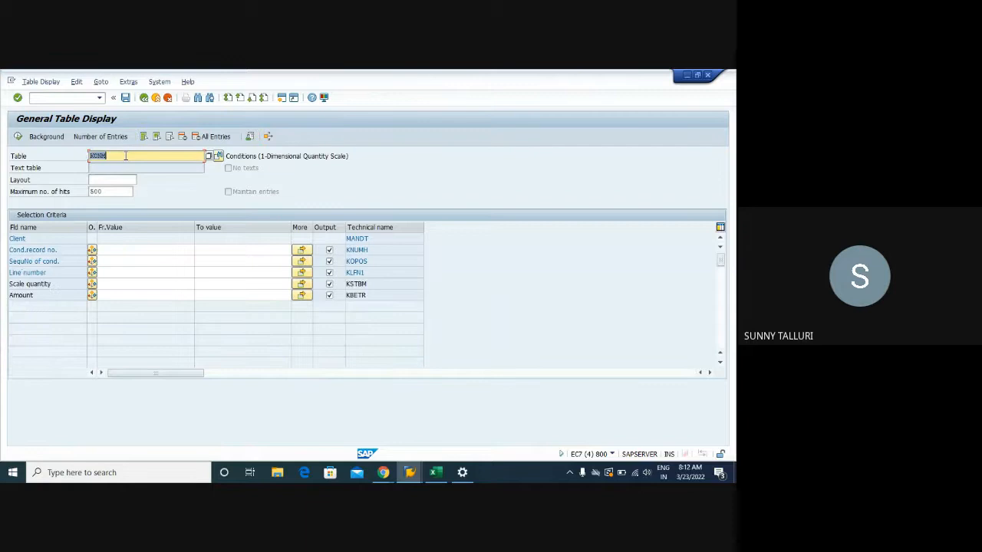
{"action": "left_click", "coordinate": [130, 250]}
{"action": "key", "text": "ctrl+v"}
{"action": "left_click", "coordinate": [18, 137]}
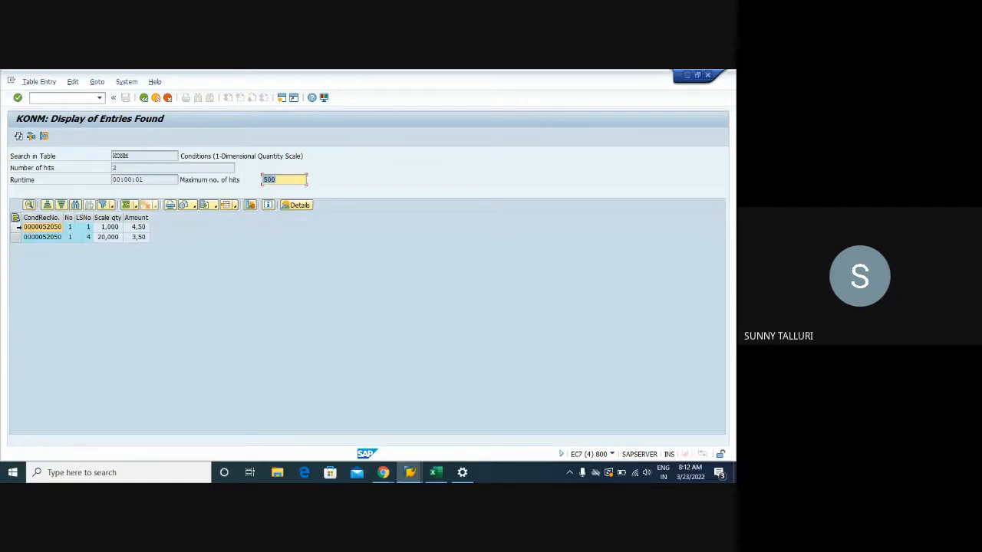
- Compare the two KONM quantity scale lines, checking the scale quantity and amount of each
{"action": "left_click", "coordinate": [18, 228]}
{"action": "left_click", "coordinate": [17, 237]}
{"action": "left_click", "coordinate": [17, 228]}
{"action": "left_click", "coordinate": [17, 238]}
{"action": "left_click", "coordinate": [17, 228]}
{"action": "left_click", "coordinate": [17, 238]}
{"action": "left_click", "coordinate": [16, 228]}
{"action": "left_click", "coordinate": [17, 238]}
{"action": "left_click", "coordinate": [17, 228]}
{"action": "left_click", "coordinate": [17, 238]}
{"action": "left_click", "coordinate": [17, 227]}
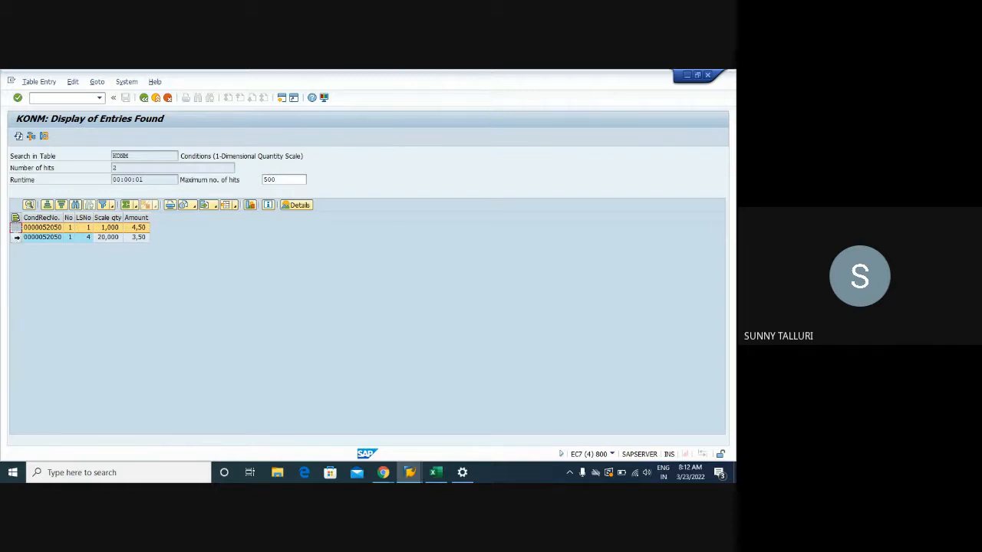
{"action": "left_click", "coordinate": [17, 237]}
{"action": "left_click", "coordinate": [17, 228]}
{"action": "left_click", "coordinate": [17, 237]}
{"action": "left_click", "coordinate": [16, 229]}
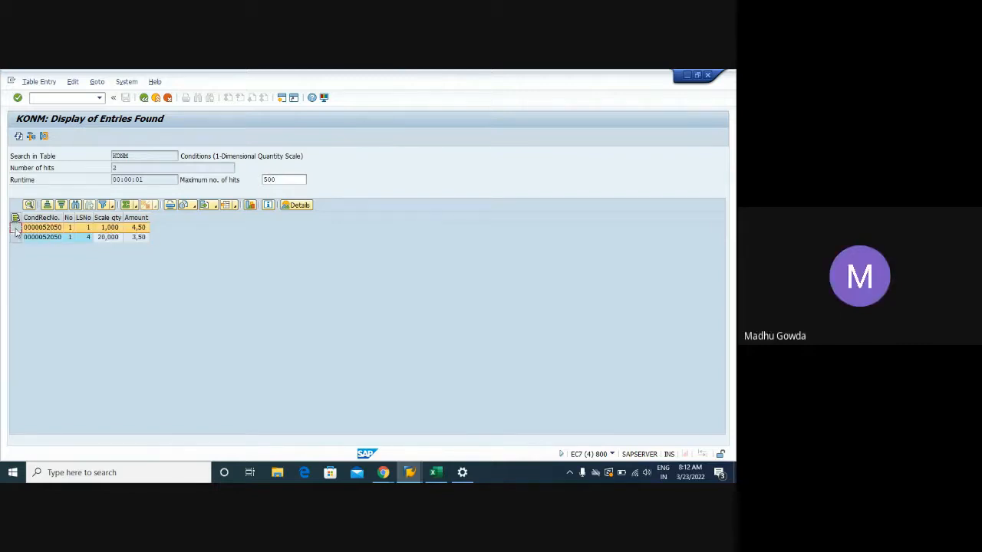
{"action": "left_click", "coordinate": [17, 237]}
{"action": "left_click", "coordinate": [16, 229]}
{"action": "left_click", "coordinate": [17, 237]}
{"action": "left_click", "coordinate": [16, 228]}
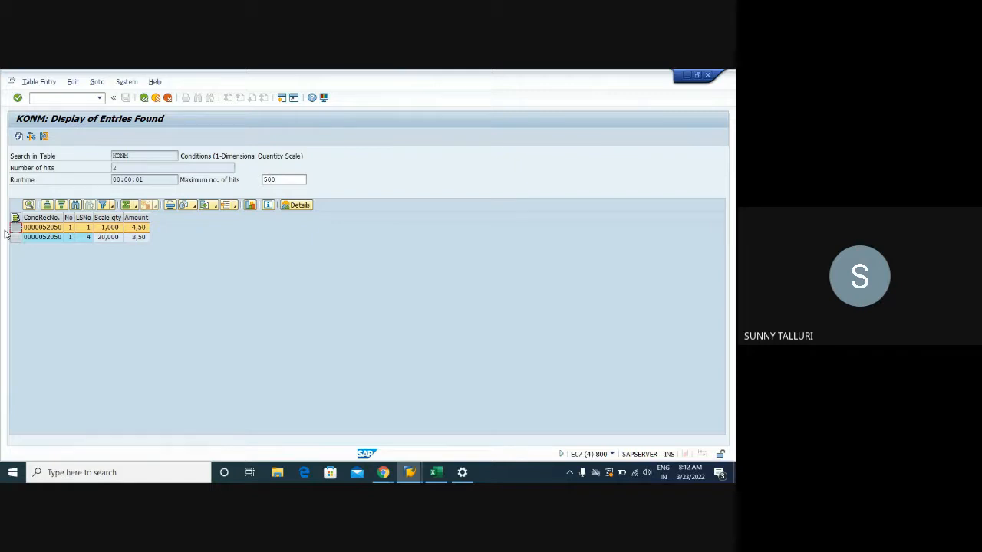
{"action": "left_click", "coordinate": [16, 238]}
{"action": "left_click", "coordinate": [16, 229]}
{"action": "left_click", "coordinate": [17, 238]}
{"action": "left_click", "coordinate": [16, 229]}
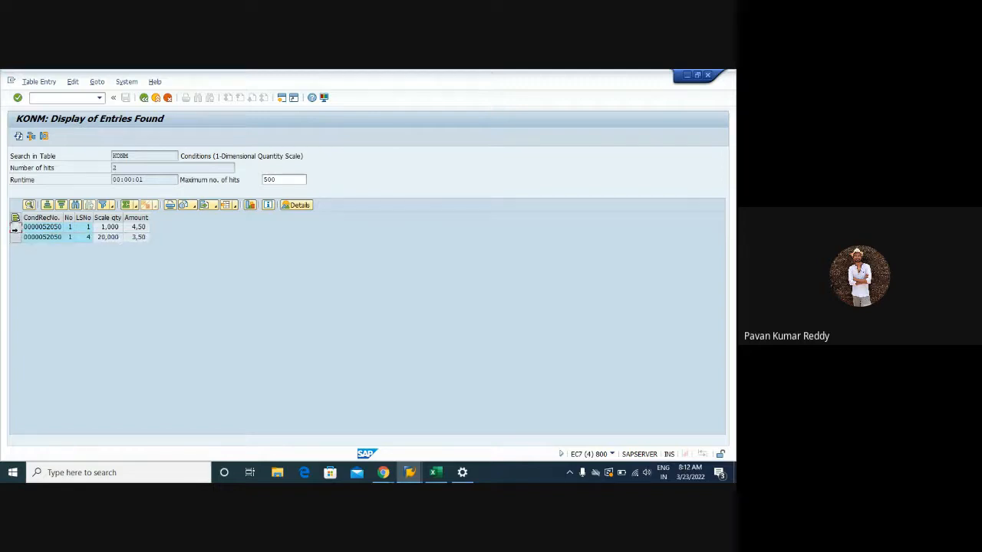
{"action": "left_click", "coordinate": [13, 228]}
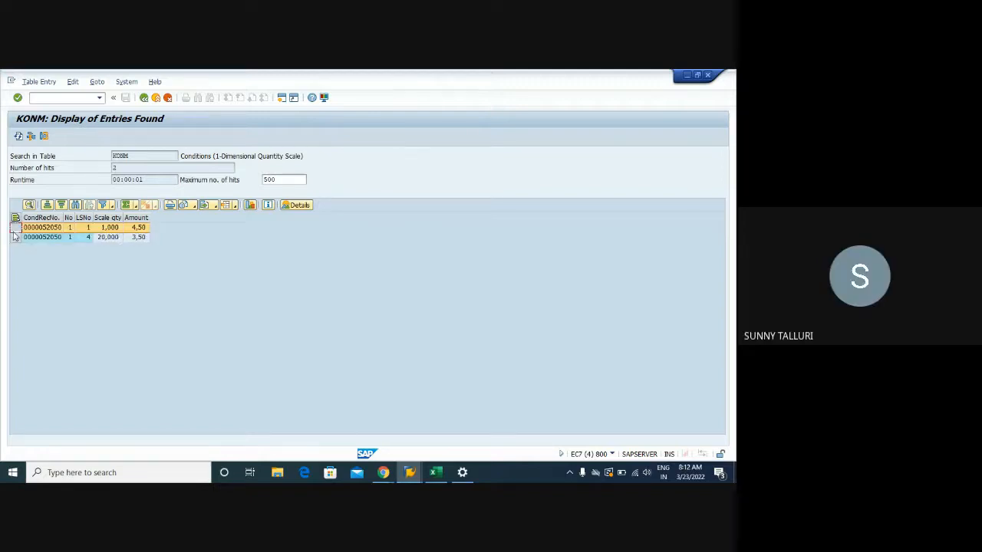
{"action": "left_click", "coordinate": [13, 237]}
{"action": "left_click", "coordinate": [16, 231]}
{"action": "left_click", "coordinate": [16, 238]}
{"action": "left_click", "coordinate": [15, 230]}
{"action": "left_click", "coordinate": [14, 237]}
{"action": "left_click", "coordinate": [15, 230]}
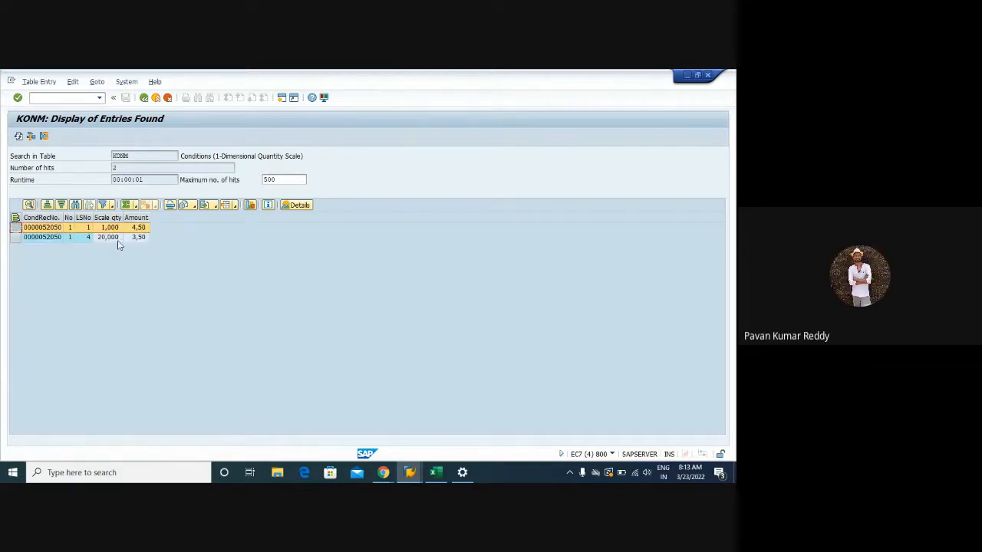
{"action": "left_click", "coordinate": [101, 239]}
{"action": "left_click", "coordinate": [109, 228]}
{"action": "left_click", "coordinate": [13, 227]}
{"action": "left_click", "coordinate": [15, 238]}
{"action": "left_click", "coordinate": [15, 229]}
{"action": "left_click", "coordinate": [15, 237]}
{"action": "left_click", "coordinate": [15, 229]}
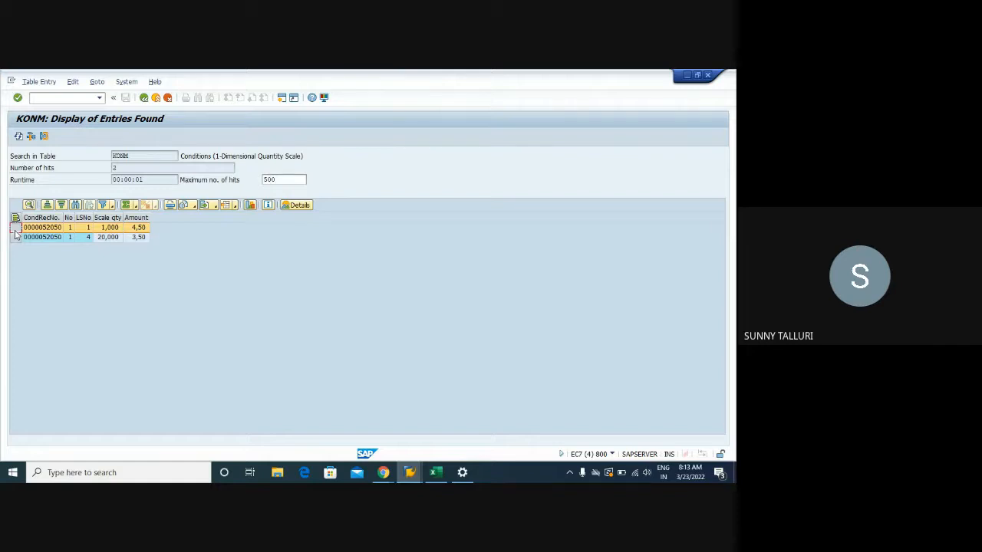
{"action": "left_click", "coordinate": [15, 237]}
{"action": "left_click", "coordinate": [16, 228]}
{"action": "left_click", "coordinate": [16, 237]}
{"action": "left_click", "coordinate": [15, 229]}
{"action": "left_click", "coordinate": [16, 237]}
{"action": "left_click", "coordinate": [15, 227]}
{"action": "left_click", "coordinate": [16, 239]}
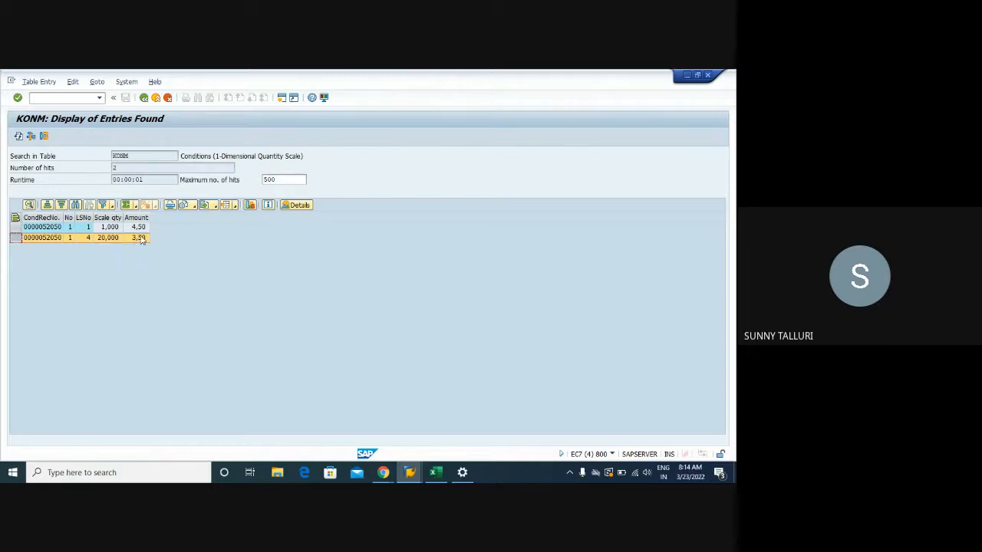
- Glance at the Change Info Record session, return to the KONM session and open a purchase order transaction in a new session
{"action": "left_click", "coordinate": [410, 472]}
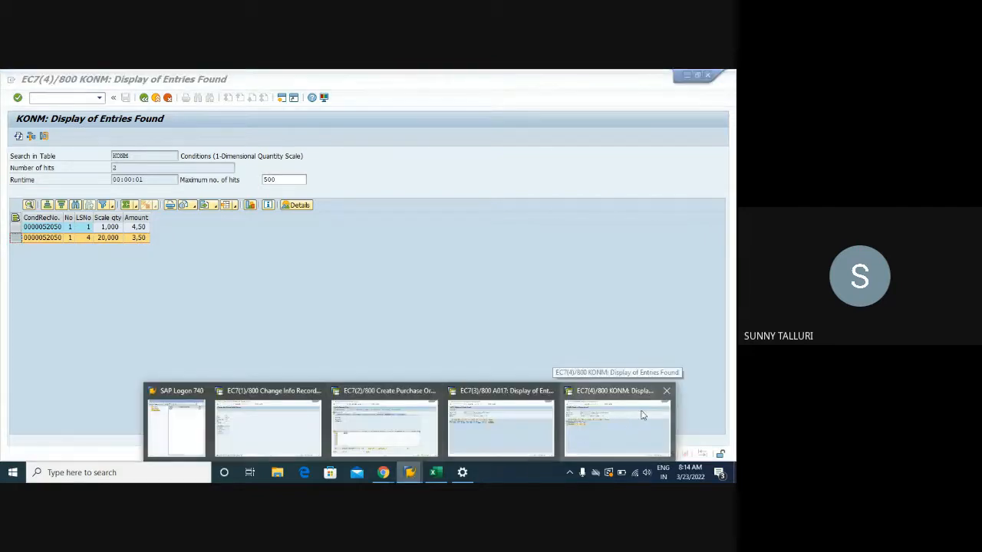
{"action": "left_click", "coordinate": [260, 421]}
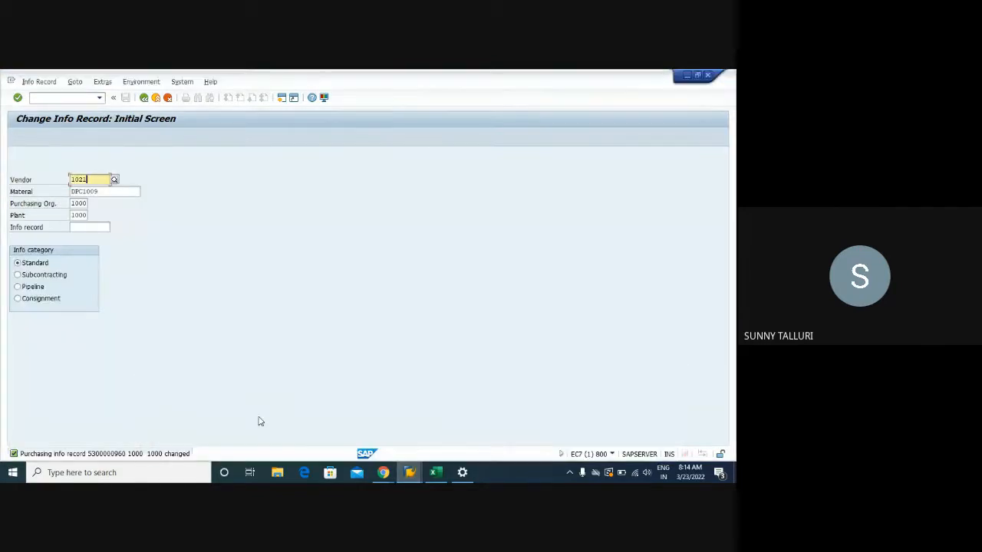
{"action": "left_click", "coordinate": [410, 472]}
{"action": "left_click", "coordinate": [617, 426]}
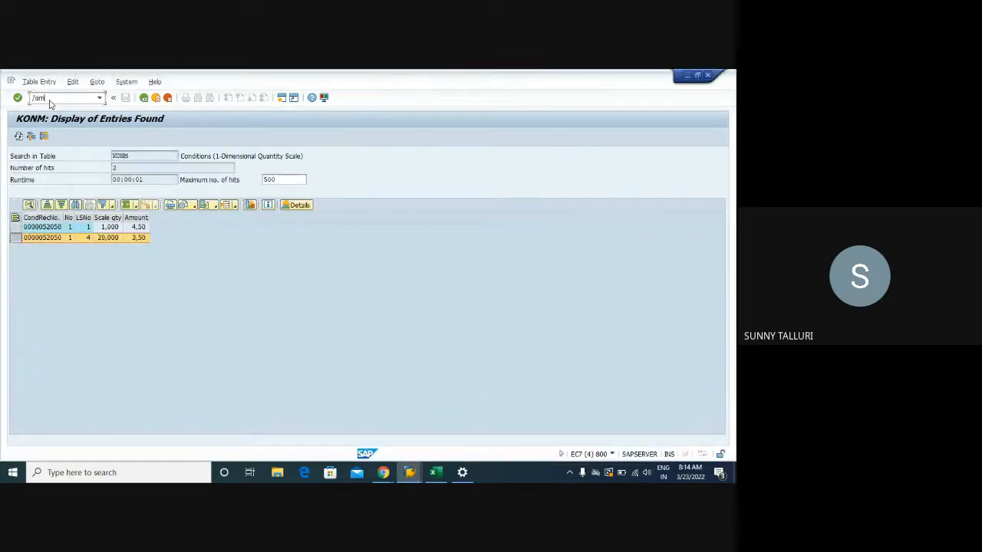
{"action": "key", "text": "Return"}
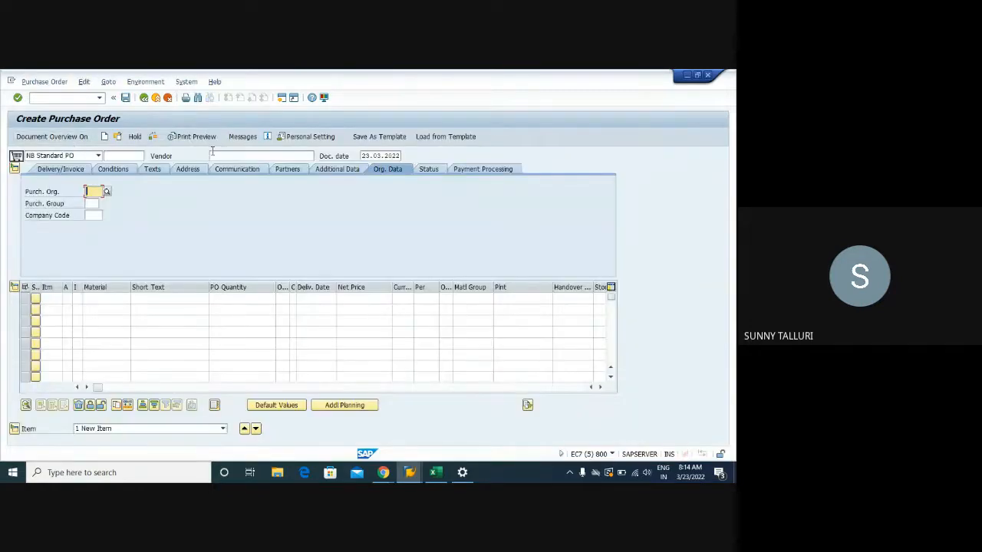
- Fill in the purchase order header with vendor 1021, purchasing organization 1000, purchasing group 003 and company code 1000
{"action": "left_click", "coordinate": [215, 157]}
{"action": "type", "text": "1021"}
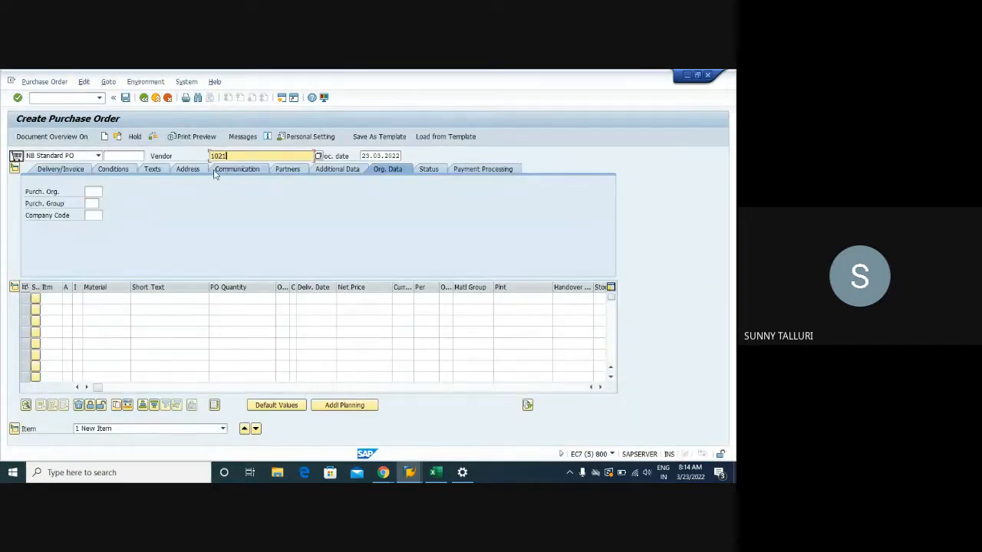
{"action": "left_click", "coordinate": [92, 192]}
{"action": "left_click", "coordinate": [94, 203]}
{"action": "left_click", "coordinate": [92, 204]}
{"action": "left_click", "coordinate": [92, 215]}
{"action": "left_click", "coordinate": [91, 216]}
{"action": "left_click", "coordinate": [91, 226]}
- Enter a line item for material DPC1009 with quantity 75, plant 1000 and storage location 001, and confirm it
{"action": "left_click", "coordinate": [109, 300]}
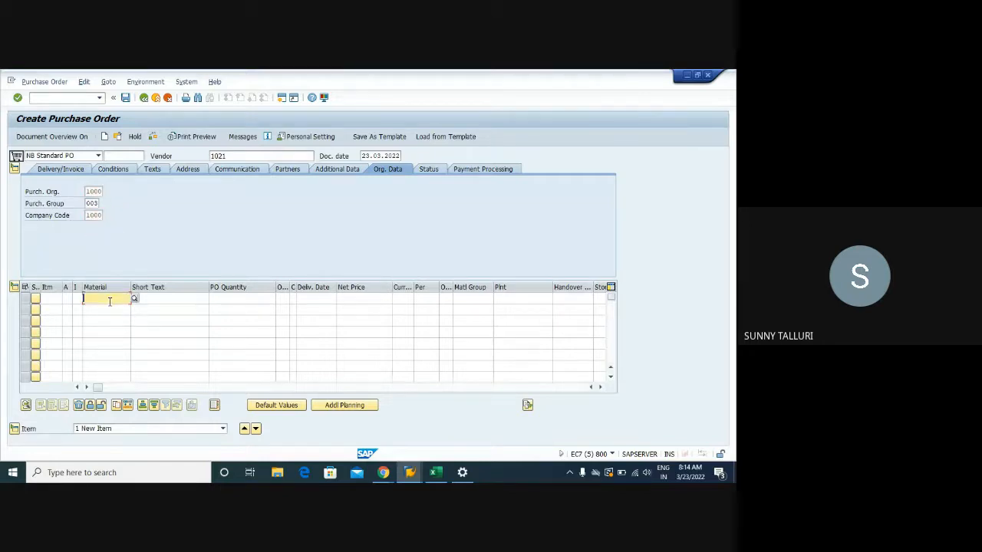
{"action": "left_click", "coordinate": [105, 313]}
{"action": "left_click", "coordinate": [223, 300]}
{"action": "left_click", "coordinate": [234, 308]}
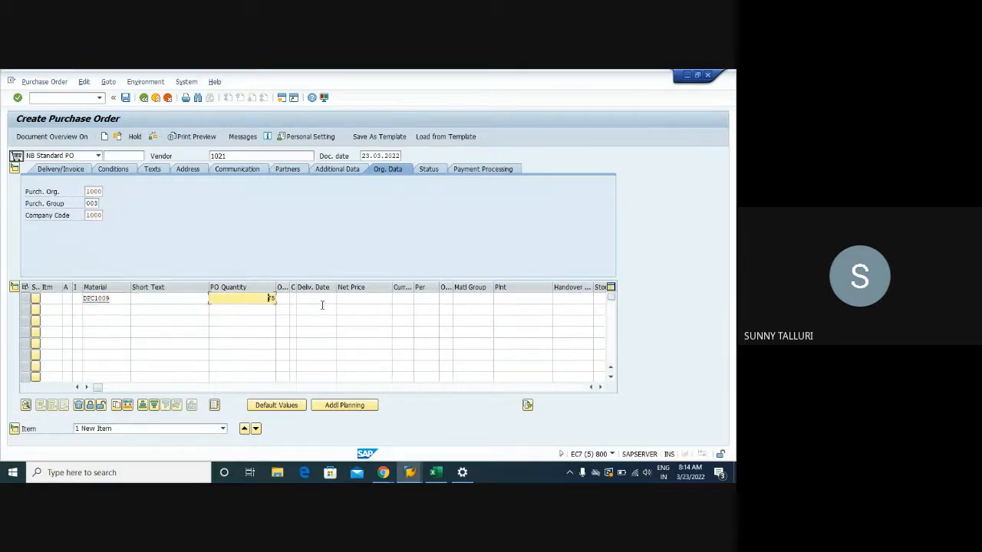
{"action": "left_click", "coordinate": [364, 298]}
{"action": "left_click", "coordinate": [507, 298]}
{"action": "left_click", "coordinate": [510, 308]}
{"action": "left_click", "coordinate": [602, 299]}
{"action": "left_click", "coordinate": [595, 310]}
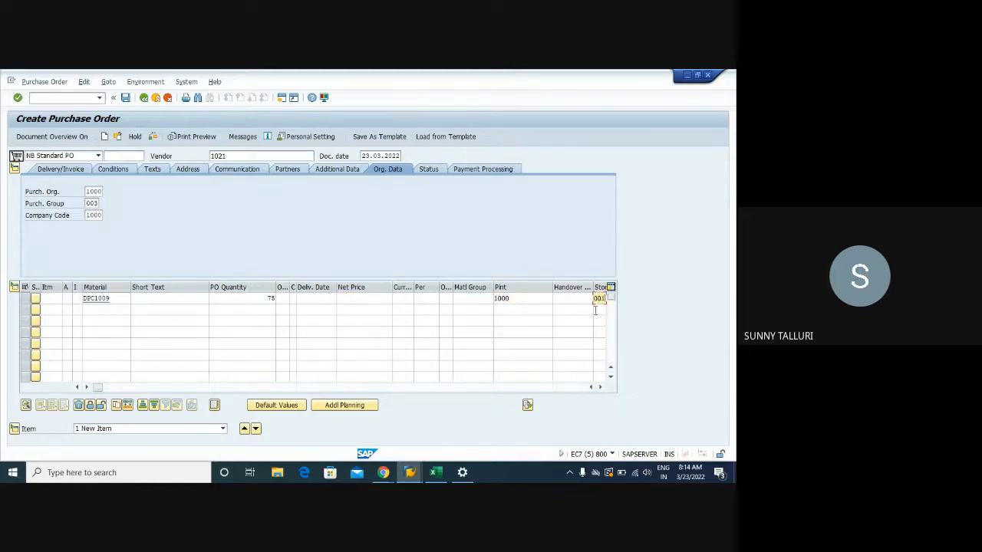
{"action": "key", "text": "Return"}
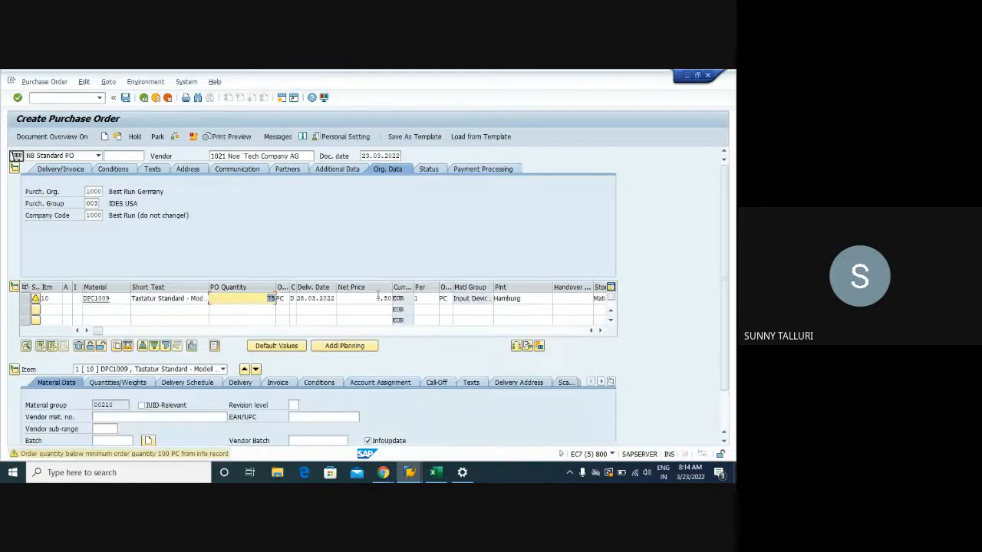
- Check the net price against the order quantity of the DPC1009 item
{"action": "left_click_drag", "start_coordinate": [377, 299], "coordinate": [398, 298]}
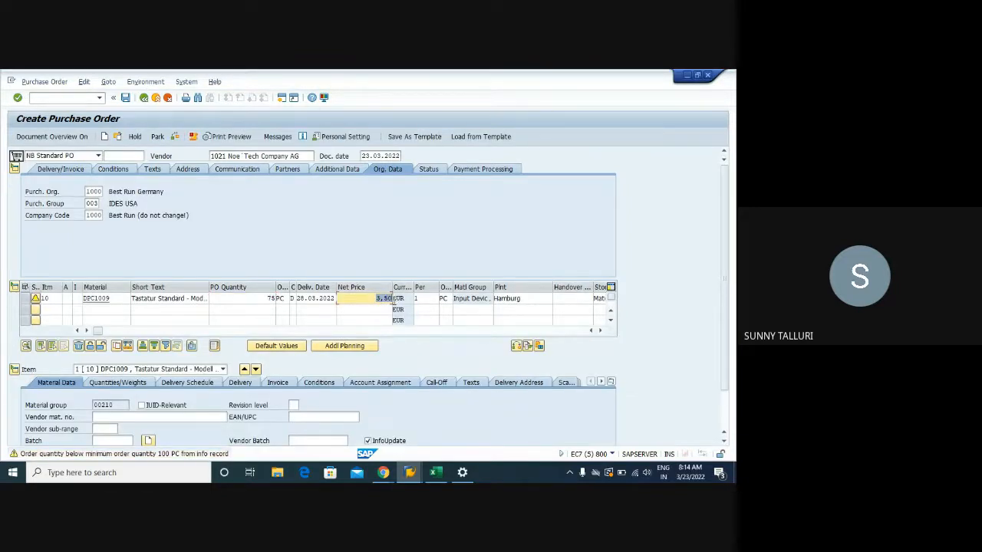
{"action": "left_click_drag", "start_coordinate": [374, 298], "coordinate": [393, 298]}
{"action": "left_click_drag", "start_coordinate": [268, 298], "coordinate": [274, 299]}
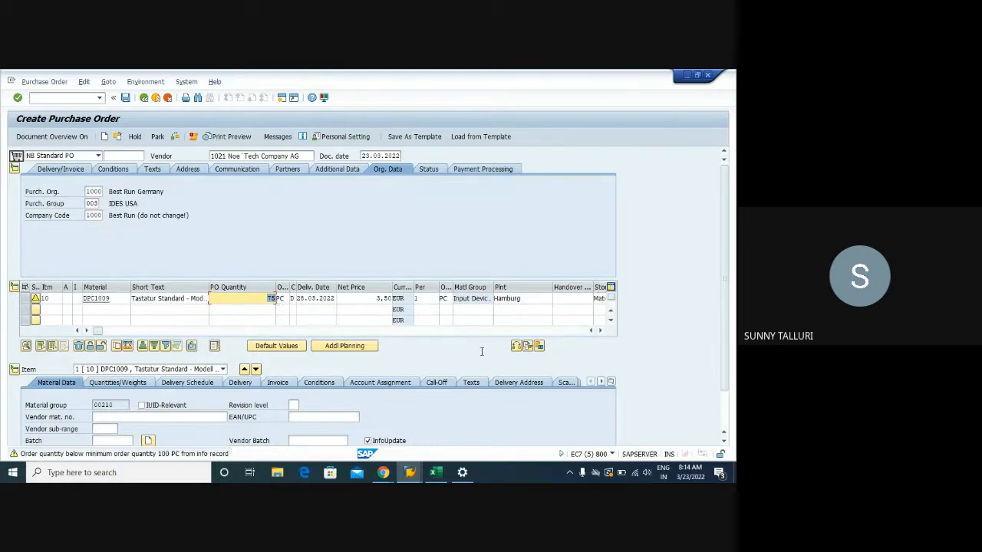
- Review the item's pricing conditions, display the condition record behind the PB00 gross price with its scales, and return to the purchase order
{"action": "left_click", "coordinate": [330, 382]}
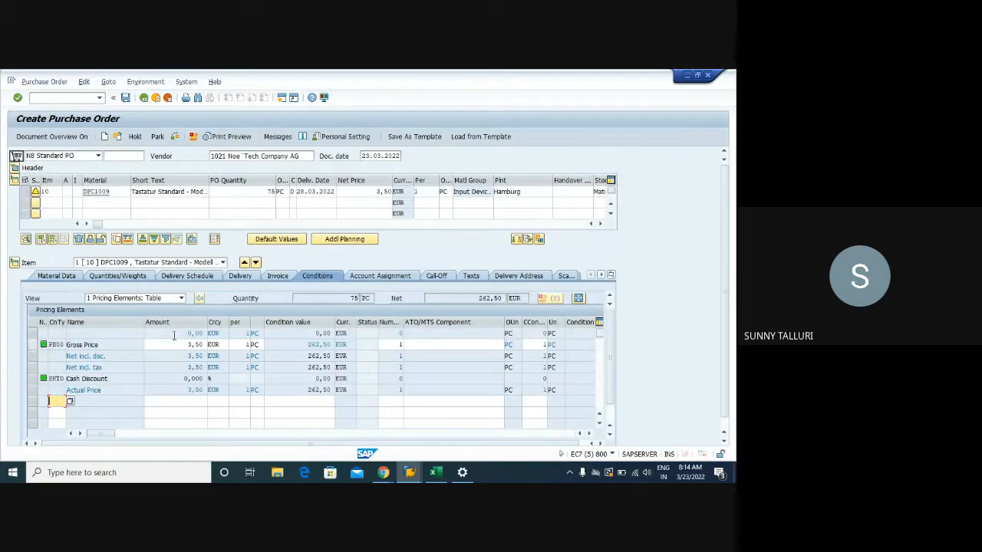
{"action": "left_click", "coordinate": [725, 427]}
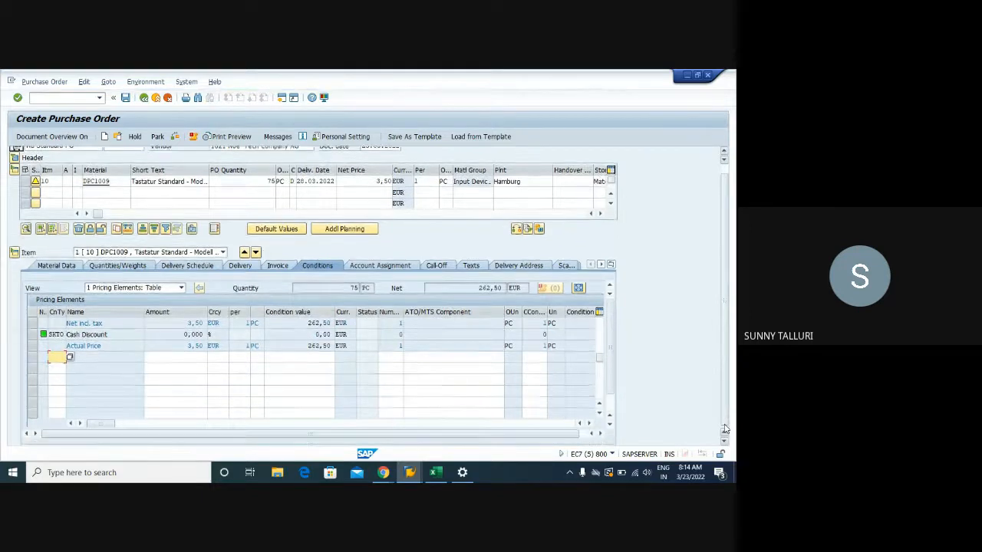
{"action": "left_click", "coordinate": [609, 414]}
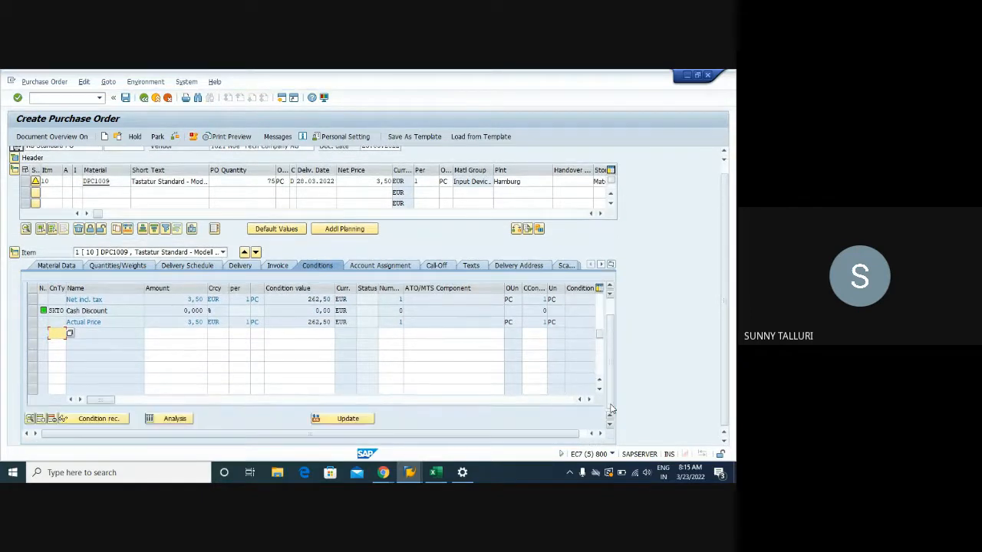
{"action": "left_click", "coordinate": [599, 332]}
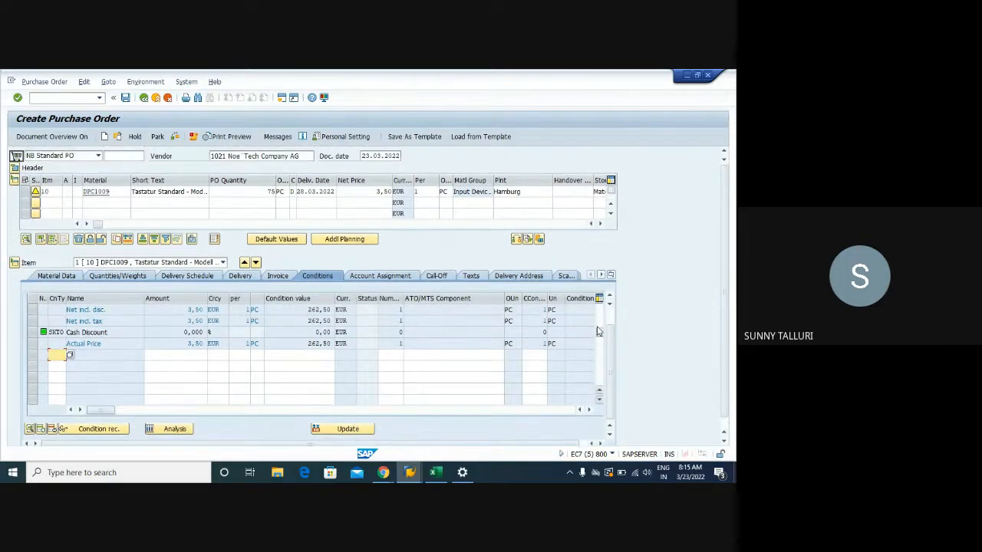
{"action": "scroll", "coordinate": [599, 324], "scroll_direction": "up", "scroll_amount": 2}
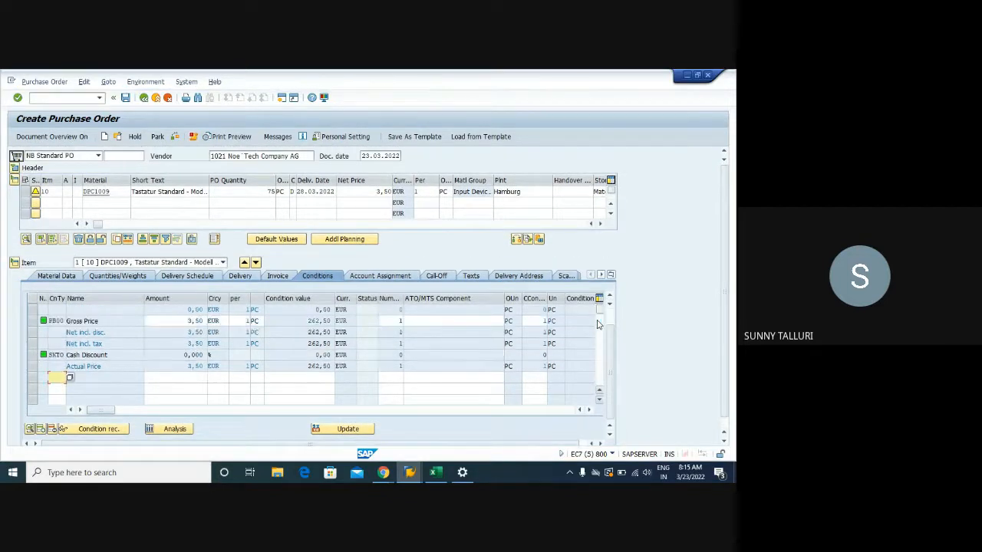
{"action": "left_click", "coordinate": [33, 320]}
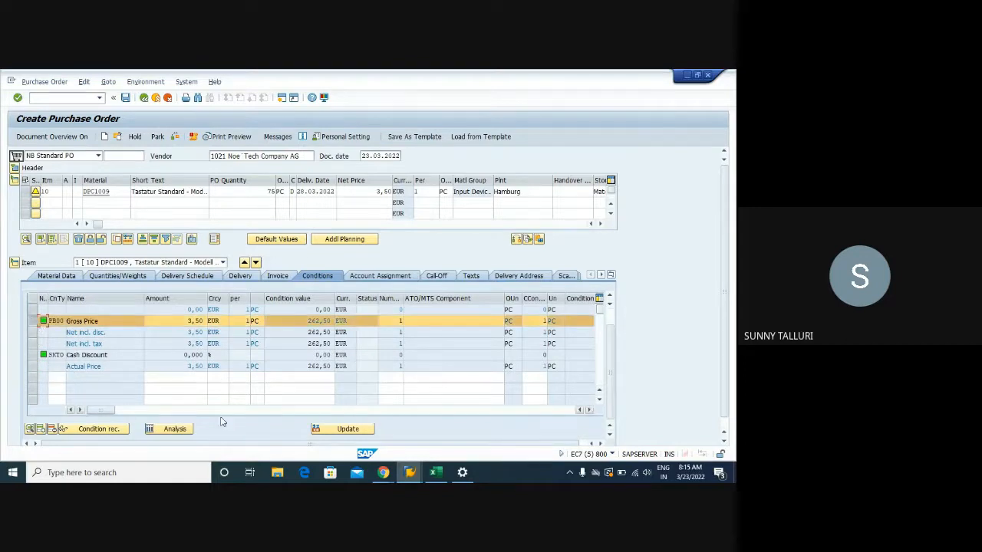
{"action": "left_click", "coordinate": [90, 429]}
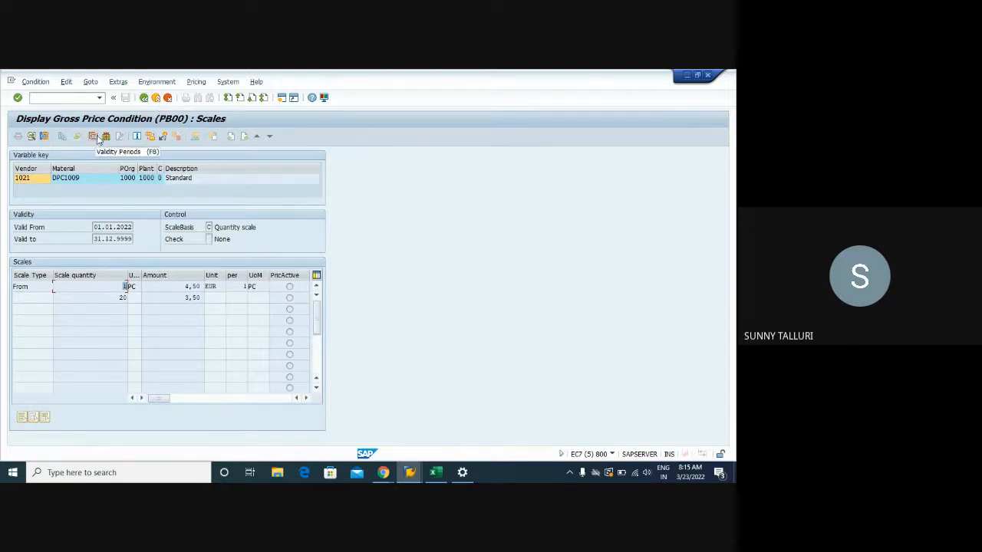
{"action": "left_click", "coordinate": [143, 98]}
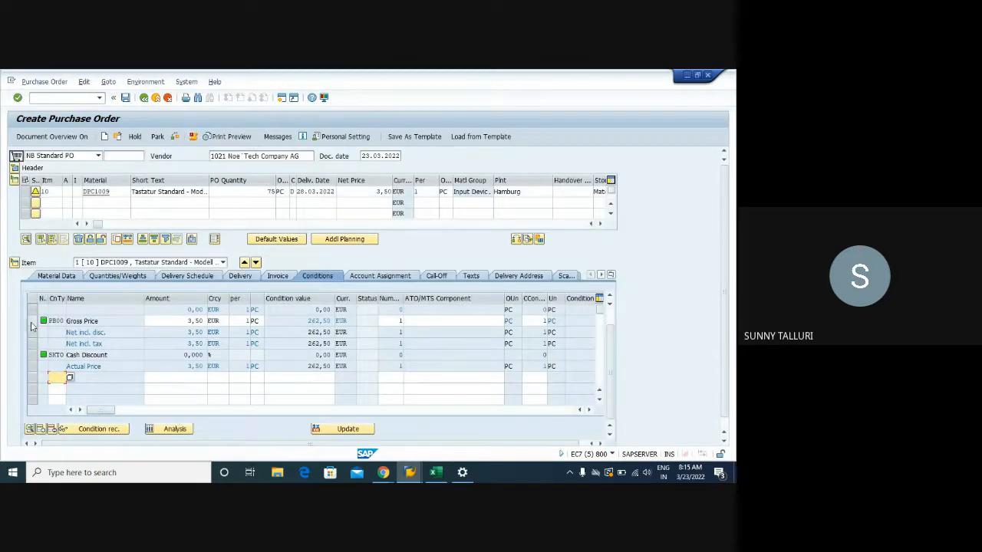
- Open the item's pricing analysis, expand access 025 under PB00 and display the condition record it found
{"action": "left_click", "coordinate": [174, 430]}
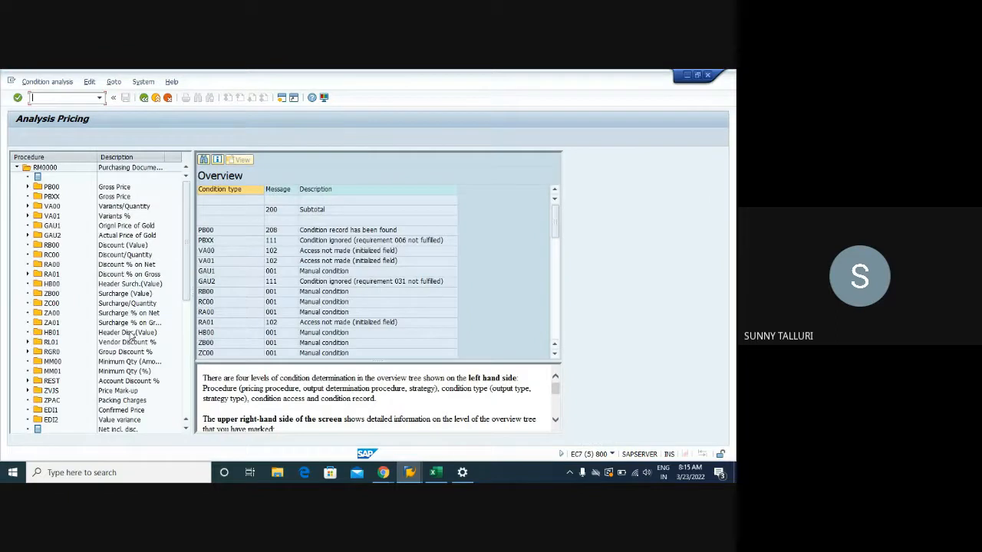
{"action": "left_click", "coordinate": [28, 187]}
{"action": "left_click", "coordinate": [38, 245]}
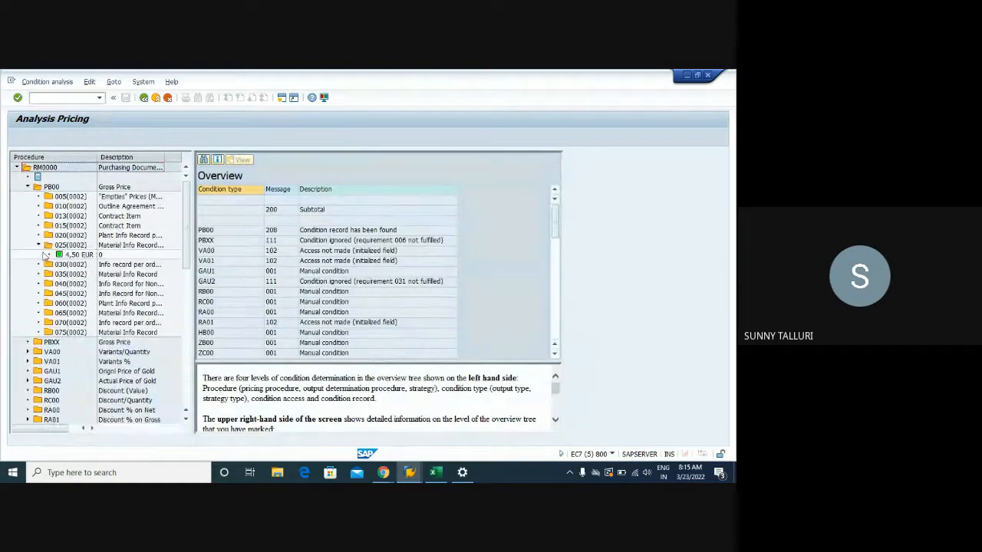
{"action": "double_click", "coordinate": [62, 256]}
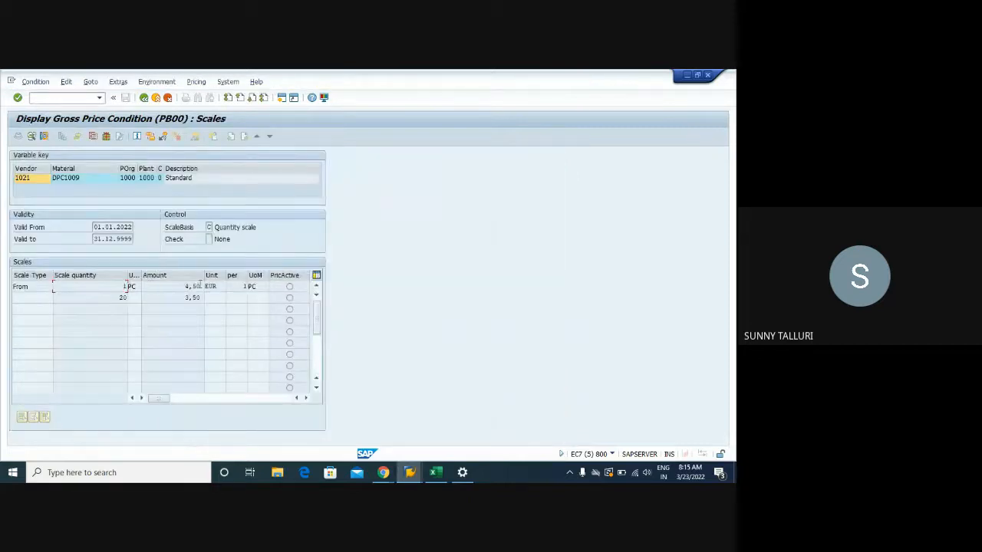
- Compare the scale quantities and amounts of the two PB00 scale lines, and return to the purchase order
{"action": "left_click_drag", "start_coordinate": [186, 286], "coordinate": [204, 286]}
{"action": "key", "text": "shift+Tab"}
{"action": "left_click_drag", "start_coordinate": [111, 298], "coordinate": [191, 298]}
{"action": "left_click", "coordinate": [144, 100]}
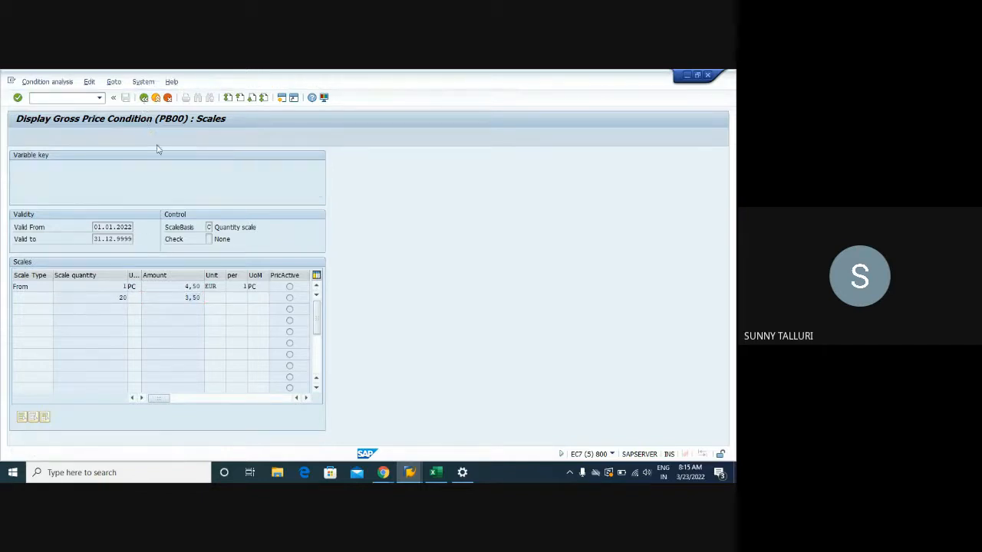
{"action": "left_click", "coordinate": [144, 98]}
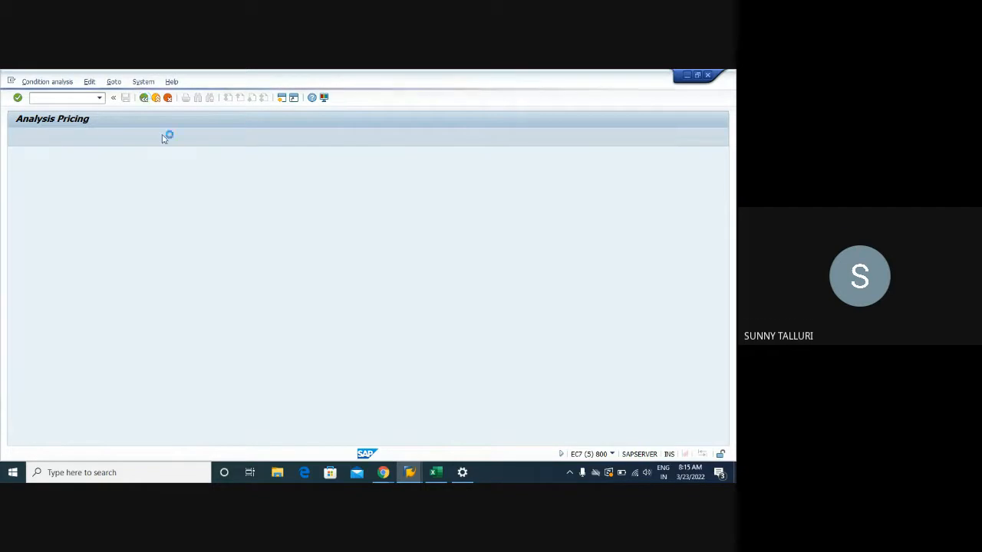
- Examine the purchase order's NEU output message, checking its transmission medium options and its dispatch time, and return to the output list
{"action": "left_click", "coordinate": [279, 137]}
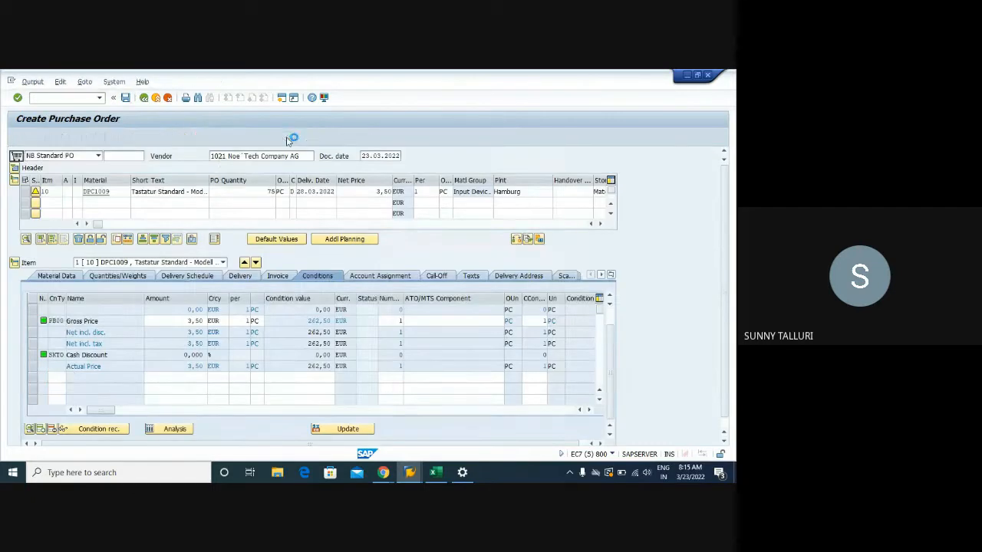
{"action": "left_click", "coordinate": [153, 191]}
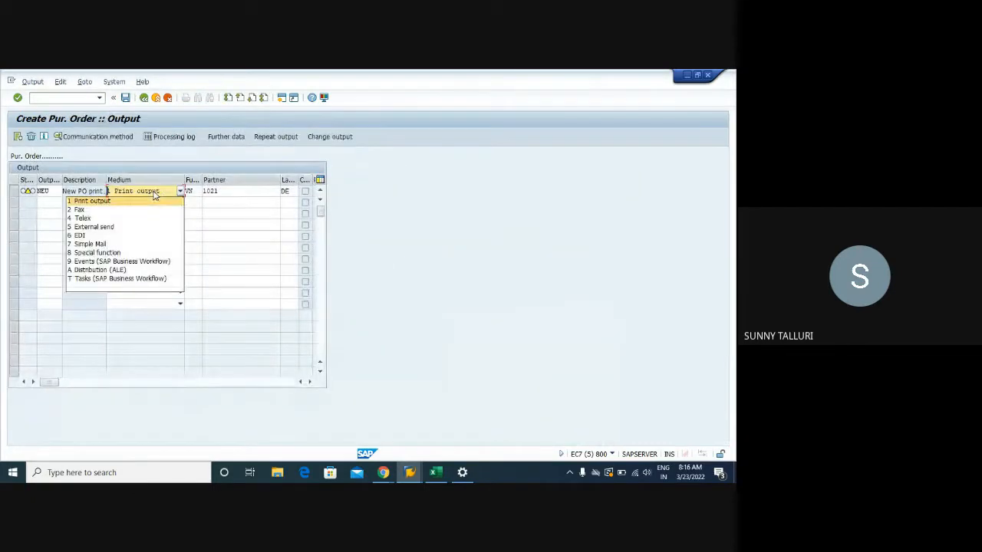
{"action": "left_click", "coordinate": [132, 199]}
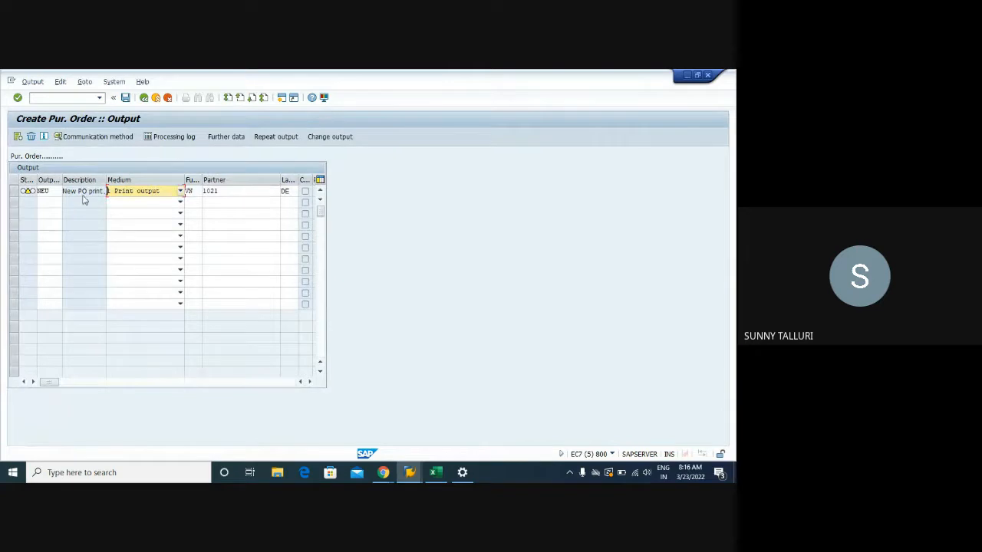
{"action": "left_click", "coordinate": [14, 191]}
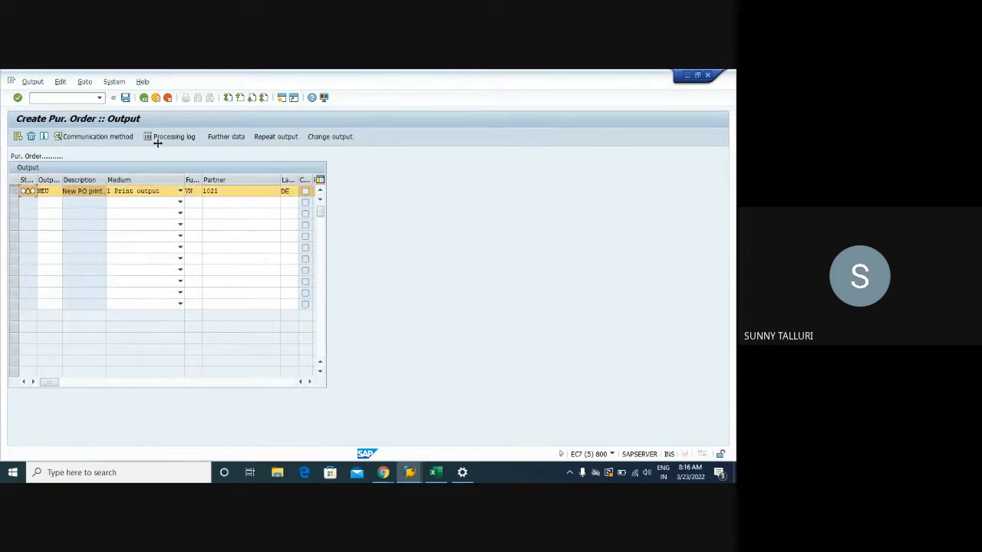
{"action": "left_click", "coordinate": [223, 136]}
{"action": "left_click", "coordinate": [132, 239]}
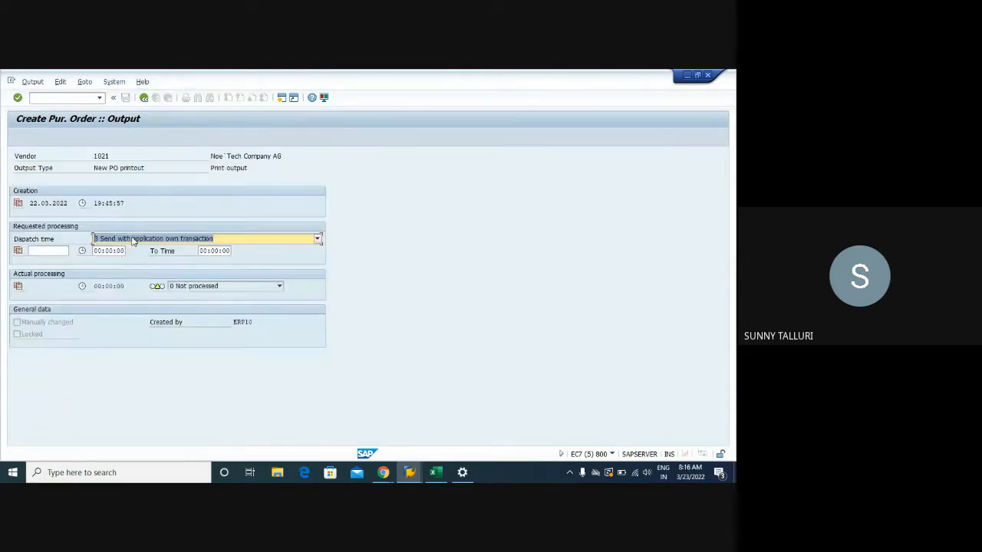
{"action": "left_click", "coordinate": [134, 265]}
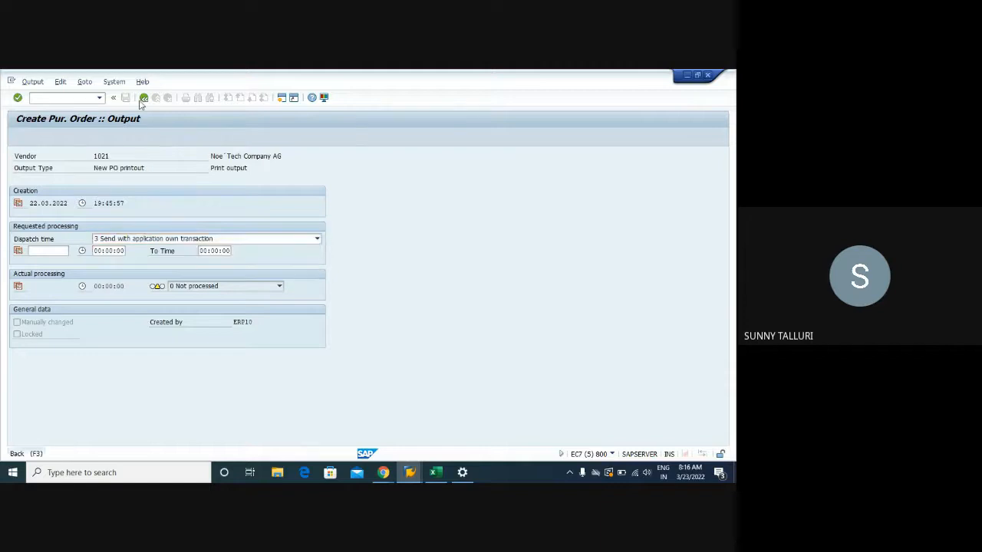
{"action": "left_click", "coordinate": [144, 97]}
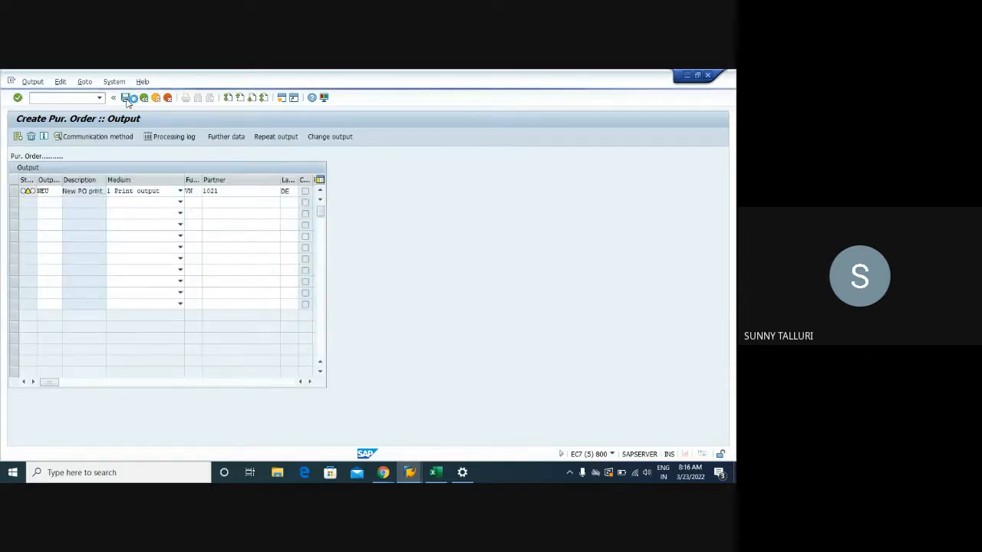
- Try to save the purchase order, choose to edit it instead, and close the list of system messages
{"action": "left_click", "coordinate": [126, 98]}
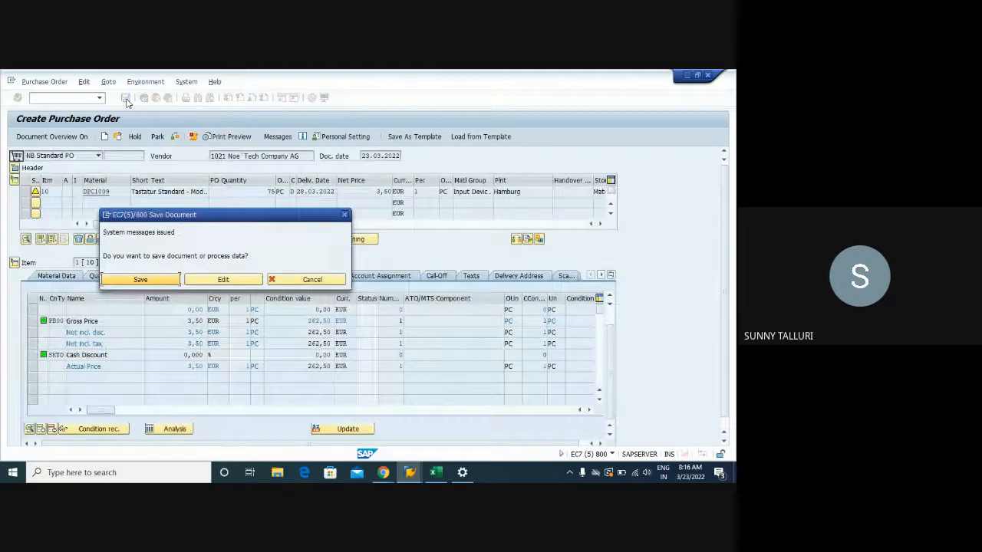
{"action": "left_click", "coordinate": [223, 280]}
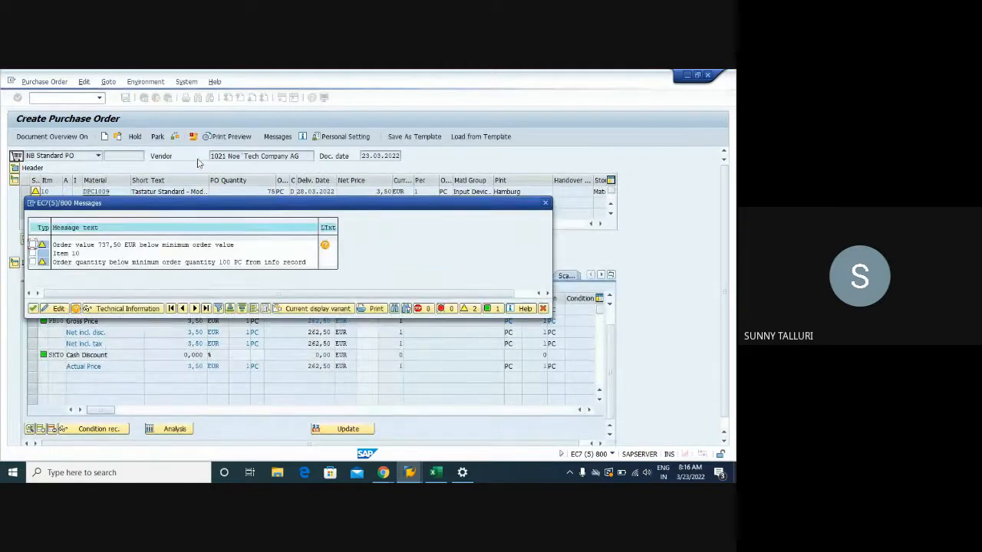
{"action": "left_click", "coordinate": [33, 308]}
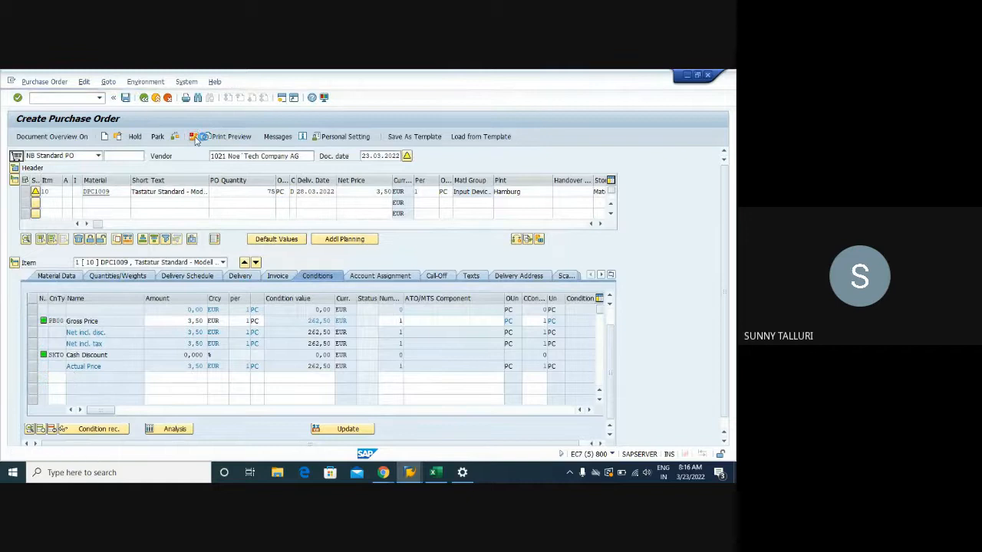
- Check the purchase order twice, reading the messages on minimum order value and minimum order quantity, and close the message list each time
{"action": "left_click", "coordinate": [195, 137]}
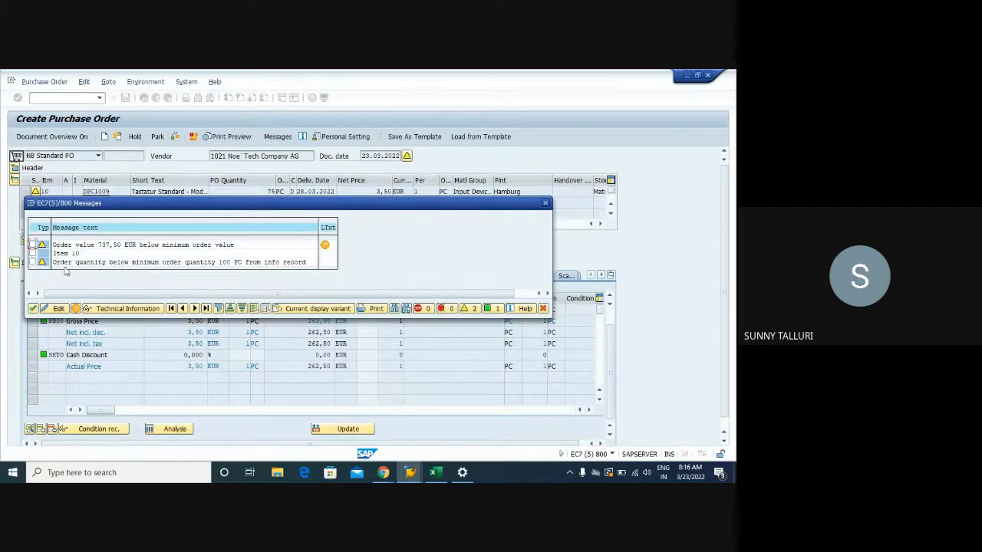
{"action": "left_click", "coordinate": [57, 264]}
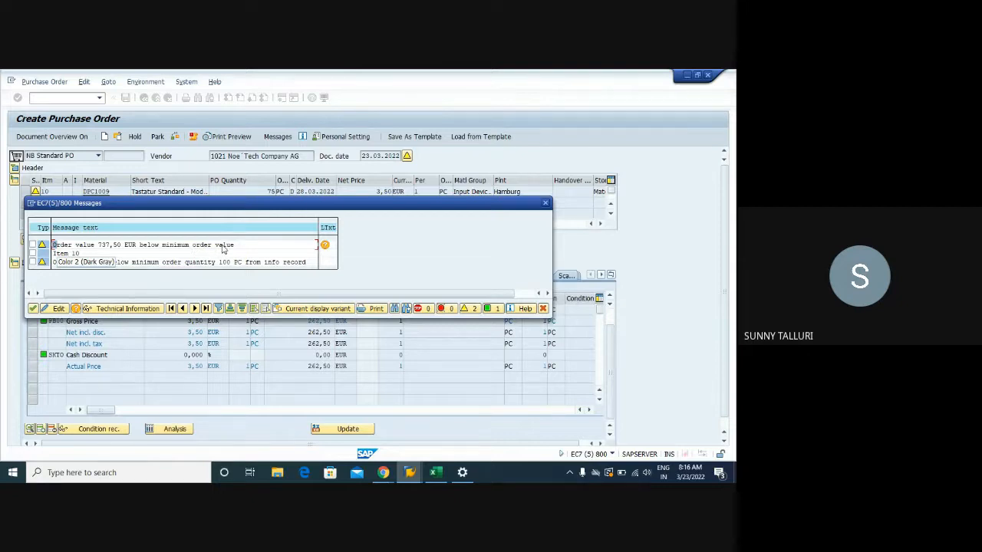
{"action": "left_click", "coordinate": [547, 205]}
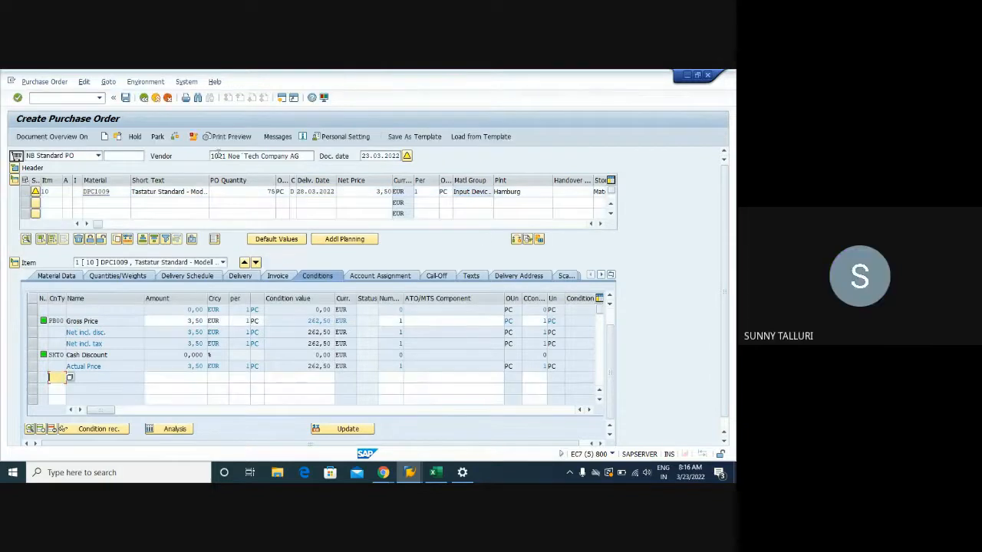
{"action": "left_click", "coordinate": [176, 139]}
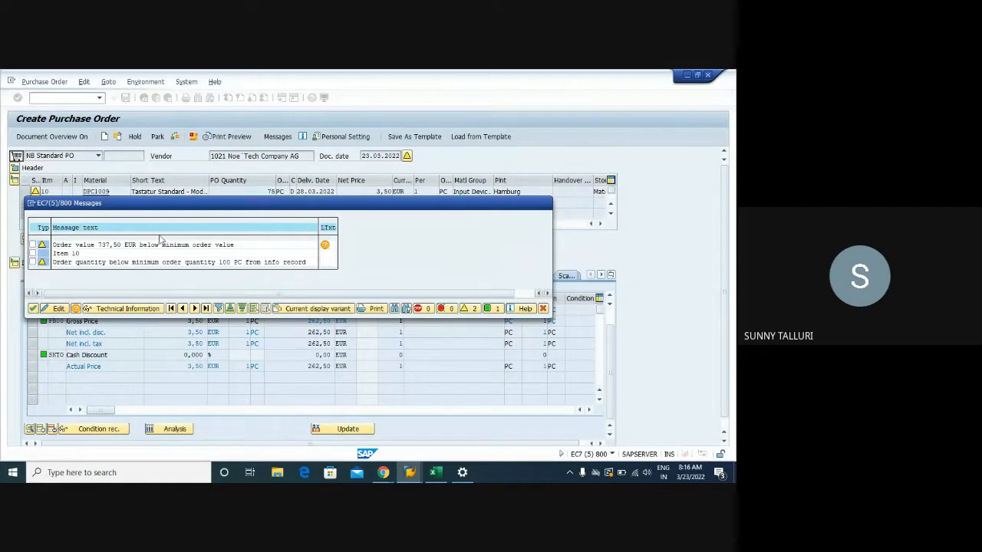
{"action": "key", "text": "Return"}
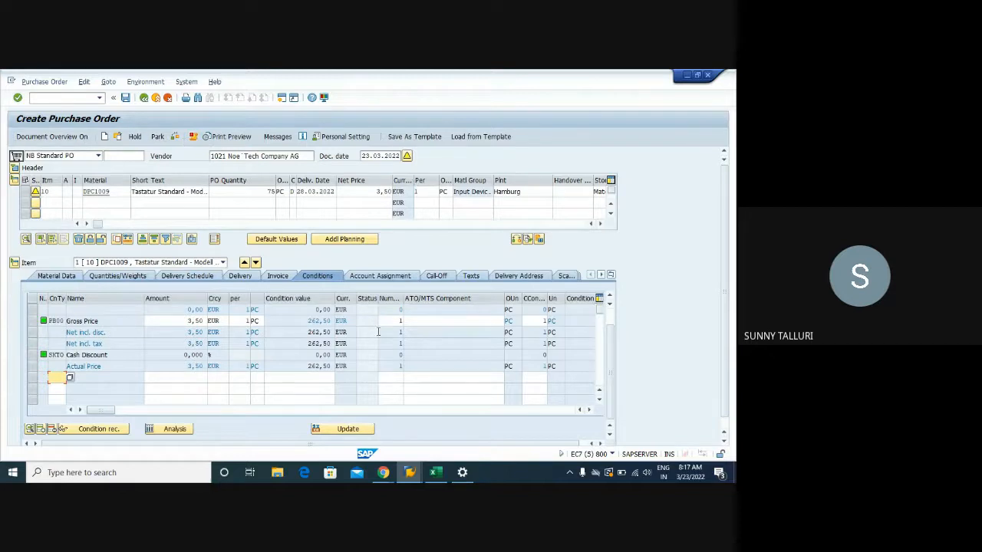
- Save the purchase order despite its system messages, and open the newly created order
{"action": "left_click", "coordinate": [125, 98]}
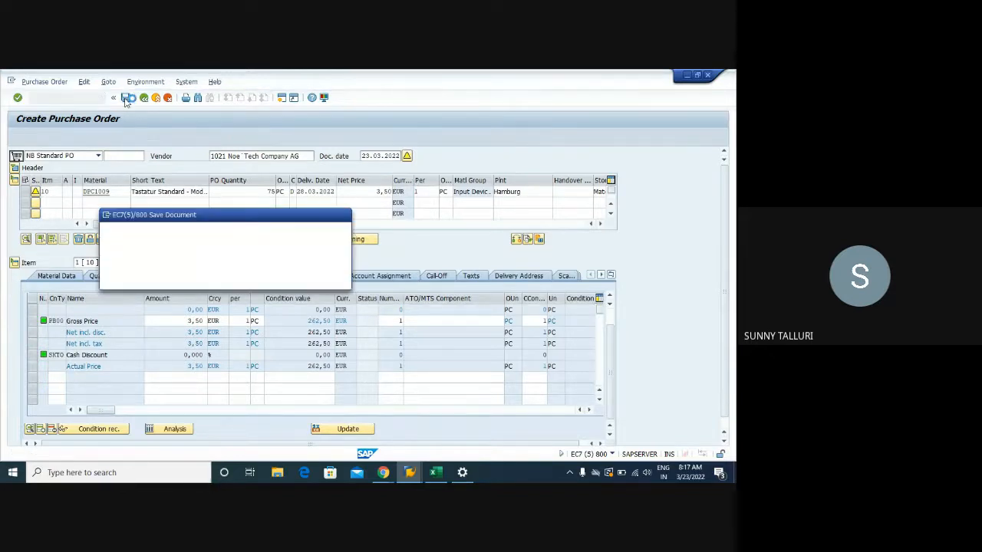
{"action": "left_click", "coordinate": [140, 279]}
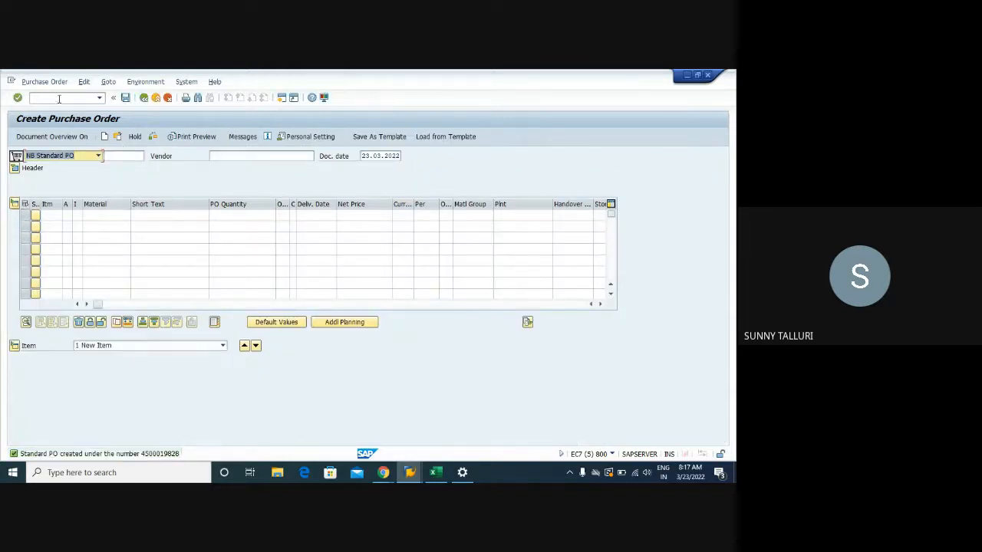
{"action": "left_click", "coordinate": [117, 137]}
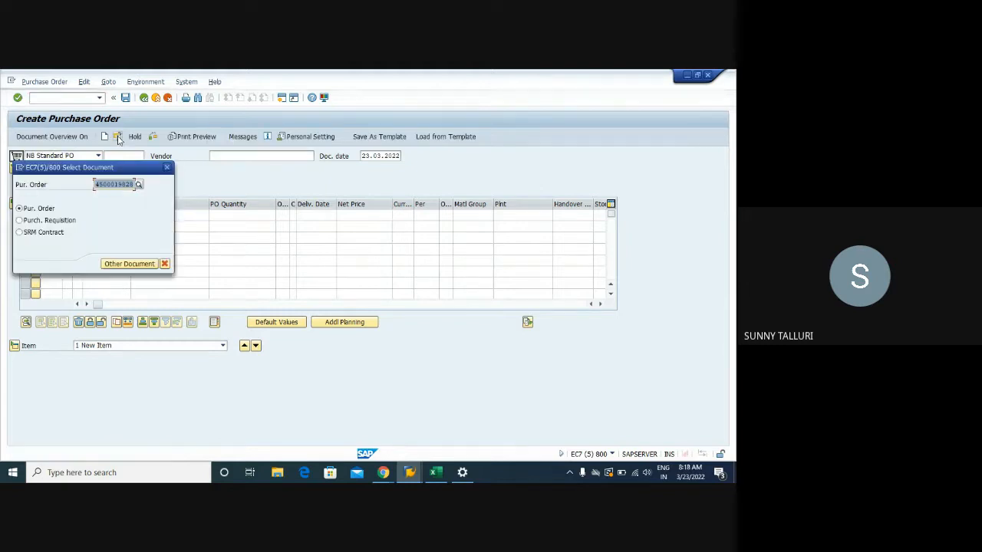
{"action": "key", "text": "Return"}
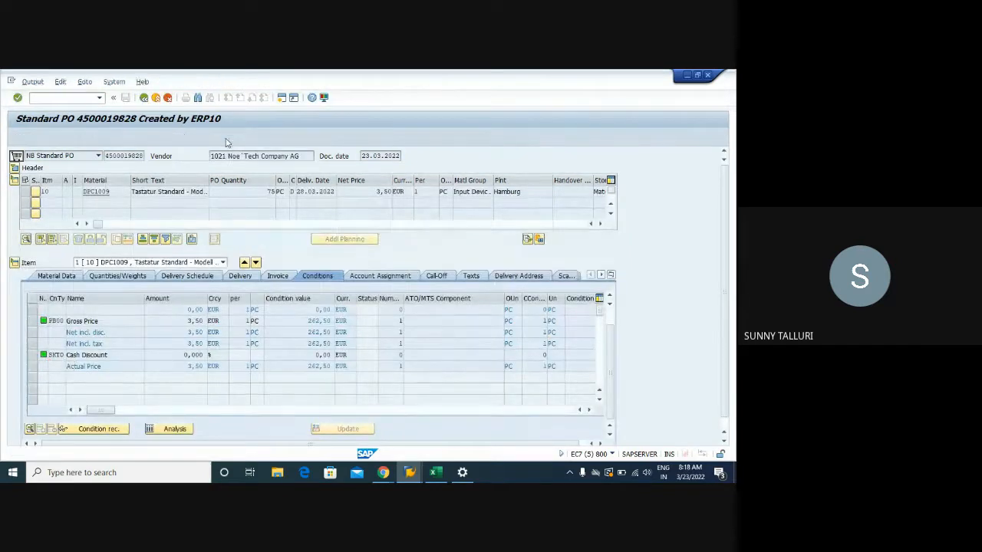
- Check the order's output messages, examine its print preview for delivery, terms and item pricing, and return to the order
{"action": "left_click", "coordinate": [226, 139]}
{"action": "left_click", "coordinate": [143, 98]}
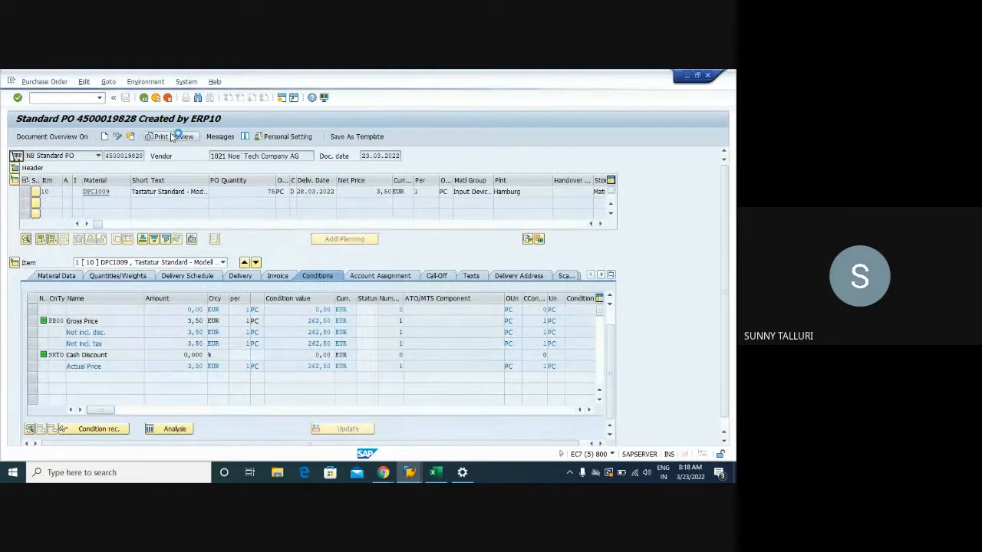
{"action": "scroll", "coordinate": [361, 258], "scroll_direction": "down", "scroll_amount": 5}
{"action": "scroll", "coordinate": [361, 259], "scroll_direction": "down", "scroll_amount": 3}
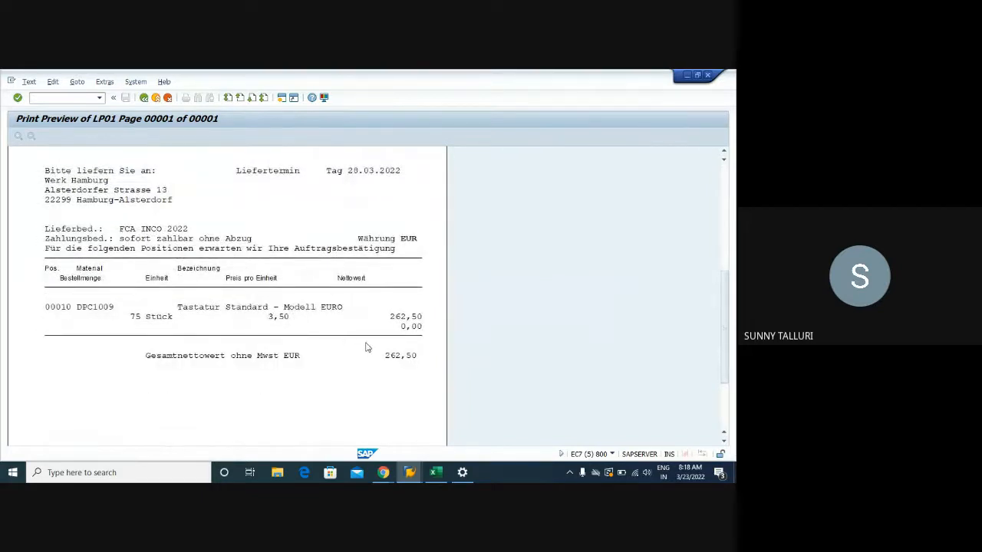
{"action": "scroll", "coordinate": [361, 345], "scroll_direction": "down", "scroll_amount": 2}
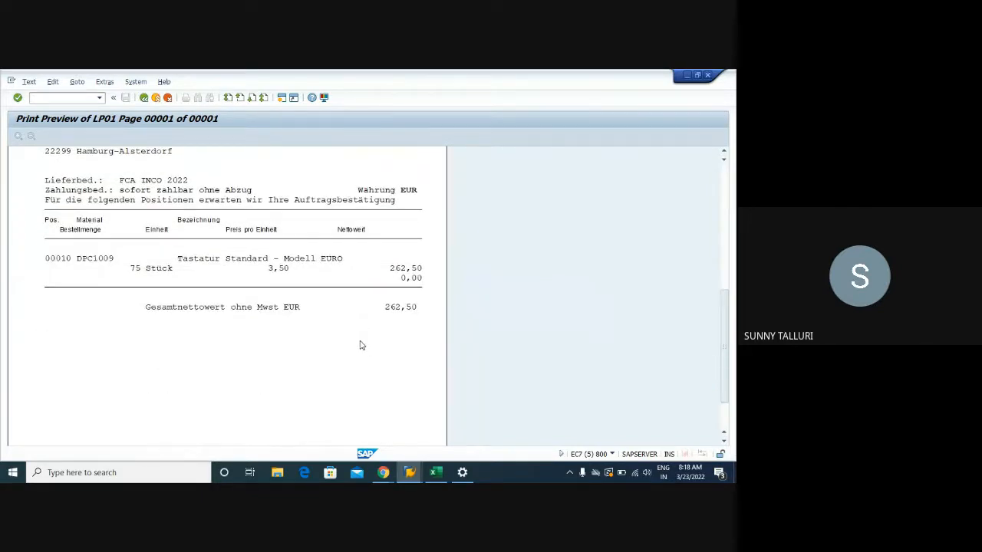
{"action": "scroll", "coordinate": [361, 345], "scroll_direction": "up", "scroll_amount": 6}
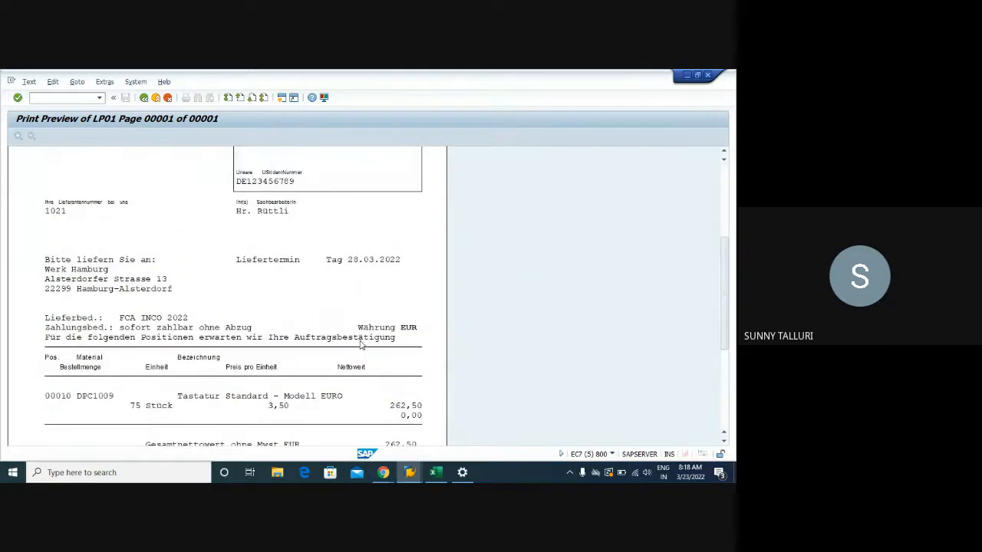
{"action": "scroll", "coordinate": [362, 345], "scroll_direction": "down", "scroll_amount": 2}
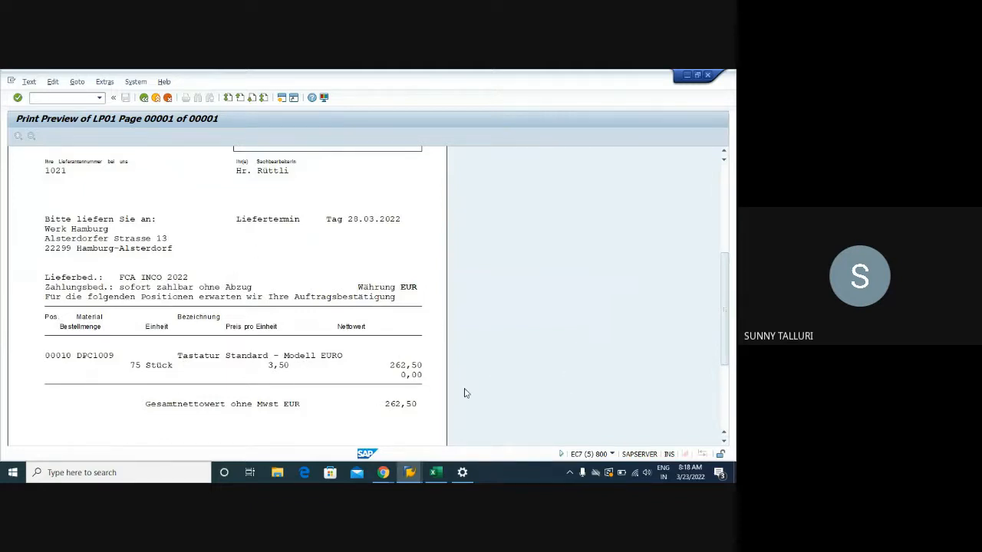
{"action": "left_click", "coordinate": [144, 98]}
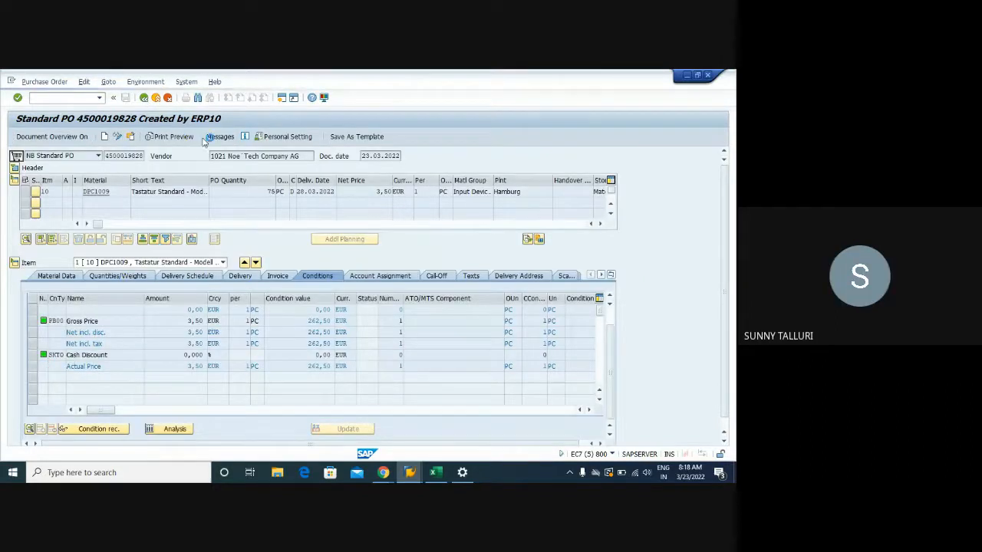
- Set the language of the purchase order's NEU print output to EN, and save the order despite its system messages
{"action": "left_click", "coordinate": [227, 137]}
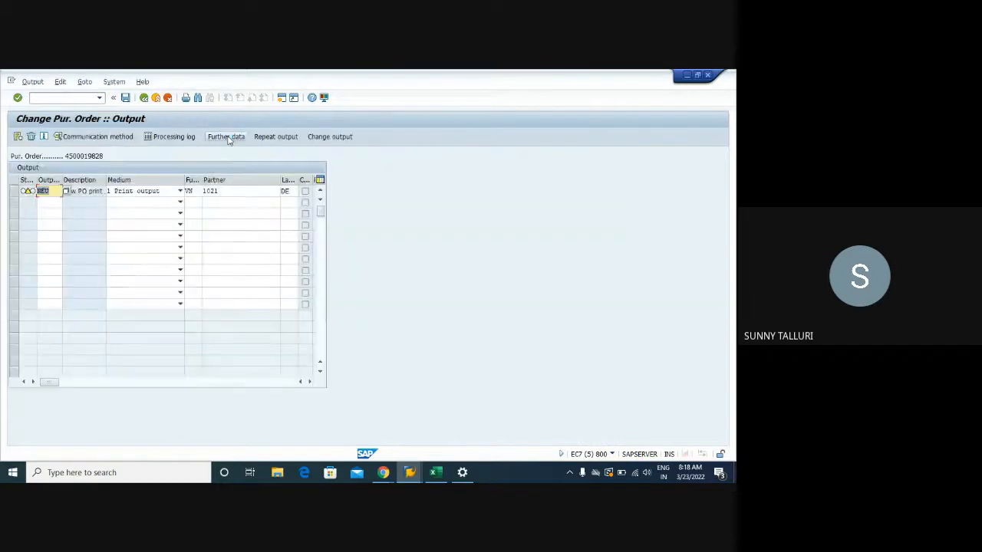
{"action": "left_click", "coordinate": [287, 191]}
{"action": "key", "text": "BackSpace"}
{"action": "key", "text": "BackSpace"}
{"action": "type", "text": "EN"}
{"action": "key", "text": "Return"}
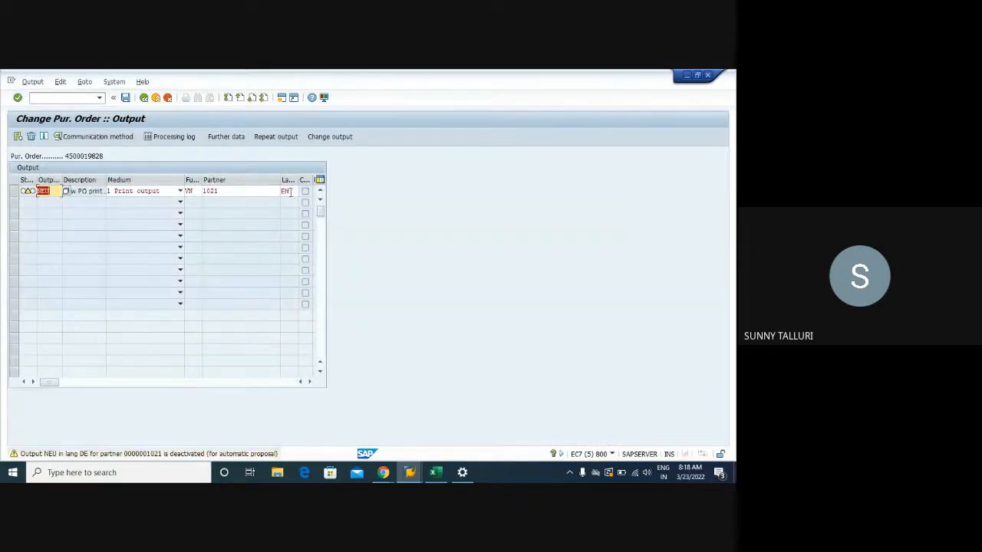
{"action": "key", "text": "Return"}
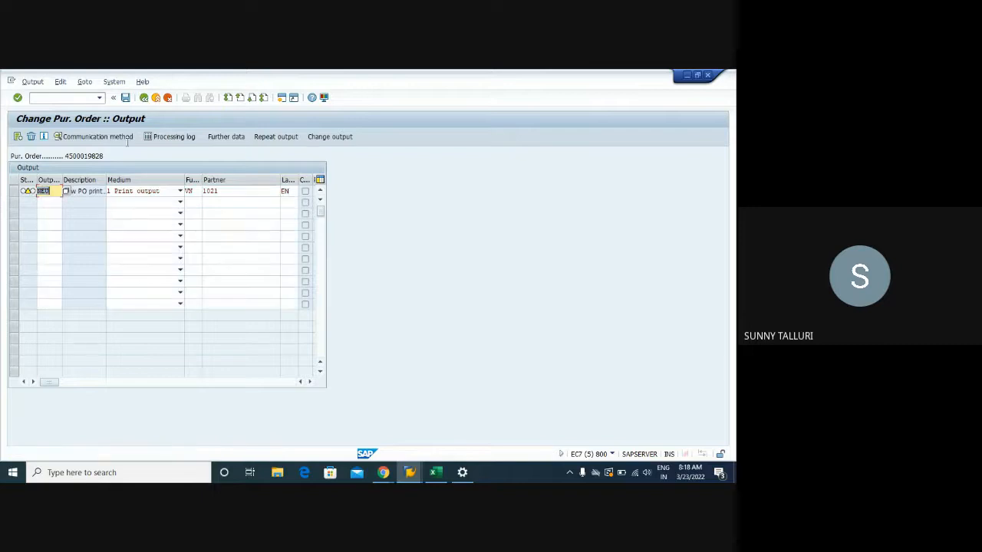
{"action": "left_click", "coordinate": [127, 97]}
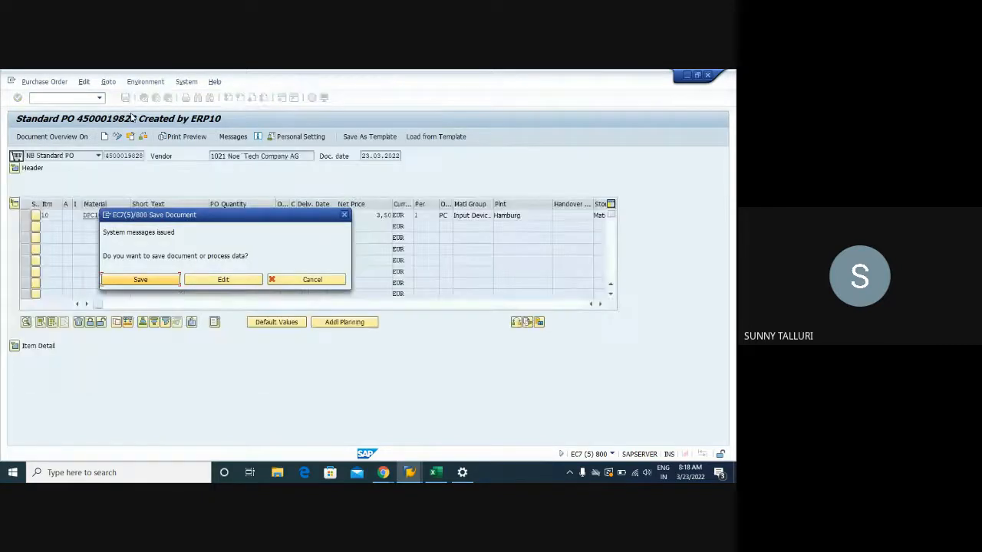
{"action": "left_click", "coordinate": [155, 279]}
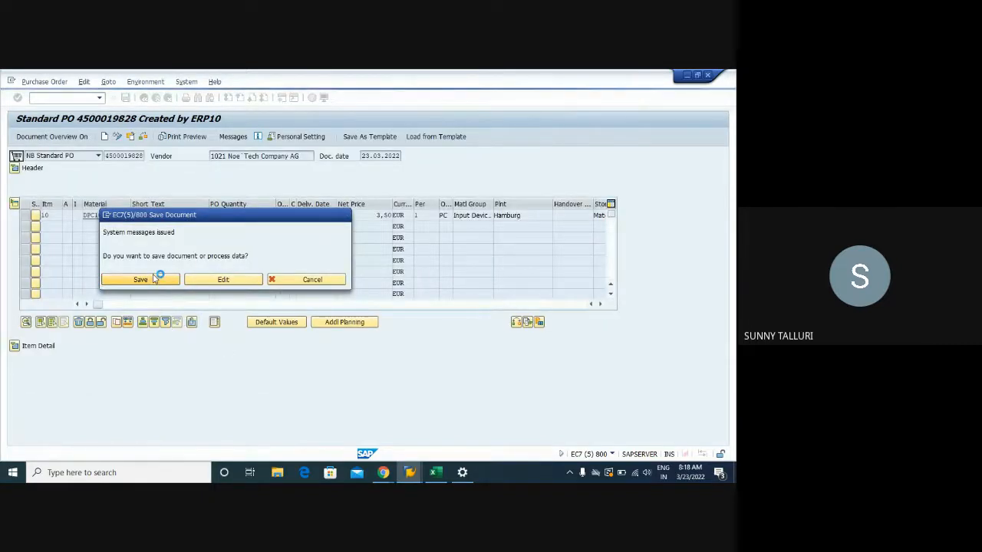
- Preview the purchase order printout again to examine its language and item pricing, and return to the order
{"action": "left_click", "coordinate": [184, 136]}
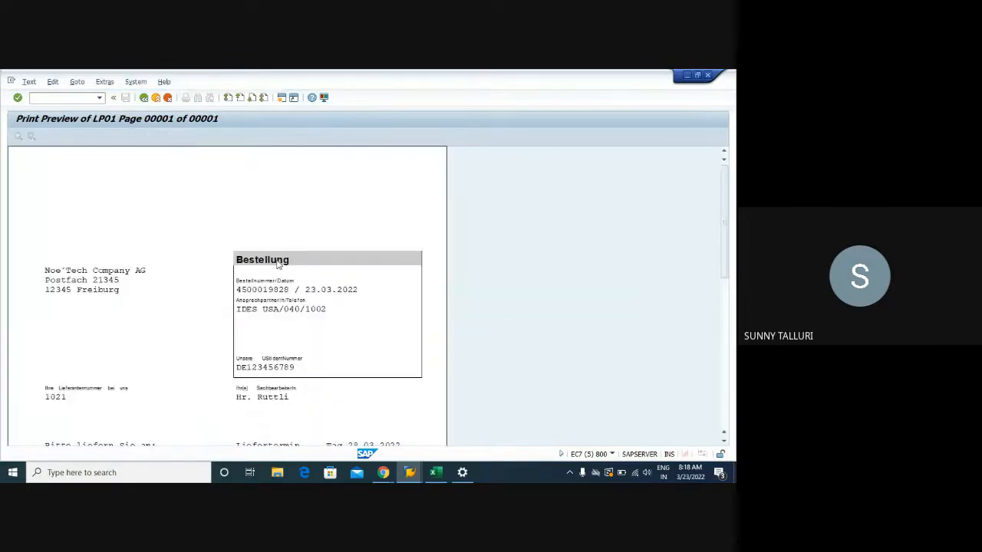
{"action": "scroll", "coordinate": [282, 263], "scroll_direction": "down", "scroll_amount": 2}
{"action": "scroll", "coordinate": [282, 263], "scroll_direction": "down", "scroll_amount": 5}
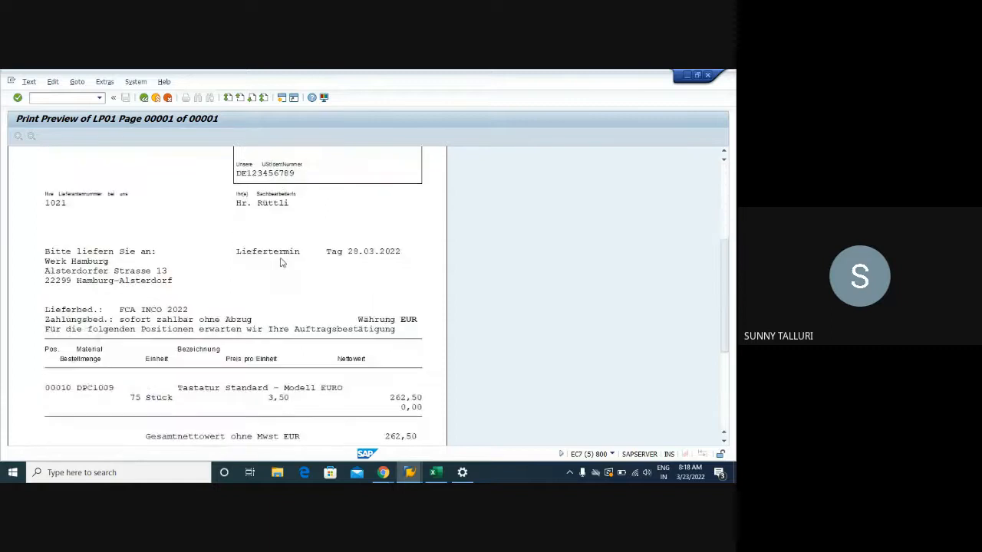
{"action": "scroll", "coordinate": [282, 263], "scroll_direction": "down", "scroll_amount": 2}
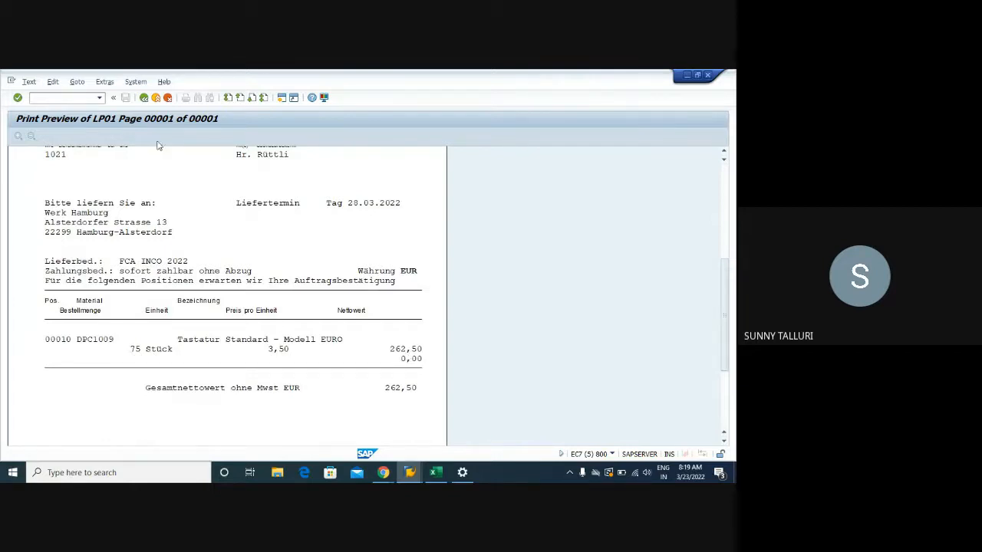
{"action": "left_click", "coordinate": [146, 99]}
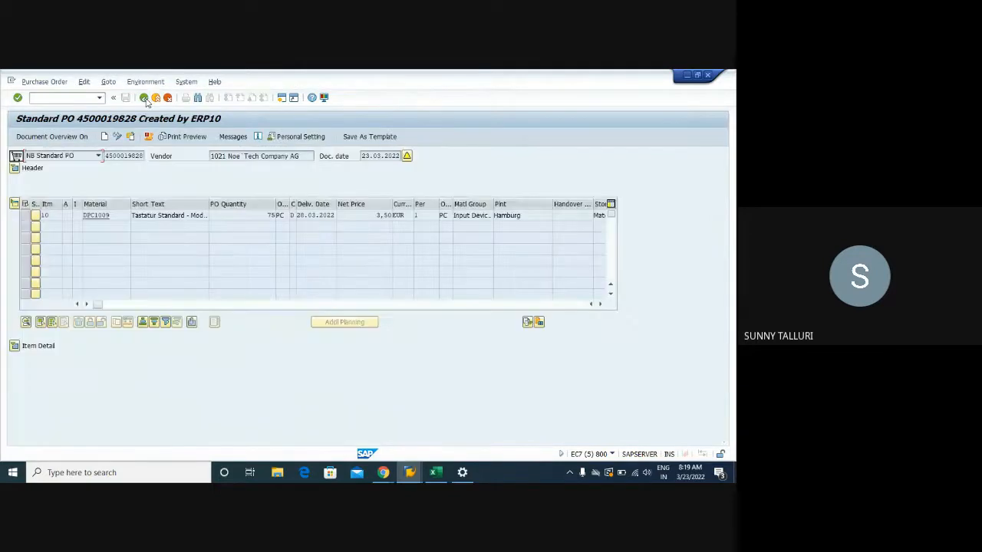
- Switch to the Change Info Record session for material DPC1009, and look through the other open sessions
{"action": "left_click", "coordinate": [410, 473]}
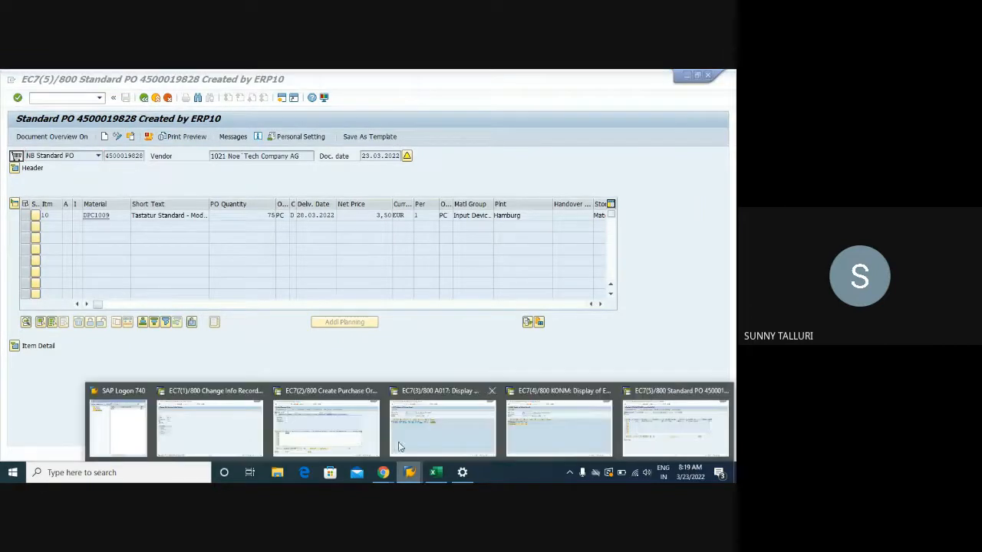
{"action": "mouse_move", "coordinate": [353, 436]}
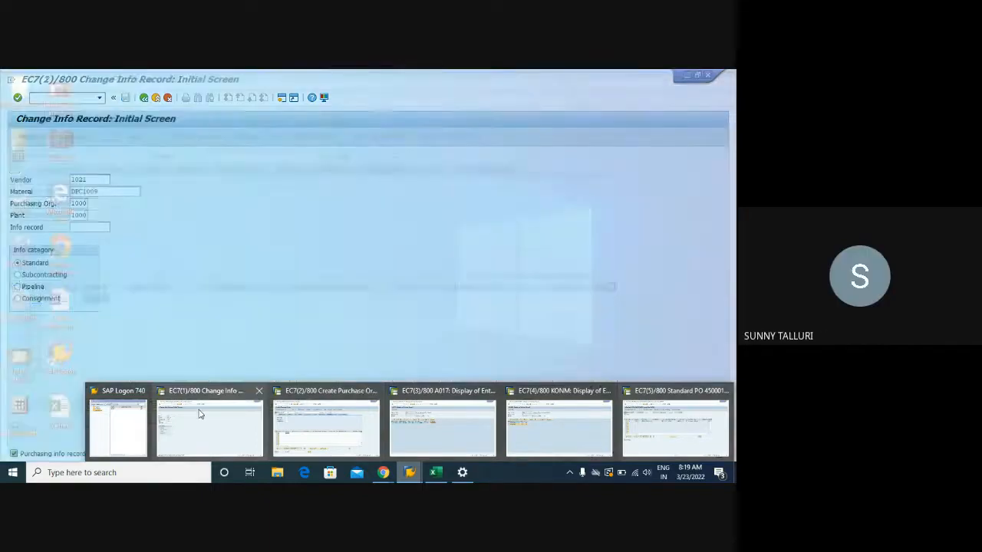
{"action": "left_click", "coordinate": [198, 414]}
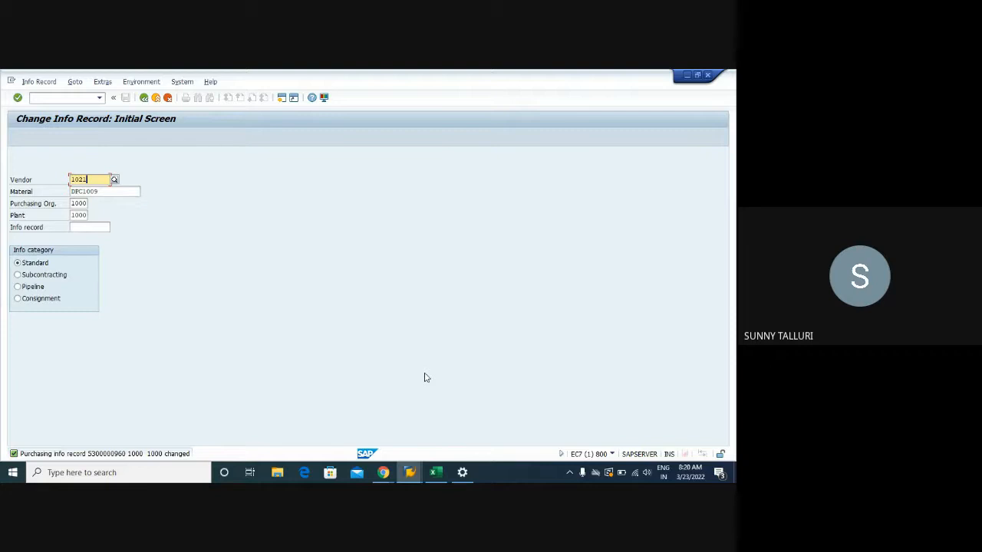
{"action": "left_click", "coordinate": [410, 472]}
{"action": "mouse_move", "coordinate": [342, 438]}
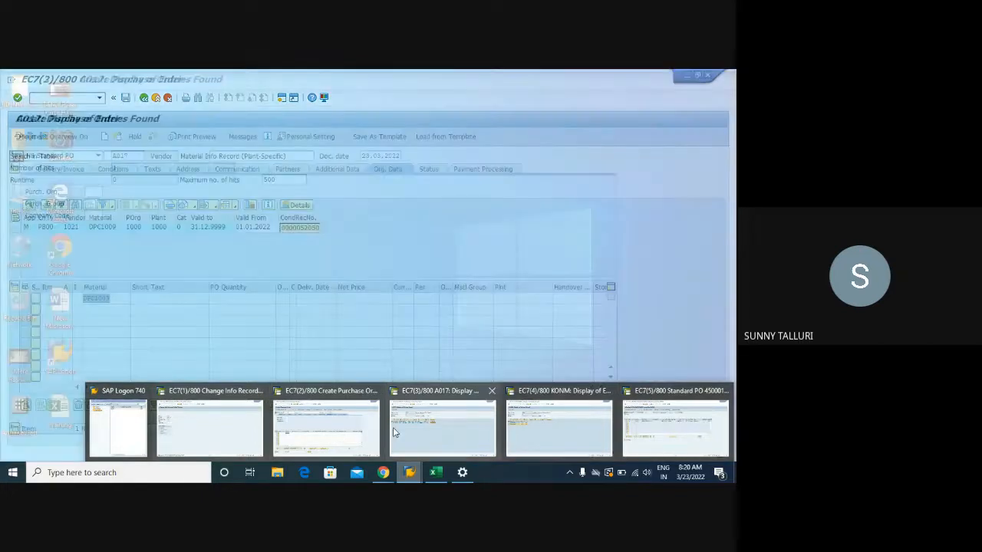
{"action": "left_click", "coordinate": [206, 426]}
{"action": "mouse_move", "coordinate": [403, 474]}
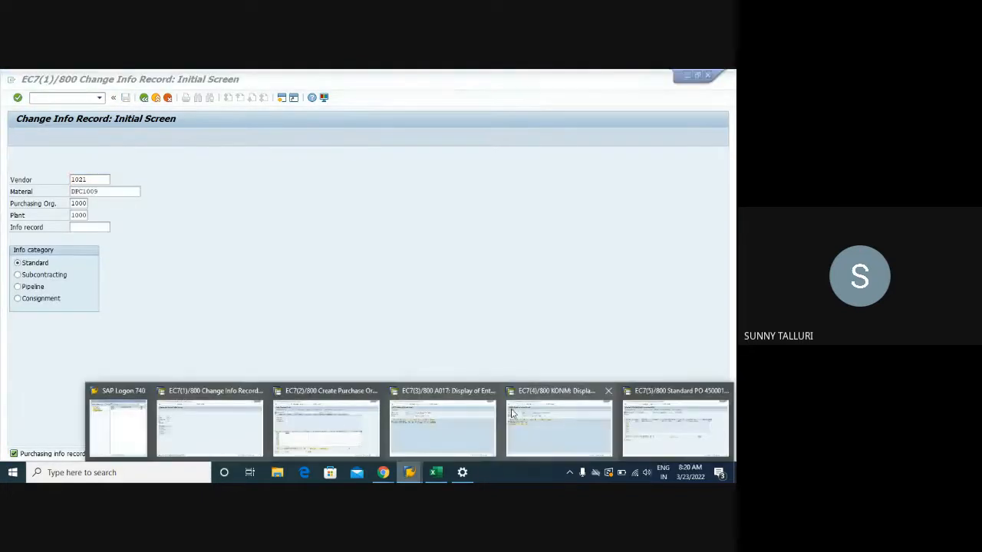
{"action": "left_click", "coordinate": [447, 414]}
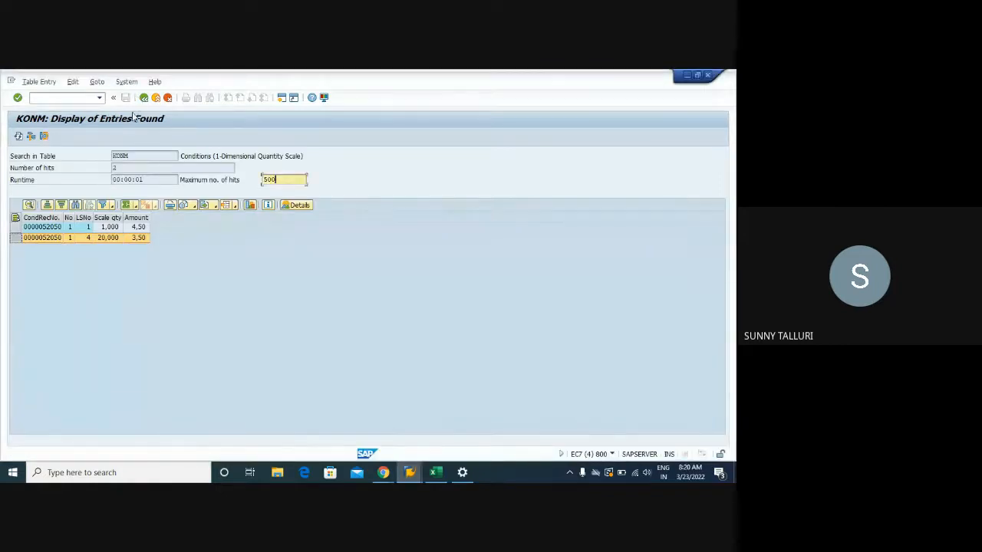
{"action": "left_click", "coordinate": [44, 228]}
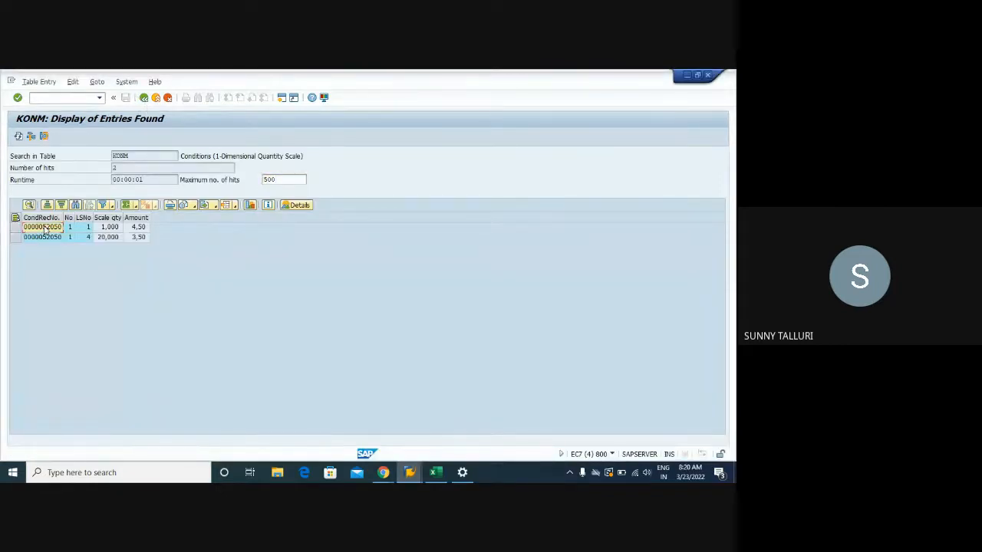
{"action": "left_click", "coordinate": [143, 97]}
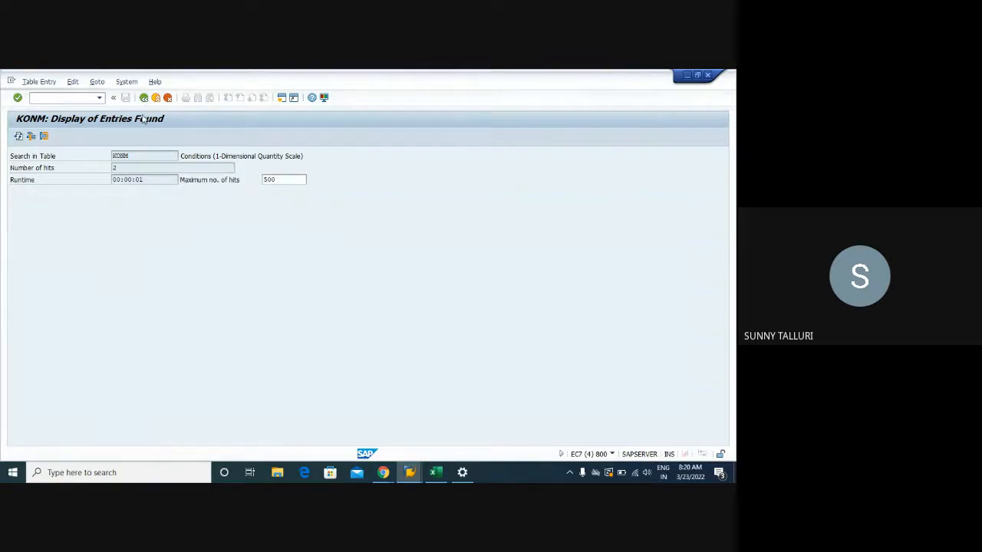
{"action": "key", "text": "BackSpace"}
{"action": "type", "text": "V"}
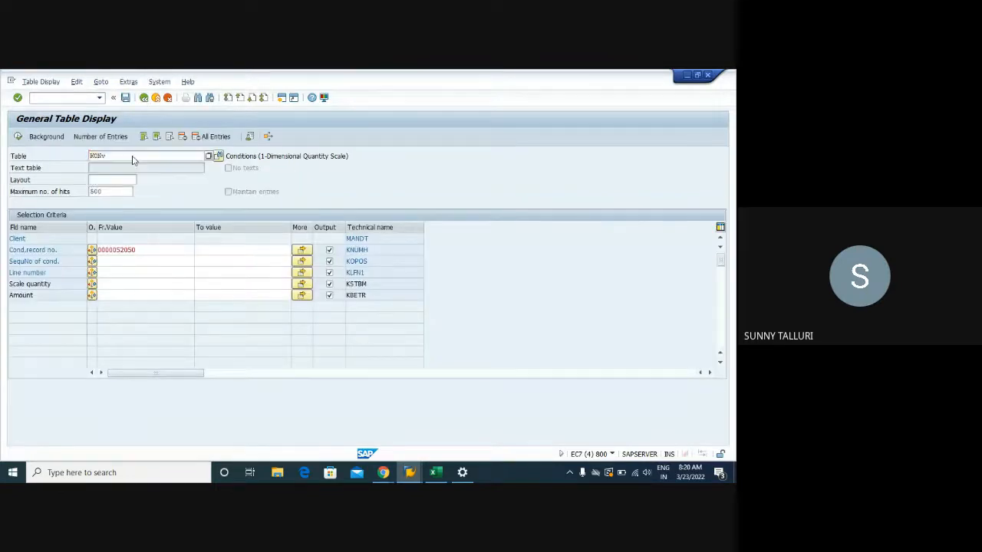
{"action": "key", "text": "Return"}
{"action": "left_click", "coordinate": [129, 154]}
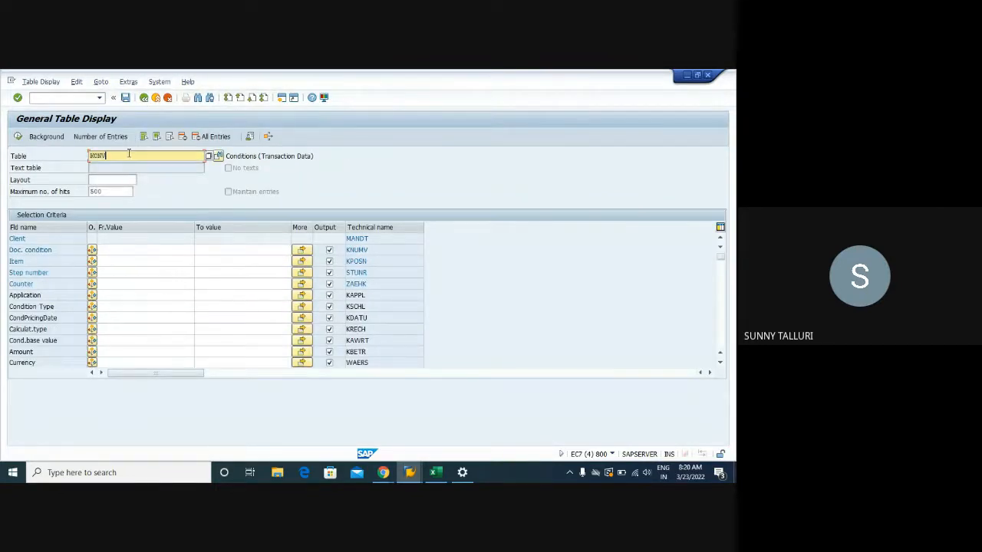
{"action": "key", "text": "BackSpace"}
{"action": "type", "text": "W"}
{"action": "key", "text": "Return"}
{"action": "left_click", "coordinate": [109, 253]}
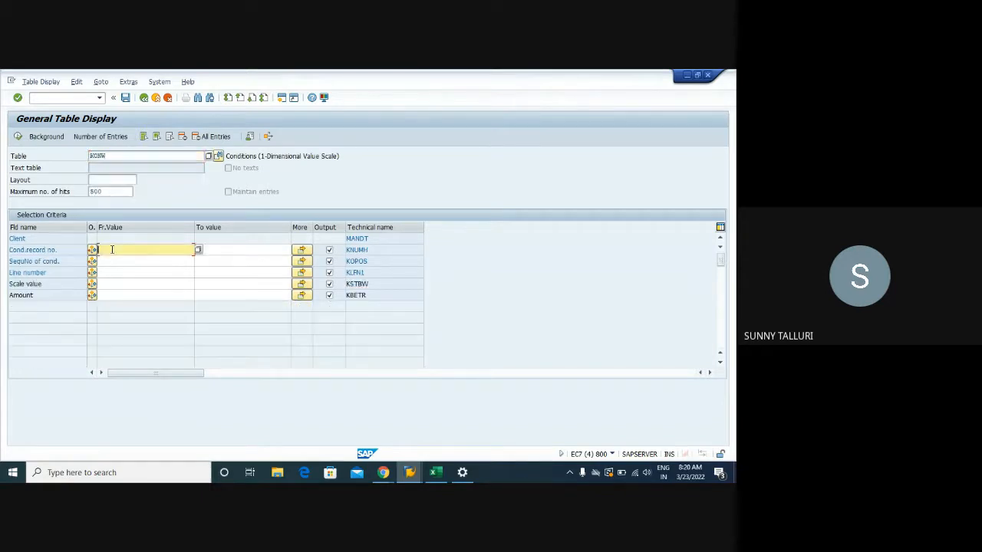
{"action": "key", "text": "ctrl+v"}
{"action": "left_click", "coordinate": [21, 138]}
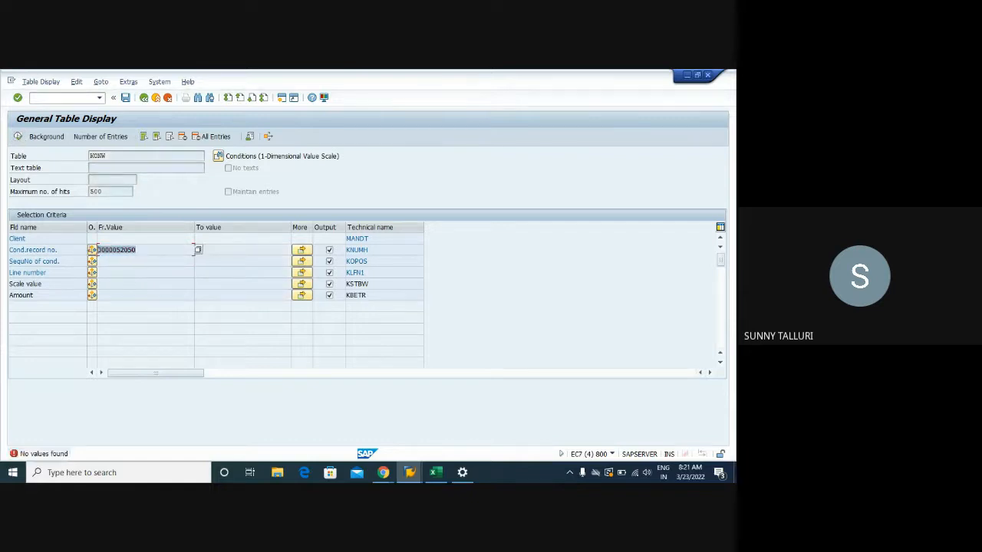
{"action": "left_click", "coordinate": [143, 248]}
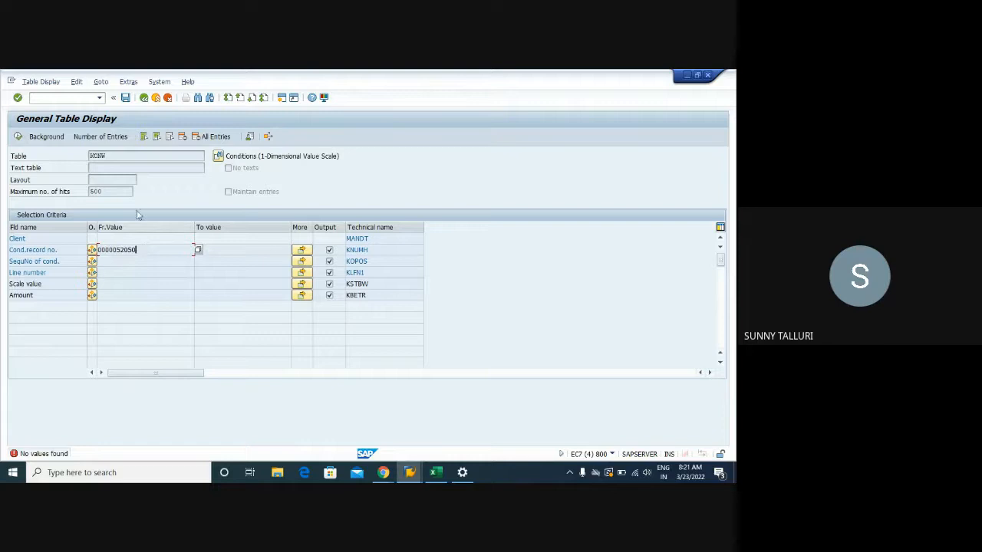
- Switch to the info record session and try to create a Pipeline info record for vendor 1021 and material DPC1009
{"action": "mouse_move", "coordinate": [410, 472]}
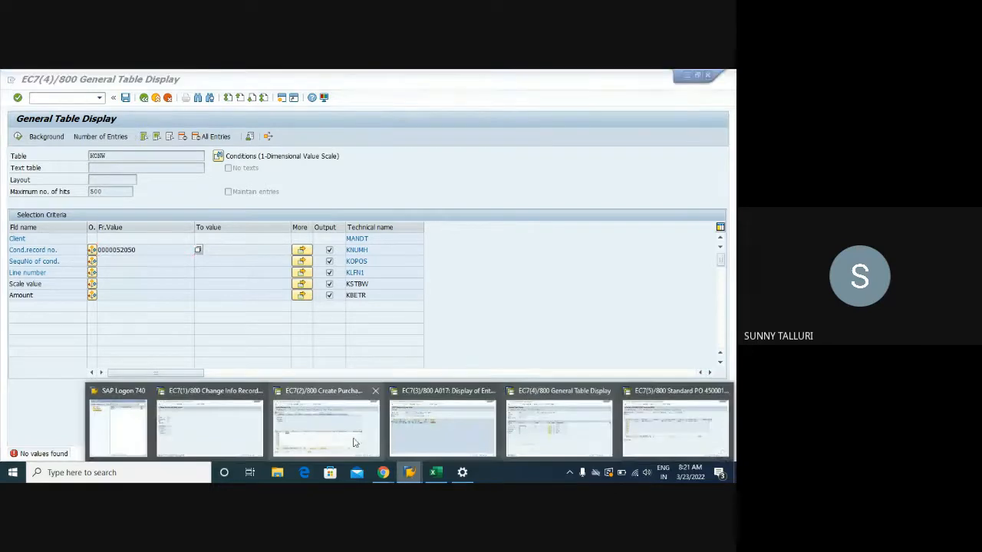
{"action": "left_click", "coordinate": [222, 429]}
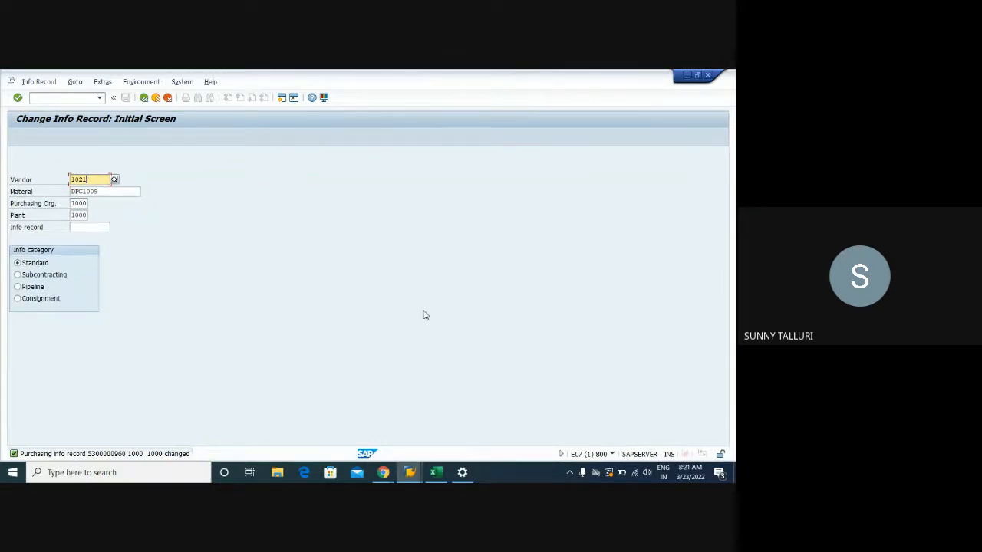
{"action": "mouse_move", "coordinate": [414, 470]}
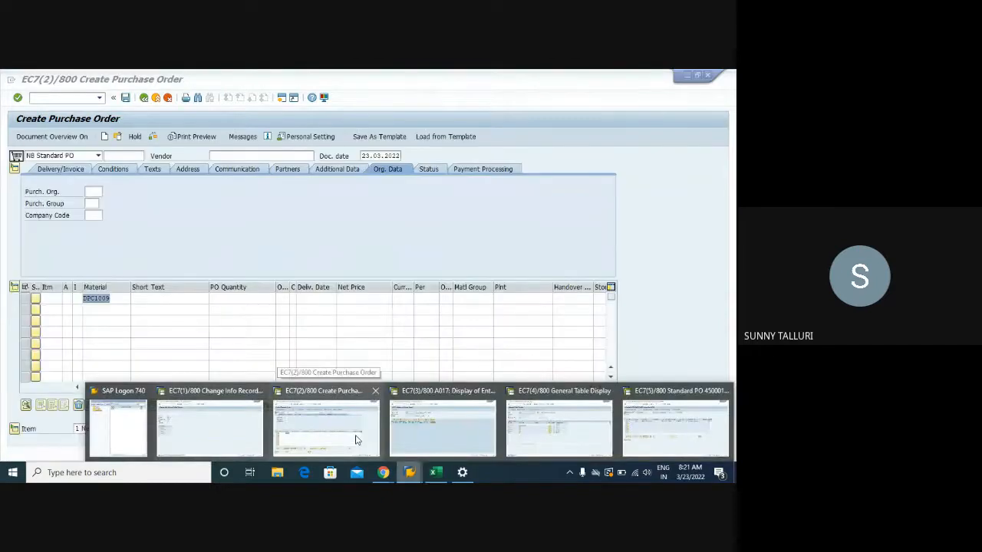
{"action": "left_click", "coordinate": [230, 430]}
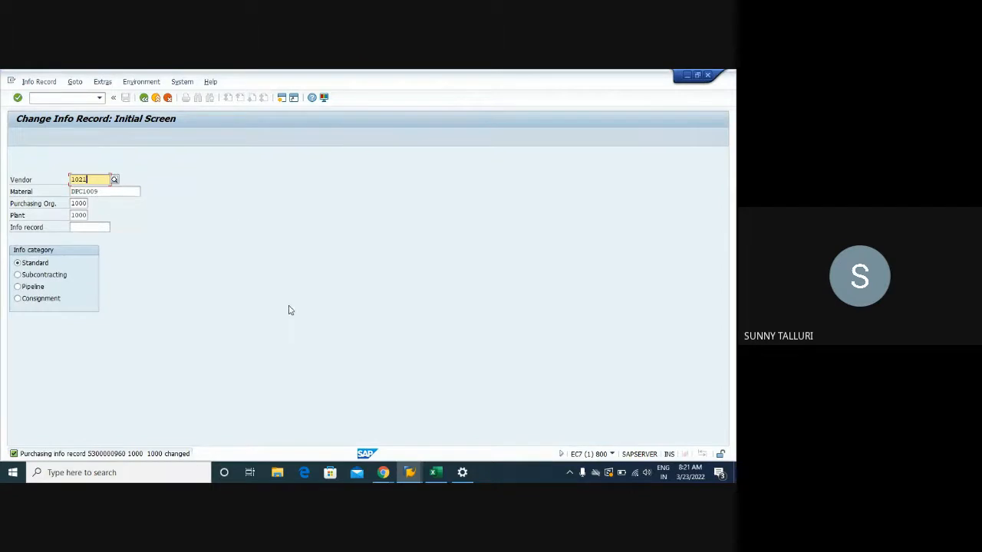
{"action": "left_click", "coordinate": [34, 81]}
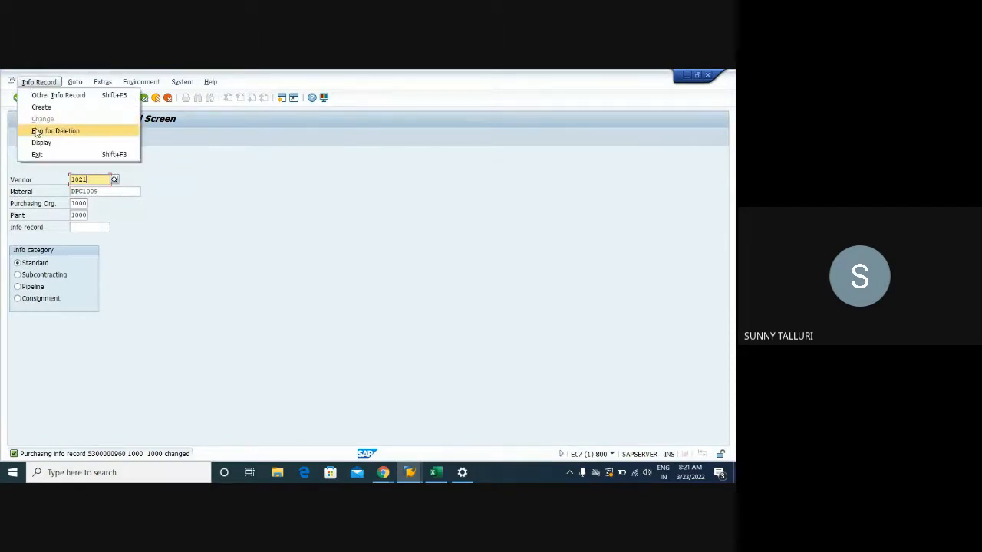
{"action": "left_click", "coordinate": [85, 215]}
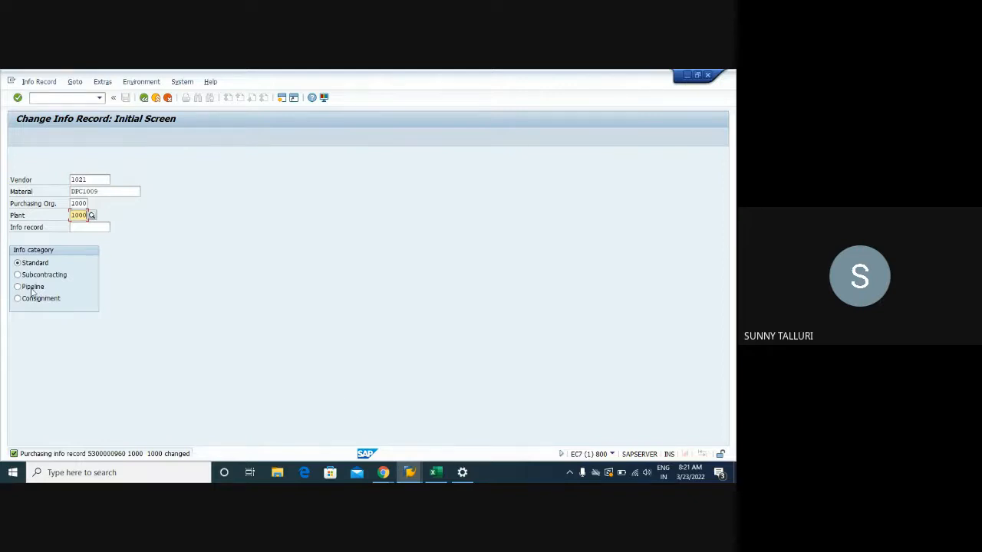
{"action": "left_click", "coordinate": [39, 81]}
{"action": "left_click", "coordinate": [36, 103]}
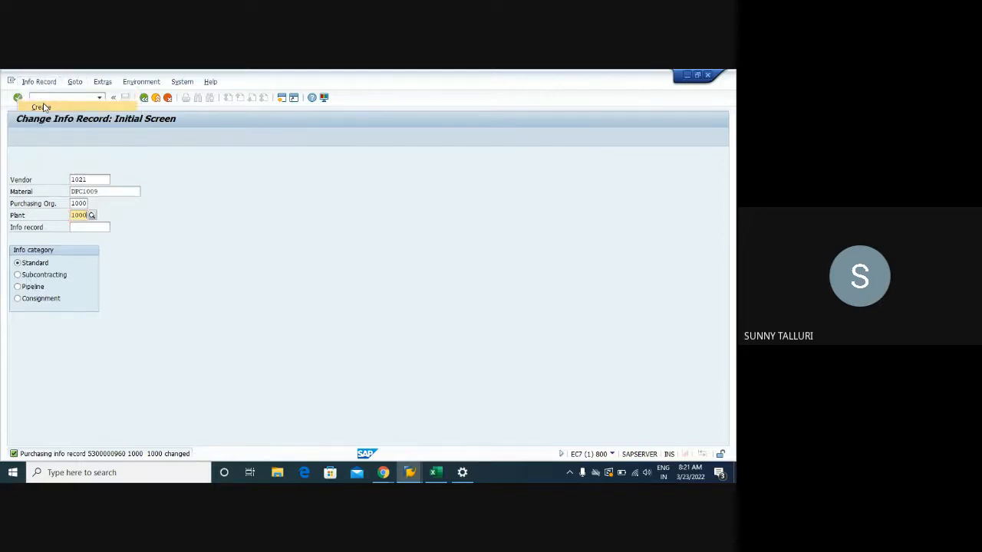
{"action": "left_click", "coordinate": [28, 287]}
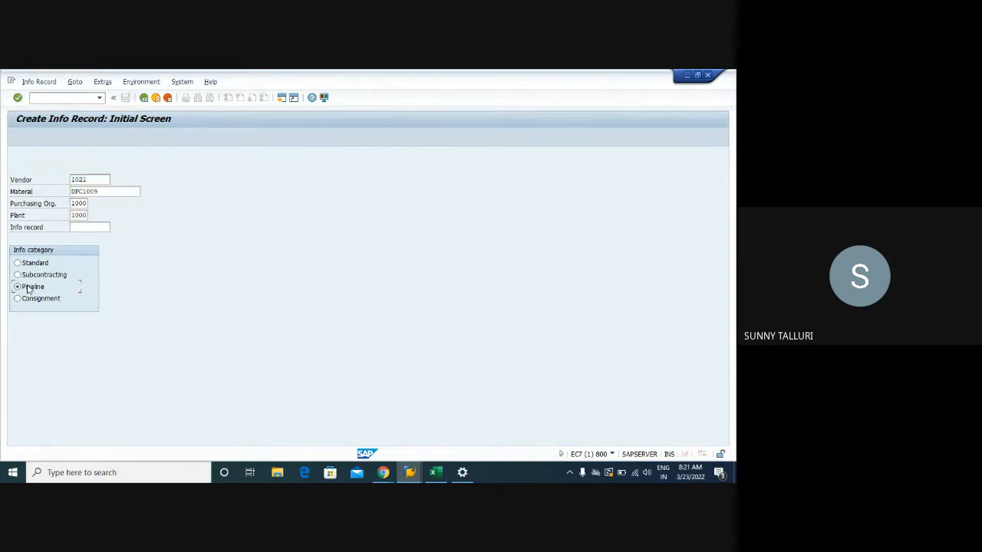
{"action": "key", "text": "Return"}
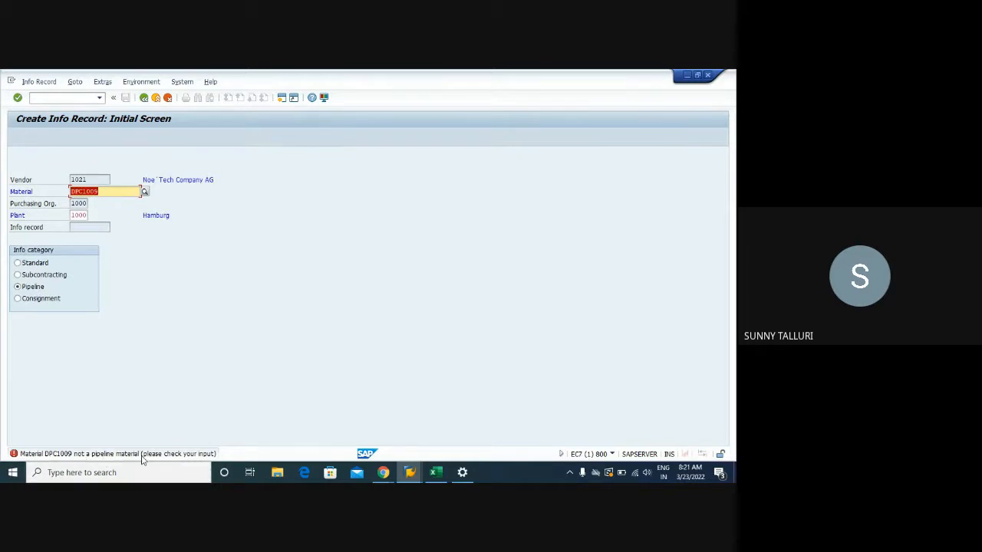
- Open a new Consignment info record for vendor 1021 and material DPC1009, examine its purchasing organization data, and leave without saving
{"action": "left_click", "coordinate": [19, 298]}
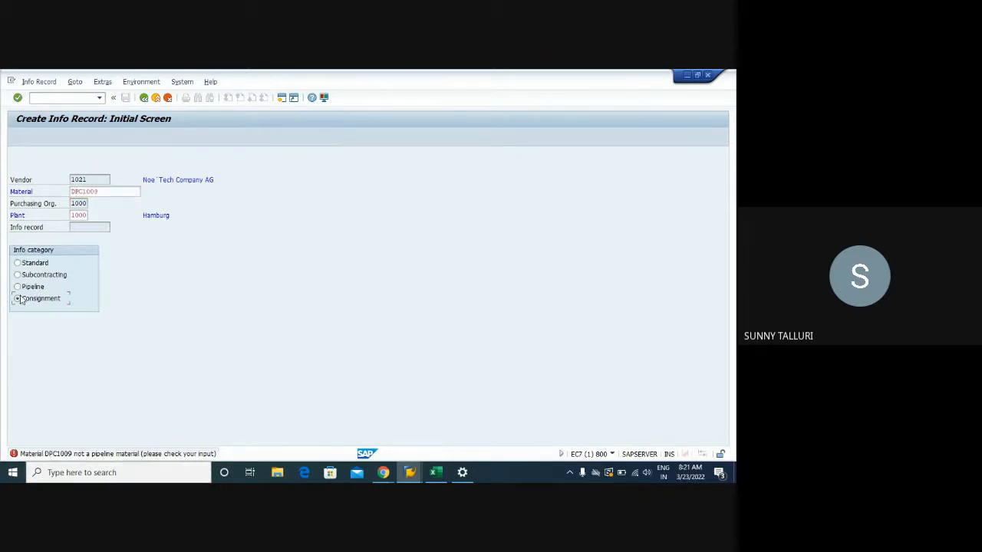
{"action": "key", "text": "Return"}
{"action": "left_click", "coordinate": [51, 140]}
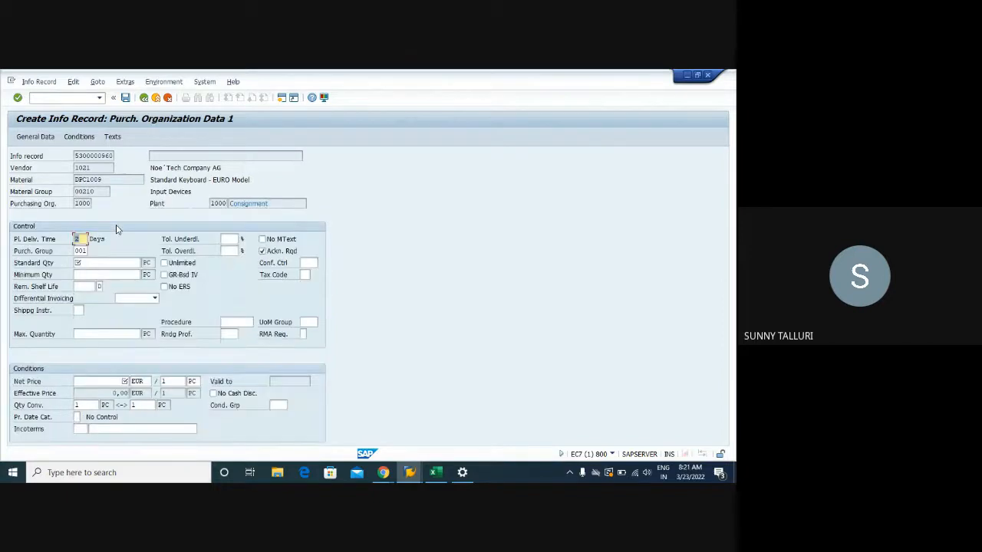
{"action": "left_click", "coordinate": [100, 262]}
{"action": "left_click_drag", "start_coordinate": [268, 203], "coordinate": [217, 203]}
{"action": "left_click", "coordinate": [145, 98]}
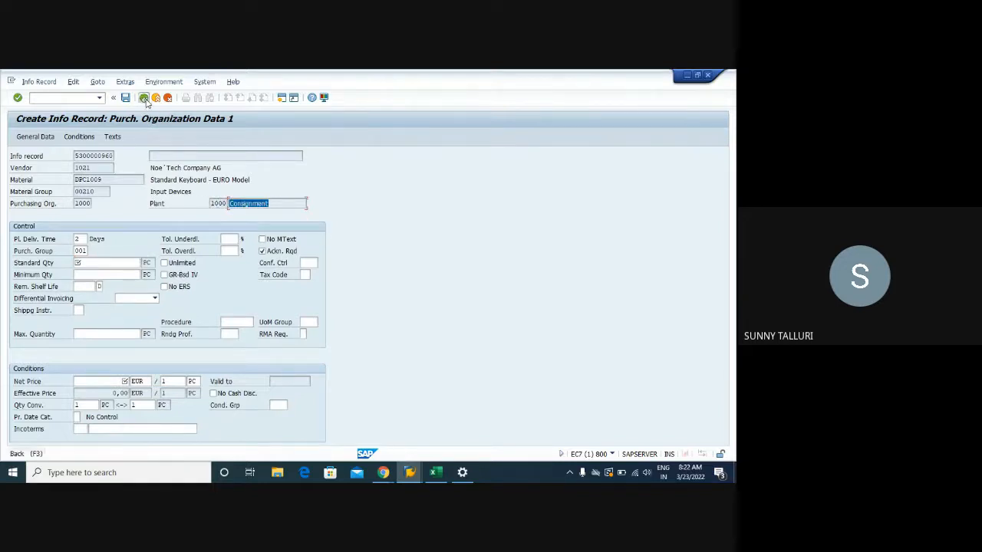
{"action": "left_click", "coordinate": [167, 98]}
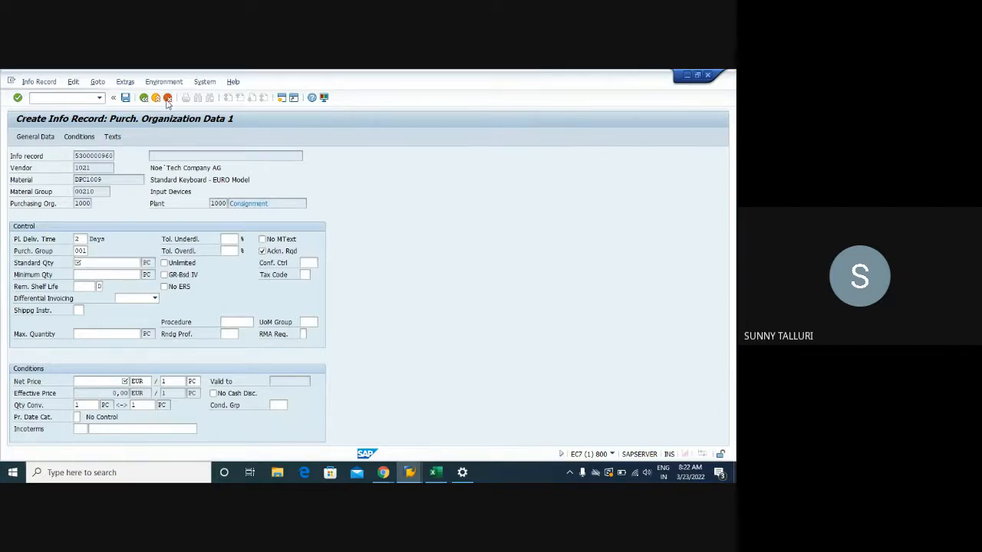
{"action": "left_click", "coordinate": [141, 294]}
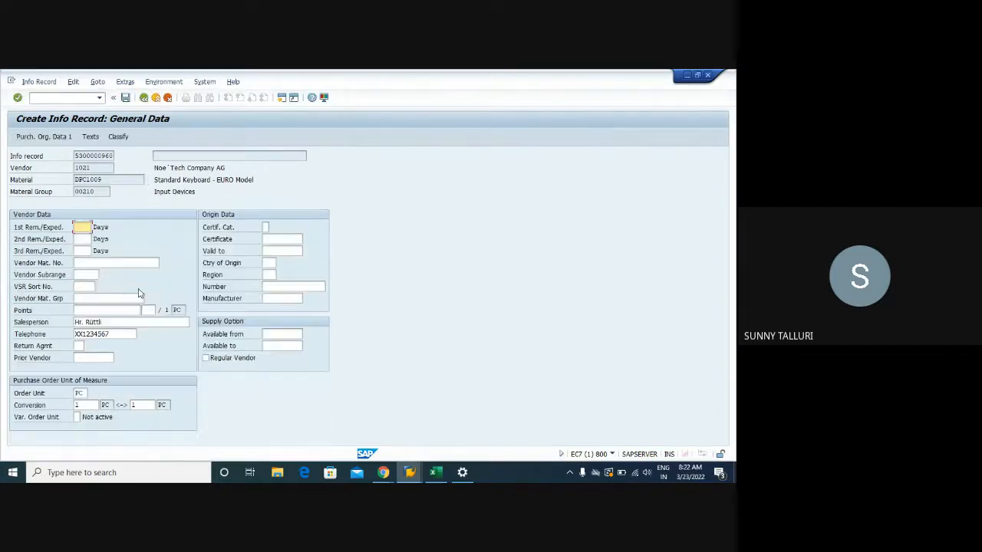
{"action": "left_click", "coordinate": [143, 99]}
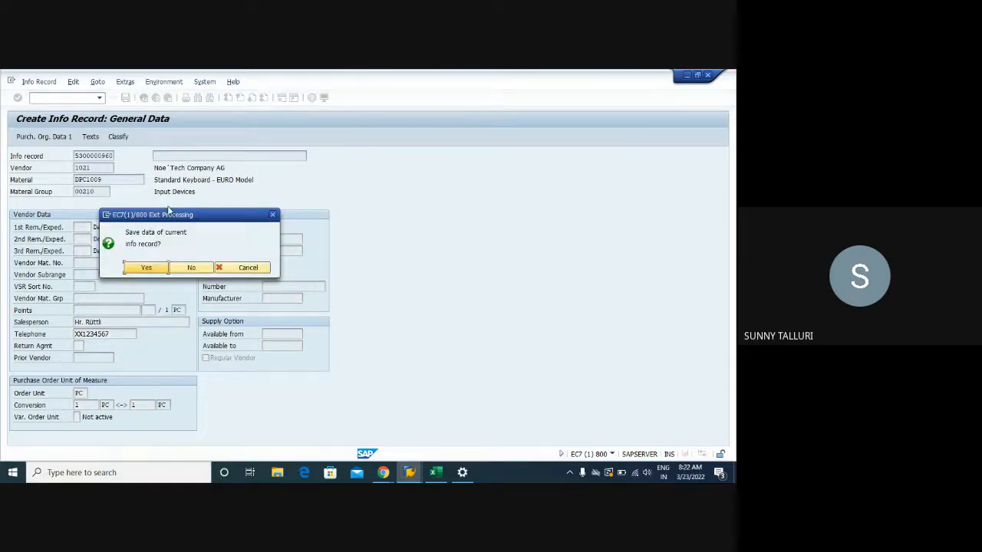
{"action": "left_click", "coordinate": [184, 269]}
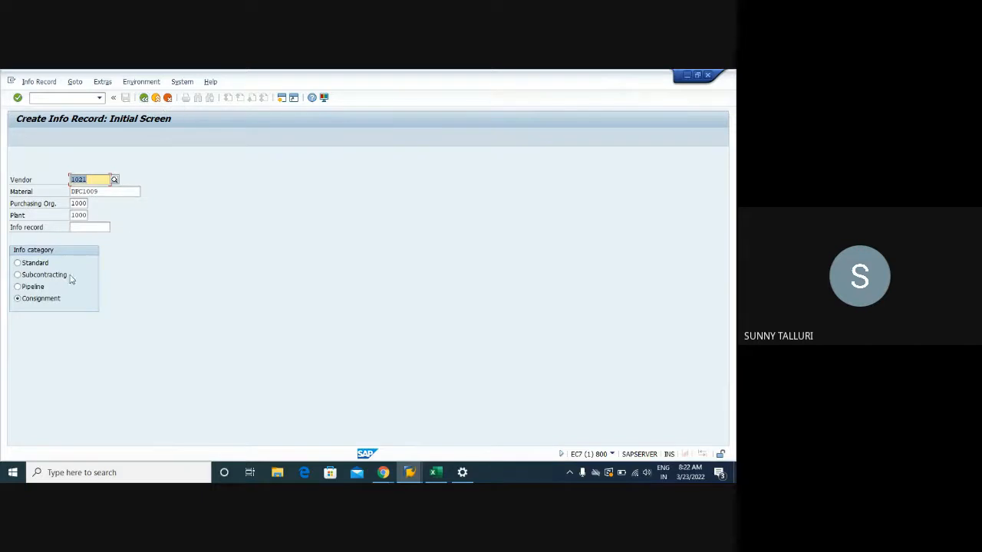
- Switch to the saved purchase order, open the pricing analysis for item 10, and expand the PB00 gross price down to access 025
{"action": "left_click", "coordinate": [46, 99]}
{"action": "left_click", "coordinate": [410, 472]}
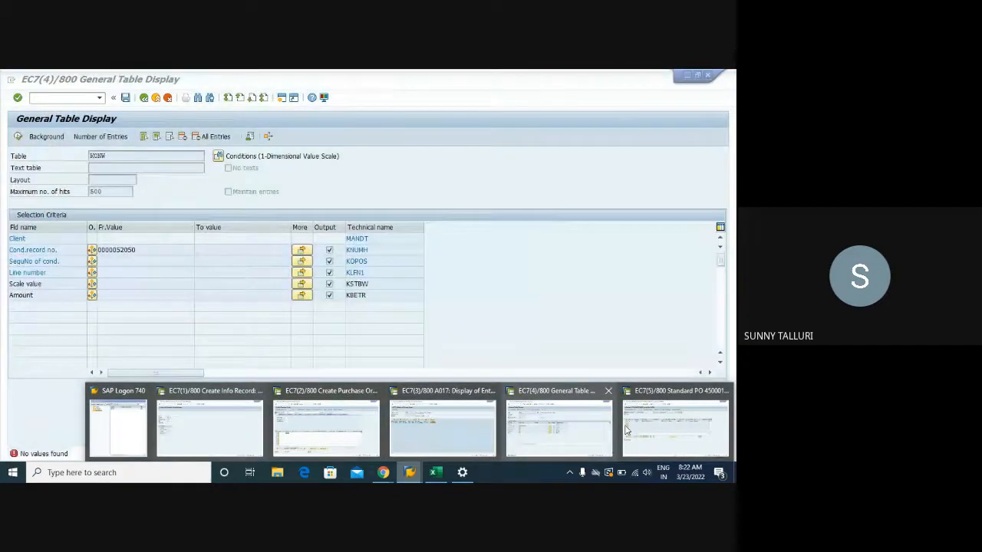
{"action": "left_click", "coordinate": [626, 430]}
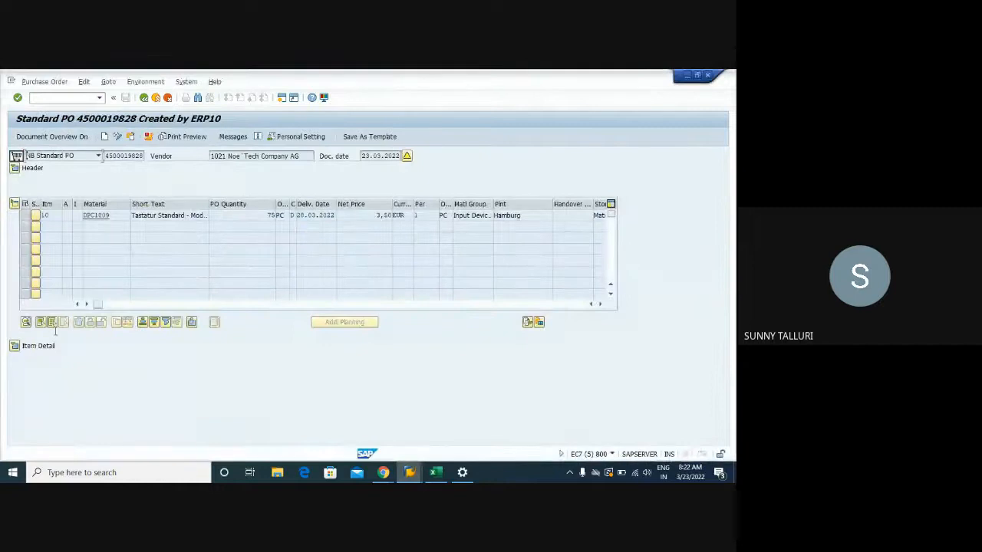
{"action": "left_click", "coordinate": [15, 346]}
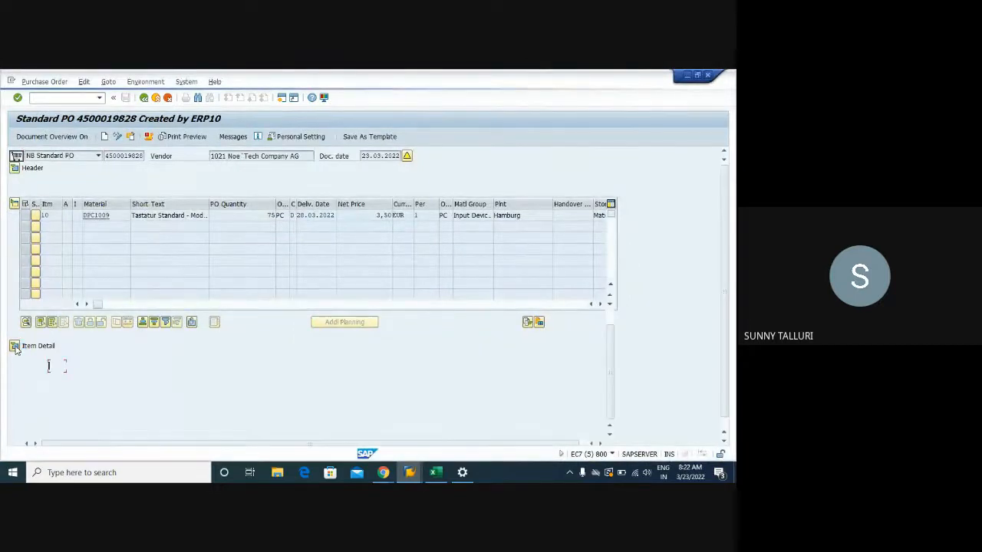
{"action": "left_click", "coordinate": [178, 430]}
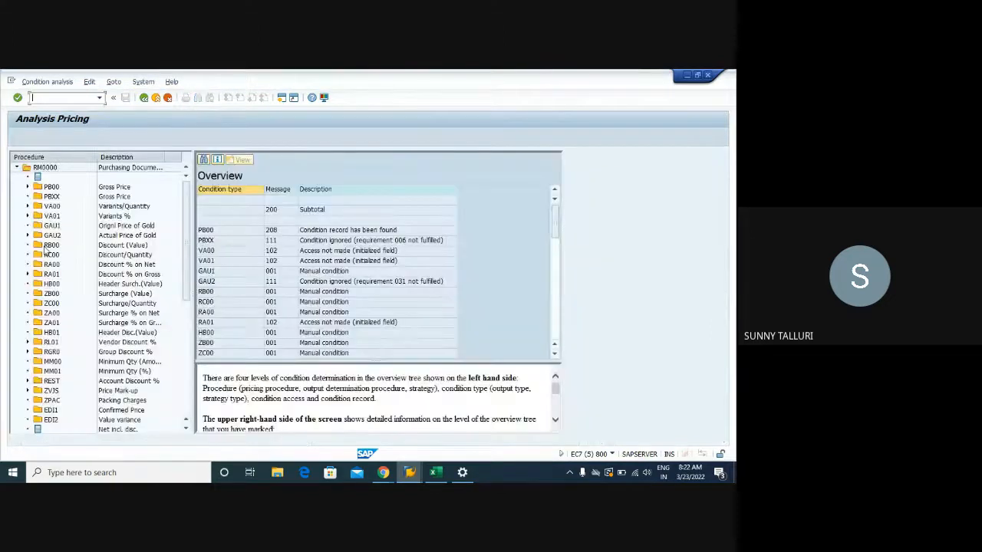
{"action": "left_click", "coordinate": [27, 187]}
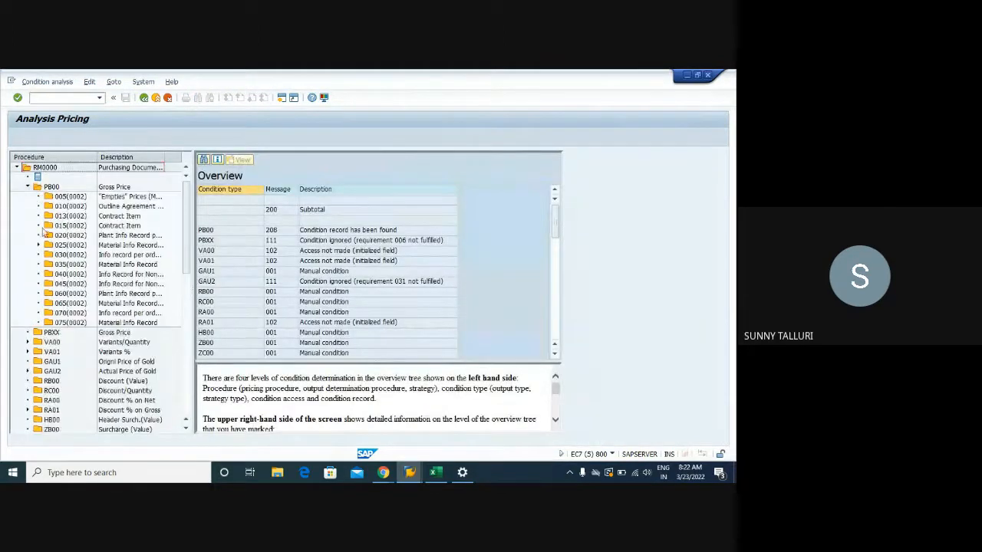
{"action": "left_click", "coordinate": [38, 245]}
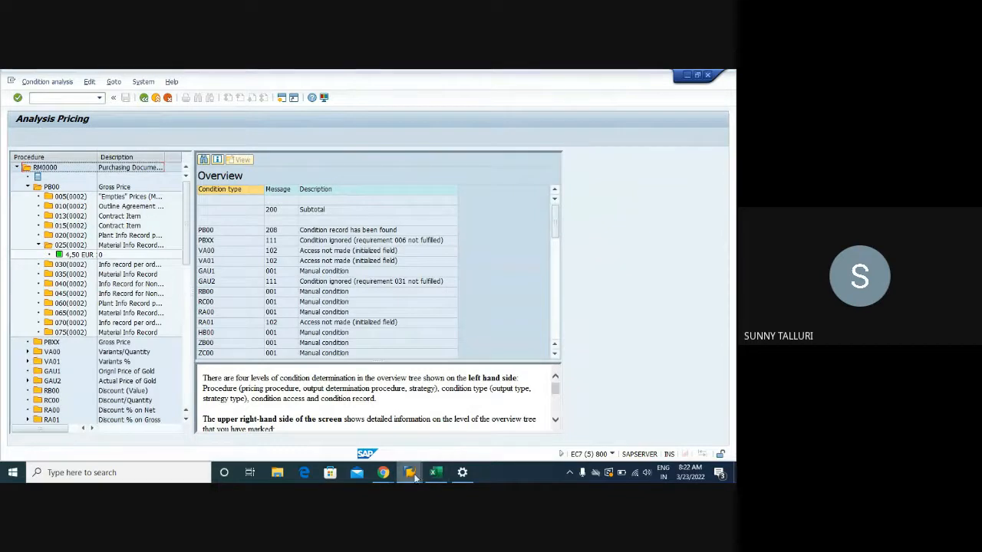
- Switch to the General Table Display session and start transaction MEK1 to create condition records
{"action": "mouse_move", "coordinate": [410, 472]}
{"action": "mouse_move", "coordinate": [597, 433]}
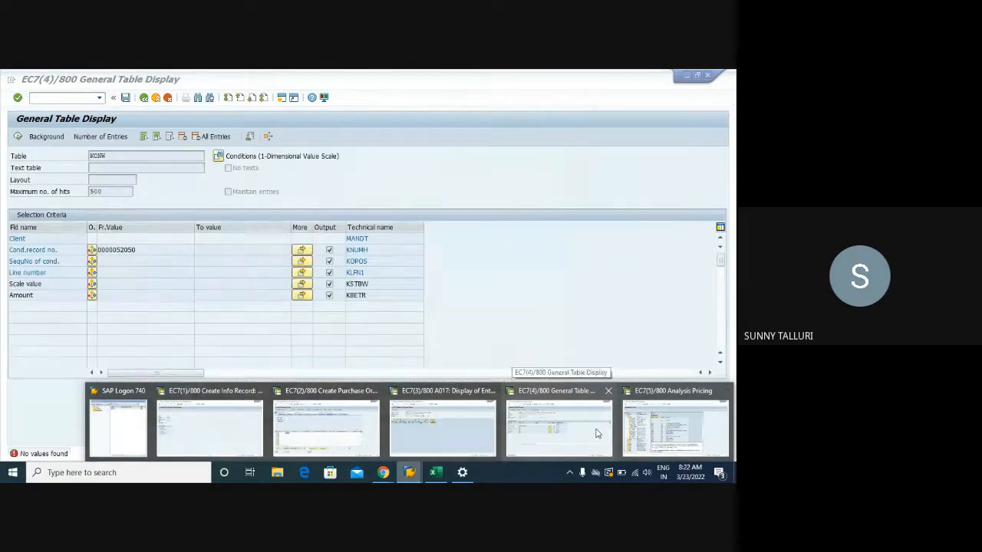
{"action": "left_click", "coordinate": [560, 426]}
{"action": "left_click", "coordinate": [47, 102]}
{"action": "type", "text": "/nme"}
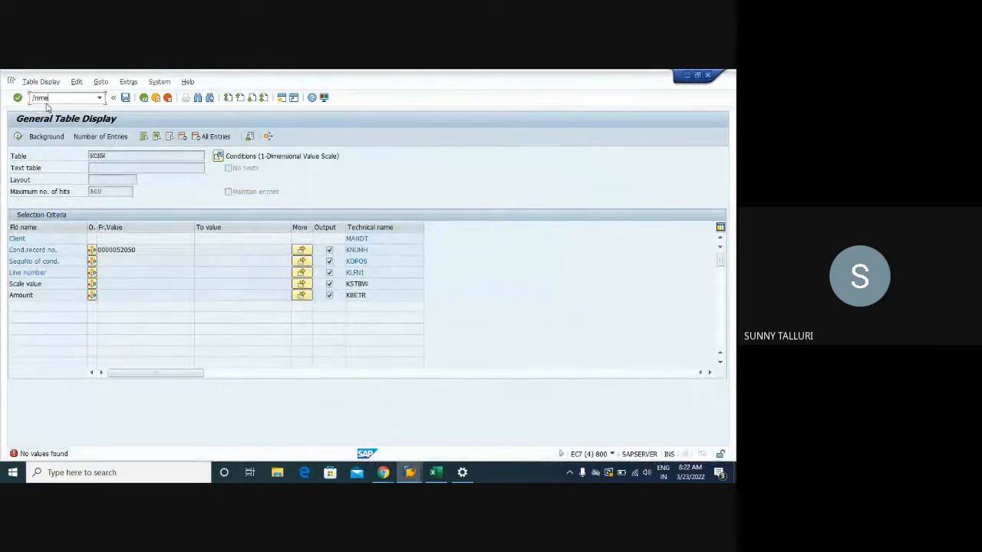
{"action": "type", "text": "k1"}
{"action": "key", "text": "Return"}
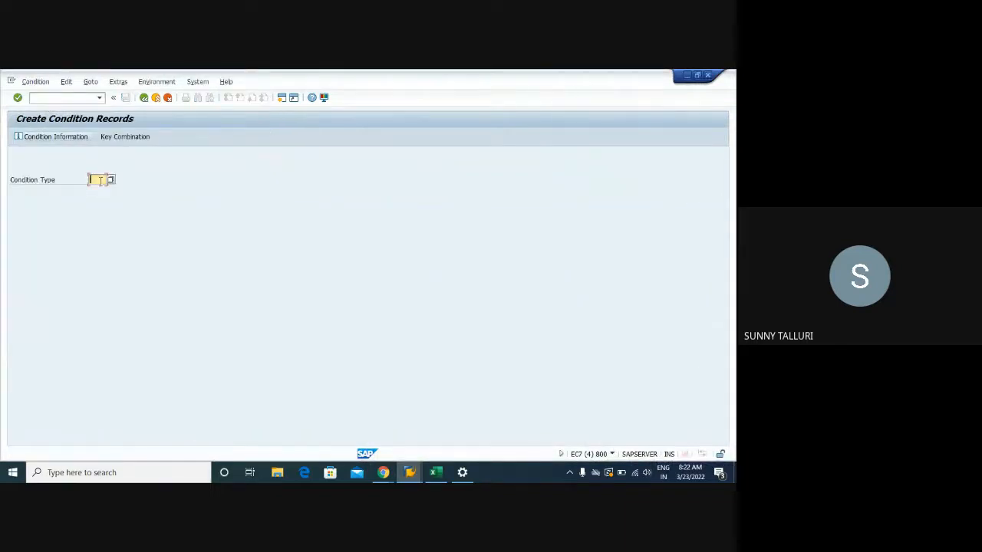
- Look through the available condition types and close the list without choosing one
{"action": "left_click", "coordinate": [110, 179]}
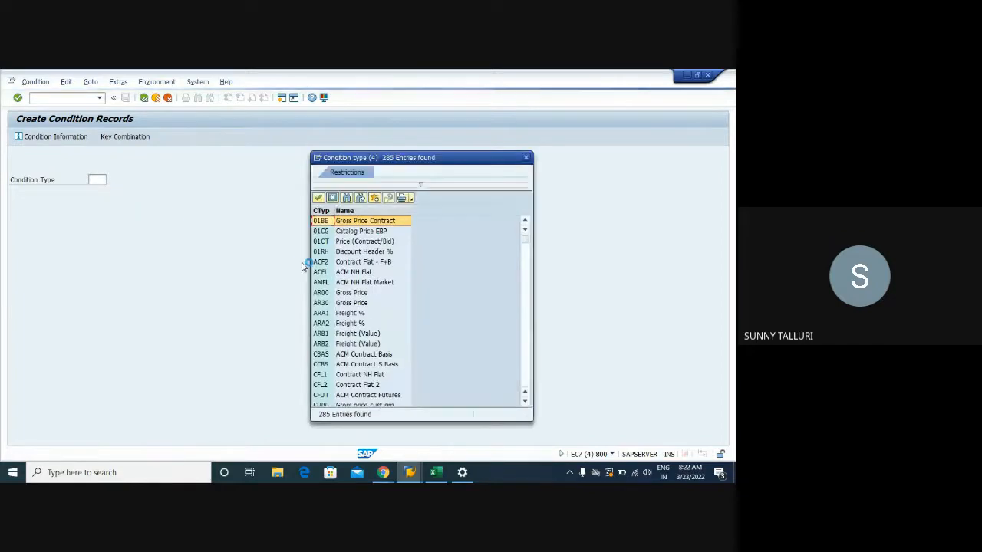
{"action": "scroll", "coordinate": [375, 311], "scroll_direction": "down", "scroll_amount": 8}
{"action": "scroll", "coordinate": [377, 310], "scroll_direction": "down", "scroll_amount": 10}
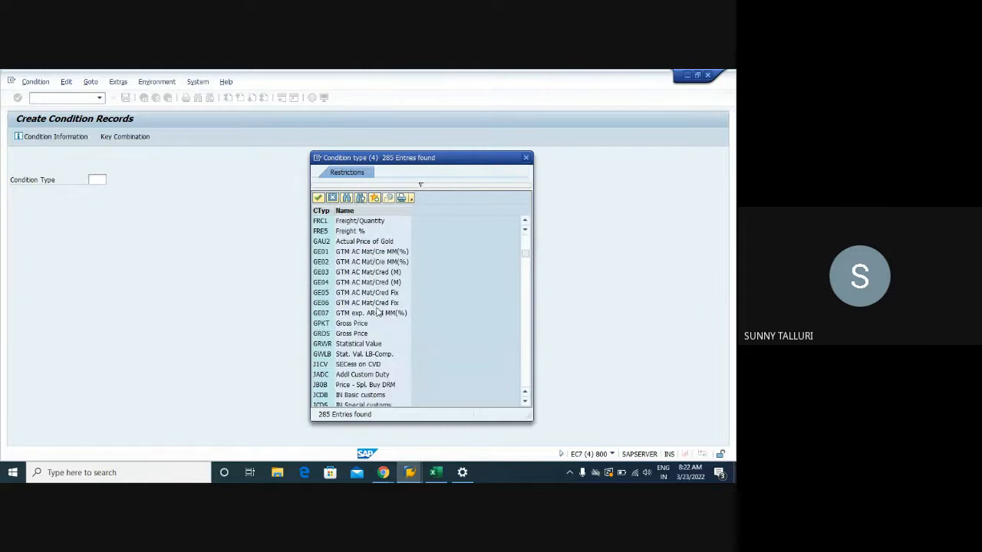
{"action": "scroll", "coordinate": [377, 310], "scroll_direction": "down", "scroll_amount": 7}
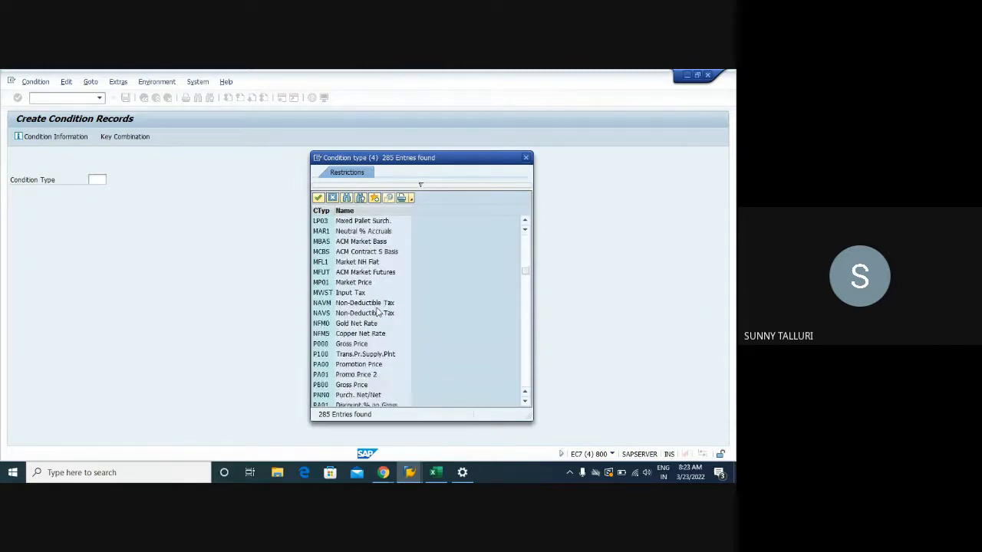
{"action": "scroll", "coordinate": [377, 311], "scroll_direction": "up", "scroll_amount": 7}
{"action": "left_click", "coordinate": [525, 155]}
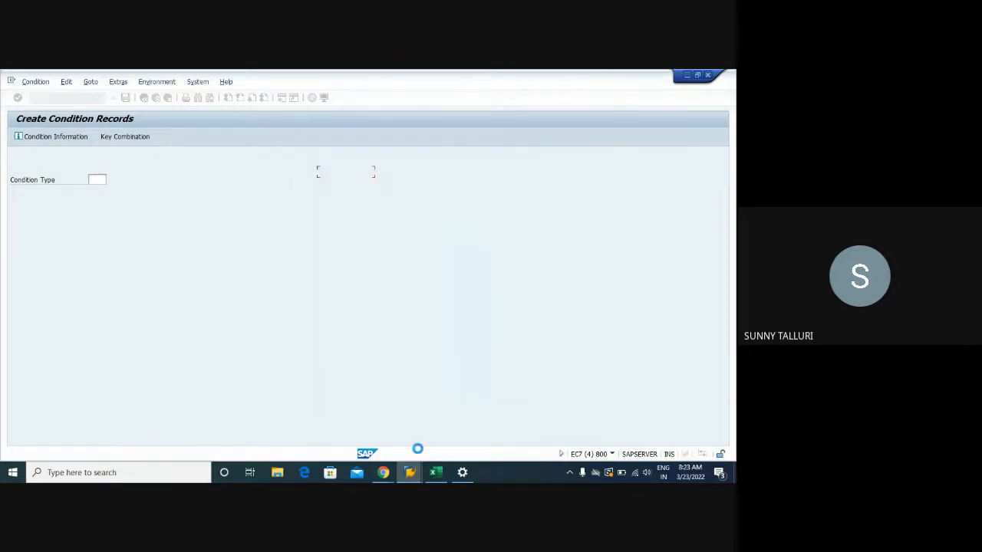
- Switch to the Create Info Record session and open the overview of pricing procedures for application M
{"action": "mouse_move", "coordinate": [409, 473]}
{"action": "left_click", "coordinate": [208, 413]}
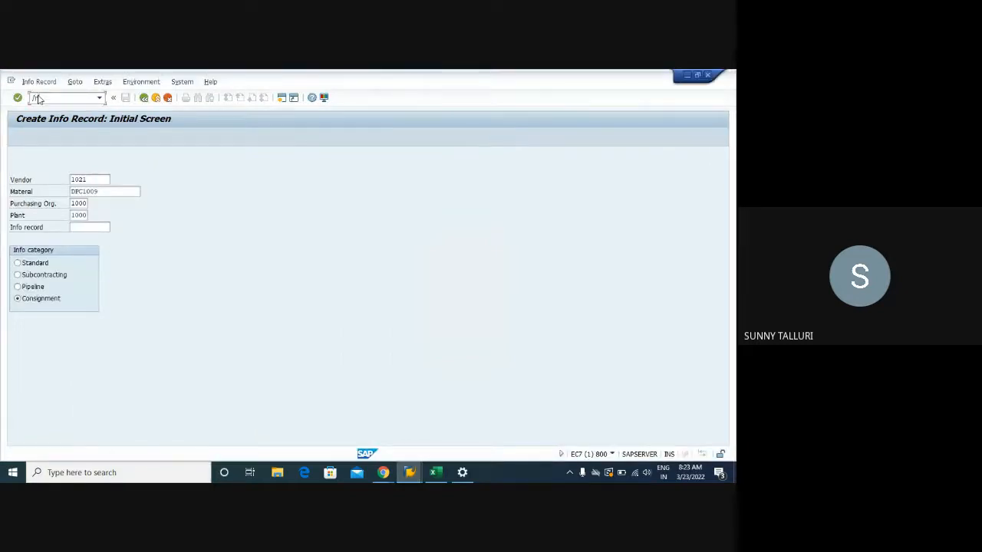
{"action": "key", "text": "Return"}
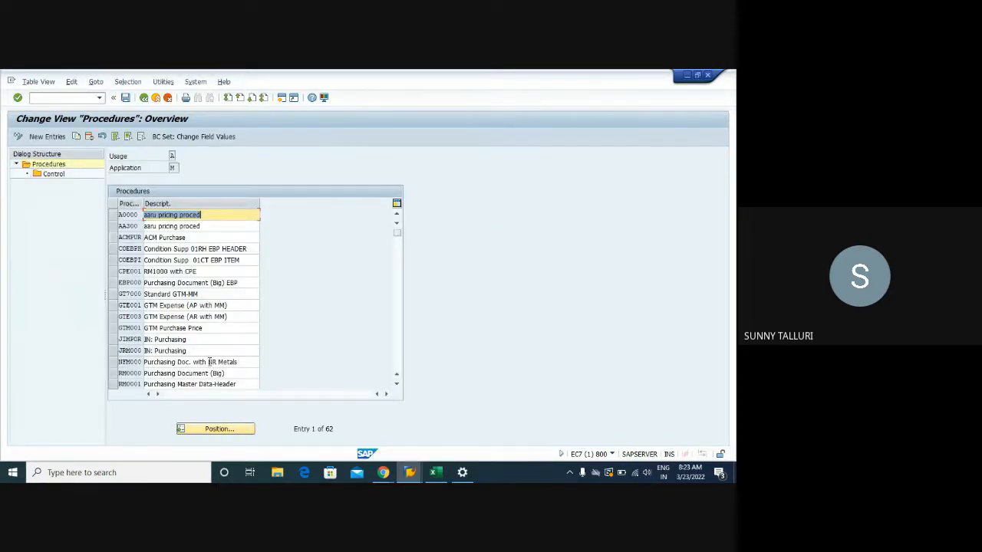
- Position the procedure list at RM0000, Purchasing Document (Big), and open that procedure's control data
{"action": "left_click", "coordinate": [214, 431]}
{"action": "type", "text": "rm0000"}
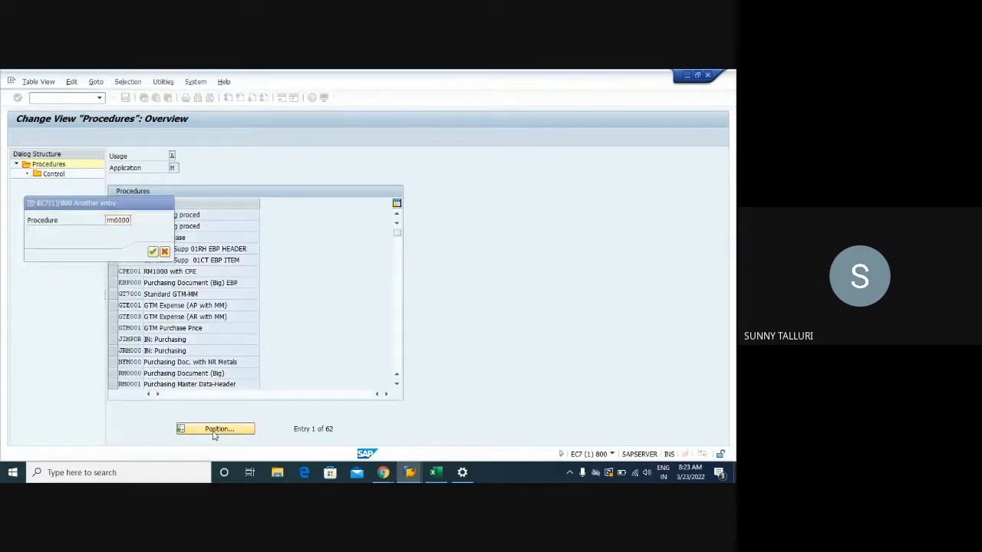
{"action": "key", "text": "Return"}
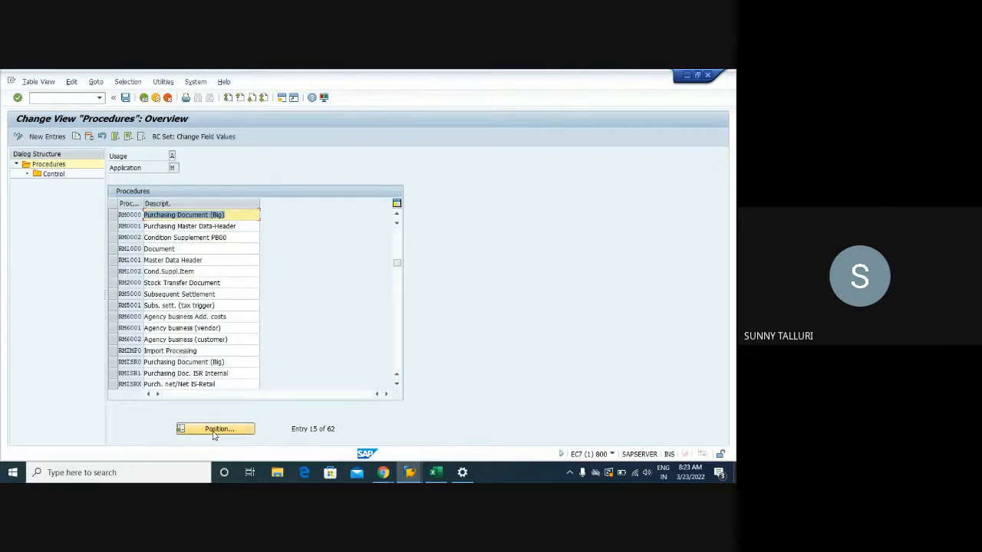
{"action": "left_click", "coordinate": [115, 215]}
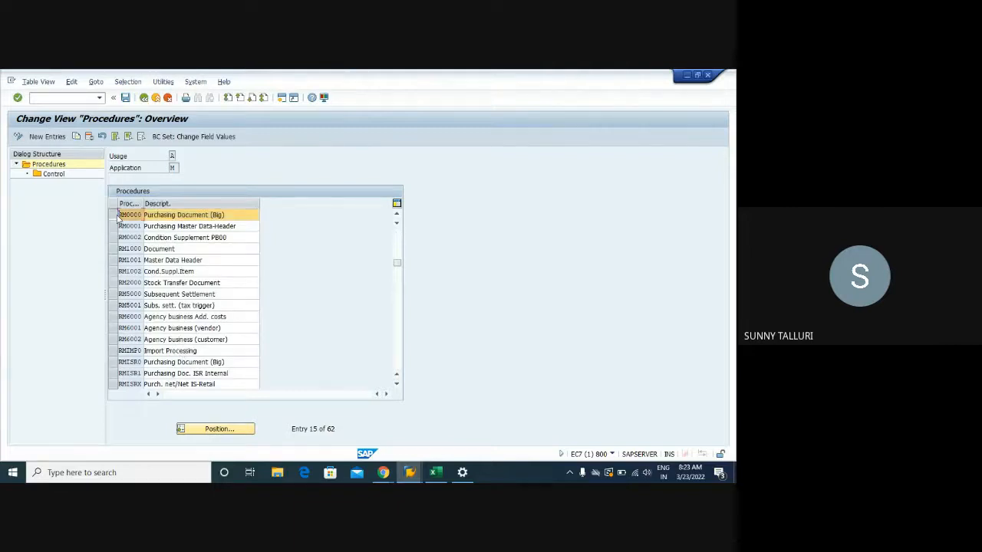
{"action": "left_click", "coordinate": [54, 175]}
- Open the control data of procedure RM0000 and examine its condition types down to the freight entries
{"action": "double_click", "coordinate": [48, 175]}
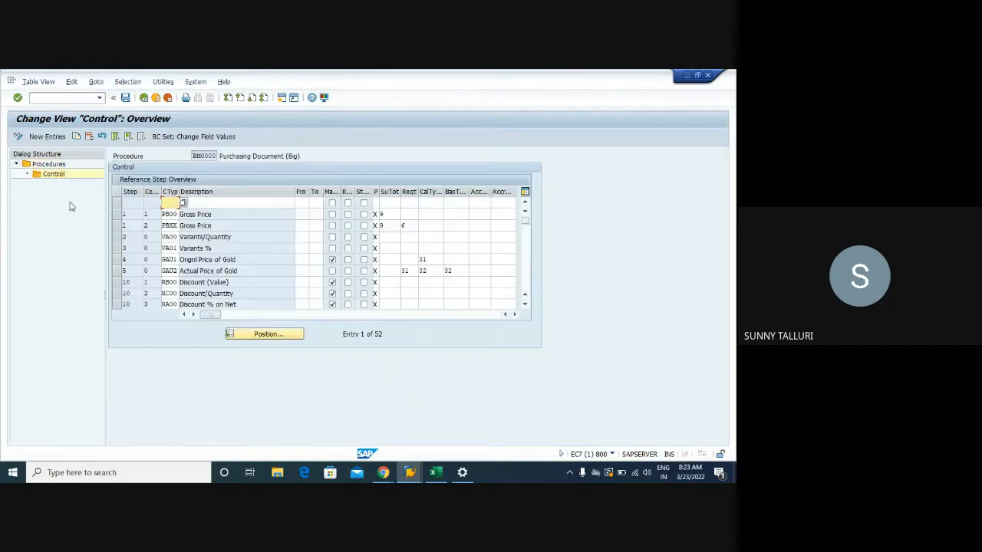
{"action": "scroll", "coordinate": [220, 228], "scroll_direction": "down", "scroll_amount": 1}
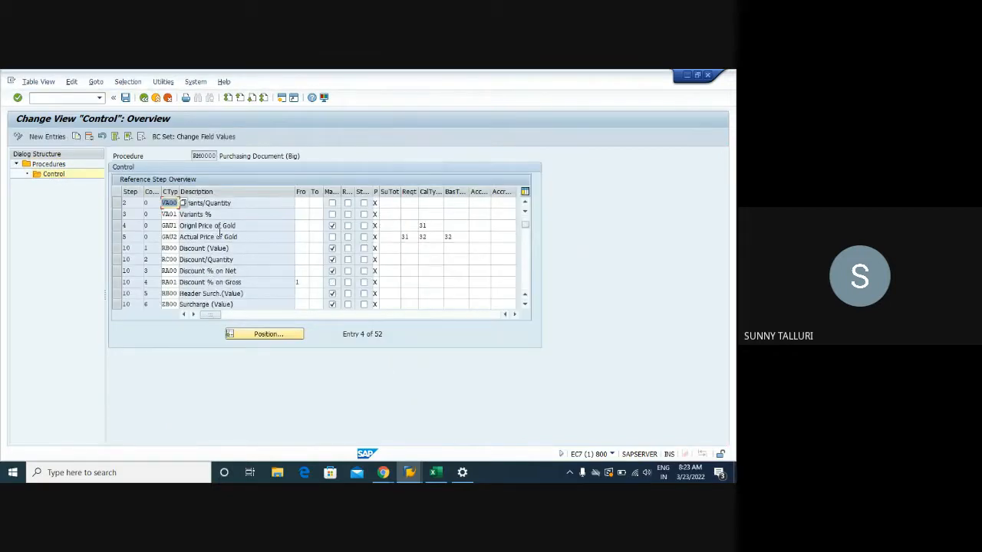
{"action": "scroll", "coordinate": [220, 237], "scroll_direction": "down", "scroll_amount": 1}
{"action": "scroll", "coordinate": [220, 234], "scroll_direction": "down", "scroll_amount": 1}
{"action": "scroll", "coordinate": [220, 228], "scroll_direction": "down", "scroll_amount": 1}
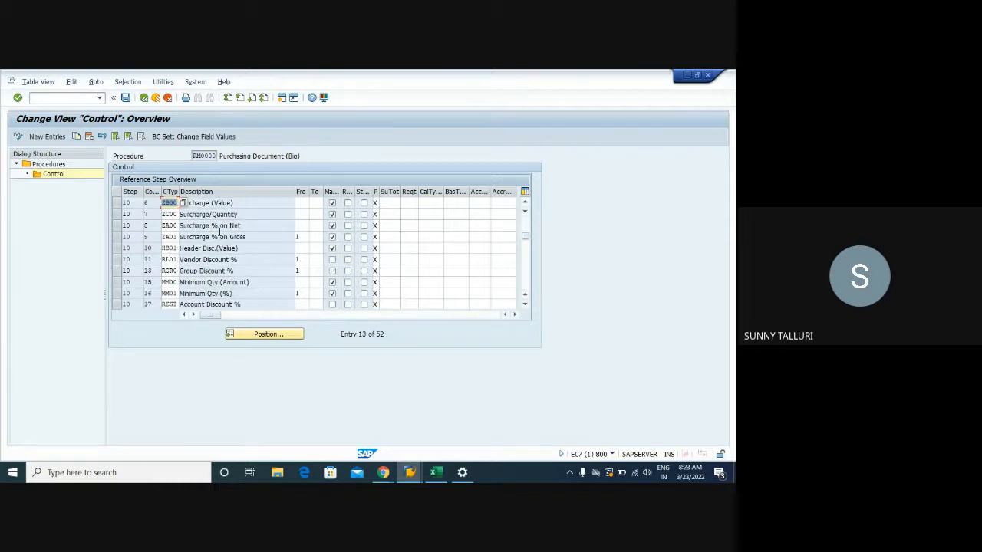
{"action": "scroll", "coordinate": [219, 233], "scroll_direction": "down", "scroll_amount": 3}
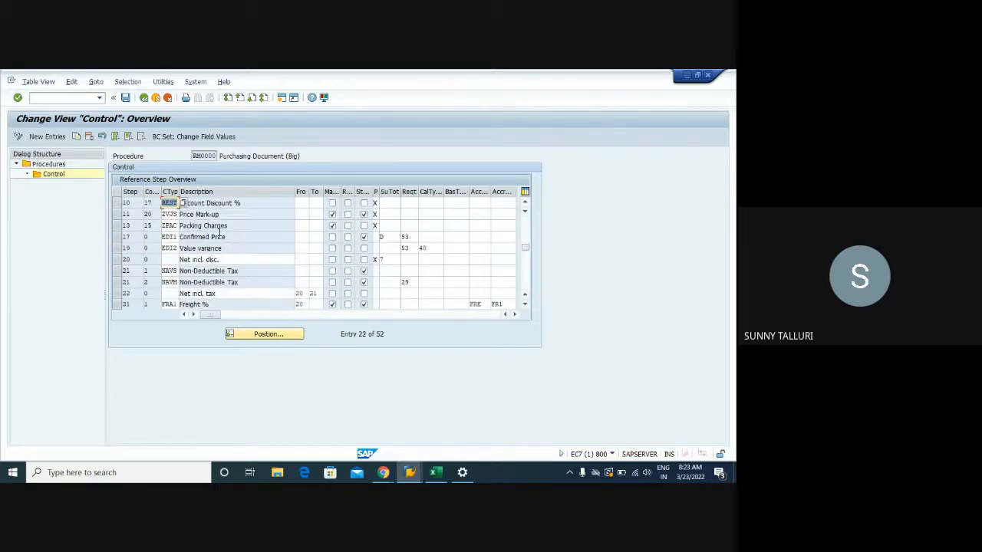
{"action": "scroll", "coordinate": [220, 232], "scroll_direction": "down", "scroll_amount": 1}
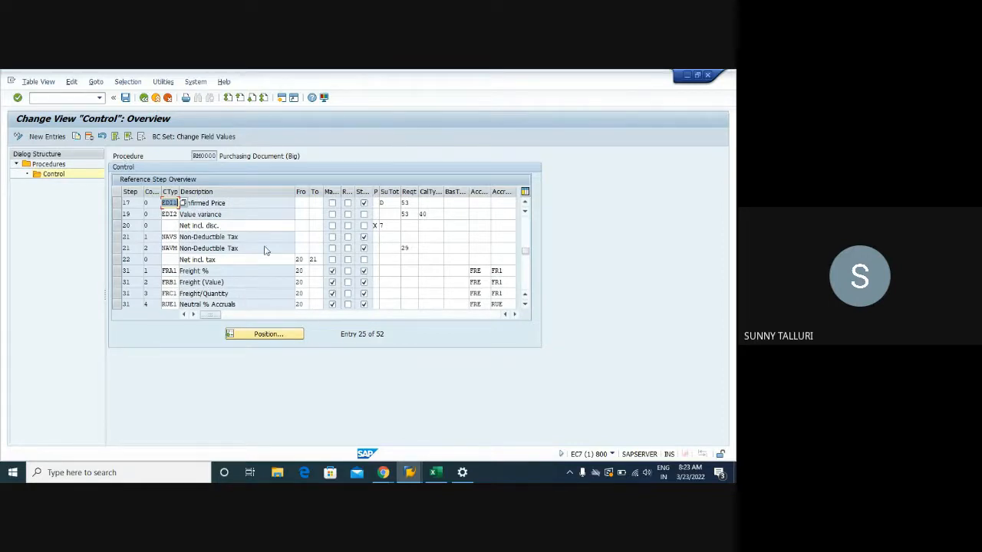
- Switch to the Analysis Pricing session and return to the purchase order's item conditions
{"action": "left_click", "coordinate": [410, 473]}
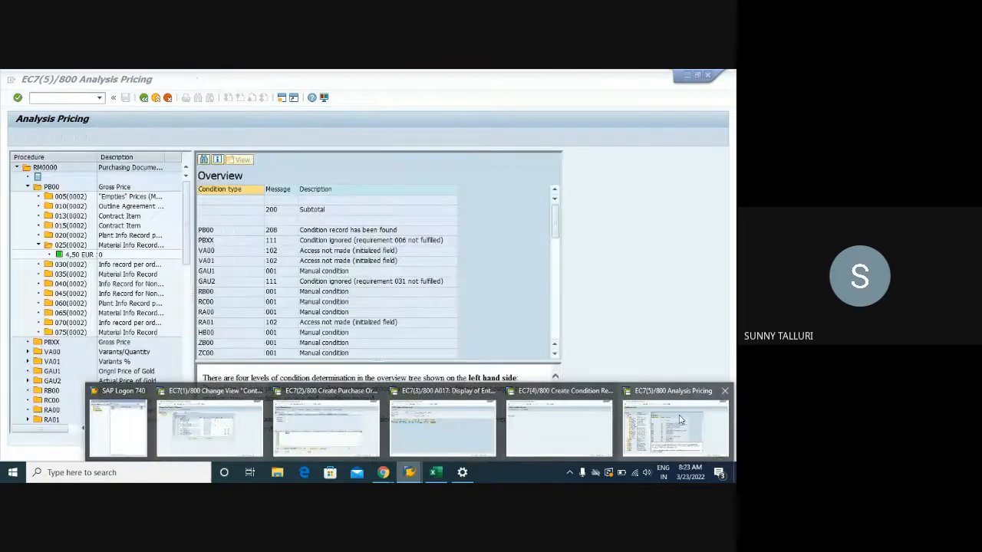
{"action": "left_click", "coordinate": [680, 419]}
{"action": "left_click", "coordinate": [145, 99]}
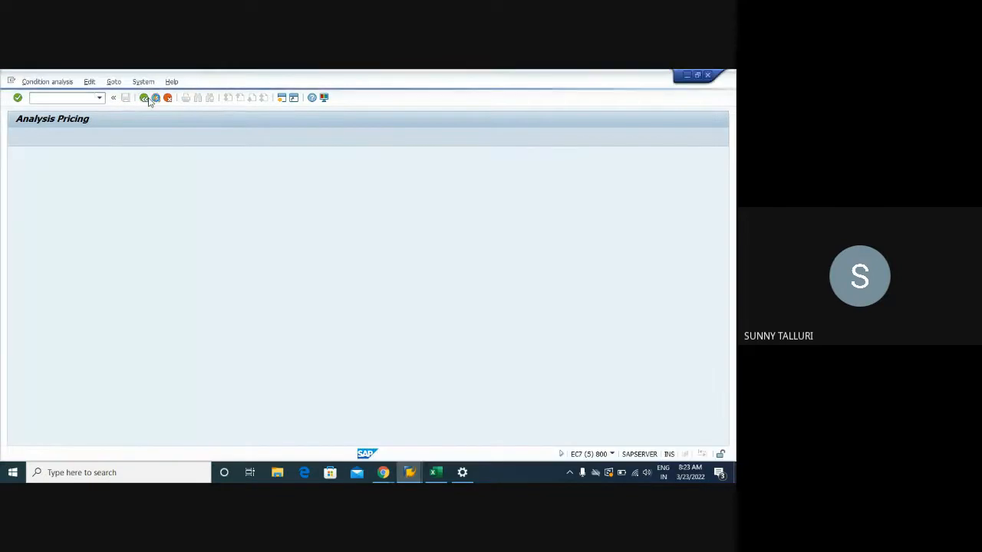
- Switch to the Create Condition Records session and try to create a condition record for condition type FRB1
{"action": "left_click", "coordinate": [411, 473]}
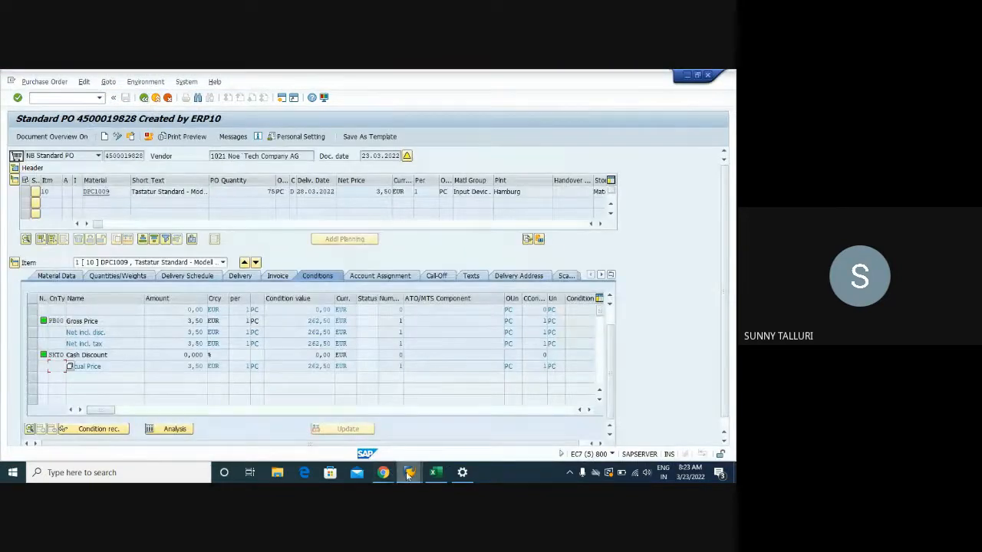
{"action": "left_click", "coordinate": [517, 425]}
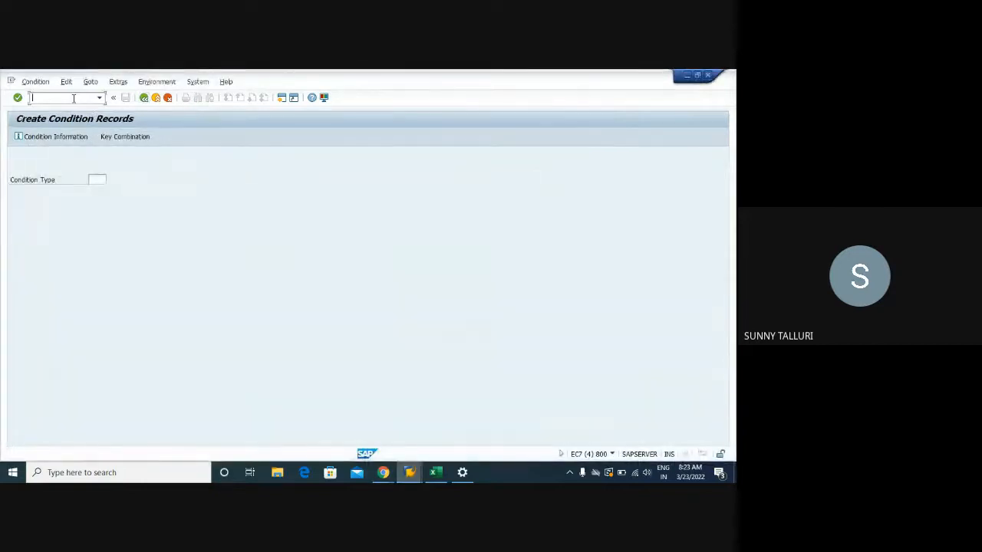
{"action": "left_click", "coordinate": [92, 180]}
{"action": "type", "text": "FB1"}
{"action": "key", "text": "Return"}
{"action": "left_click", "coordinate": [95, 179]}
{"action": "type", "text": "R"}
{"action": "key", "text": "Return"}
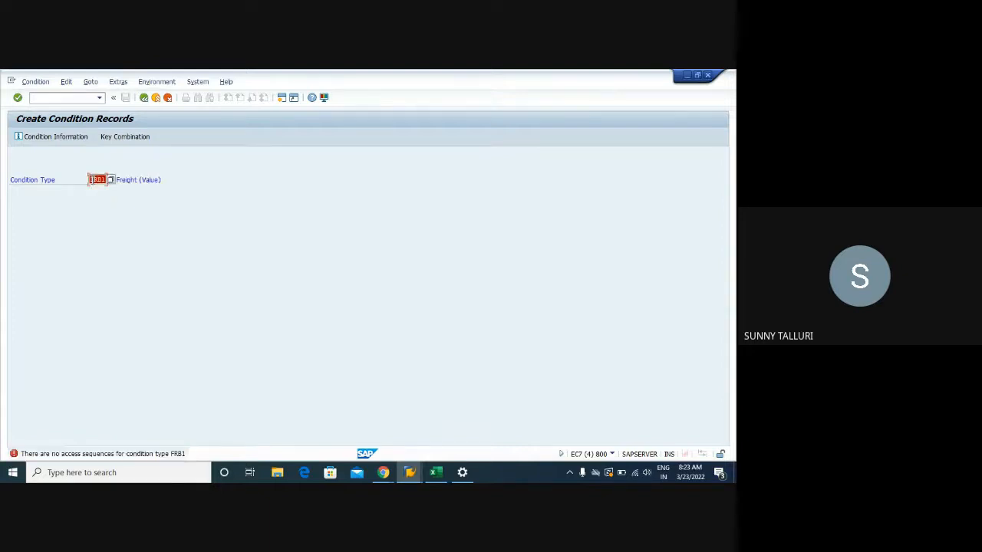
- Switch back to the session showing RM0000's control data to recheck the freight condition types
{"action": "left_click", "coordinate": [409, 472]}
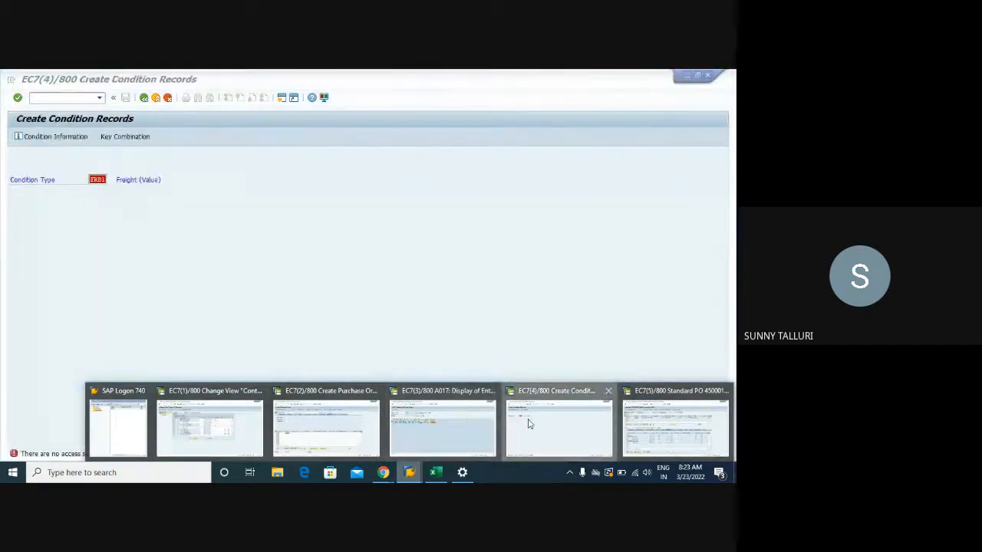
{"action": "left_click", "coordinate": [524, 422]}
{"action": "mouse_move", "coordinate": [414, 476]}
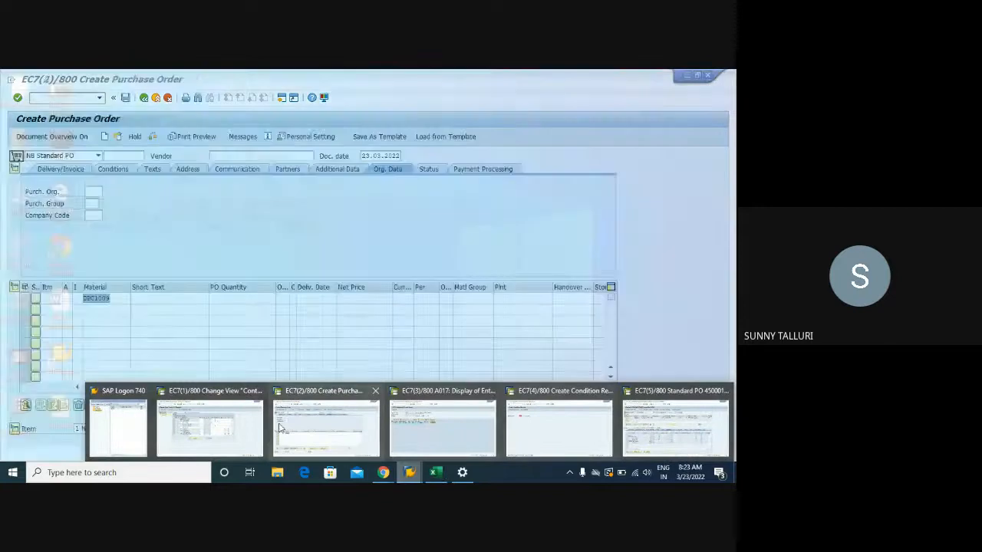
{"action": "left_click", "coordinate": [192, 418]}
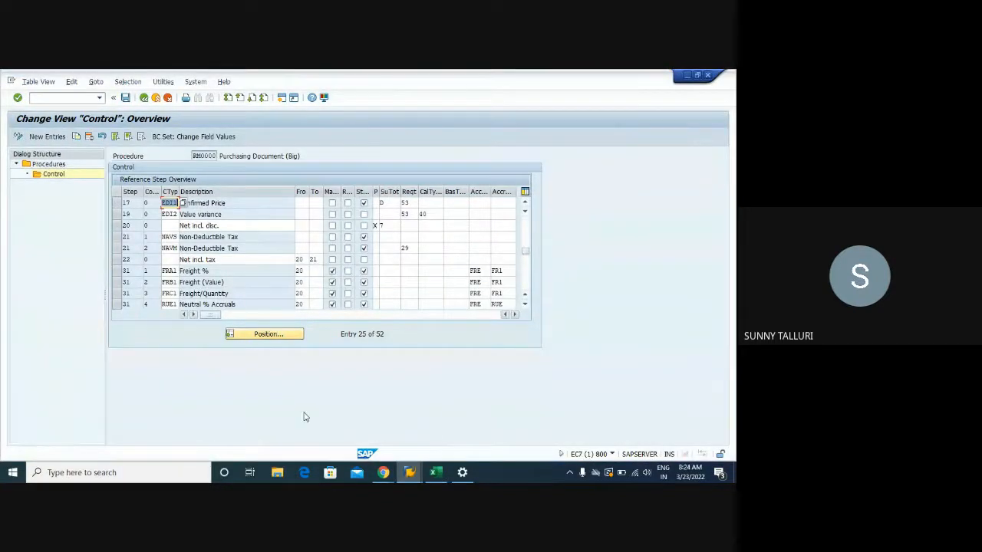
- Switch to the Create Purchase Order session and start transaction M/06 to open the condition types overview
{"action": "mouse_move", "coordinate": [412, 474]}
{"action": "left_click", "coordinate": [346, 424]}
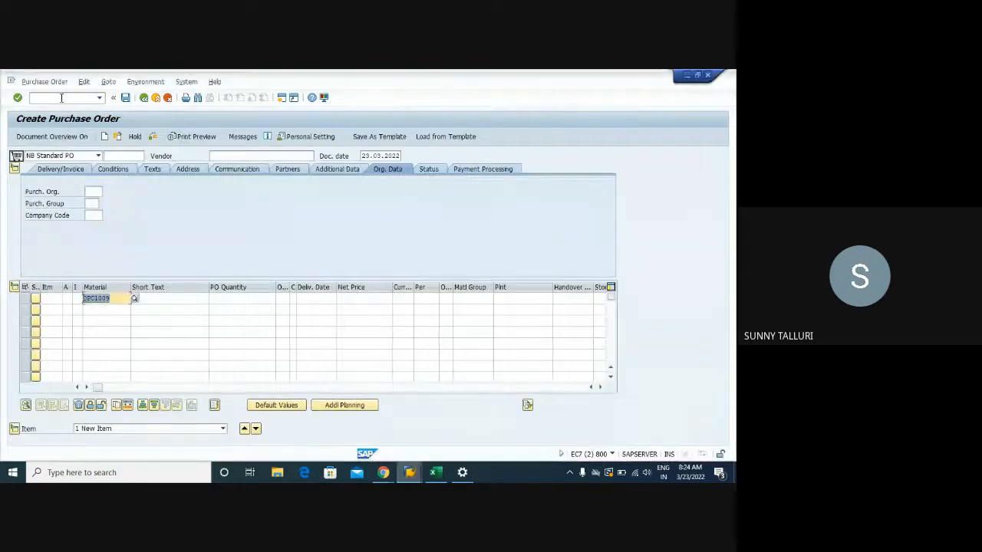
{"action": "left_click", "coordinate": [61, 101]}
{"action": "type", "text": "/nm"}
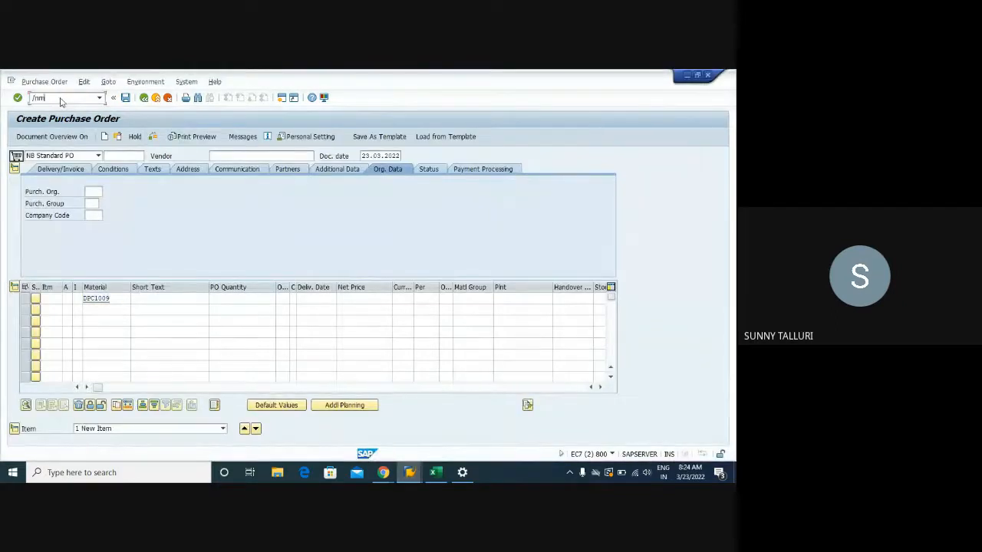
{"action": "type", "text": "/06"}
{"action": "key", "text": "Return"}
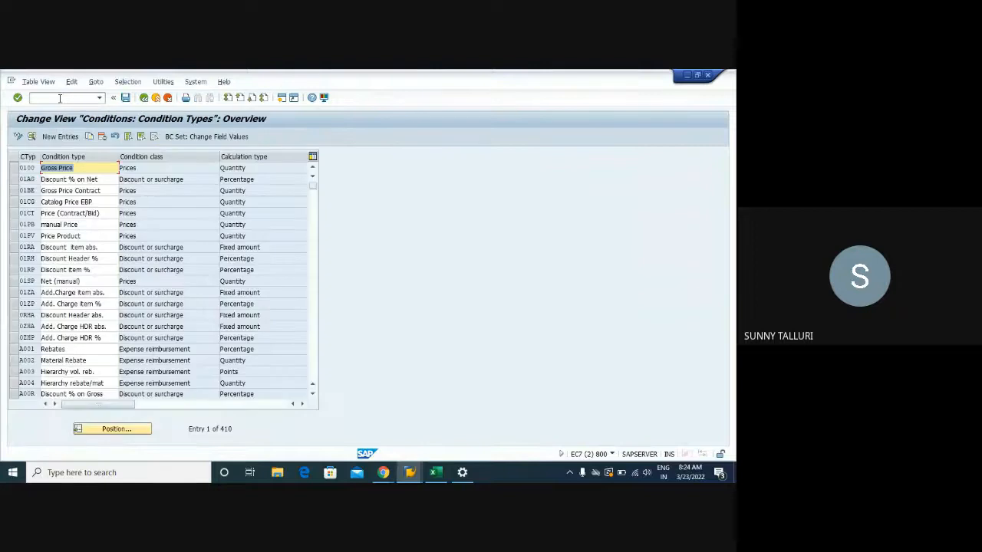
- Position the list at condition type FRB1, check the access sequence in its details, and return to the overview
{"action": "left_click", "coordinate": [115, 431]}
{"action": "type", "text": "FRB1"}
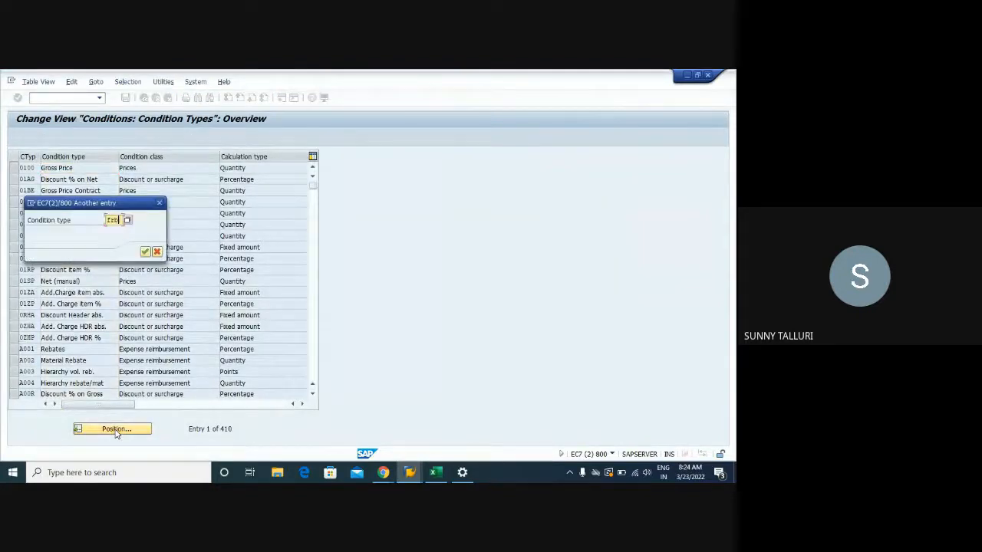
{"action": "key", "text": "Return"}
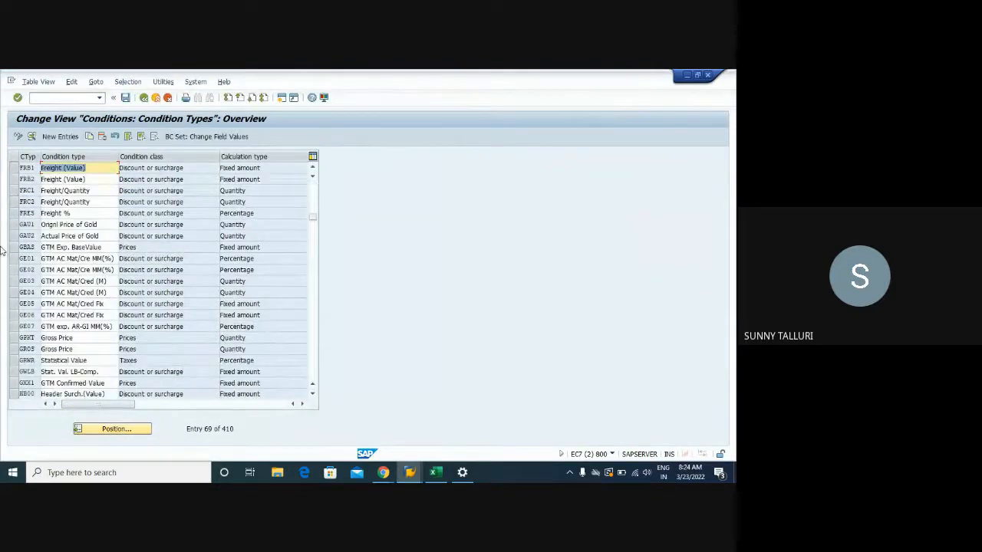
{"action": "double_click", "coordinate": [32, 168]}
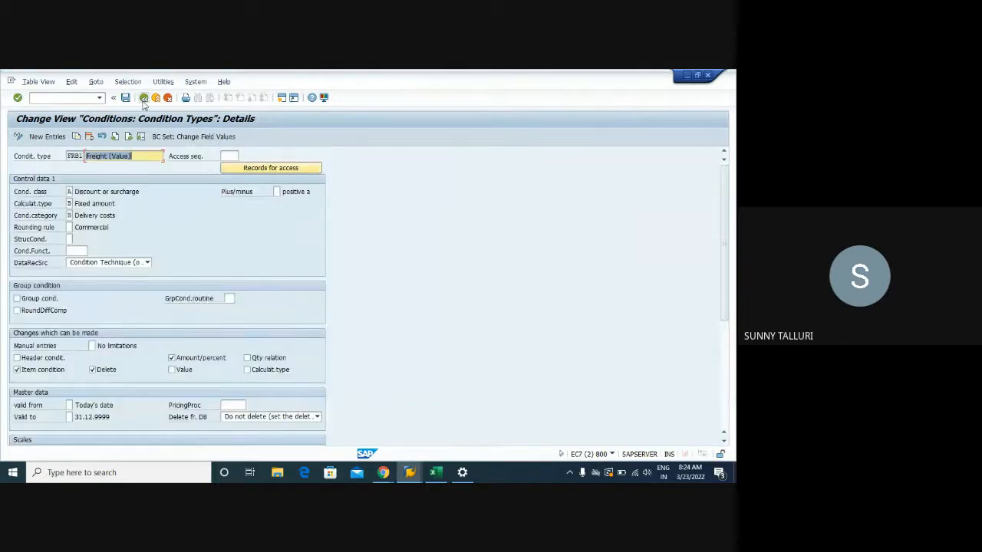
{"action": "left_click", "coordinate": [230, 156]}
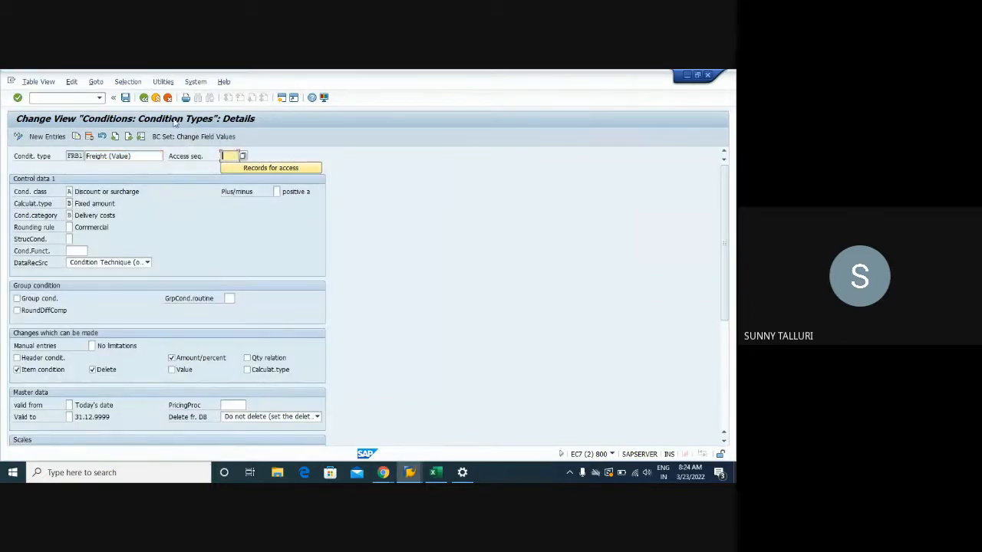
{"action": "left_click", "coordinate": [143, 98]}
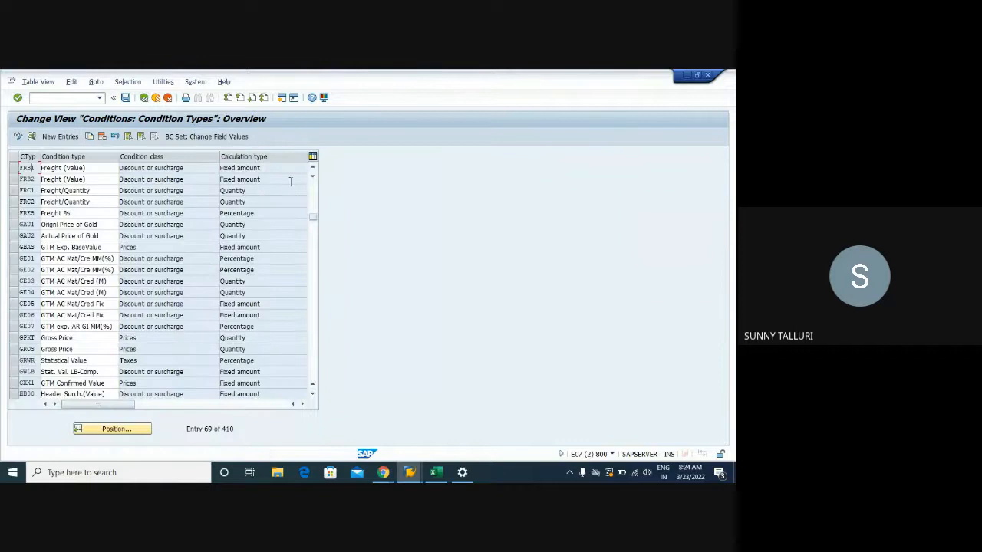
- Go to the start of the condition types list and look through the entries down to the freight types
{"action": "left_click", "coordinate": [315, 189]}
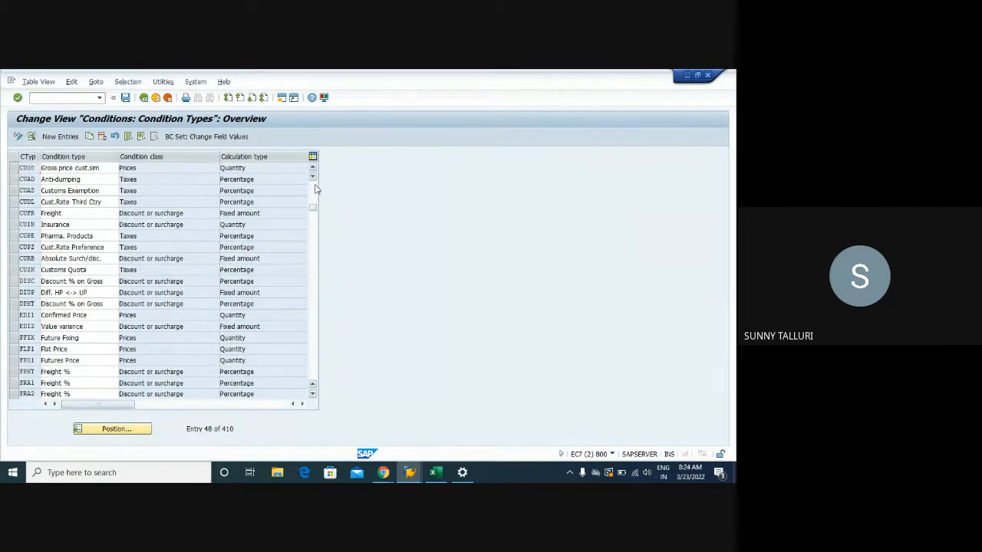
{"action": "left_click", "coordinate": [314, 189]}
{"action": "left_click", "coordinate": [314, 189]}
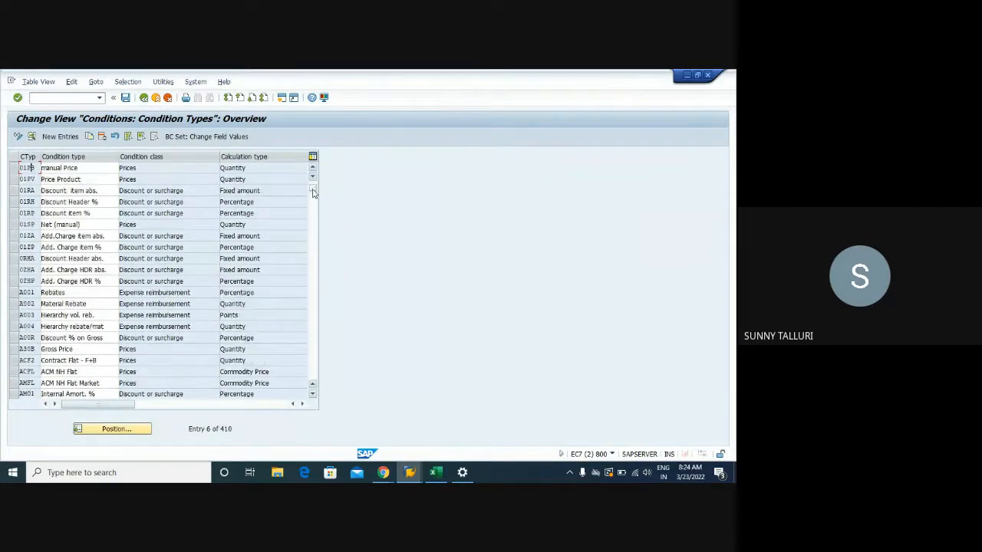
{"action": "left_click", "coordinate": [313, 189]}
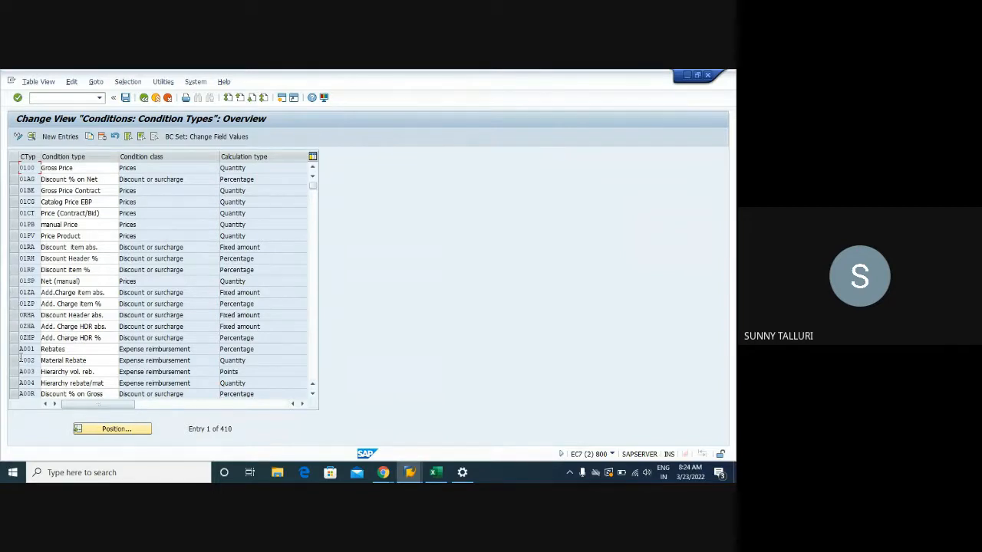
{"action": "scroll", "coordinate": [27, 360], "scroll_direction": "down", "scroll_amount": 1}
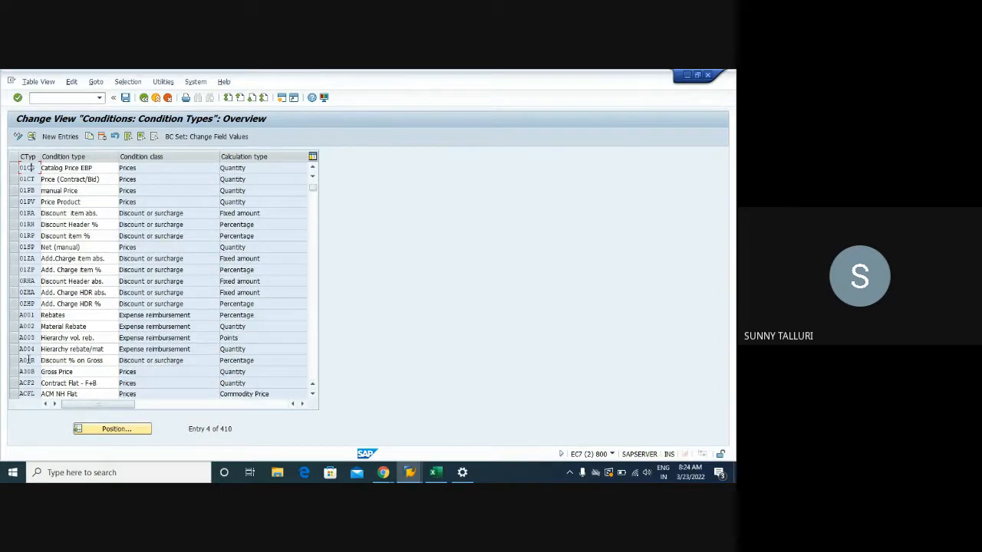
{"action": "scroll", "coordinate": [28, 366], "scroll_direction": "down", "scroll_amount": 4}
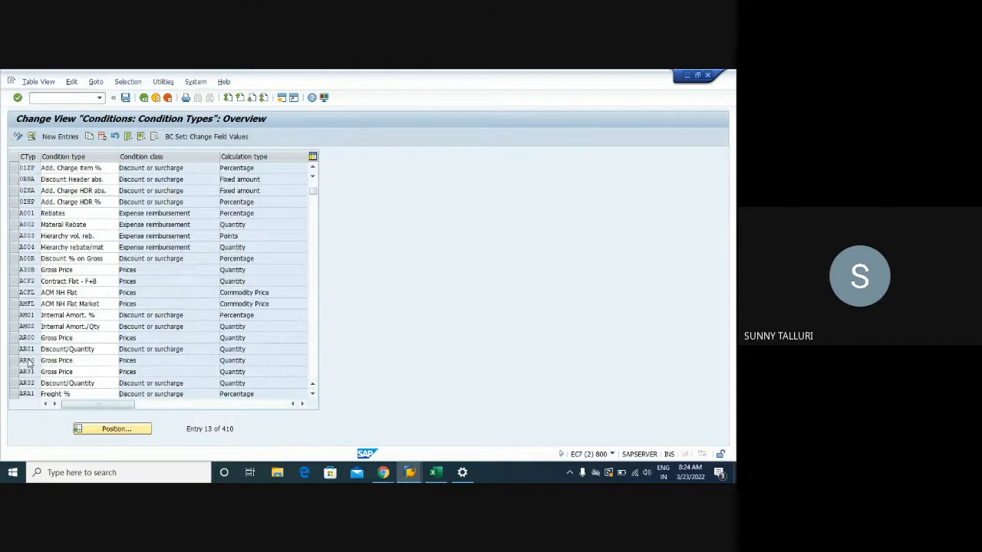
{"action": "scroll", "coordinate": [27, 365], "scroll_direction": "down", "scroll_amount": 3}
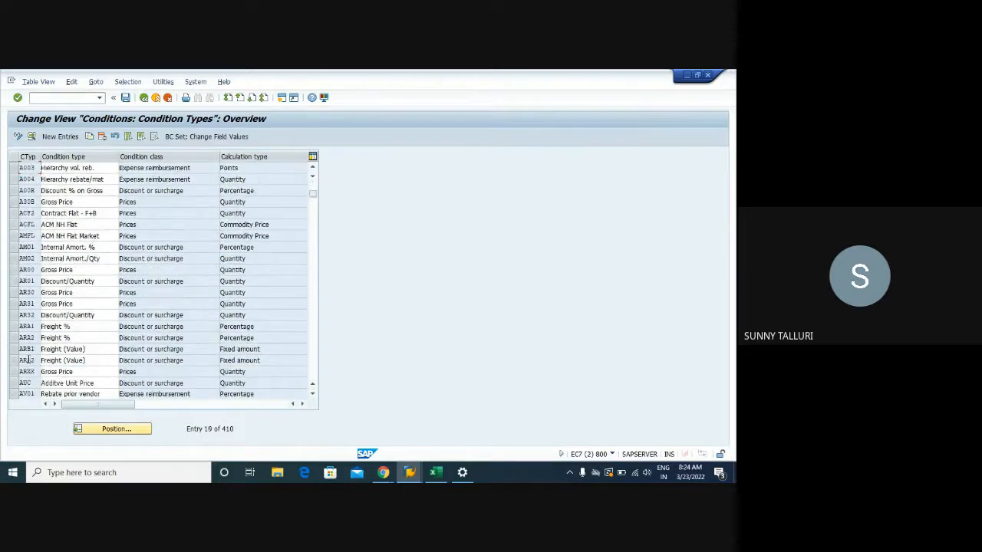
{"action": "scroll", "coordinate": [28, 363], "scroll_direction": "down", "scroll_amount": 4}
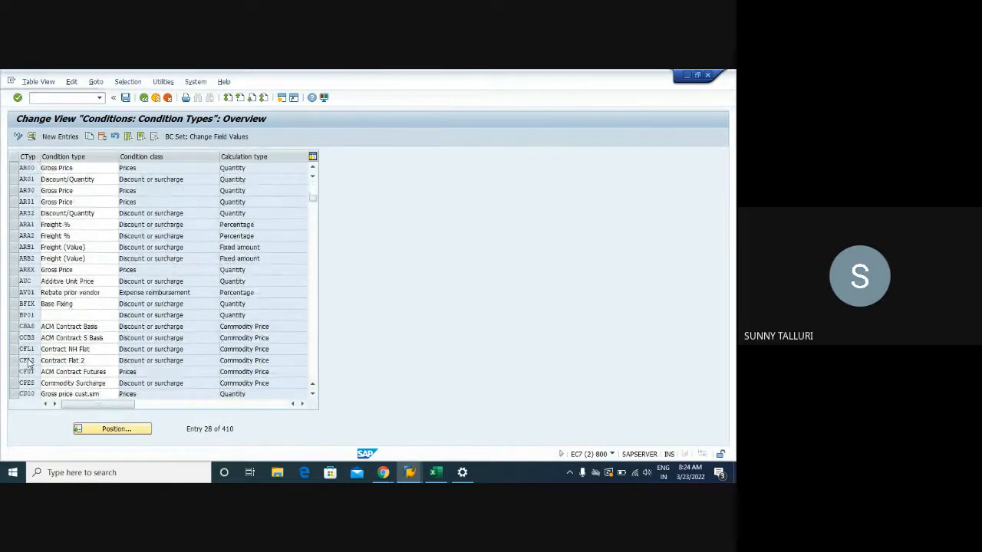
{"action": "scroll", "coordinate": [28, 365], "scroll_direction": "down", "scroll_amount": 3}
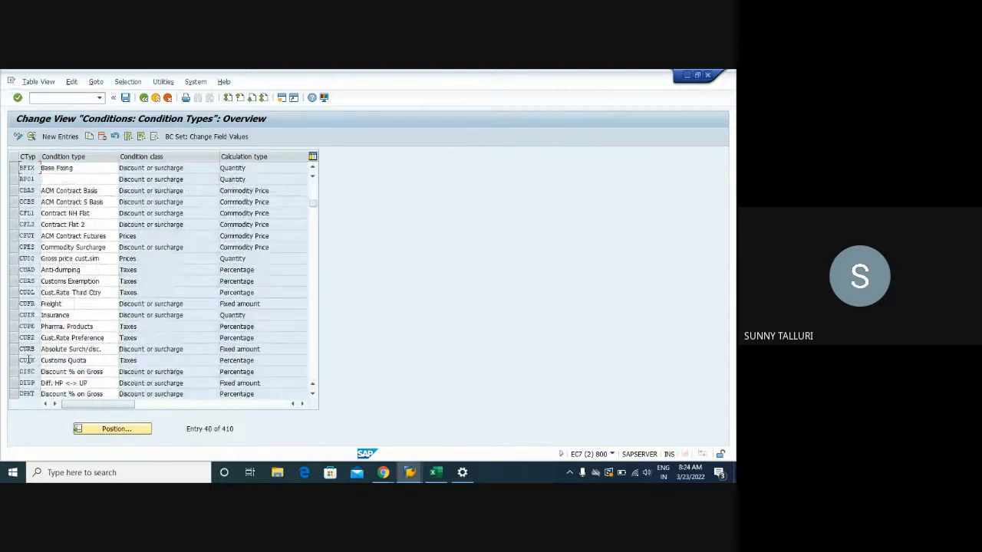
{"action": "scroll", "coordinate": [28, 365], "scroll_direction": "down", "scroll_amount": 3}
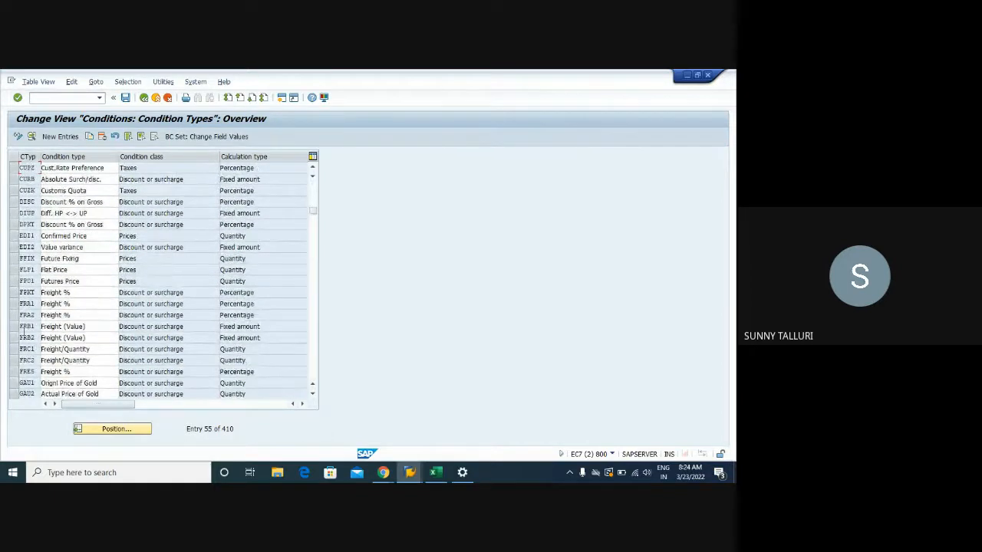
- Reopen the details of FRB1, Freight (Value), to review its access sequence field, and return to the list
{"action": "double_click", "coordinate": [23, 326]}
{"action": "left_click", "coordinate": [142, 98]}
{"action": "double_click", "coordinate": [28, 326]}
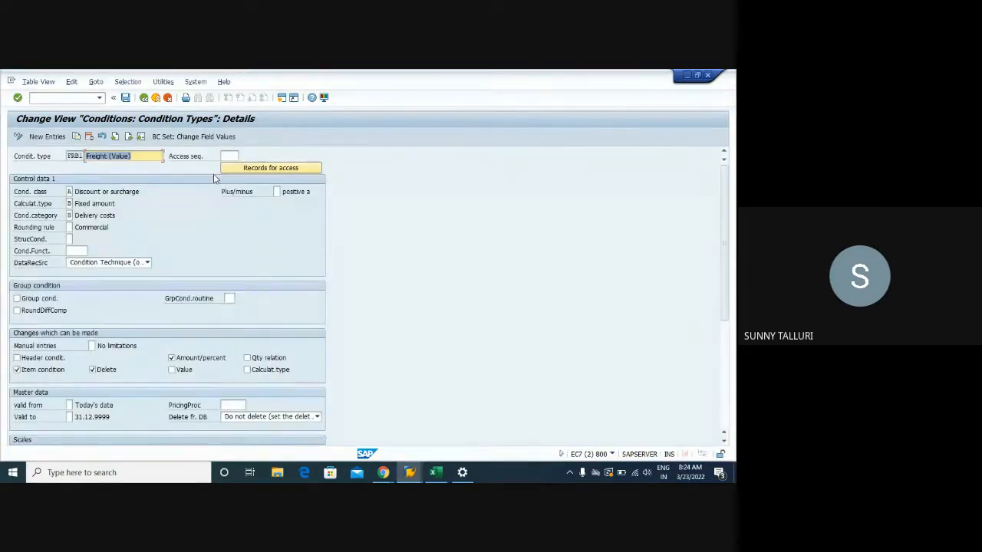
{"action": "left_click", "coordinate": [142, 98]}
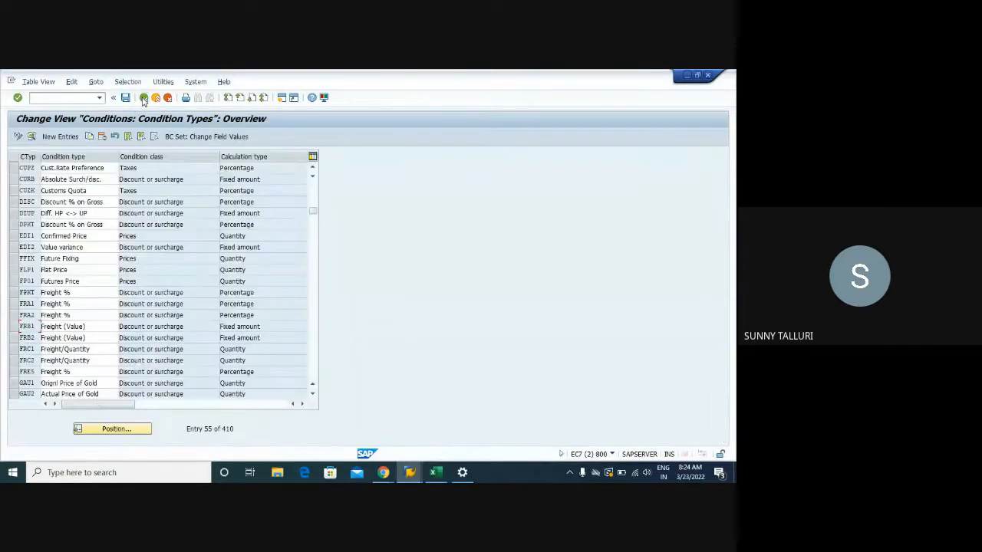
{"action": "double_click", "coordinate": [25, 326]}
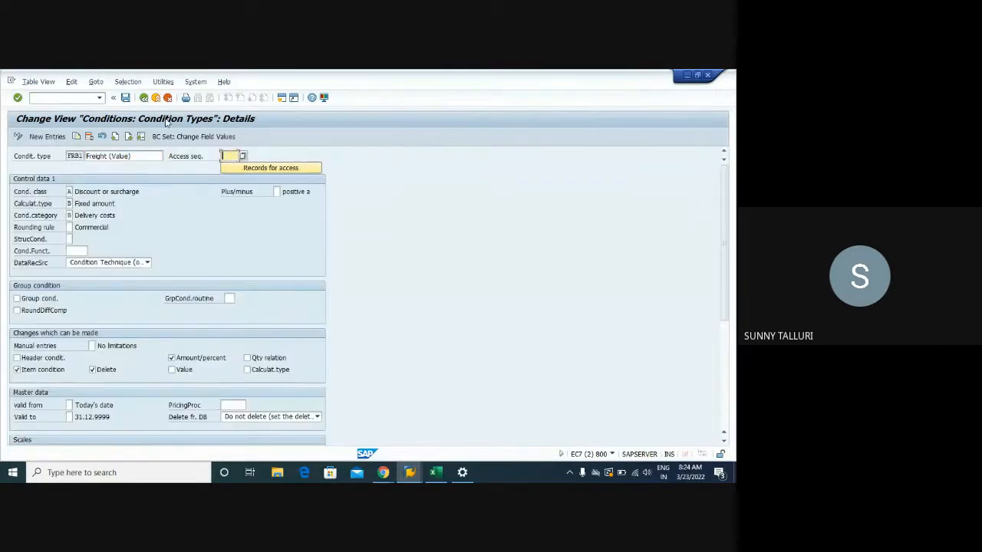
{"action": "left_click", "coordinate": [143, 97]}
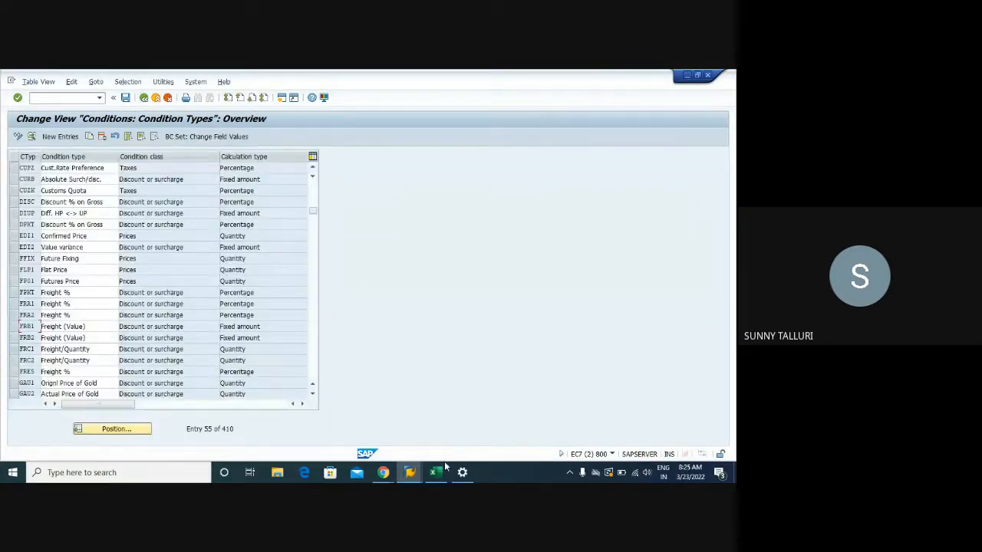
- In the standard purchase order session, enable editing, add freight condition FRB1 of 1 EUR to the DPC1009 item, and save the order
{"action": "mouse_move", "coordinate": [410, 472]}
{"action": "left_click", "coordinate": [680, 426]}
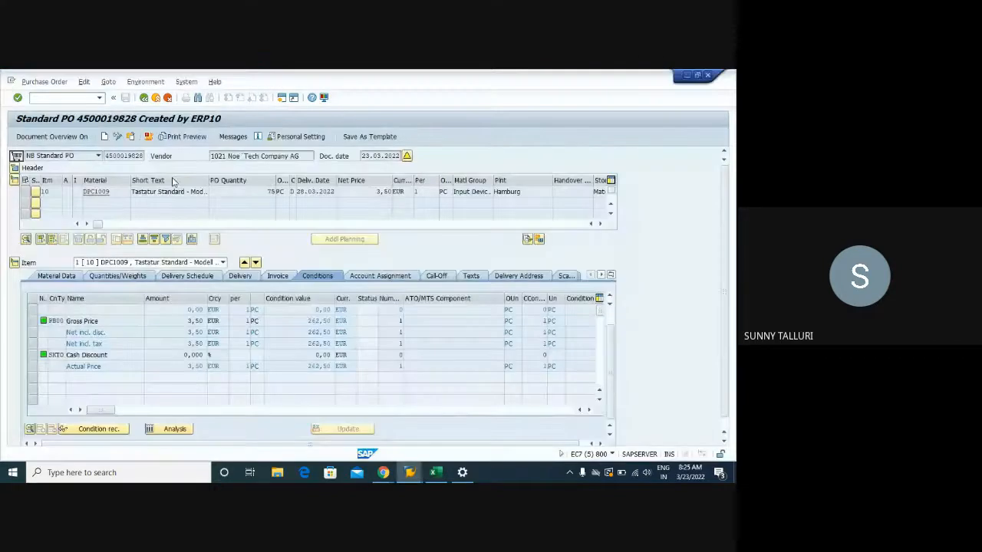
{"action": "left_click", "coordinate": [117, 137]}
{"action": "left_click", "coordinate": [16, 346]}
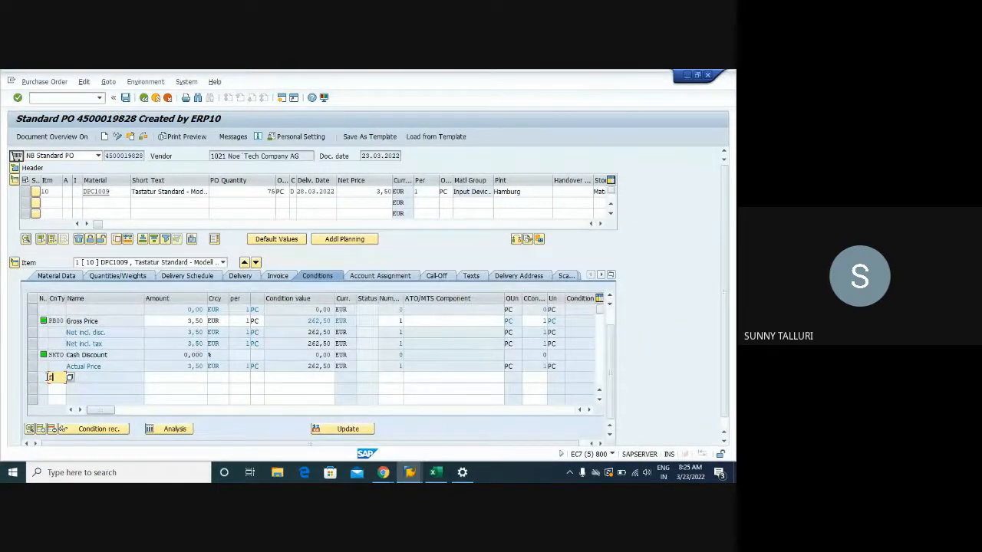
{"action": "key", "text": "Tab"}
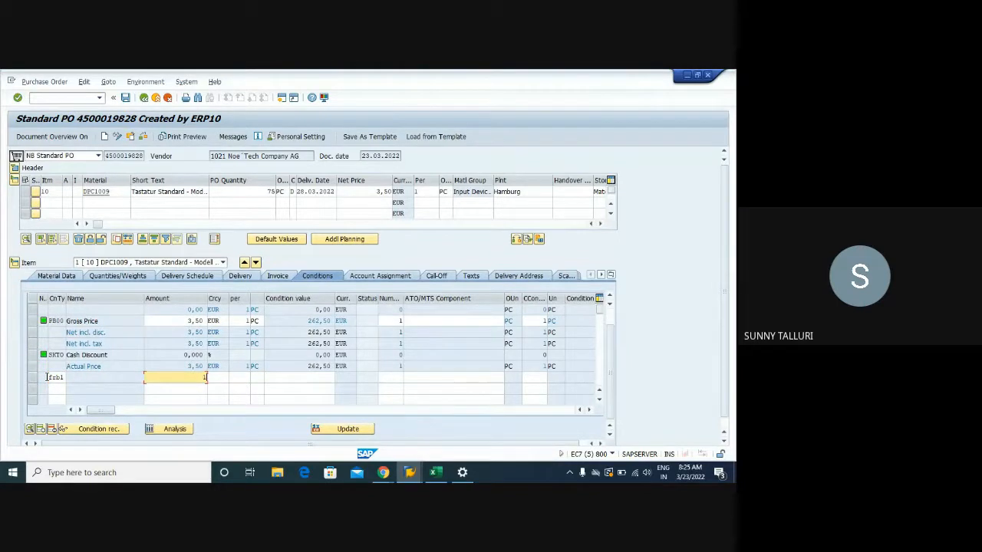
{"action": "key", "text": "Tab"}
{"action": "type", "text": "eur"}
{"action": "key", "text": "Return"}
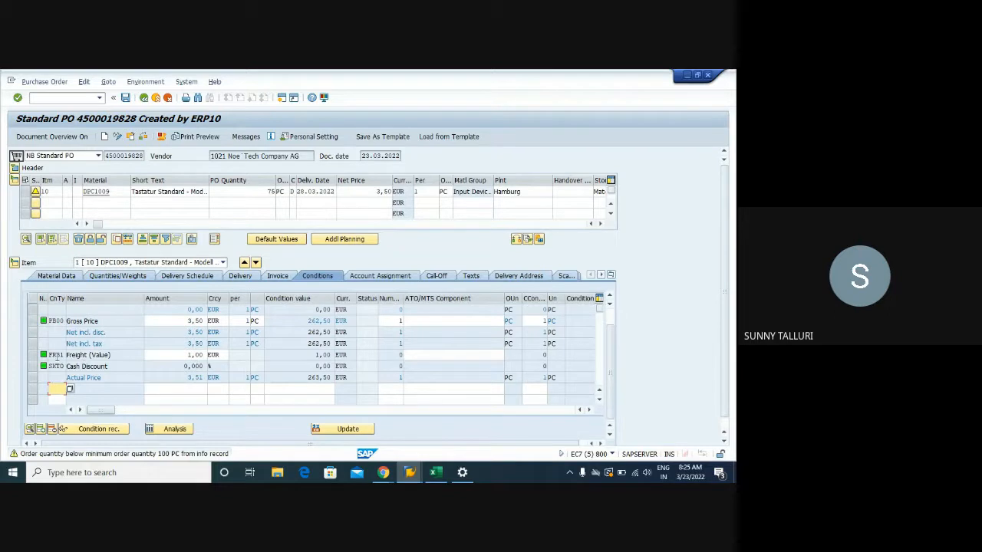
{"action": "key", "text": "Return"}
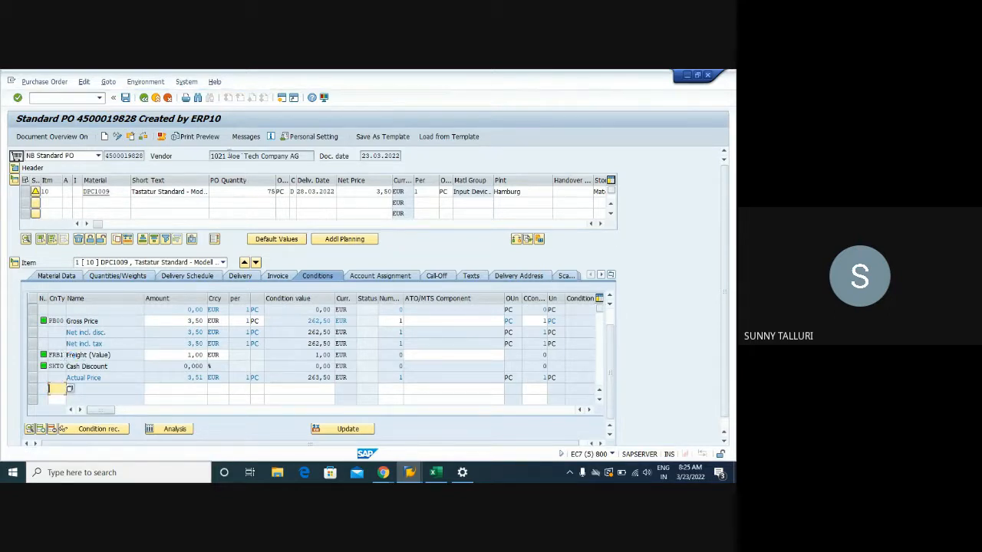
{"action": "left_click", "coordinate": [125, 97]}
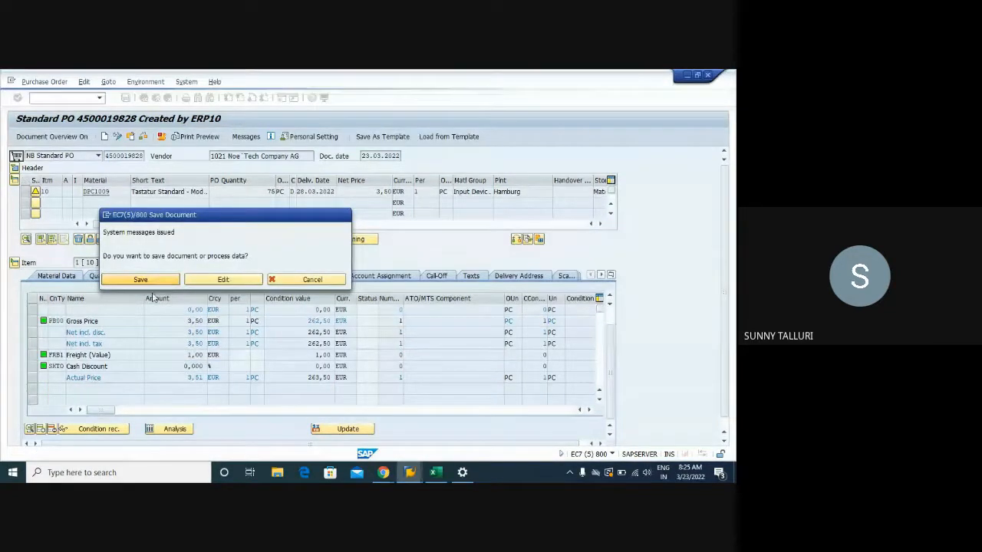
{"action": "left_click", "coordinate": [141, 279]}
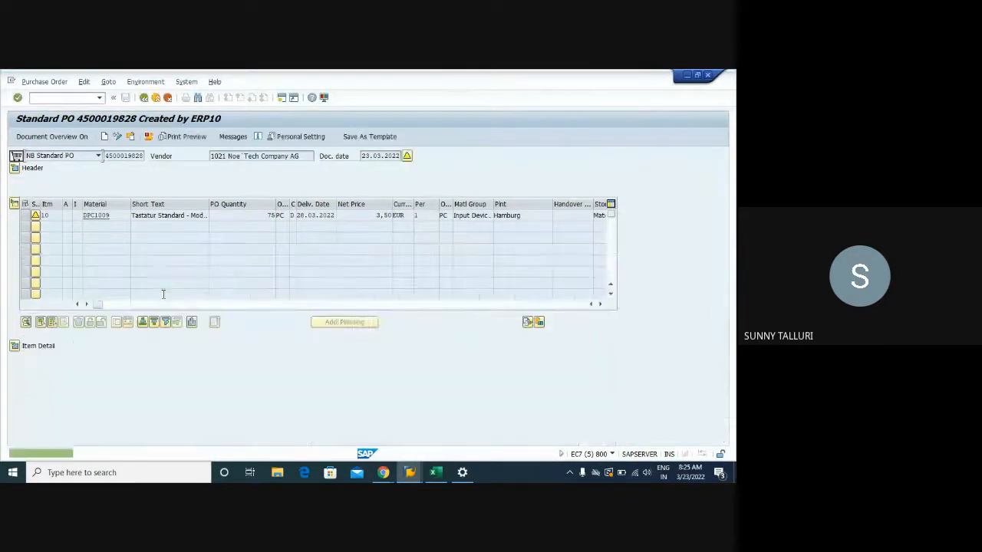
- Preview the purchase order printout, examine its item prices and net total, and return to the order
{"action": "left_click", "coordinate": [176, 137]}
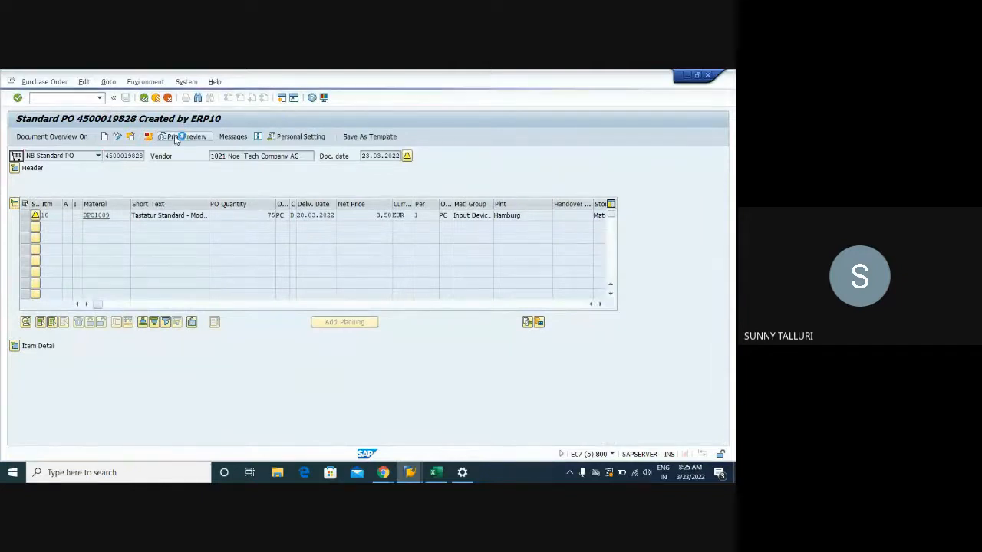
{"action": "scroll", "coordinate": [300, 322], "scroll_direction": "down", "scroll_amount": 5}
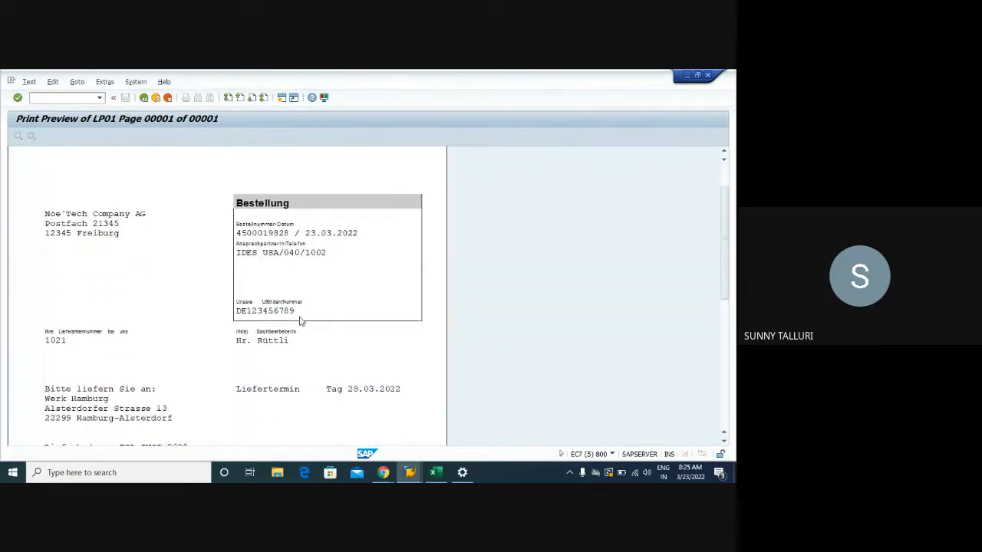
{"action": "scroll", "coordinate": [300, 321], "scroll_direction": "down", "scroll_amount": 3}
{"action": "scroll", "coordinate": [300, 322], "scroll_direction": "up", "scroll_amount": 3}
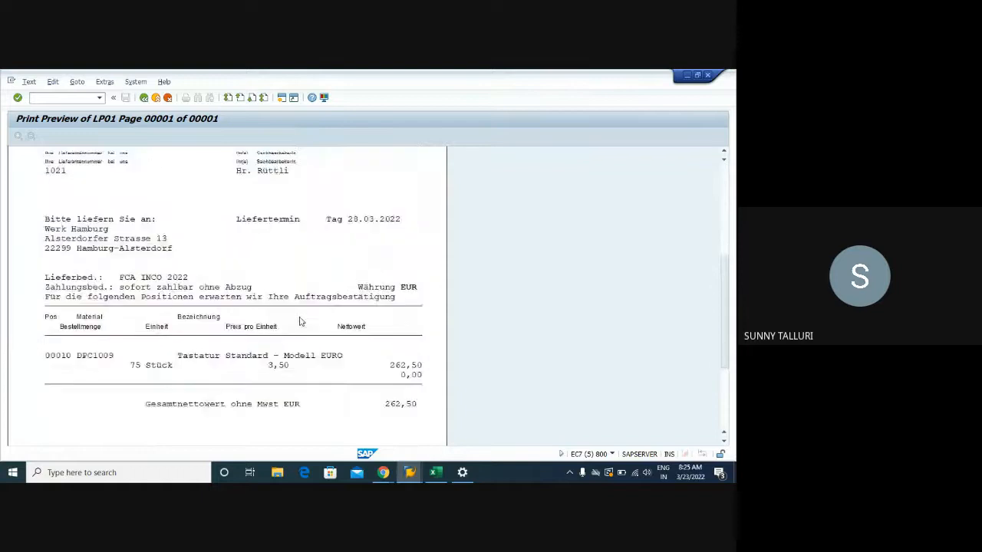
{"action": "scroll", "coordinate": [300, 321], "scroll_direction": "down", "scroll_amount": 3}
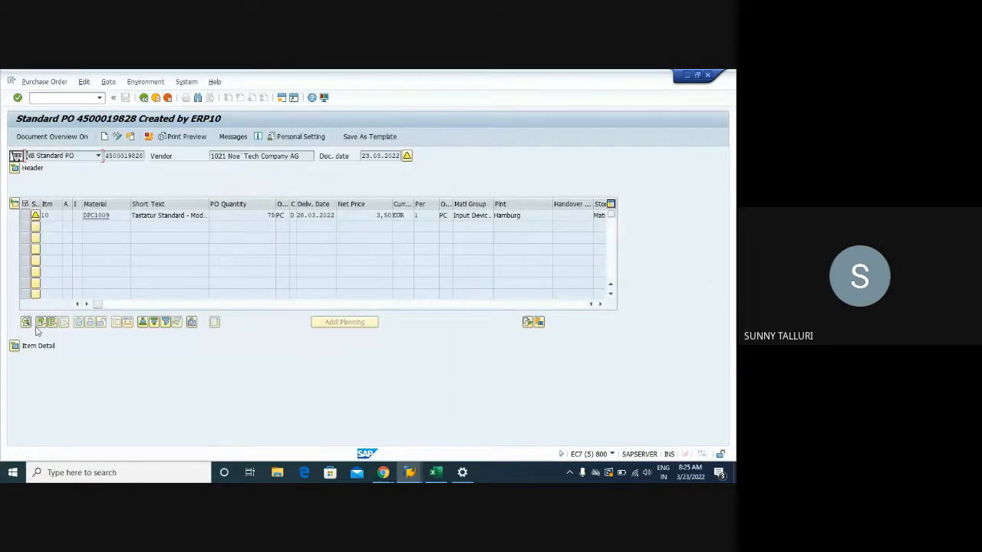
- Expand the order's item details and check the FRB1 Freight (Value) line in the pricing conditions
{"action": "left_click", "coordinate": [14, 346]}
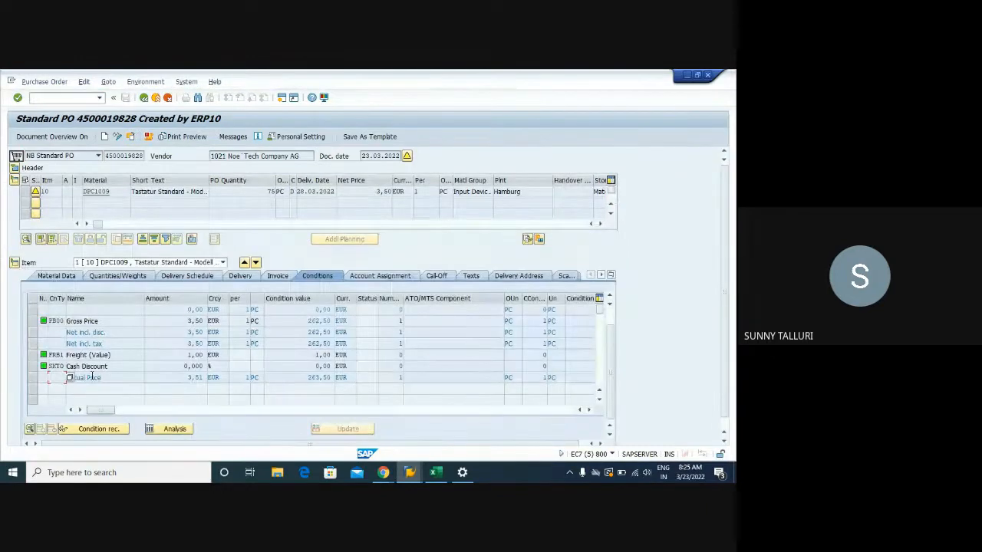
{"action": "left_click", "coordinate": [111, 354]}
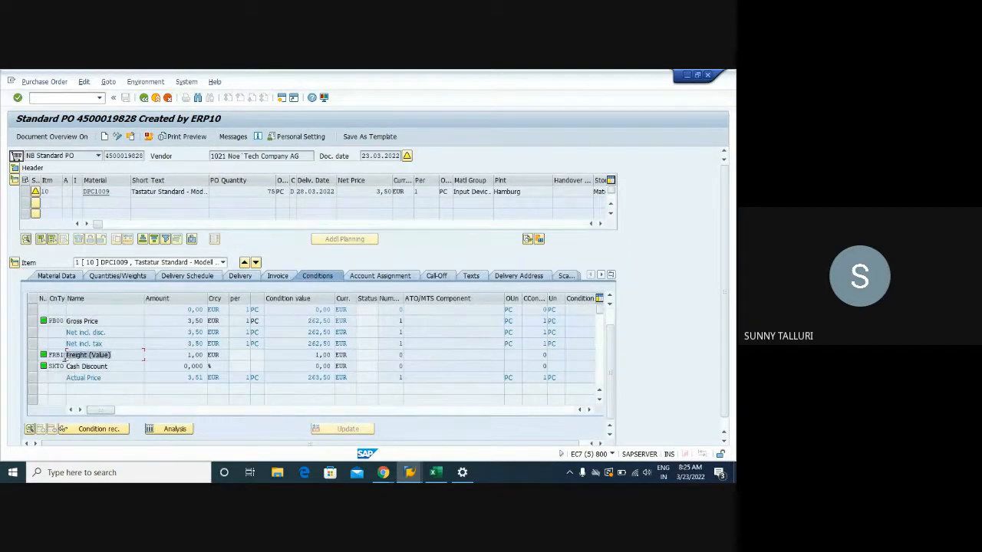
{"action": "left_click", "coordinate": [56, 354]}
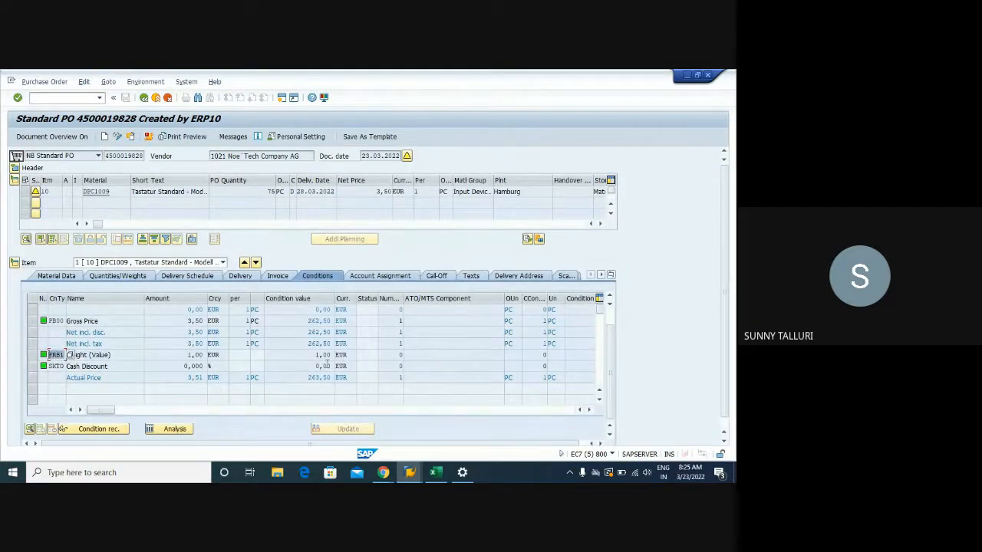
- Look at FRB1 in the condition types overview session, and return to the purchase order to check its freight amount
{"action": "left_click", "coordinate": [410, 473]}
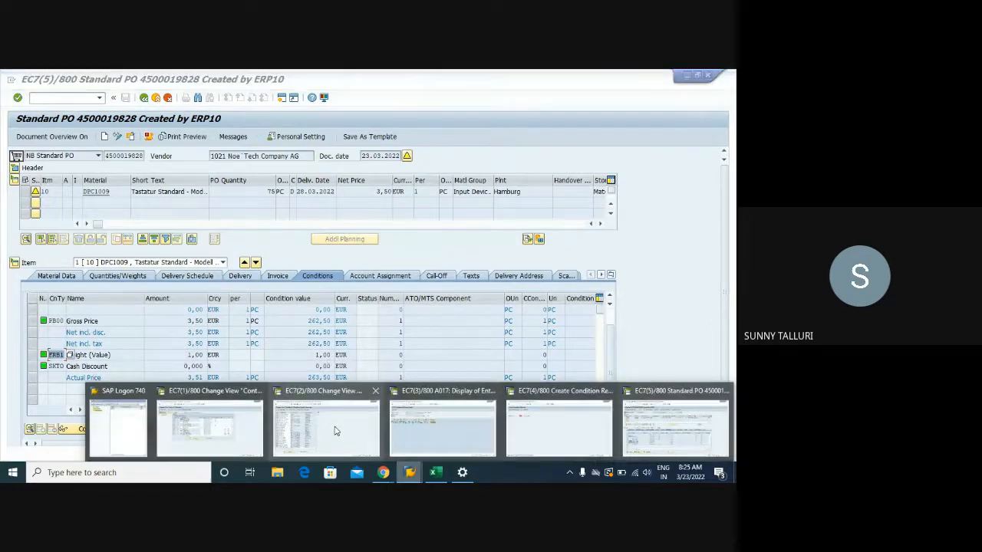
{"action": "left_click", "coordinate": [316, 432]}
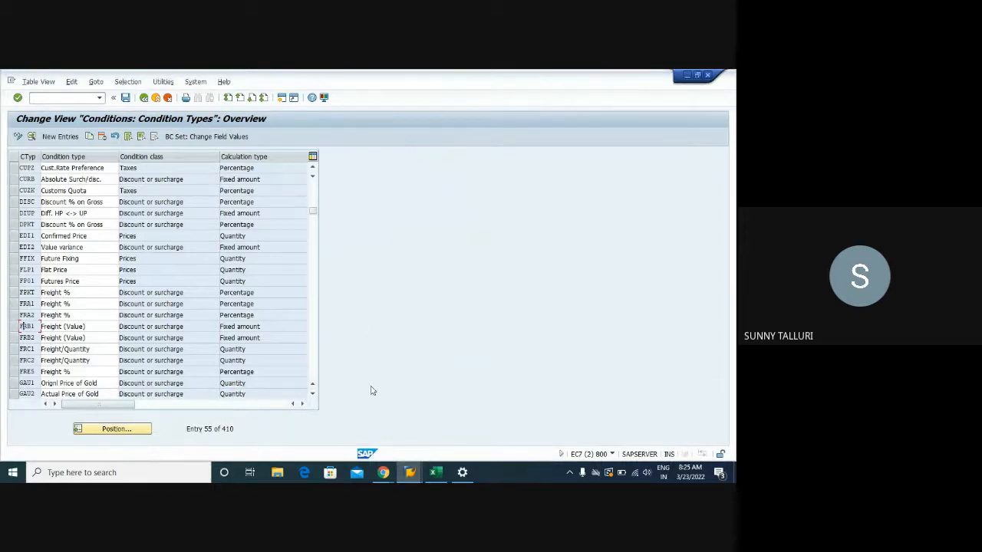
{"action": "left_click", "coordinate": [410, 473]}
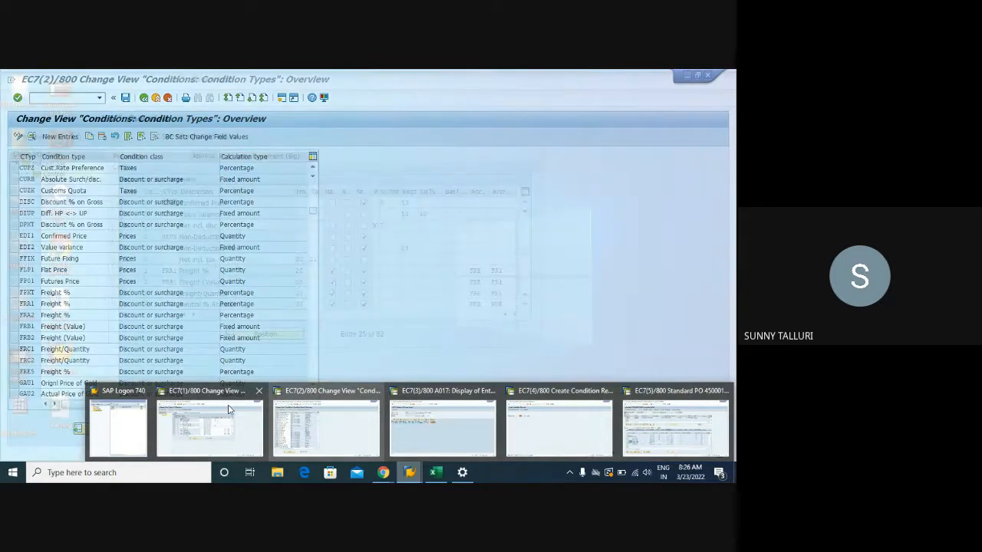
{"action": "mouse_move", "coordinate": [226, 410]}
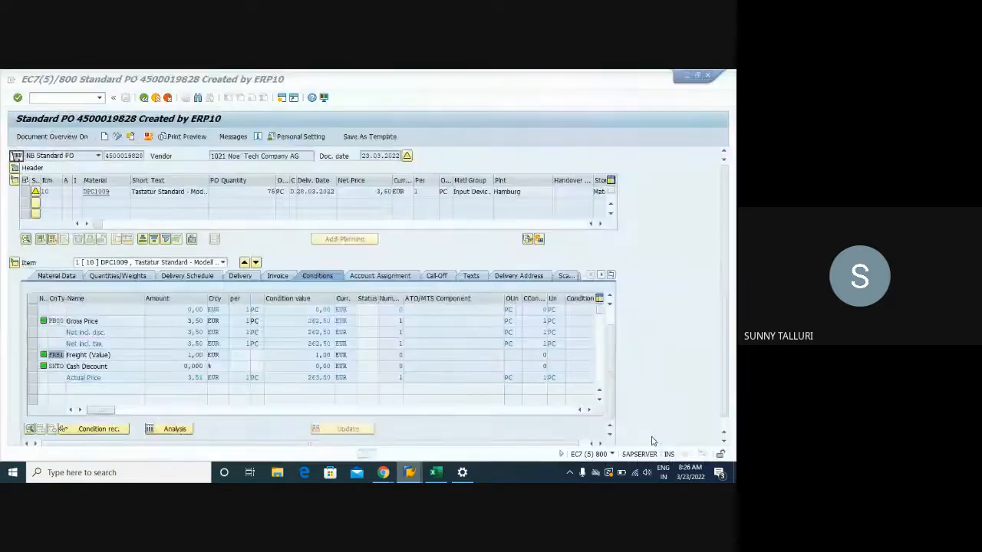
{"action": "left_click", "coordinate": [675, 426]}
{"action": "left_click", "coordinate": [86, 355]}
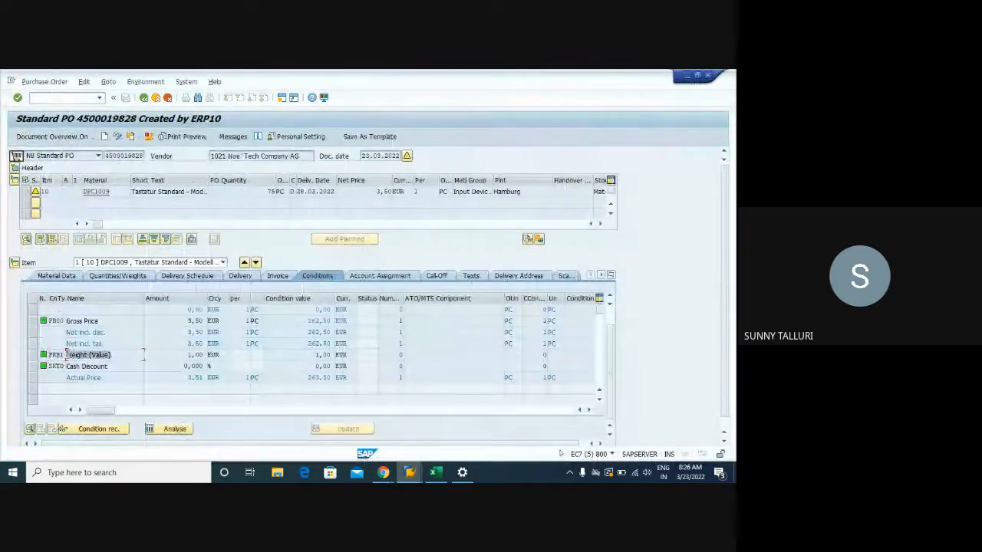
{"action": "left_click_drag", "start_coordinate": [205, 355], "coordinate": [182, 354]}
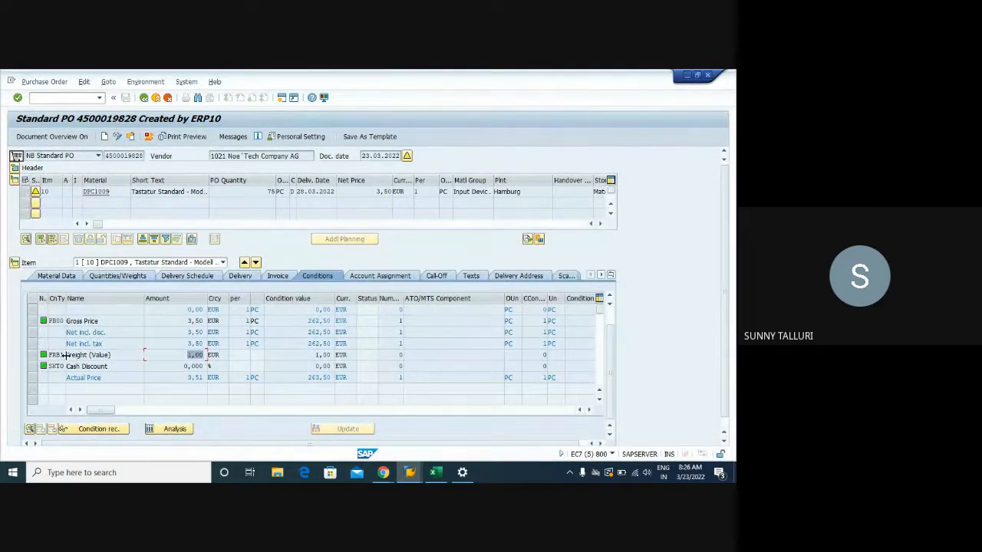
- Switch to the Create Condition Records session and try to open the key combinations for condition type FRB1
{"action": "mouse_move", "coordinate": [410, 472]}
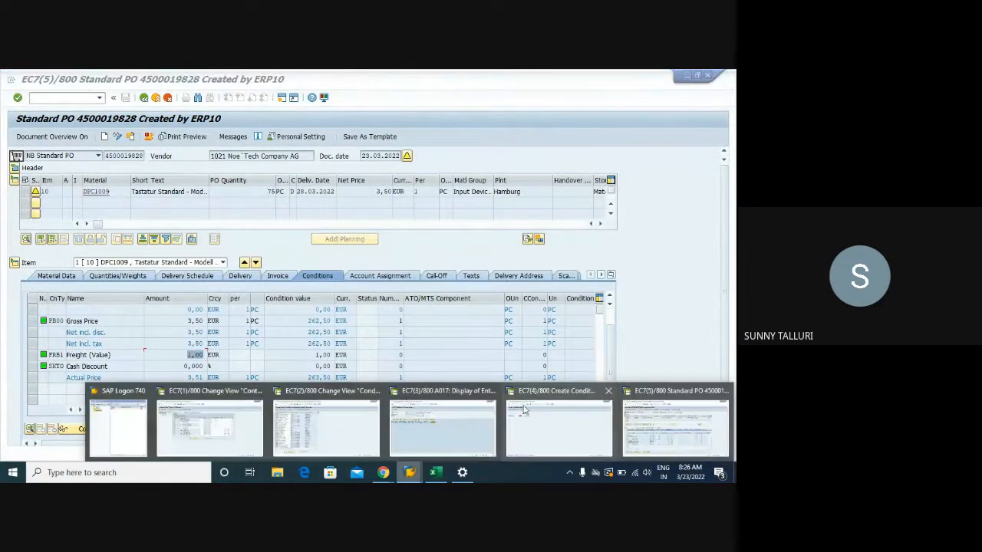
{"action": "left_click", "coordinate": [531, 414]}
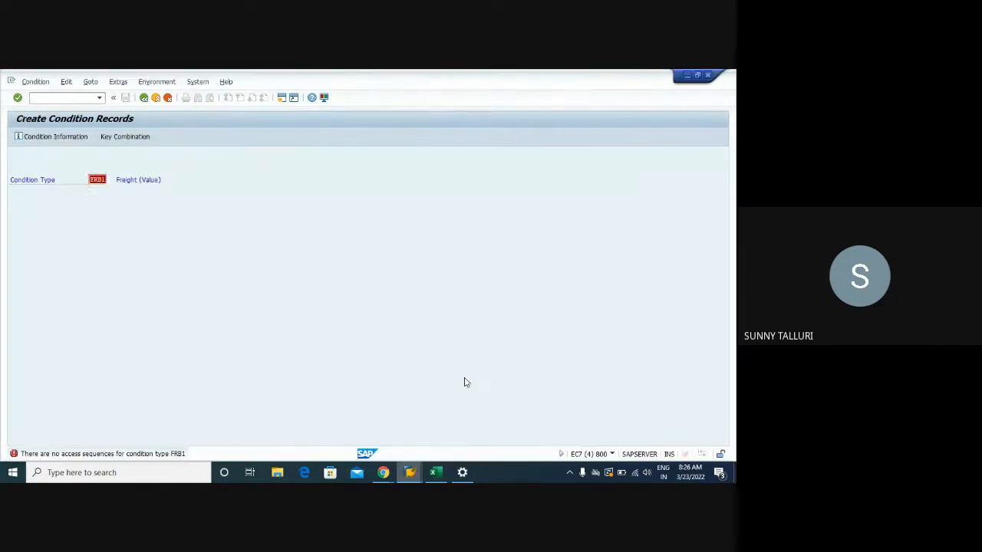
{"action": "left_click", "coordinate": [121, 141]}
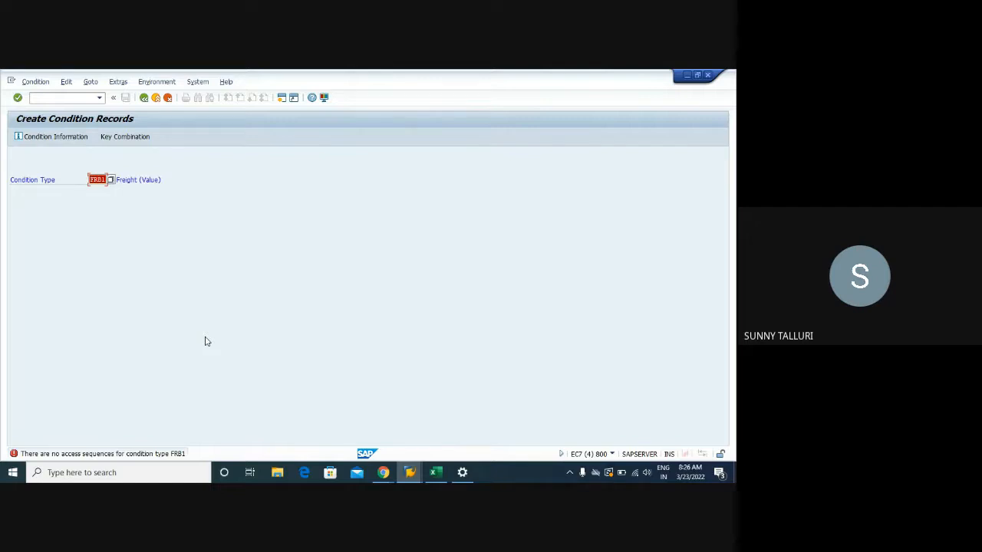
- Review the FRB1 freight line in the purchase order and the RM0000 procedure's control steps, and return to the Create Condition Records session
{"action": "left_click", "coordinate": [410, 472]}
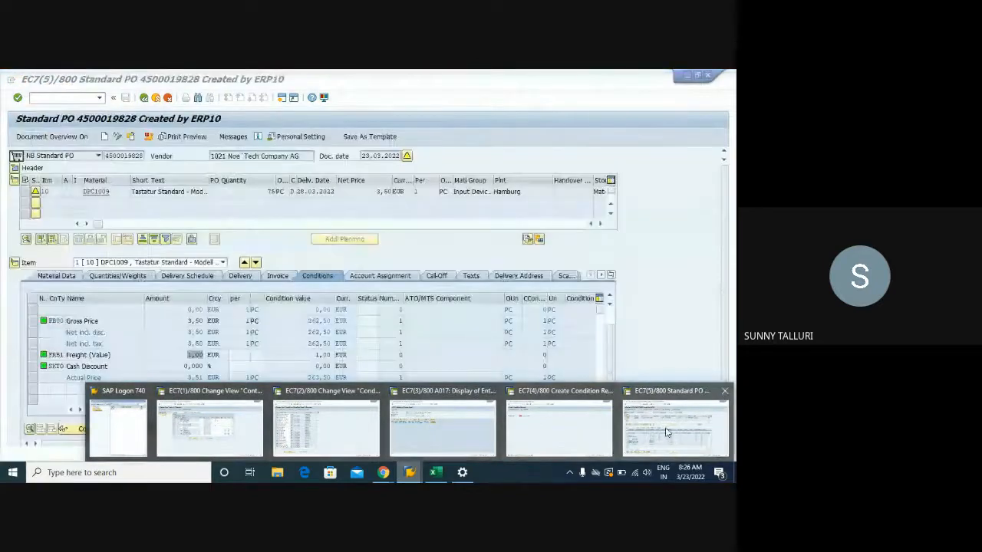
{"action": "left_click", "coordinate": [667, 432]}
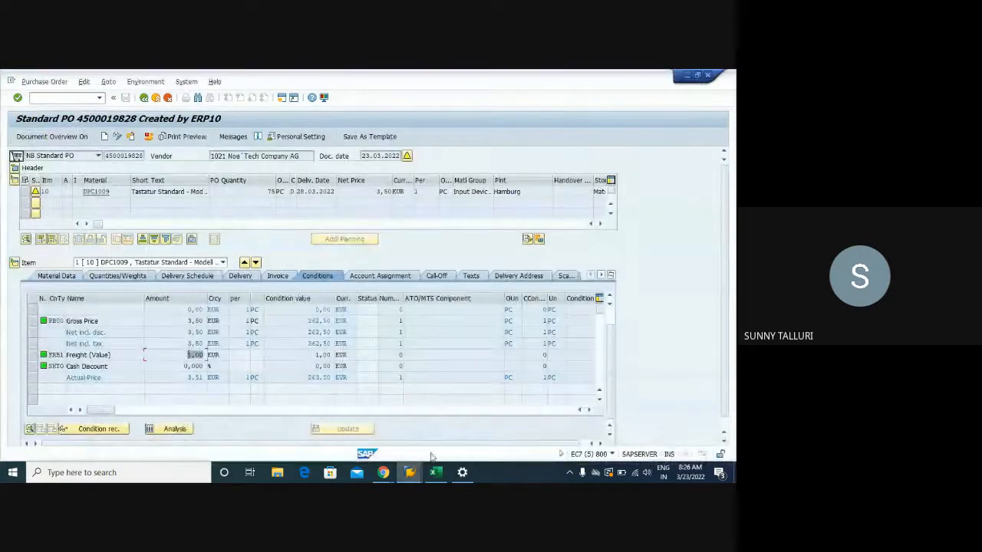
{"action": "left_click", "coordinate": [409, 472]}
{"action": "left_click", "coordinate": [182, 418]}
{"action": "left_click", "coordinate": [409, 472]}
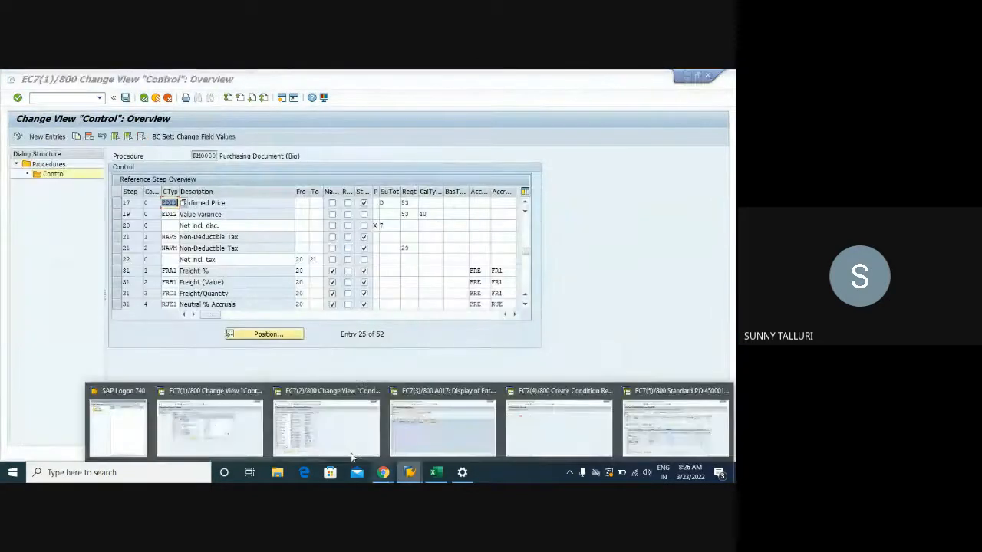
{"action": "left_click", "coordinate": [559, 428]}
- Open the info record display with transaction ME13 and enter vendor 1021 for material DPC1009
{"action": "left_click", "coordinate": [42, 104]}
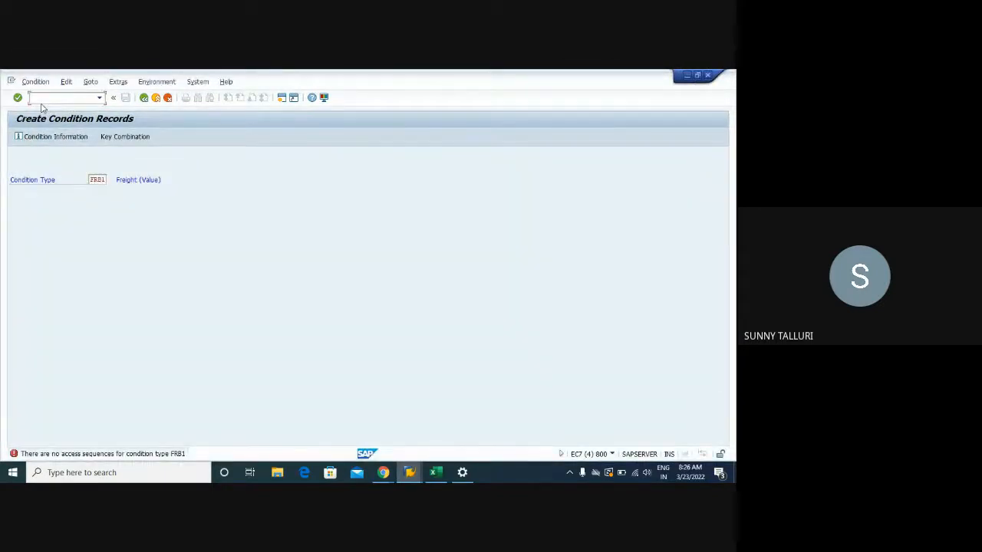
{"action": "type", "text": "/nme13"}
{"action": "key", "text": "Return"}
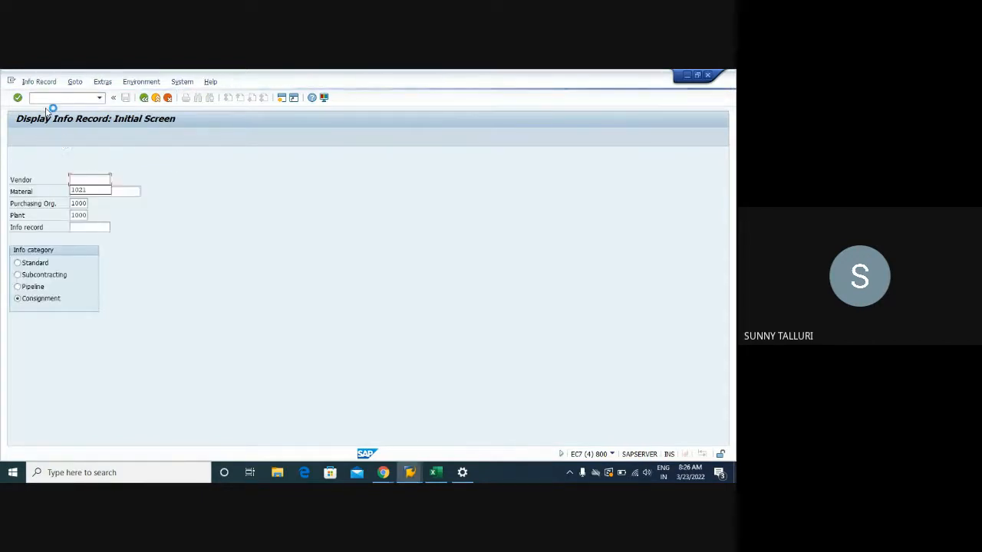
{"action": "left_click", "coordinate": [80, 191]}
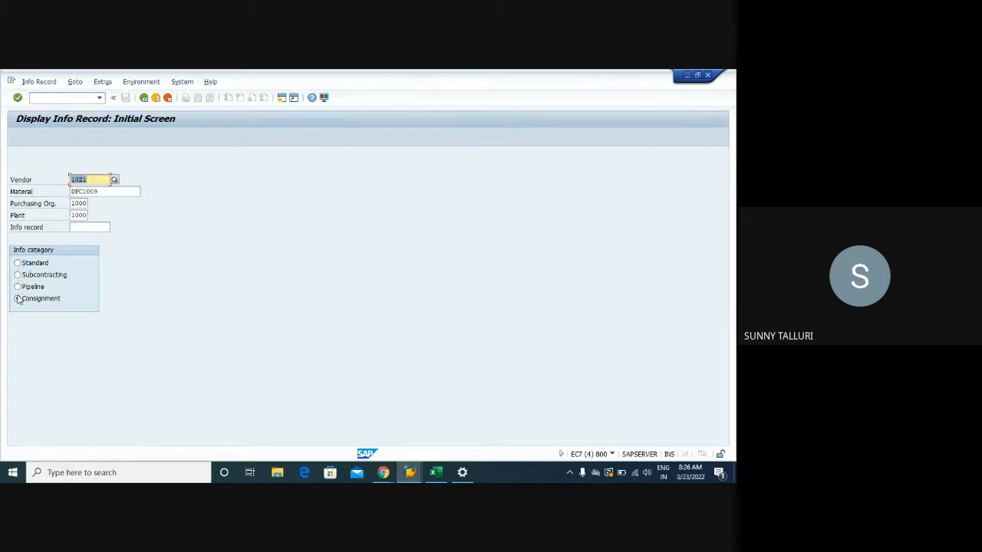
- Switch to flagging for deletion, flag the purchasing organization data of the Standard info record for plant 1000, and save
{"action": "left_click", "coordinate": [26, 82]}
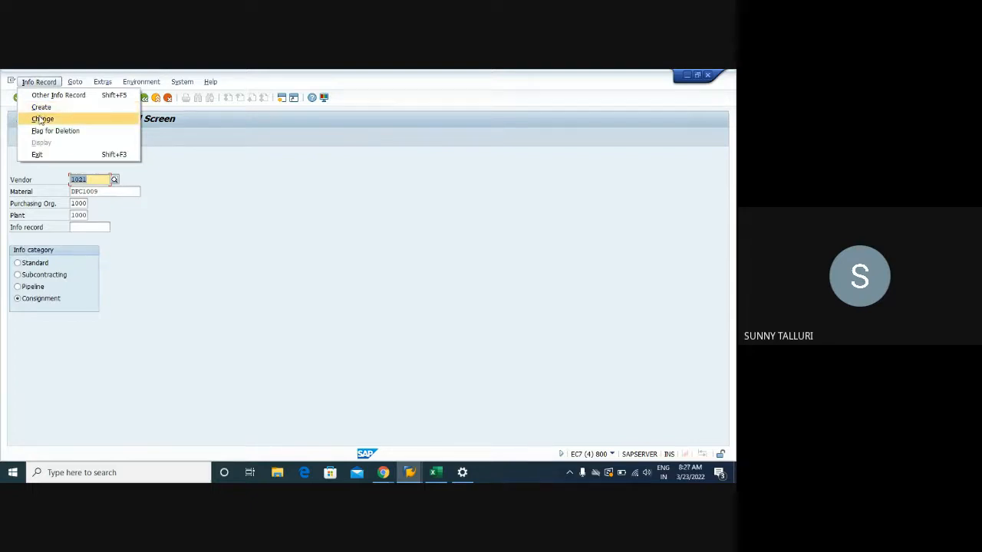
{"action": "left_click", "coordinate": [40, 132]}
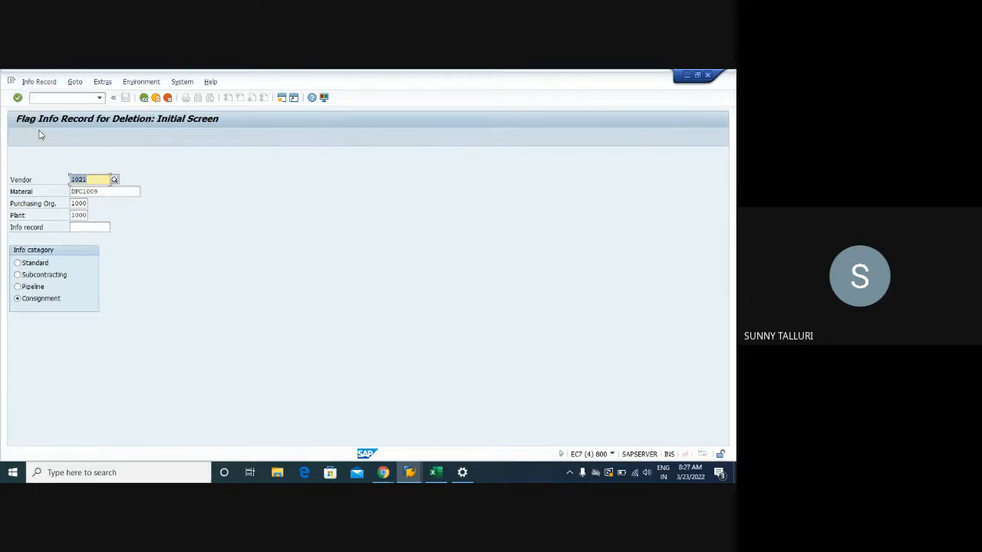
{"action": "left_click", "coordinate": [17, 262]}
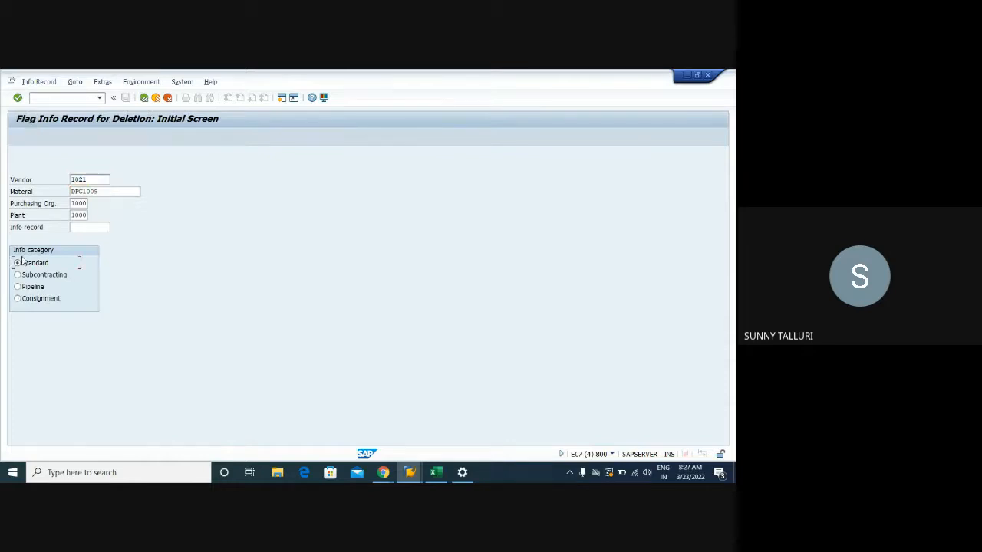
{"action": "key", "text": "Return"}
{"action": "left_click", "coordinate": [17, 252]}
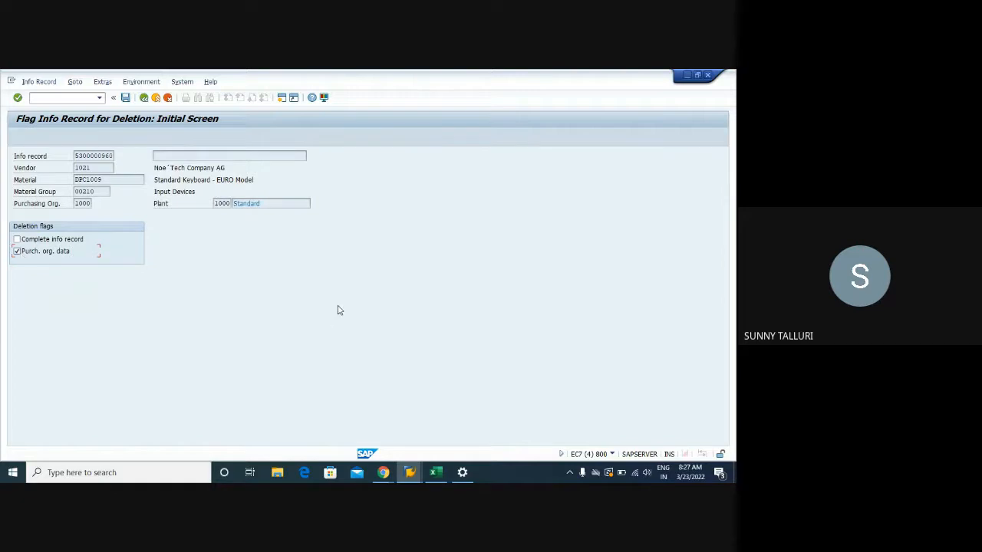
{"action": "left_click", "coordinate": [88, 203]}
{"action": "left_click_drag", "start_coordinate": [217, 204], "coordinate": [274, 207]}
{"action": "left_click", "coordinate": [272, 204]}
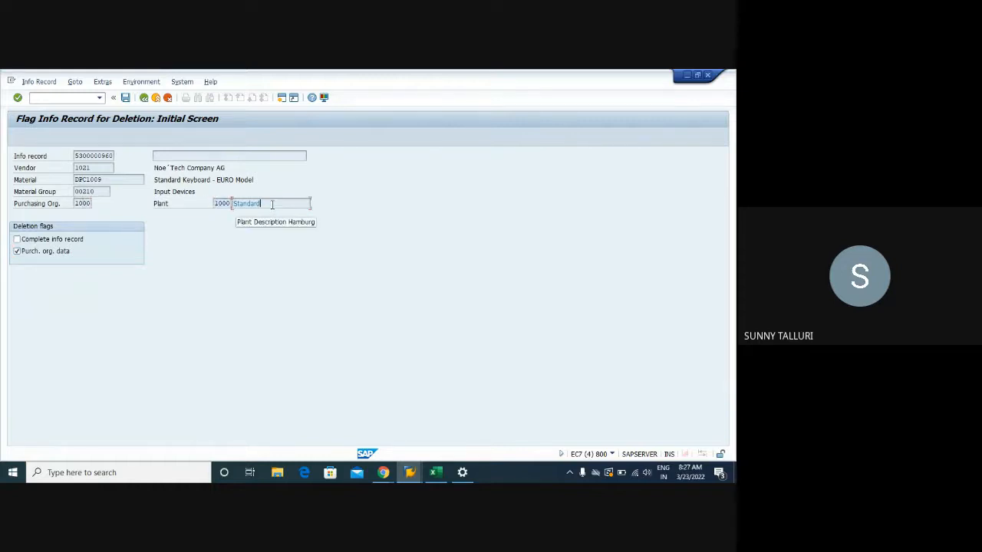
{"action": "double_click", "coordinate": [248, 204]}
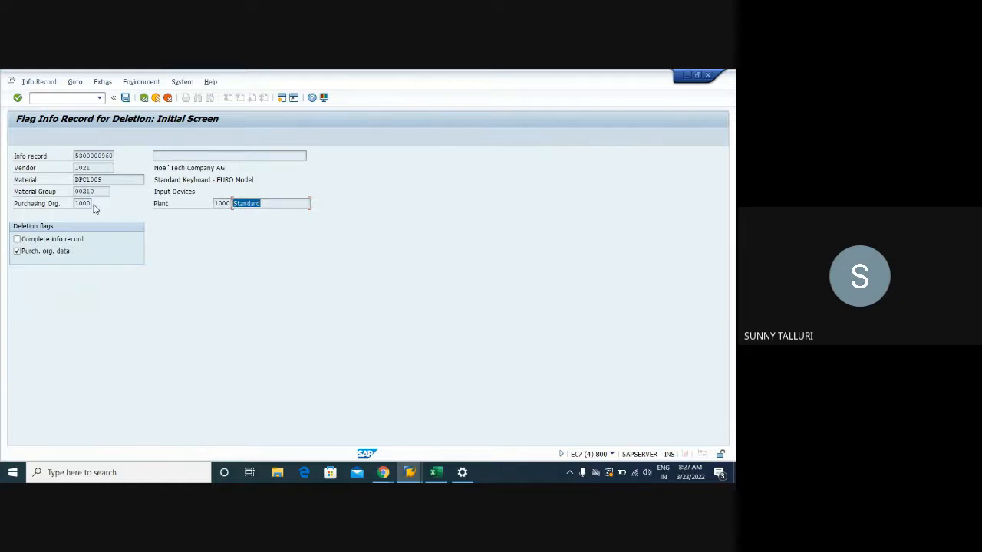
{"action": "left_click", "coordinate": [126, 98]}
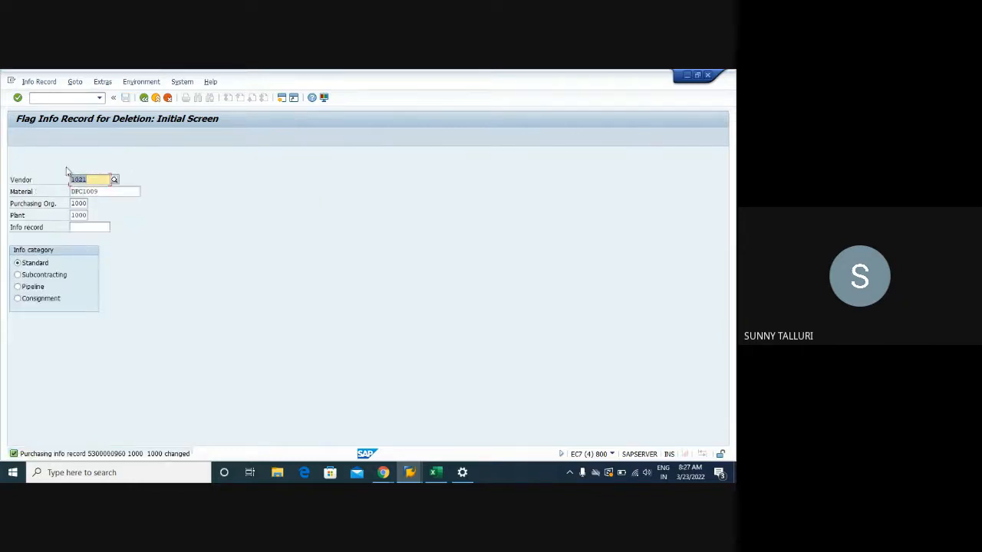
- Clear the plant, flag the info record's purchasing organization data for deletion at purchasing organization 1000 level, and save
{"action": "left_click", "coordinate": [80, 216]}
{"action": "double_click", "coordinate": [80, 216]}
{"action": "key", "text": "Delete"}
{"action": "key", "text": "Return"}
{"action": "left_click", "coordinate": [32, 252]}
{"action": "left_click", "coordinate": [126, 98]}
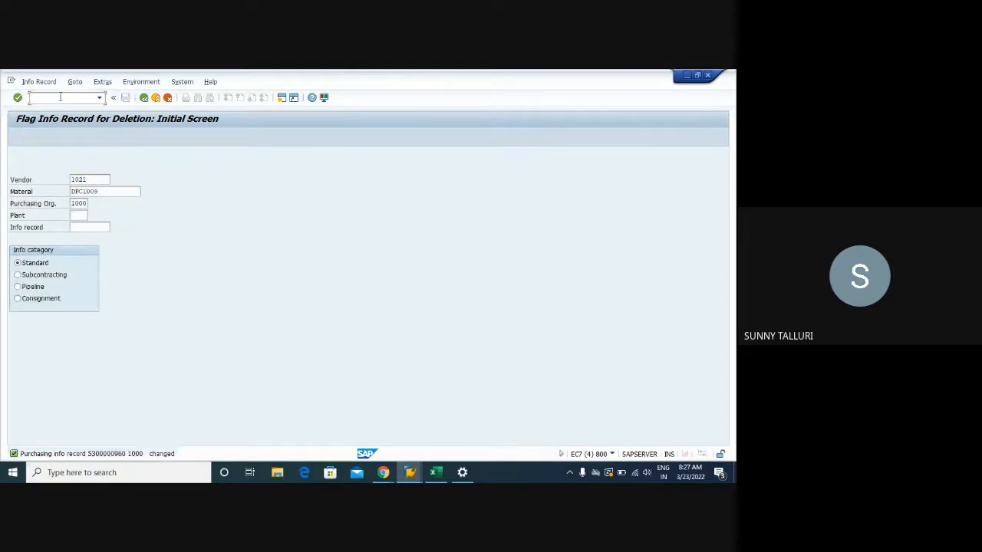
- Start a new standard purchase order for vendor 1021 with purchasing organization 1000, purchasing group 003 and company code 1000
{"action": "key", "text": "Return"}
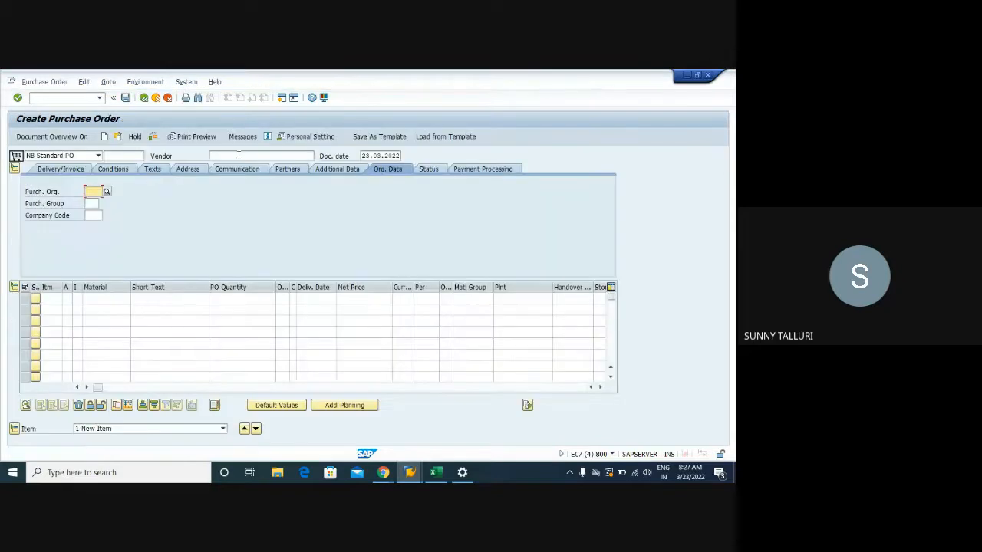
{"action": "left_click", "coordinate": [240, 156]}
{"action": "type", "text": "1021"}
{"action": "left_click", "coordinate": [100, 190]}
{"action": "left_click", "coordinate": [96, 202]}
{"action": "left_click", "coordinate": [94, 203]}
{"action": "left_click", "coordinate": [96, 214]}
{"action": "left_click", "coordinate": [95, 216]}
{"action": "left_click", "coordinate": [95, 227]}
- Add an order item for material DPC1009 with quantity 75 and plant 1000, and confirm the entries
{"action": "left_click", "coordinate": [105, 298]}
{"action": "left_click", "coordinate": [108, 310]}
{"action": "left_click", "coordinate": [264, 299]}
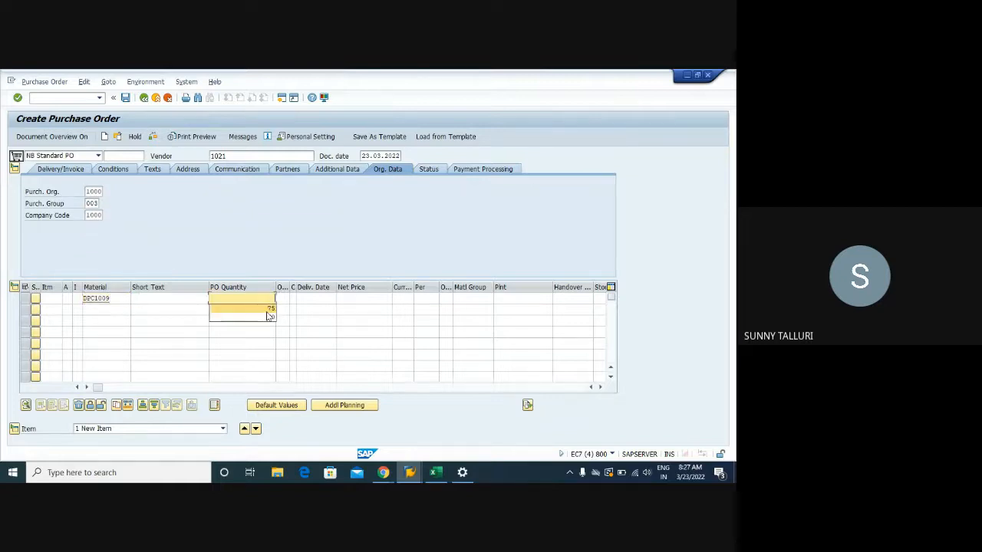
{"action": "left_click", "coordinate": [528, 301]}
{"action": "left_click", "coordinate": [518, 310]}
{"action": "key", "text": "Tab"}
{"action": "key", "text": "Tab"}
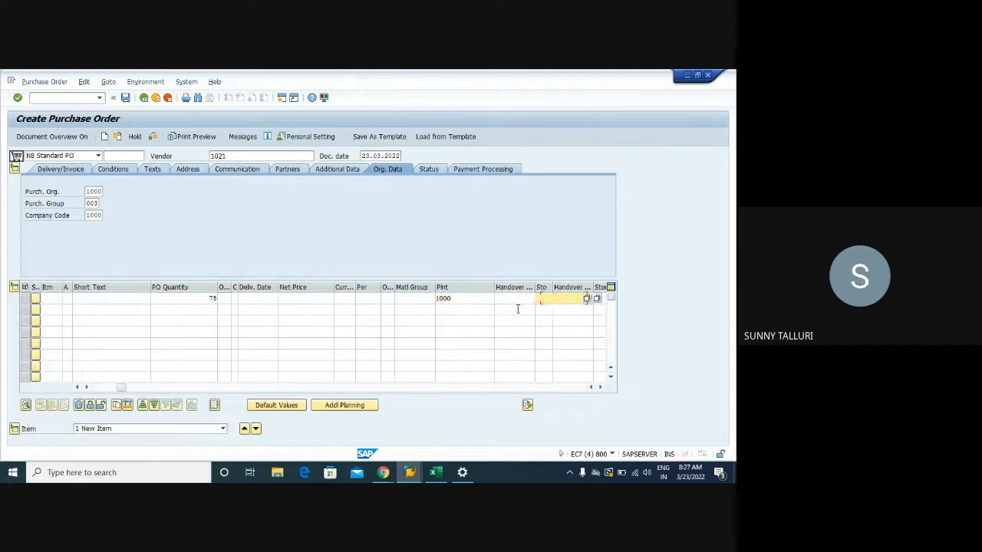
{"action": "left_click", "coordinate": [564, 306]}
{"action": "key", "text": "Return"}
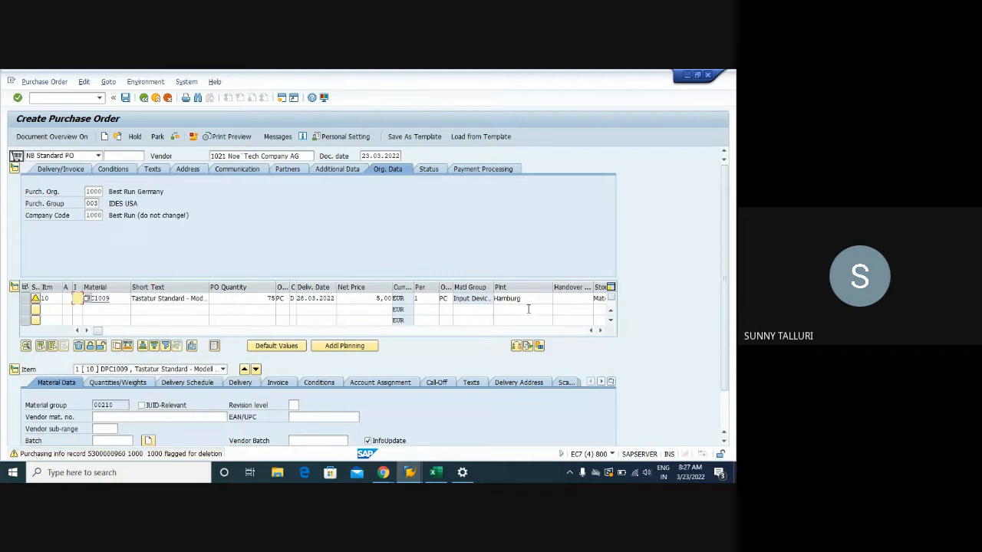
- Check the item's net price and the PB00 Gross Price line in its pricing conditions
{"action": "left_click", "coordinate": [377, 298]}
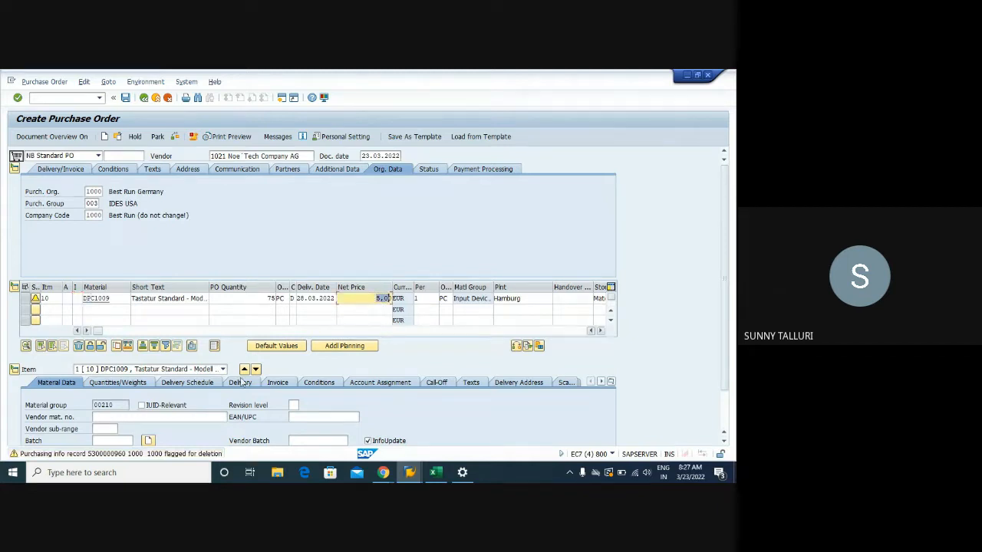
{"action": "left_click", "coordinate": [318, 382]}
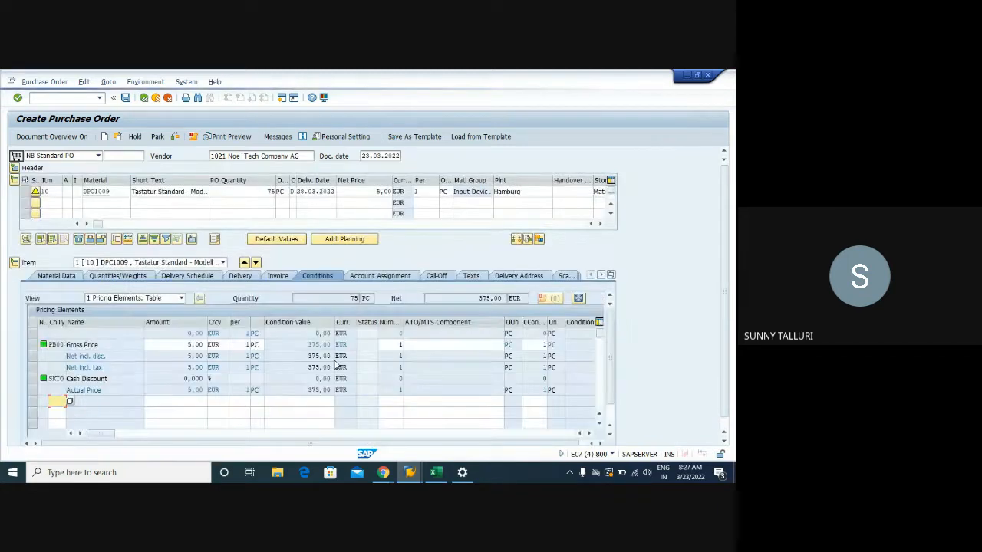
{"action": "left_click", "coordinate": [33, 346]}
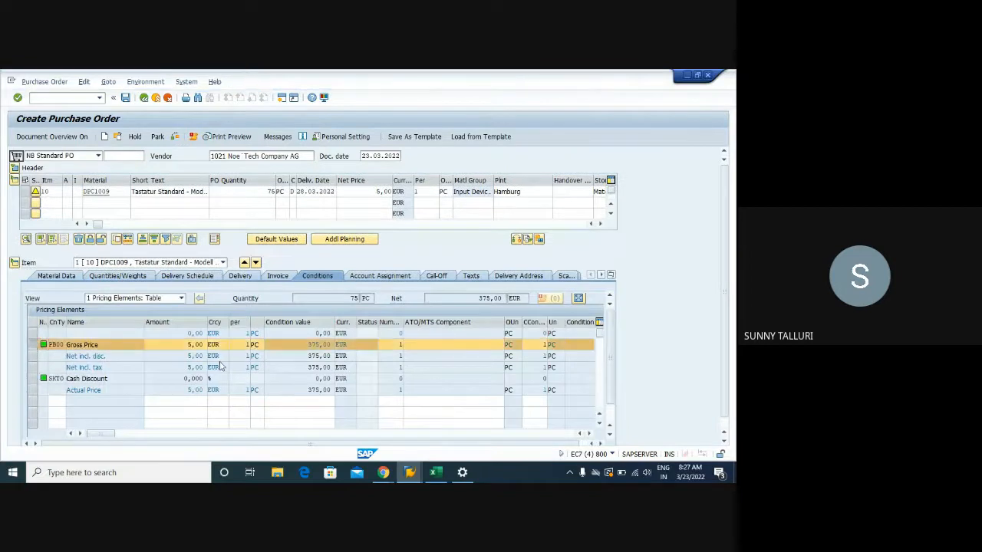
- Open the item's pricing analysis and expand PB00 and its access 035 Material Info Record to inspect the condition record found
{"action": "scroll", "coordinate": [575, 375], "scroll_direction": "down", "scroll_amount": 1}
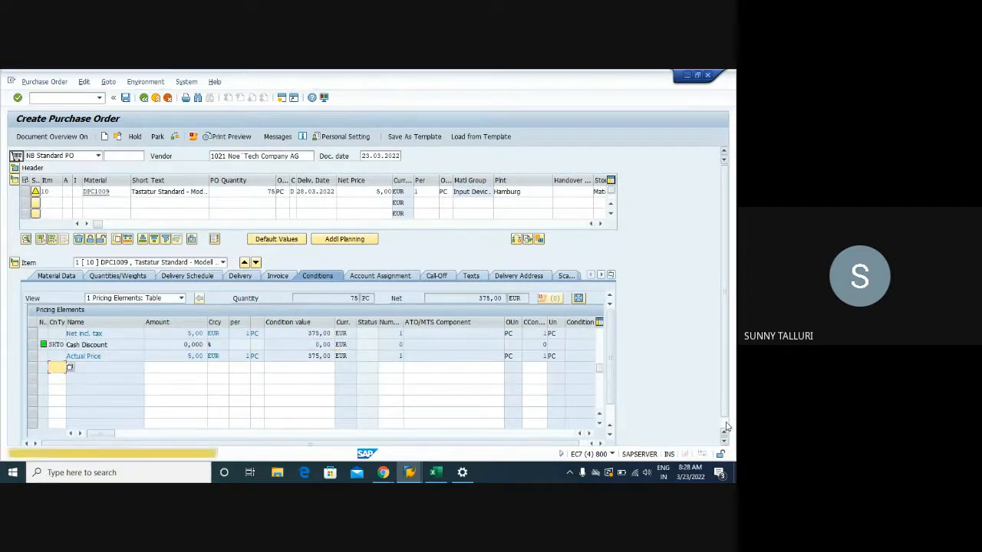
{"action": "left_click", "coordinate": [724, 440]}
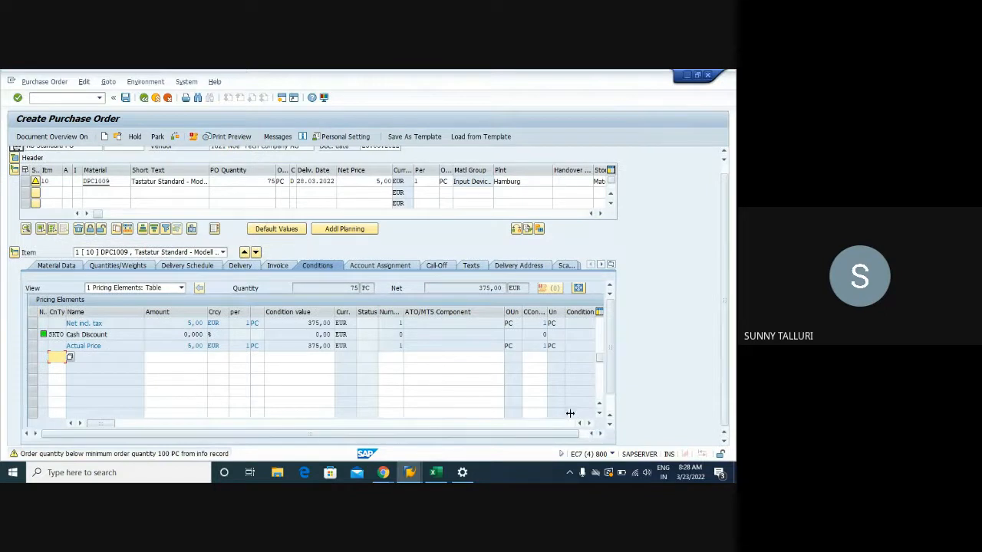
{"action": "scroll", "coordinate": [609, 410], "scroll_direction": "down", "scroll_amount": 1}
{"action": "left_click", "coordinate": [184, 420]}
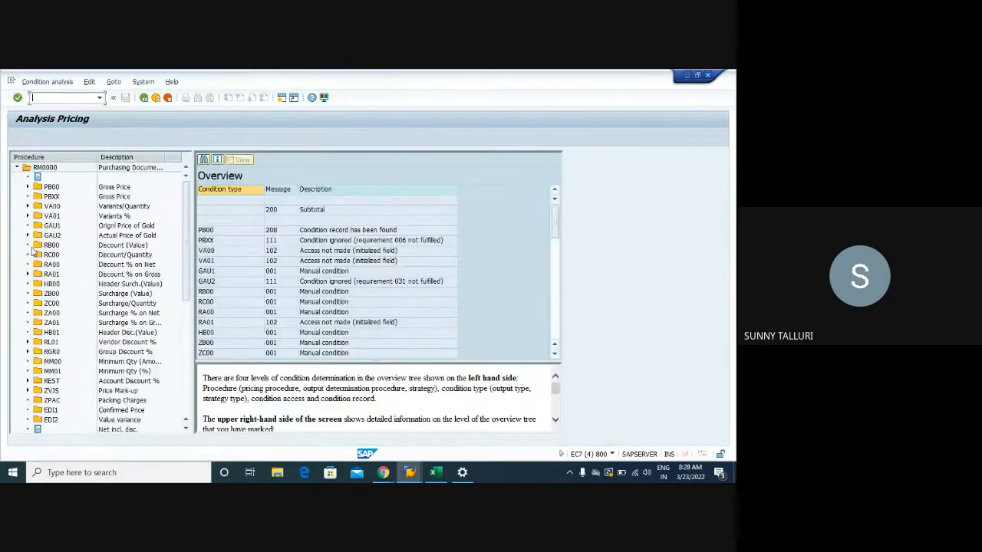
{"action": "left_click", "coordinate": [28, 187]}
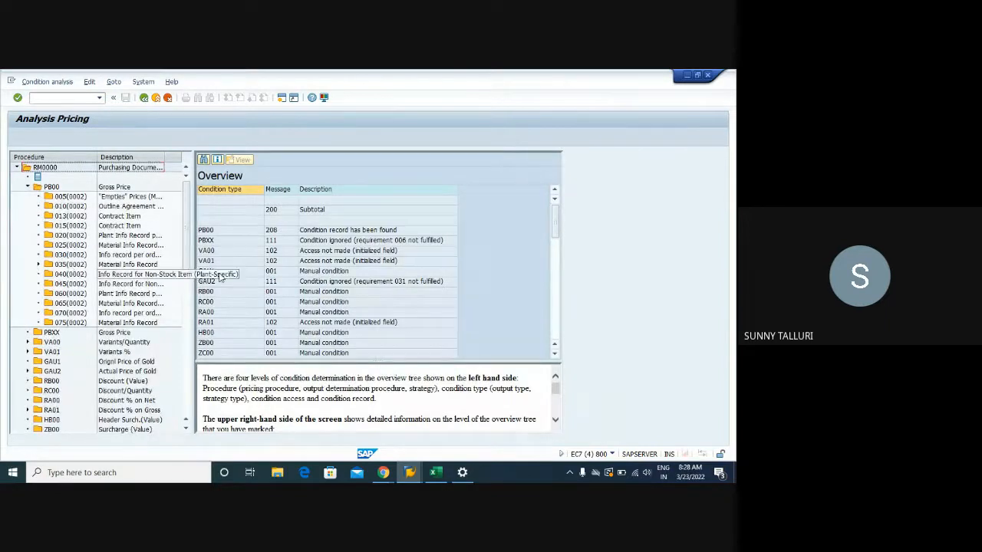
{"action": "left_click_drag", "start_coordinate": [192, 284], "coordinate": [276, 283]}
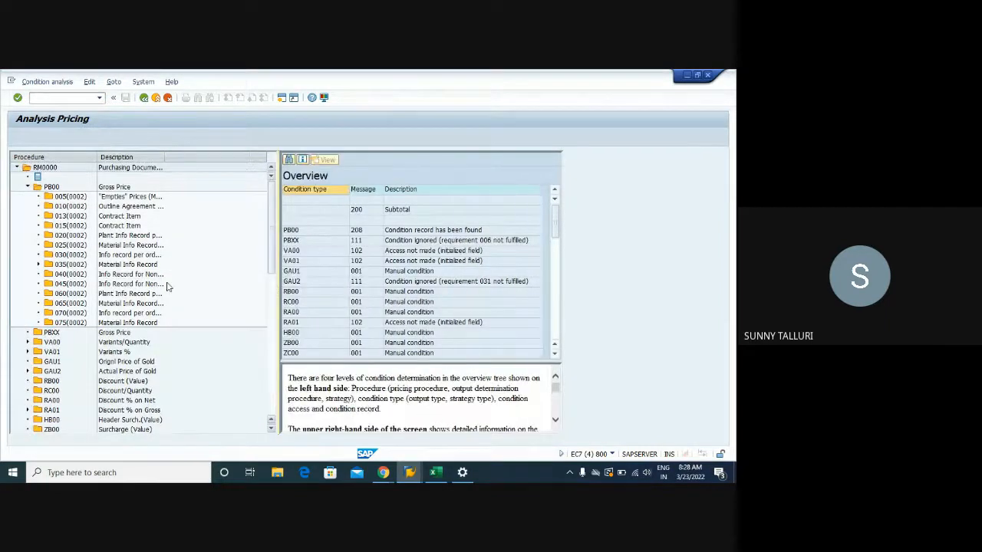
{"action": "left_click", "coordinate": [38, 264]}
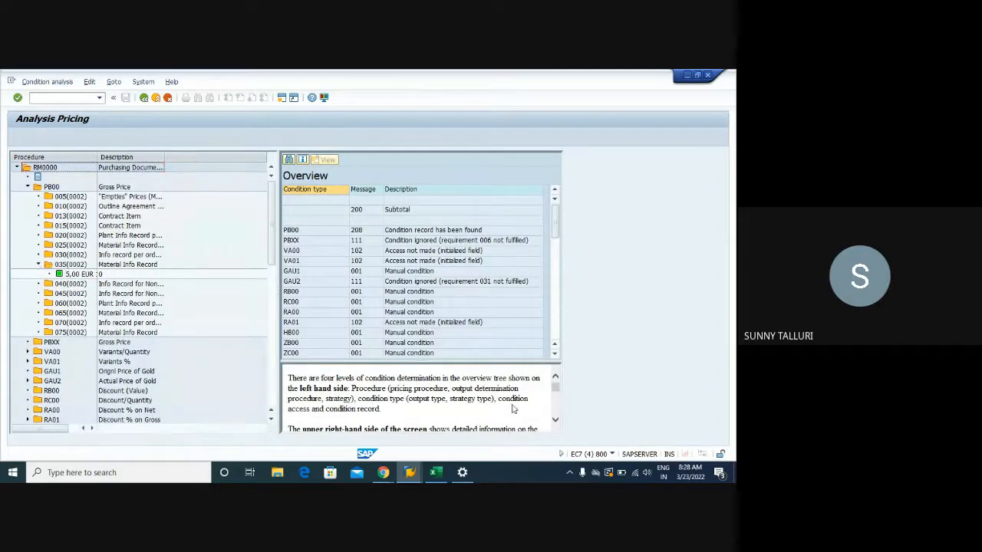
- Switch to the A017 entries session and open info record deletion flagging with transaction ME15
{"action": "mouse_move", "coordinate": [410, 471]}
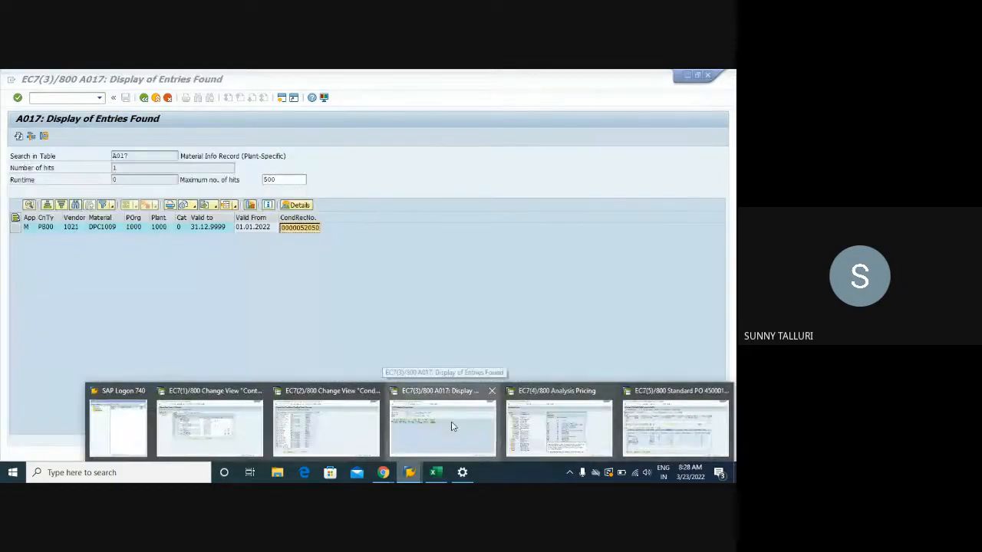
{"action": "left_click", "coordinate": [451, 426]}
{"action": "left_click", "coordinate": [49, 96]}
{"action": "type", "text": "/nme15"}
{"action": "key", "text": "Return"}
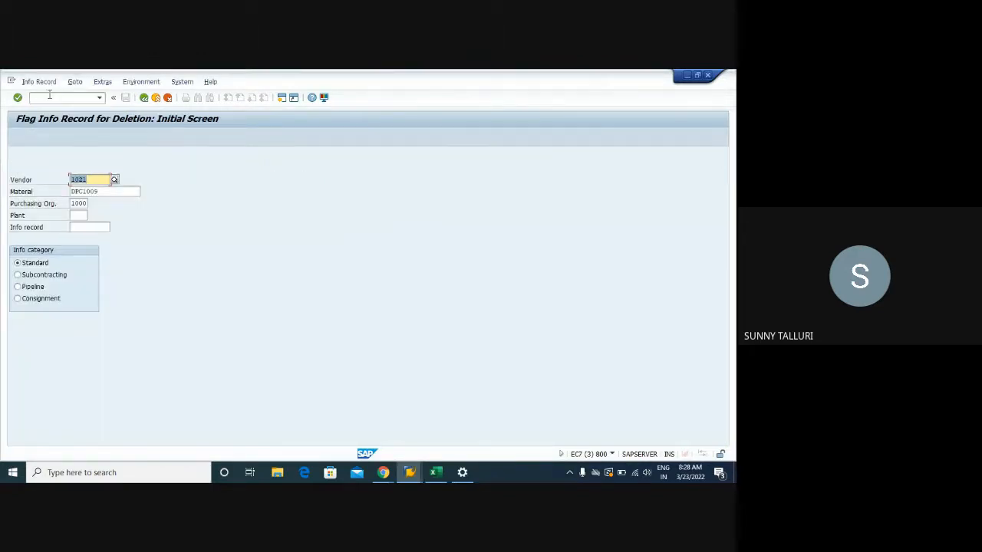
- Flag the complete info record of vendor 1021 and material DPC1009 for deletion, with no plant specified, and save
{"action": "left_click", "coordinate": [74, 217]}
{"action": "key", "text": "Return"}
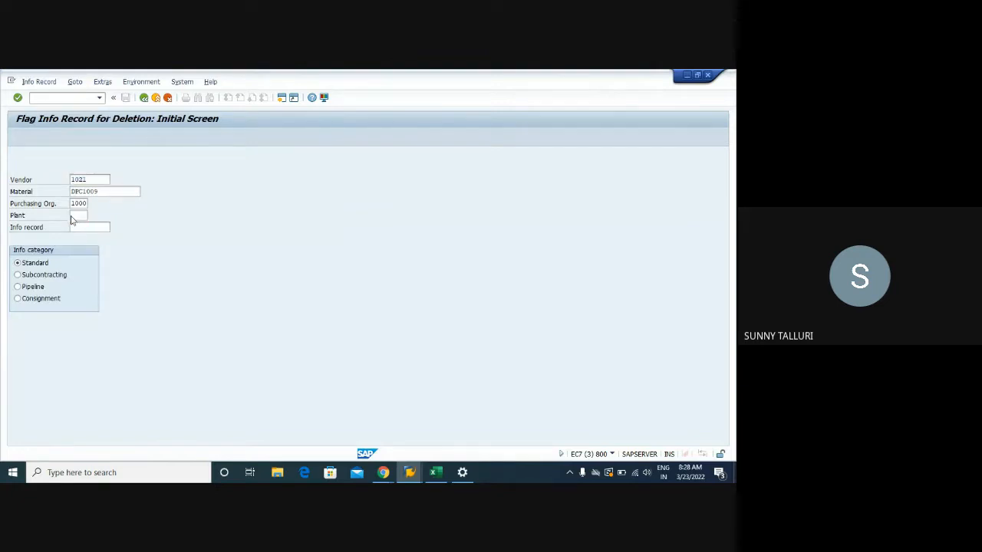
{"action": "left_click", "coordinate": [125, 98]}
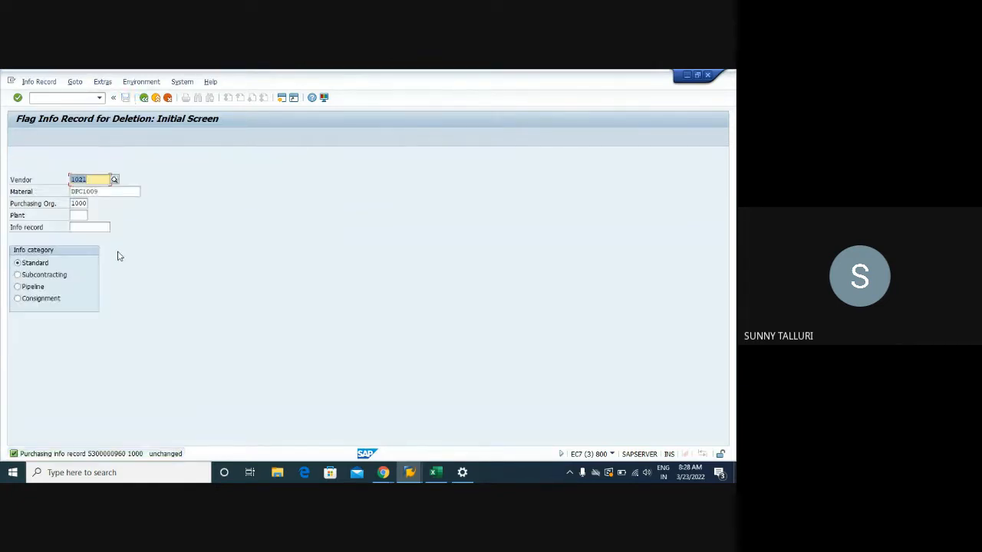
{"action": "key", "text": "Return"}
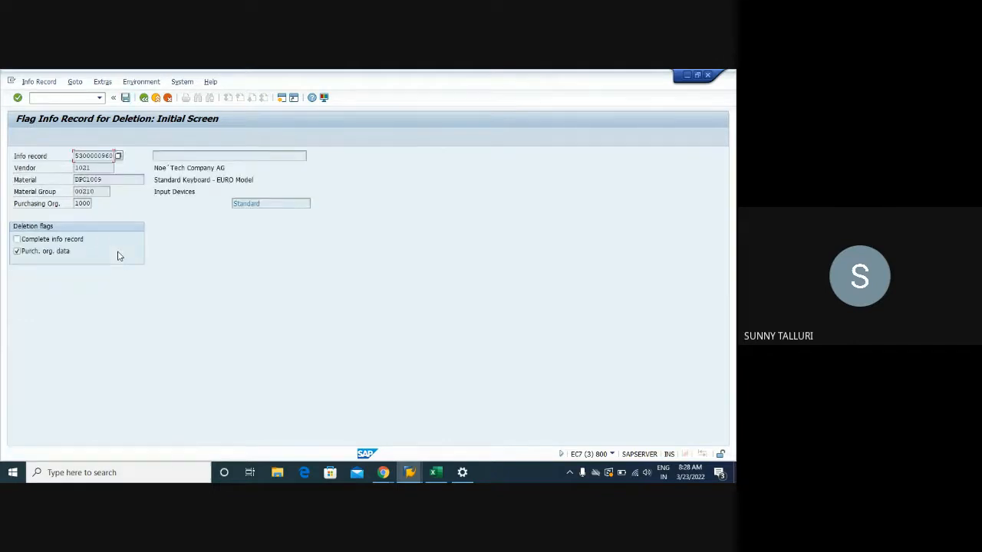
{"action": "left_click", "coordinate": [17, 239]}
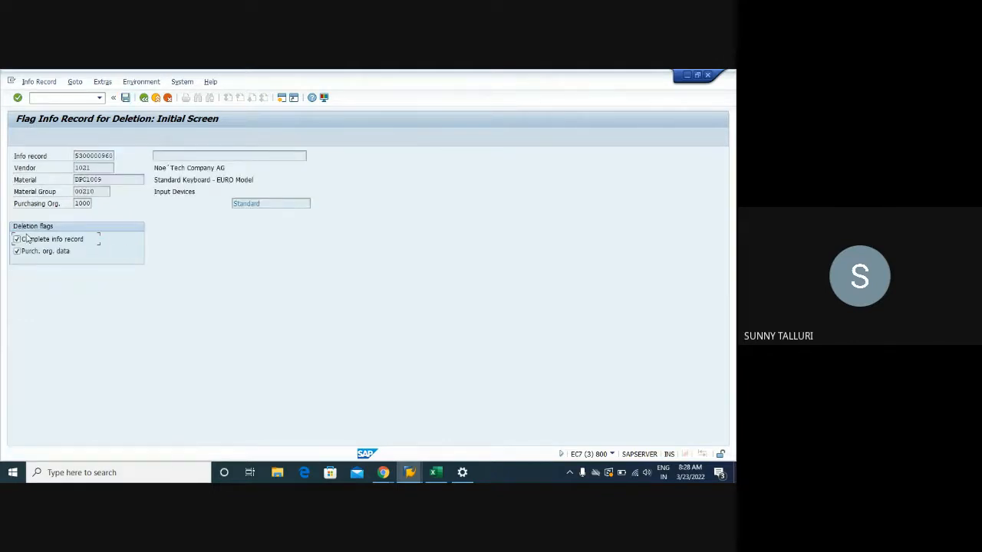
{"action": "left_click", "coordinate": [126, 98]}
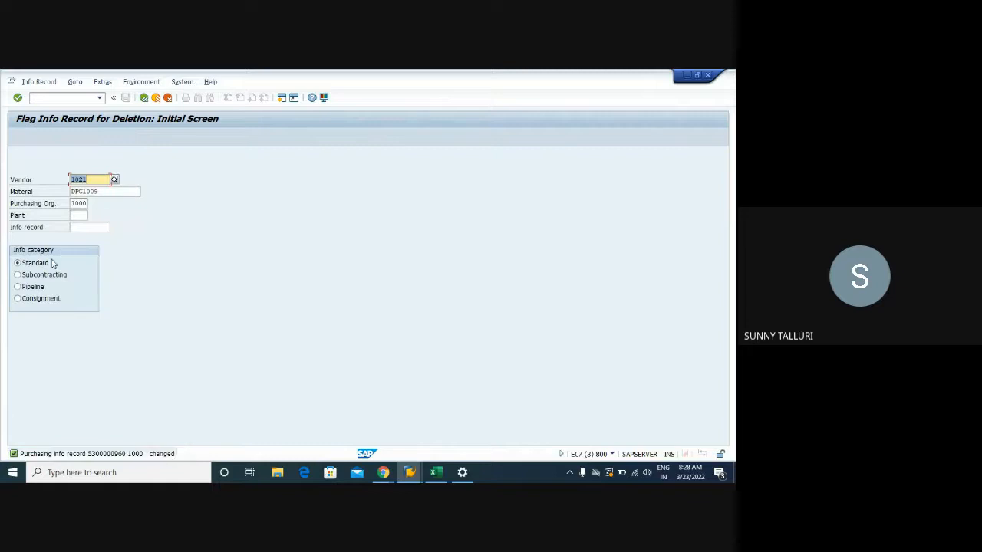
- Switch to the pricing analysis session and start a new purchase order with transaction ME21N
{"action": "left_click", "coordinate": [79, 215]}
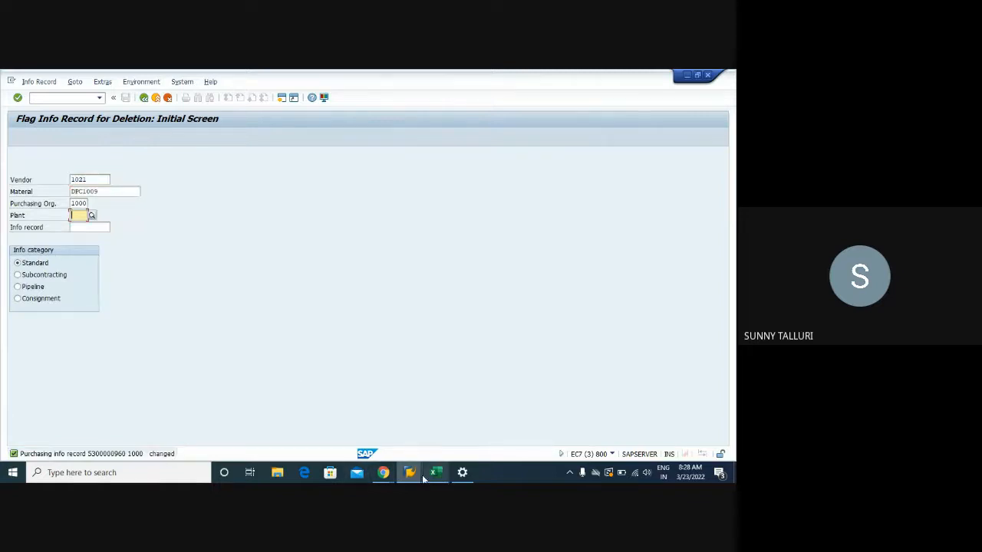
{"action": "mouse_move", "coordinate": [410, 472]}
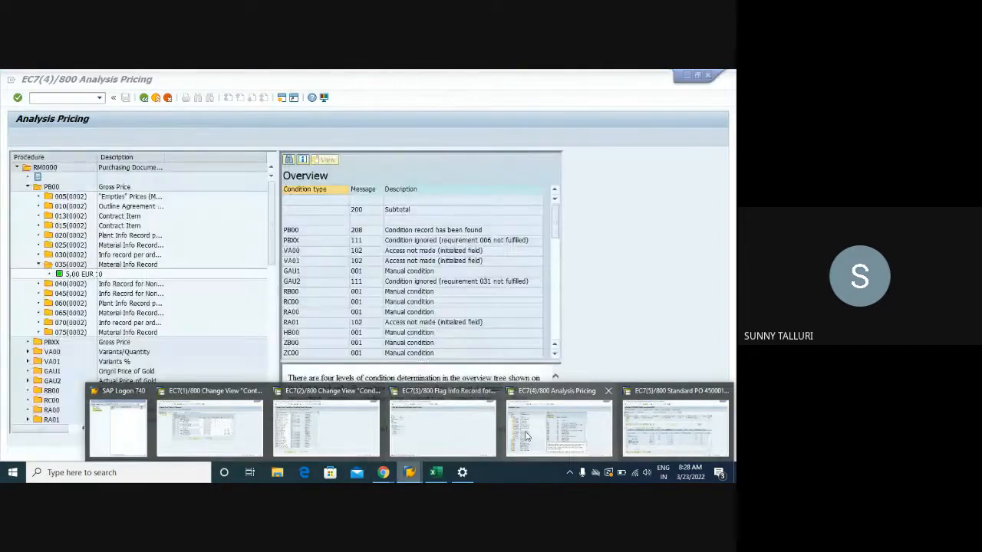
{"action": "left_click", "coordinate": [526, 436]}
{"action": "left_click", "coordinate": [61, 99]}
{"action": "type", "text": "/nm"}
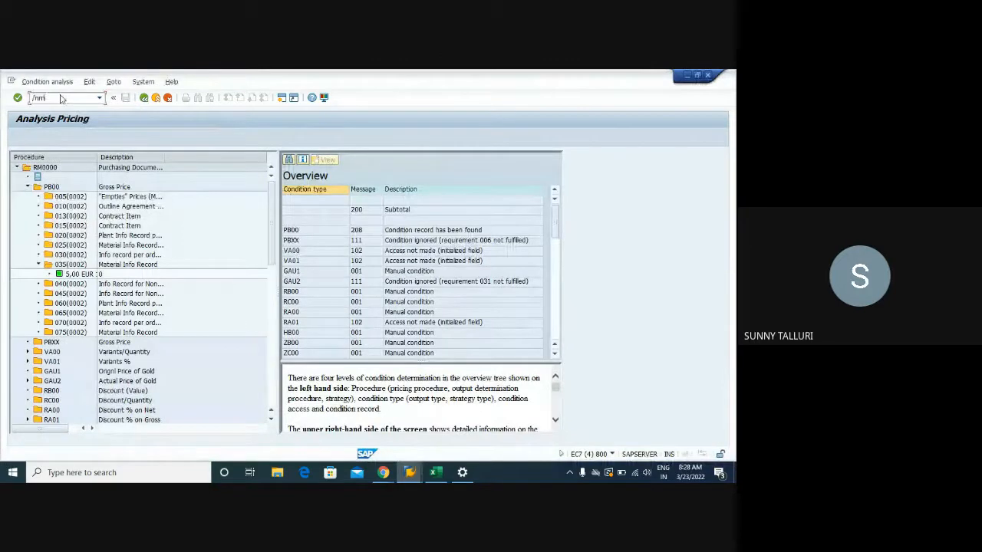
{"action": "type", "text": "e21n"}
{"action": "key", "text": "Return"}
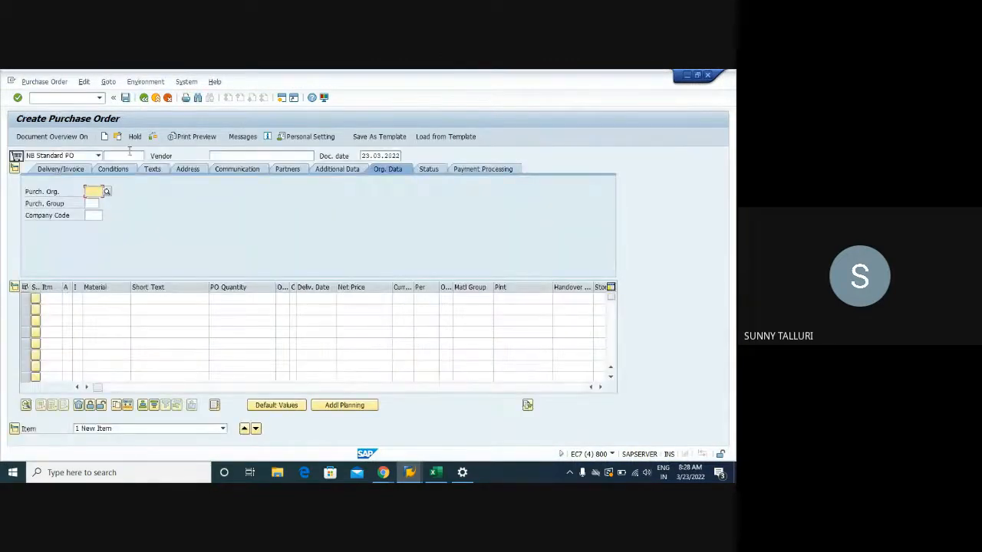
- Fill in the order header with vendor 1021, purchasing organization 1000, purchasing group 003 and company code 1000
{"action": "left_click", "coordinate": [217, 157]}
{"action": "type", "text": "1021"}
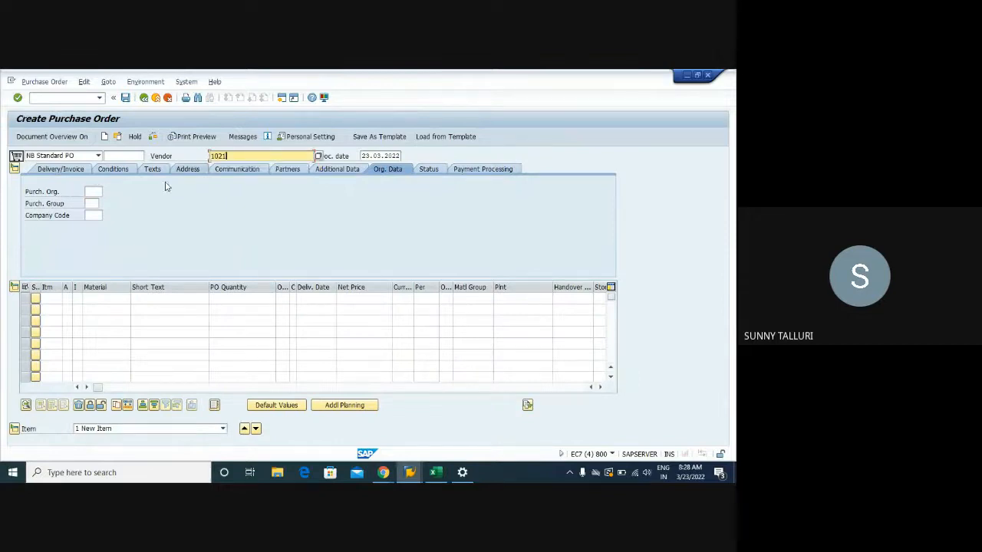
{"action": "left_click", "coordinate": [87, 191]}
{"action": "type", "text": "1"}
{"action": "left_click", "coordinate": [90, 204]}
{"action": "key", "text": "Return"}
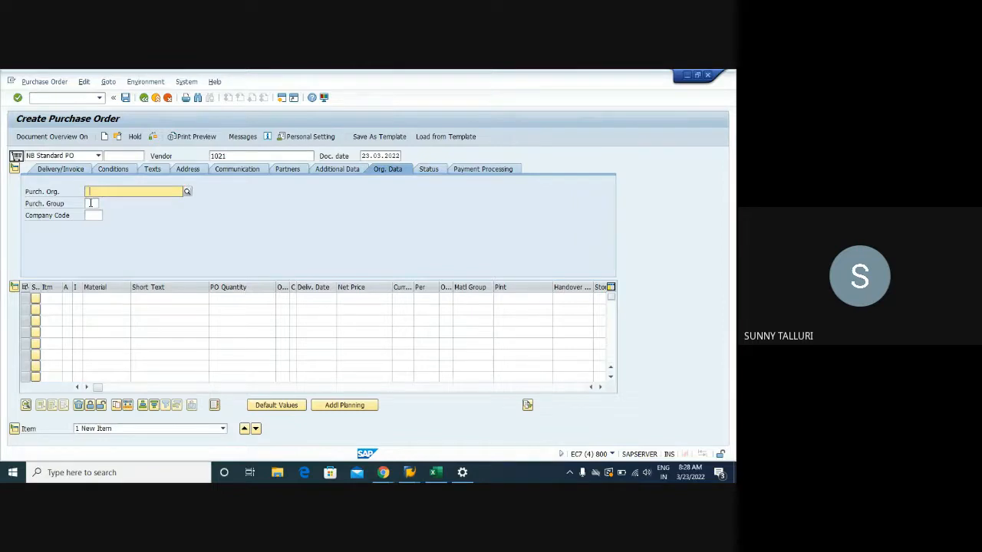
{"action": "key", "text": "F4"}
{"action": "key", "text": "BackSpace"}
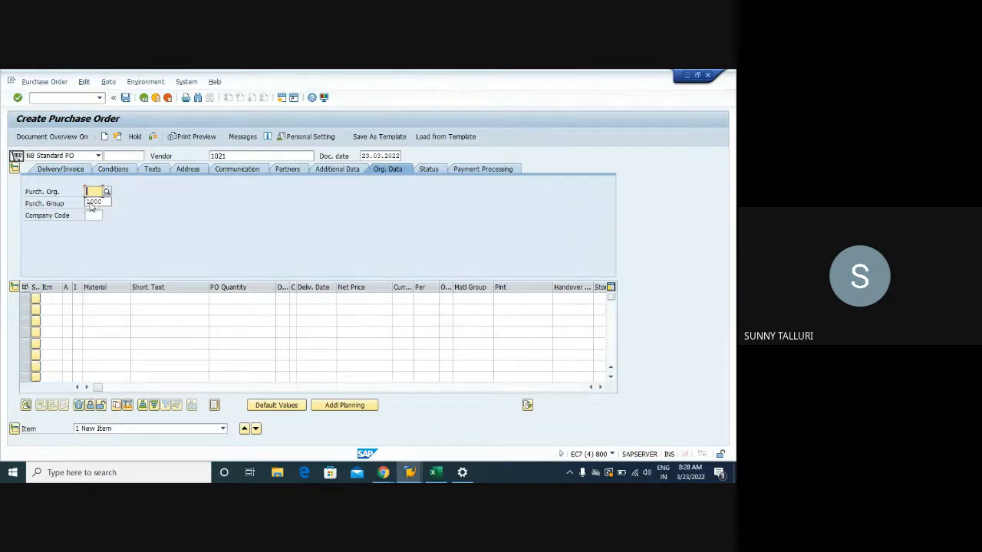
{"action": "left_click", "coordinate": [91, 202]}
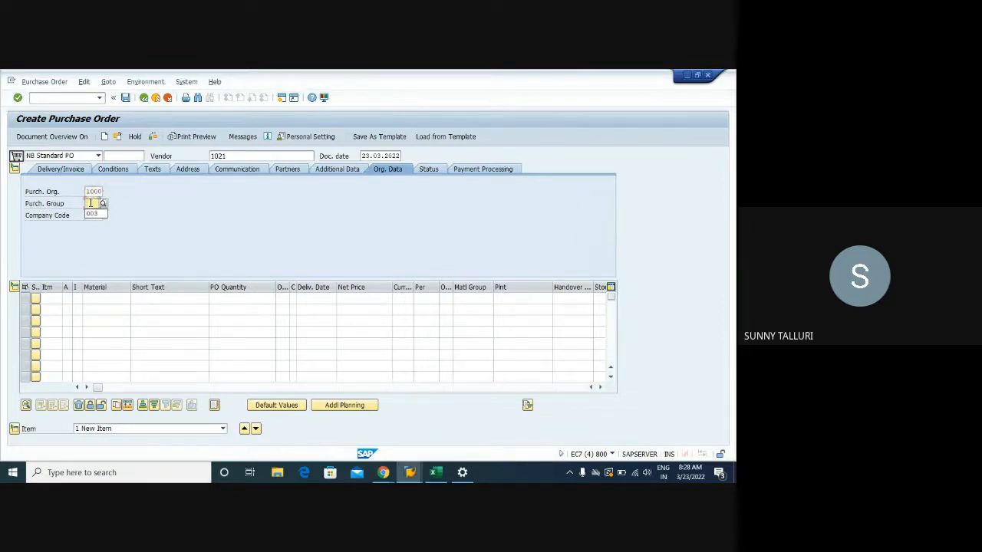
{"action": "left_click", "coordinate": [93, 214]}
- Enter an order item for material DPC1009 with quantity 15 and plant 1000
{"action": "left_click", "coordinate": [105, 299]}
{"action": "left_click", "coordinate": [106, 308]}
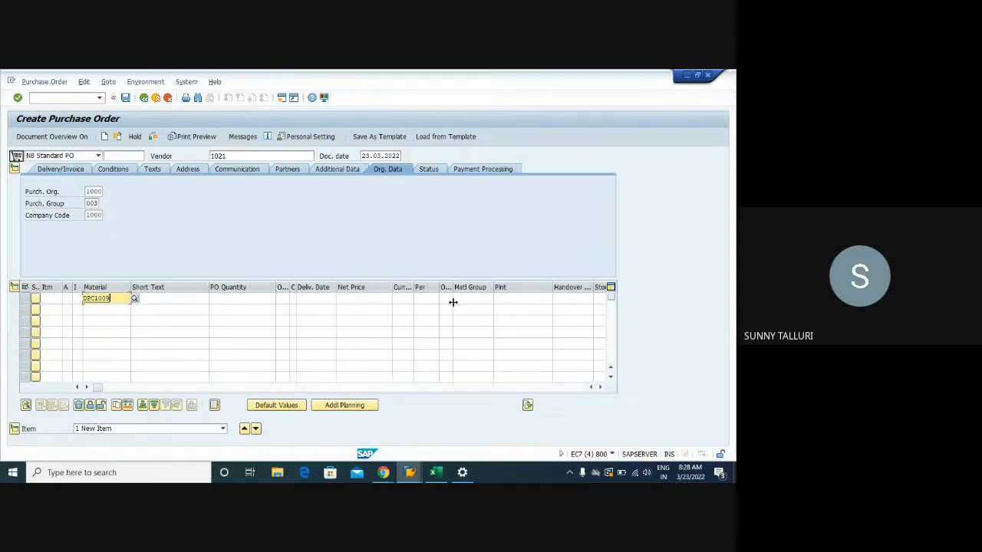
{"action": "left_click", "coordinate": [271, 299]}
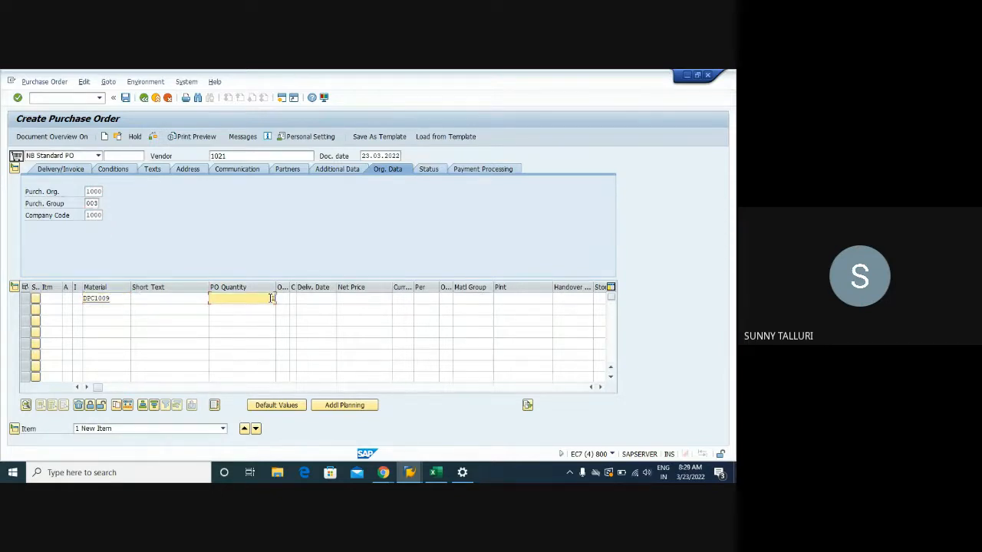
{"action": "key", "text": "Tab"}
{"action": "key", "text": "Tab"}
{"action": "key", "text": "Tab"}
{"action": "key", "text": "Tab"}
{"action": "key", "text": "Tab"}
{"action": "key", "text": "Tab"}
{"action": "key", "text": "Tab"}
{"action": "key", "text": "Tab"}
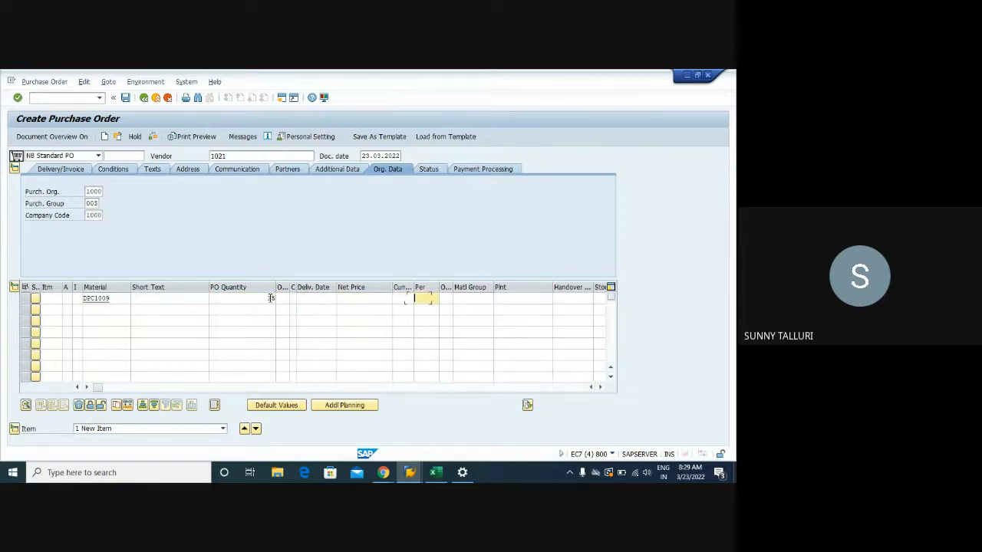
{"action": "key", "text": "Tab"}
{"action": "left_click", "coordinate": [518, 311]}
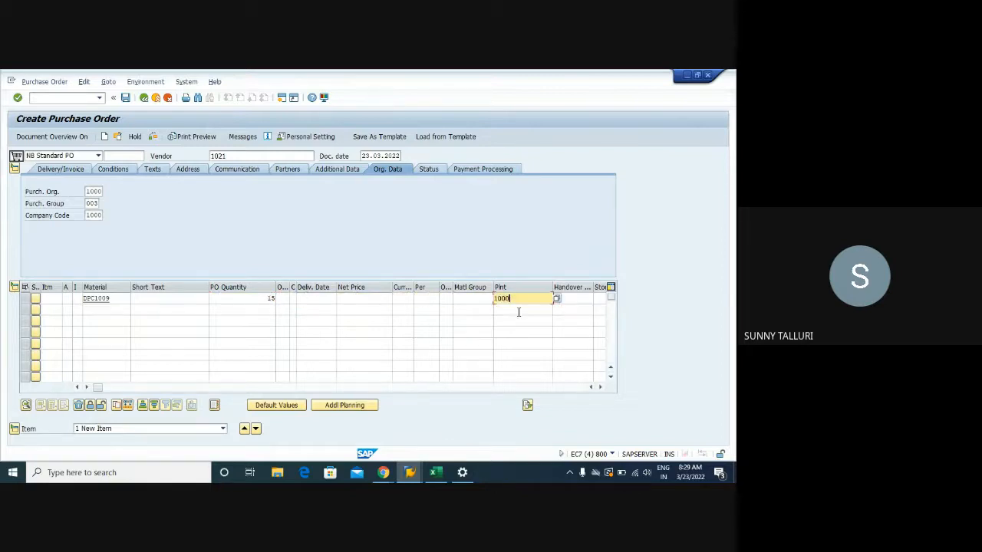
{"action": "key", "text": "Return"}
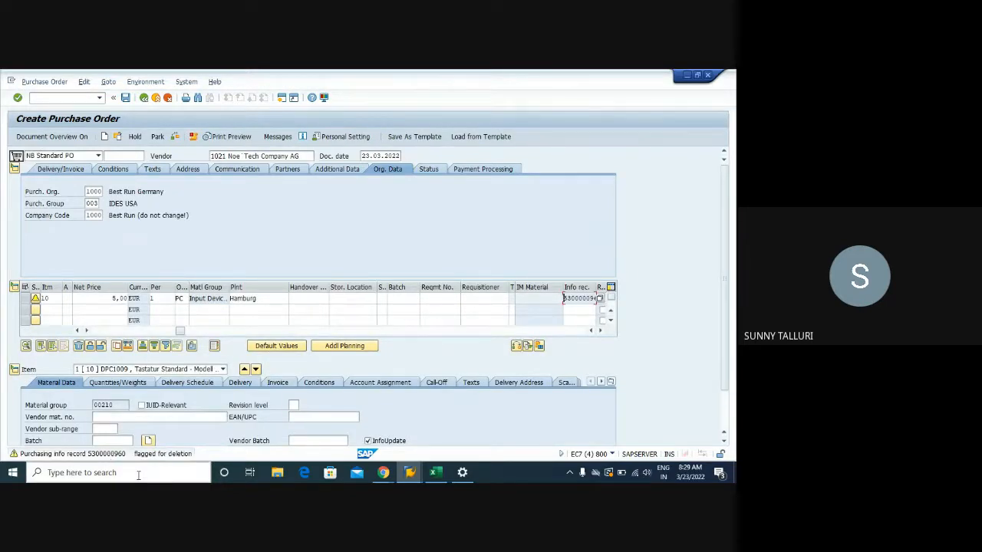
- Read the long text of the message about the info record's deletion flag and close it
{"action": "left_click", "coordinate": [95, 454]}
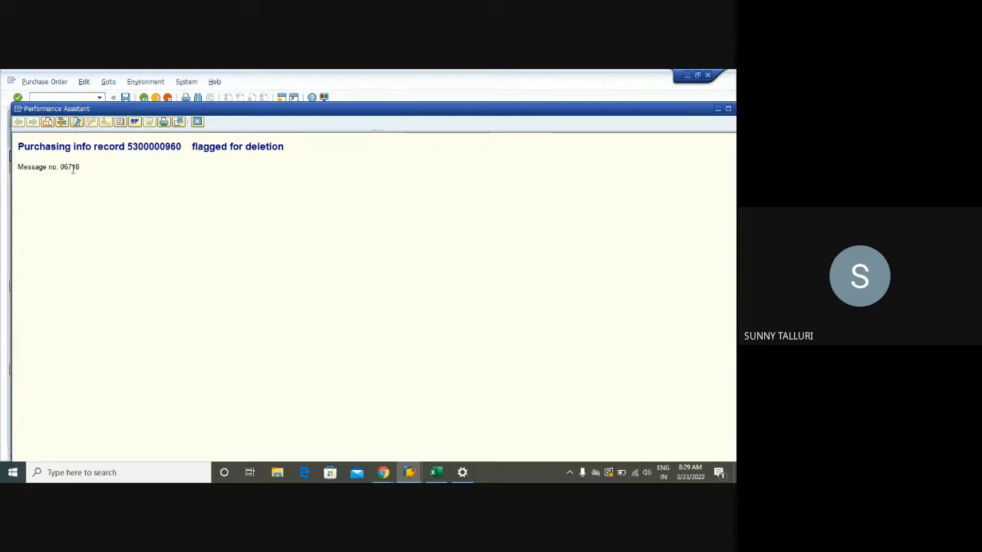
{"action": "left_click_drag", "start_coordinate": [83, 173], "coordinate": [17, 145]}
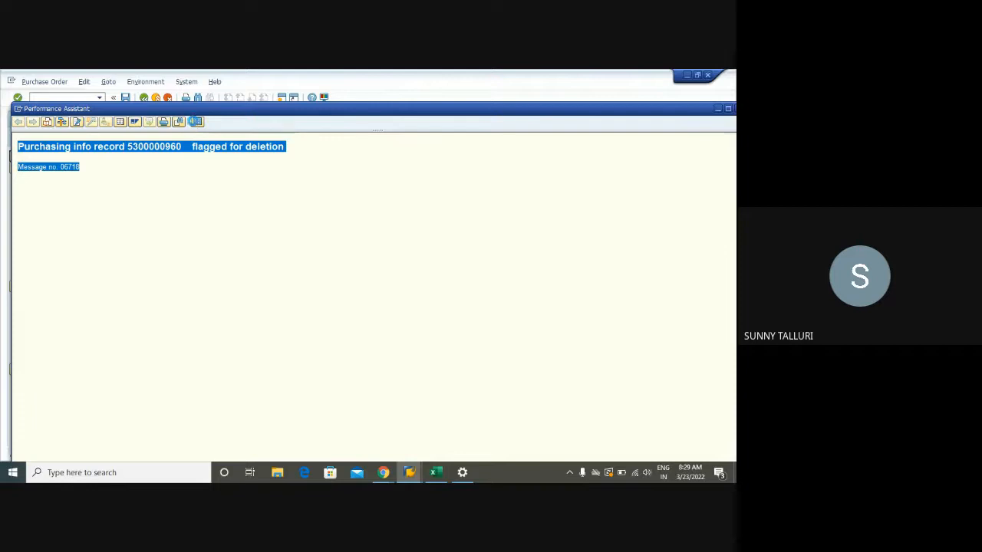
{"action": "left_click", "coordinate": [197, 121]}
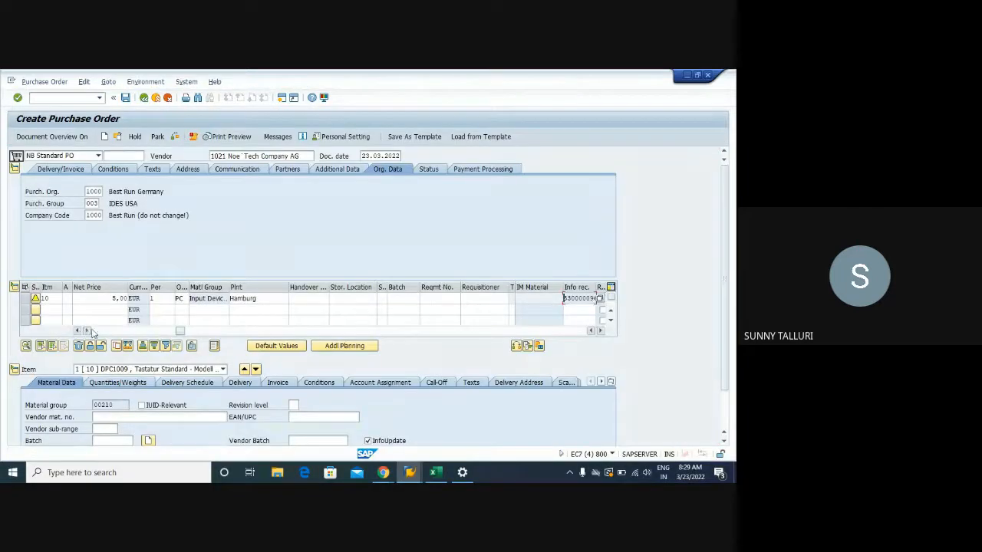
- Check the net price of the DPC1009 item and display its pricing conditions
{"action": "left_click", "coordinate": [88, 331]}
{"action": "left_click_drag", "start_coordinate": [372, 299], "coordinate": [408, 298]}
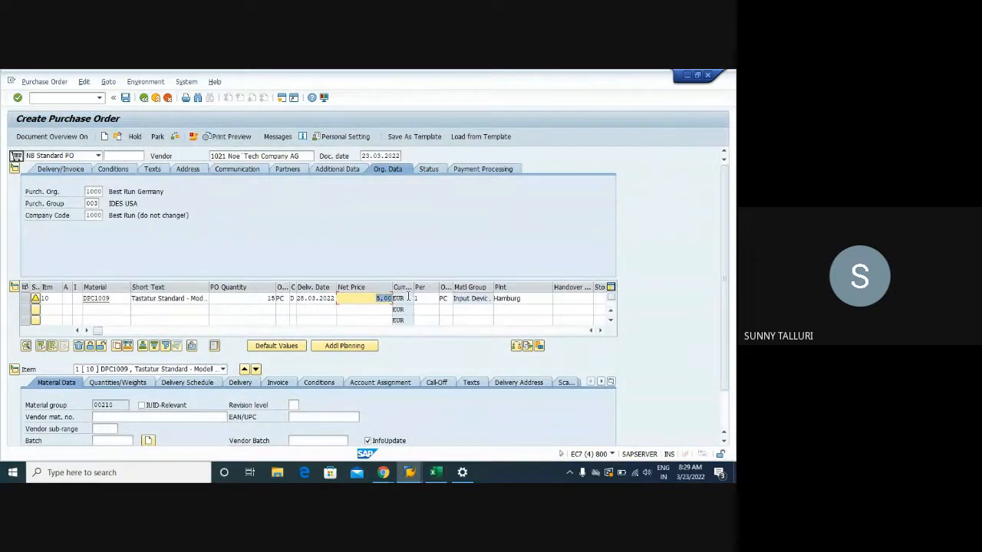
{"action": "left_click", "coordinate": [308, 383]}
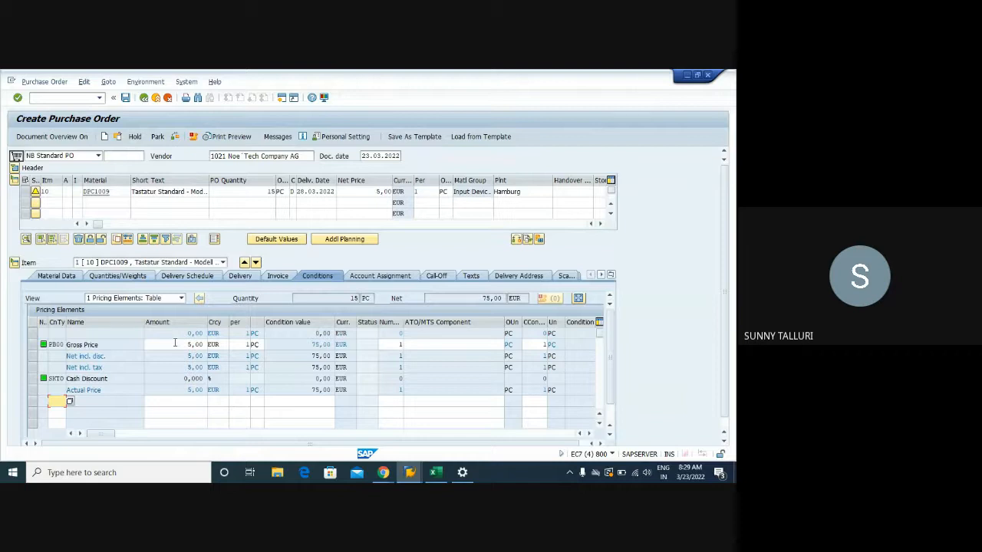
- Try to delete the PB00 Gross Price line from the item's pricing conditions and dismiss the resulting message
{"action": "left_click", "coordinate": [32, 345]}
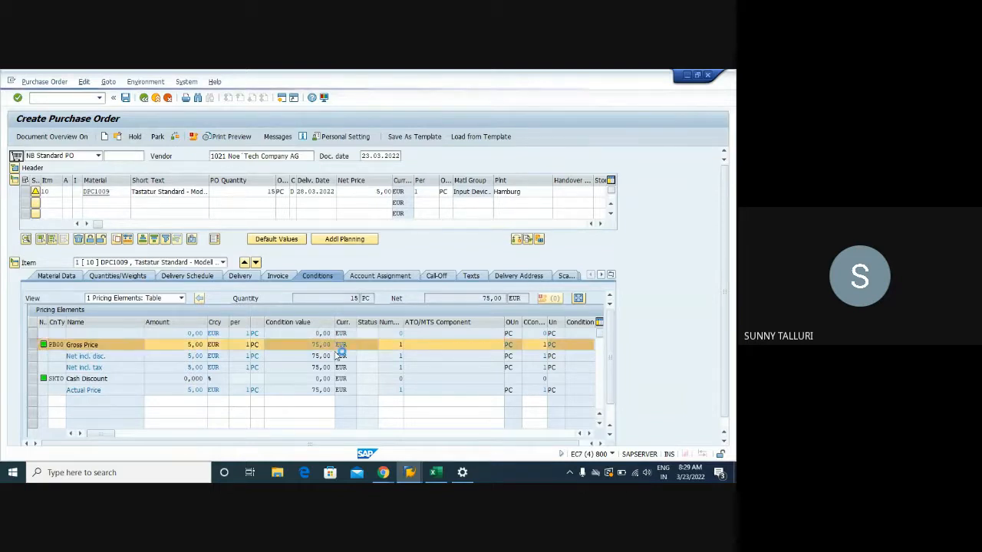
{"action": "left_click", "coordinate": [599, 407]}
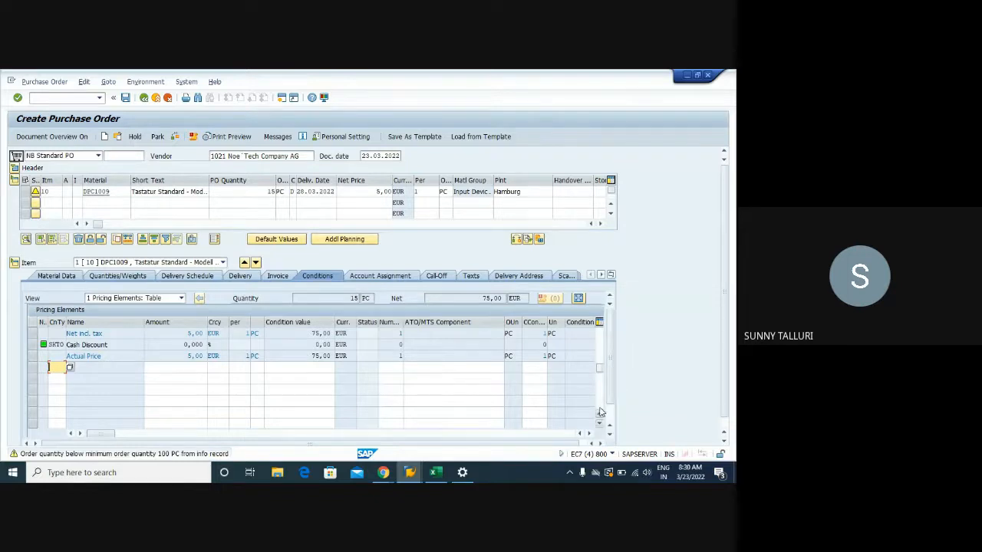
{"action": "left_click", "coordinate": [600, 412]}
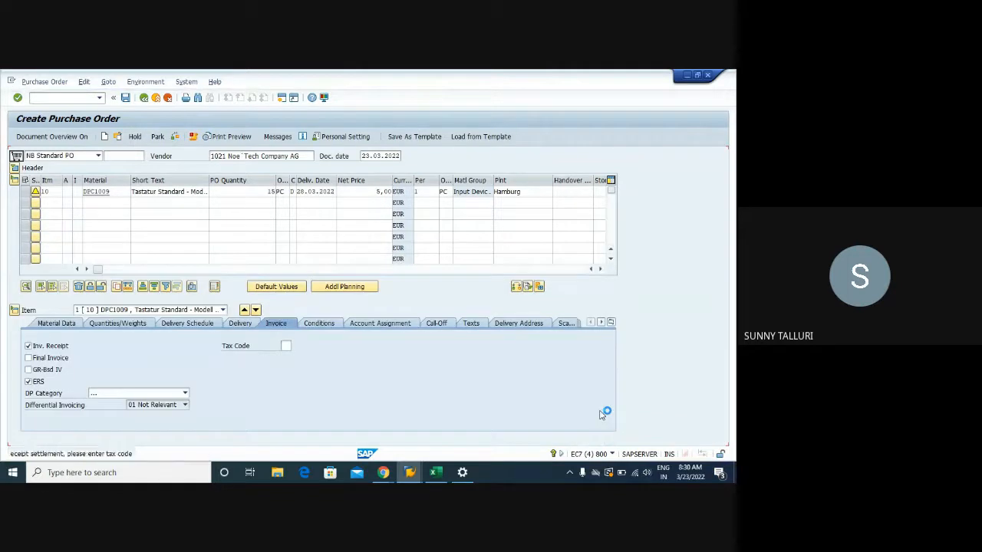
{"action": "left_click", "coordinate": [316, 324]}
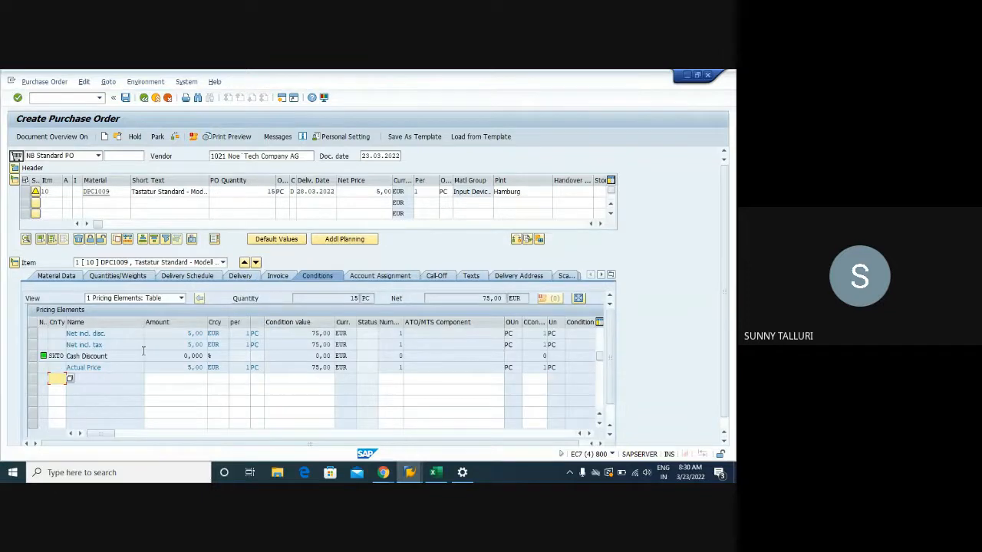
{"action": "left_click", "coordinate": [601, 417]}
{"action": "left_click", "coordinate": [600, 415]}
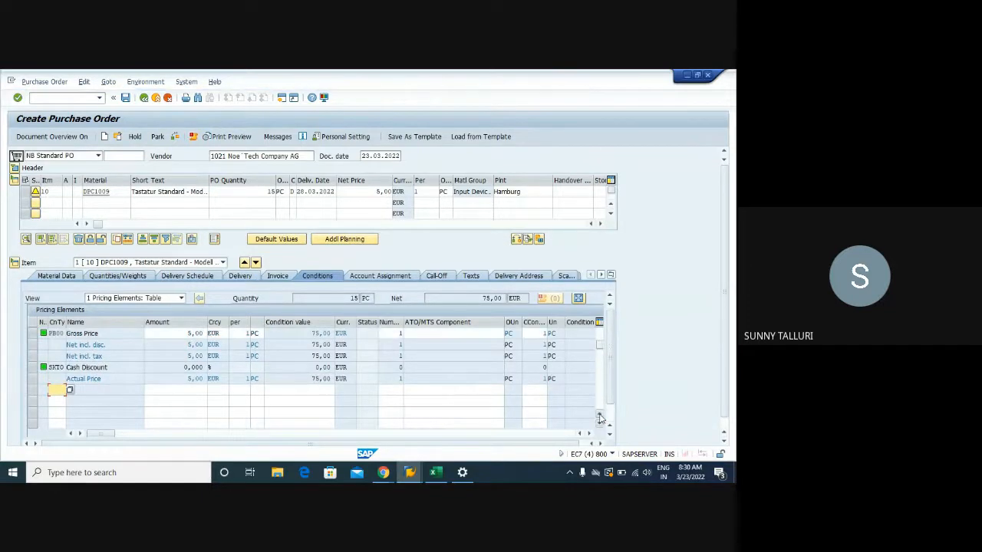
{"action": "left_click", "coordinate": [33, 333]}
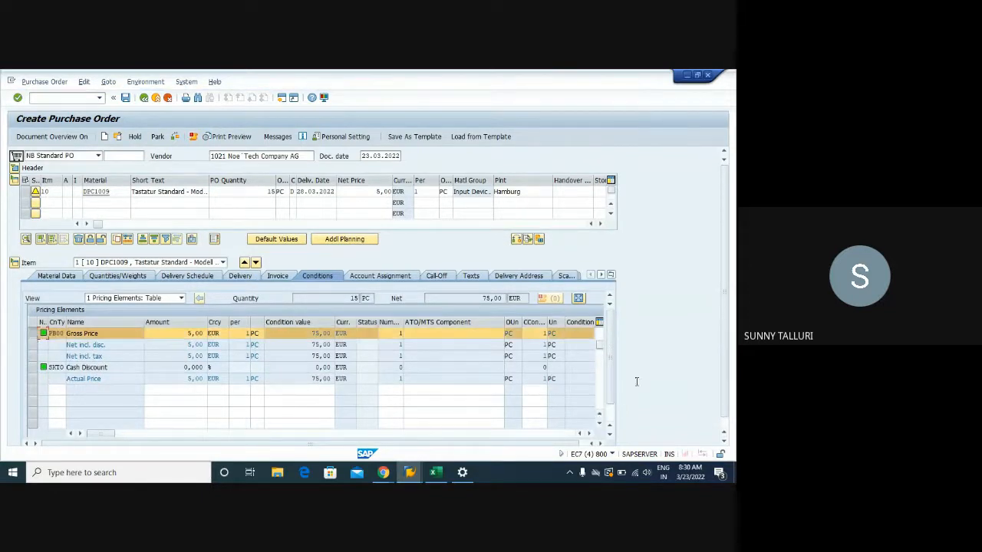
{"action": "left_click", "coordinate": [726, 427]}
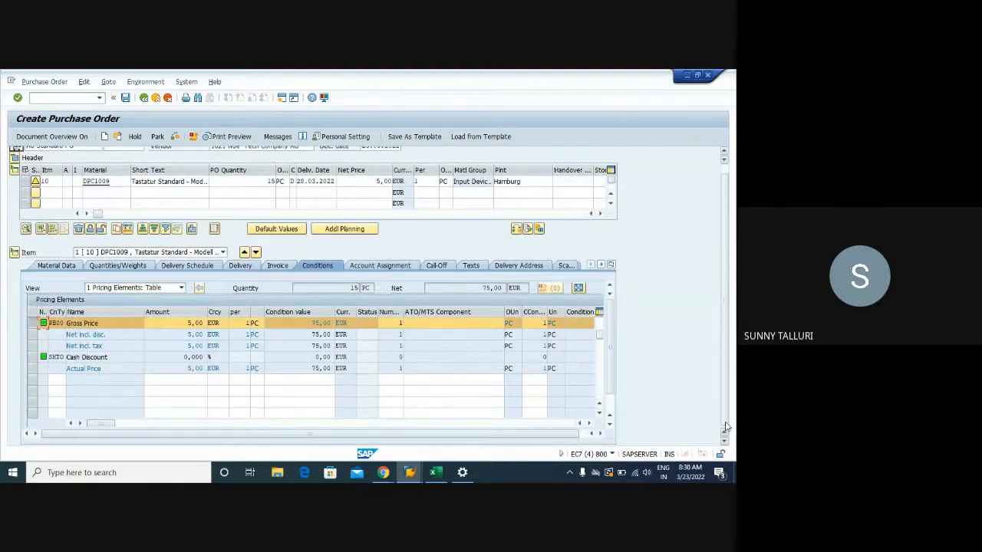
{"action": "left_click", "coordinate": [600, 415]}
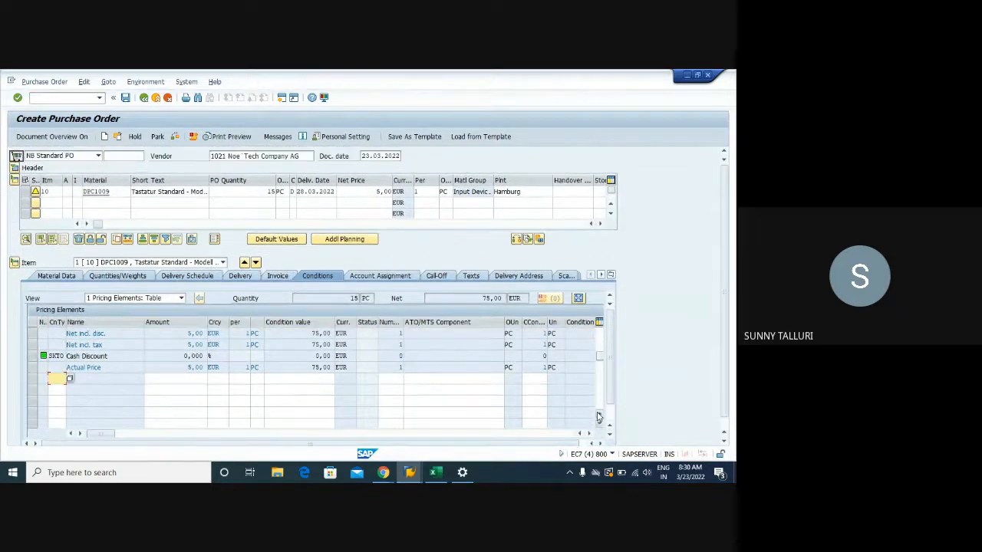
{"action": "left_click", "coordinate": [610, 418]}
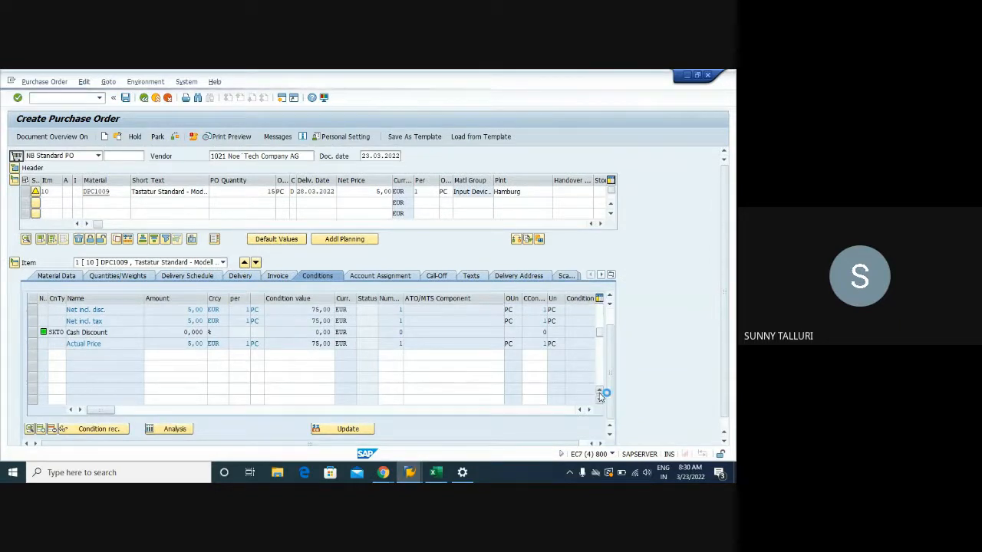
{"action": "left_click", "coordinate": [600, 393]}
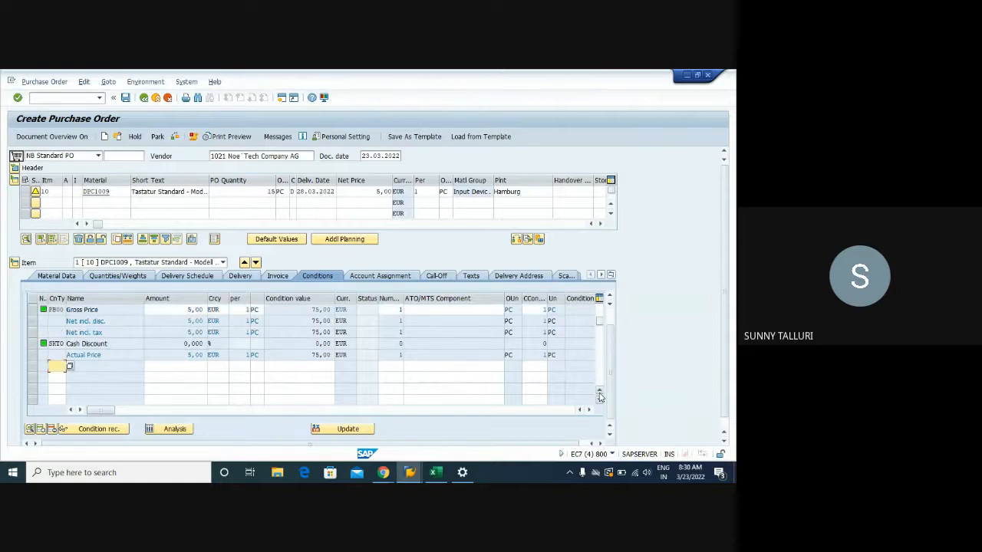
{"action": "left_click", "coordinate": [32, 310]}
{"action": "left_click", "coordinate": [51, 429]}
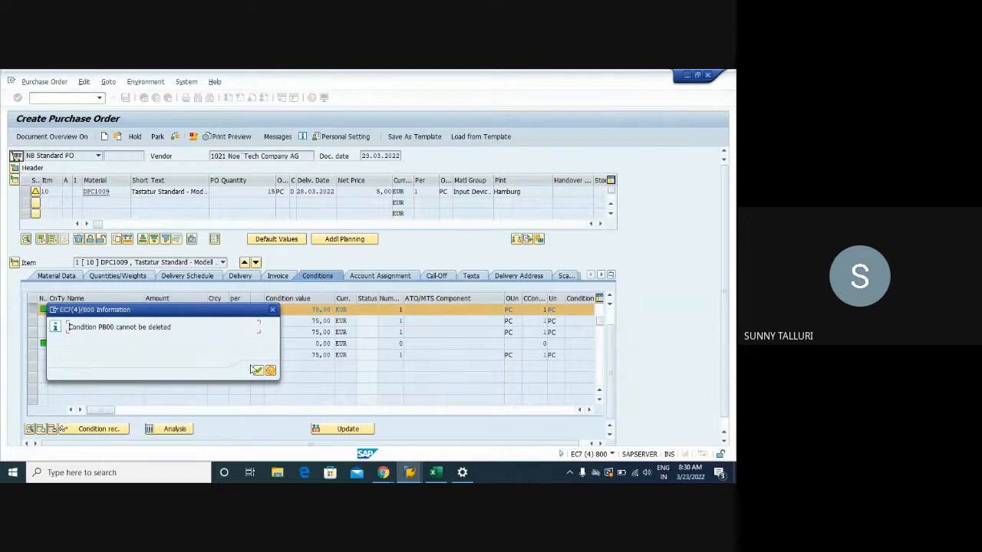
{"action": "left_click", "coordinate": [258, 370]}
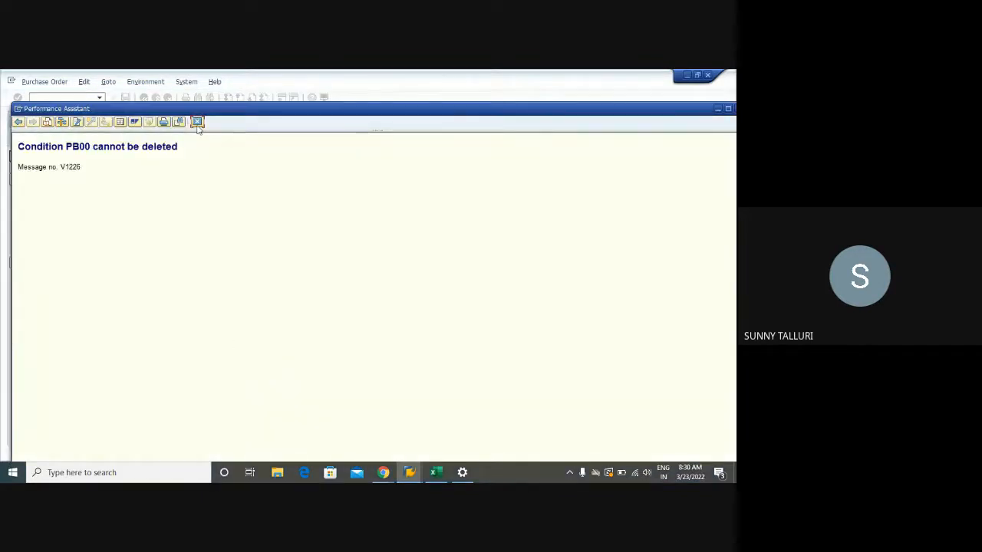
{"action": "left_click", "coordinate": [196, 121]}
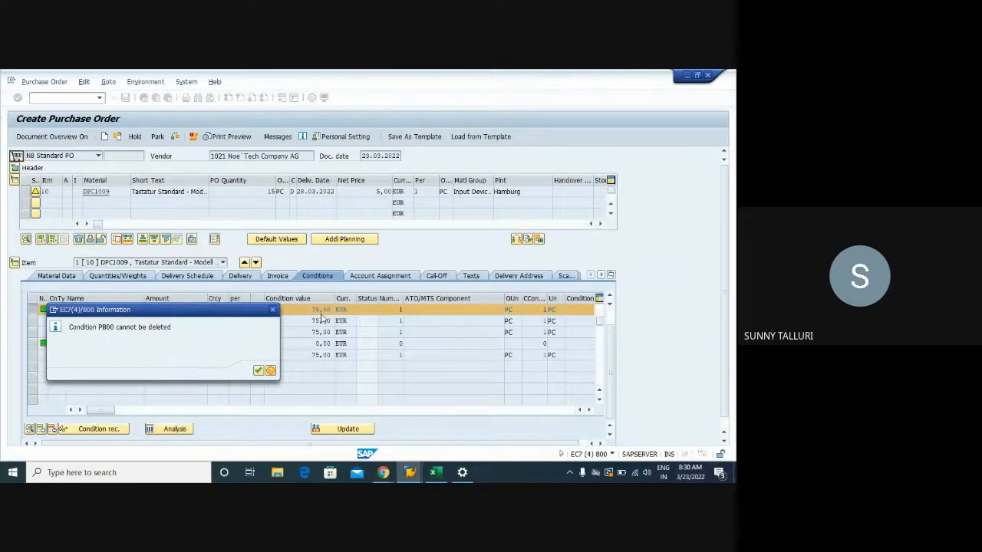
{"action": "key", "text": "Return"}
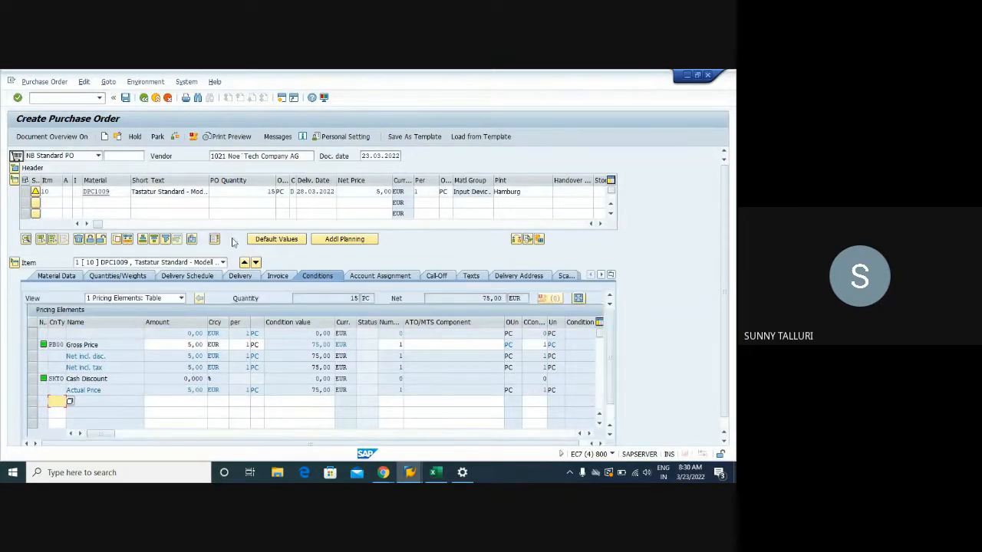
- Set the DPC1009 item's net price to 10,00 EUR
{"action": "left_click", "coordinate": [259, 191]}
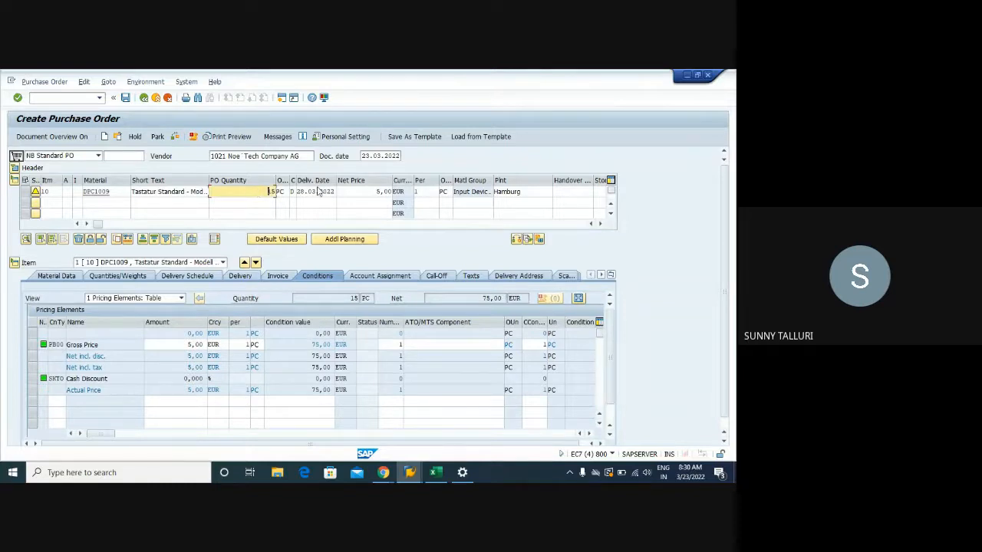
{"action": "left_click", "coordinate": [383, 193]}
{"action": "double_click", "coordinate": [383, 192]}
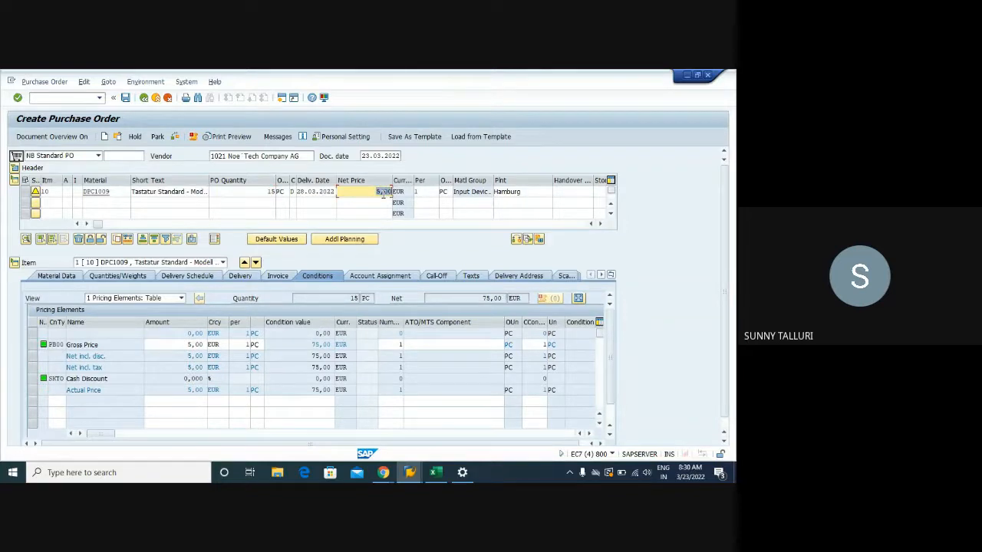
{"action": "key", "text": "Delete"}
{"action": "key", "text": "Return"}
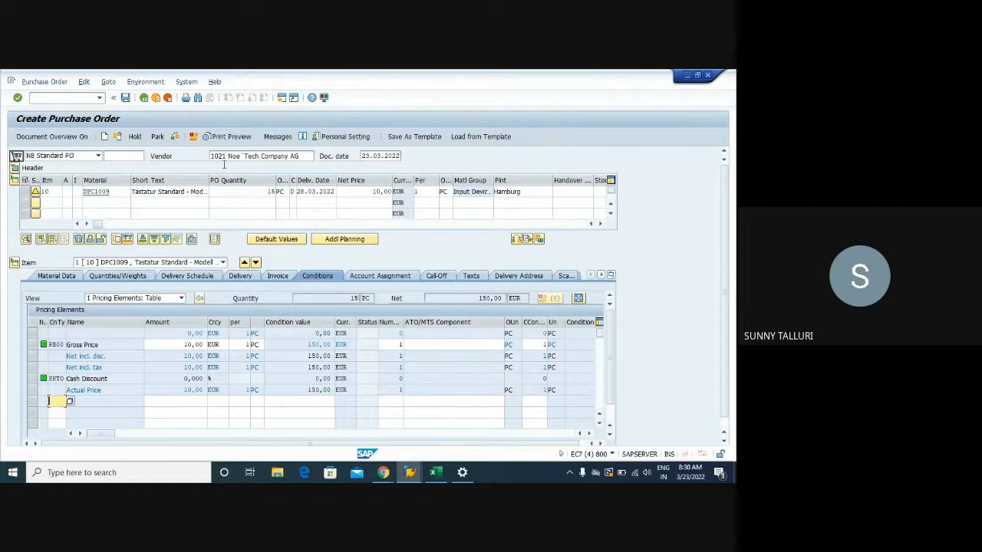
- Compare the DPC1009 item's net price with the PB00 Gross Price amount in its pricing conditions
{"action": "left_click_drag", "start_coordinate": [373, 191], "coordinate": [394, 191]}
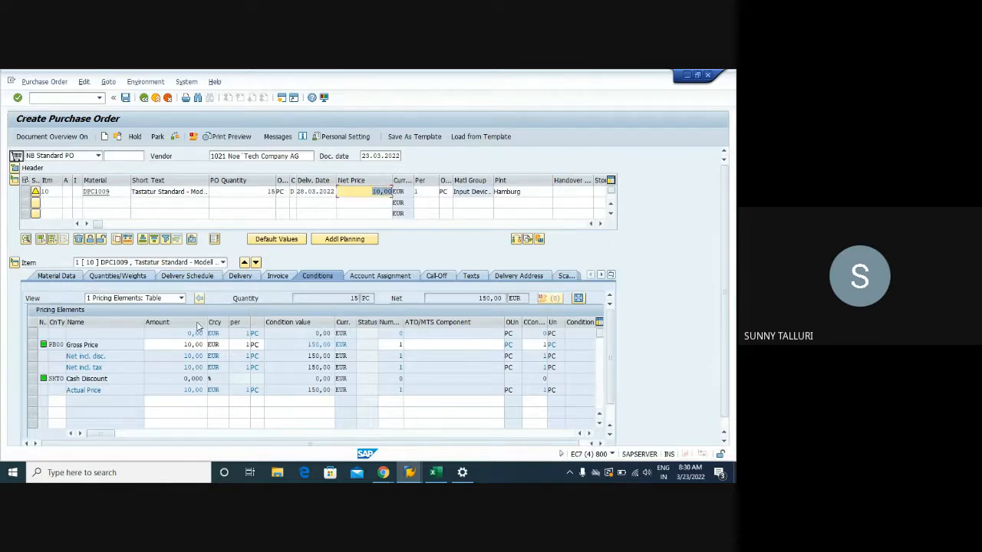
{"action": "left_click_drag", "start_coordinate": [184, 345], "coordinate": [208, 345]}
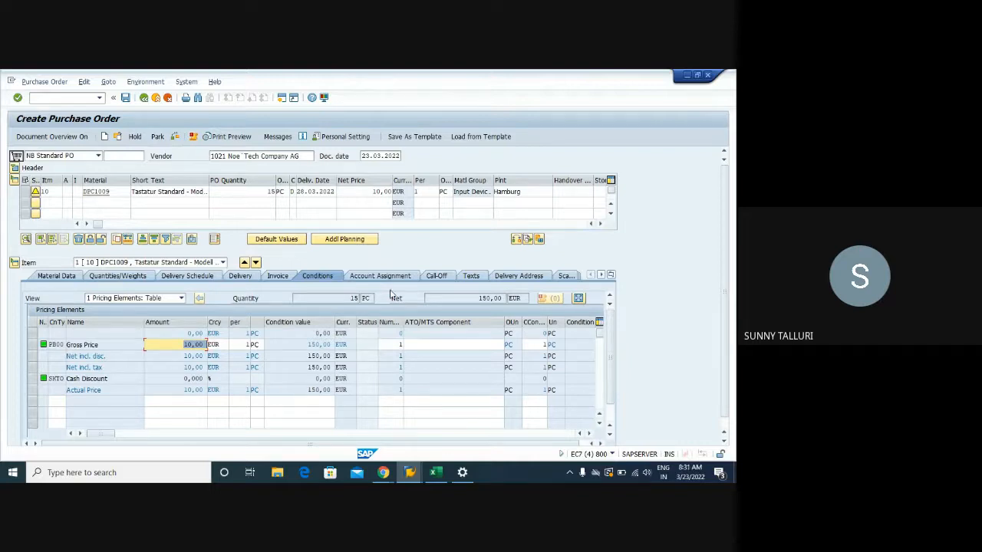
{"action": "left_click", "coordinate": [58, 344]}
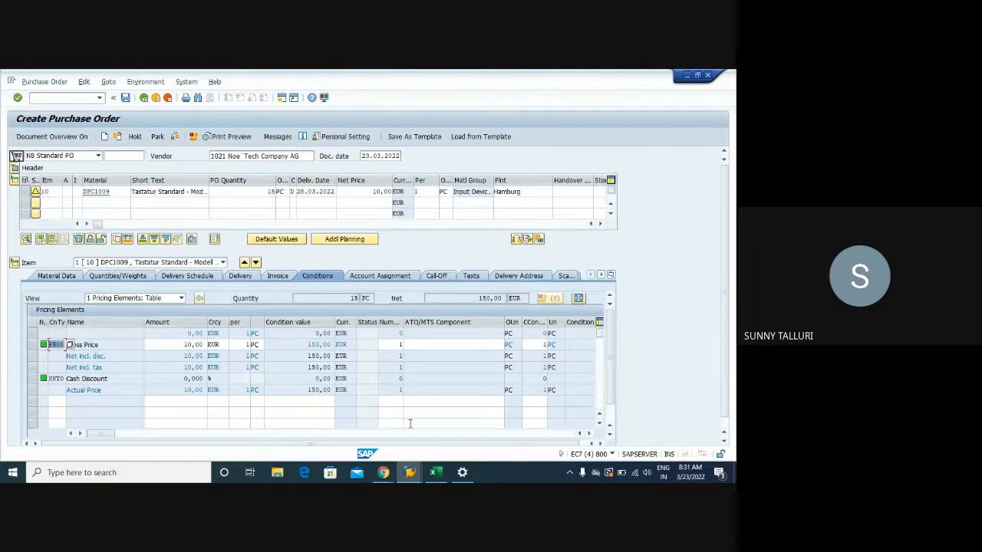
- Switch to the condition types session, position the list at PBXX, and display the details of PBXX Gross Price
{"action": "left_click", "coordinate": [409, 473]}
{"action": "left_click", "coordinate": [330, 420]}
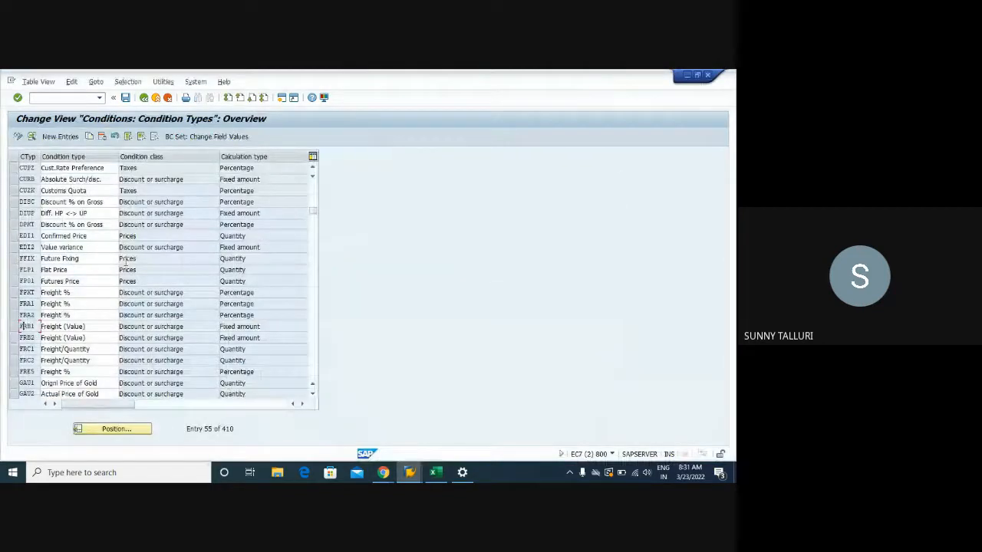
{"action": "left_click", "coordinate": [117, 431]}
{"action": "type", "text": "PBXX"}
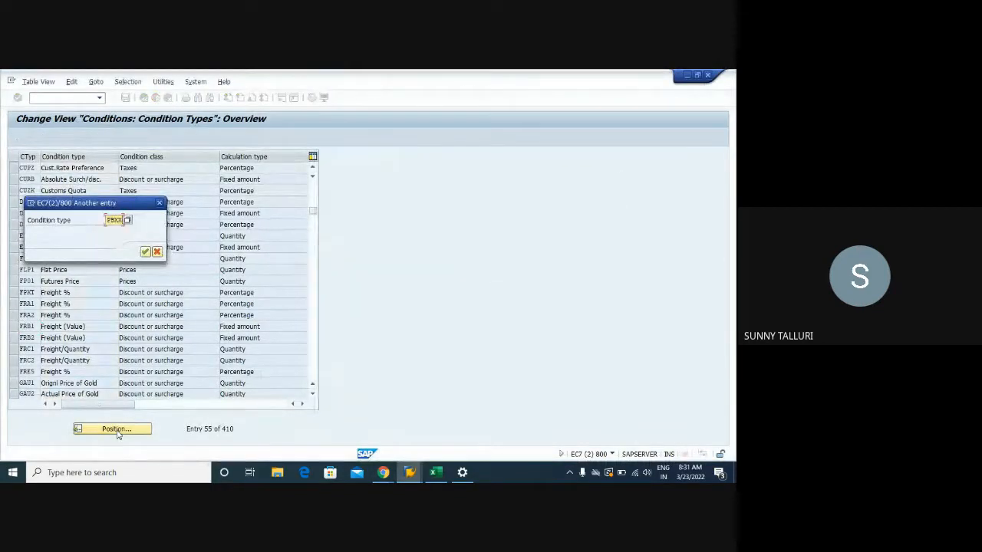
{"action": "key", "text": "Return"}
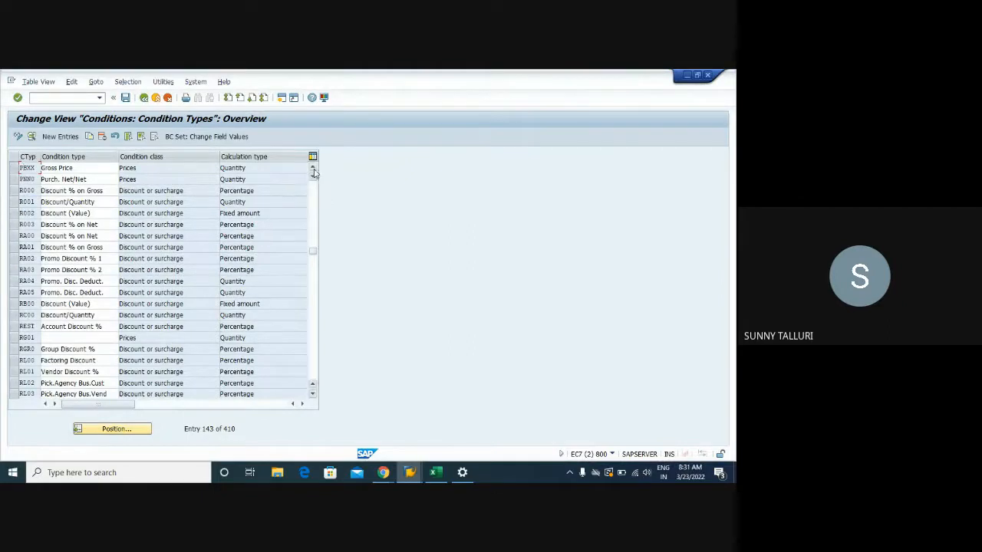
{"action": "double_click", "coordinate": [29, 168]}
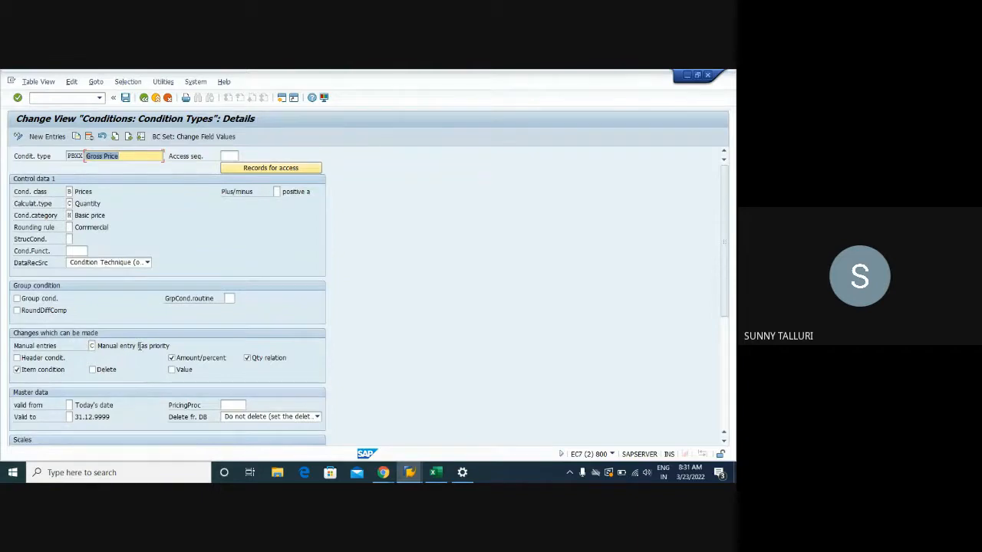
- Review the PBXX condition type's control data and permitted changes, and return to the condition types overview
{"action": "scroll", "coordinate": [140, 346], "scroll_direction": "down", "scroll_amount": 5}
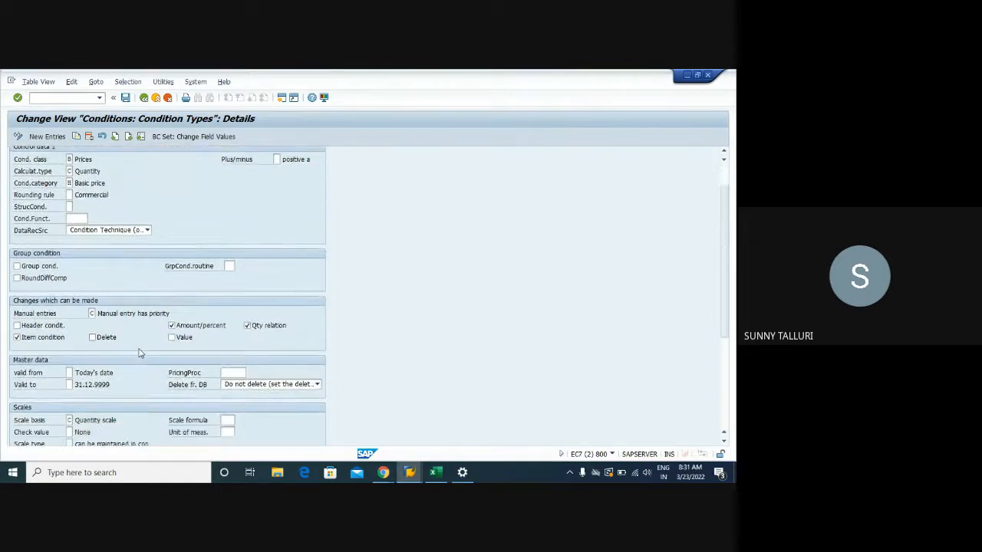
{"action": "scroll", "coordinate": [139, 352], "scroll_direction": "down", "scroll_amount": 2}
{"action": "scroll", "coordinate": [139, 353], "scroll_direction": "up", "scroll_amount": 5}
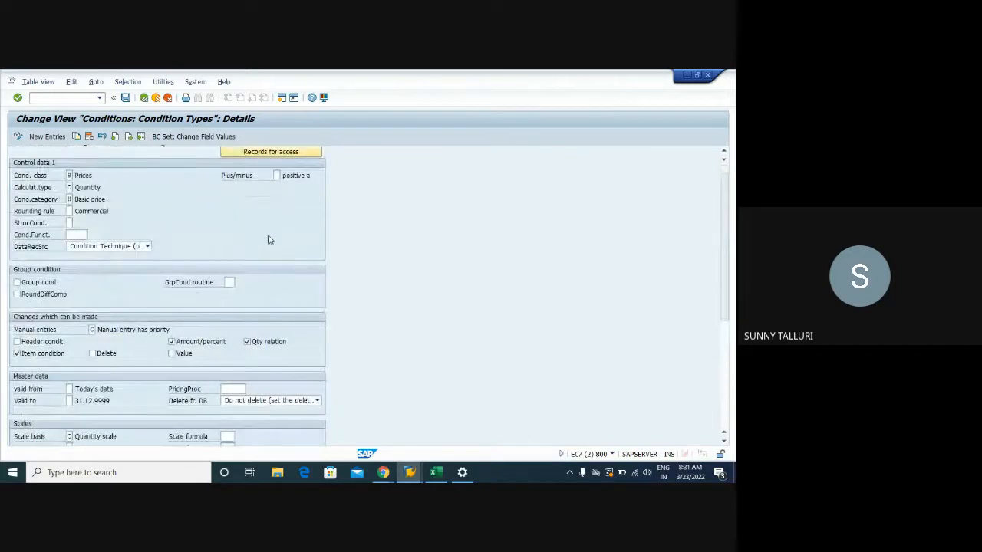
{"action": "scroll", "coordinate": [270, 240], "scroll_direction": "up", "scroll_amount": 1}
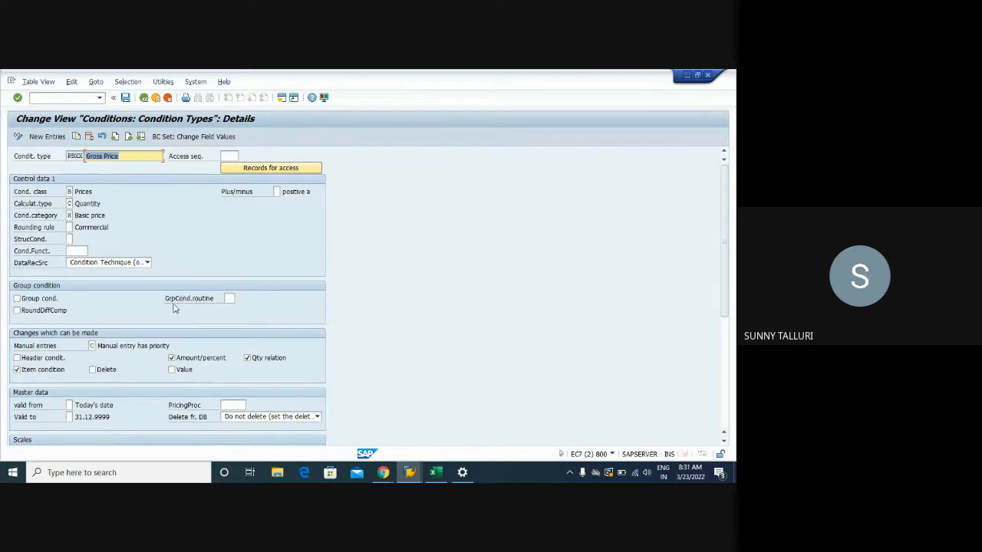
{"action": "left_click", "coordinate": [143, 99]}
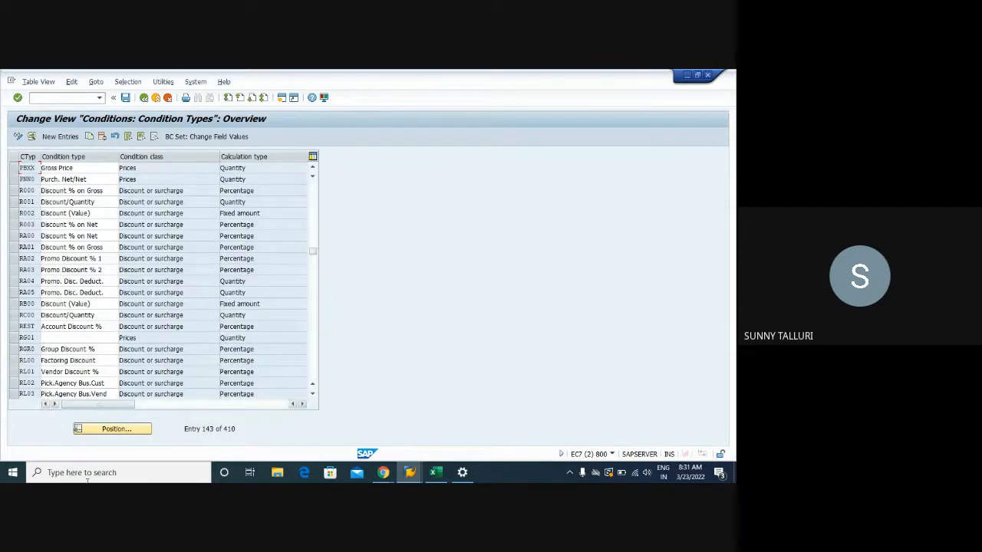
- Position the list at PB00, check the access sequence in its details, and return to the overview
{"action": "left_click", "coordinate": [119, 430]}
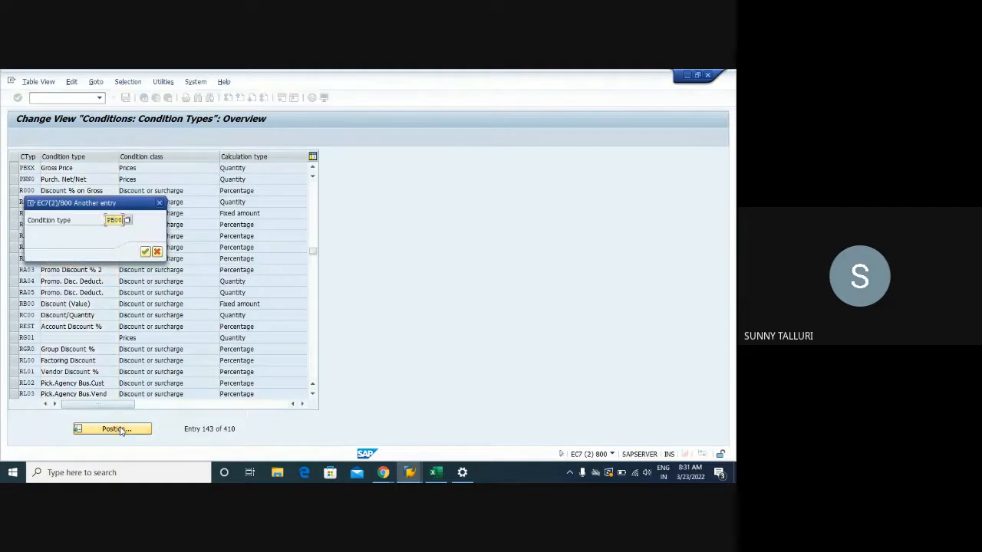
{"action": "left_click", "coordinate": [145, 252]}
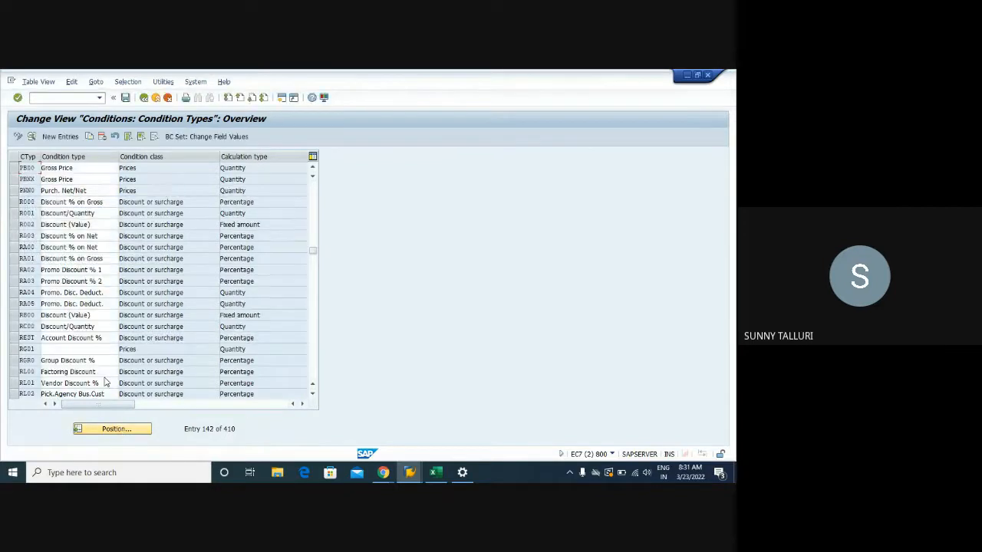
{"action": "double_click", "coordinate": [35, 168]}
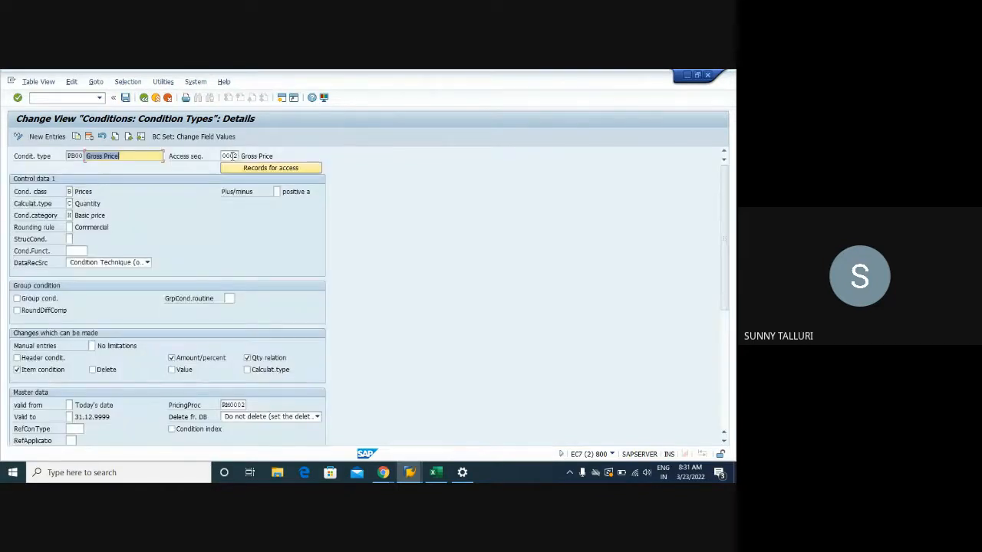
{"action": "left_click", "coordinate": [238, 156]}
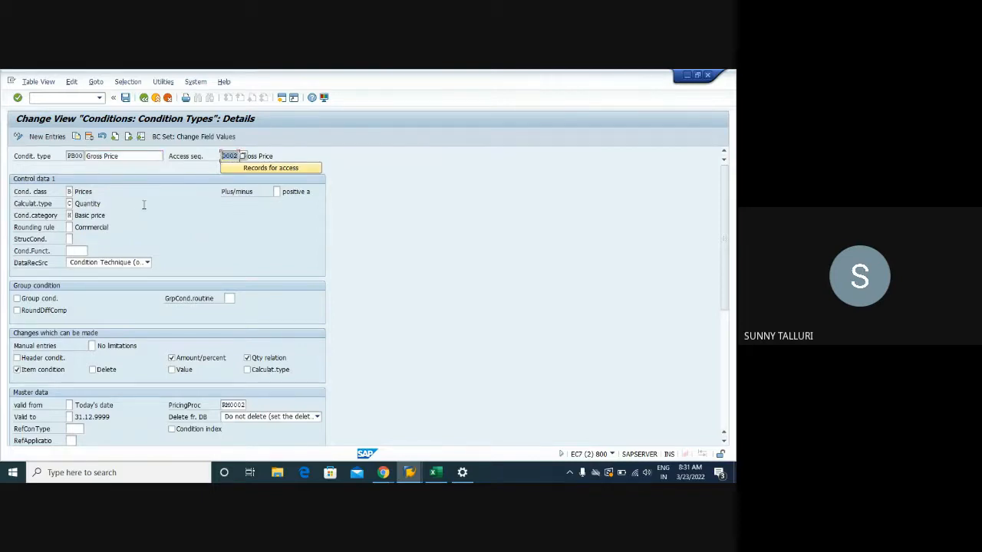
{"action": "left_click", "coordinate": [143, 98]}
- Open the PBXX details, check its access sequence, and view the available manual entries options without changing the setting
{"action": "double_click", "coordinate": [28, 179]}
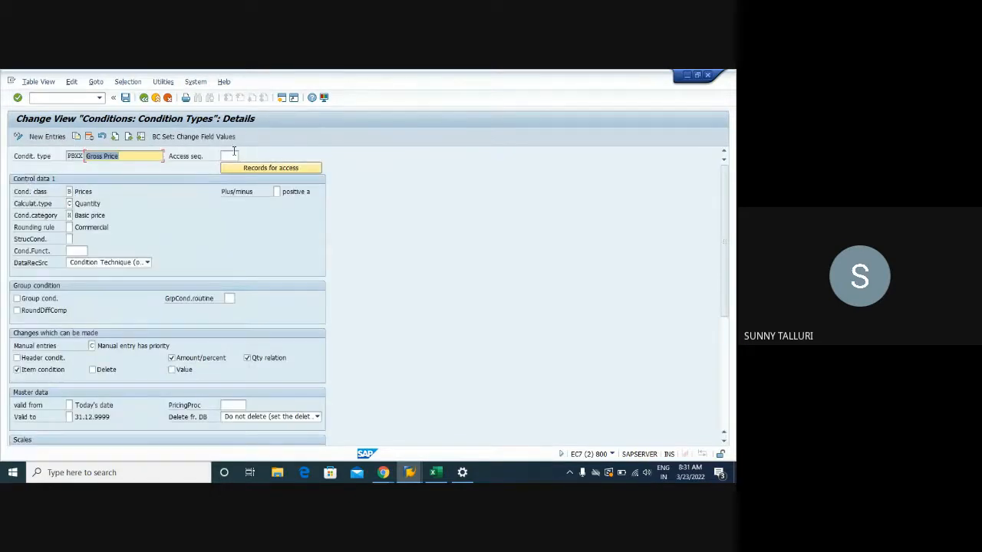
{"action": "left_click", "coordinate": [232, 155]}
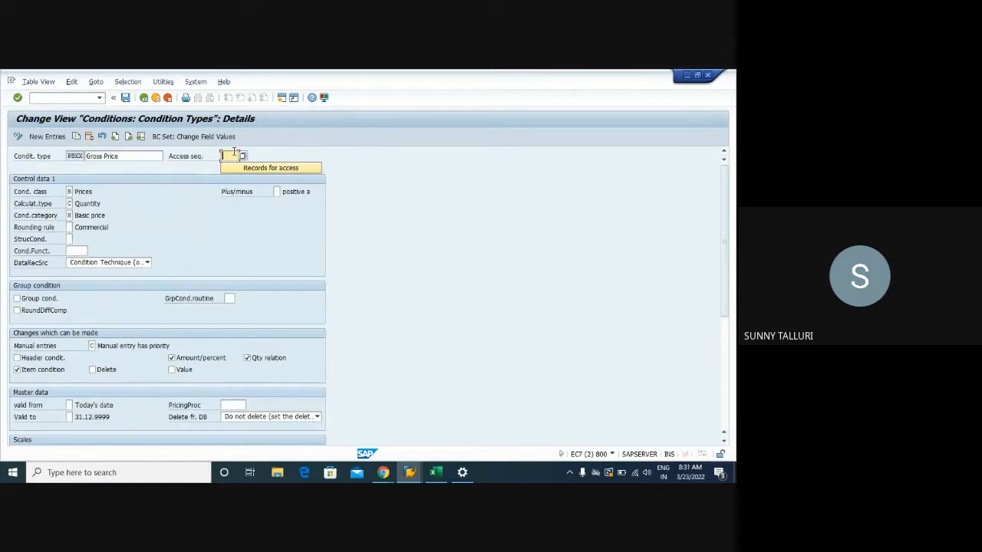
{"action": "left_click", "coordinate": [92, 346]}
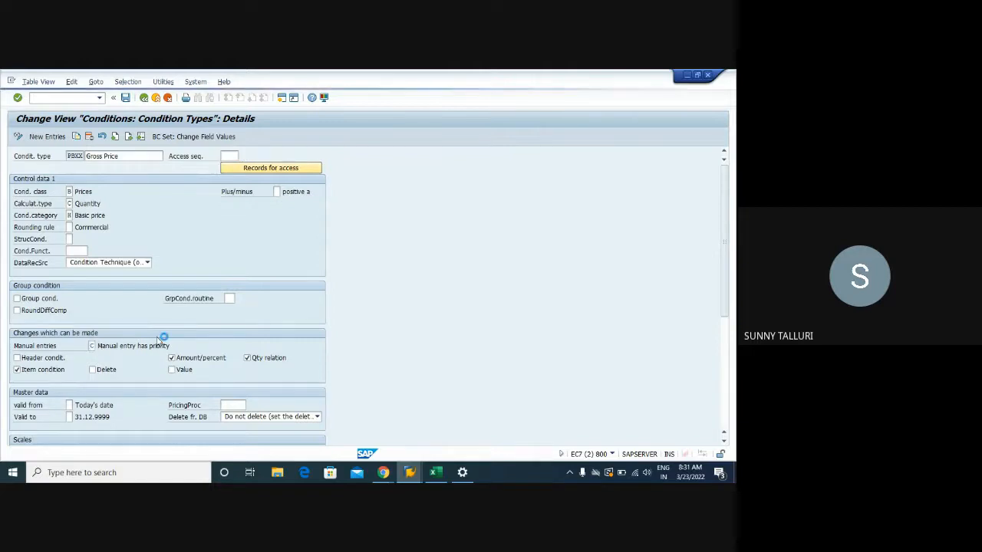
{"action": "key", "text": "F4"}
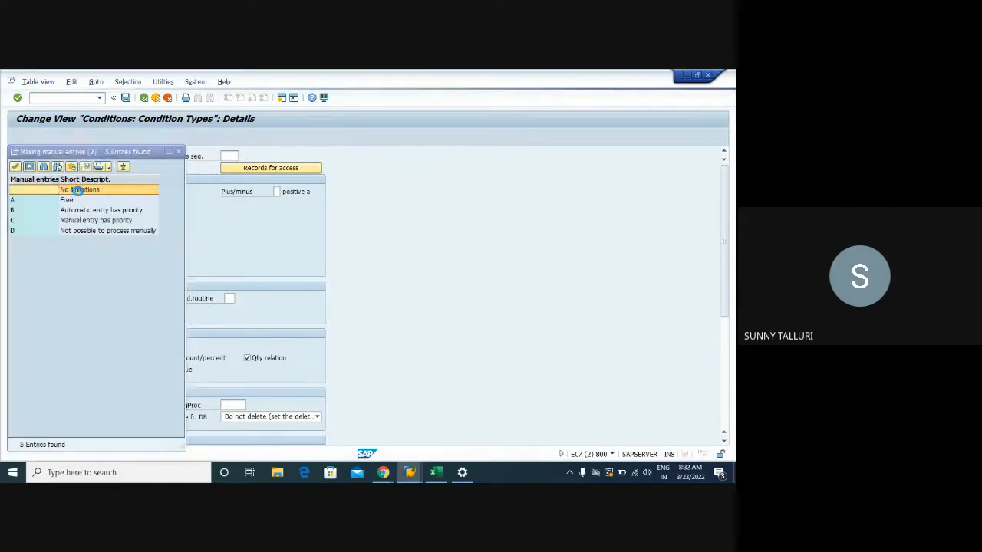
{"action": "left_click", "coordinate": [84, 222]}
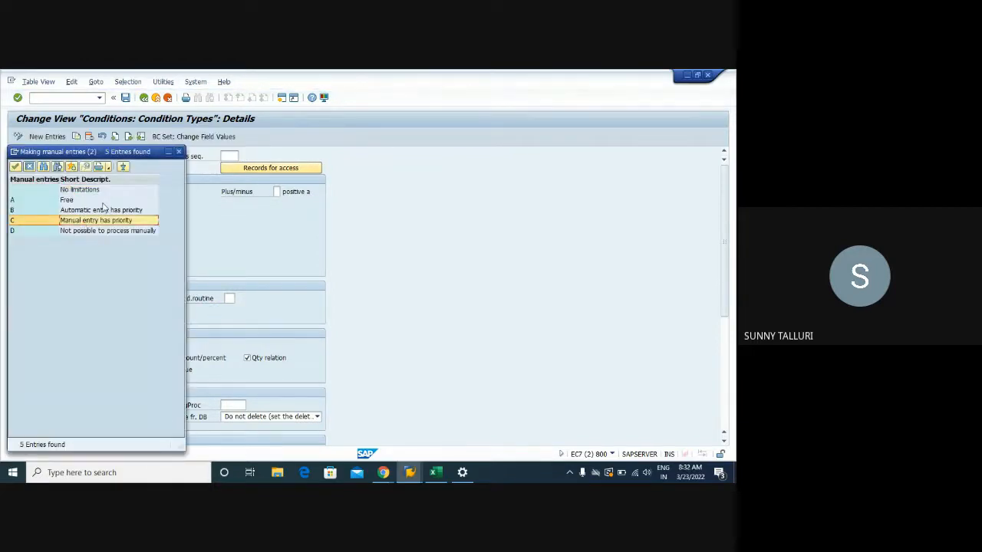
{"action": "left_click", "coordinate": [178, 152]}
- Display the PB00 details, view its manual entries options without changing them, and return to the condition types overview
{"action": "left_click", "coordinate": [128, 136]}
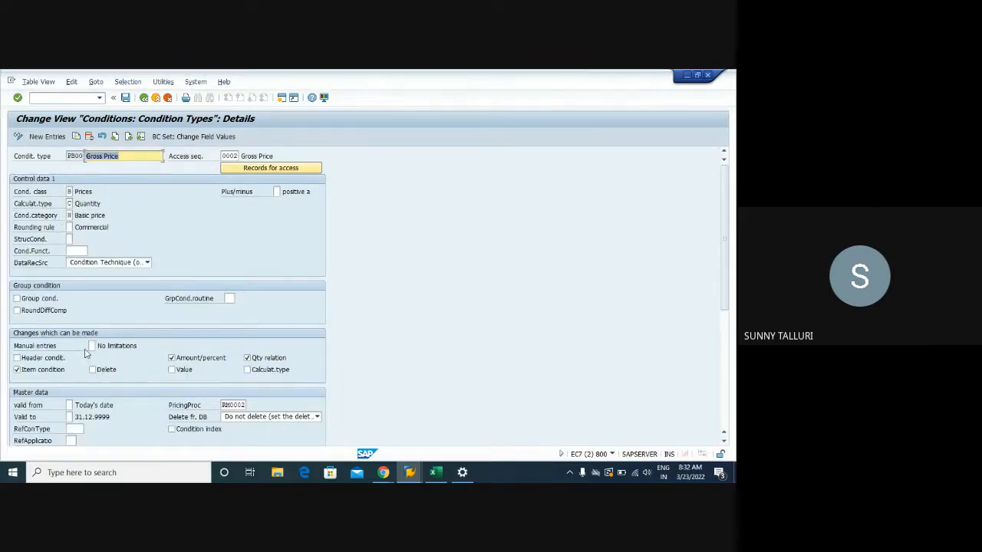
{"action": "left_click", "coordinate": [92, 346]}
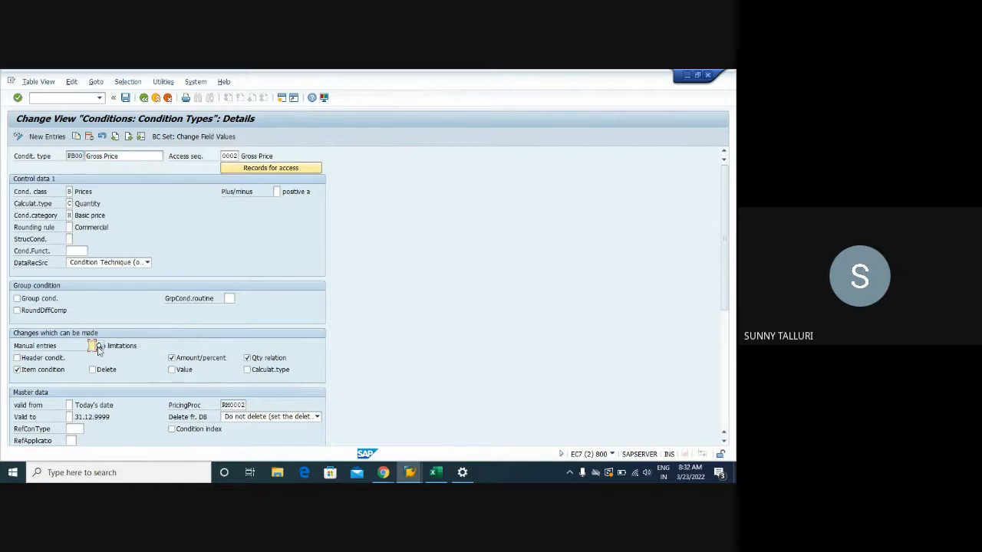
{"action": "left_click", "coordinate": [98, 347]}
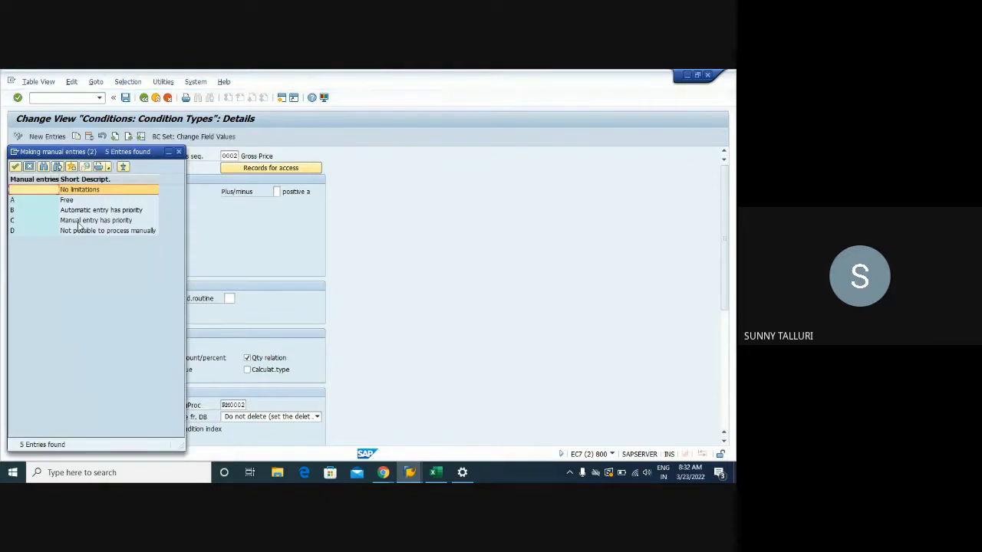
{"action": "left_click", "coordinate": [179, 152]}
{"action": "left_click", "coordinate": [143, 99]}
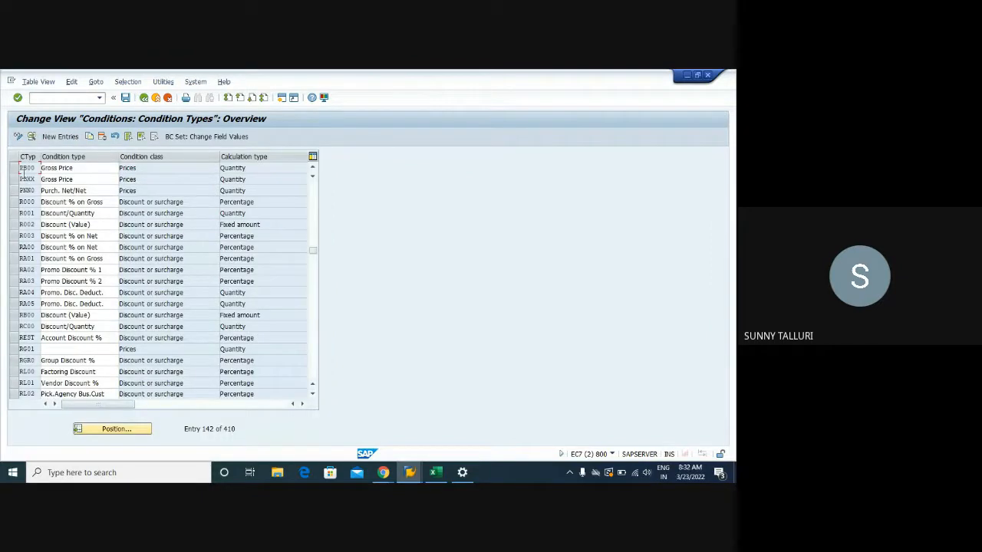
- Mark the PB00 and PBXX Gross Price rows in turn in the condition types overview to compare them
{"action": "left_click_drag", "start_coordinate": [13, 168], "coordinate": [13, 178]}
{"action": "left_click", "coordinate": [13, 169]}
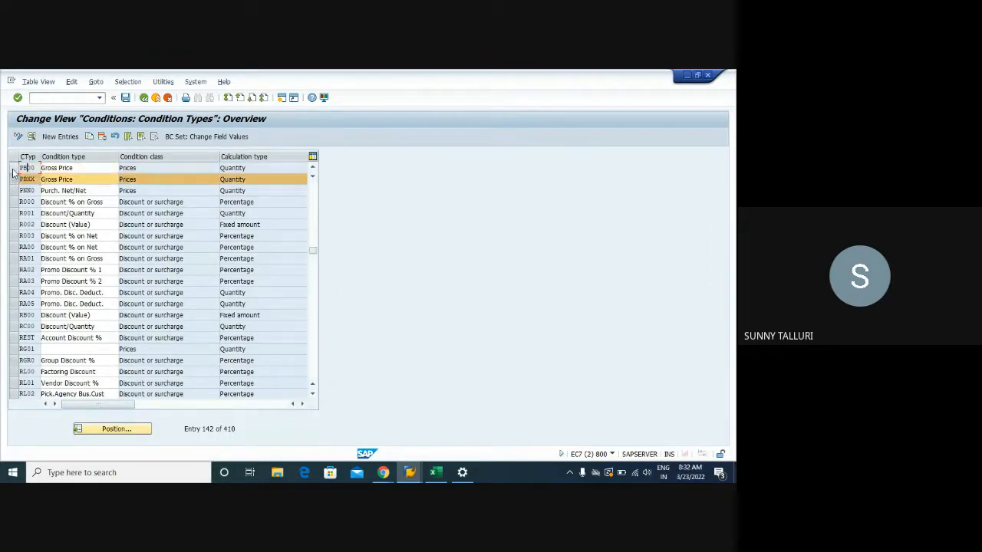
{"action": "left_click", "coordinate": [13, 168]}
{"action": "left_click", "coordinate": [13, 179]}
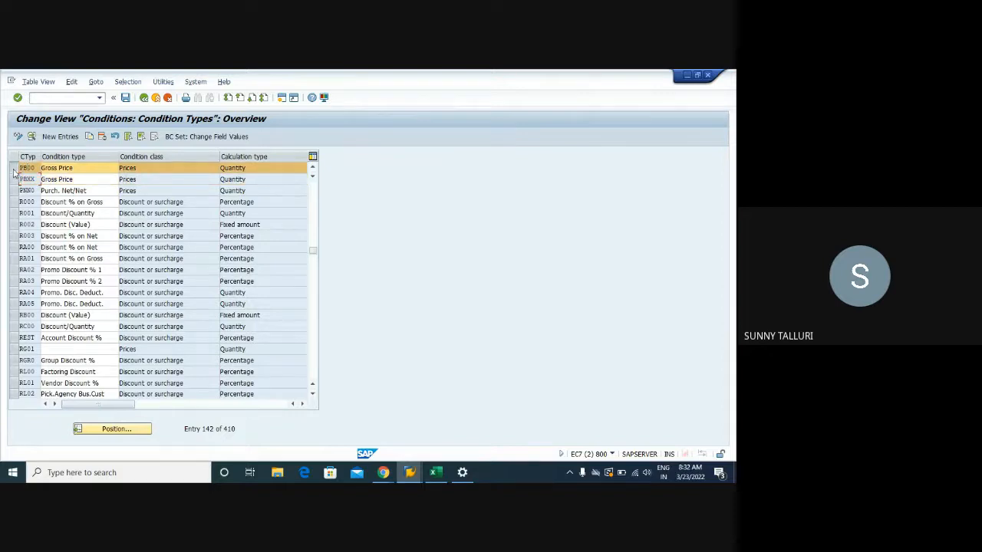
{"action": "left_click", "coordinate": [13, 179]}
{"action": "left_click", "coordinate": [13, 178]}
- Switch to the Create Purchase Order session and check the DPC1009 item's net price
{"action": "left_click", "coordinate": [411, 471]}
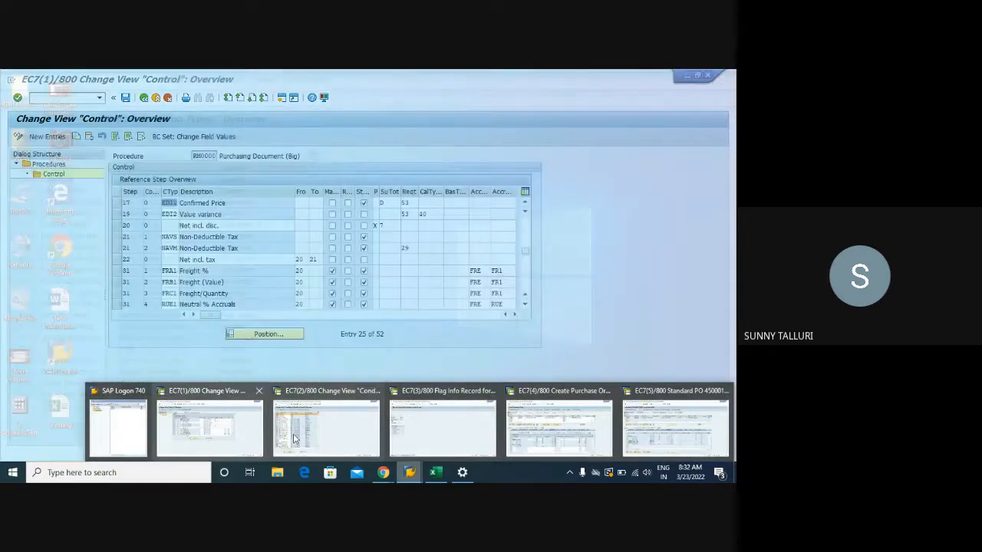
{"action": "left_click", "coordinate": [598, 440]}
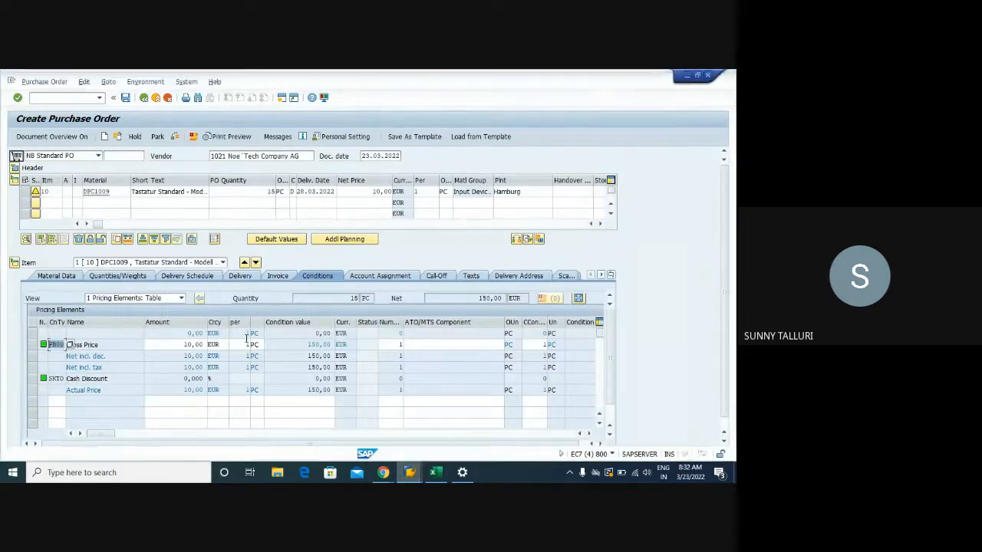
{"action": "left_click", "coordinate": [377, 191]}
{"action": "left_click_drag", "start_coordinate": [378, 191], "coordinate": [391, 192]}
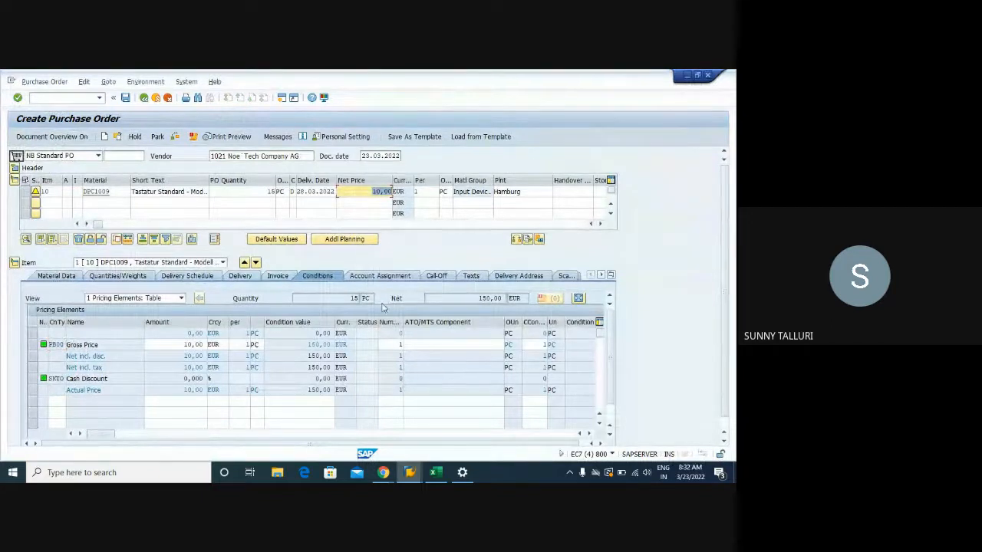
- Look at the condition types overview again, then return to the purchase order and check the PB00 Gross Price amount
{"action": "left_click", "coordinate": [409, 473]}
{"action": "mouse_move", "coordinate": [434, 408]}
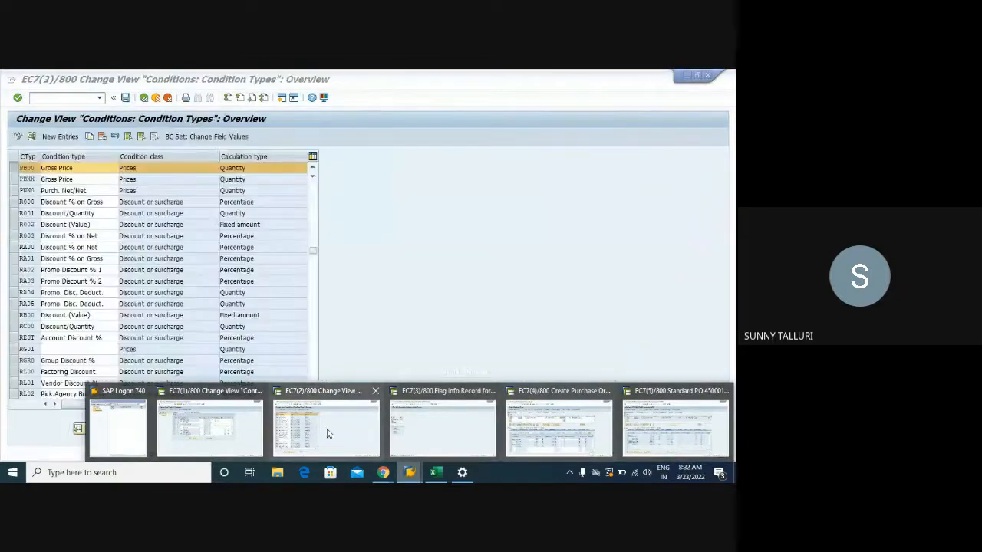
{"action": "left_click", "coordinate": [327, 434]}
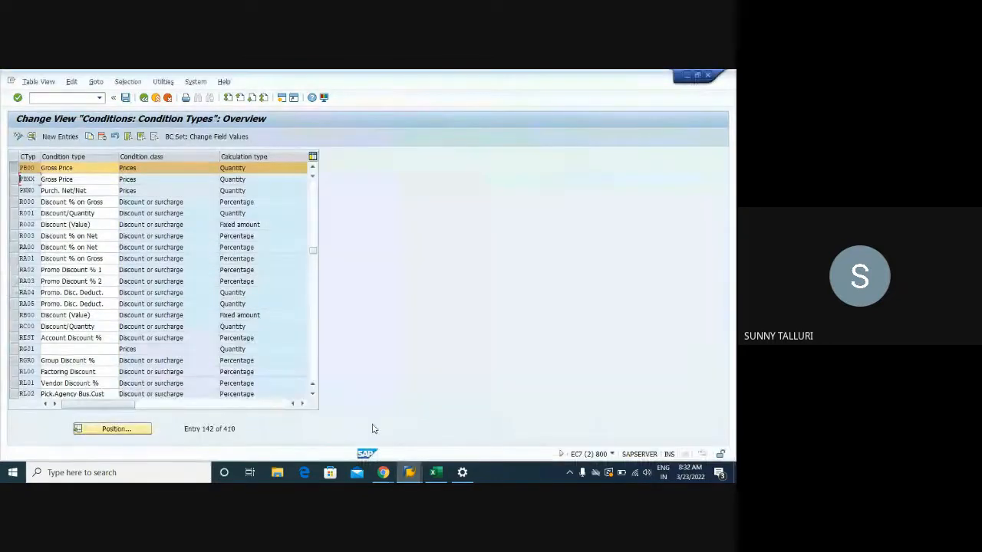
{"action": "left_click", "coordinate": [409, 472]}
{"action": "left_click", "coordinate": [571, 434]}
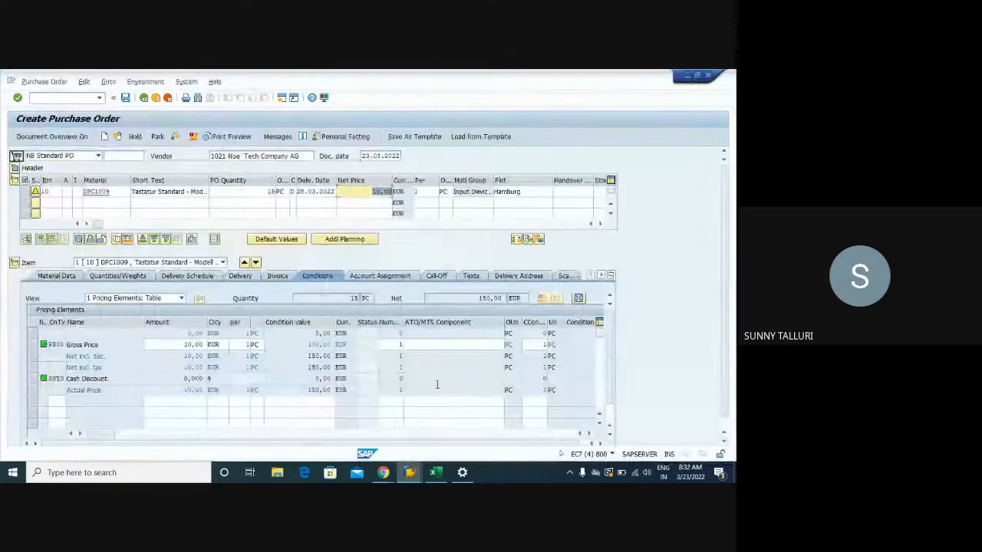
{"action": "left_click_drag", "start_coordinate": [173, 342], "coordinate": [206, 345]}
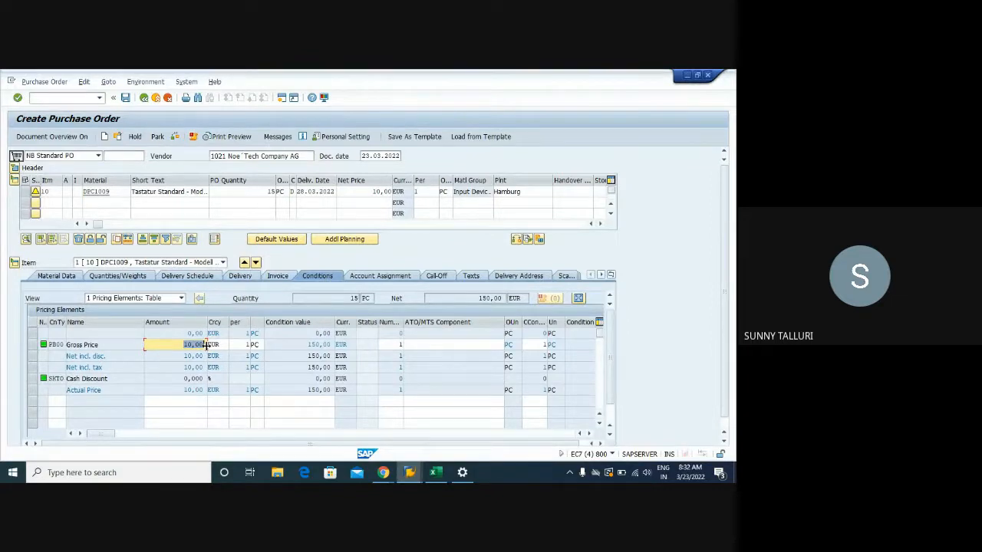
- Switch to the condition types overview session and mark the PB00 Gross Price entry
{"action": "left_click", "coordinate": [409, 473]}
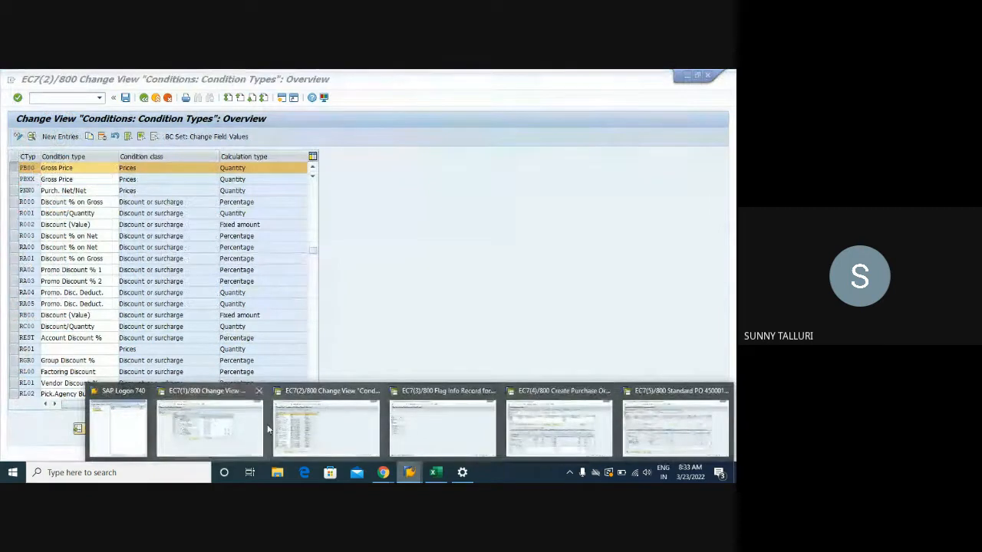
{"action": "left_click", "coordinate": [333, 427]}
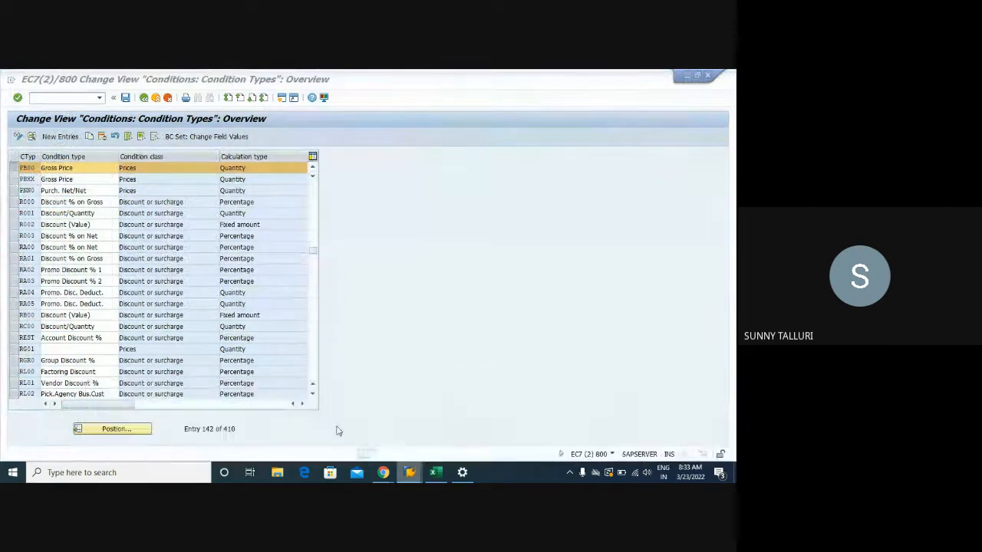
{"action": "left_click", "coordinate": [15, 172]}
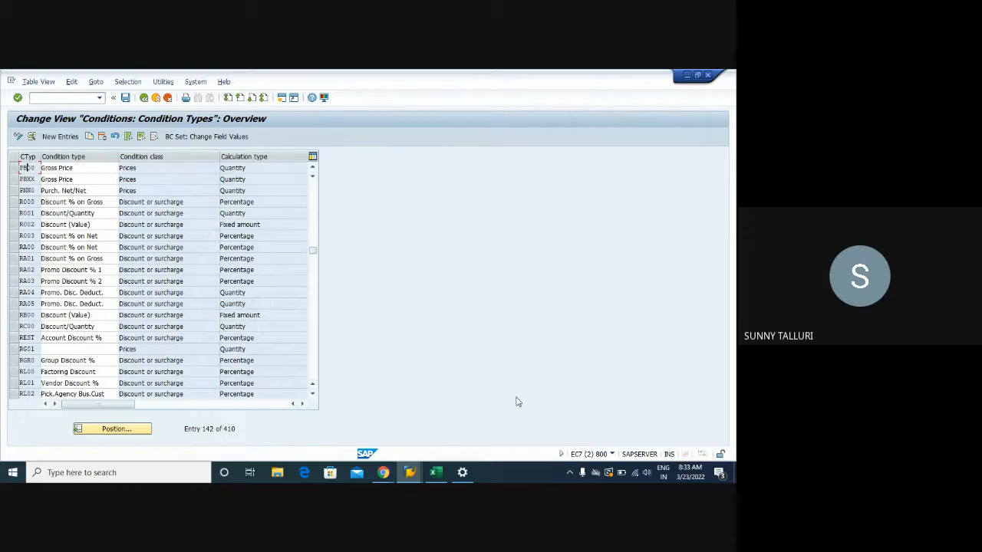
- Switch to the Training workbook in Excel and enter SAP in cell A54 and 0000 in cell A55 of Sheet3
{"action": "left_click", "coordinate": [435, 473]}
{"action": "left_click", "coordinate": [65, 409]}
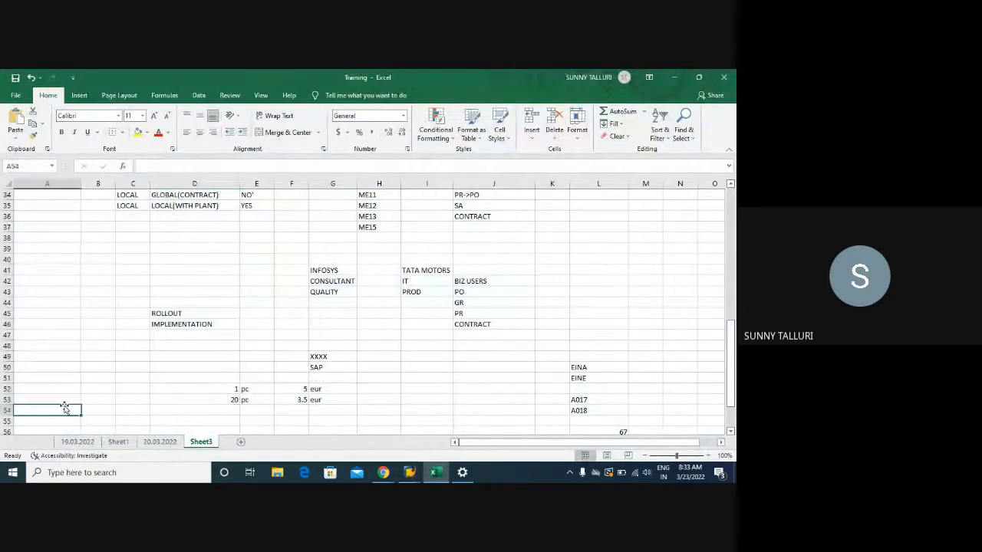
{"action": "type", "text": "SAP"}
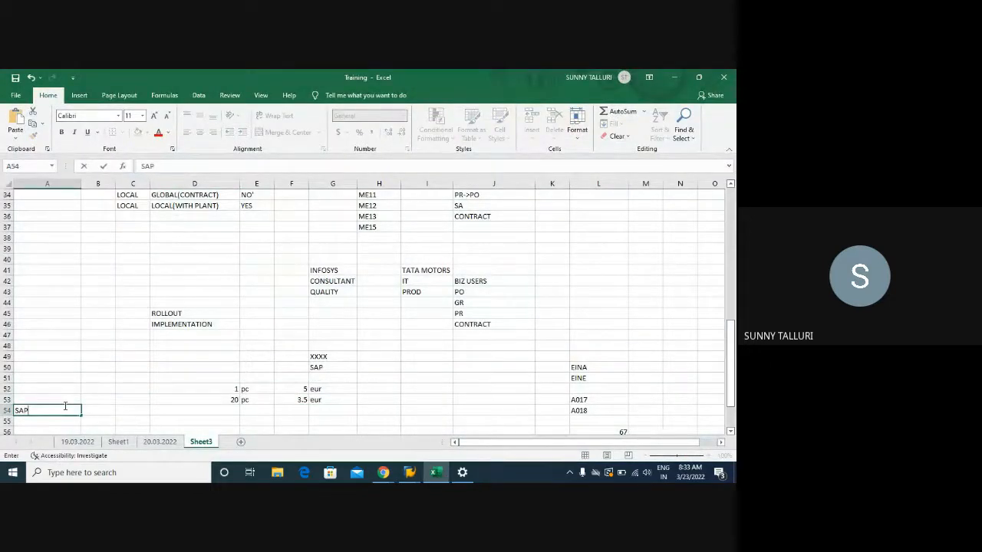
{"action": "key", "text": "Return"}
{"action": "type", "text": "GOLDEN"}
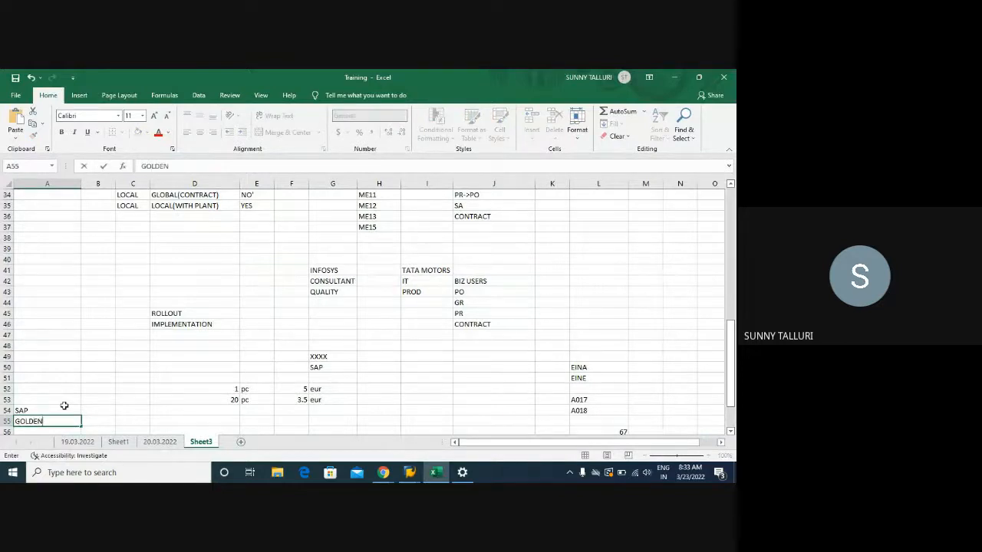
{"action": "type", "text": " CLINET"}
{"action": "key", "text": "BackSpace"}
{"action": "key", "text": "BackSpace"}
{"action": "key", "text": "BackSpace"}
{"action": "key", "text": "BackSpace"}
{"action": "key", "text": "BackSpace"}
{"action": "key", "text": "BackSpace"}
{"action": "key", "text": "BackSpace"}
{"action": "key", "text": "BackSpace"}
{"action": "key", "text": "BackSpace"}
{"action": "key", "text": "BackSpace"}
{"action": "key", "text": "BackSpace"}
{"action": "type", "text": "0000"}
{"action": "key", "text": "Return"}
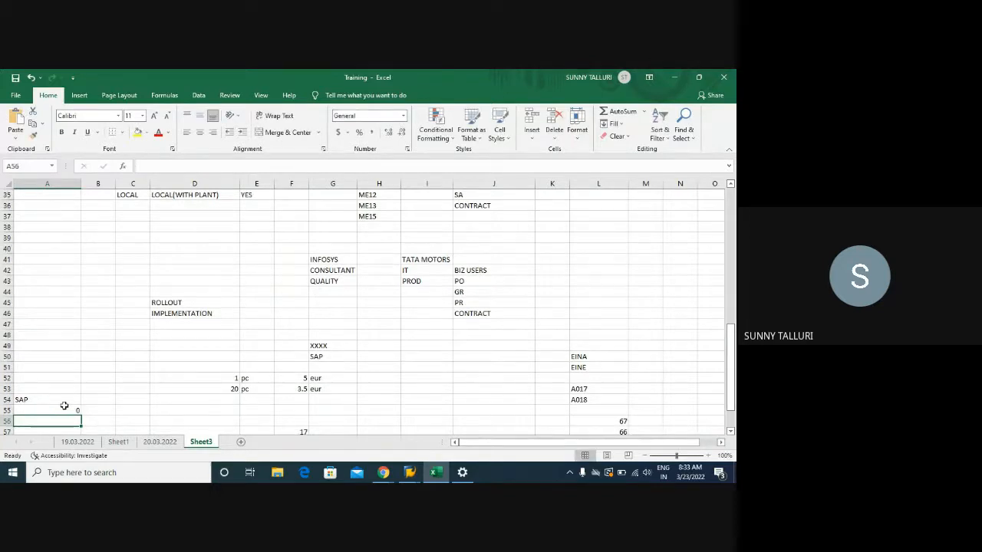
{"action": "left_click_drag", "start_coordinate": [60, 400], "coordinate": [68, 414]}
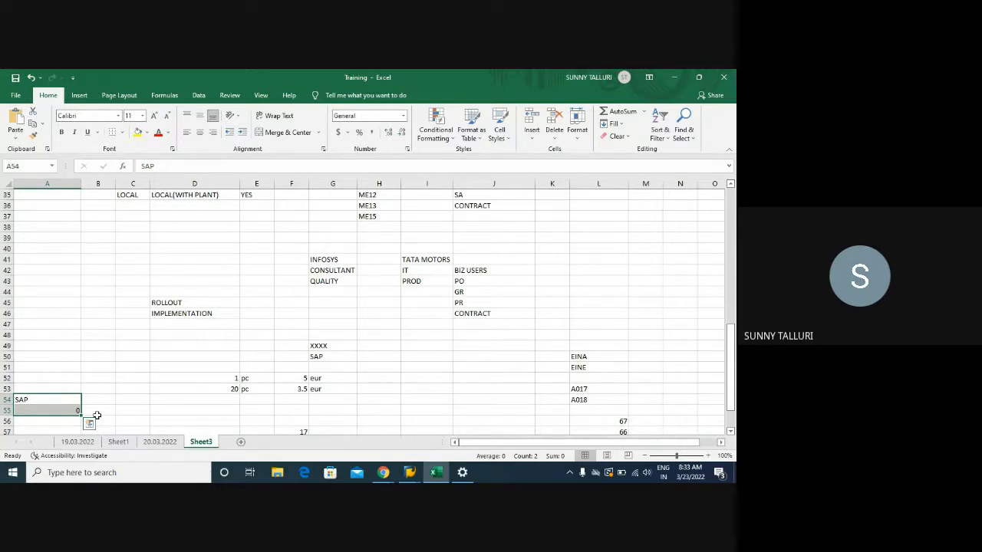
{"action": "left_click", "coordinate": [97, 414]}
{"action": "left_click", "coordinate": [132, 414]}
{"action": "left_click", "coordinate": [184, 415]}
{"action": "left_click", "coordinate": [256, 410]}
{"action": "left_click_drag", "start_coordinate": [77, 411], "coordinate": [28, 400]}
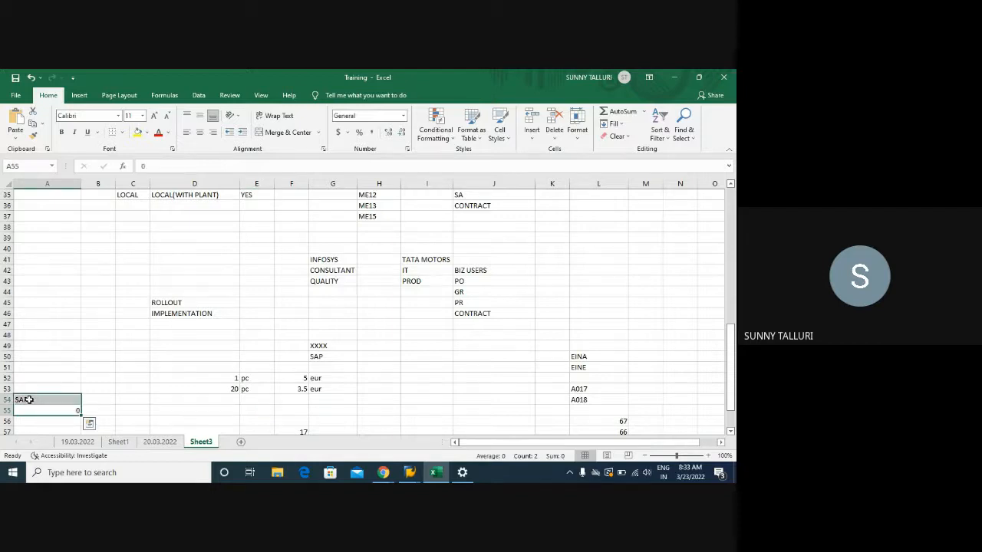
{"action": "left_click", "coordinate": [89, 409]}
{"action": "left_click", "coordinate": [173, 411]}
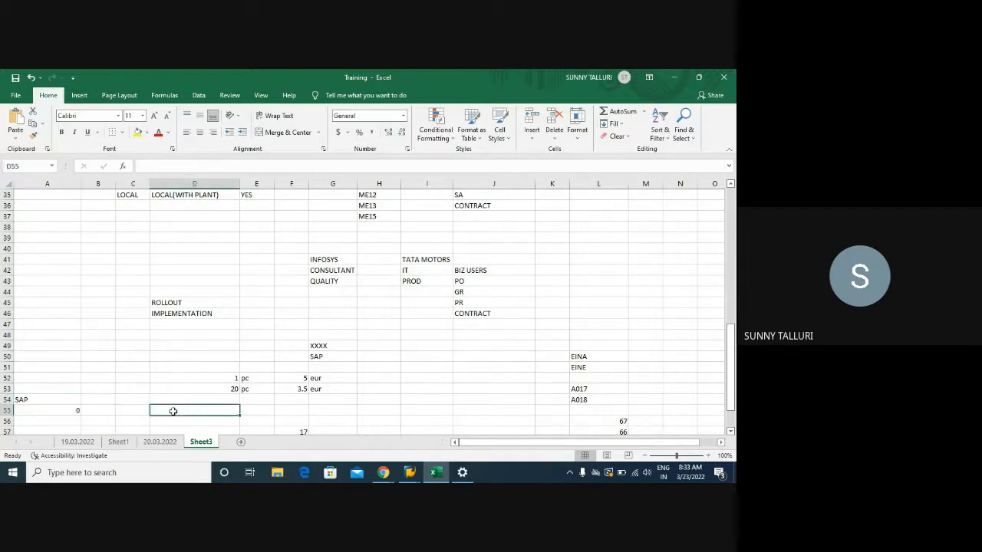
{"action": "left_click", "coordinate": [109, 411]}
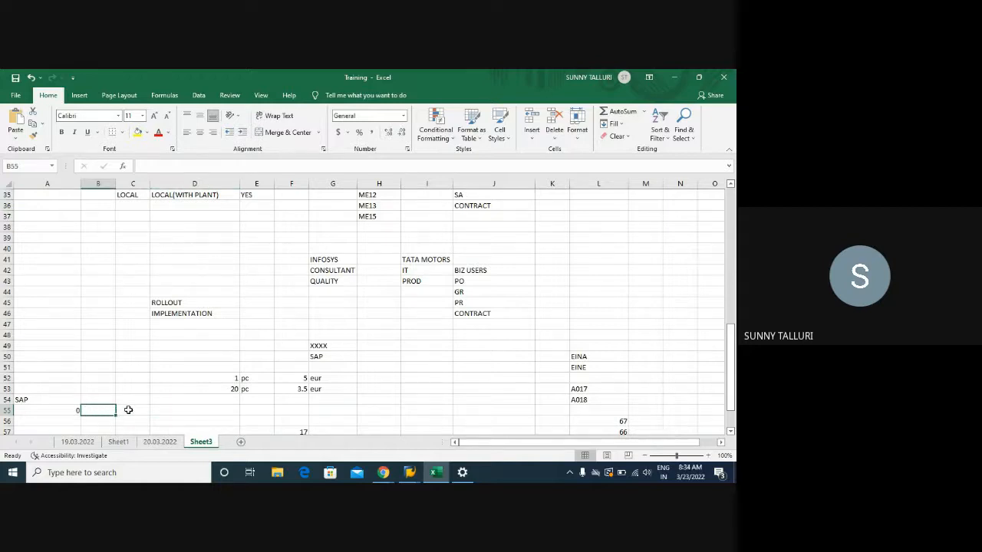
{"action": "left_click_drag", "start_coordinate": [49, 400], "coordinate": [51, 407]}
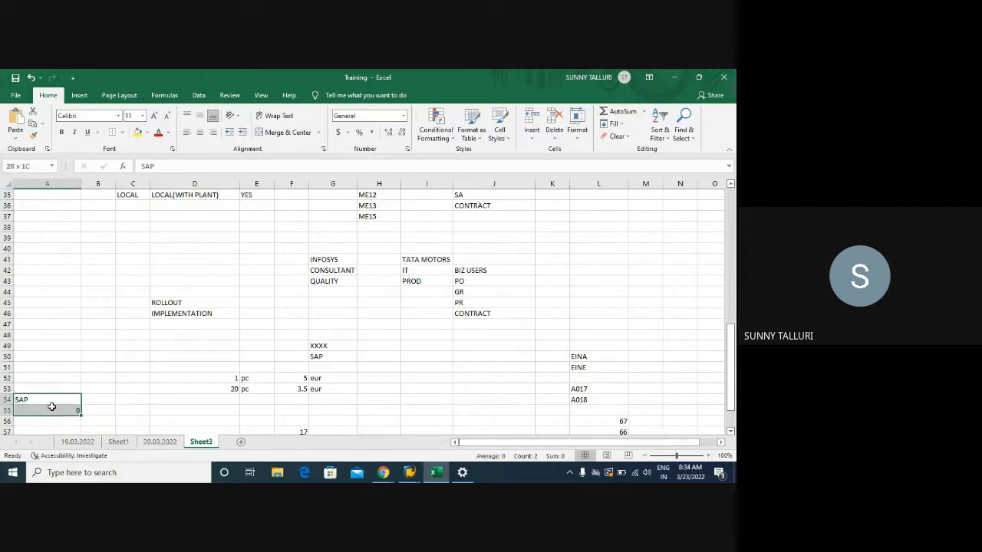
{"action": "left_click", "coordinate": [102, 408]}
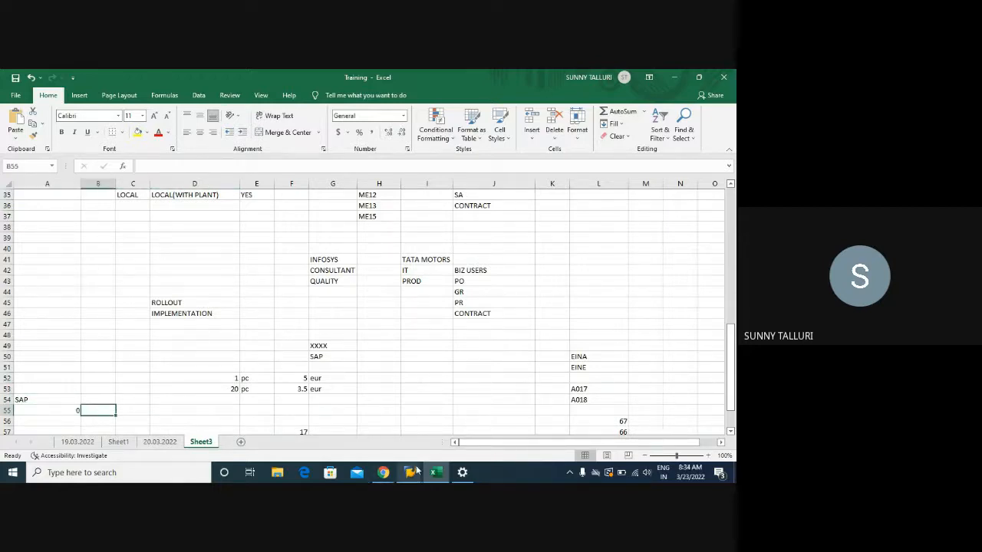
- Switch to the SAP Flag Info Record session, start transaction SE91 and display the messages of message class 06
{"action": "mouse_move", "coordinate": [414, 476]}
{"action": "left_click", "coordinate": [421, 430]}
{"action": "left_click", "coordinate": [42, 99]}
{"action": "type", "text": "/NSE"}
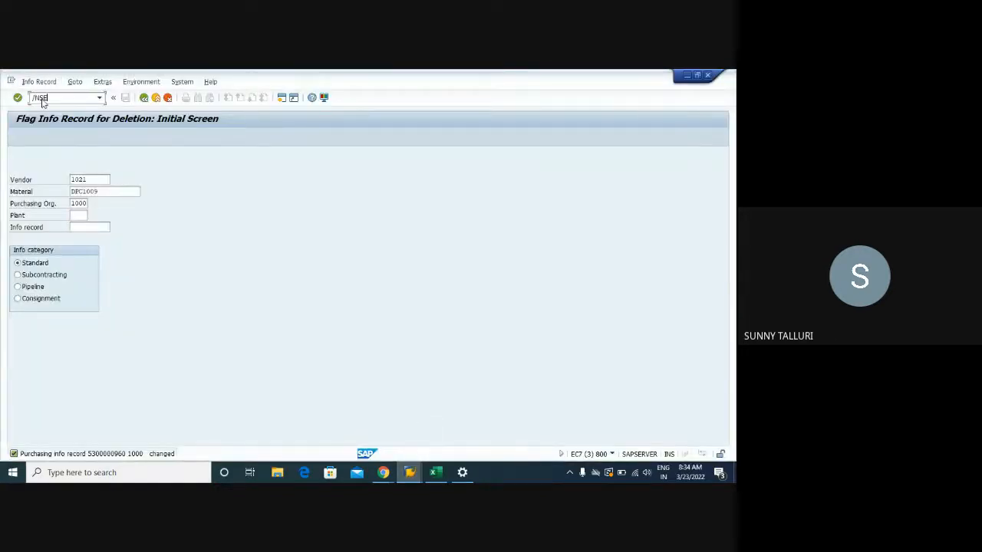
{"action": "type", "text": "91"}
{"action": "key", "text": "Return"}
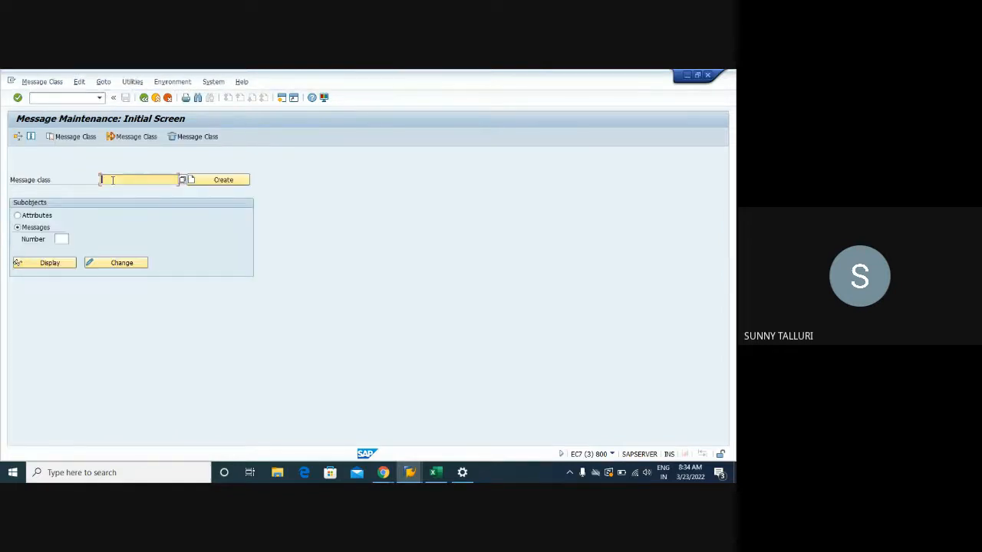
{"action": "left_click", "coordinate": [44, 263]}
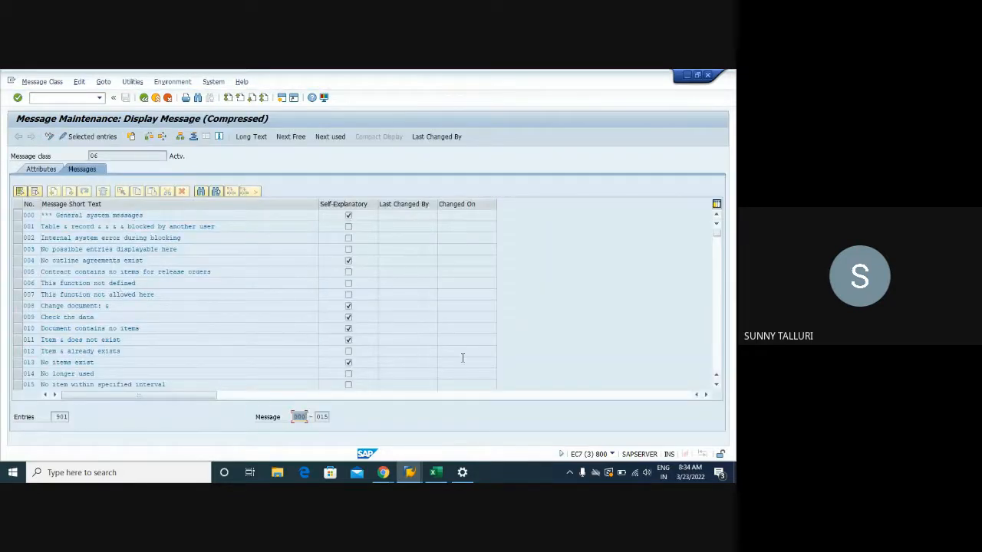
- Page through the short texts of message class 06 to look for the info record message
{"action": "left_click", "coordinate": [715, 364]}
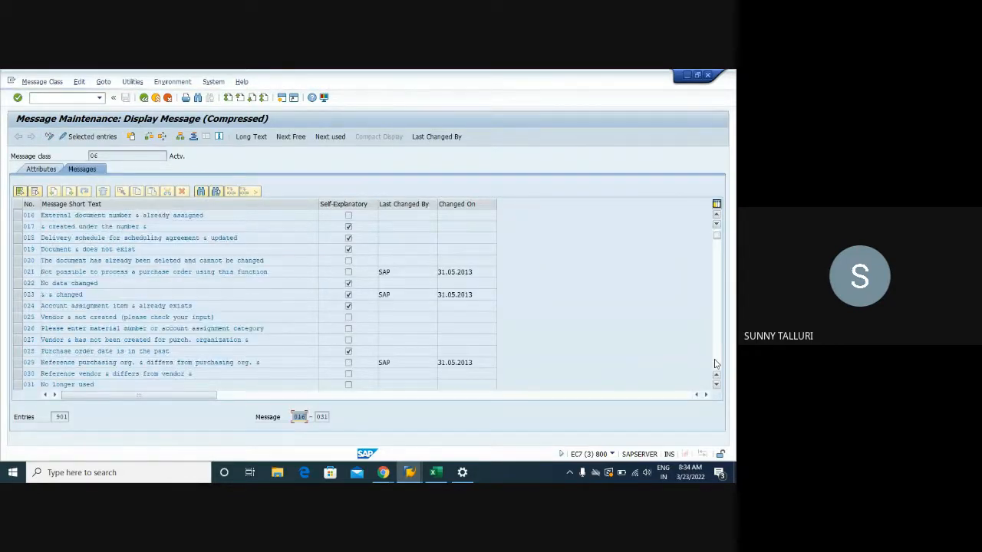
{"action": "left_click", "coordinate": [716, 363]}
{"action": "left_click", "coordinate": [715, 364]}
{"action": "left_click", "coordinate": [716, 364]}
{"action": "left_click", "coordinate": [715, 364]}
{"action": "left_click", "coordinate": [716, 364]}
{"action": "left_click", "coordinate": [715, 363]}
{"action": "left_click", "coordinate": [716, 363]}
{"action": "left_click", "coordinate": [716, 364]}
{"action": "left_click", "coordinate": [716, 364]}
{"action": "left_click", "coordinate": [716, 363]}
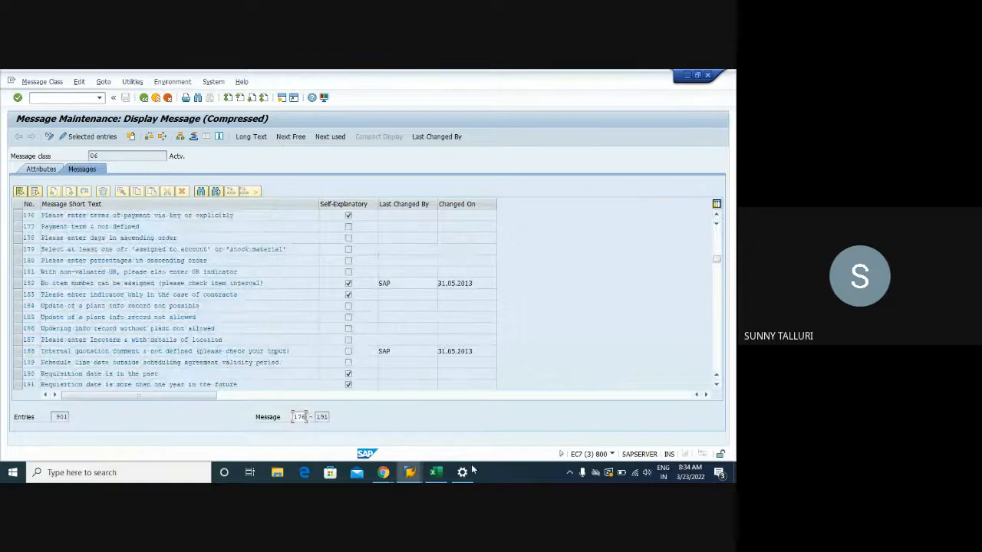
- In the Create Purchase Order session, restart ME21N and enter vendor 1021, purchasing organization 1000, purchasing group 003 and company code 1000
{"action": "left_click", "coordinate": [409, 472]}
{"action": "left_click", "coordinate": [560, 428]}
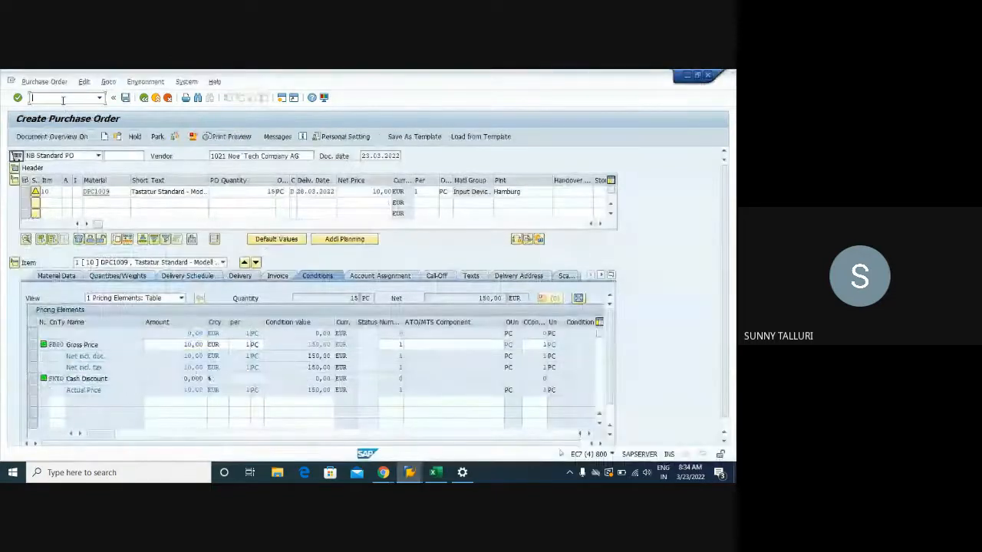
{"action": "type", "text": "/NME21N"}
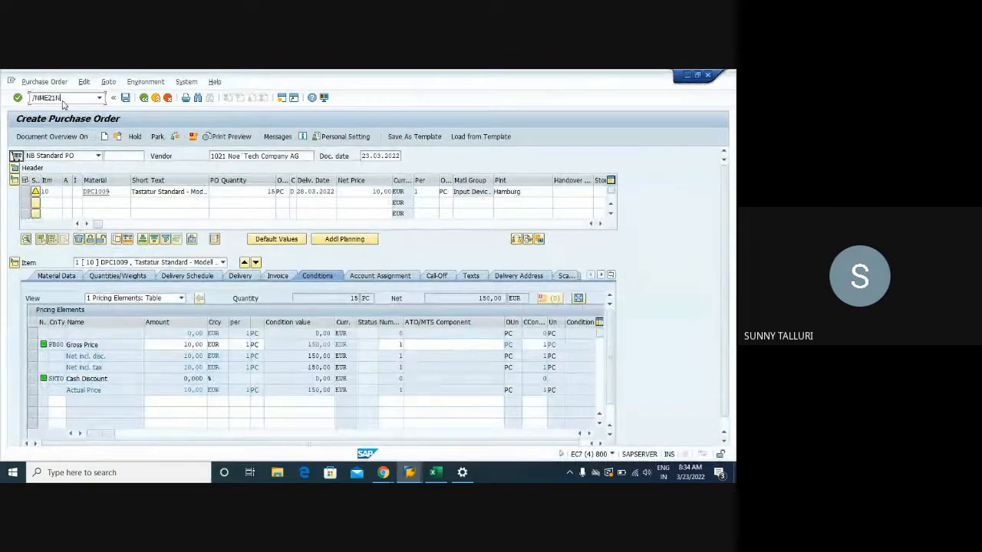
{"action": "key", "text": "Return"}
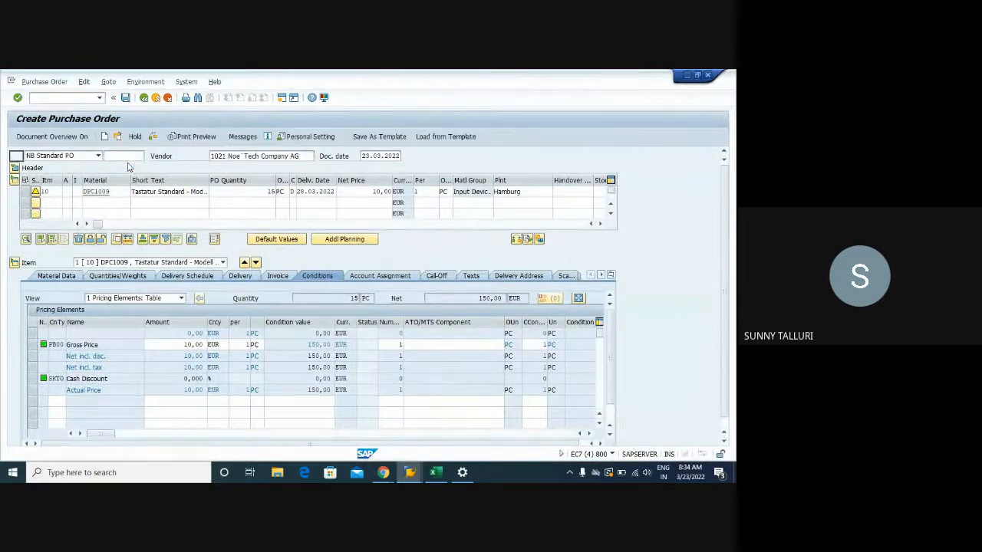
{"action": "type", "text": "1021"}
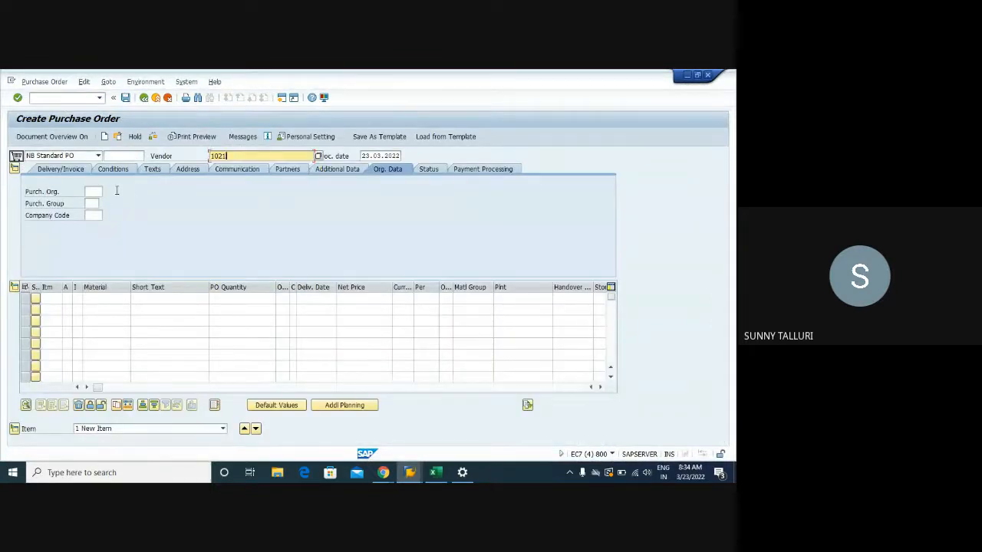
{"action": "left_click", "coordinate": [94, 193]}
{"action": "left_click", "coordinate": [95, 202]}
{"action": "left_click", "coordinate": [91, 204]}
{"action": "left_click", "coordinate": [91, 214]}
{"action": "left_click", "coordinate": [92, 215]}
{"action": "left_click", "coordinate": [93, 226]}
- Add item DPC1009 with plant Hamburg and storage location Materiallager, and supply its order quantity
{"action": "left_click", "coordinate": [108, 299]}
{"action": "left_click", "coordinate": [98, 307]}
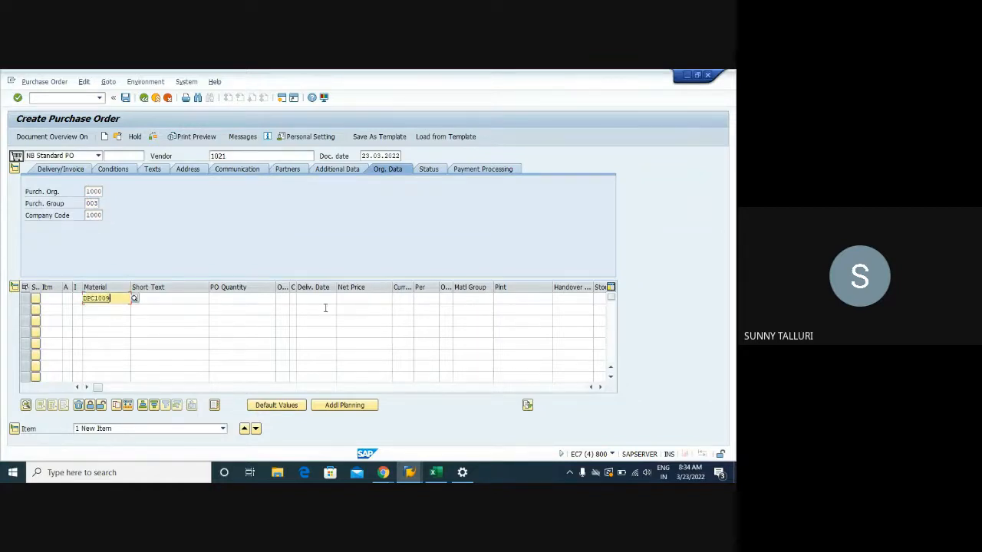
{"action": "left_click", "coordinate": [518, 299]}
{"action": "left_click", "coordinate": [525, 307]}
{"action": "key", "text": "Tab"}
{"action": "left_click", "coordinate": [557, 308]}
{"action": "key", "text": "Return"}
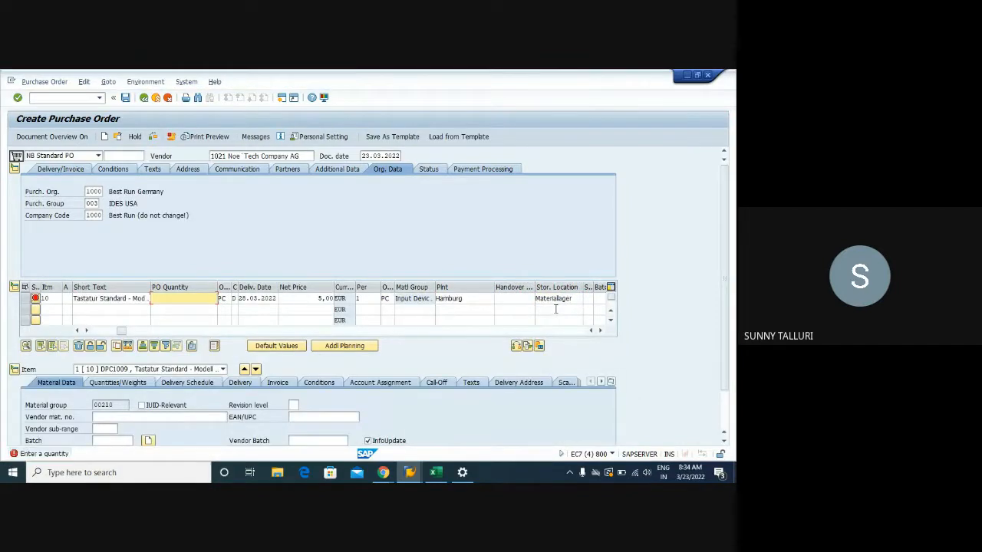
{"action": "key", "text": "Return"}
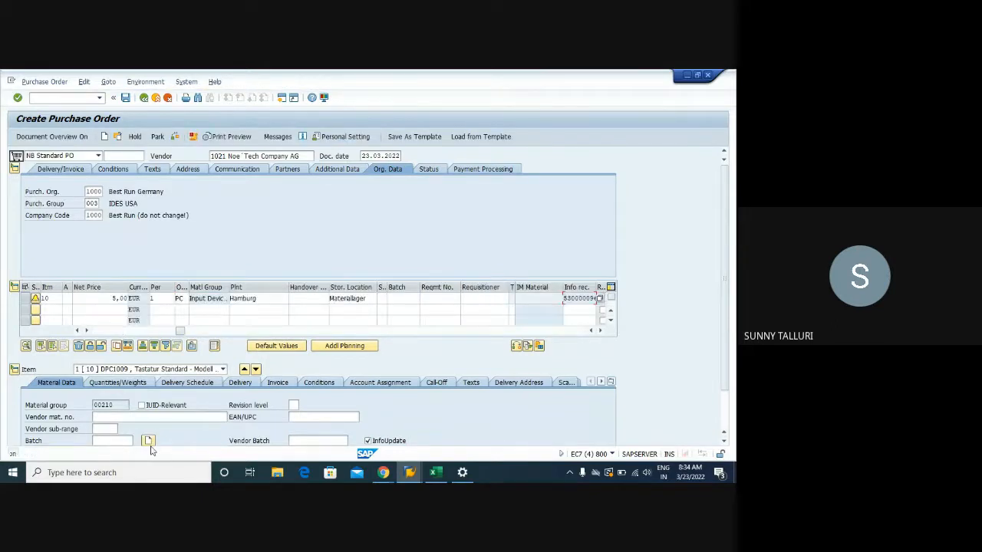
- Open the details of the deletion-flag warning for its message number, and display message 718 of class 06 in Message Maintenance
{"action": "left_click", "coordinate": [115, 454]}
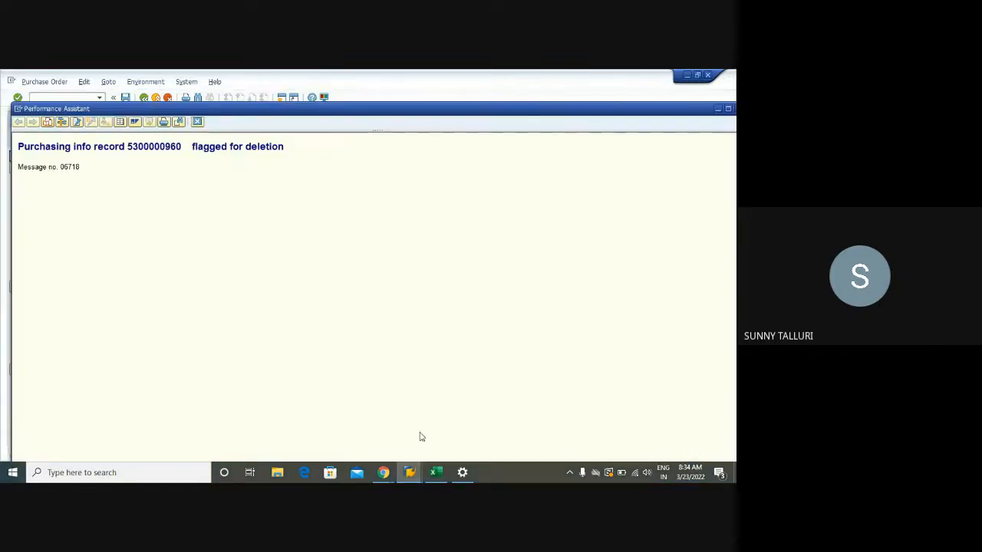
{"action": "mouse_move", "coordinate": [410, 472]}
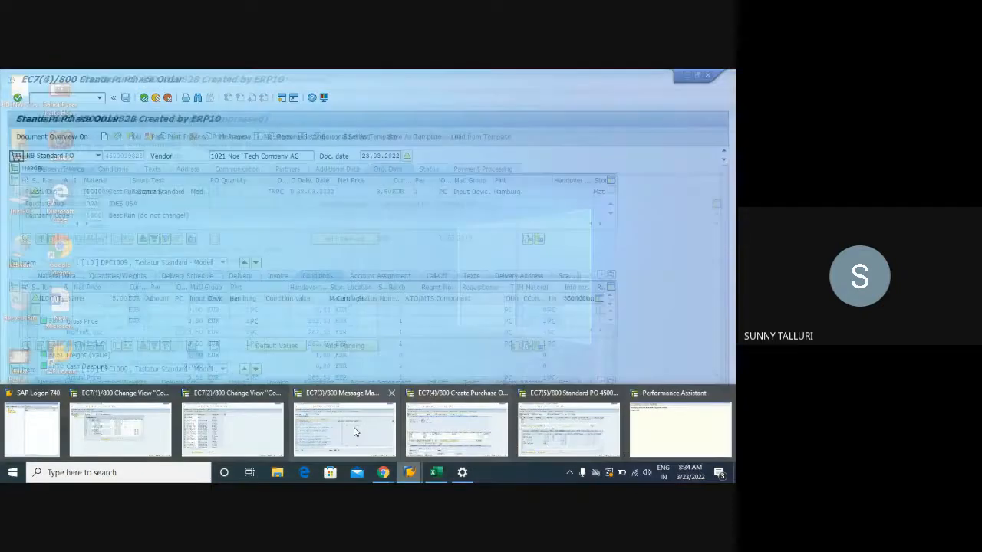
{"action": "left_click", "coordinate": [355, 432]}
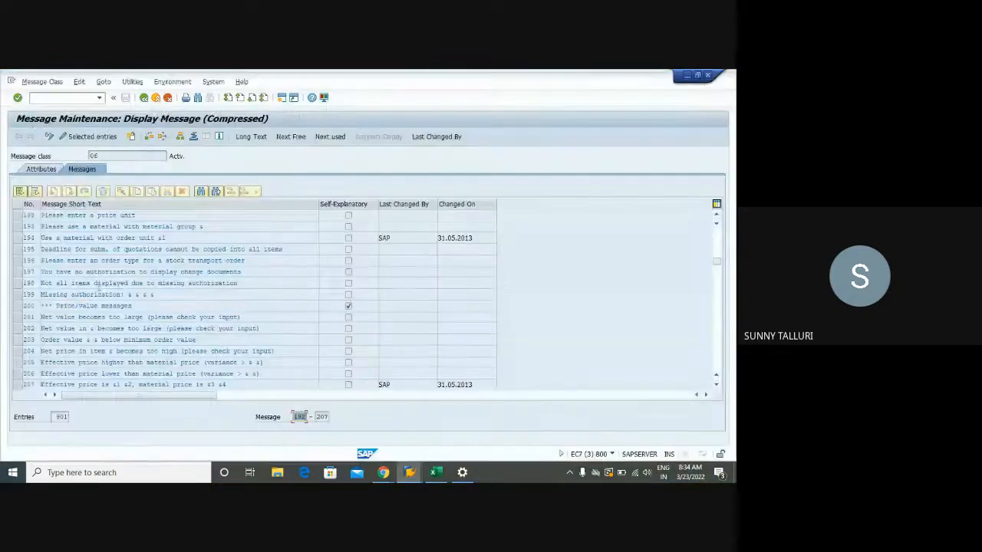
{"action": "left_click", "coordinate": [143, 97]}
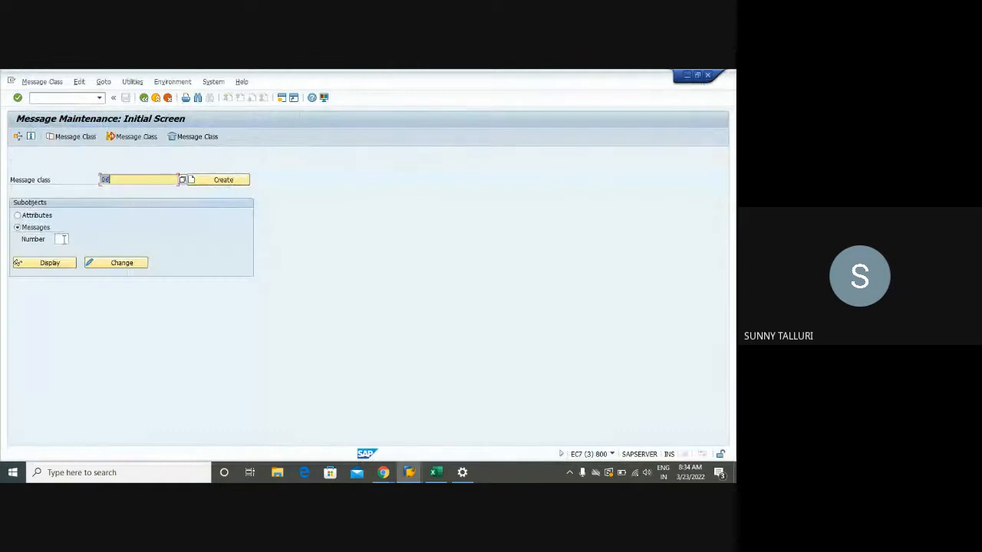
{"action": "left_click", "coordinate": [64, 239]}
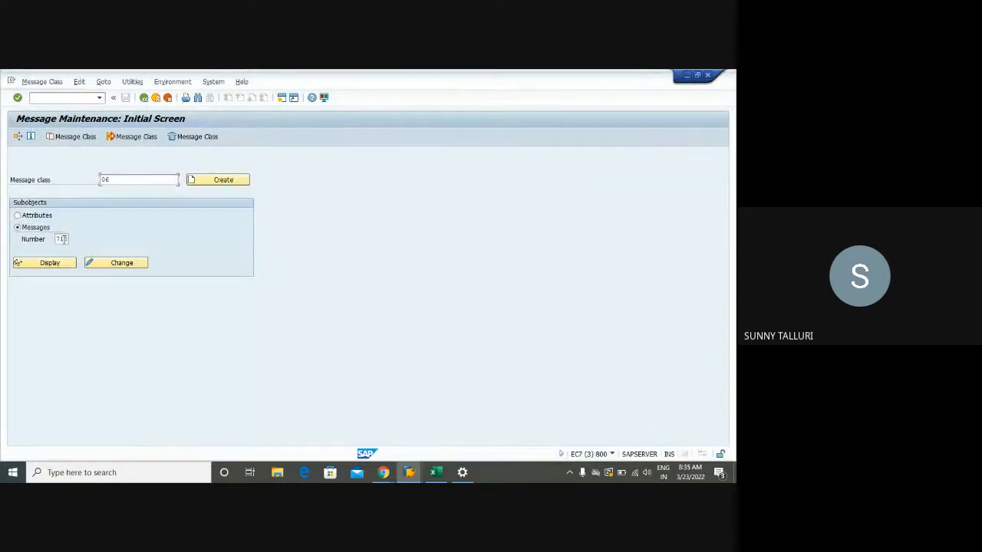
{"action": "left_click", "coordinate": [60, 267]}
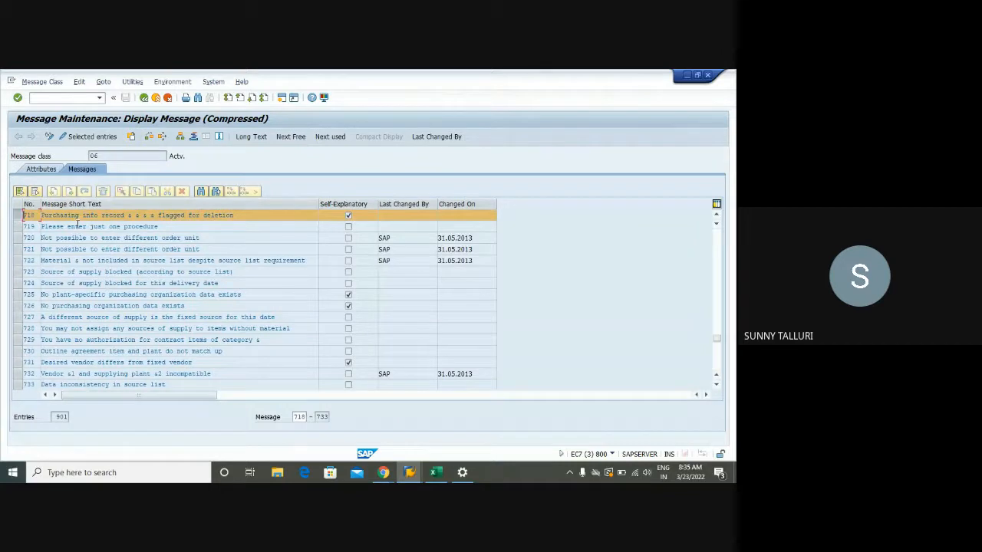
- View the attributes of message class 06, return to the initial screen and display message 718 again
{"action": "left_click", "coordinate": [42, 169]}
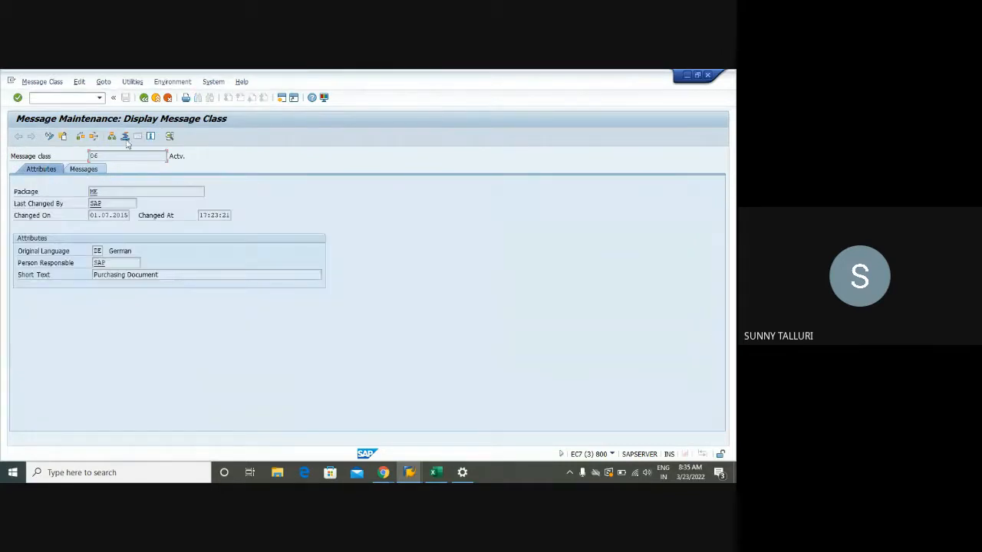
{"action": "left_click", "coordinate": [144, 98]}
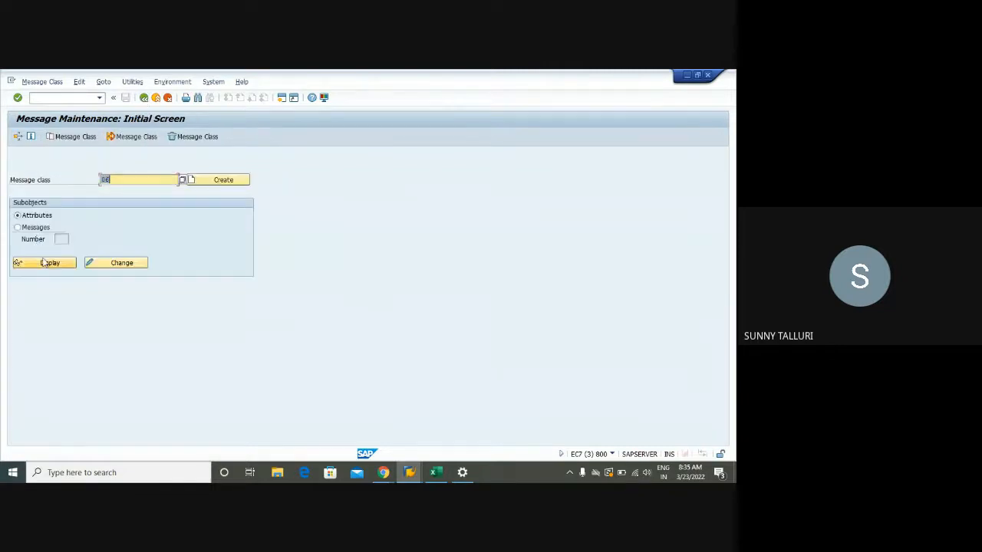
{"action": "left_click", "coordinate": [61, 238]}
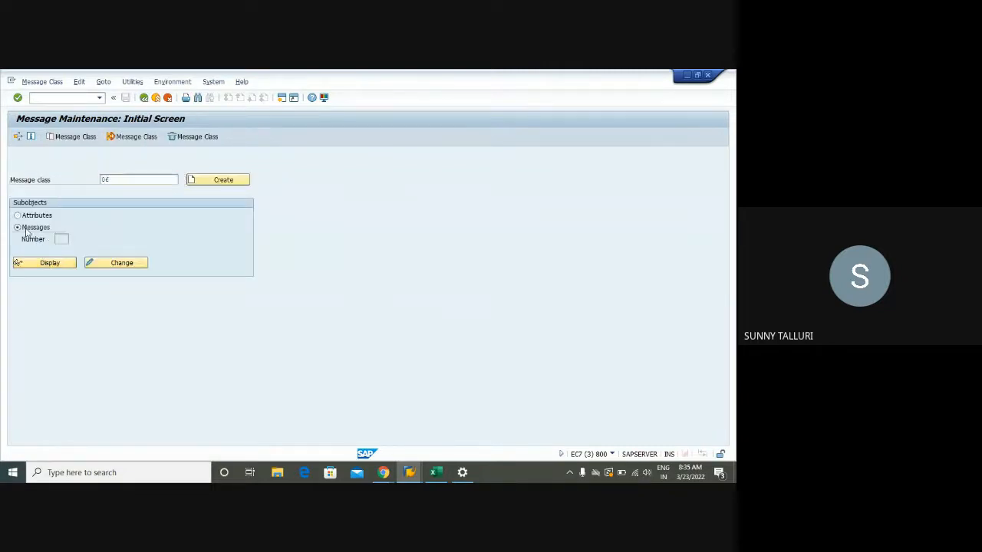
{"action": "left_click", "coordinate": [63, 239]}
{"action": "left_click", "coordinate": [65, 249]}
{"action": "left_click", "coordinate": [50, 263]}
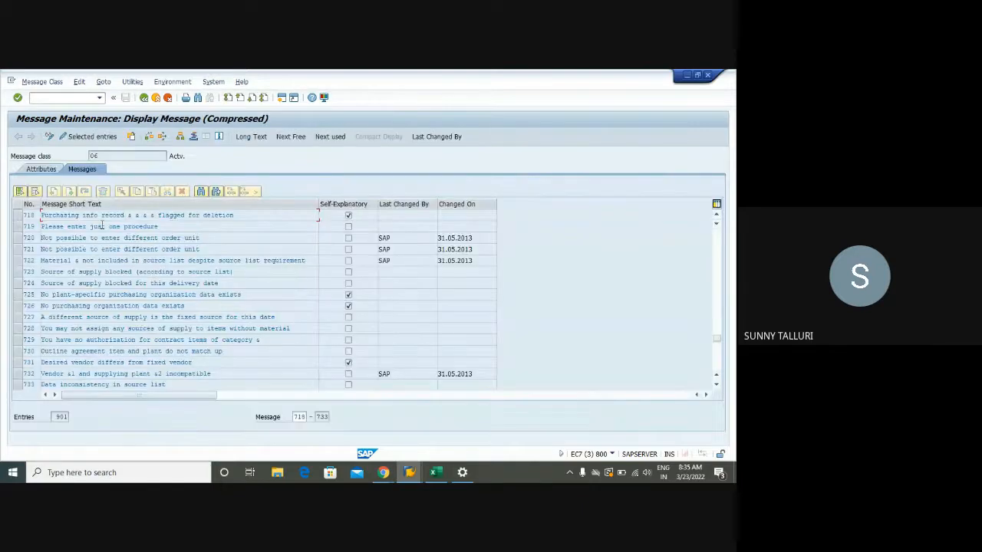
- Select message 718 in the list, leave the message display and open the Purchasing implementation guide with transaction OLME
{"action": "left_click", "coordinate": [20, 218]}
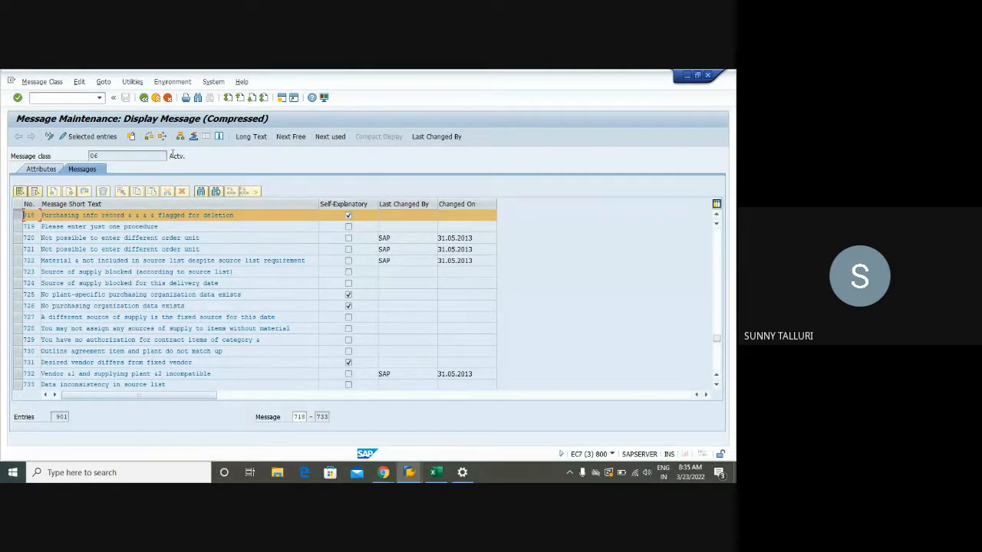
{"action": "left_click", "coordinate": [143, 98]}
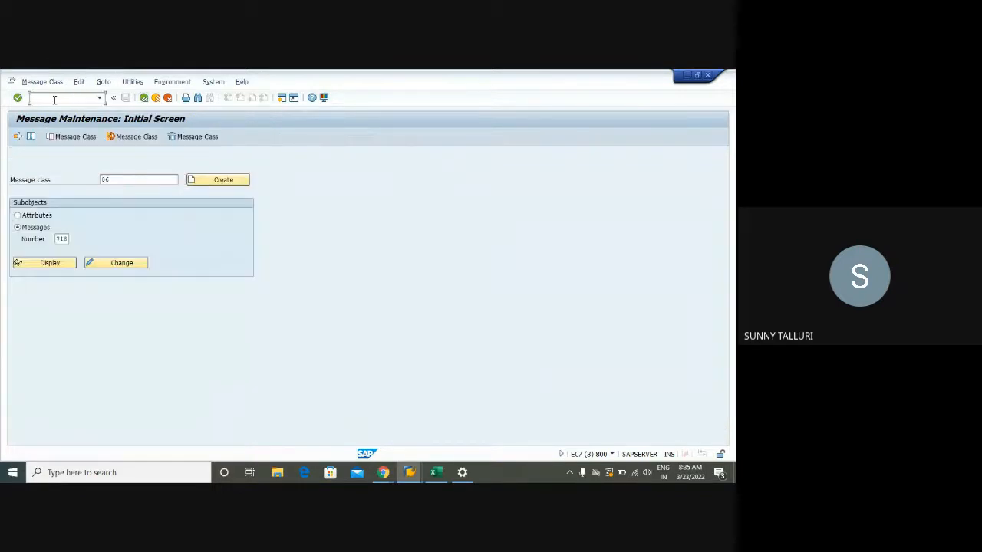
{"action": "left_click", "coordinate": [54, 100]}
{"action": "type", "text": "/NOLME"}
{"action": "key", "text": "Return"}
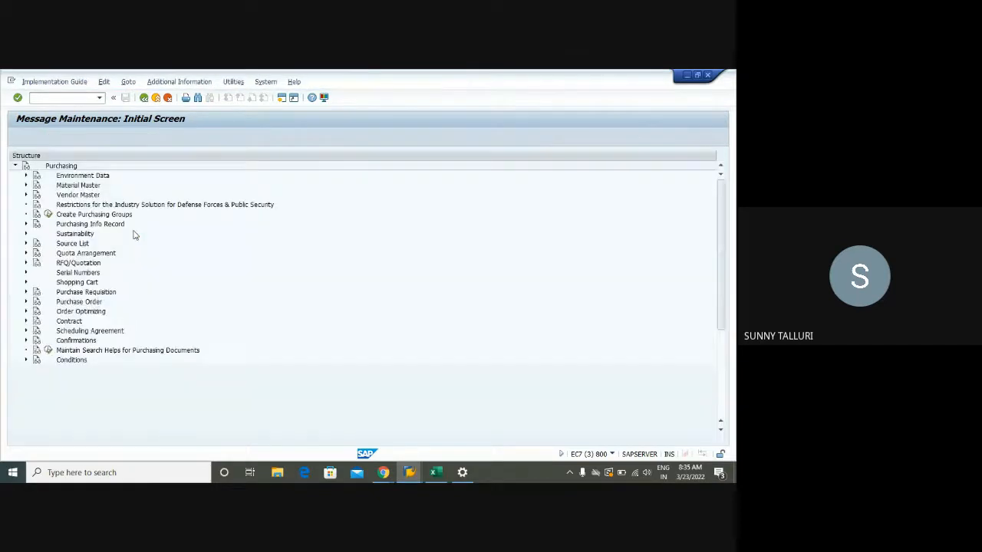
- Look through the Purchase Order and Messages nodes of the Purchasing guide for the system message settings
{"action": "scroll", "coordinate": [97, 307], "scroll_direction": "down", "scroll_amount": 5}
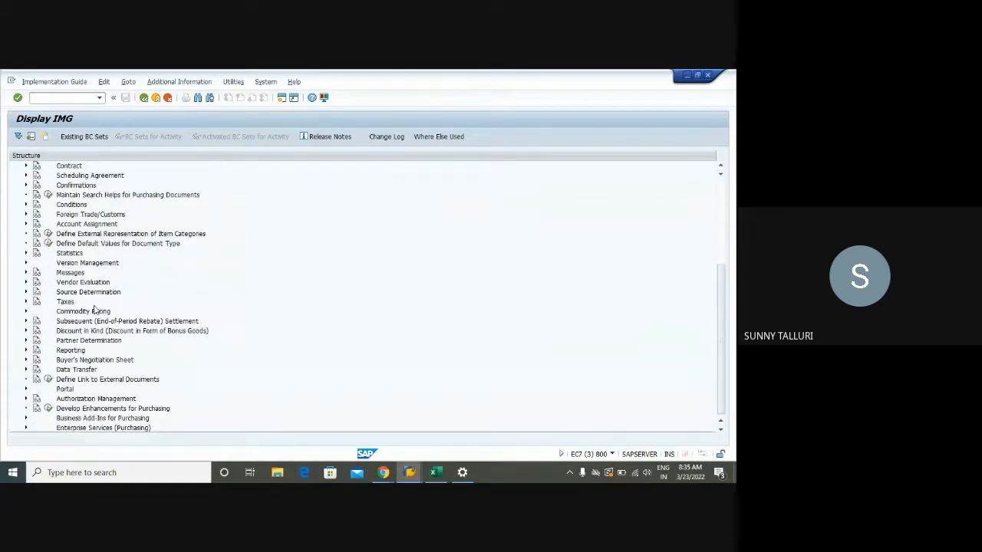
{"action": "scroll", "coordinate": [107, 312], "scroll_direction": "up", "scroll_amount": 5}
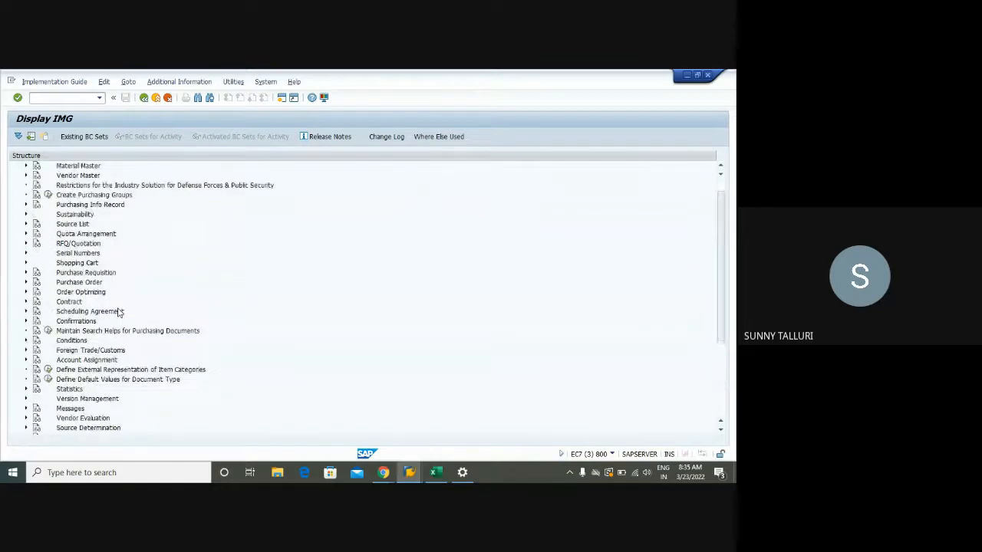
{"action": "left_click", "coordinate": [26, 282]}
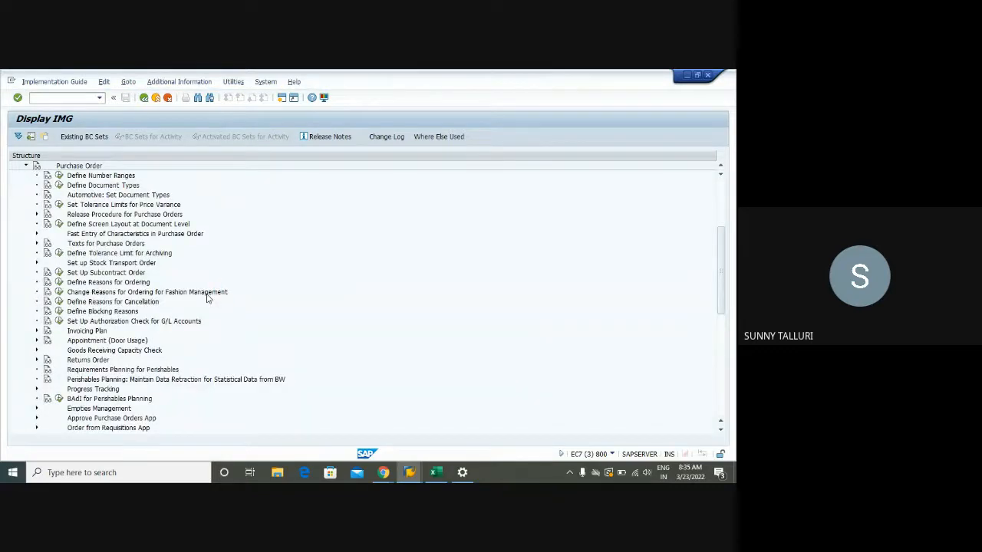
{"action": "scroll", "coordinate": [207, 298], "scroll_direction": "down", "scroll_amount": 3}
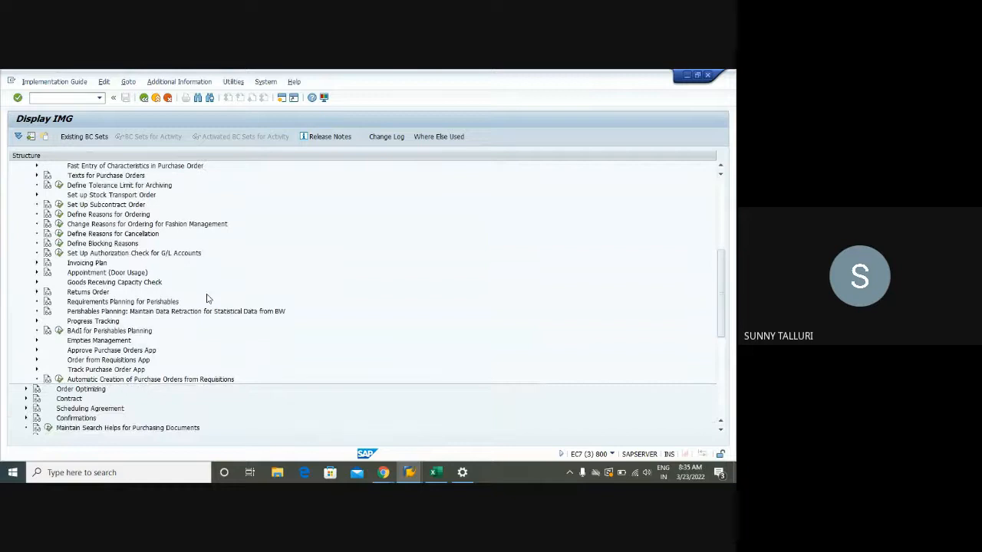
{"action": "scroll", "coordinate": [206, 298], "scroll_direction": "up", "scroll_amount": 4}
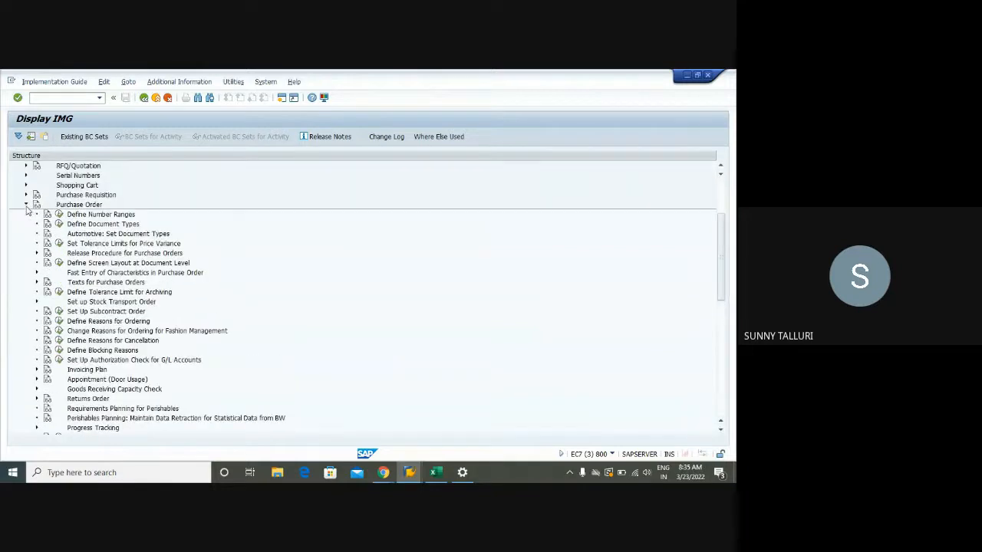
{"action": "left_click", "coordinate": [26, 206]}
{"action": "scroll", "coordinate": [248, 281], "scroll_direction": "down", "scroll_amount": 2}
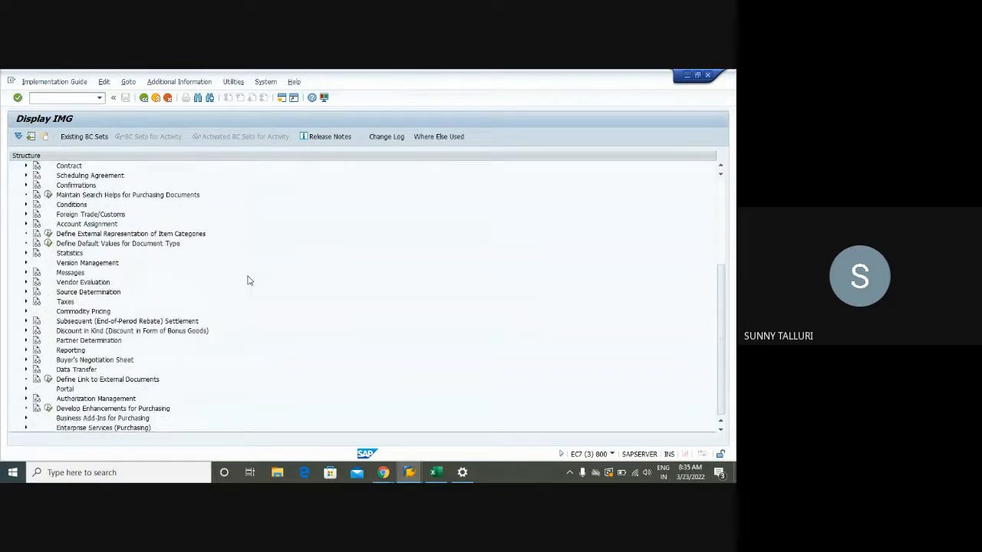
{"action": "scroll", "coordinate": [248, 281], "scroll_direction": "up", "scroll_amount": 3}
{"action": "left_click", "coordinate": [25, 340]}
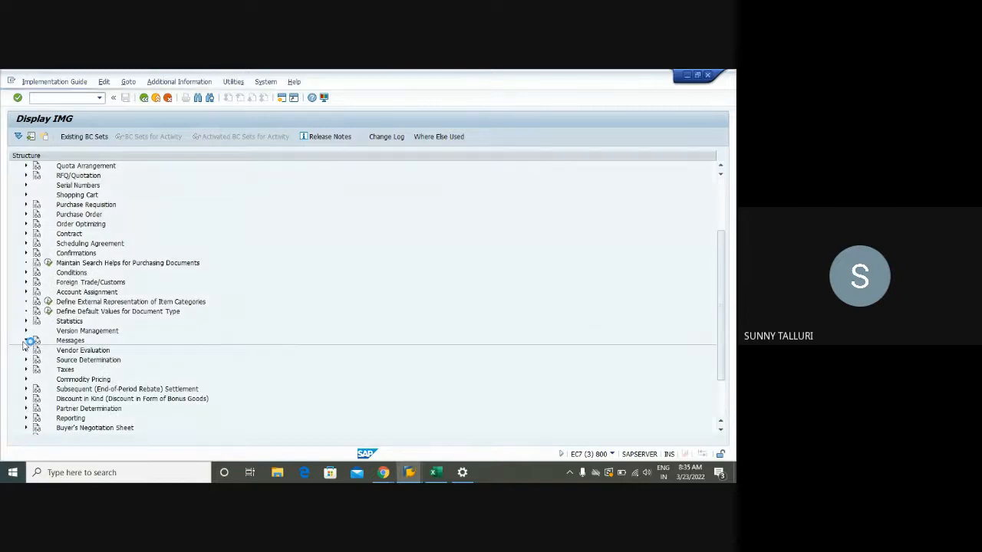
{"action": "left_click", "coordinate": [25, 340]}
- Examine the full list of Purchasing nodes and the Purchase Order activities again for the system message settings
{"action": "scroll", "coordinate": [358, 331], "scroll_direction": "down", "scroll_amount": 3}
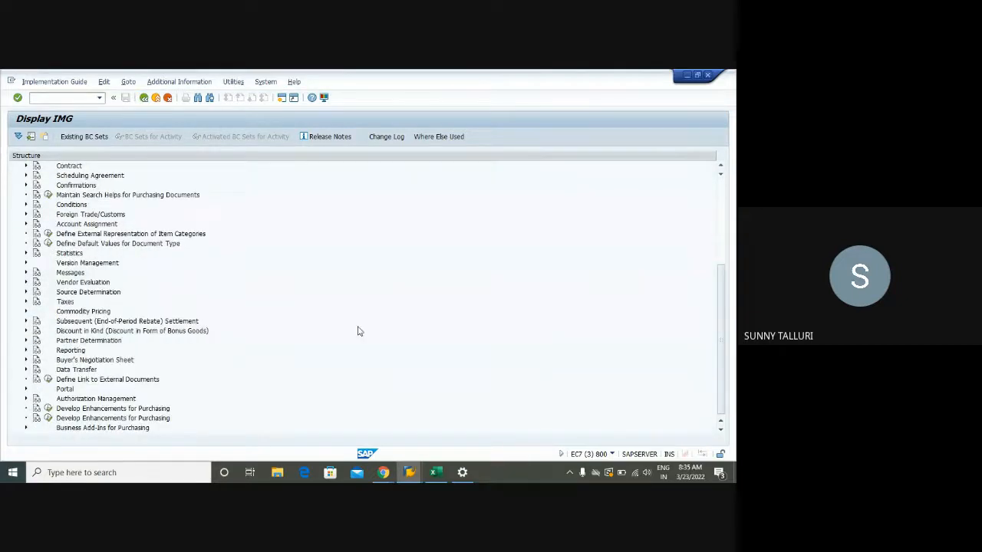
{"action": "scroll", "coordinate": [357, 331], "scroll_direction": "up", "scroll_amount": 4}
{"action": "scroll", "coordinate": [358, 330], "scroll_direction": "up", "scroll_amount": 2}
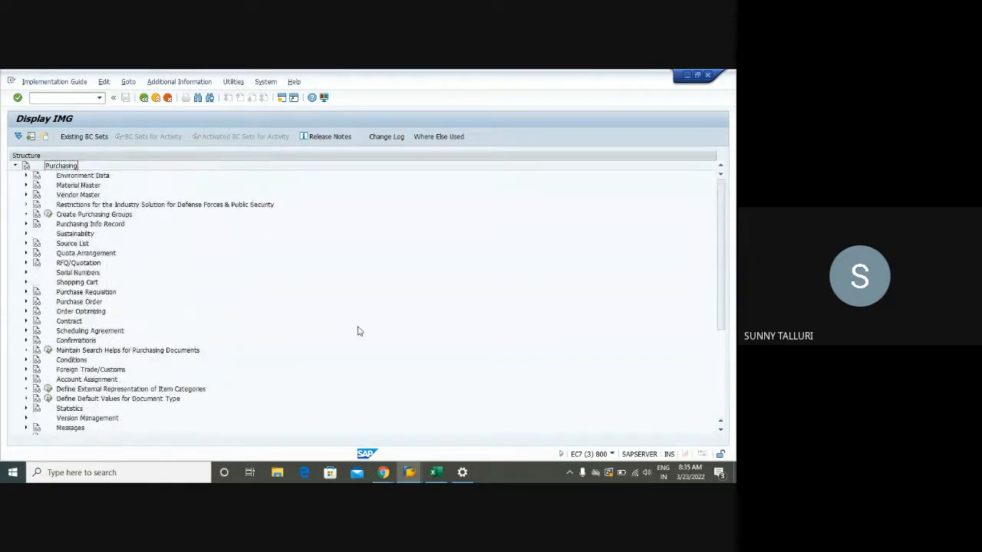
{"action": "scroll", "coordinate": [358, 330], "scroll_direction": "down", "scroll_amount": 1}
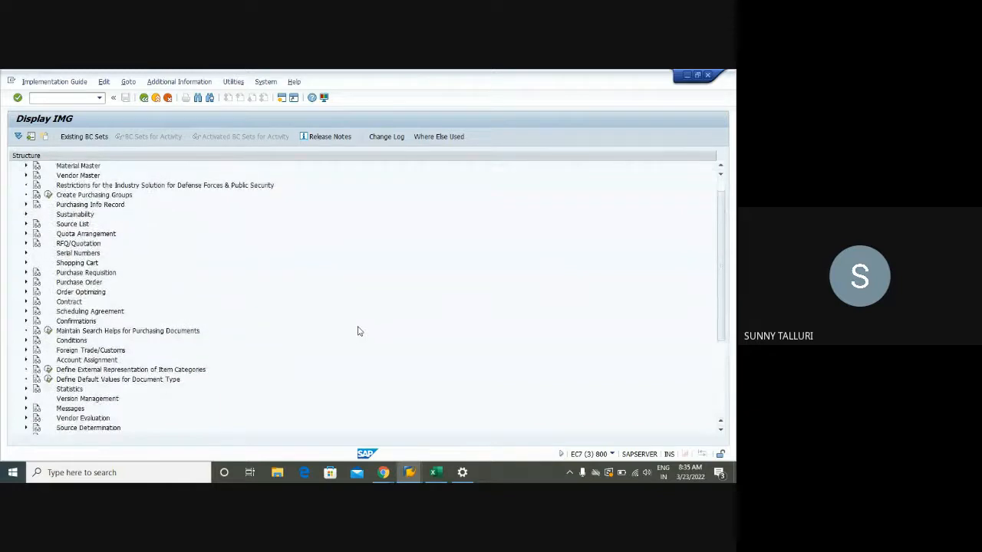
{"action": "scroll", "coordinate": [358, 330], "scroll_direction": "down", "scroll_amount": 4}
{"action": "scroll", "coordinate": [358, 331], "scroll_direction": "down", "scroll_amount": 1}
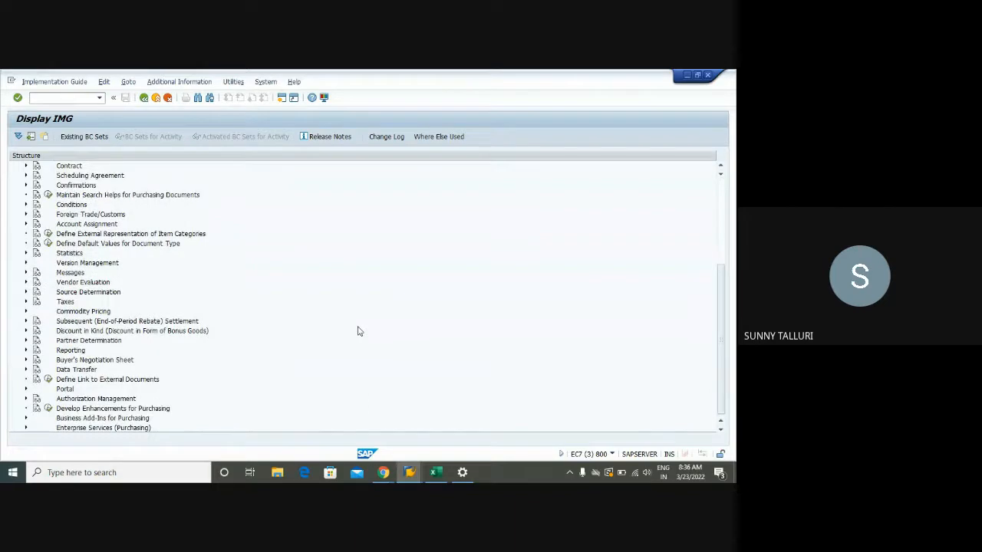
{"action": "scroll", "coordinate": [323, 322], "scroll_direction": "up", "scroll_amount": 2}
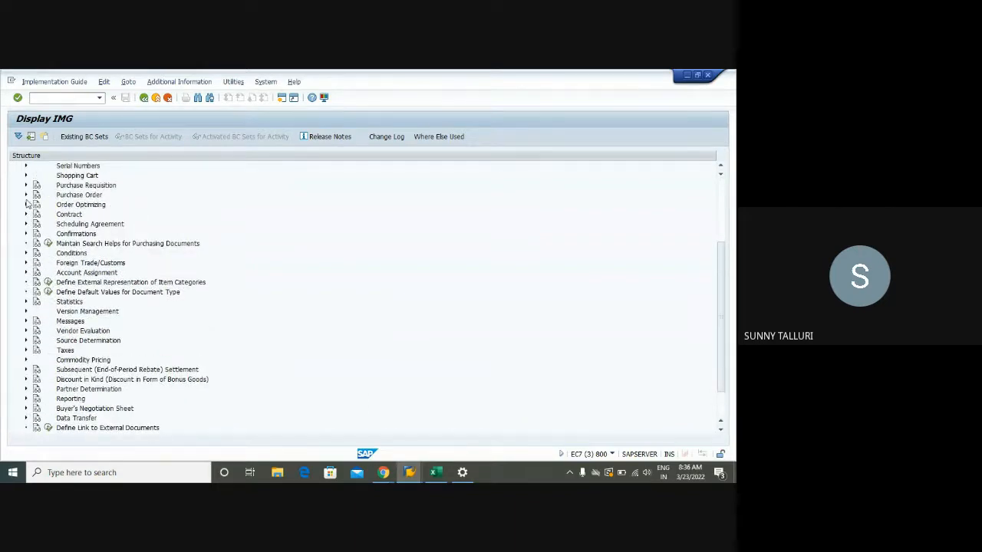
{"action": "left_click", "coordinate": [26, 196]}
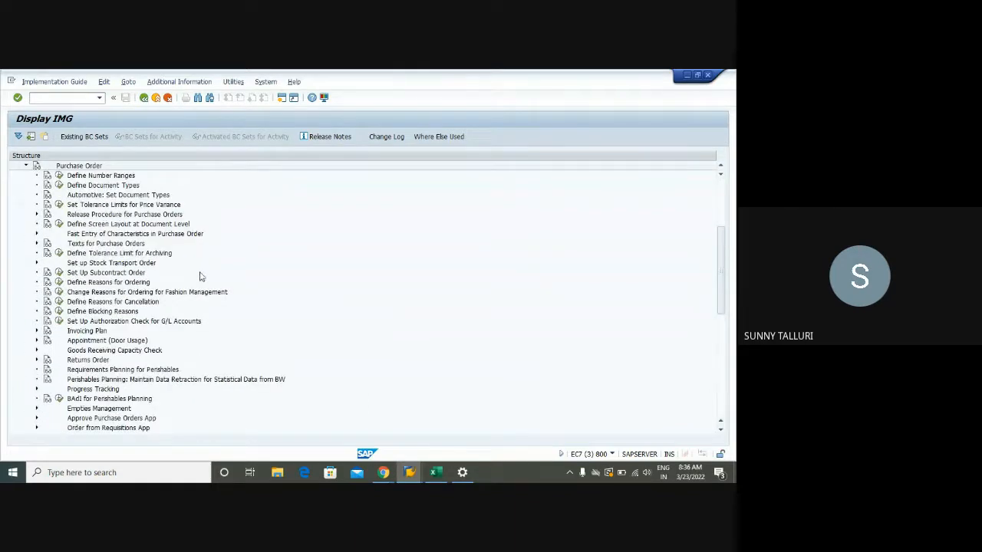
{"action": "scroll", "coordinate": [201, 297], "scroll_direction": "down", "scroll_amount": 1}
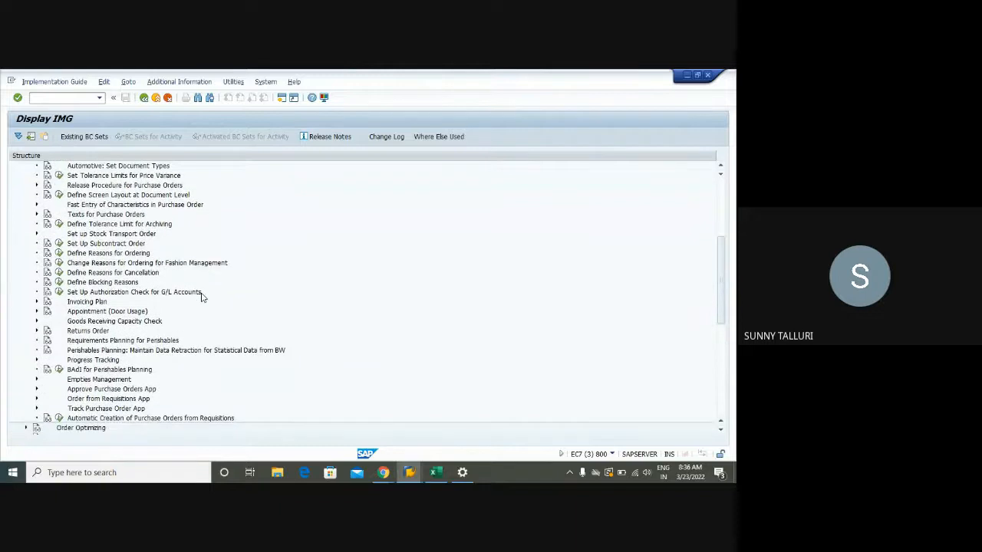
{"action": "scroll", "coordinate": [202, 297], "scroll_direction": "up", "scroll_amount": 2}
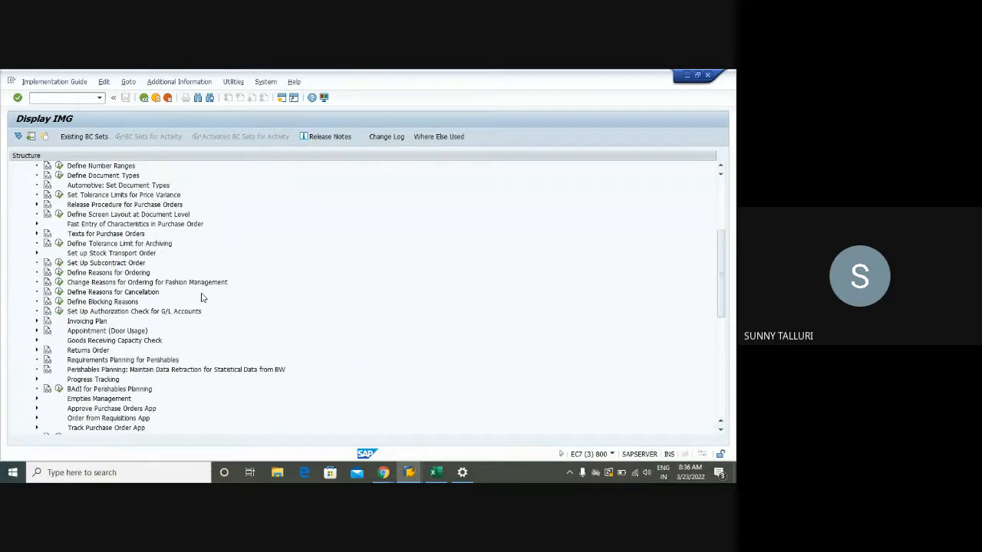
{"action": "scroll", "coordinate": [202, 297], "scroll_direction": "up", "scroll_amount": 1}
{"action": "scroll", "coordinate": [202, 297], "scroll_direction": "up", "scroll_amount": 5}
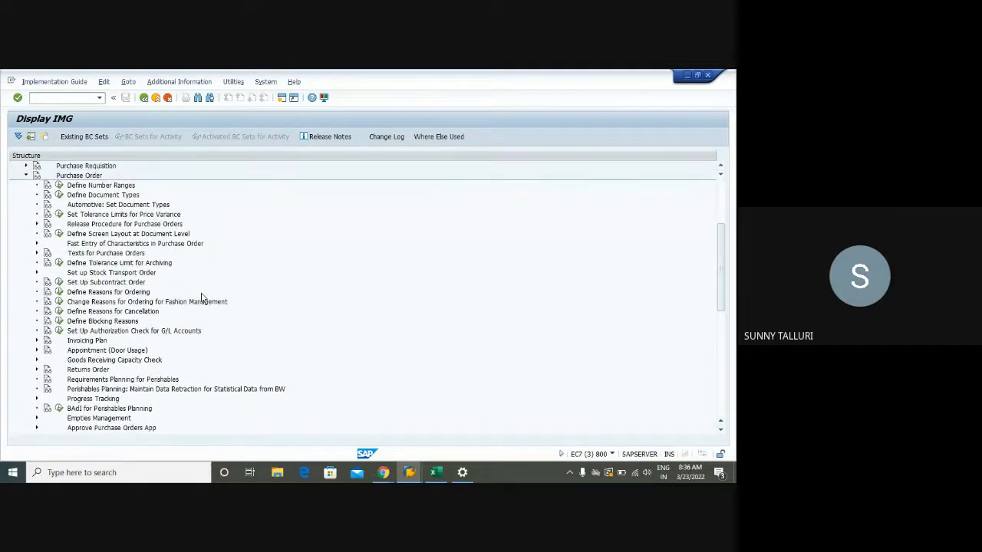
{"action": "scroll", "coordinate": [201, 297], "scroll_direction": "up", "scroll_amount": 3}
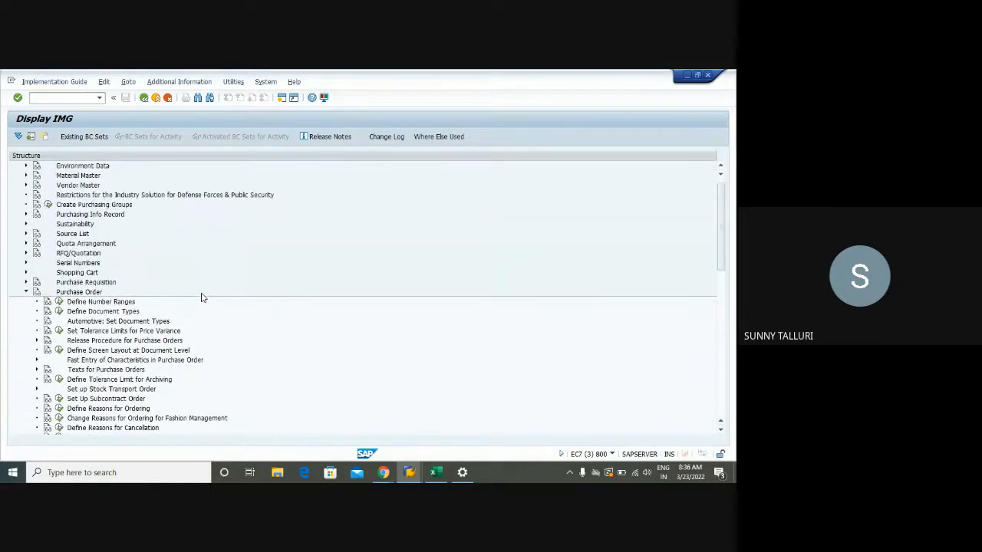
- Open the System messages activity under the Environment Data node of the Purchasing guide
{"action": "left_click", "coordinate": [26, 176]}
{"action": "left_click", "coordinate": [59, 185]}
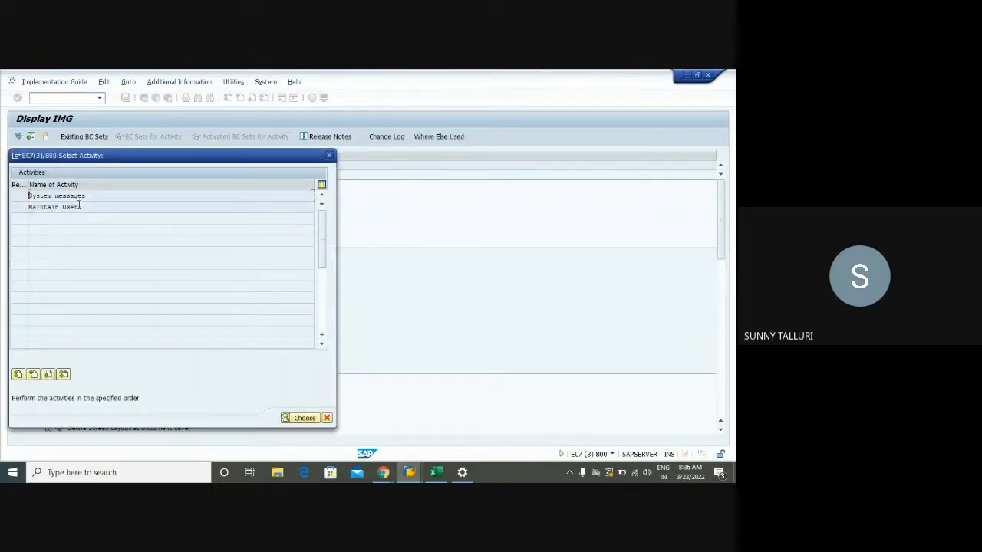
{"action": "double_click", "coordinate": [74, 196]}
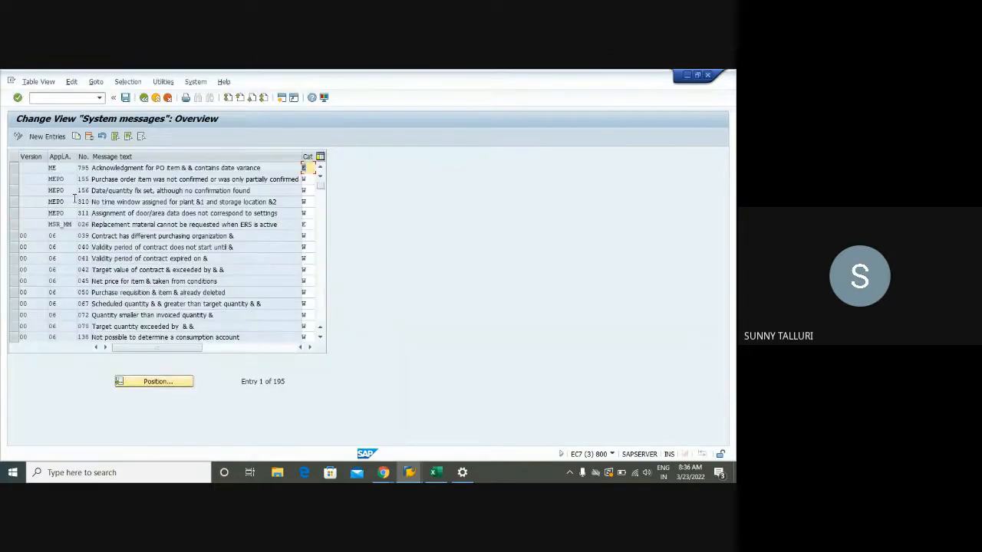
- Try to position the system messages table at message 718 of area 06
{"action": "left_click", "coordinate": [140, 381]}
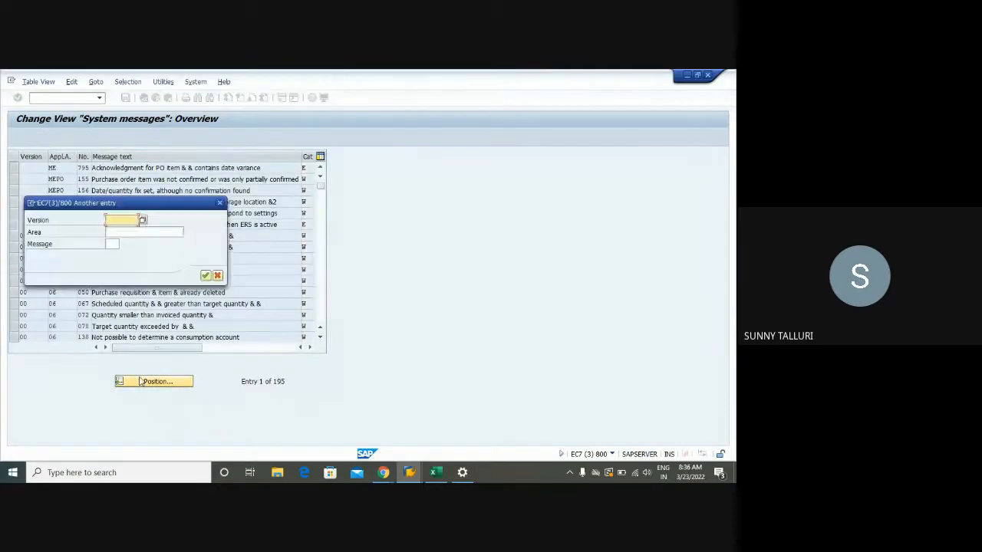
{"action": "key", "text": "Tab"}
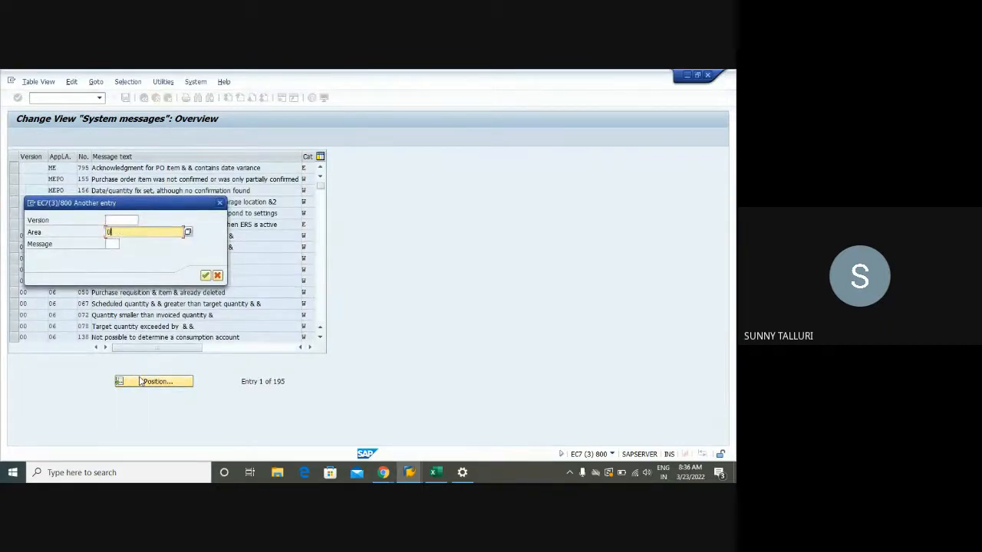
{"action": "key", "text": "Tab"}
{"action": "type", "text": "71"}
{"action": "key", "text": "Return"}
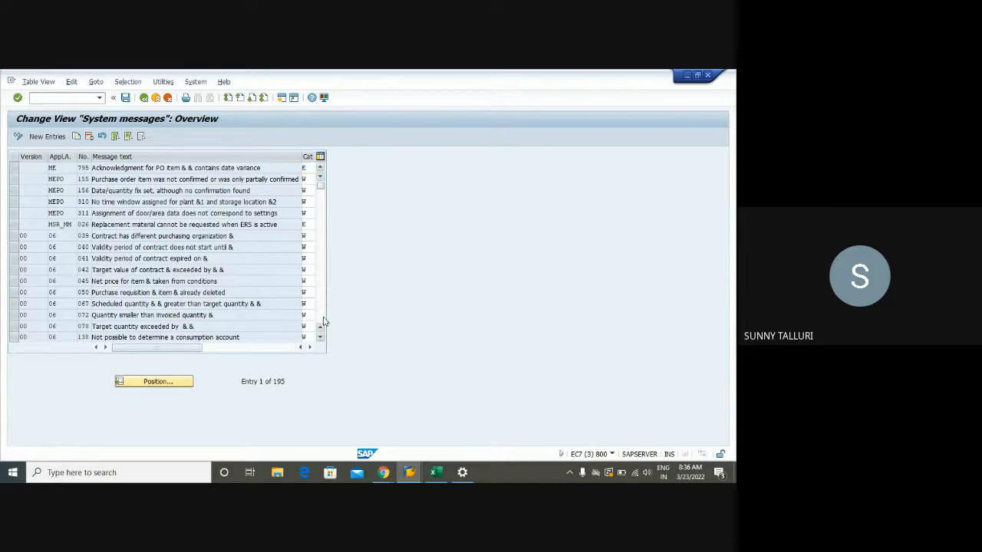
- Set the category of message 718, the info record deletion-flag message, to E and save it in the proposed customizing request
{"action": "scroll", "coordinate": [321, 322], "scroll_direction": "down", "scroll_amount": 2}
{"action": "scroll", "coordinate": [323, 321], "scroll_direction": "down", "scroll_amount": 4}
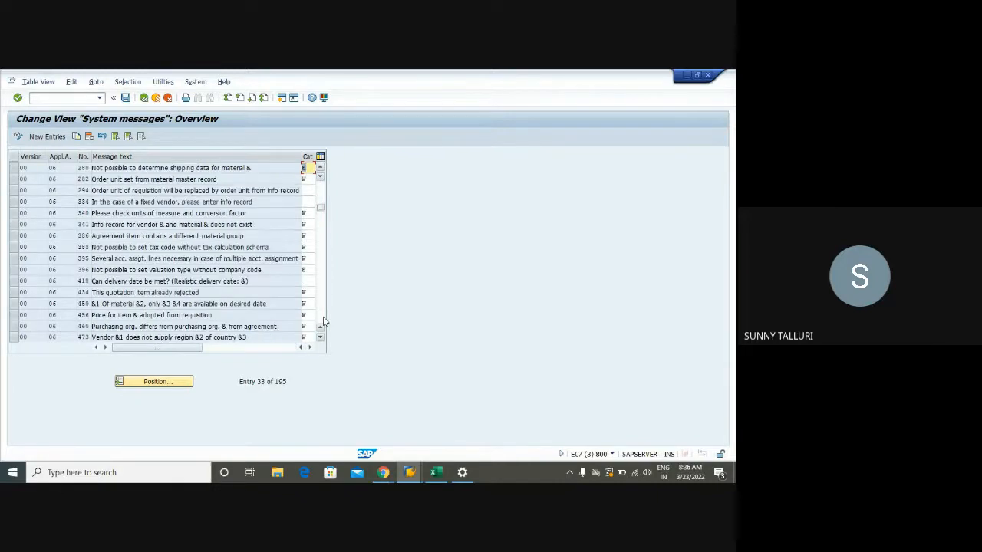
{"action": "scroll", "coordinate": [323, 321], "scroll_direction": "down", "scroll_amount": 4}
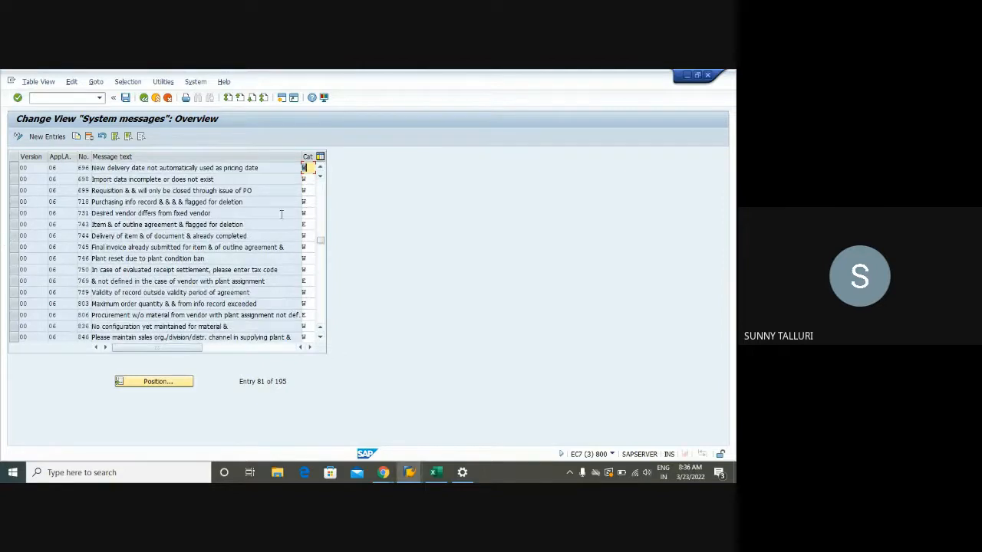
{"action": "scroll", "coordinate": [313, 201], "scroll_direction": "up", "scroll_amount": 2}
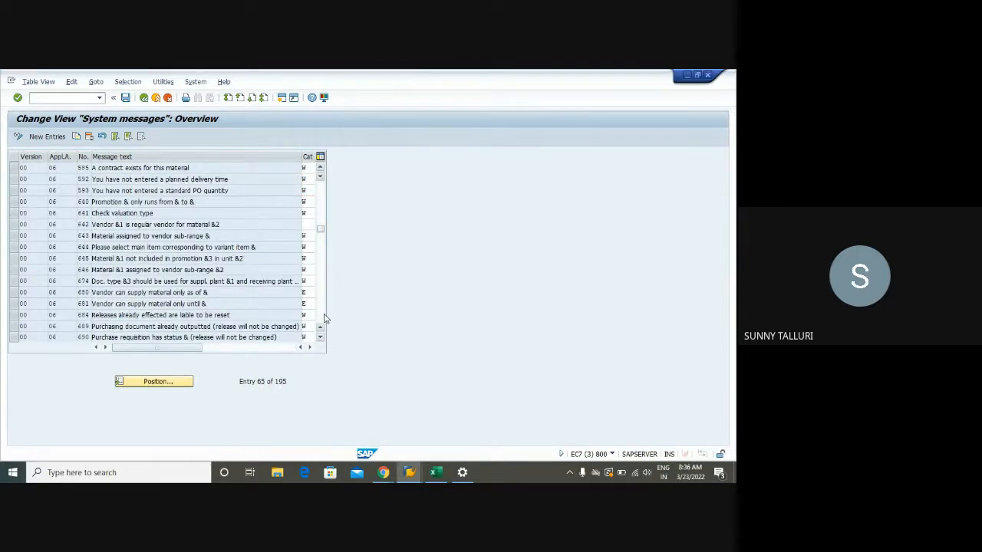
{"action": "scroll", "coordinate": [105, 224], "scroll_direction": "down", "scroll_amount": 2}
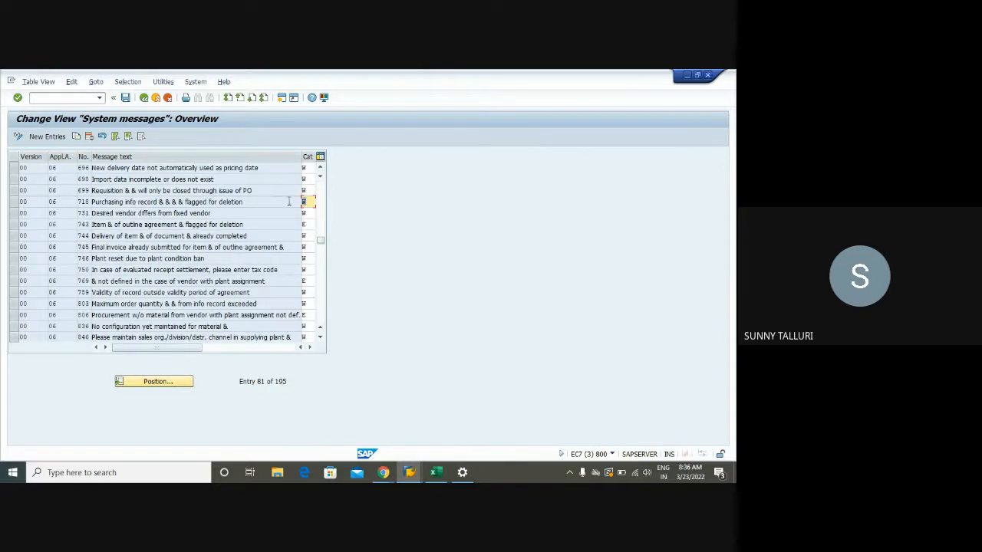
{"action": "type", "text": "E"}
{"action": "left_click", "coordinate": [126, 97]}
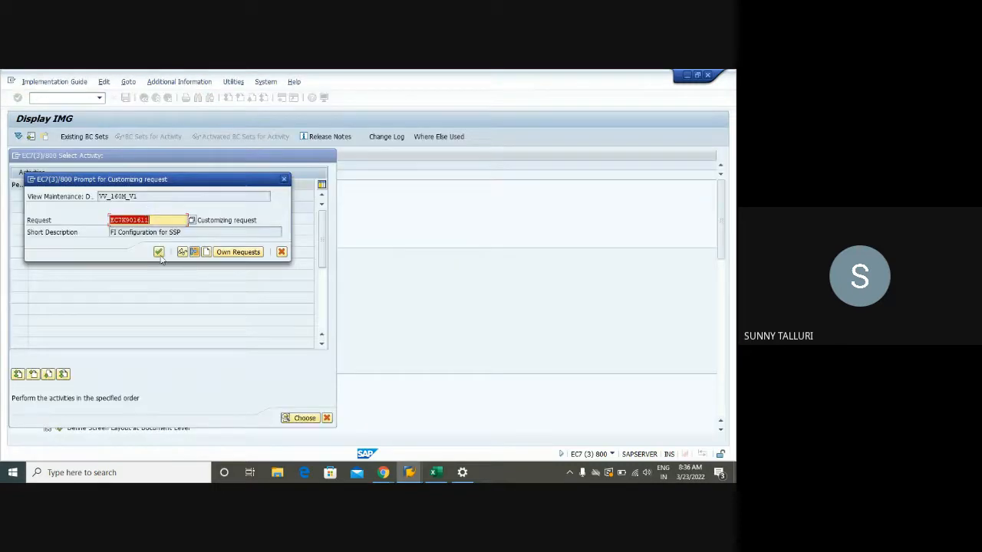
{"action": "left_click", "coordinate": [159, 253]}
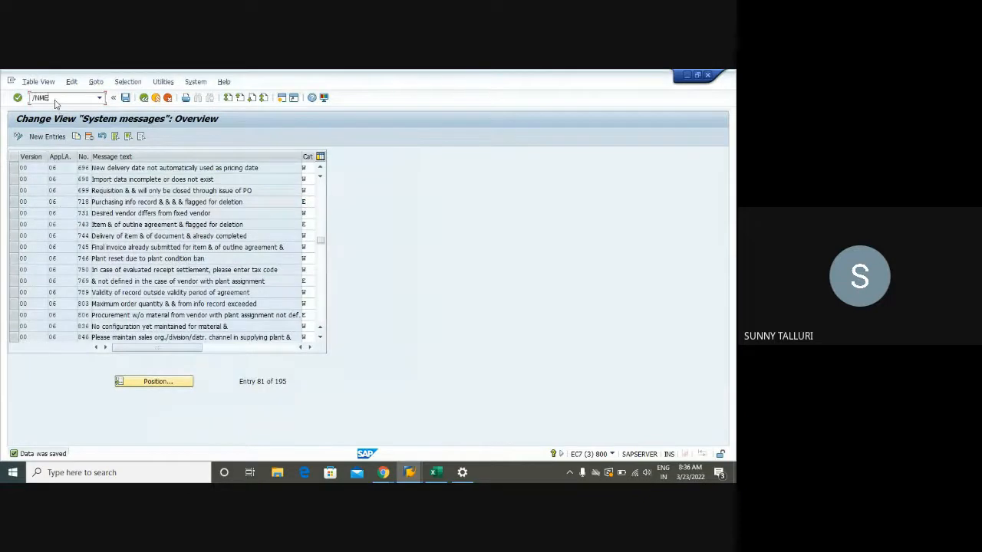
- Start a new purchase order in ME21N with vendor 1021, purchasing organization 1000, purchasing group 003 and company code 1000
{"action": "key", "text": "Return"}
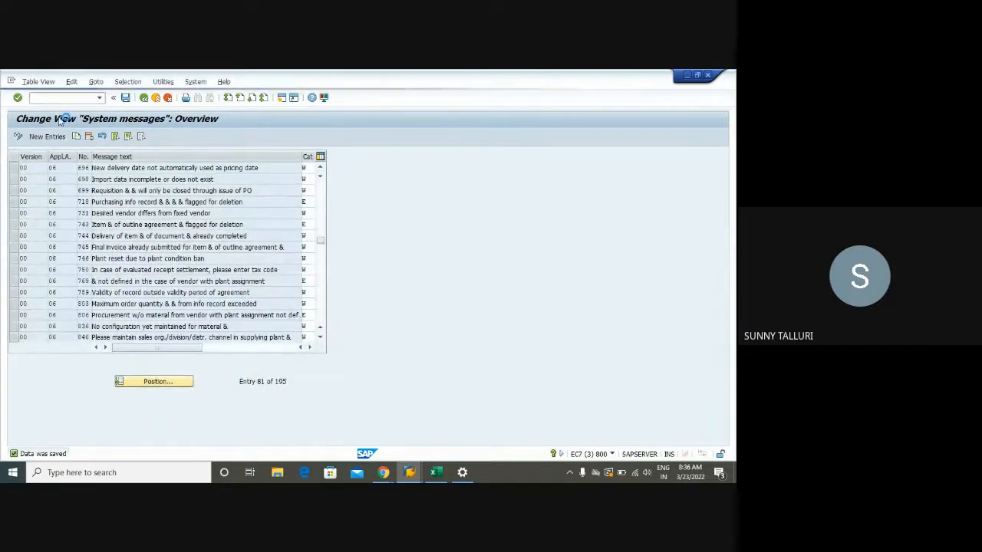
{"action": "left_click", "coordinate": [227, 156]}
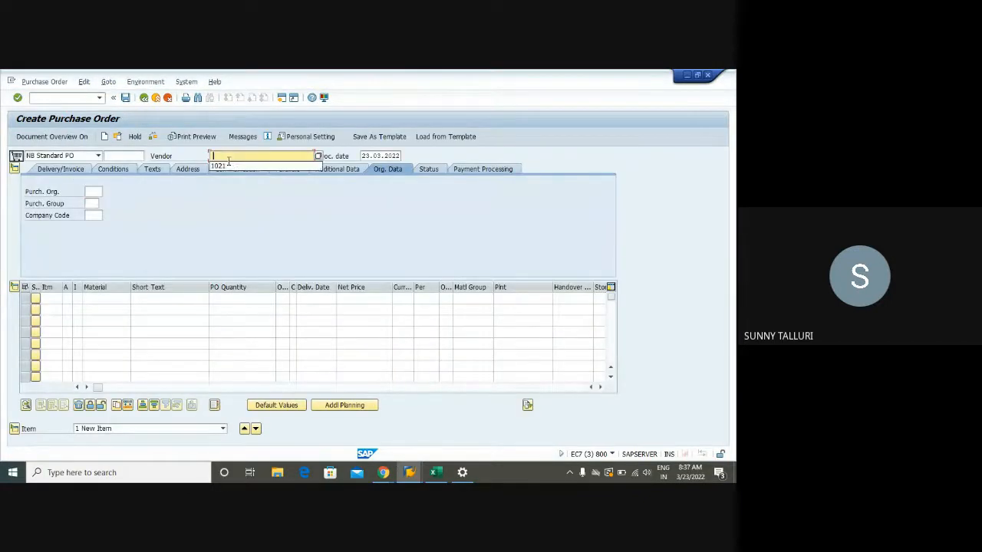
{"action": "type", "text": "1021"}
{"action": "left_click", "coordinate": [93, 191]}
{"action": "left_click", "coordinate": [91, 203]}
{"action": "left_click", "coordinate": [91, 205]}
{"action": "left_click", "coordinate": [91, 215]}
{"action": "left_click", "coordinate": [90, 216]}
{"action": "left_click", "coordinate": [93, 226]}
- Enter an item for material DPC1009 with quantity 20, plant 1000 and storage location 0001 in the purchase order
{"action": "left_click", "coordinate": [106, 298]}
{"action": "left_click", "coordinate": [107, 308]}
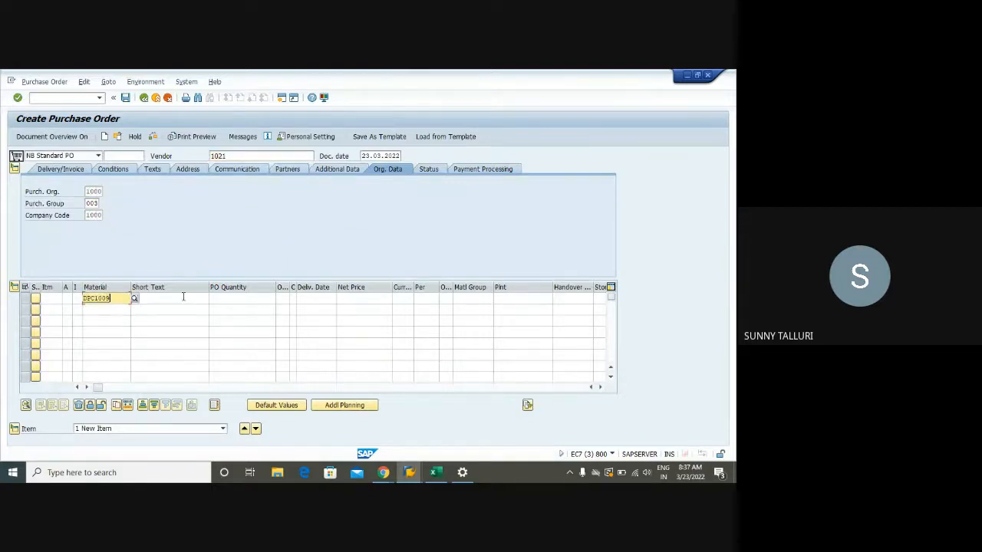
{"action": "left_click", "coordinate": [241, 299]}
{"action": "key", "text": "Tab"}
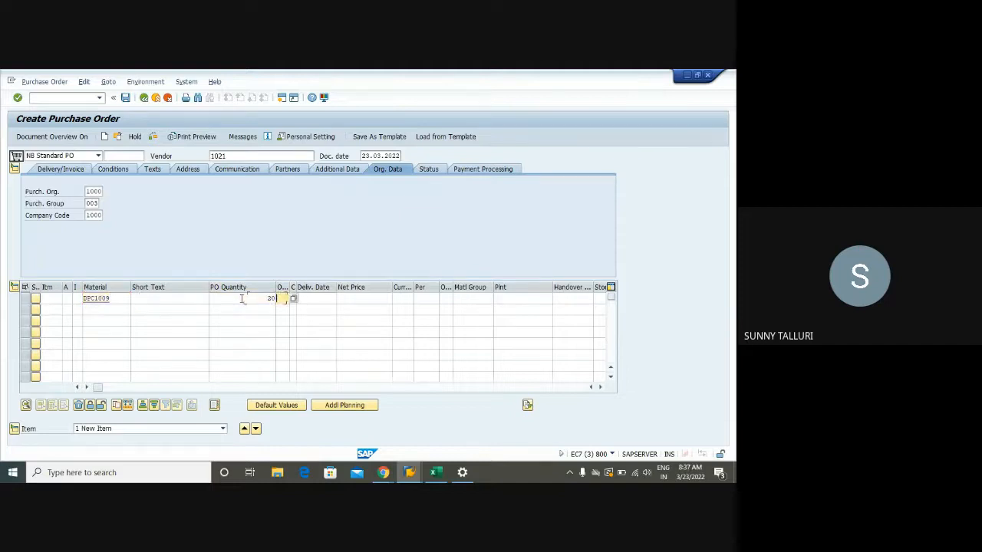
{"action": "left_click", "coordinate": [503, 299]}
{"action": "left_click", "coordinate": [511, 309]}
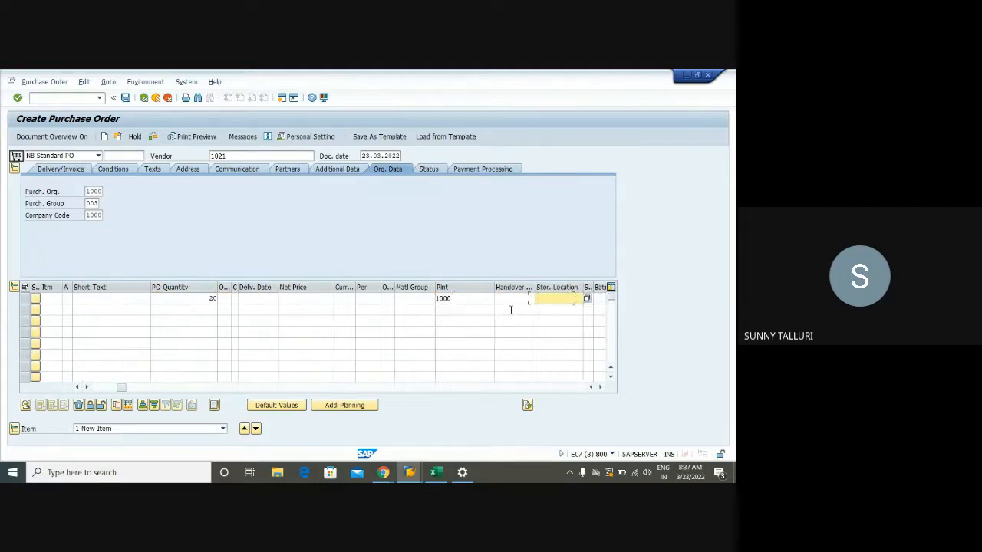
{"action": "type", "text": "0001"}
{"action": "key", "text": "Return"}
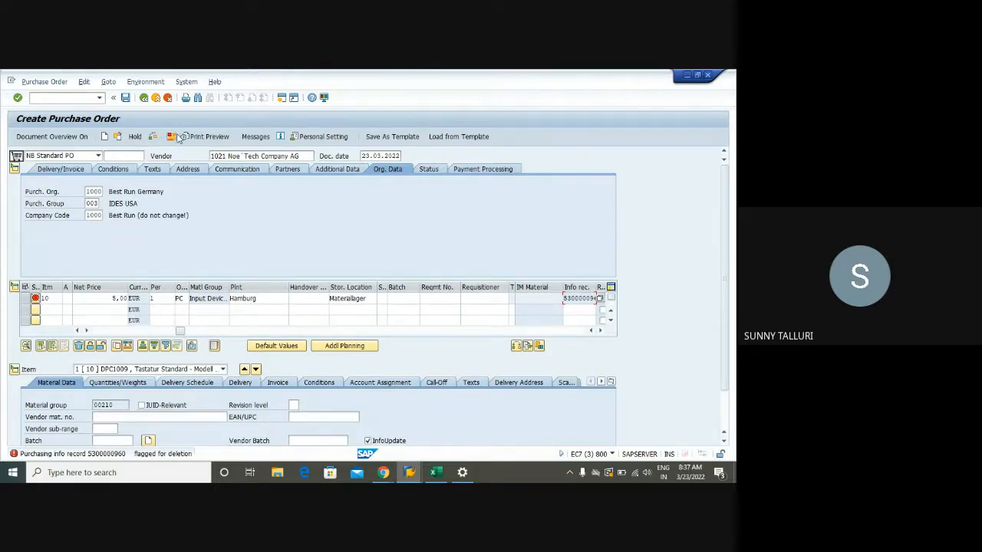
- Check the purchase order and review its message log
{"action": "left_click", "coordinate": [154, 137]}
{"action": "left_click", "coordinate": [155, 136]}
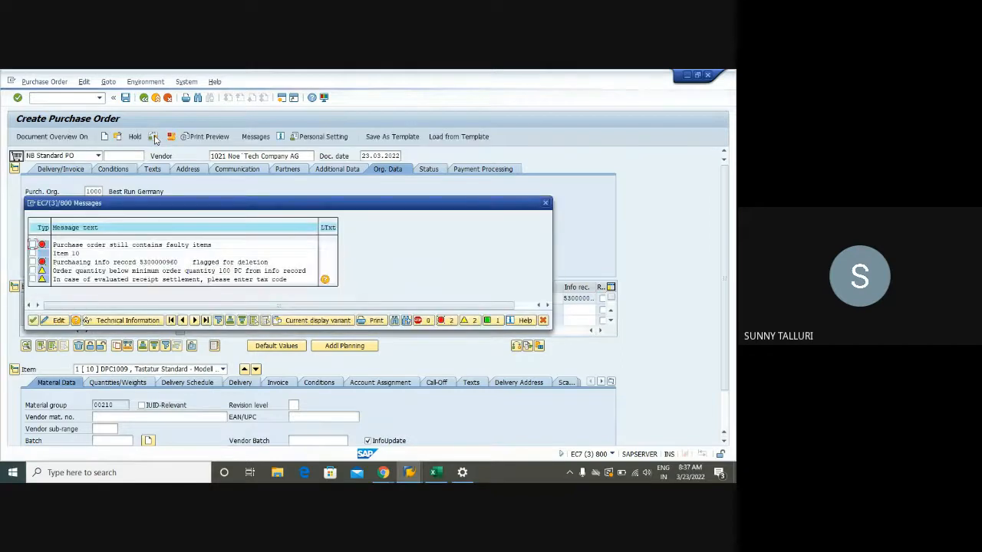
{"action": "left_click", "coordinate": [545, 203]}
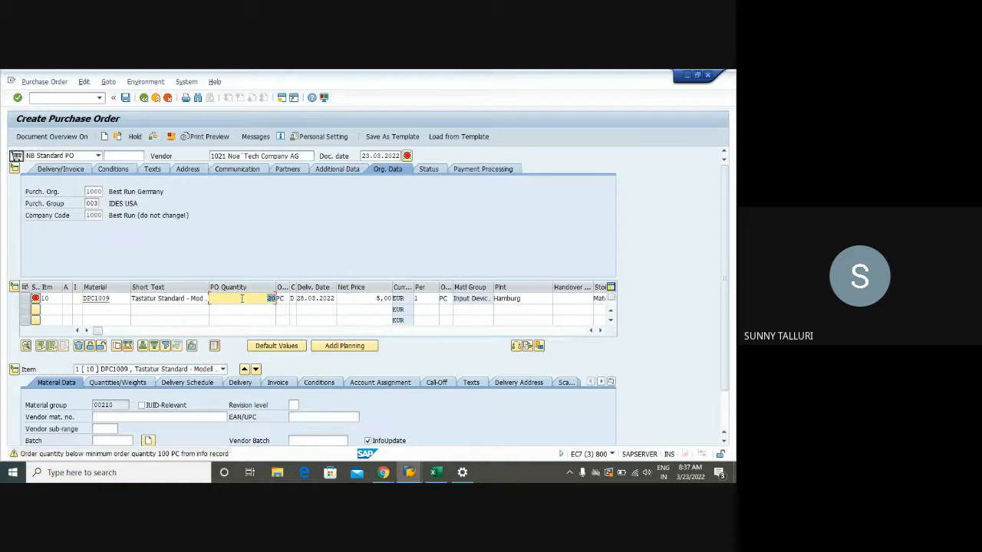
- Clear the net price of the DPC1009 item
{"action": "key", "text": "Tab"}
{"action": "key", "text": "Tab"}
{"action": "key", "text": "Tab"}
{"action": "key", "text": "Tab"}
{"action": "key", "text": "BackSpace"}
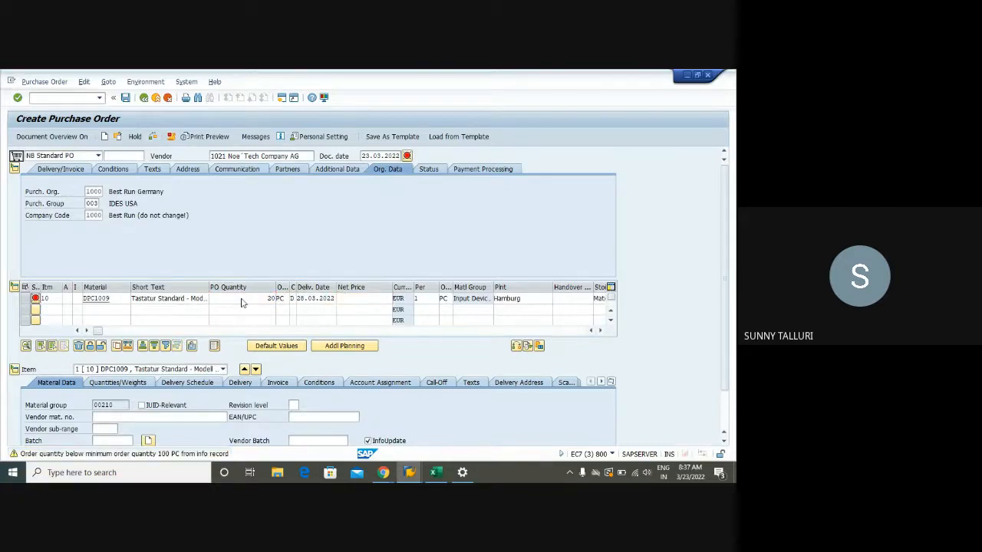
{"action": "key", "text": "Return"}
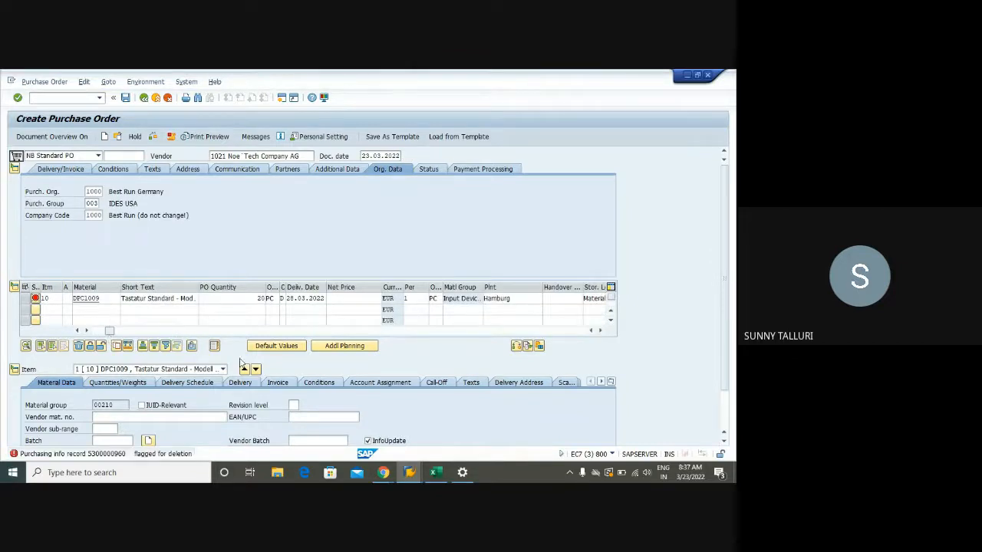
- Add condition type PBXX with an amount of 10 to the conditions of the DPC1009 item
{"action": "left_click", "coordinate": [313, 383]}
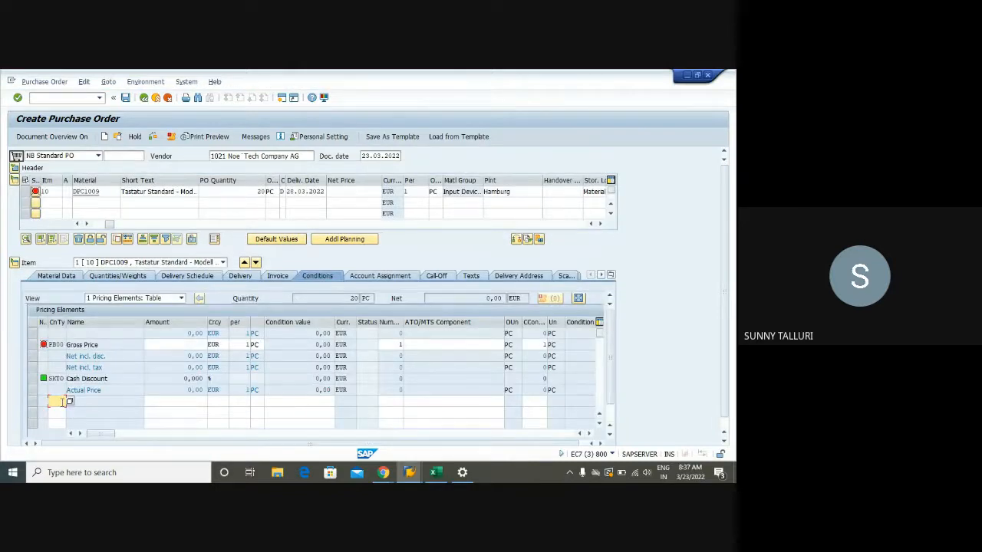
{"action": "key", "text": "Tab"}
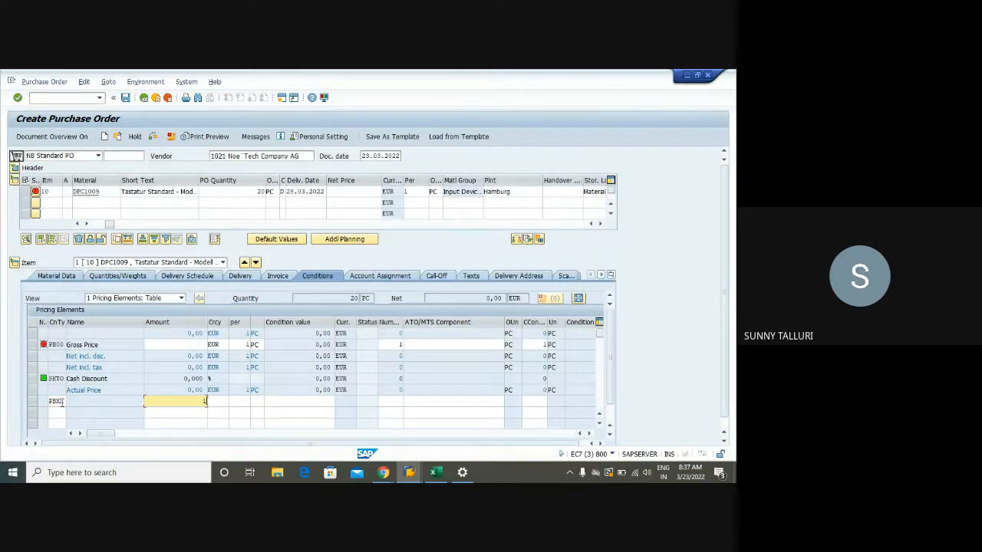
{"action": "type", "text": "10"}
{"action": "key", "text": "Return"}
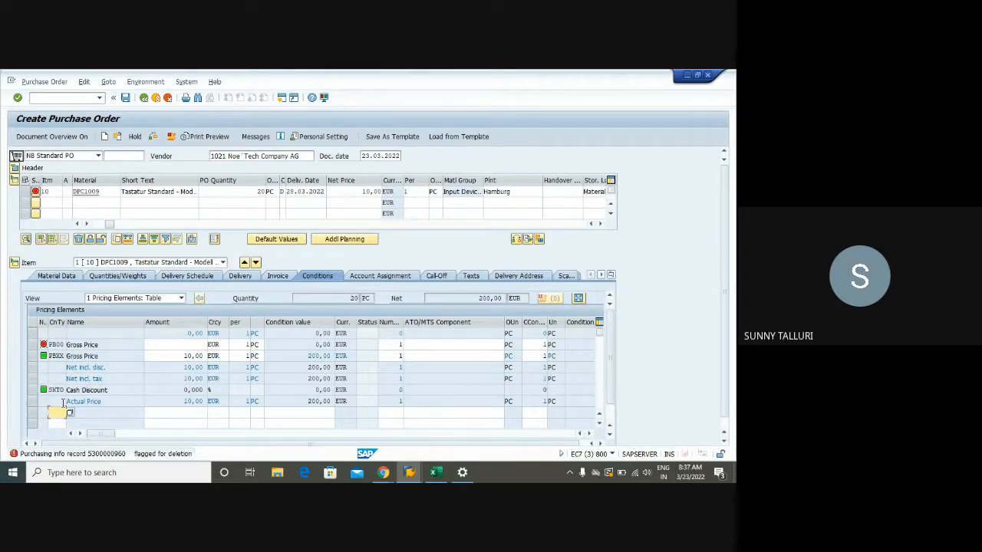
- Display the purchase order's messages, then run the document check again and review its log
{"action": "left_click", "coordinate": [172, 137]}
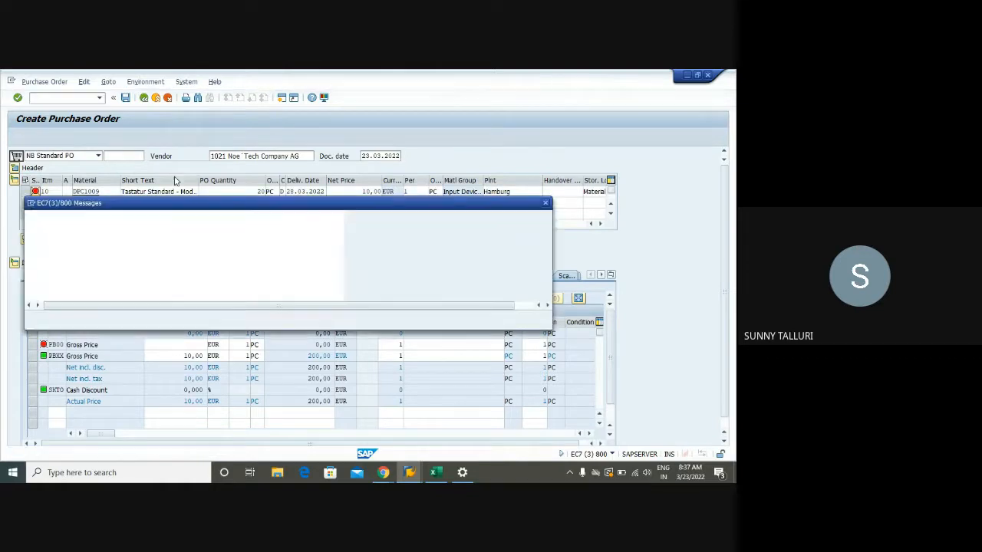
{"action": "left_click", "coordinate": [546, 203]}
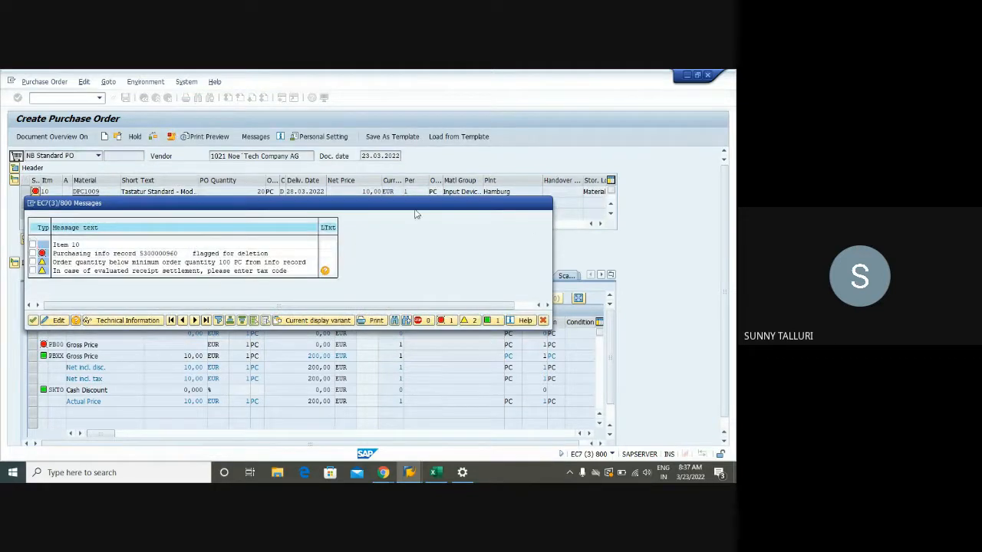
{"action": "left_click", "coordinate": [153, 137]}
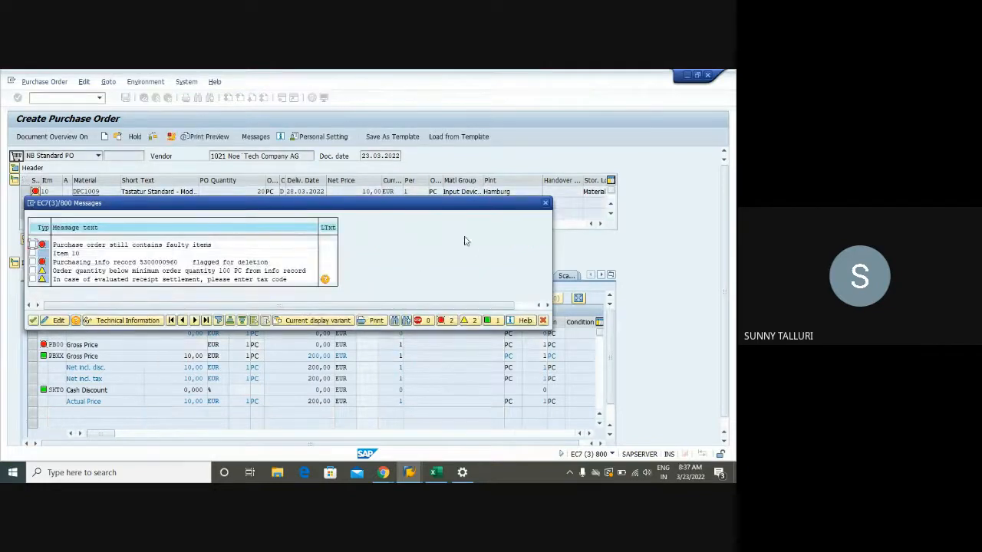
{"action": "left_click", "coordinate": [545, 203]}
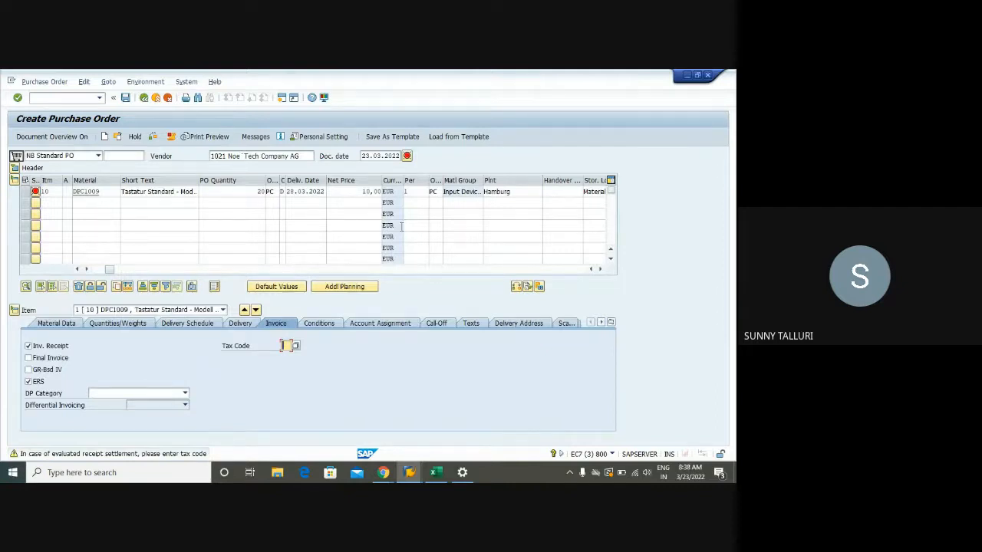
- Close the Performance Assistant window
{"action": "mouse_move", "coordinate": [410, 473]}
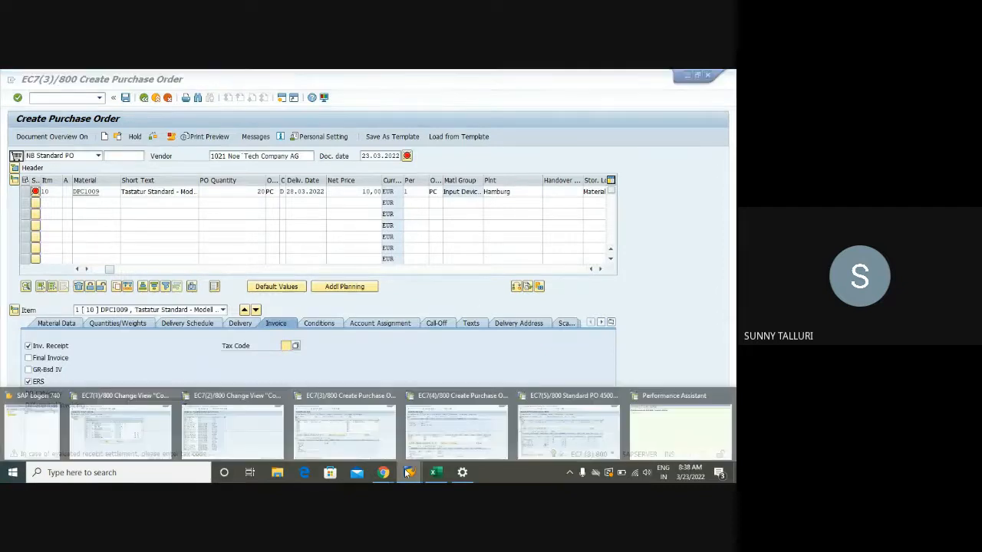
{"action": "left_click", "coordinate": [234, 428]}
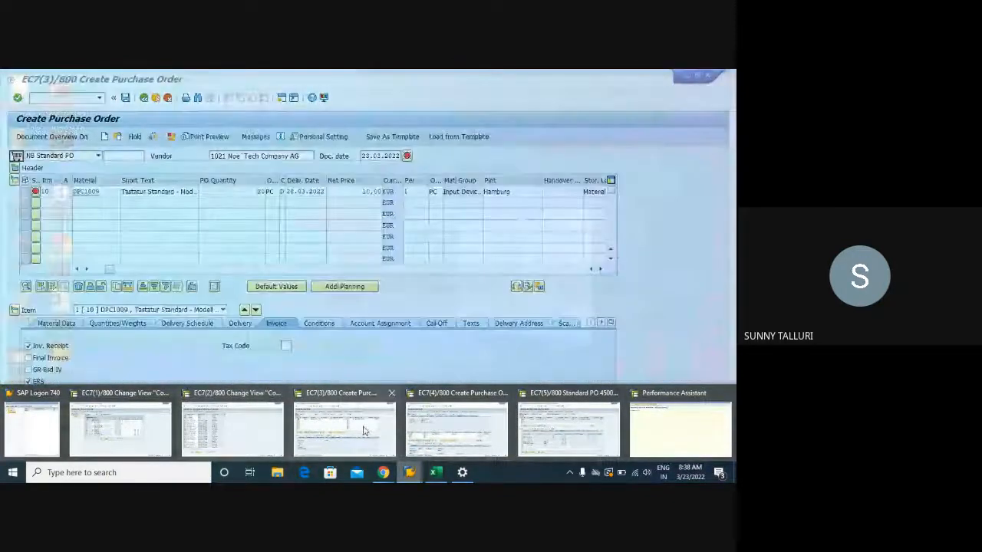
{"action": "left_click", "coordinate": [657, 436]}
{"action": "left_click", "coordinate": [199, 123]}
- In session EC7(1), run OLME and open the System messages activity under the Environment Data node
{"action": "left_click", "coordinate": [412, 471]}
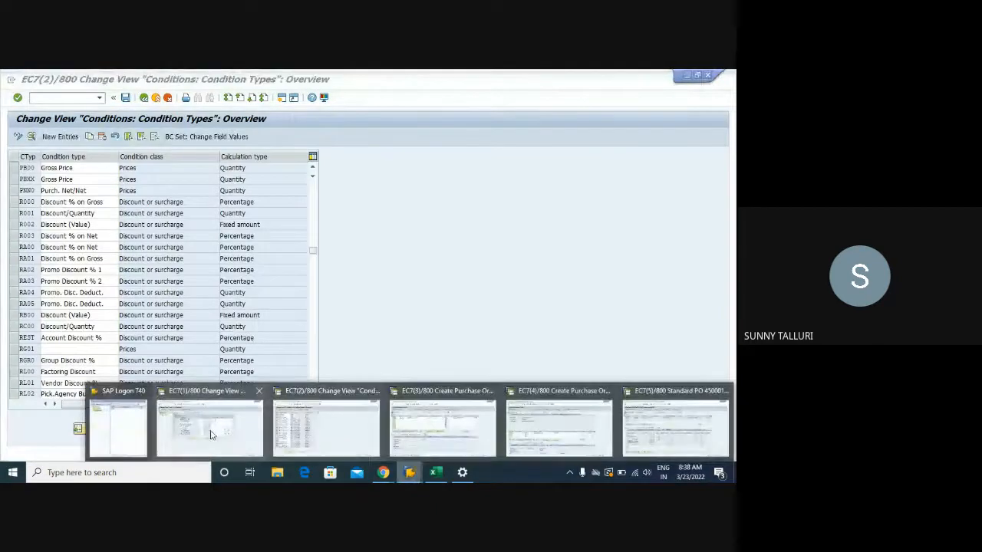
{"action": "left_click", "coordinate": [212, 433]}
{"action": "left_click", "coordinate": [144, 98]}
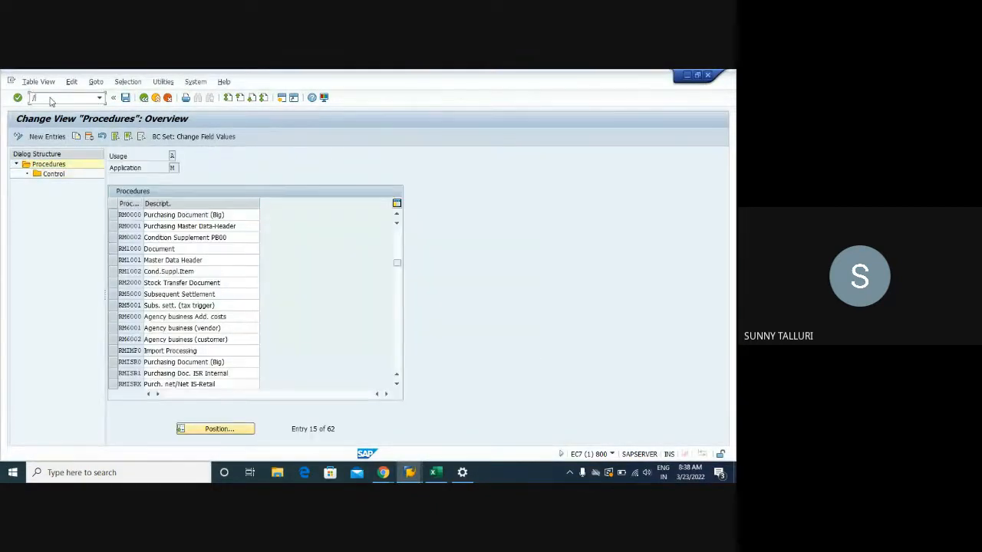
{"action": "left_click", "coordinate": [51, 100]}
{"action": "type", "text": "/NOLME"}
{"action": "key", "text": "Return"}
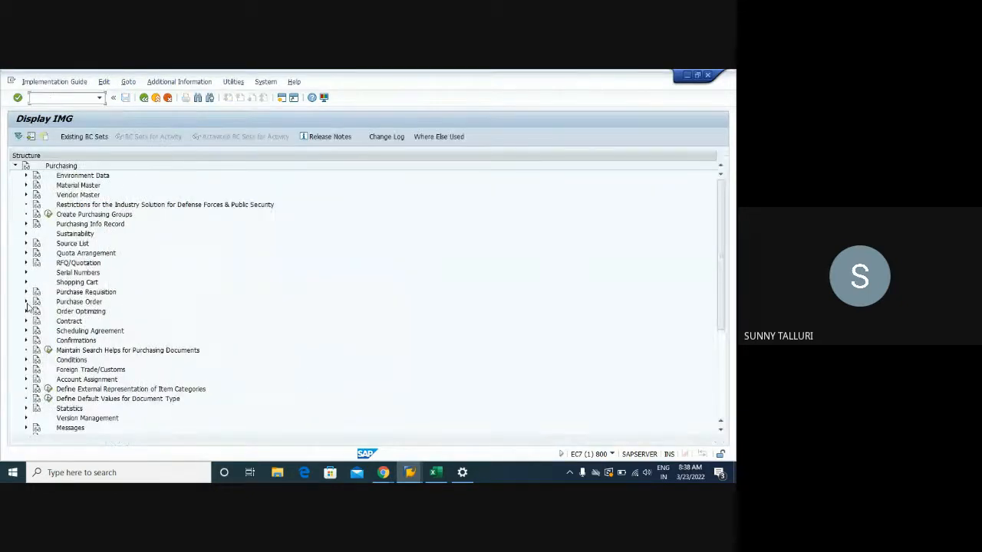
{"action": "left_click", "coordinate": [25, 176]}
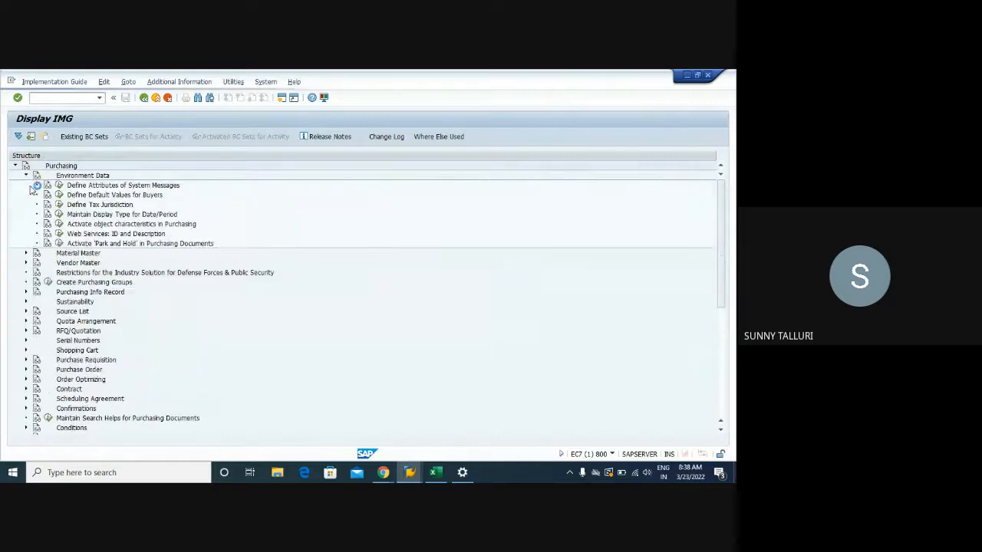
{"action": "left_click", "coordinate": [58, 185]}
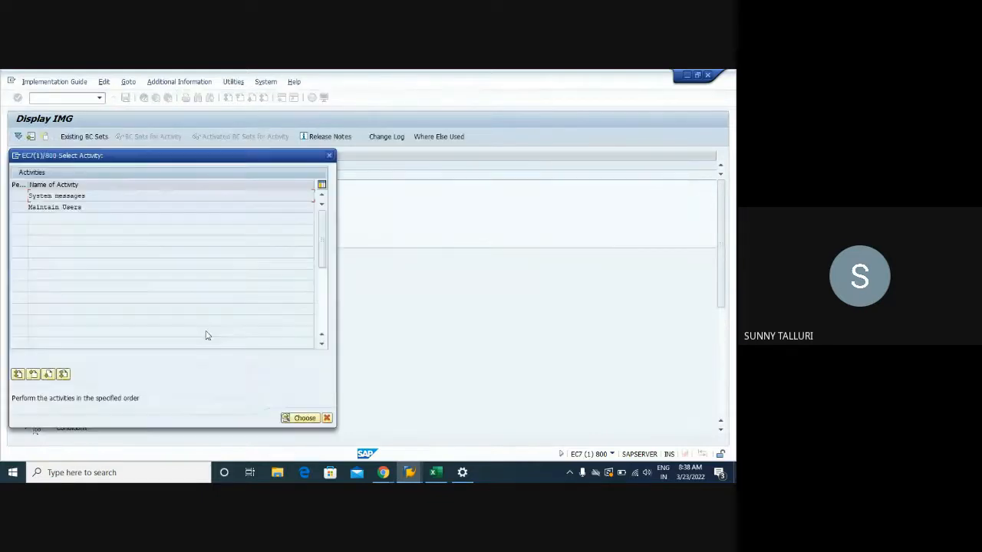
{"action": "double_click", "coordinate": [79, 195]}
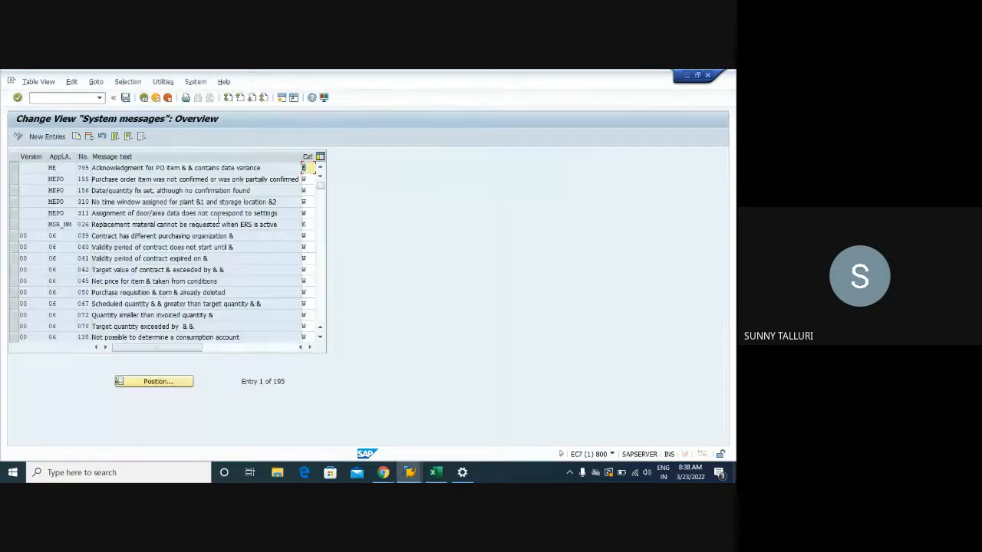
- Set the category of message 718, the info record deletion-flag message, to W and save it in the proposed customizing request
{"action": "scroll", "coordinate": [325, 316], "scroll_direction": "down", "scroll_amount": 10}
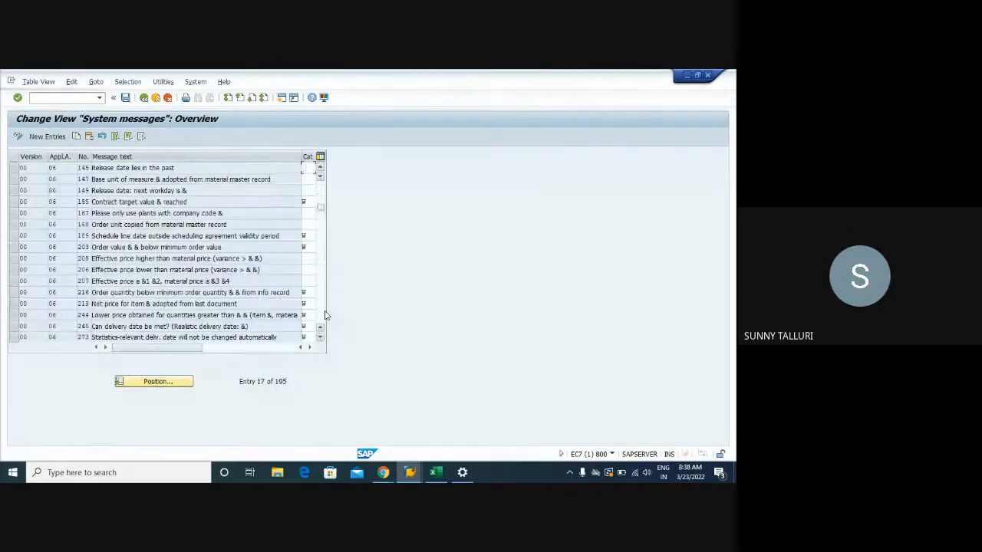
{"action": "scroll", "coordinate": [325, 315], "scroll_direction": "down", "scroll_amount": 10}
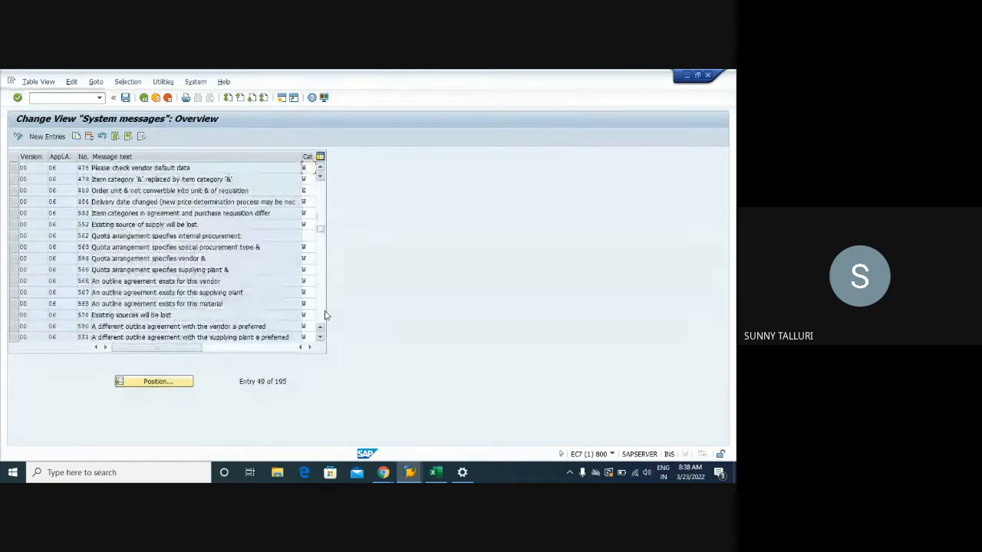
{"action": "scroll", "coordinate": [325, 315], "scroll_direction": "down", "scroll_amount": 5}
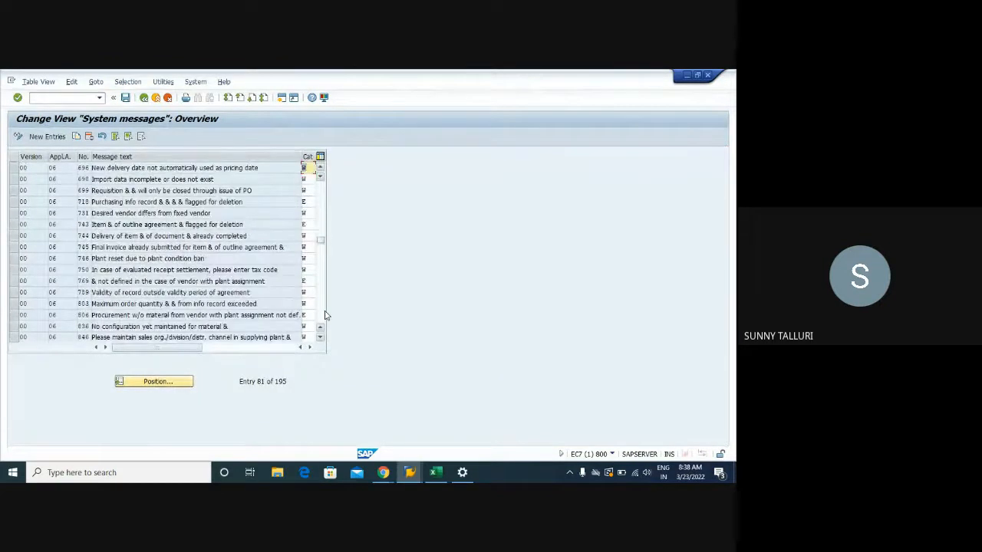
{"action": "left_click", "coordinate": [308, 204]}
{"action": "key", "text": "BackSpace"}
{"action": "type", "text": "W"}
{"action": "key", "text": "Return"}
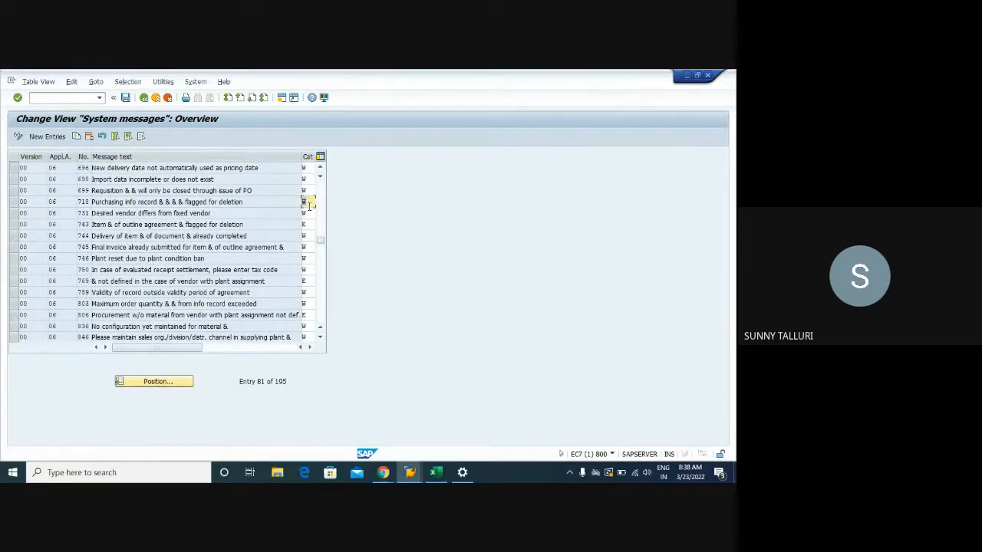
{"action": "left_click", "coordinate": [125, 98]}
{"action": "left_click", "coordinate": [143, 98]}
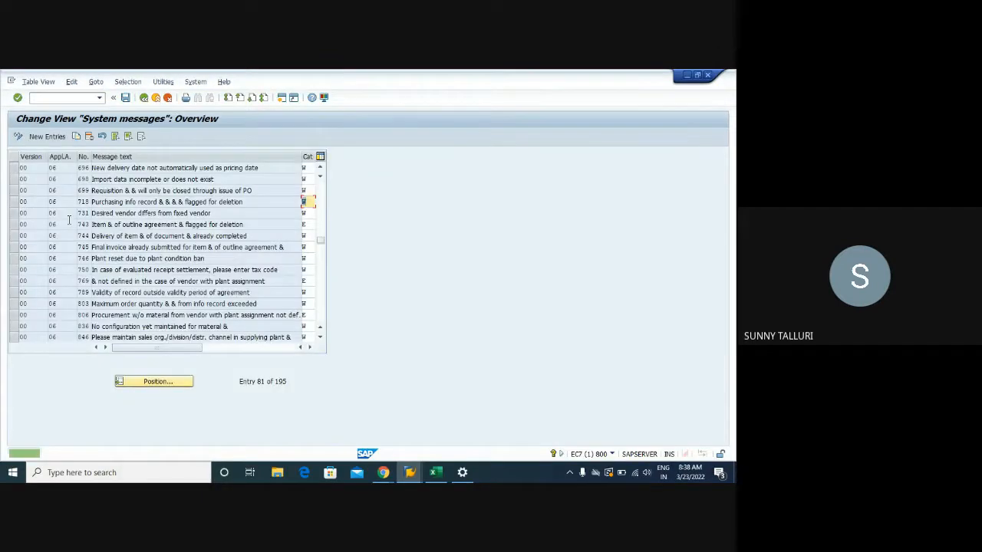
{"action": "left_click", "coordinate": [126, 98]}
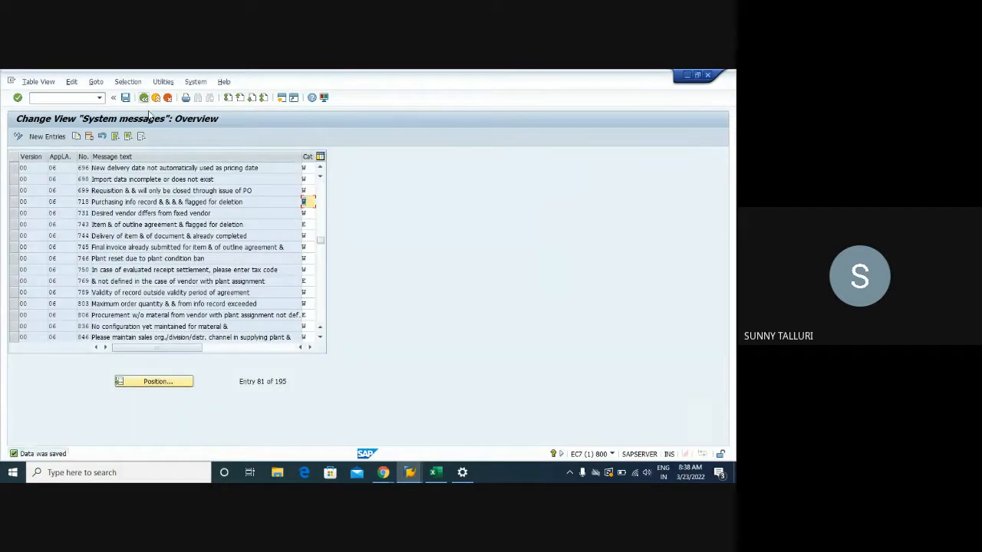
{"action": "left_click", "coordinate": [142, 99]}
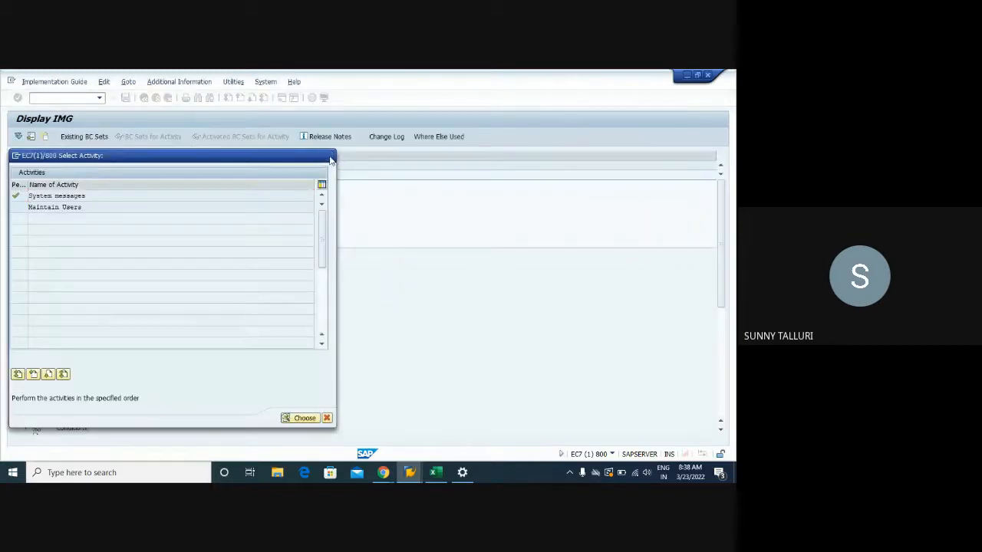
- Close the activity selection and collapse the Environment Data and Purchasing nodes of the guide
{"action": "left_click", "coordinate": [329, 155]}
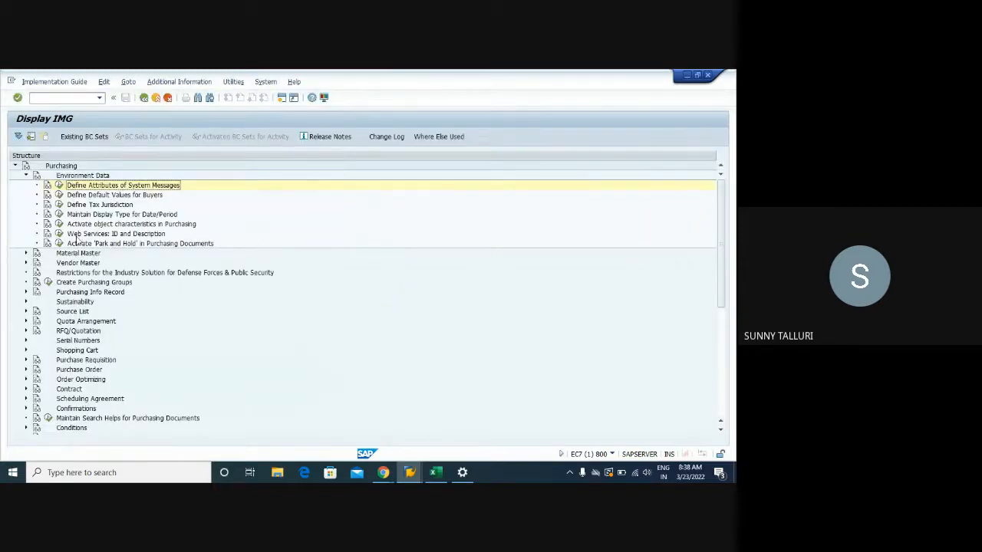
{"action": "left_click", "coordinate": [26, 176]}
{"action": "left_click", "coordinate": [15, 166]}
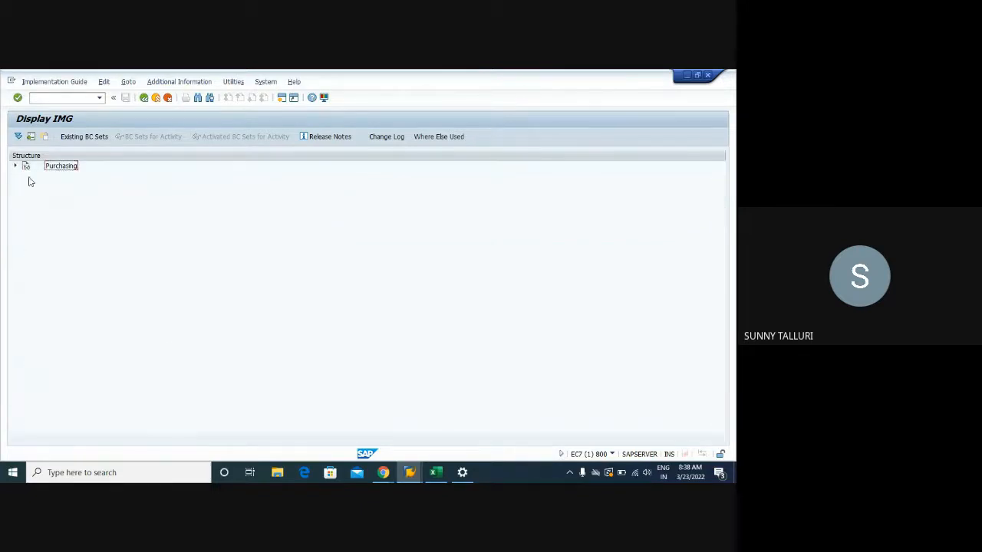
- Close the condition types session and purchase order session EC7(3), and switch to the Training workbook in Excel
{"action": "mouse_move", "coordinate": [410, 473]}
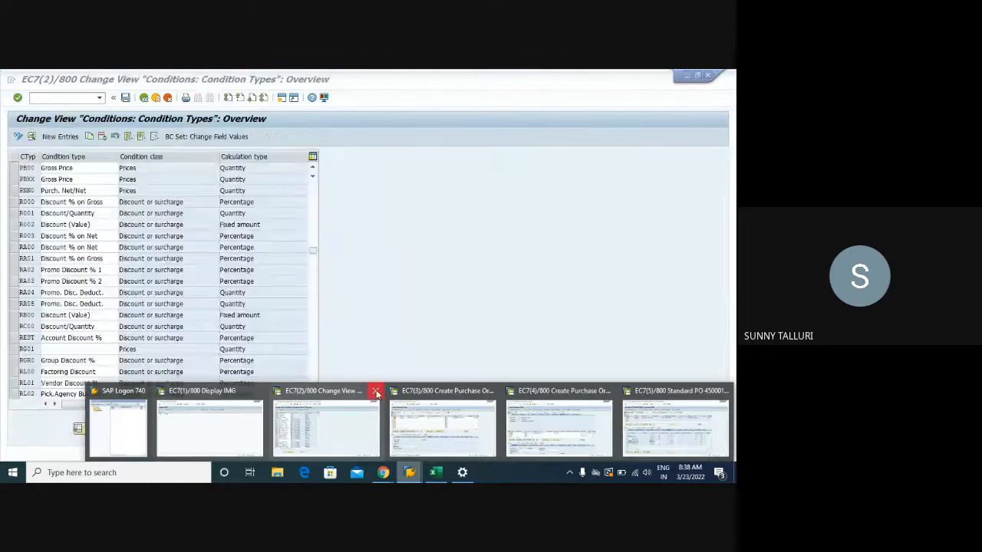
{"action": "left_click", "coordinate": [376, 392]}
{"action": "left_click", "coordinate": [434, 391]}
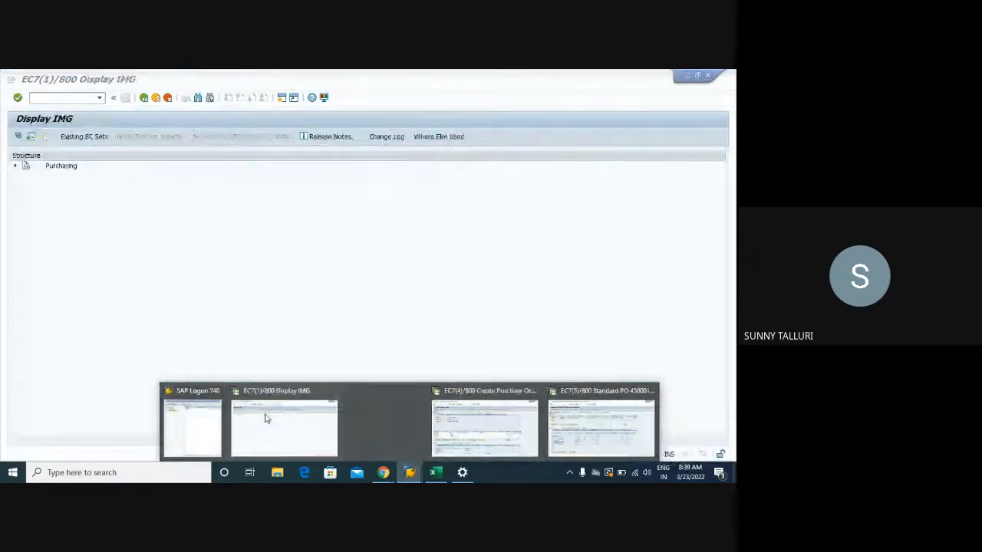
{"action": "key", "text": "alt+Tab"}
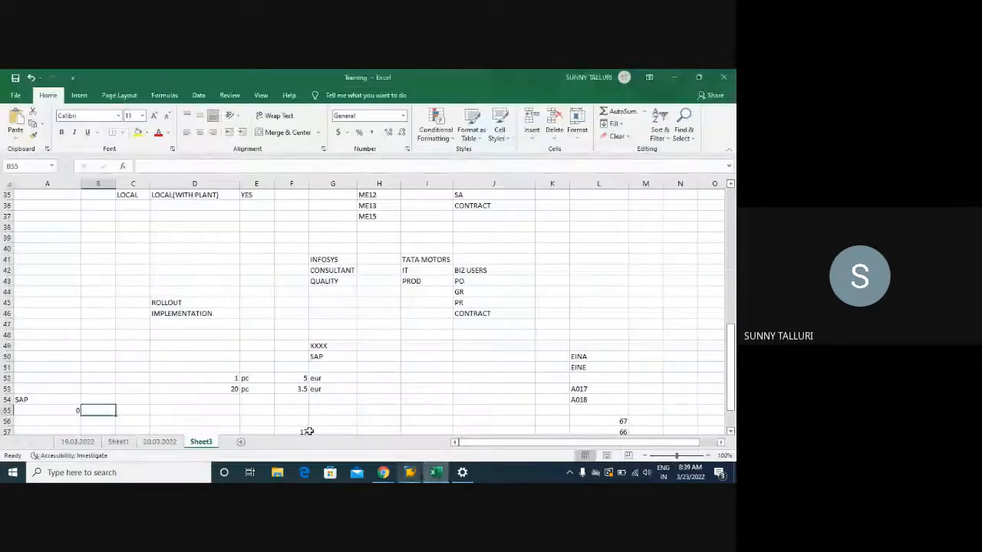
- Enter VALUE in cell D55 of Sheet3
{"action": "left_click", "coordinate": [205, 408]}
{"action": "type", "text": "C"}
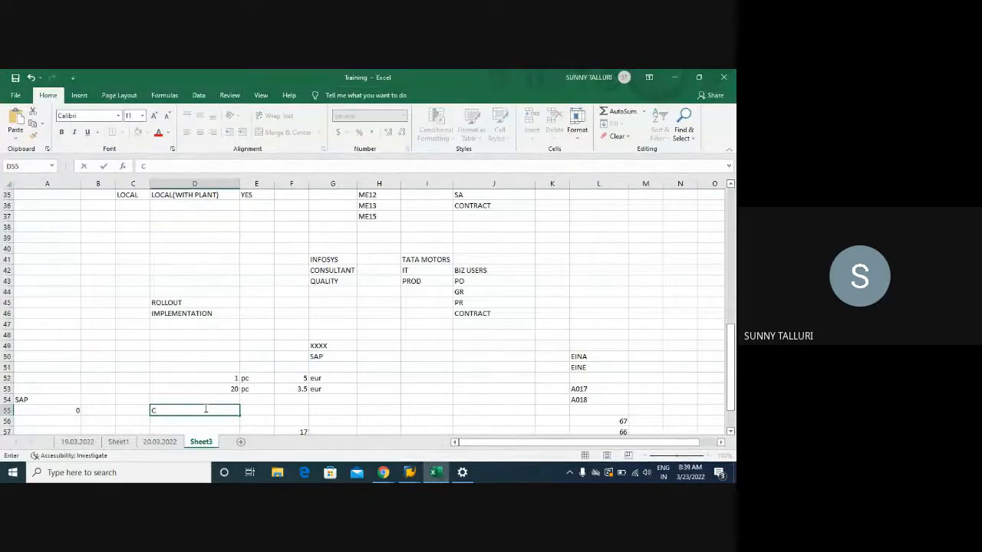
{"action": "type", "text": "ALUE"}
{"action": "key", "text": "Return"}
- Examine the VALUE note in D55 alongside the quantity price scale in D52:G53, and the PIR topic in A3
{"action": "left_click", "coordinate": [199, 409]}
{"action": "left_click", "coordinate": [189, 418]}
{"action": "left_click", "coordinate": [186, 408]}
{"action": "left_click", "coordinate": [178, 419]}
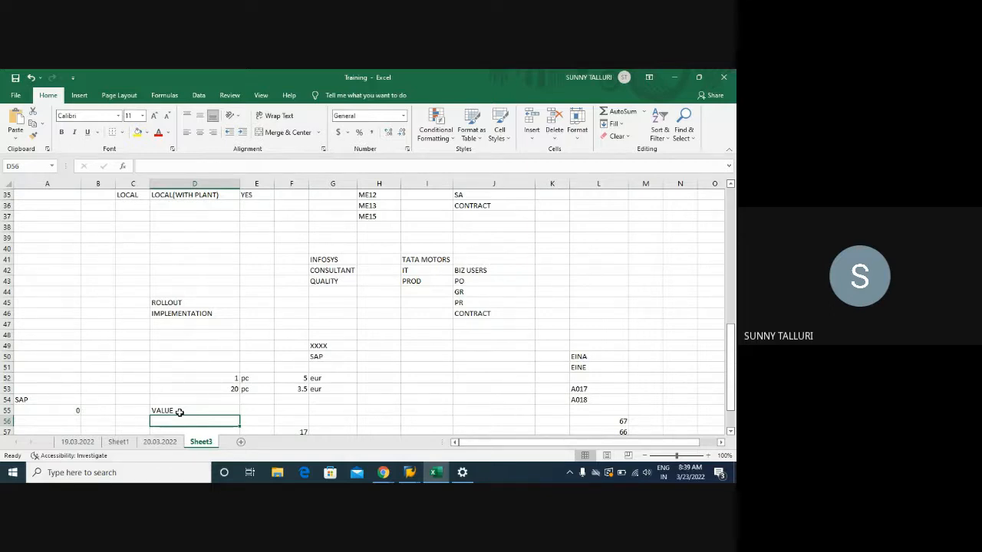
{"action": "left_click", "coordinate": [179, 412]}
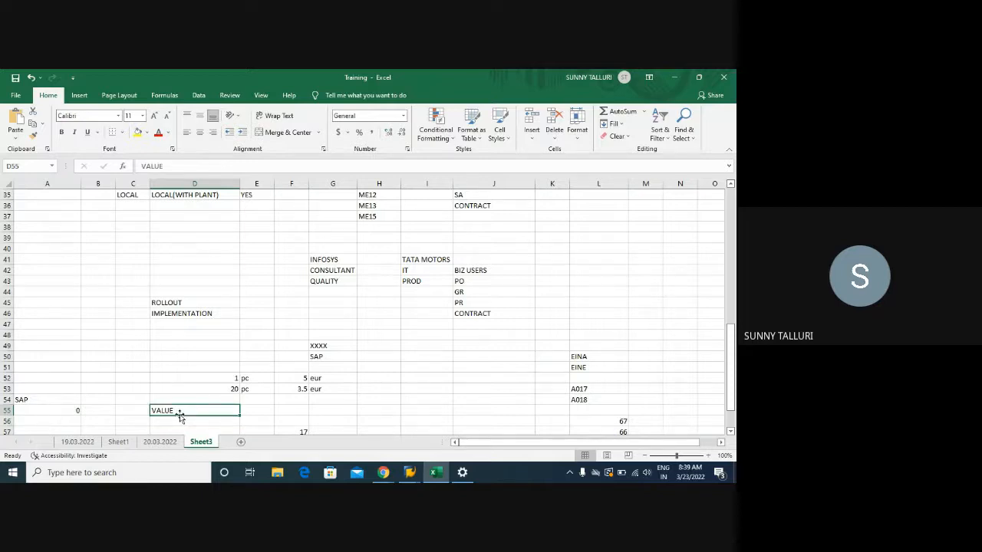
{"action": "left_click", "coordinate": [175, 420]}
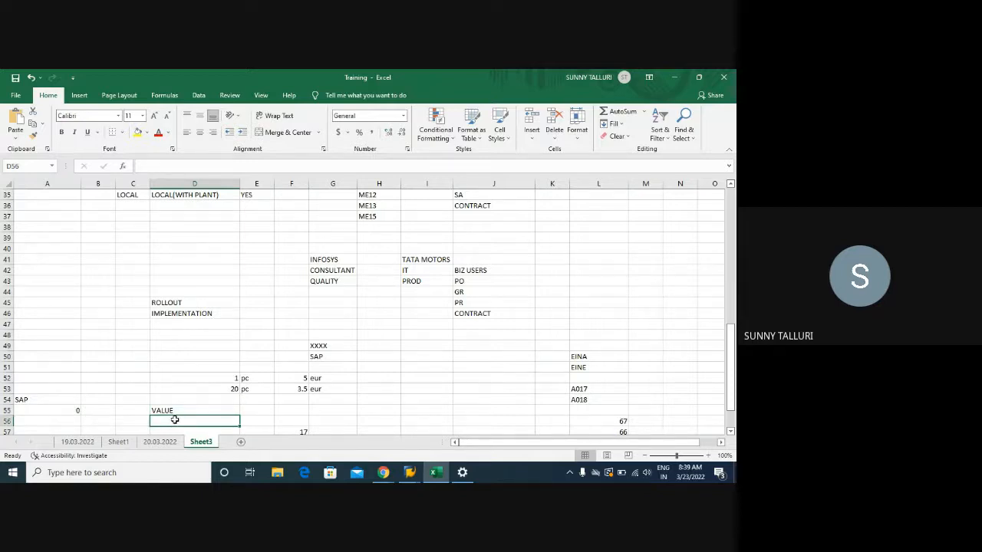
{"action": "left_click", "coordinate": [175, 412]}
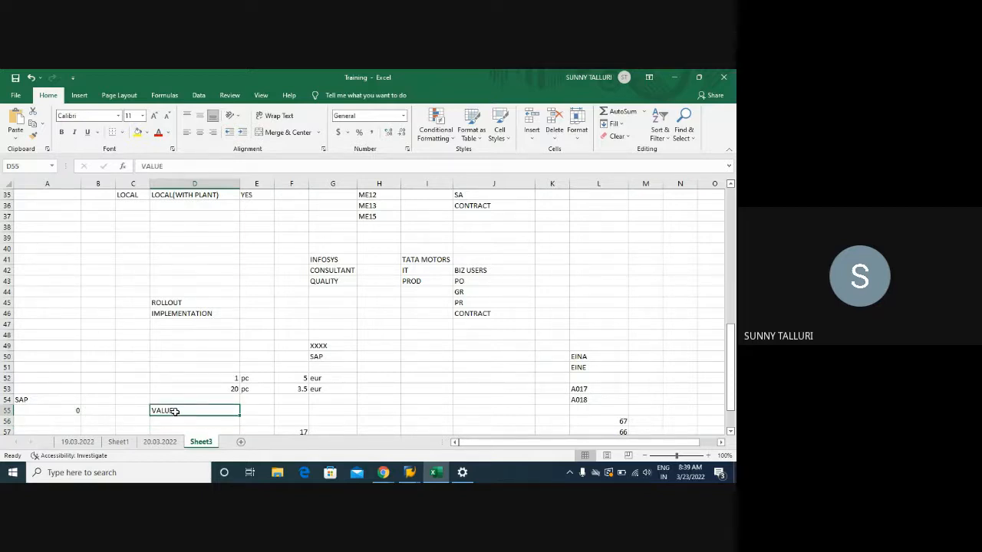
{"action": "left_click_drag", "start_coordinate": [223, 377], "coordinate": [323, 388]}
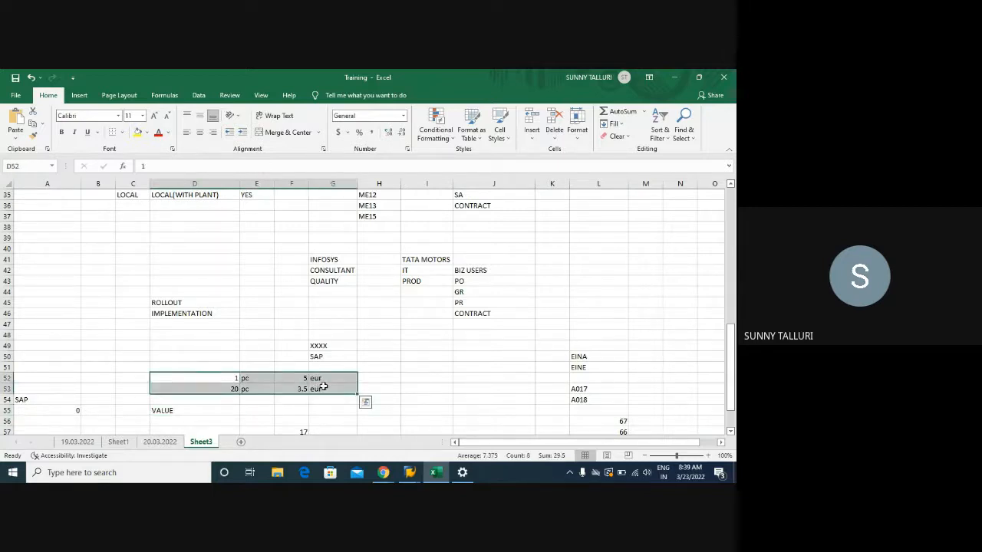
{"action": "left_click", "coordinate": [172, 414]}
{"action": "left_click", "coordinate": [245, 411]}
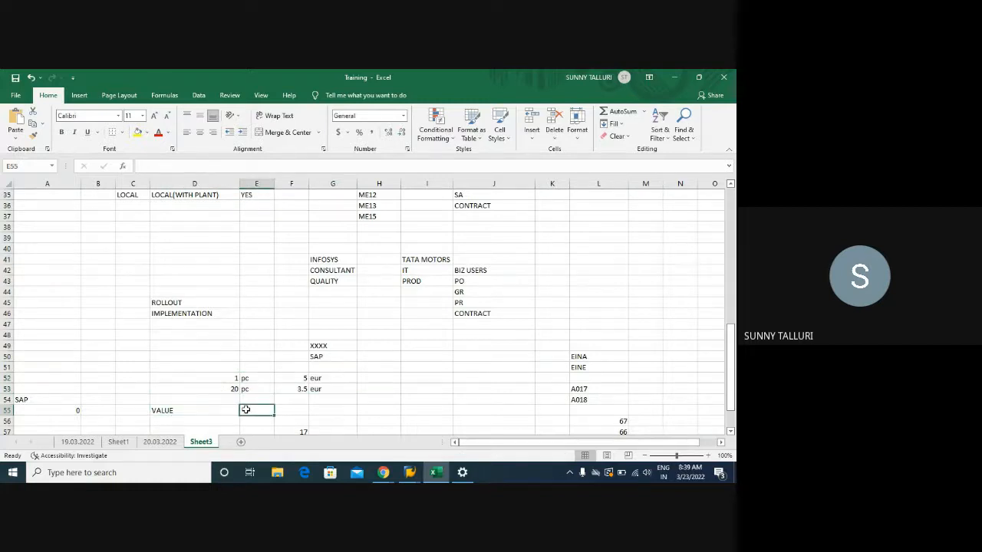
{"action": "left_click", "coordinate": [163, 413]}
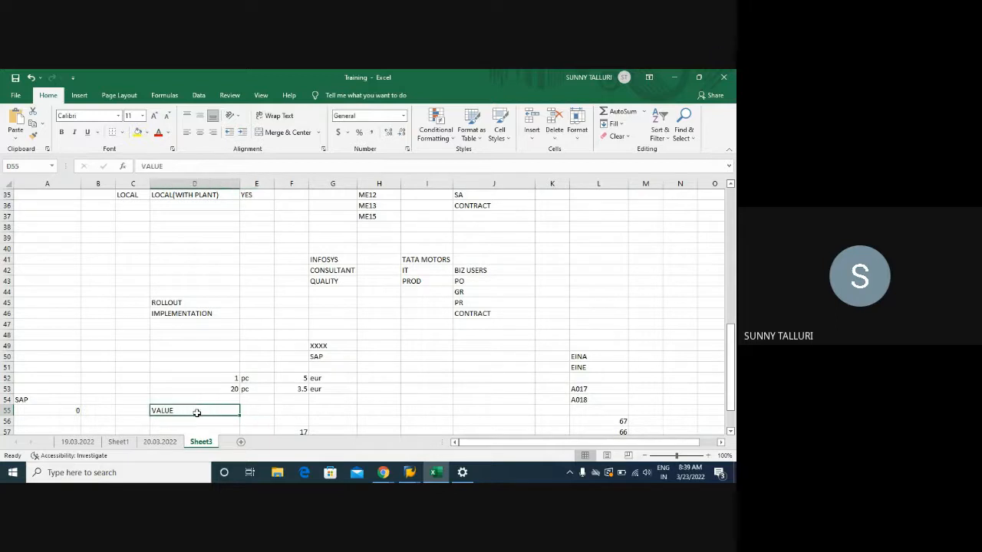
{"action": "left_click_drag", "start_coordinate": [226, 375], "coordinate": [328, 383]}
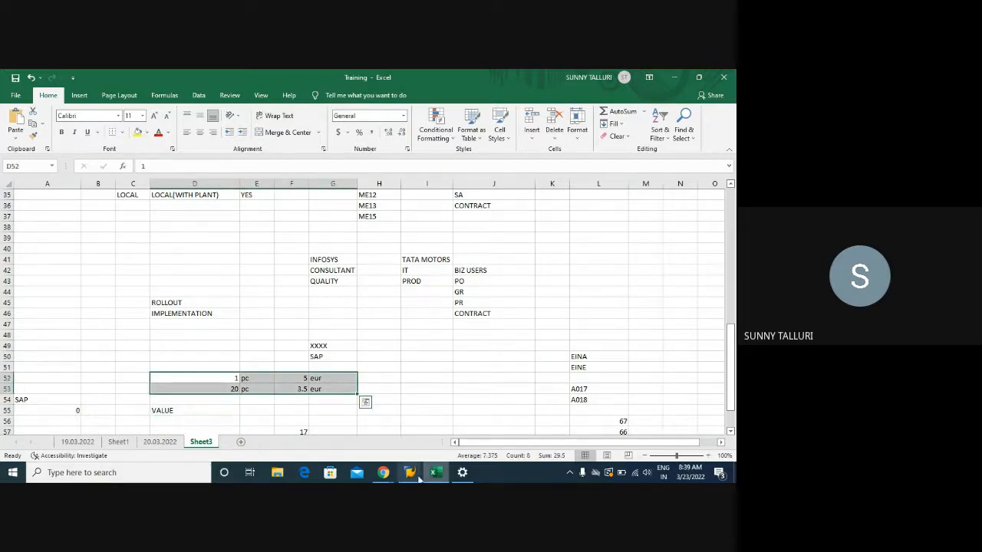
{"action": "scroll", "coordinate": [120, 244], "scroll_direction": "up", "scroll_amount": 6}
{"action": "scroll", "coordinate": [119, 244], "scroll_direction": "up", "scroll_amount": 6}
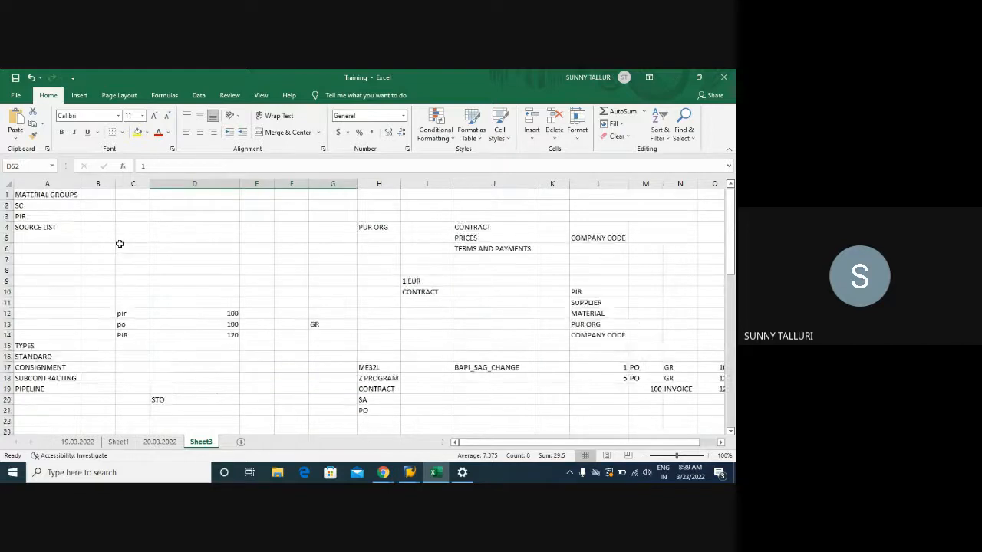
{"action": "left_click", "coordinate": [47, 217]}
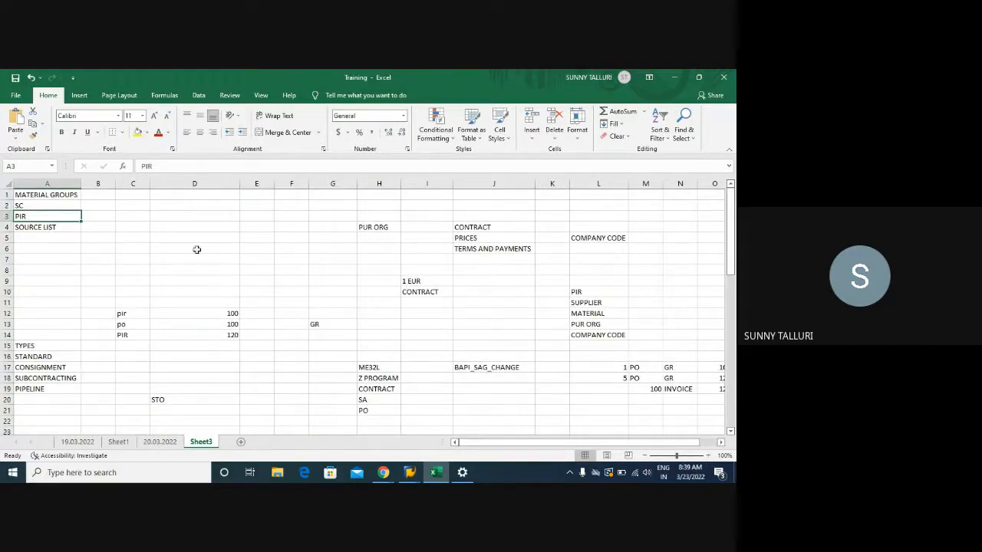
- Enter GLOBAL in cell G61 and PLANT in cell G62
{"action": "scroll", "coordinate": [423, 285], "scroll_direction": "down", "scroll_amount": 14}
{"action": "scroll", "coordinate": [275, 338], "scroll_direction": "down", "scroll_amount": 12}
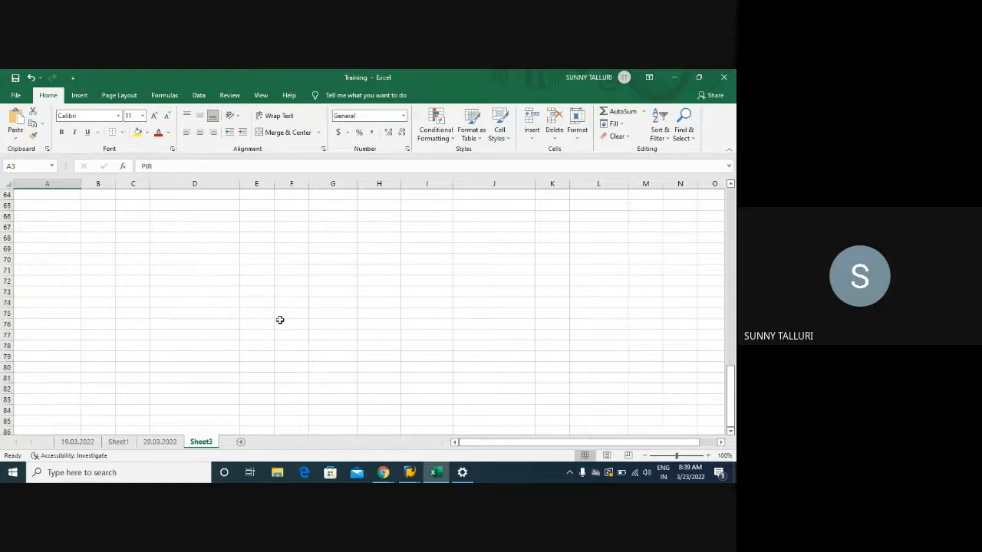
{"action": "scroll", "coordinate": [307, 307], "scroll_direction": "up", "scroll_amount": 9}
{"action": "left_click", "coordinate": [324, 296]}
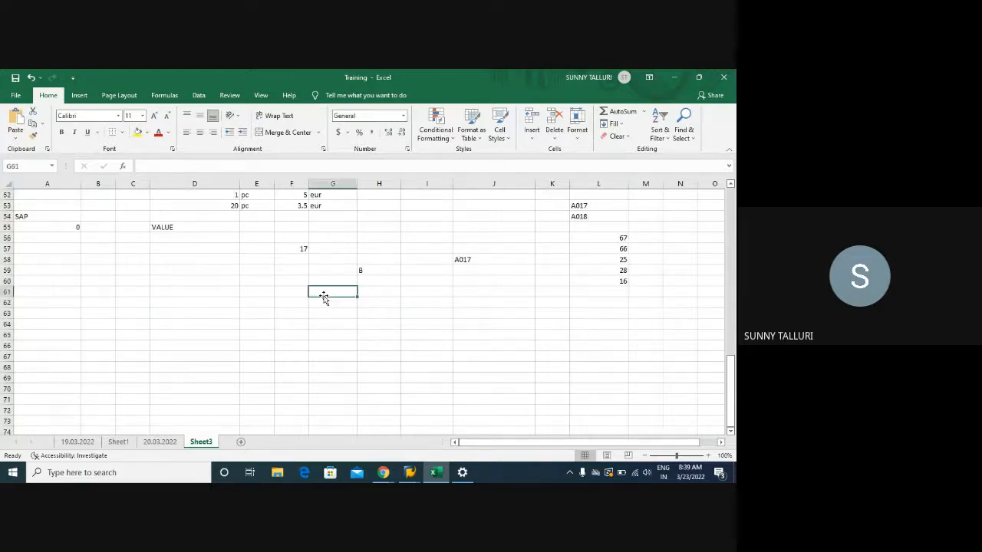
{"action": "type", "text": "GLO"}
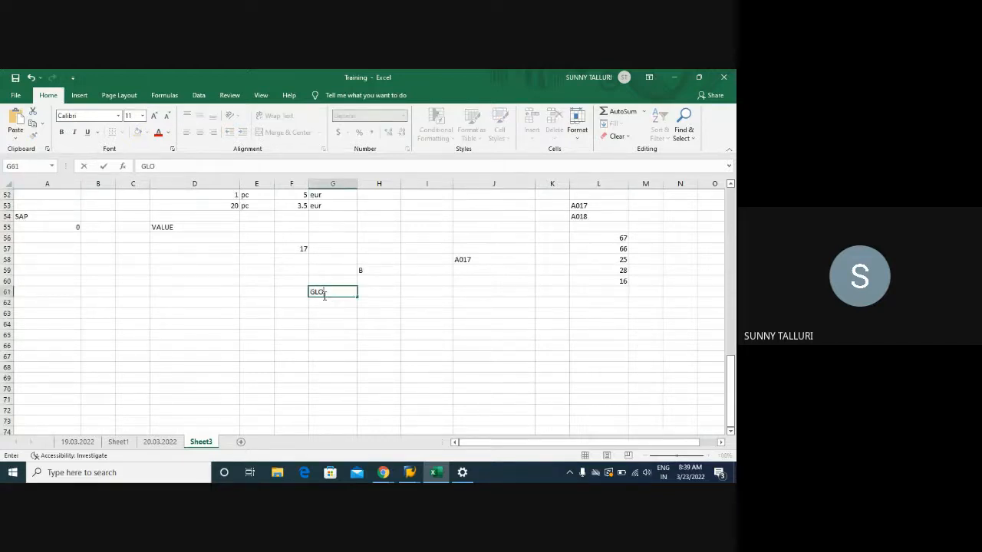
{"action": "key", "text": "Return"}
{"action": "type", "text": "PLANT"}
{"action": "key", "text": "Return"}
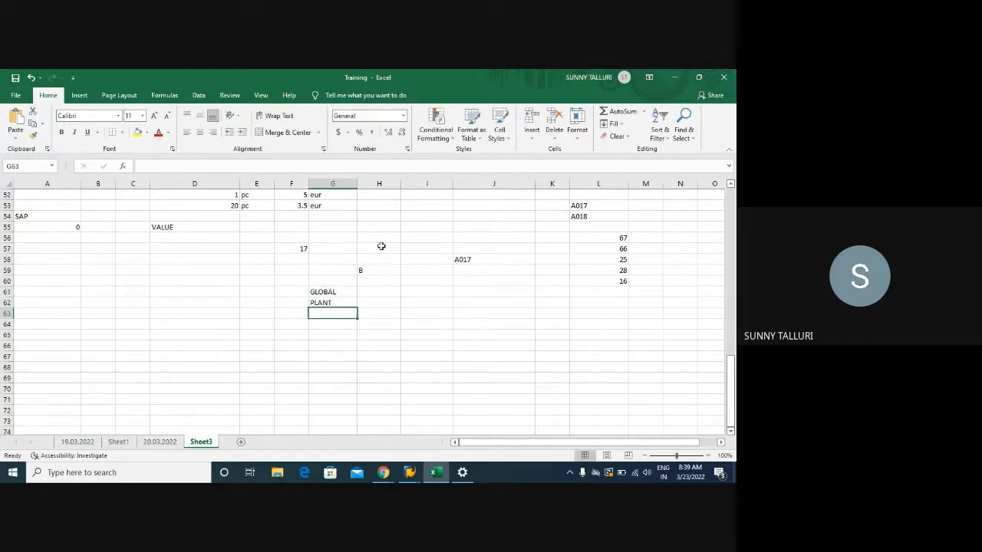
- List ST, PIPE, CONS, SUBC and CHARGEABLE in cells H61 to H65, beside the GLOBAL and PLANT entries
{"action": "left_click", "coordinate": [375, 288]}
{"action": "type", "text": "ST"}
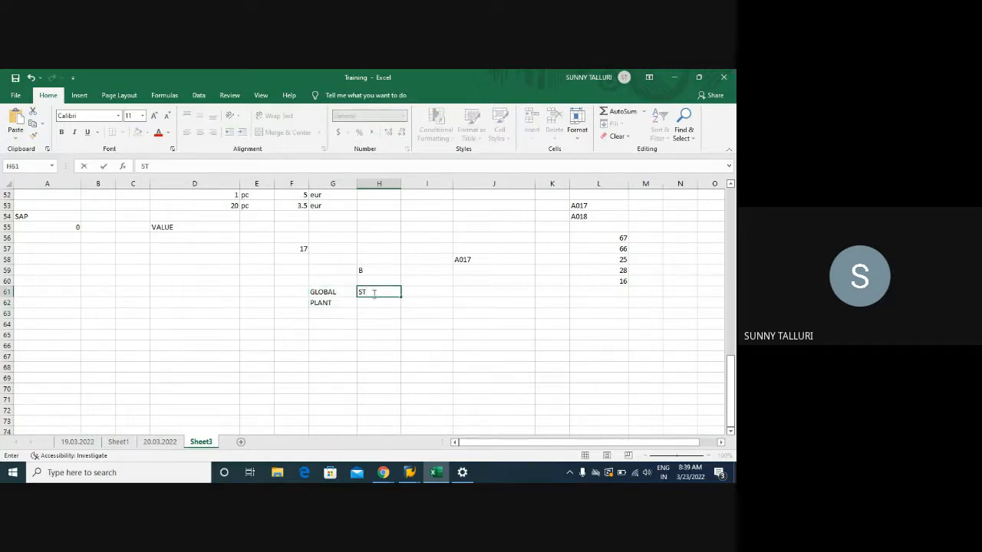
{"action": "left_click", "coordinate": [371, 300]}
{"action": "type", "text": "PIPE"}
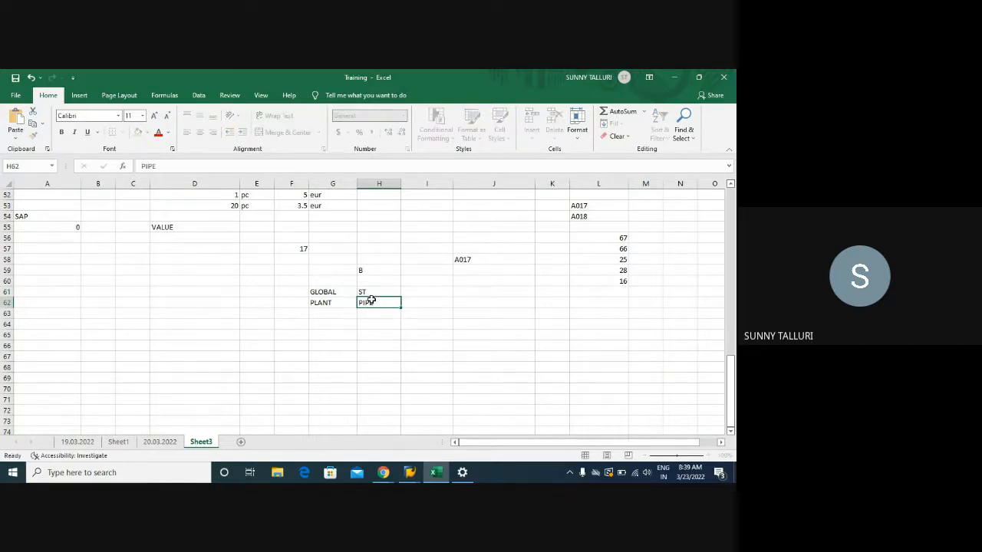
{"action": "key", "text": "Return"}
{"action": "type", "text": "COND"}
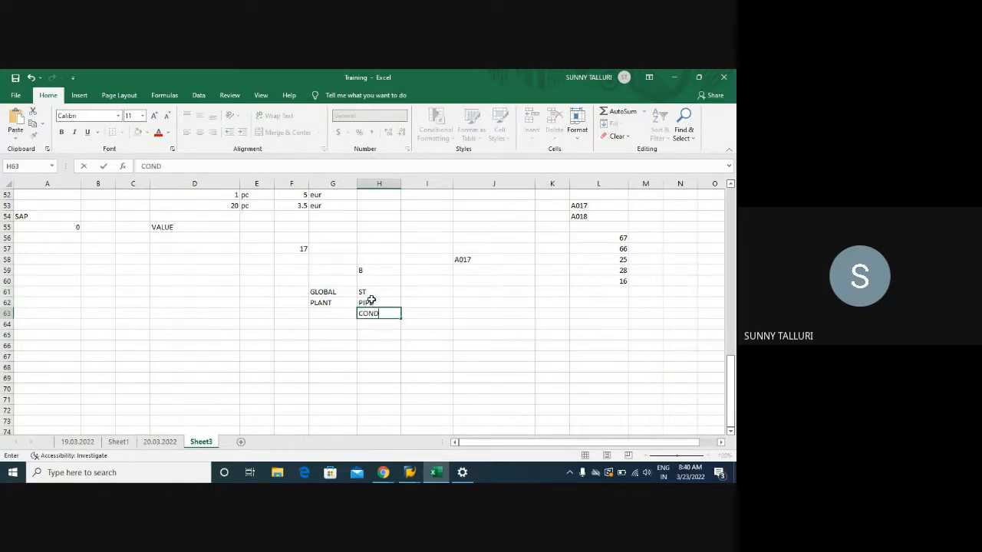
{"action": "key", "text": "Return"}
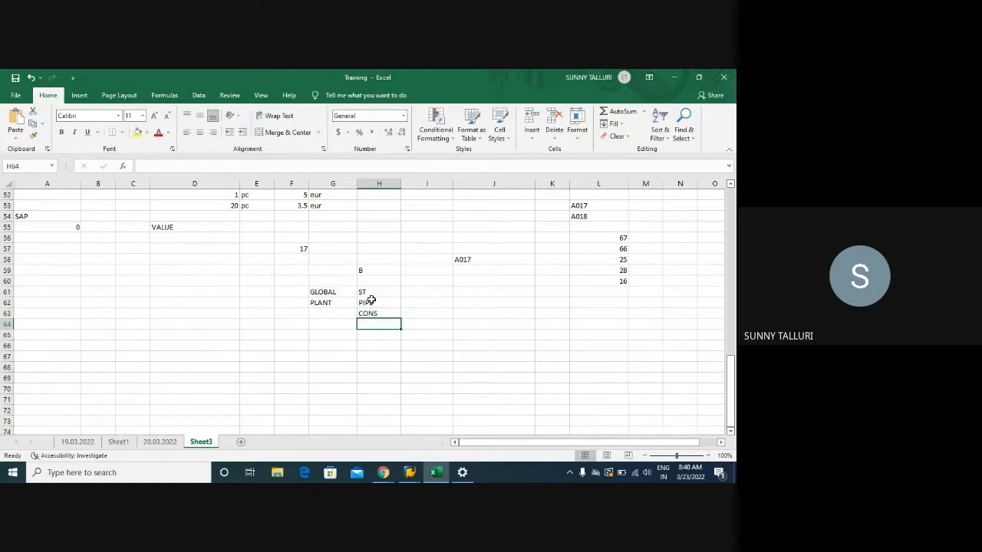
{"action": "type", "text": "SUBC"}
{"action": "key", "text": "Return"}
{"action": "type", "text": "CHAREG"}
{"action": "type", "text": "G"}
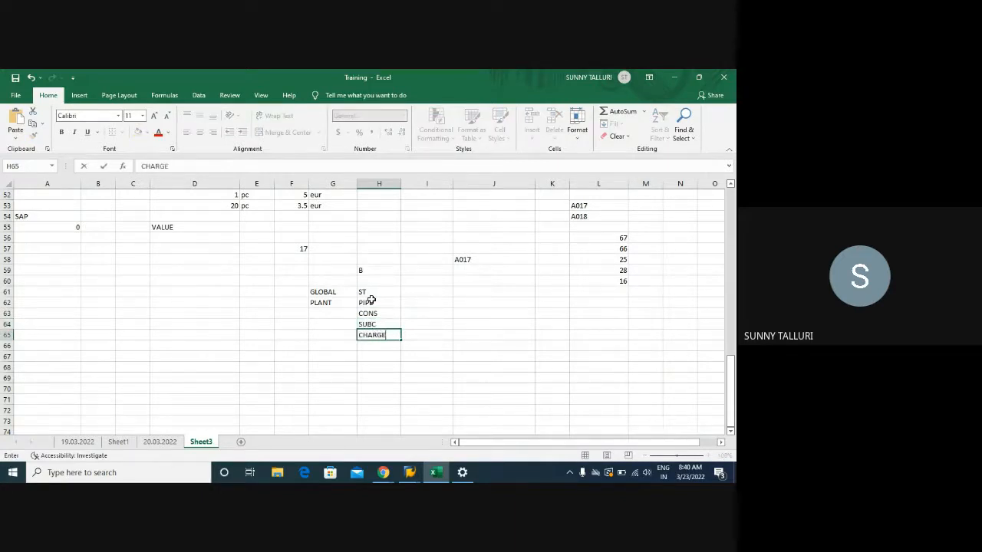
{"action": "key", "text": "Return"}
- Go over the info record type entries from ST to SUBC in cells H61 to H64
{"action": "left_click", "coordinate": [376, 292]}
{"action": "left_click", "coordinate": [377, 306]}
{"action": "left_click", "coordinate": [376, 314]}
{"action": "left_click", "coordinate": [376, 325]}
{"action": "left_click", "coordinate": [377, 314]}
{"action": "left_click", "coordinate": [378, 294]}
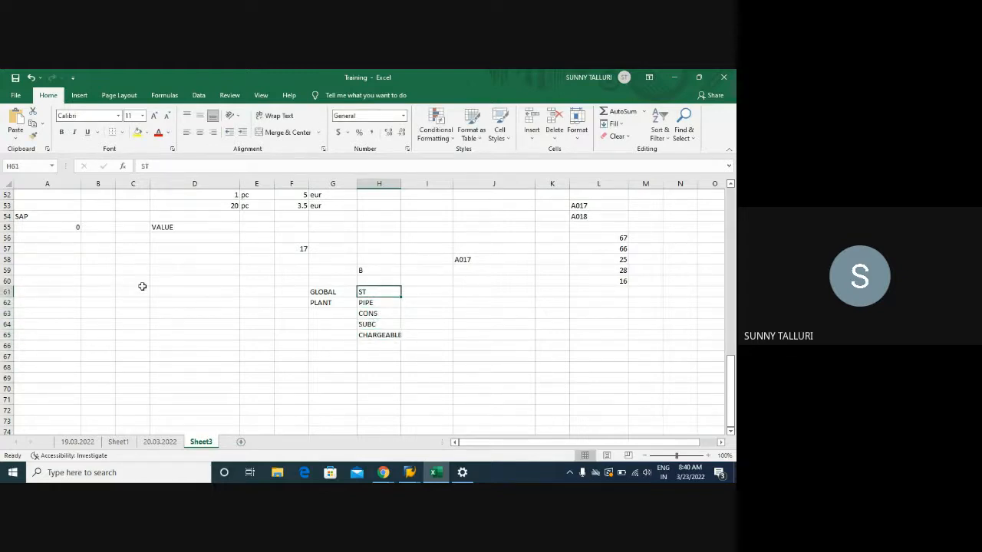
- Examine the PIR versus purchasing document table in C31:E35, comparing the global and local combinations row by row
{"action": "scroll", "coordinate": [151, 285], "scroll_direction": "up", "scroll_amount": 3}
{"action": "scroll", "coordinate": [151, 285], "scroll_direction": "down", "scroll_amount": 5}
{"action": "scroll", "coordinate": [151, 286], "scroll_direction": "up", "scroll_amount": 12}
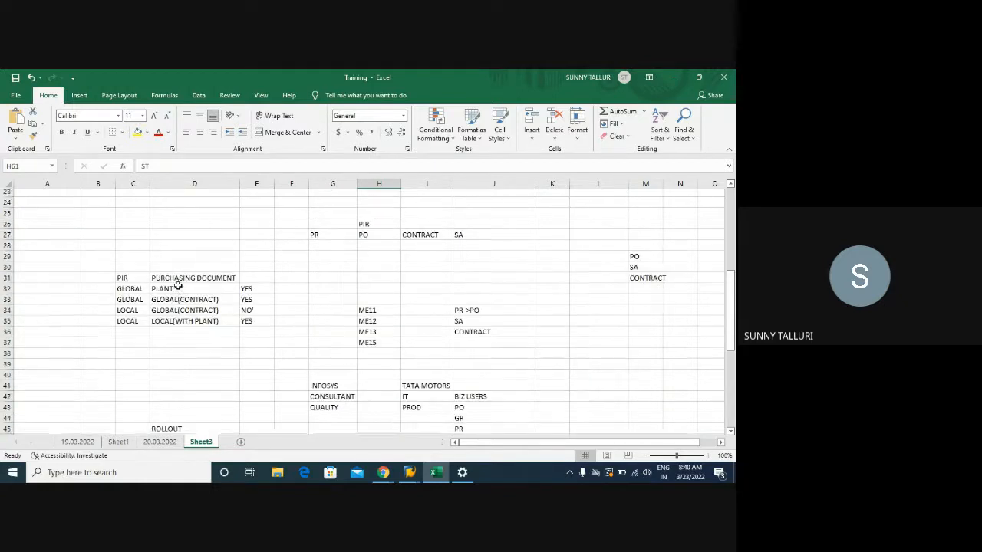
{"action": "left_click_drag", "start_coordinate": [129, 294], "coordinate": [257, 335]}
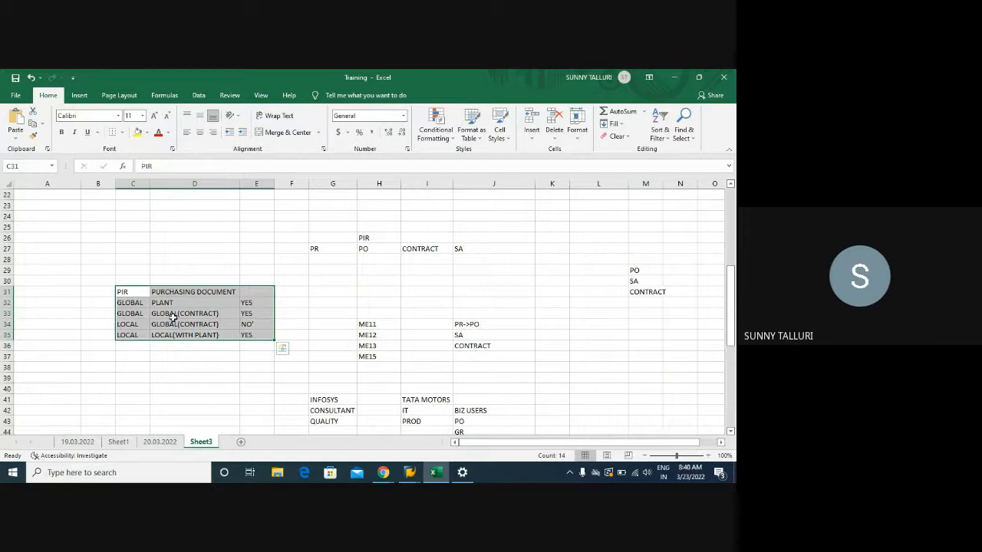
{"action": "left_click", "coordinate": [133, 296]}
{"action": "left_click", "coordinate": [133, 303]}
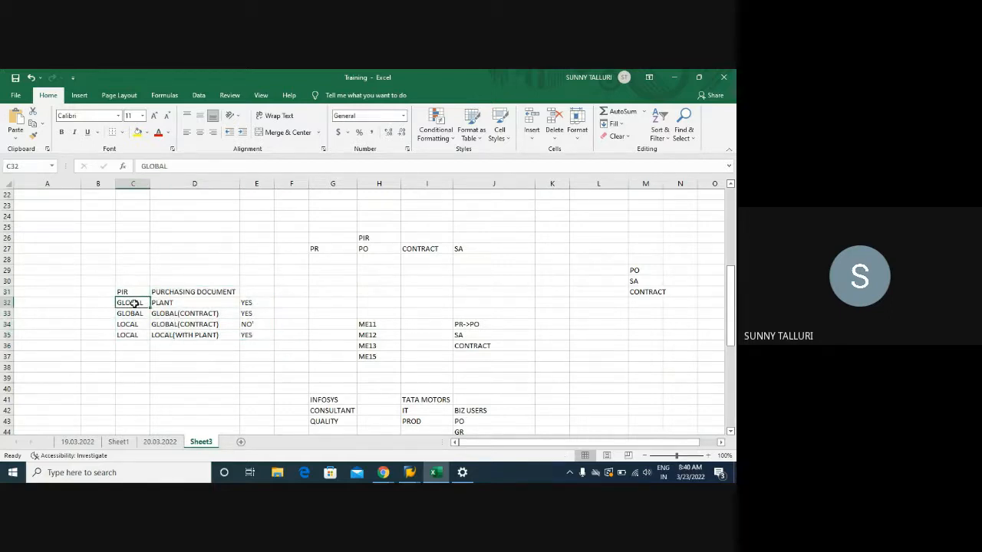
{"action": "left_click", "coordinate": [181, 304]}
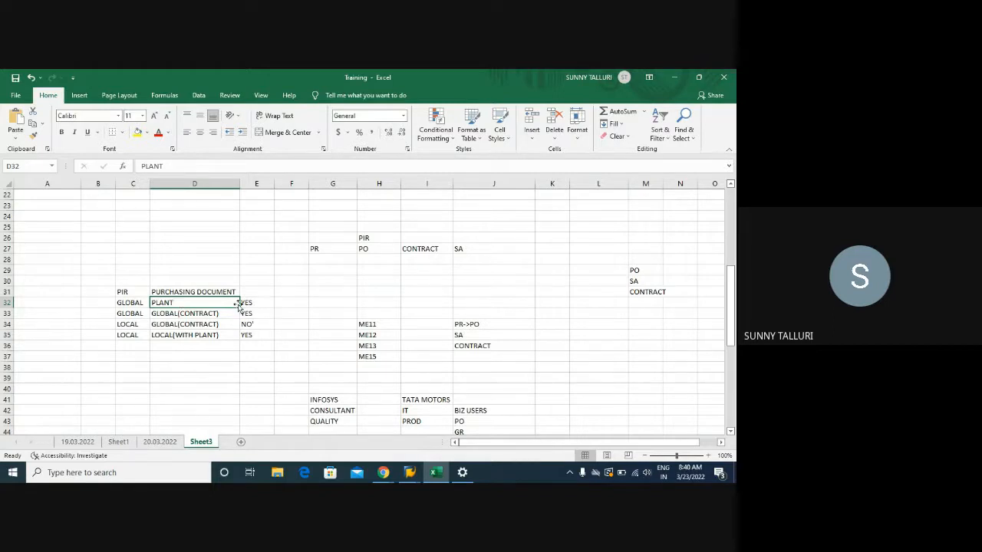
{"action": "left_click", "coordinate": [126, 304]}
{"action": "left_click", "coordinate": [266, 304]}
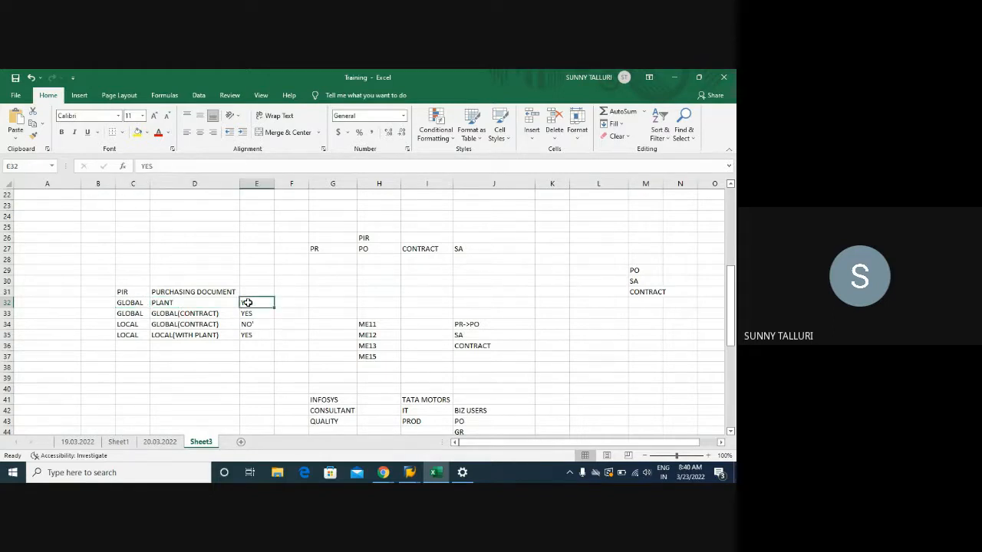
{"action": "left_click", "coordinate": [135, 315]}
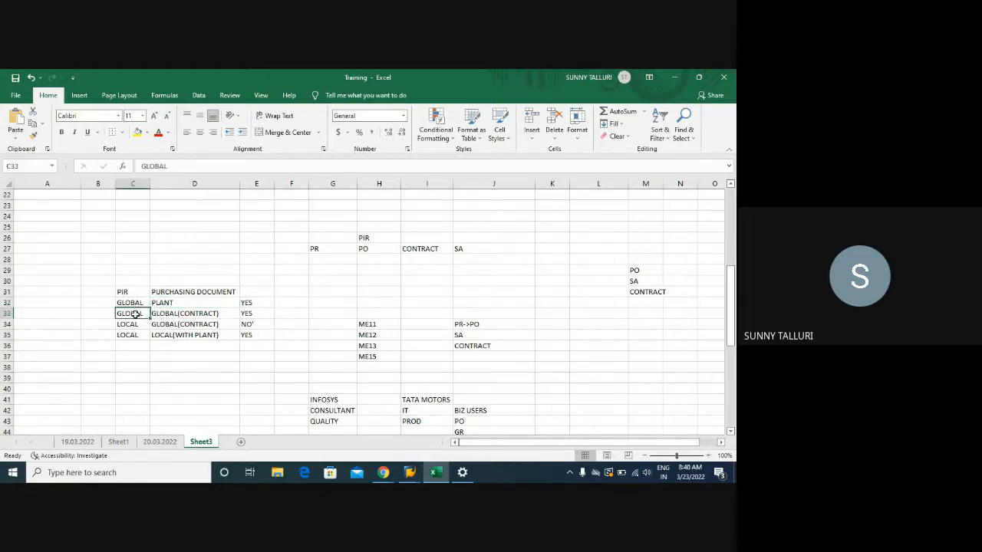
{"action": "left_click", "coordinate": [175, 316]}
{"action": "left_click", "coordinate": [258, 314]}
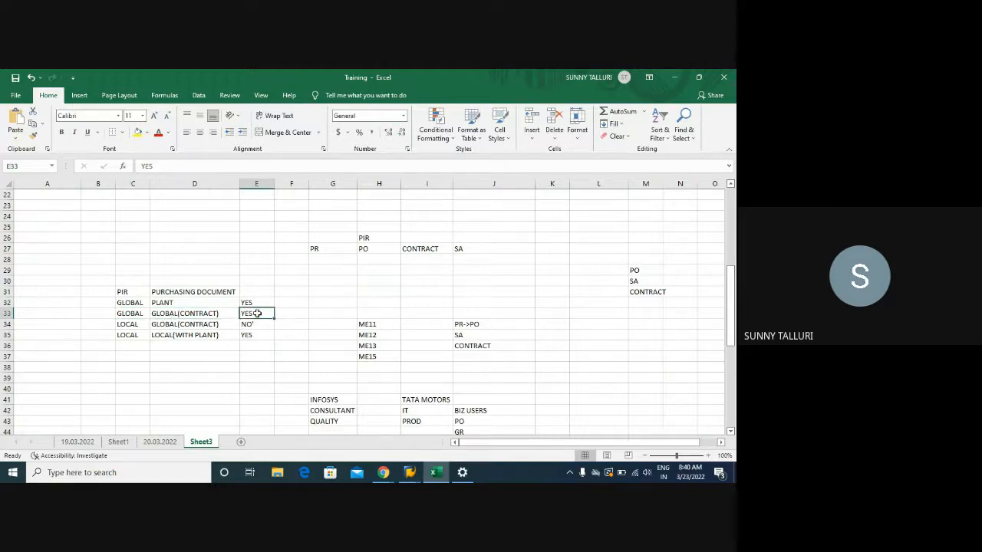
{"action": "left_click", "coordinate": [122, 325]}
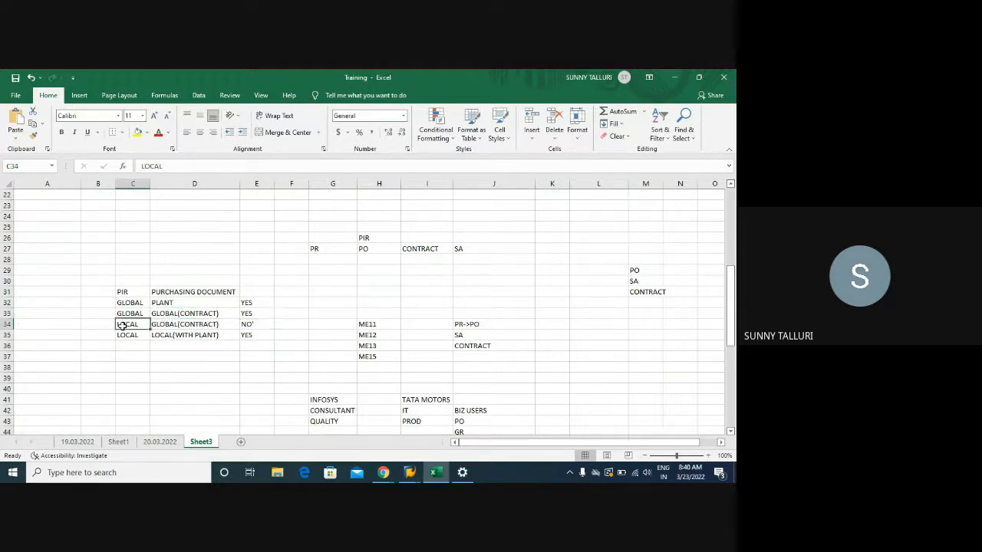
{"action": "left_click", "coordinate": [186, 331]}
{"action": "left_click", "coordinate": [129, 334]}
{"action": "left_click", "coordinate": [183, 336]}
{"action": "left_click_drag", "start_coordinate": [124, 293], "coordinate": [239, 338]}
- Enter the table names EINA and EINE in cells G68 and G69
{"action": "scroll", "coordinate": [355, 301], "scroll_direction": "down", "scroll_amount": 14}
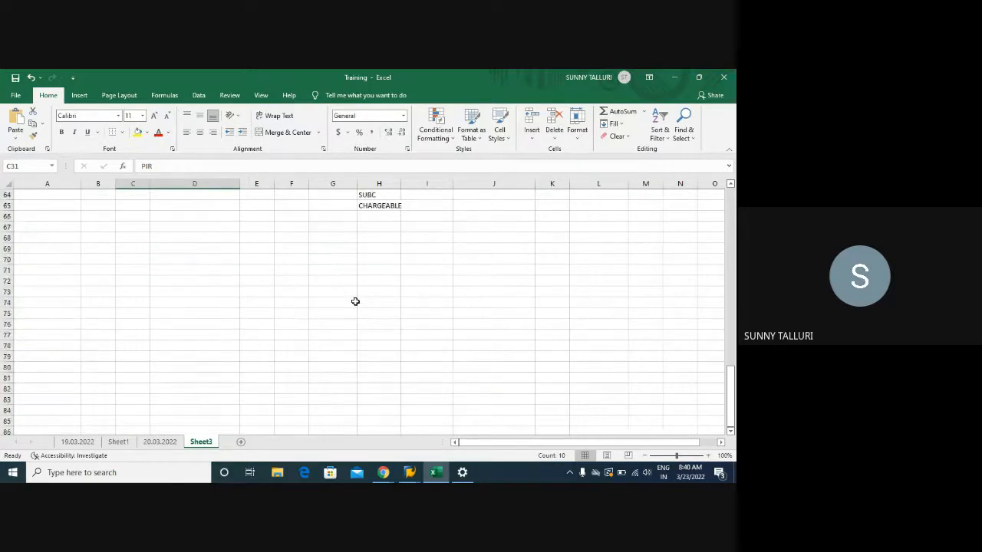
{"action": "left_click", "coordinate": [327, 238]}
{"action": "type", "text": "Ei"}
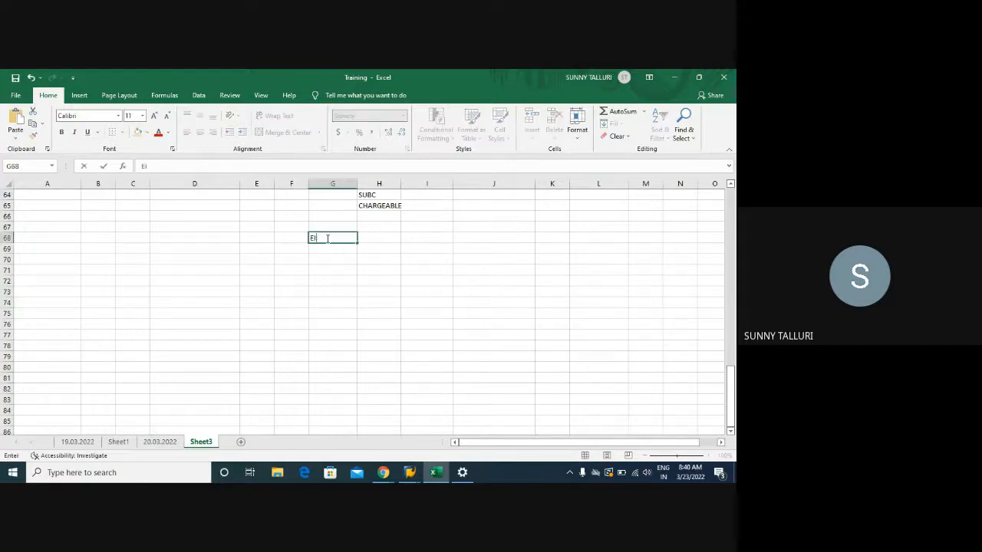
{"action": "type", "text": "N"}
{"action": "key", "text": "Return"}
{"action": "type", "text": "EINE"}
{"action": "key", "text": "Return"}
- Add the condition tables A017, A018, A016 and A066 below EINE in cells G70 to G73
{"action": "type", "text": "A"}
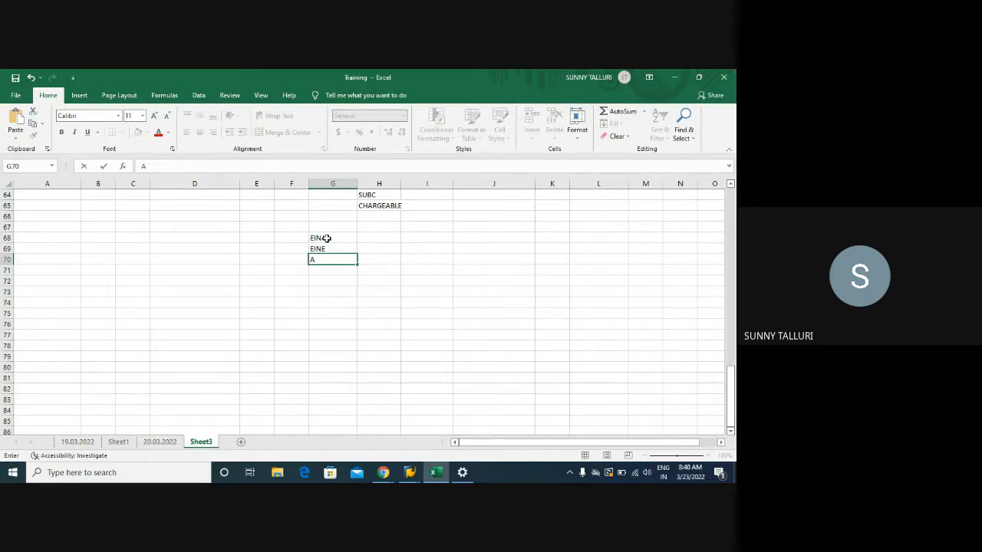
{"action": "type", "text": "017"}
{"action": "key", "text": "Return"}
{"action": "type", "text": "A018"}
{"action": "key", "text": "Return"}
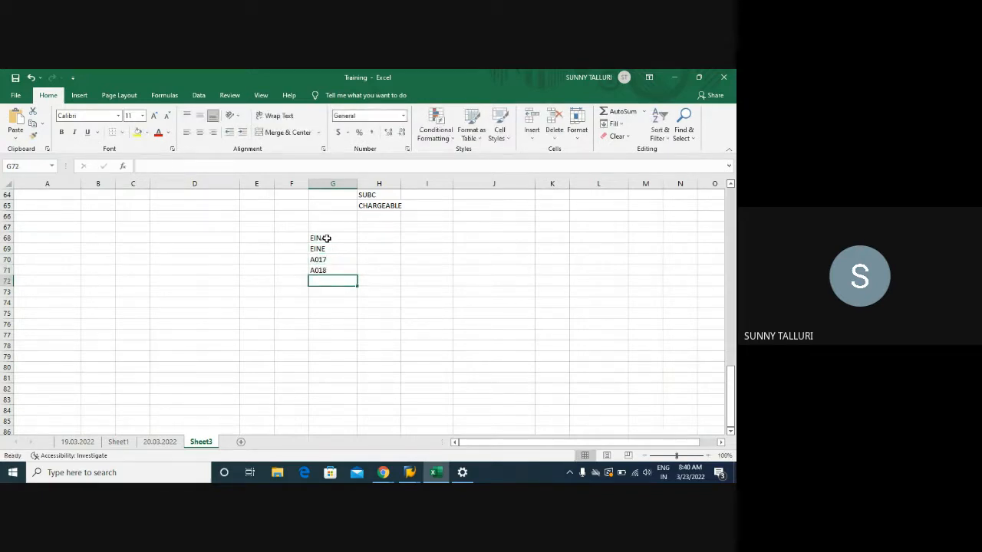
{"action": "type", "text": "A016"}
{"action": "key", "text": "Return"}
{"action": "type", "text": "A066"}
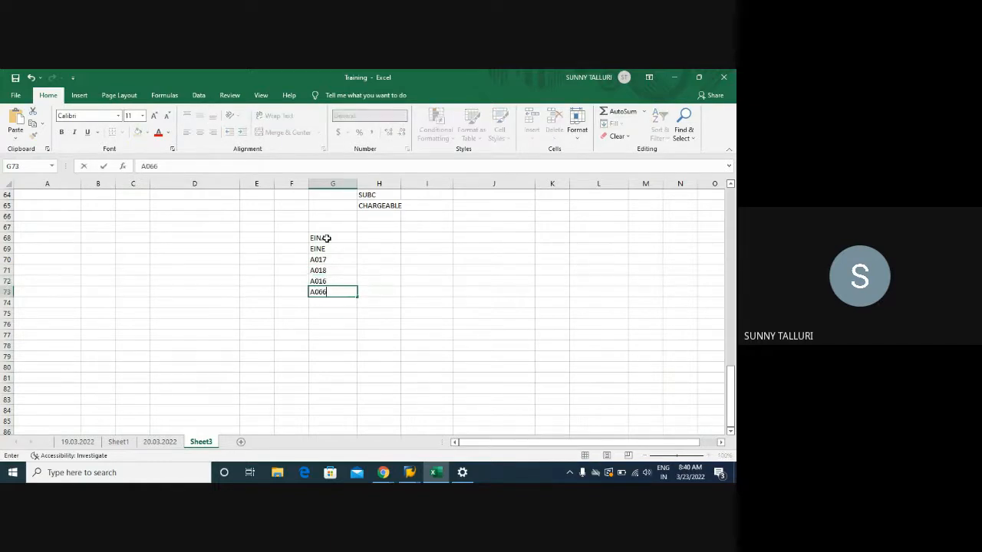
{"action": "key", "text": "Return"}
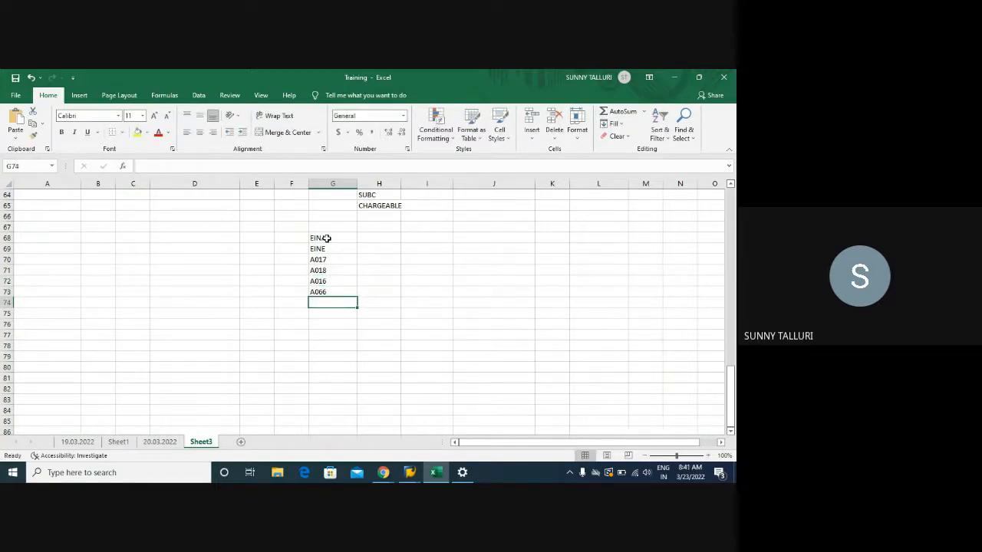
- Enter the table name KONH in cell H69 and the field name KNUMH in cell F70 beside A017
{"action": "left_click", "coordinate": [383, 250]}
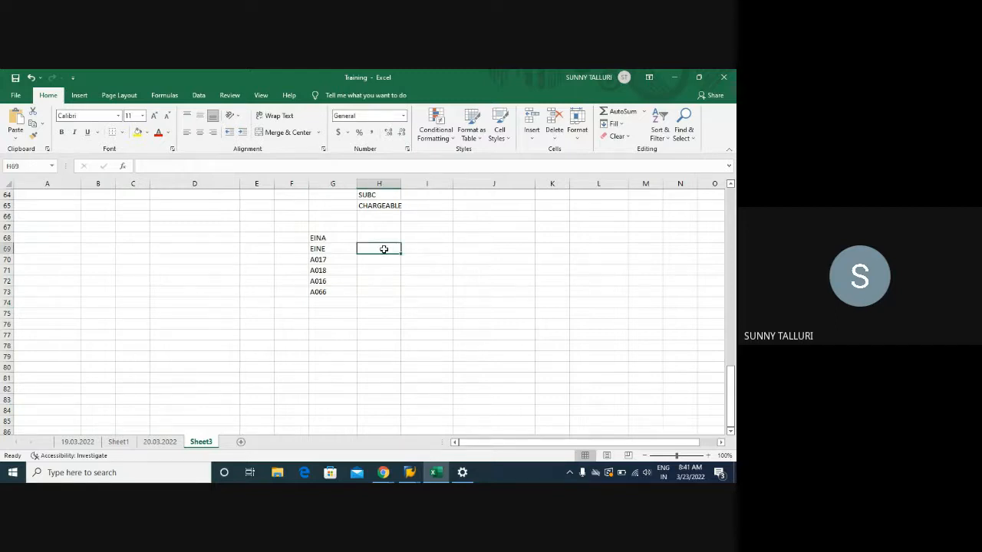
{"action": "type", "text": "KONH"}
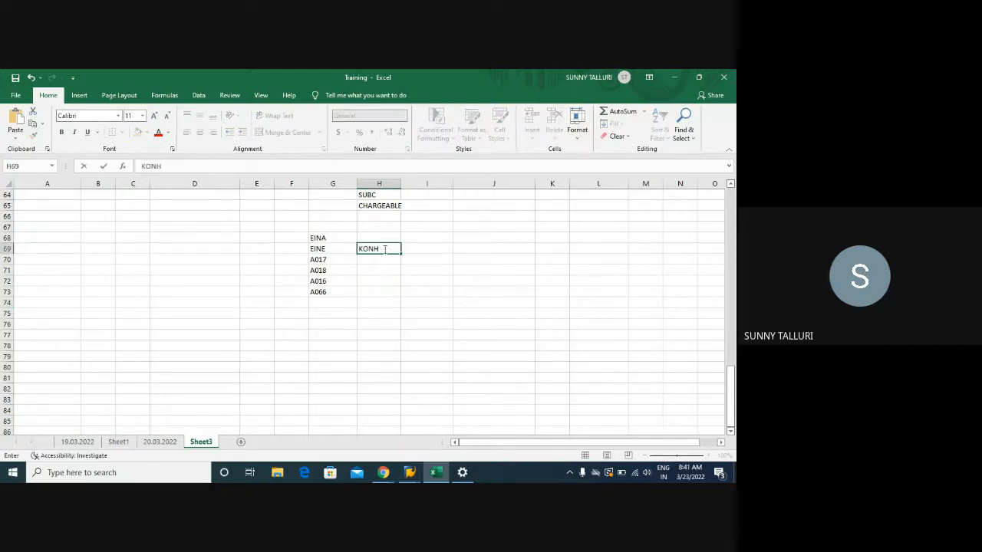
{"action": "left_click_drag", "start_coordinate": [328, 260], "coordinate": [329, 270]}
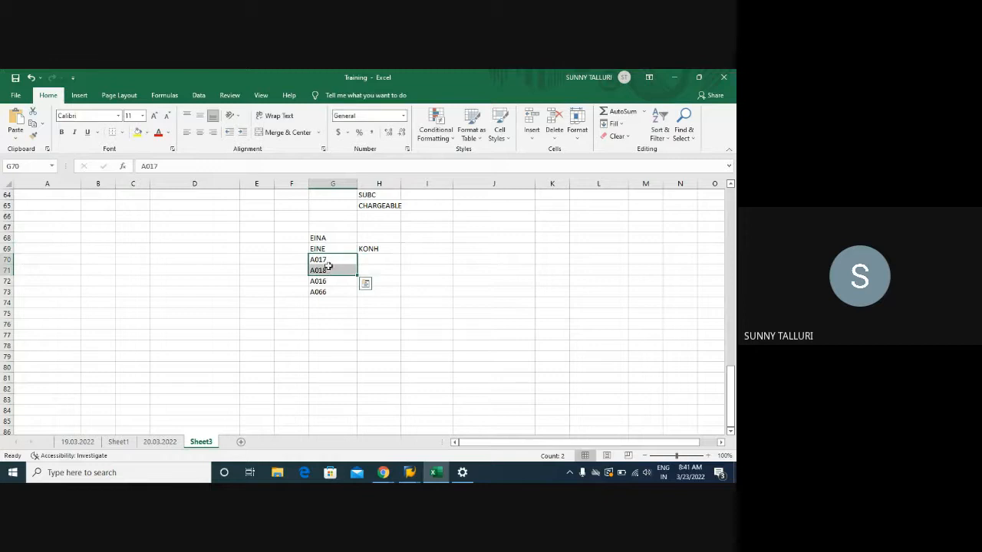
{"action": "left_click", "coordinate": [282, 259]}
{"action": "left_click", "coordinate": [283, 268]}
{"action": "left_click", "coordinate": [286, 262]}
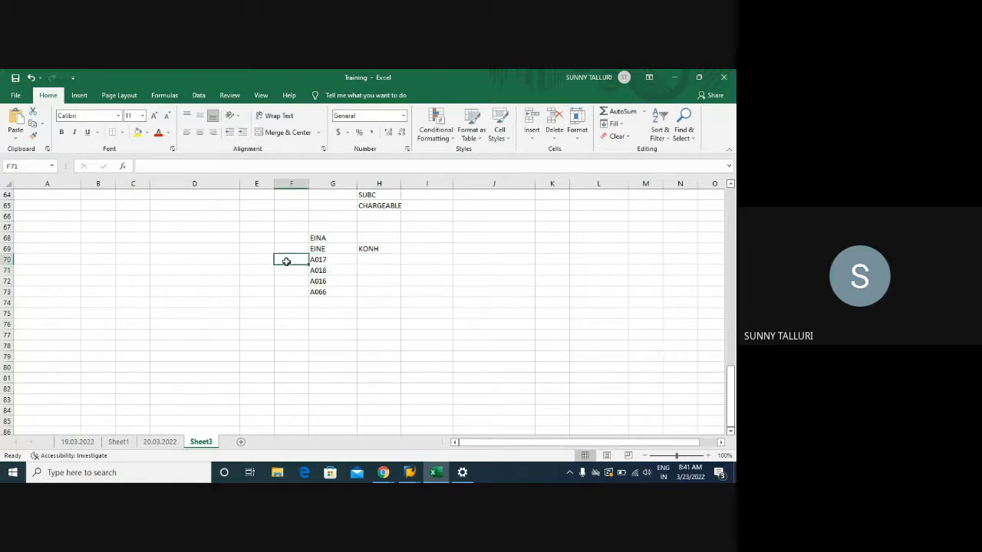
{"action": "type", "text": "KNUMH"}
{"action": "key", "text": "Return"}
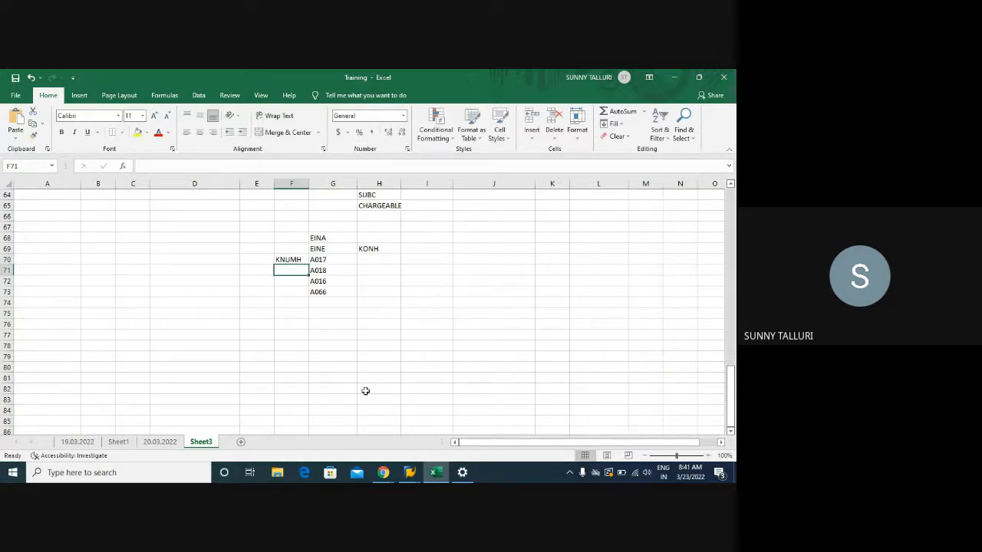
- Switch to SAP, start transaction SE16N and load table A017 in the General Table Display
{"action": "mouse_move", "coordinate": [409, 472]}
{"action": "left_click", "coordinate": [310, 429]}
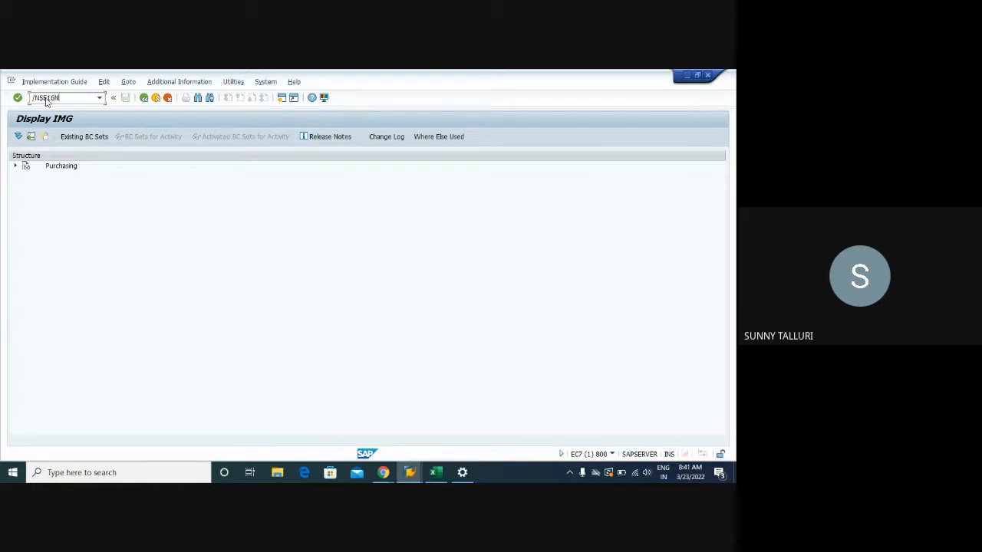
{"action": "key", "text": "Return"}
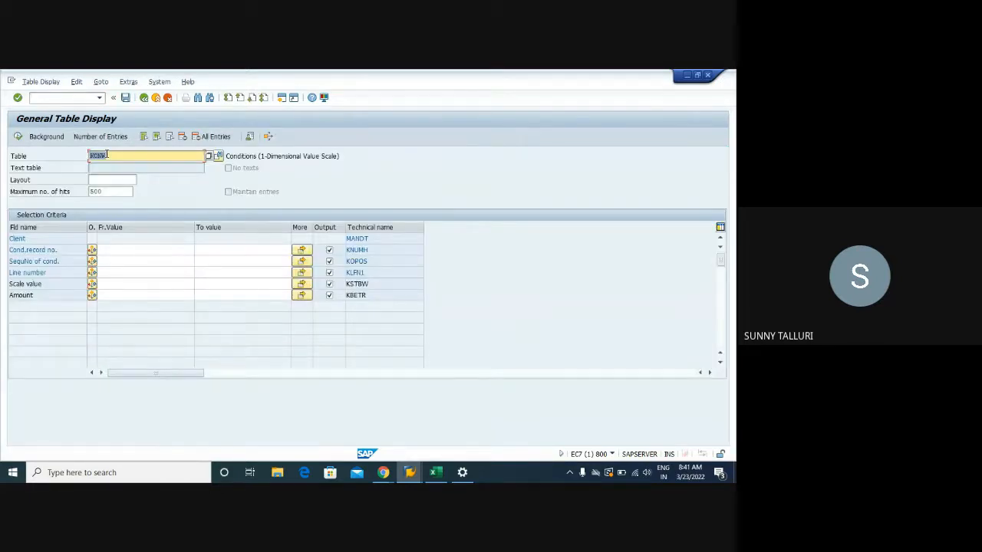
{"action": "key", "text": "BackSpace"}
{"action": "type", "text": "A017"}
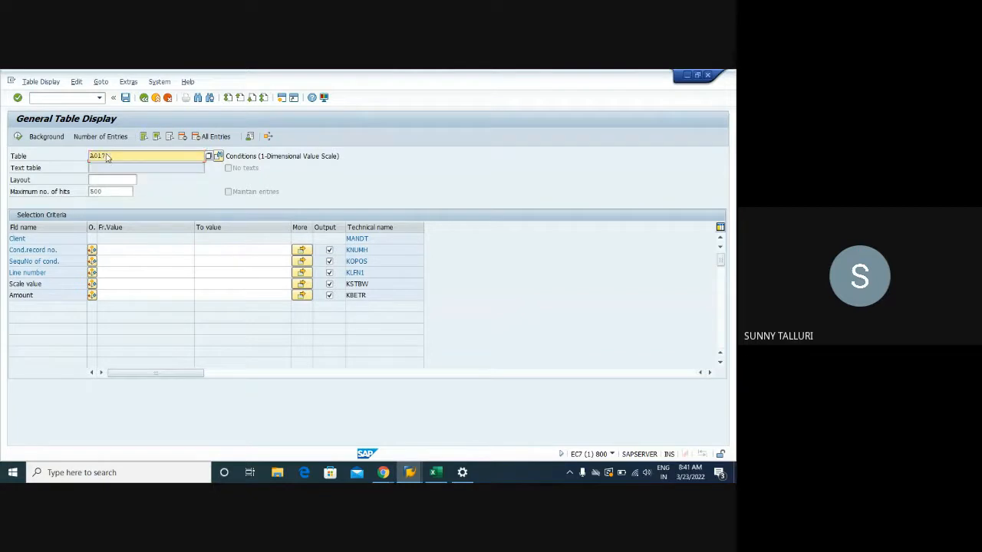
{"action": "key", "text": "Return"}
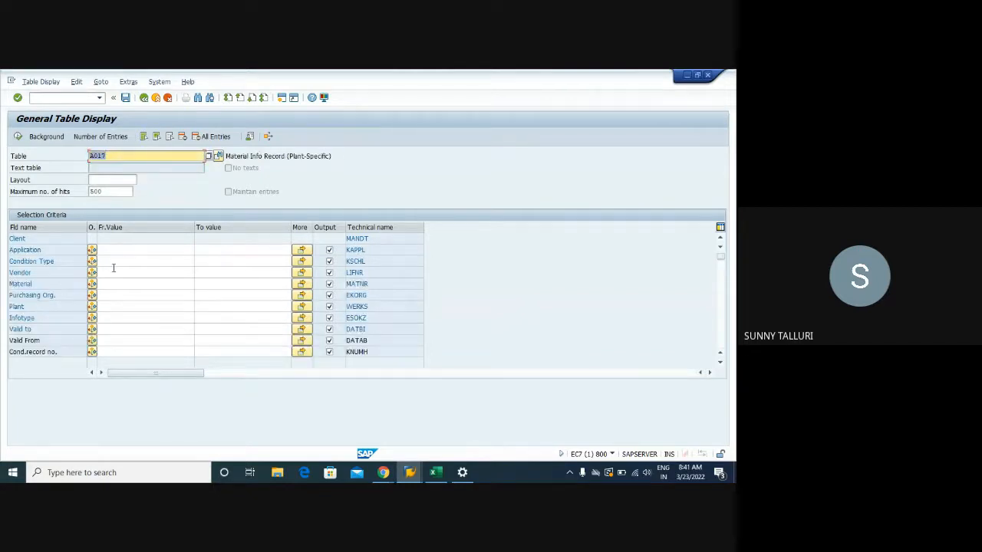
- Search A017 with the vendor number, material DPC1009, purchasing organization 1000, plant 1000 and infotype 0
{"action": "left_click", "coordinate": [108, 273]}
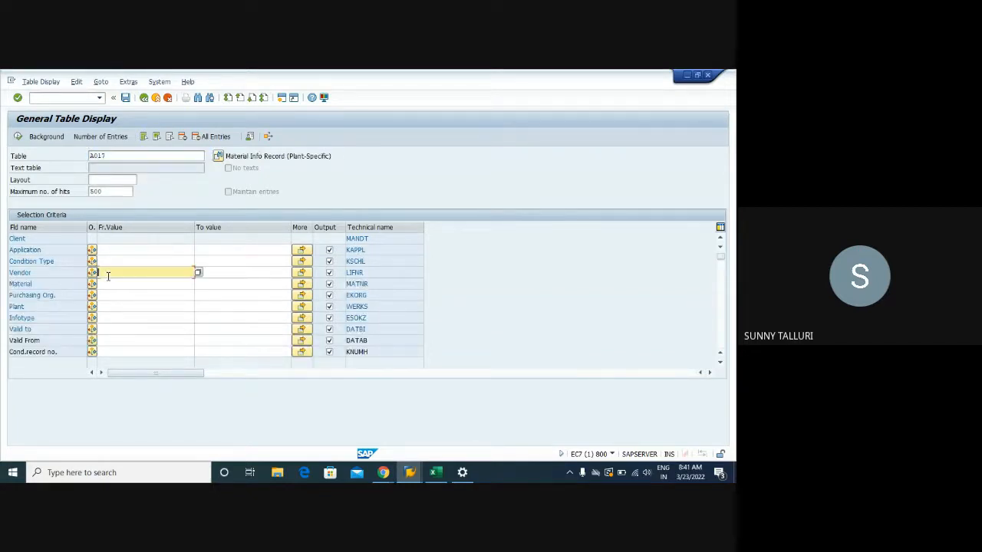
{"action": "left_click", "coordinate": [111, 308]}
{"action": "left_click", "coordinate": [110, 283]}
{"action": "left_click", "coordinate": [111, 311]}
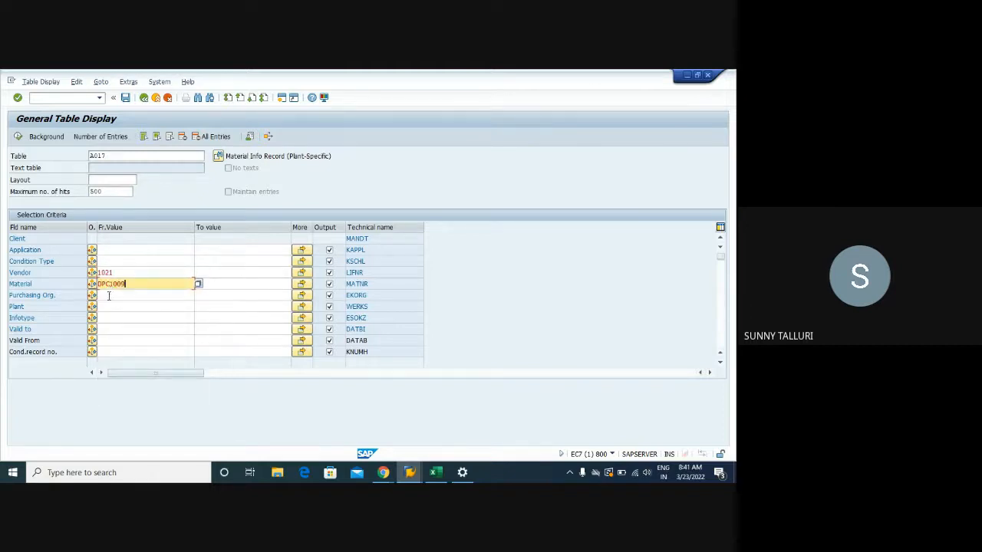
{"action": "left_click", "coordinate": [111, 295]}
{"action": "left_click", "coordinate": [106, 339]}
{"action": "left_click", "coordinate": [109, 307]}
{"action": "left_click", "coordinate": [108, 351]}
{"action": "left_click", "coordinate": [108, 317]}
{"action": "left_click", "coordinate": [108, 329]}
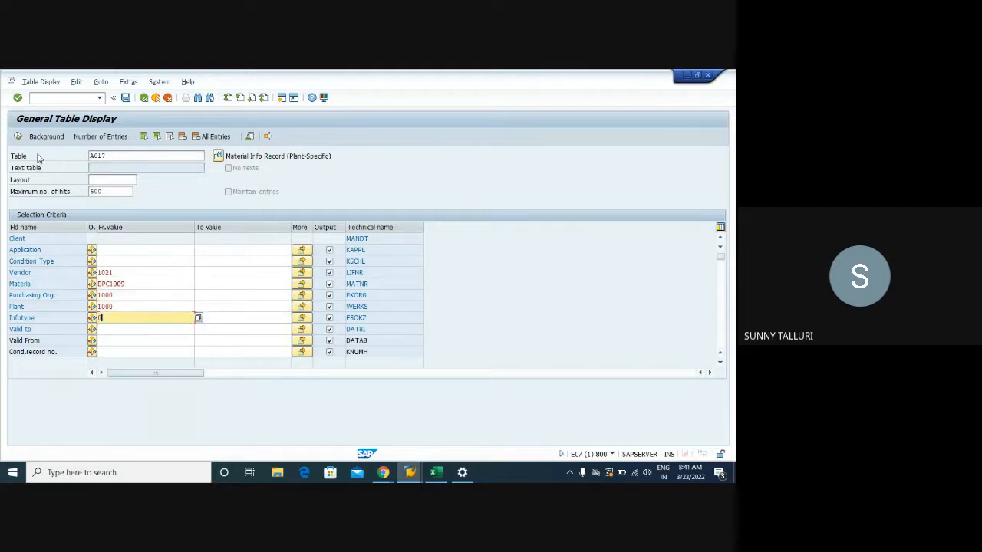
{"action": "left_click", "coordinate": [18, 137]}
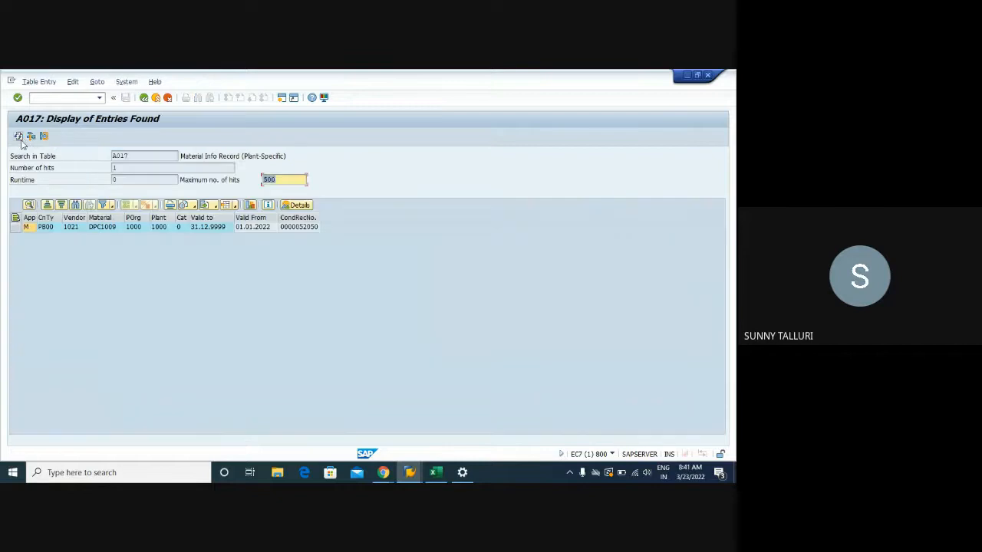
- View the details of the found A017 entry, examine its condition record number field KNUMH, and close them
{"action": "left_click", "coordinate": [293, 230]}
{"action": "double_click", "coordinate": [292, 229]}
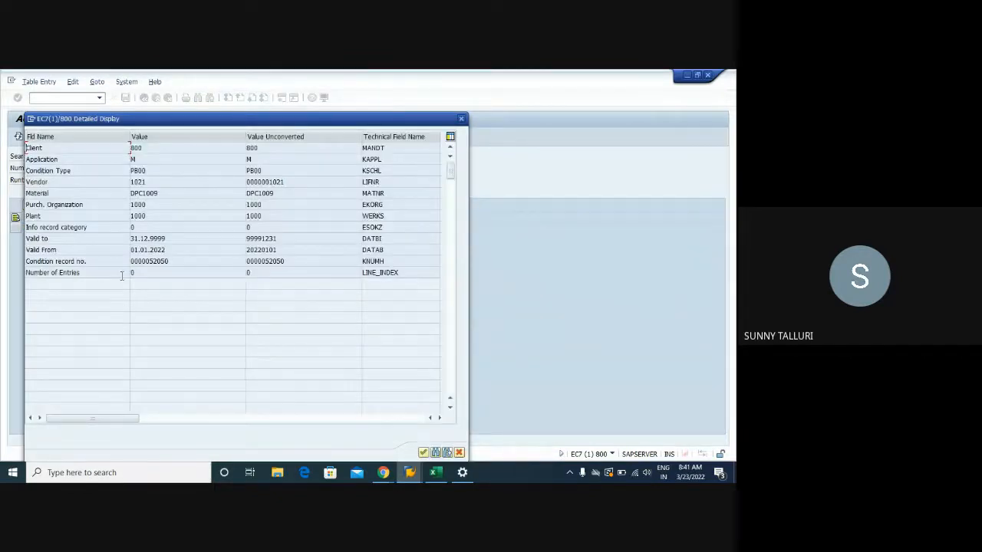
{"action": "left_click_drag", "start_coordinate": [397, 263], "coordinate": [360, 263]}
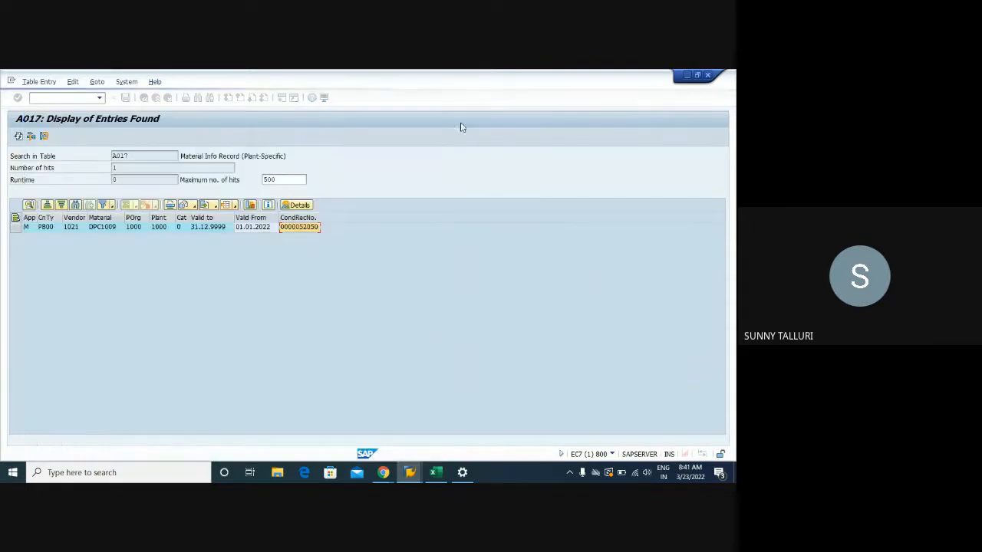
{"action": "left_click", "coordinate": [461, 119]}
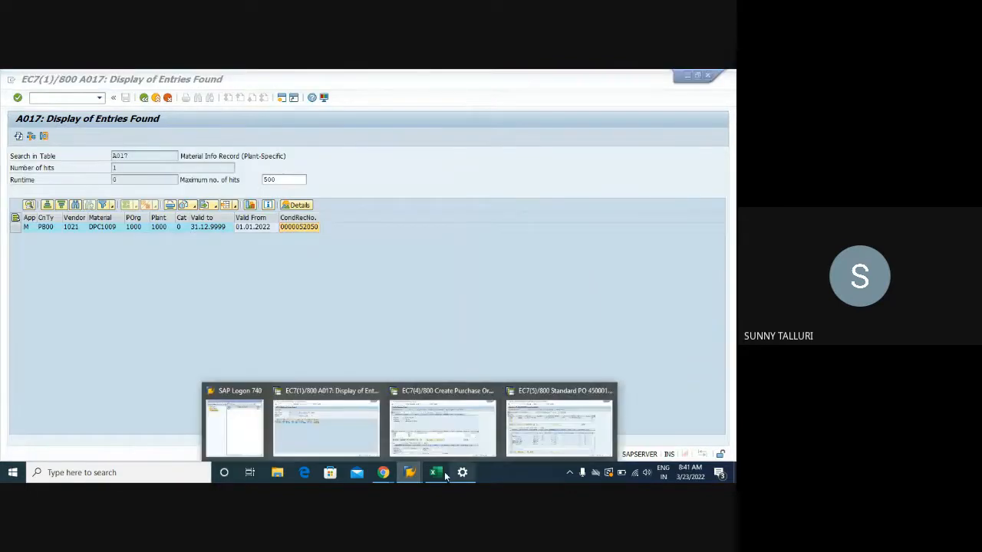
- Switch to the Training workbook, enter KONP in cell H70 and begin the next table name with KON in H71
{"action": "left_click", "coordinate": [436, 472]}
{"action": "left_click", "coordinate": [373, 248]}
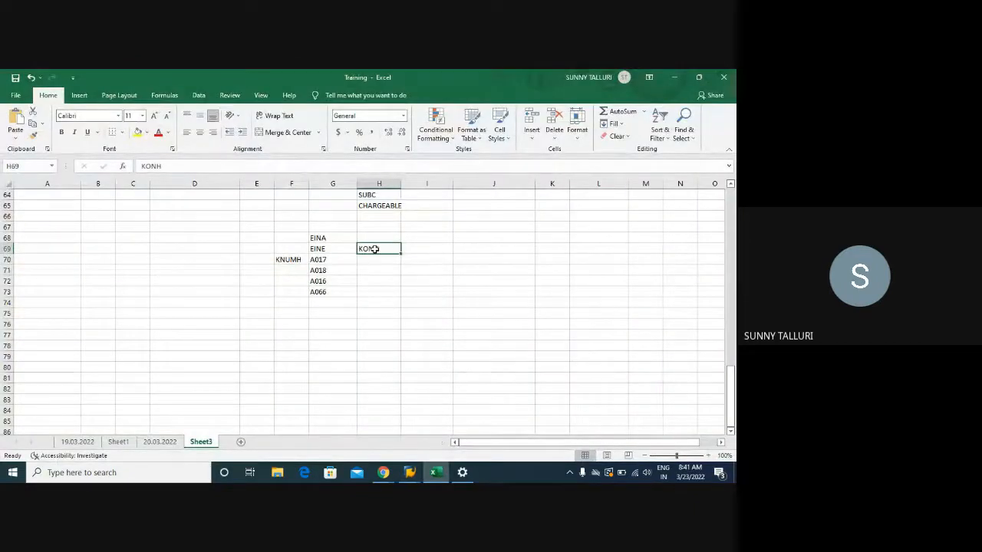
{"action": "left_click", "coordinate": [378, 259]}
{"action": "type", "text": "KONH"}
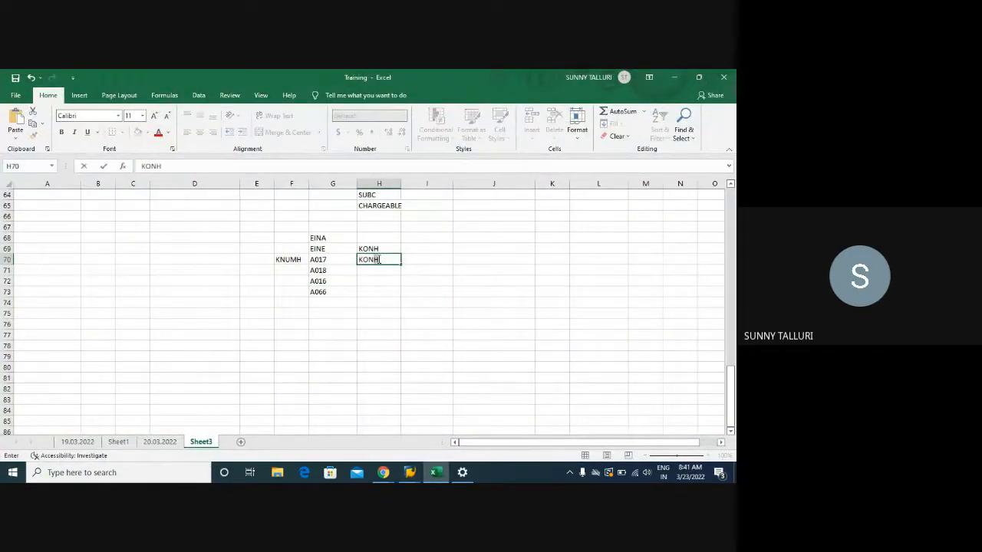
{"action": "key", "text": "Return"}
{"action": "type", "text": "KON"}
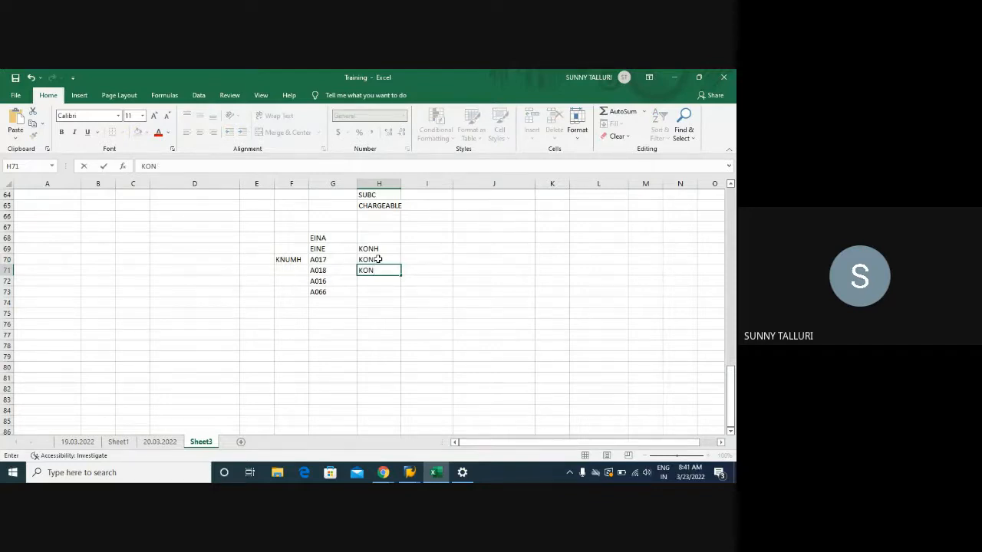
- Return to the SAP table selection and load table KONM in place of A017 to check its description
{"action": "left_click", "coordinate": [408, 473]}
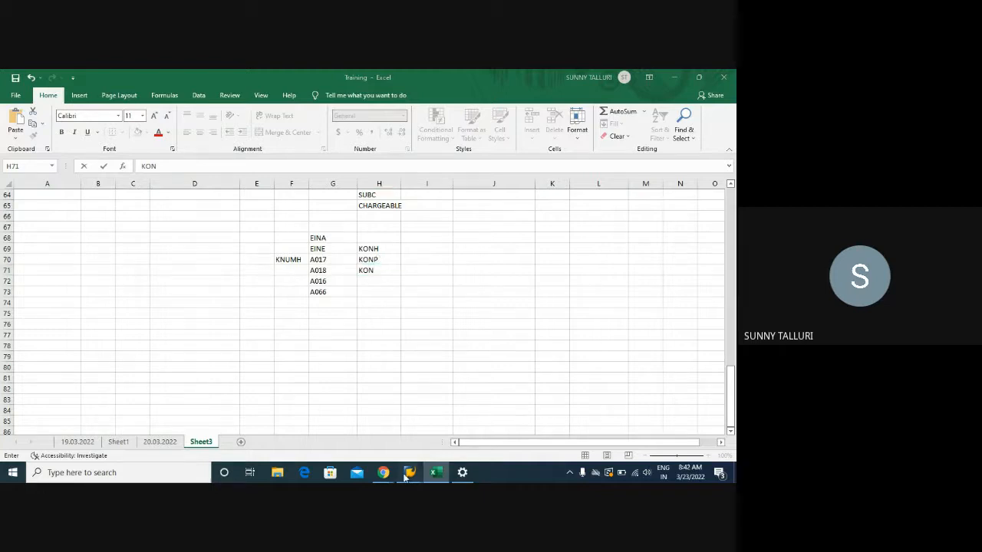
{"action": "left_click", "coordinate": [338, 426]}
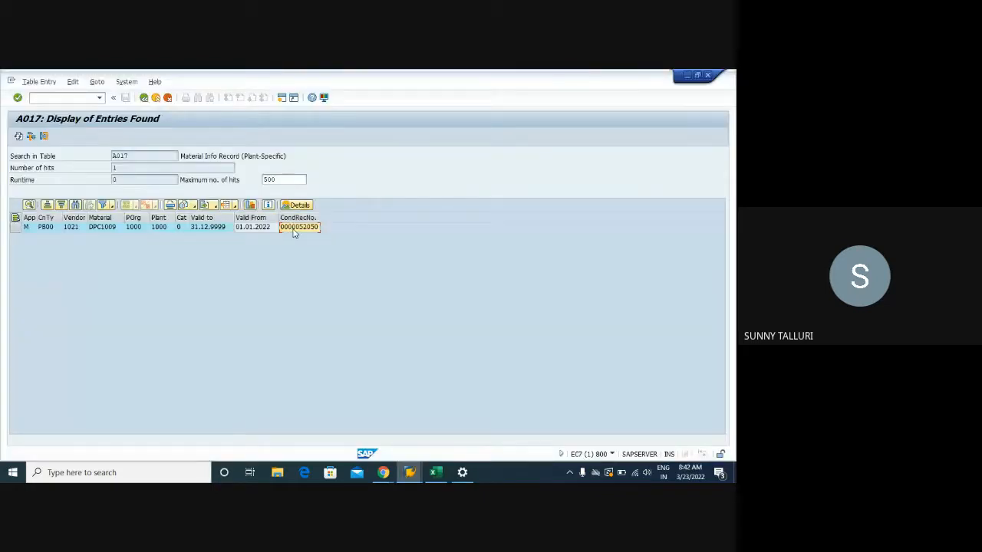
{"action": "left_click", "coordinate": [144, 98]}
{"action": "left_click", "coordinate": [143, 157]}
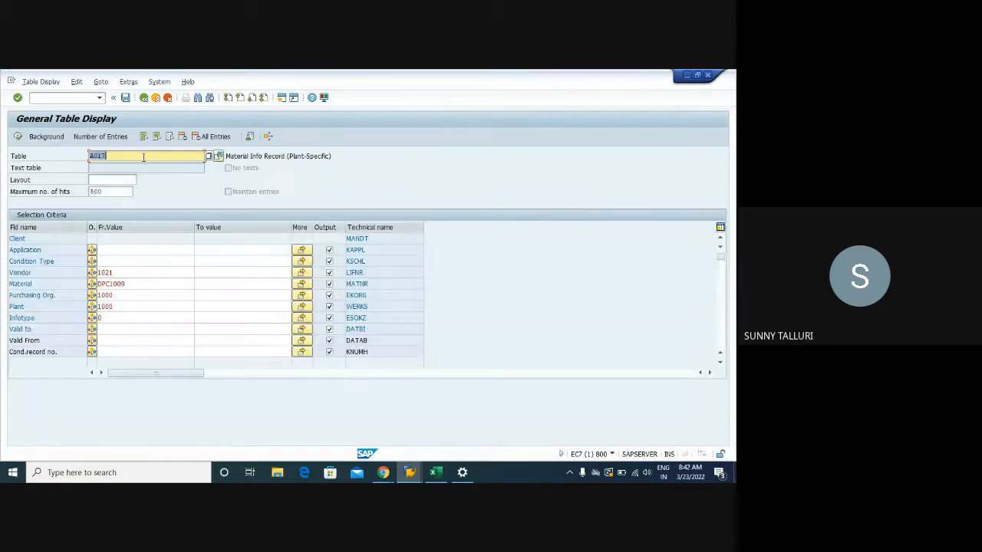
{"action": "key", "text": "BackSpace"}
{"action": "key", "text": "BackSpace"}
{"action": "key", "text": "BackSpace"}
{"action": "key", "text": "BackSpace"}
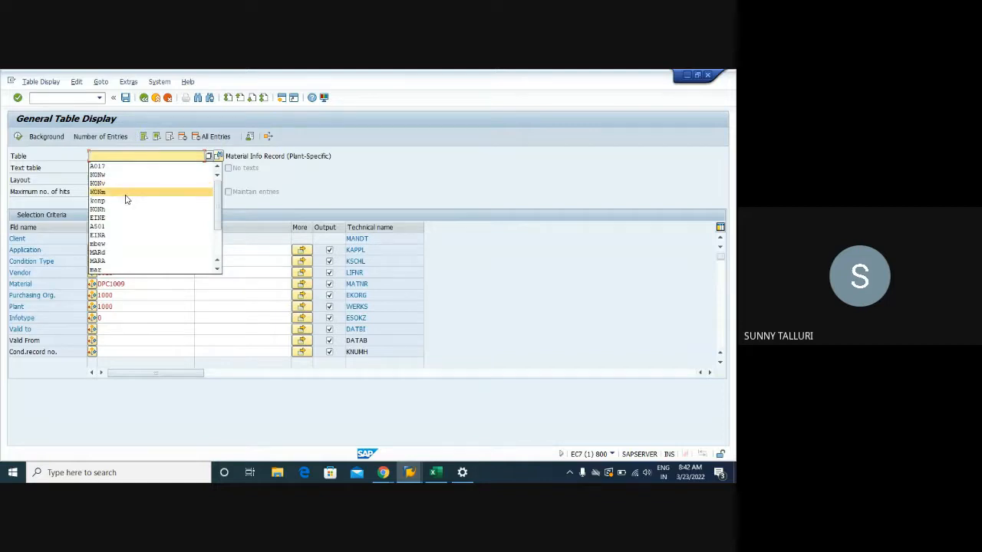
{"action": "left_click", "coordinate": [127, 192]}
{"action": "key", "text": "Return"}
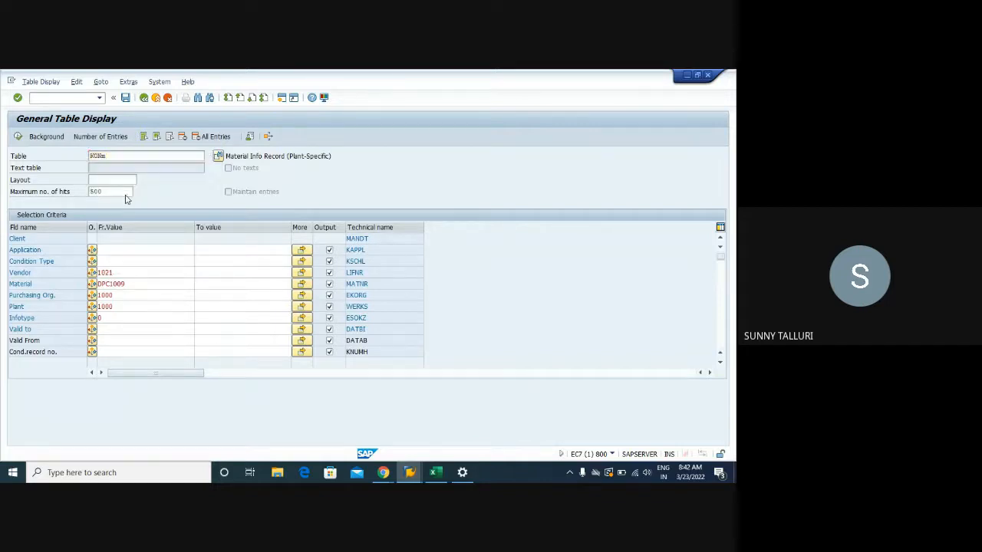
- Replace the table name with KONW to check that table's description and fields
{"action": "left_click", "coordinate": [144, 158]}
{"action": "key", "text": "BackSpace"}
{"action": "type", "text": "W"}
{"action": "key", "text": "Return"}
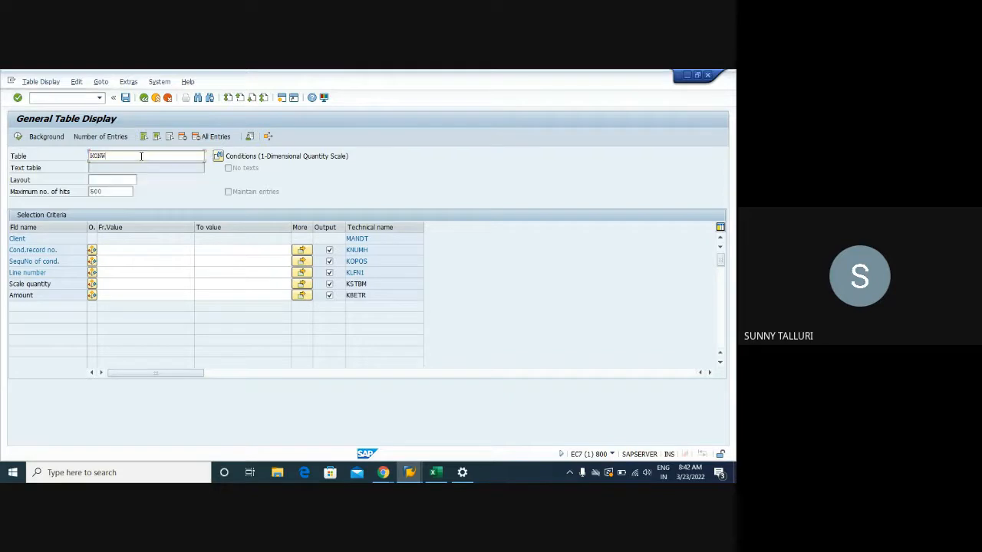
- Go back to the workbook and return to SAP to recheck the KONW scale fields, clearing the table name
{"action": "left_click", "coordinate": [435, 473]}
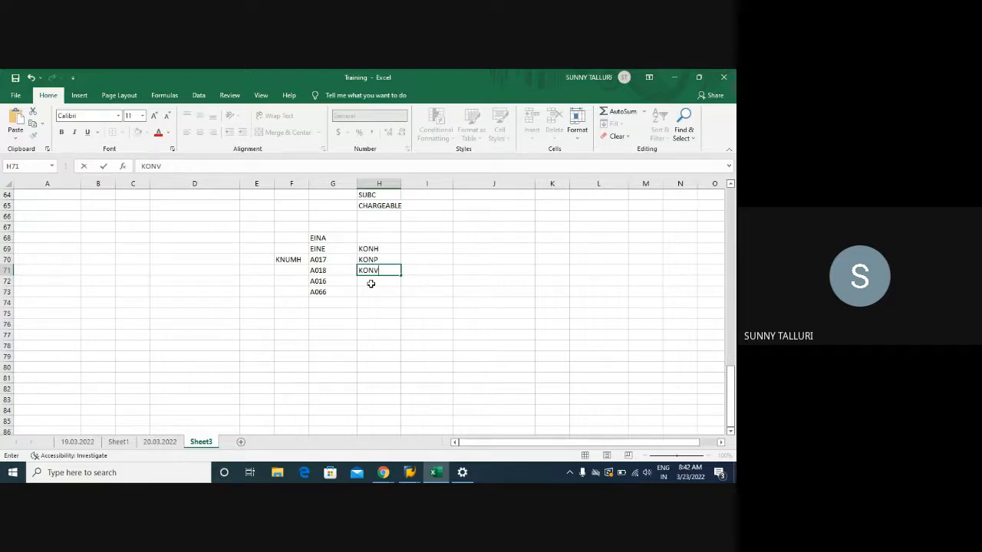
{"action": "key", "text": "alt"}
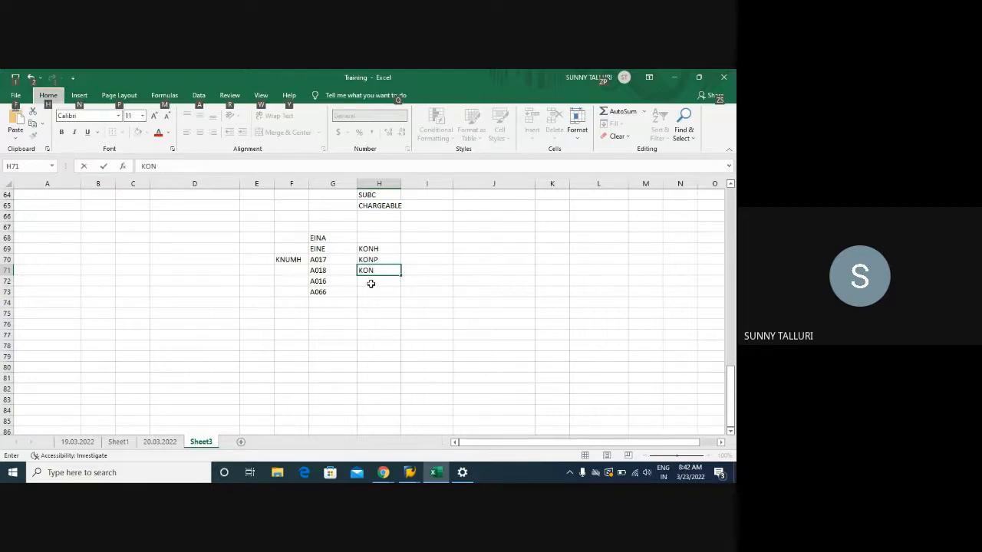
{"action": "mouse_move", "coordinate": [409, 473]}
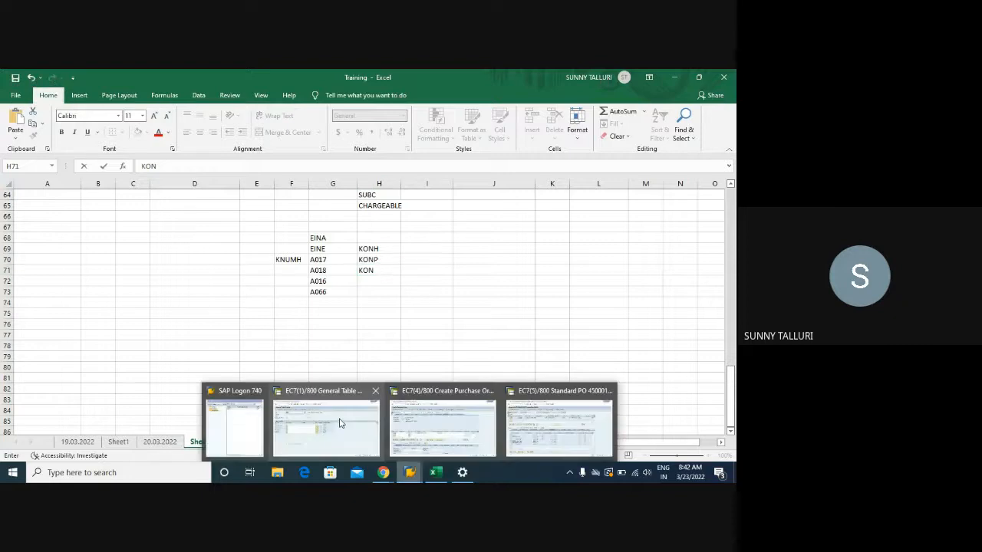
{"action": "left_click", "coordinate": [341, 423]}
{"action": "left_click", "coordinate": [115, 156]}
{"action": "key", "text": "BackSpace"}
{"action": "key", "text": "BackSpace"}
{"action": "key", "text": "BackSpace"}
{"action": "key", "text": "BackSpace"}
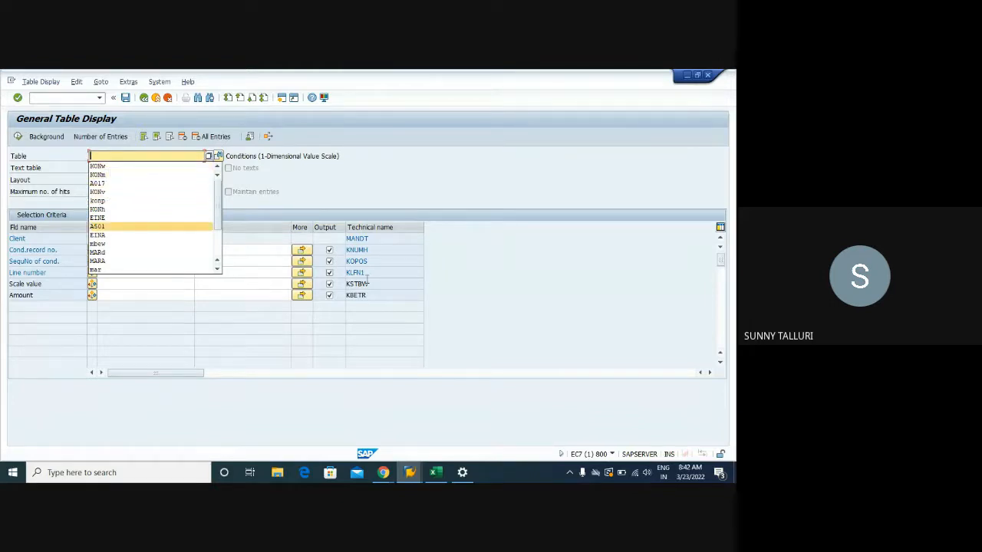
- Switch to the Training workbook and complete the table name KONM in cell H71
{"action": "left_click", "coordinate": [435, 473]}
{"action": "type", "text": "M"}
{"action": "key", "text": "Return"}
{"action": "type", "text": "KONW"}
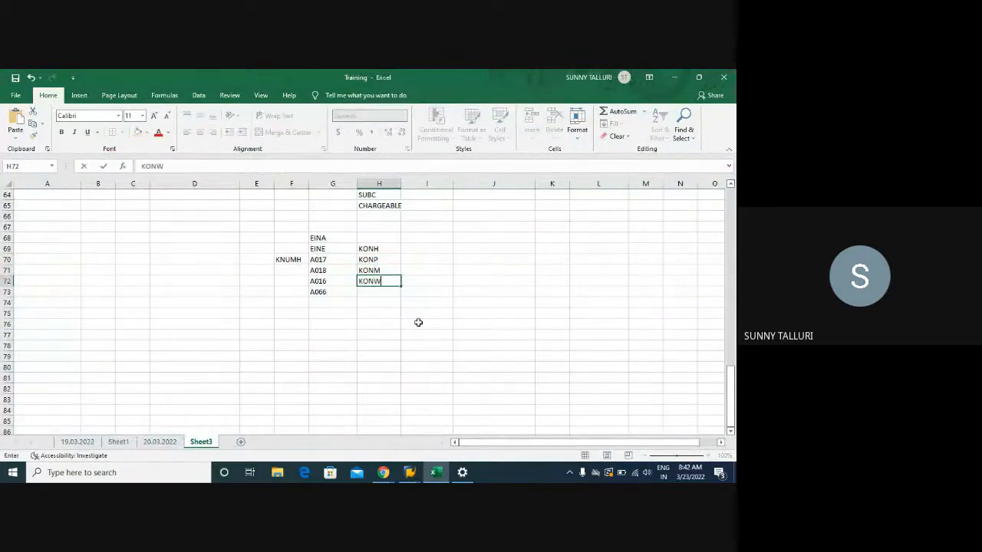
{"action": "key", "text": "Return"}
{"action": "left_click", "coordinate": [369, 281]}
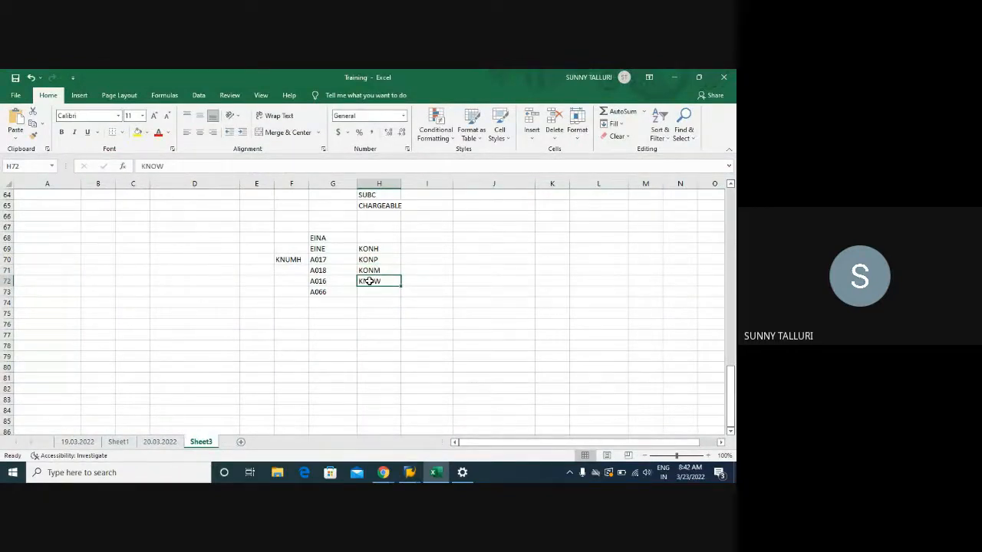
{"action": "key", "text": "BackSpace"}
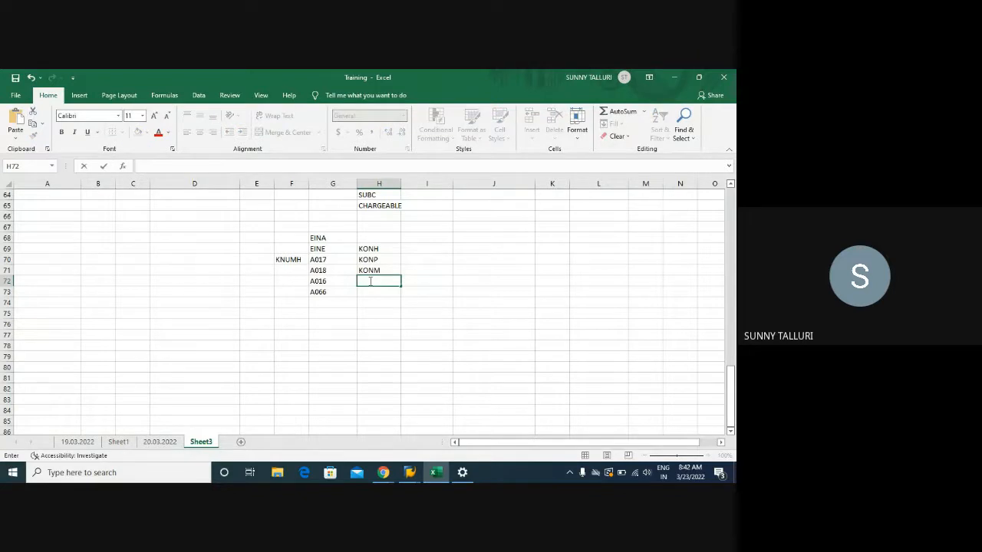
- Go over KNUMH in F70, the condition tables in G70 to G73 and the tables in H69 to H71
{"action": "left_click_drag", "start_coordinate": [375, 247], "coordinate": [382, 270]}
{"action": "left_click", "coordinate": [285, 260]}
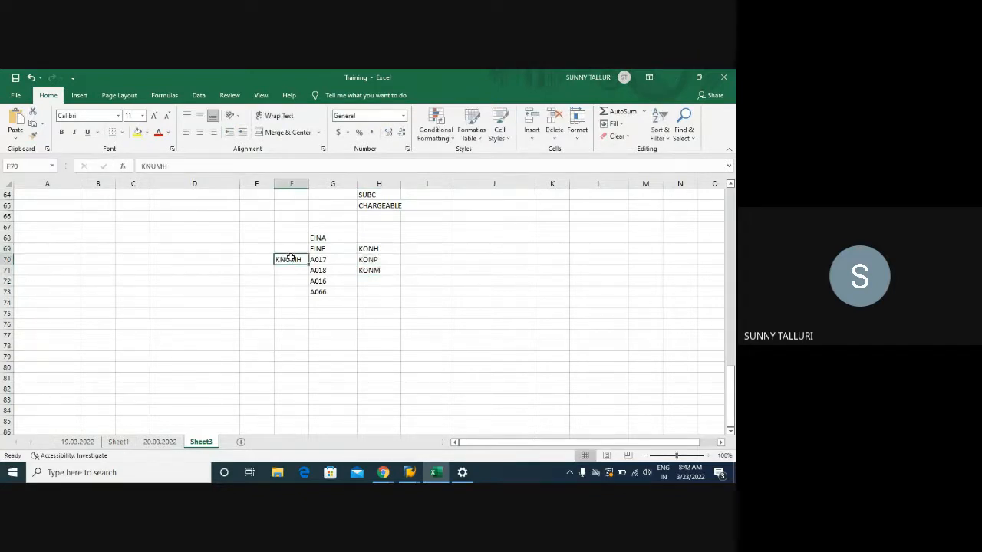
{"action": "left_click_drag", "start_coordinate": [316, 259], "coordinate": [327, 291]}
{"action": "left_click_drag", "start_coordinate": [364, 250], "coordinate": [370, 270]}
{"action": "left_click_drag", "start_coordinate": [234, 227], "coordinate": [434, 305]}
- List the transaction codes ME11, ME12, ME13 and ME15 in cells F77 to F80
{"action": "left_click", "coordinate": [279, 354]}
{"action": "left_click", "coordinate": [291, 336]}
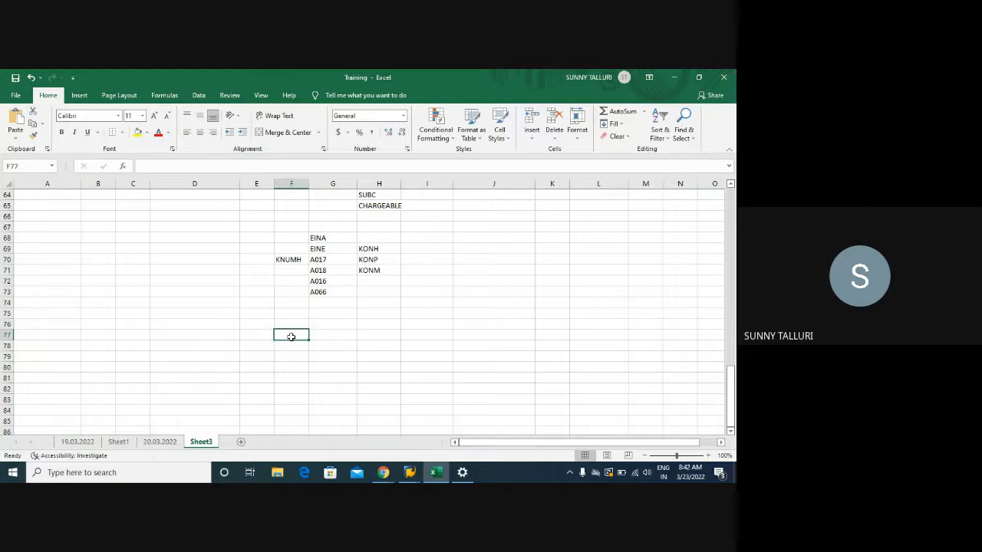
{"action": "type", "text": "ME1"}
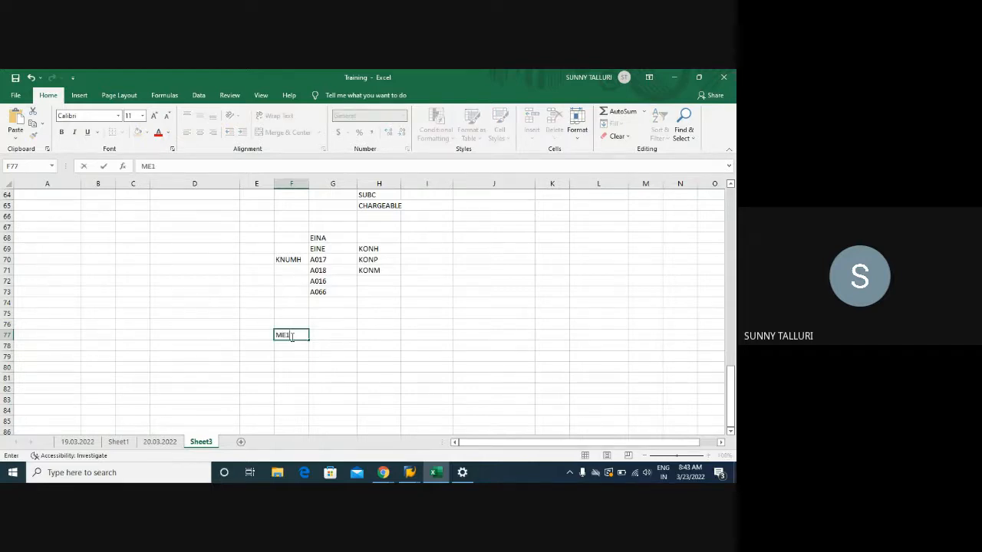
{"action": "key", "text": "Return"}
{"action": "type", "text": "M1"}
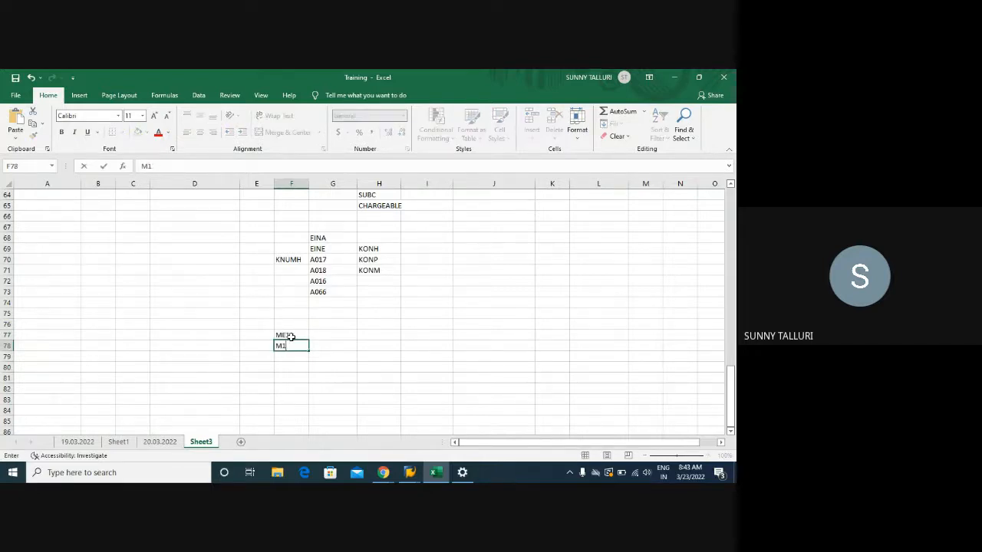
{"action": "type", "text": "E12"}
{"action": "key", "text": "Return"}
{"action": "type", "text": "ME13"}
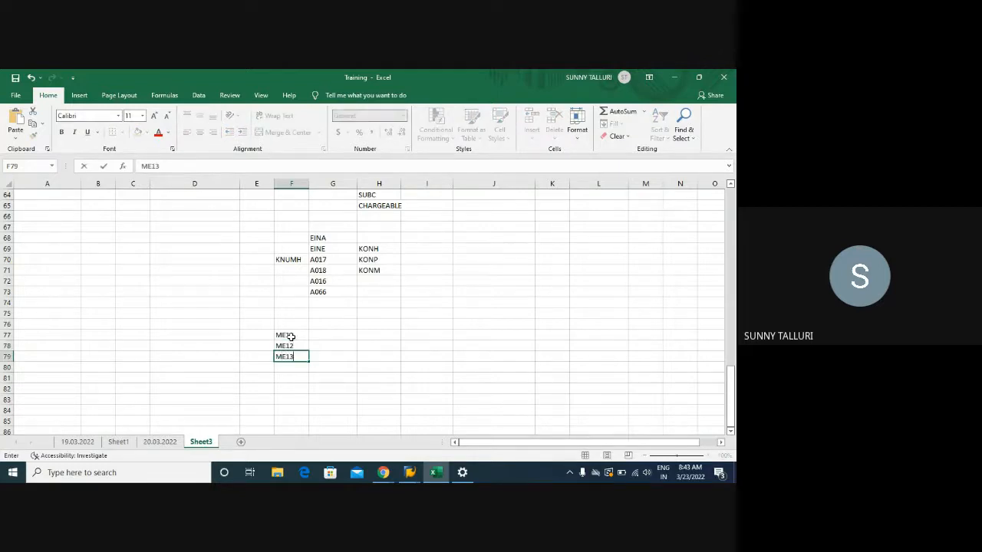
{"action": "key", "text": "Return"}
{"action": "type", "text": "M1"}
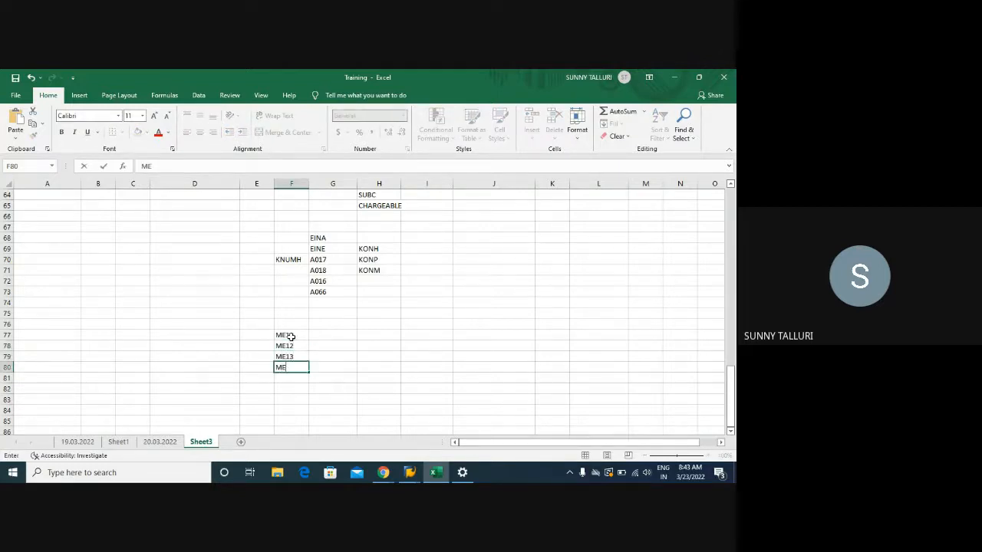
- Go over the info record transaction codes one by one, and select the list from F76 to F80
{"action": "left_click", "coordinate": [290, 336]}
{"action": "left_click", "coordinate": [287, 346]}
{"action": "left_click", "coordinate": [290, 358]}
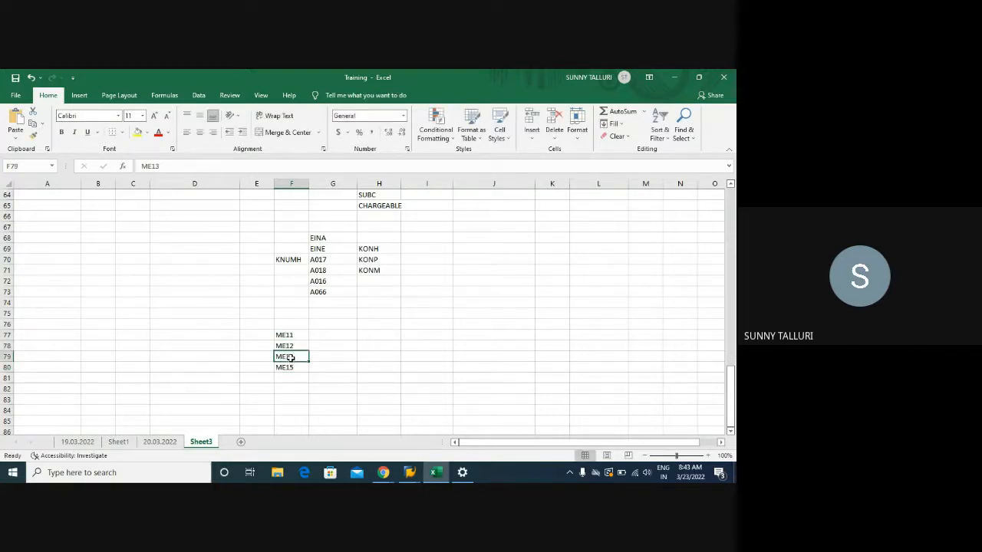
{"action": "left_click", "coordinate": [287, 367]}
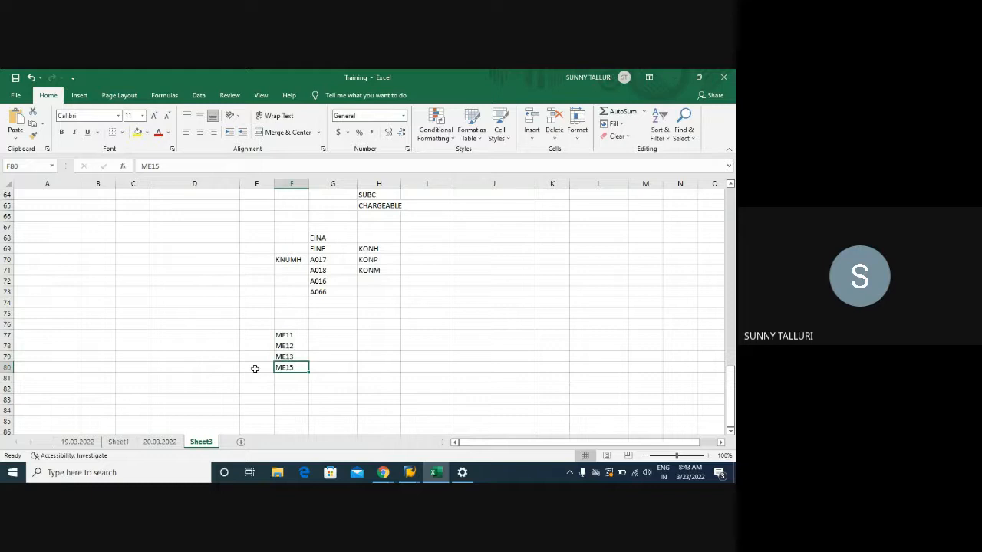
{"action": "left_click_drag", "start_coordinate": [290, 323], "coordinate": [289, 367]}
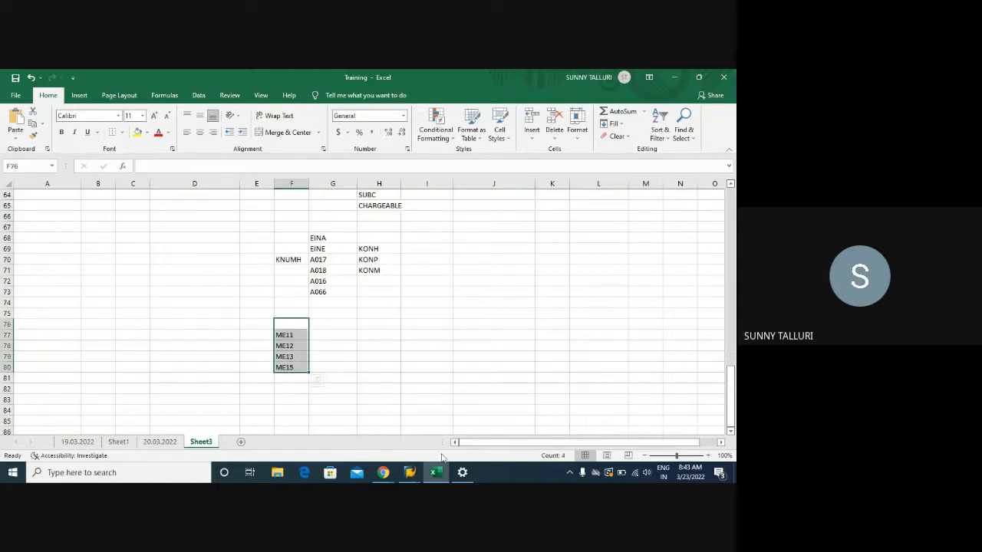
- Switch to the SAP table display session and start transaction ME1L for info records per vendor
{"action": "left_click", "coordinate": [410, 472]}
{"action": "left_click", "coordinate": [326, 422]}
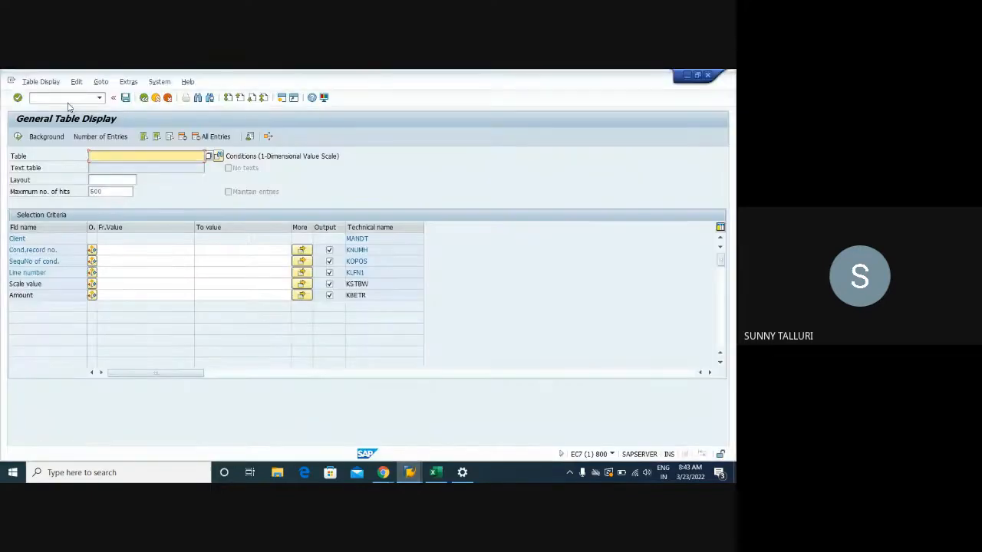
{"action": "left_click", "coordinate": [69, 99]}
{"action": "type", "text": "/NME"}
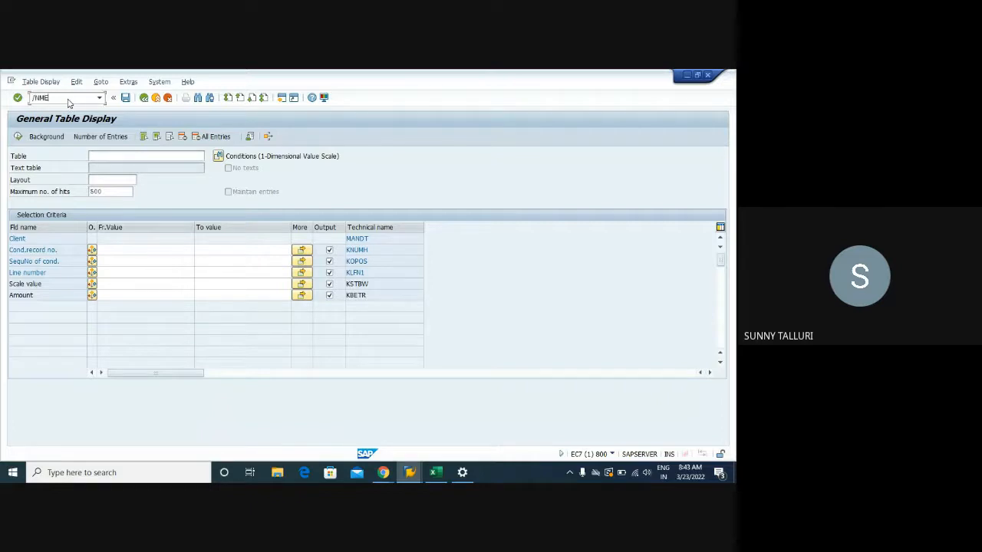
{"action": "type", "text": "1L"}
{"action": "key", "text": "Return"}
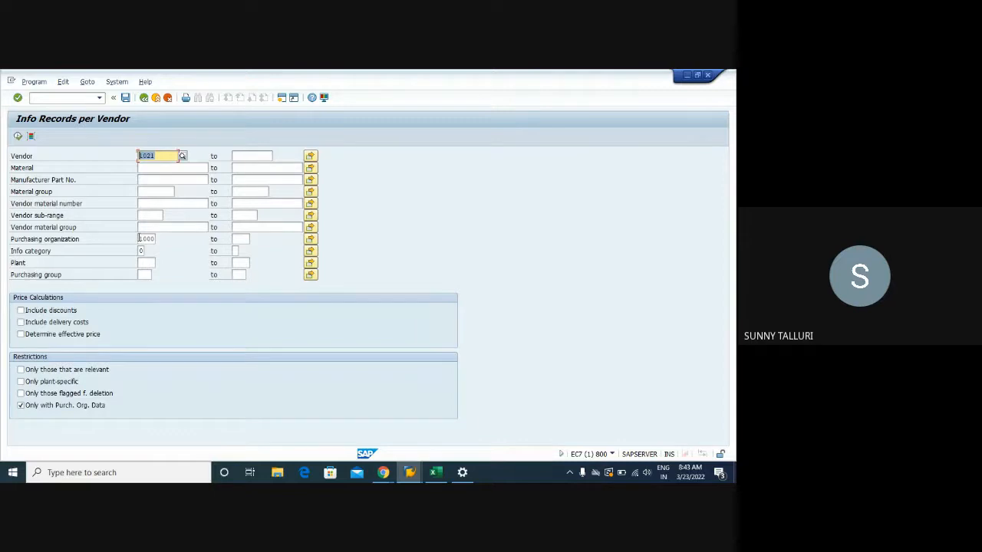
- Restrict the vendor 1021 report to plant 1000 and only plant-specific info records, and run it
{"action": "left_click", "coordinate": [141, 261]}
{"action": "type", "text": "1000"}
{"action": "key", "text": "F8"}
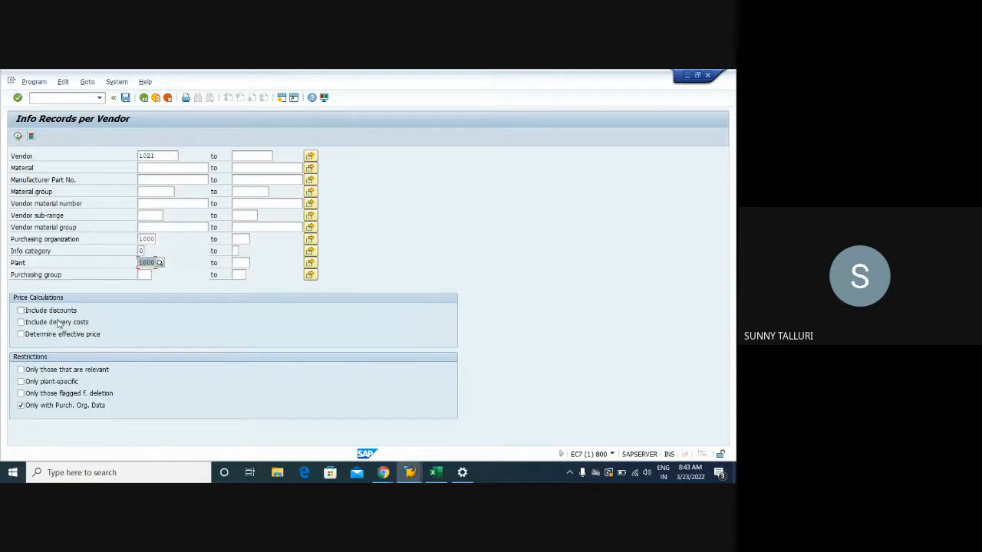
{"action": "left_click", "coordinate": [21, 382]}
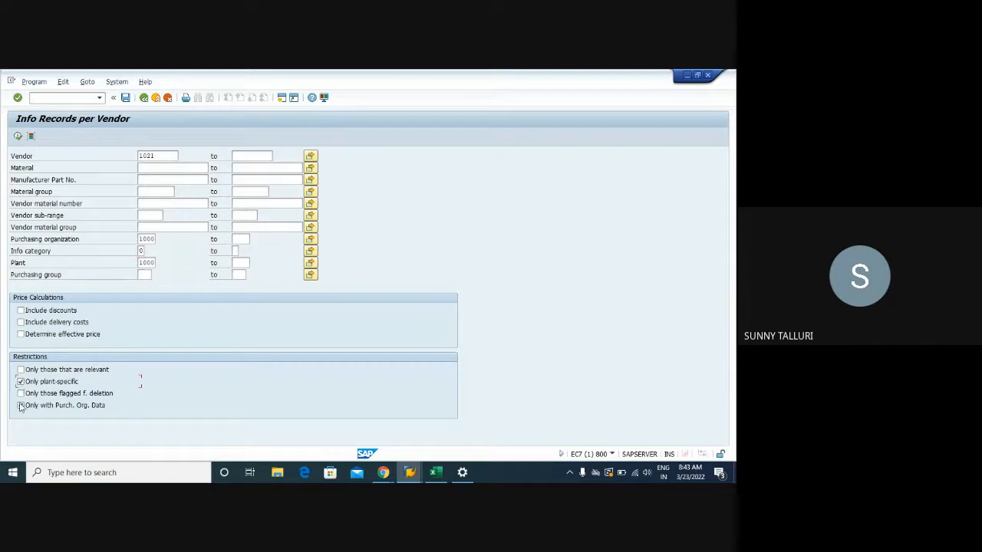
{"action": "left_click", "coordinate": [18, 136]}
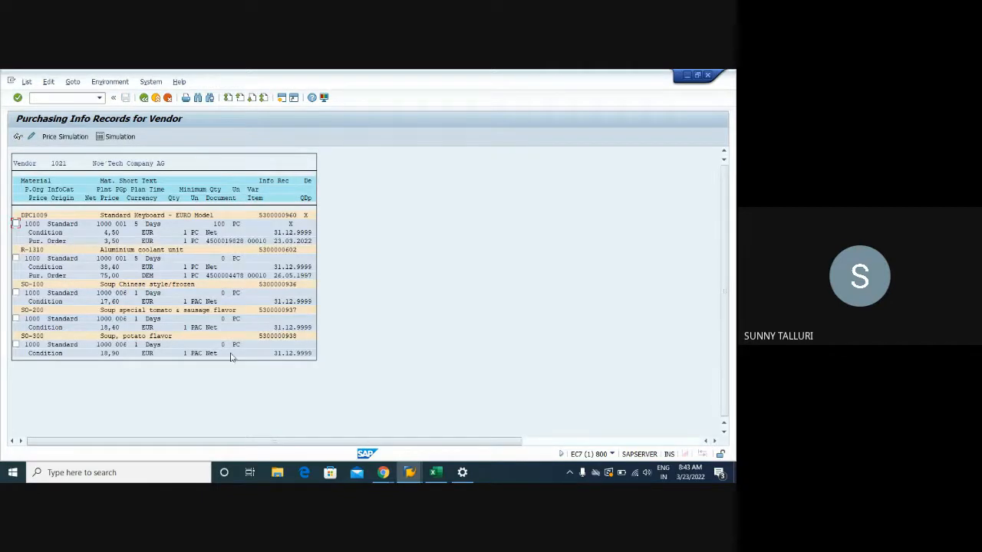
- Rerun the report without the plant-specific restriction, look through the info records for vendor 1021, and leave the report
{"action": "left_click", "coordinate": [143, 98]}
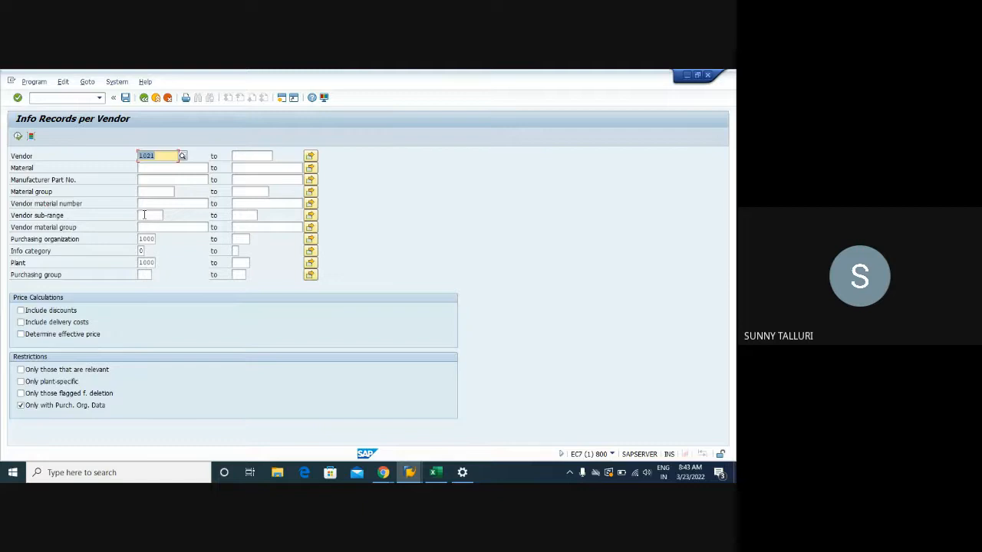
{"action": "left_click", "coordinate": [18, 136]}
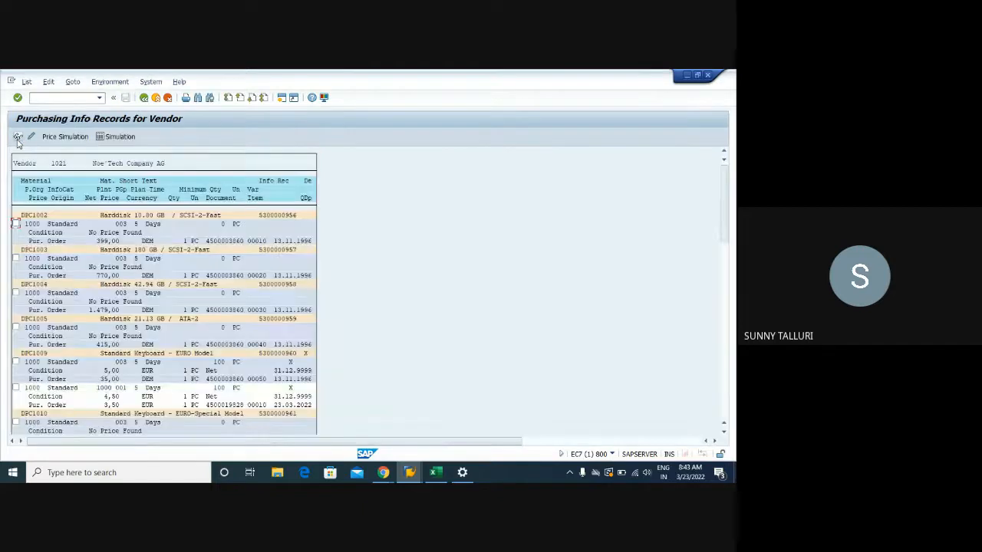
{"action": "scroll", "coordinate": [387, 276], "scroll_direction": "down", "scroll_amount": 4}
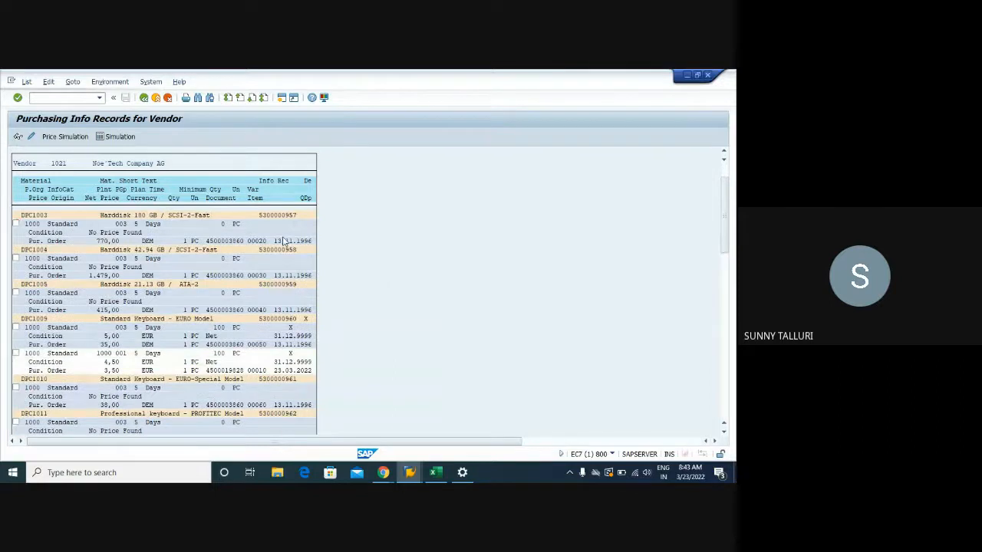
{"action": "left_click", "coordinate": [142, 100]}
{"action": "left_click", "coordinate": [143, 100]}
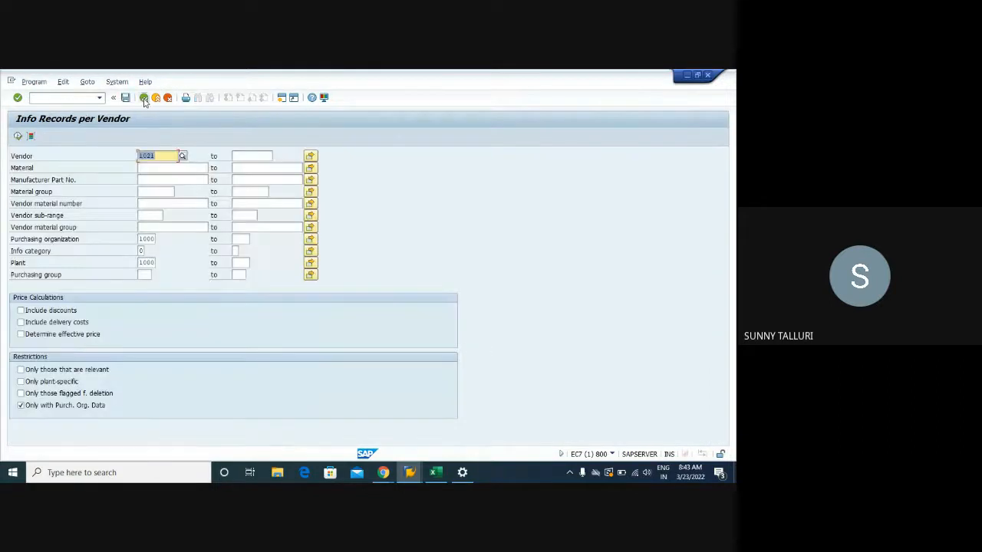
- Start the info records per material report, clear the plant, include delivery costs, and run it for material DPC1009
{"action": "type", "text": "/NME1M"}
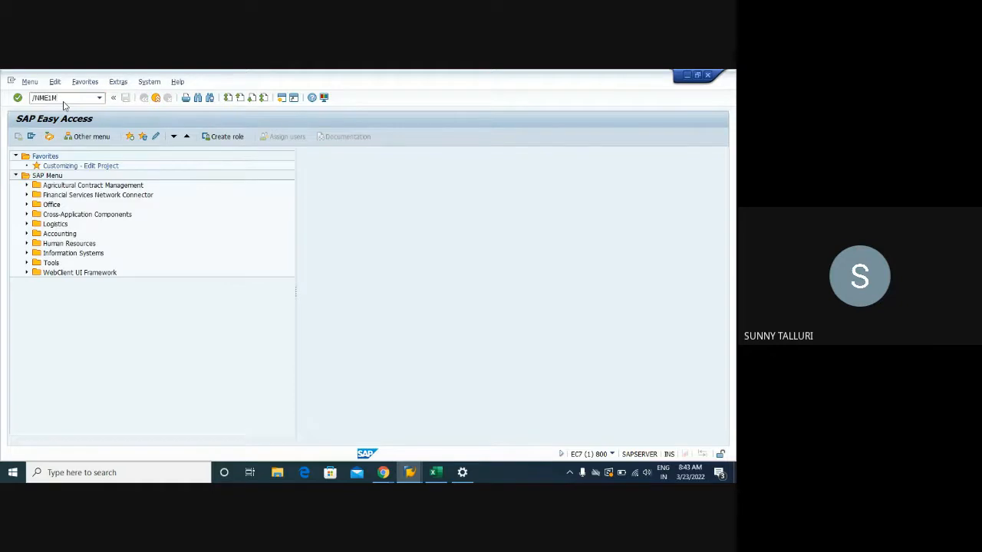
{"action": "key", "text": "Return"}
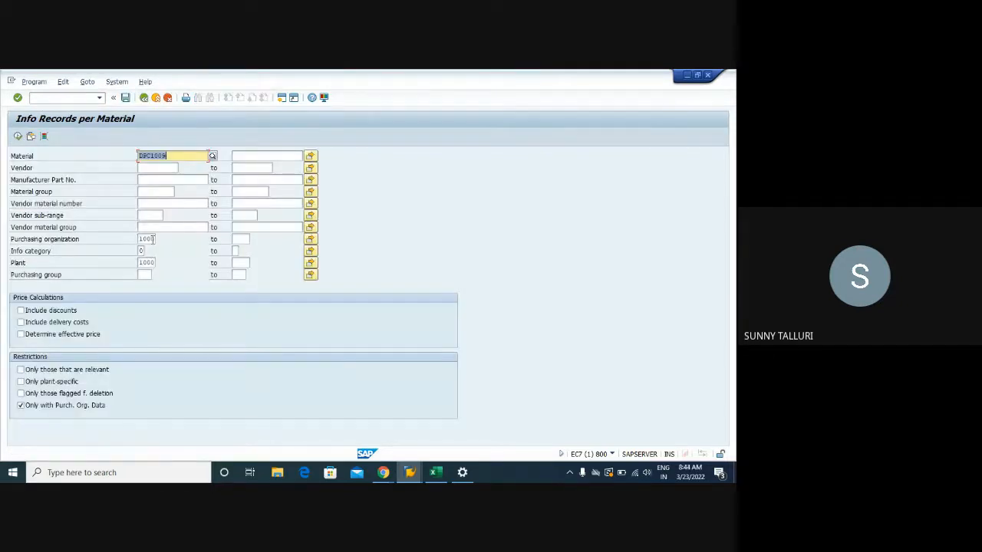
{"action": "left_click", "coordinate": [154, 263]}
{"action": "key", "text": "BackSpace"}
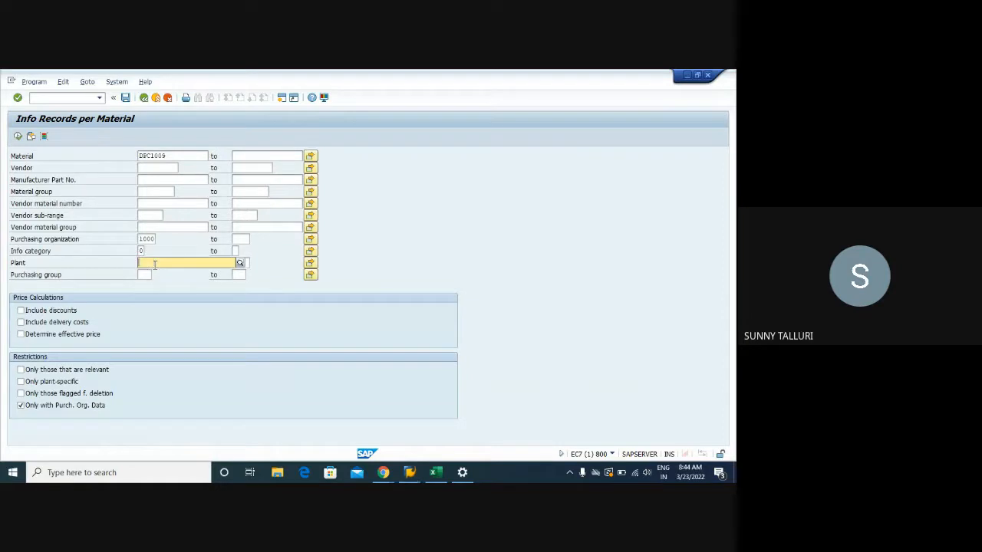
{"action": "left_click", "coordinate": [129, 323]}
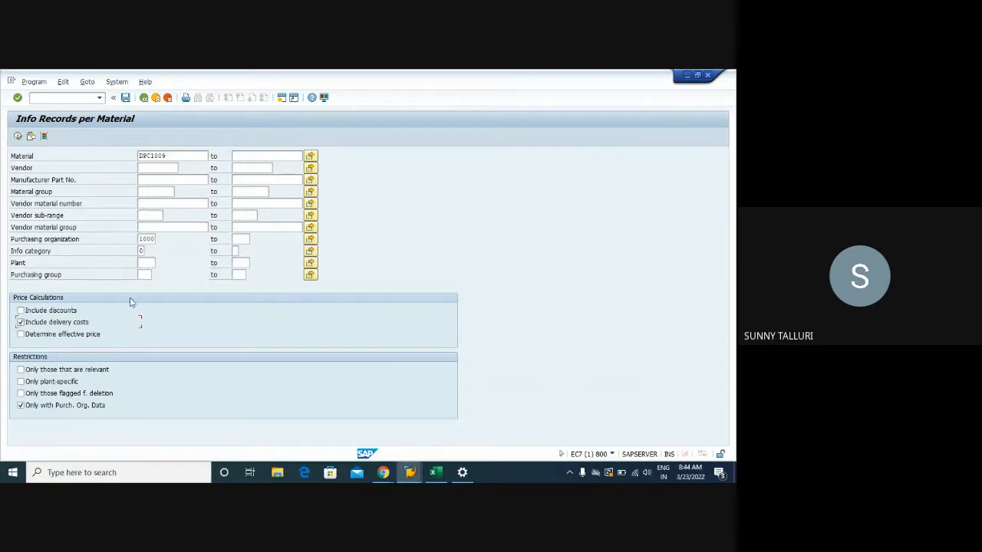
{"action": "left_click", "coordinate": [18, 136]}
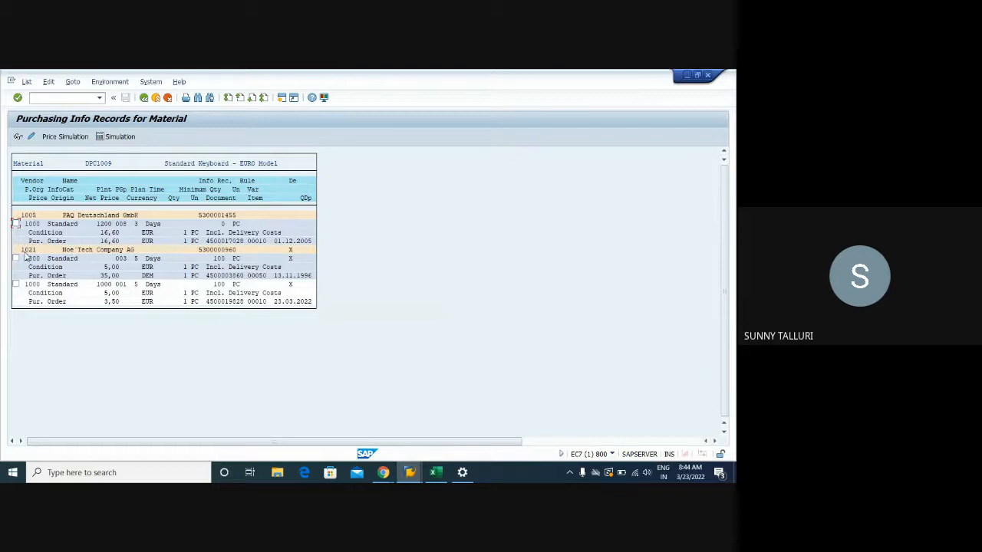
- Go over the vendors and the material number in the list for DPC1009, and leave the report
{"action": "left_click", "coordinate": [28, 217]}
{"action": "left_click", "coordinate": [113, 164]}
{"action": "left_click", "coordinate": [143, 99]}
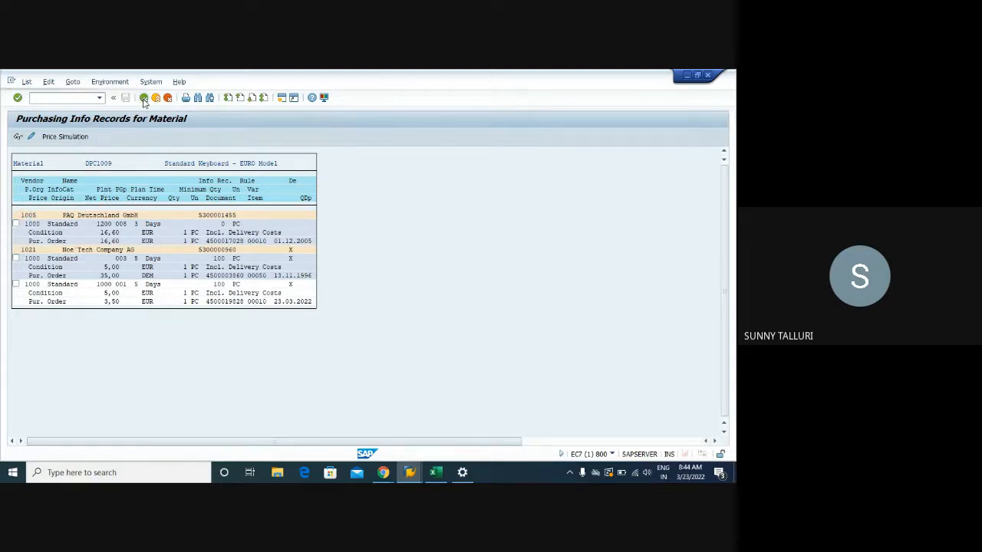
{"action": "left_click", "coordinate": [143, 98]}
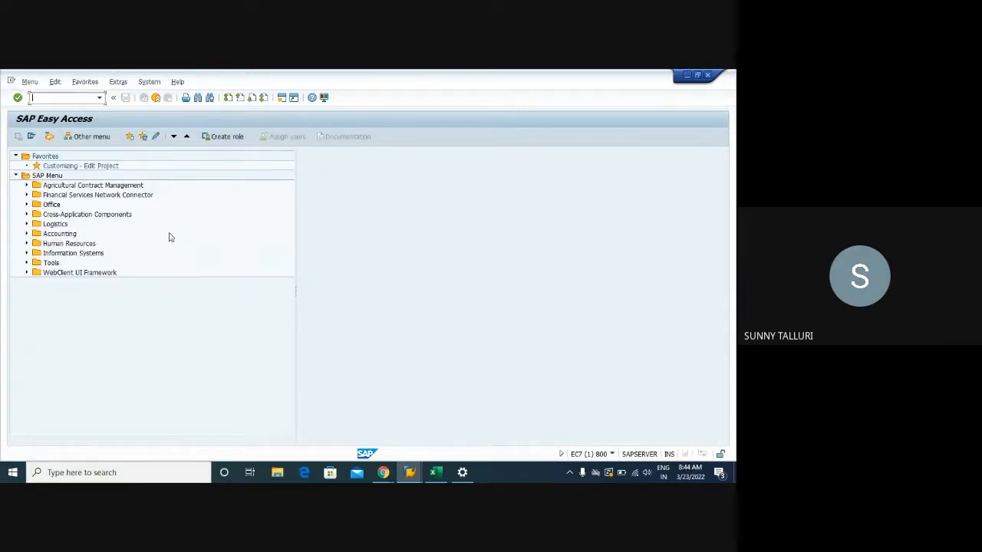
- Try to start transaction ME1N, and check the transaction codes in the Training workbook
{"action": "type", "text": "1N"}
{"action": "key", "text": "Return"}
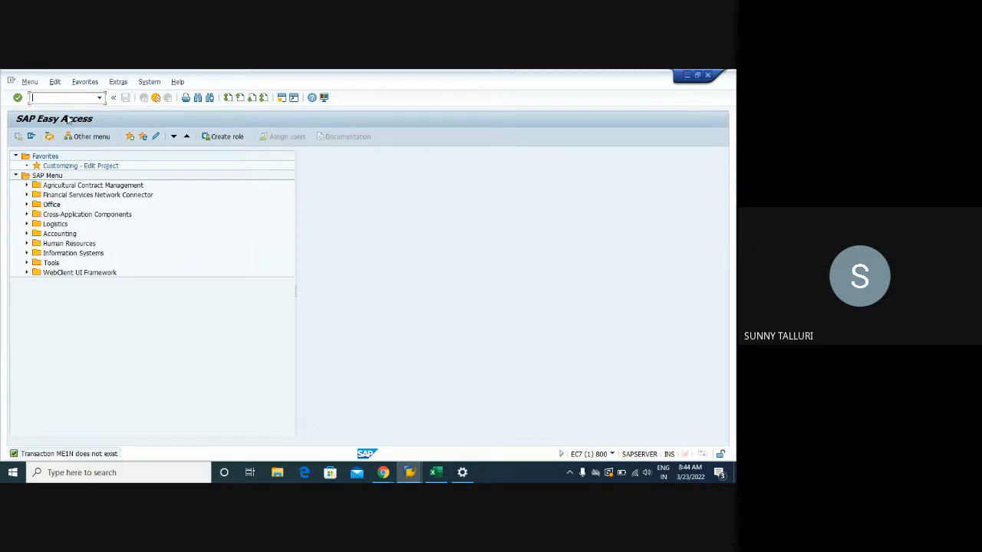
{"action": "type", "text": "M"}
{"action": "left_click", "coordinate": [435, 472]}
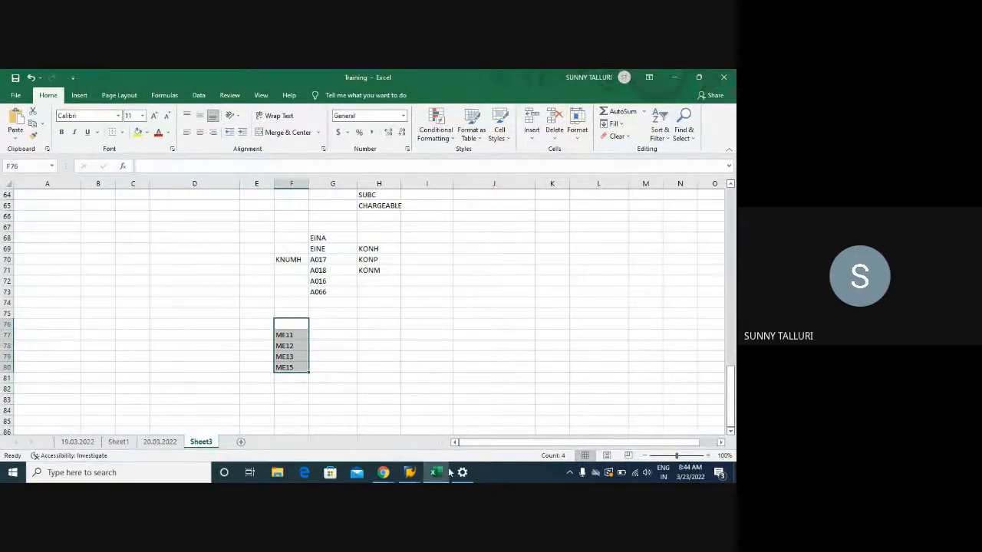
{"action": "left_click", "coordinate": [409, 473]}
{"action": "left_click", "coordinate": [347, 430]}
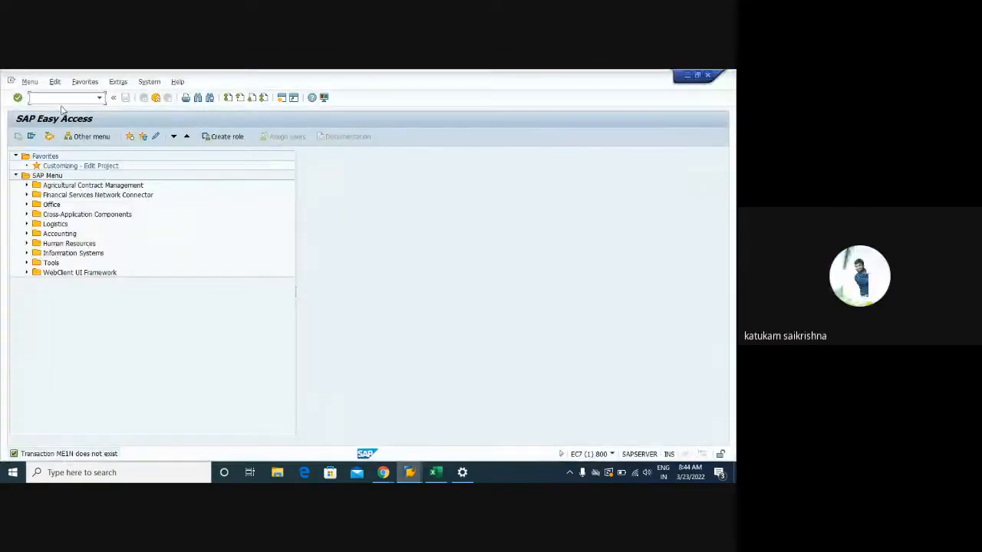
- Start the general table display and load the change document header table CDHDR
{"action": "type", "text": "SE16N"}
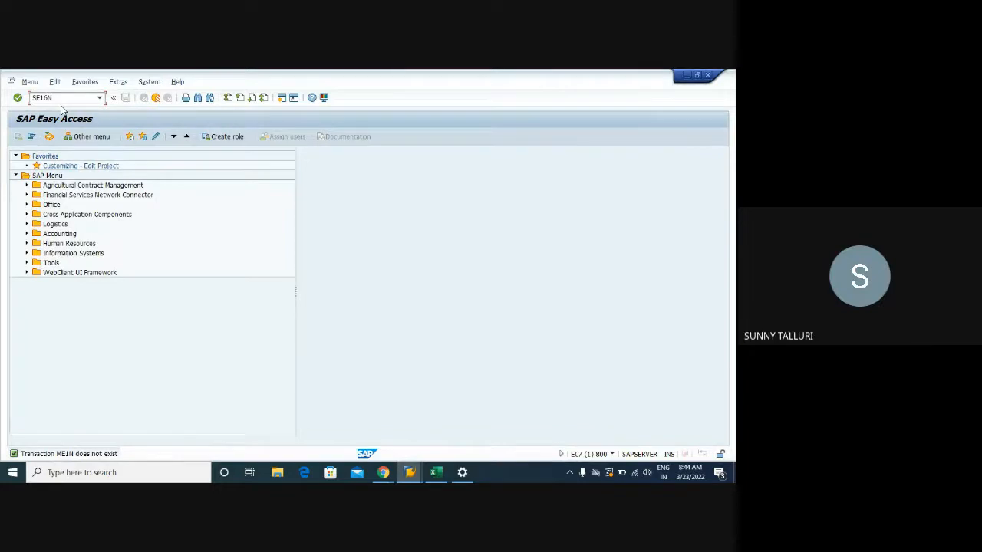
{"action": "key", "text": "Return"}
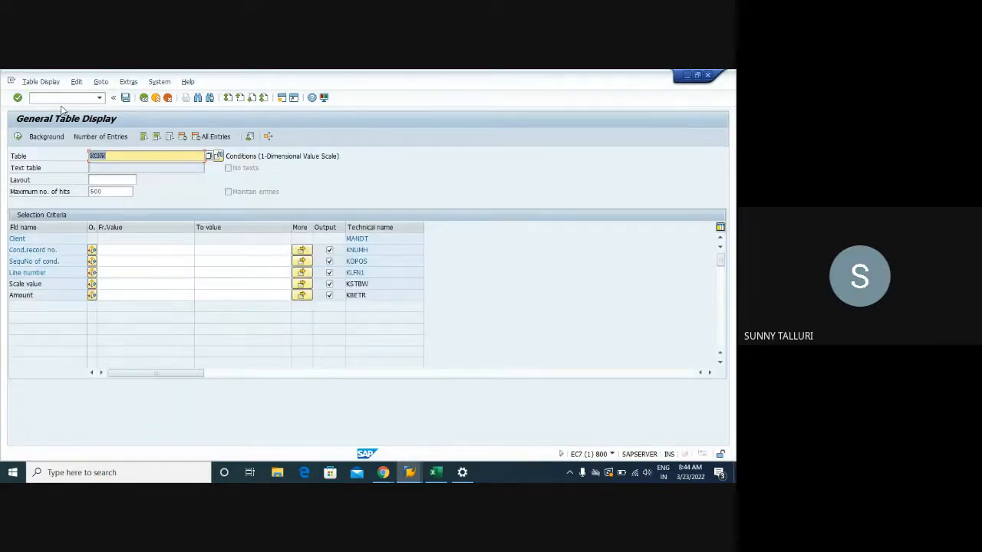
{"action": "type", "text": "C"}
{"action": "type", "text": "HDR"}
{"action": "key", "text": "Return"}
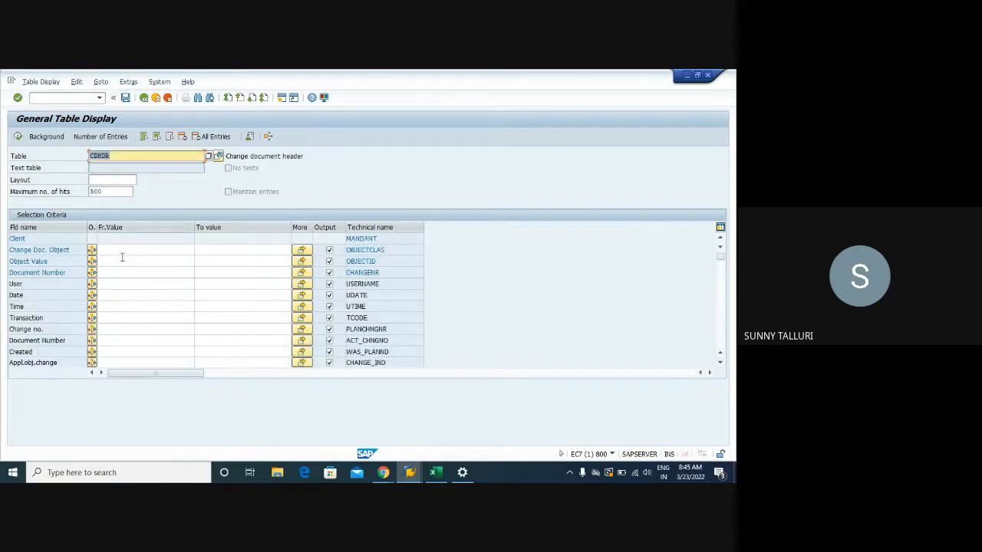
- Set the change document object to INFOSATZ and the user to ERP10 as selection criteria
{"action": "left_click", "coordinate": [123, 250]}
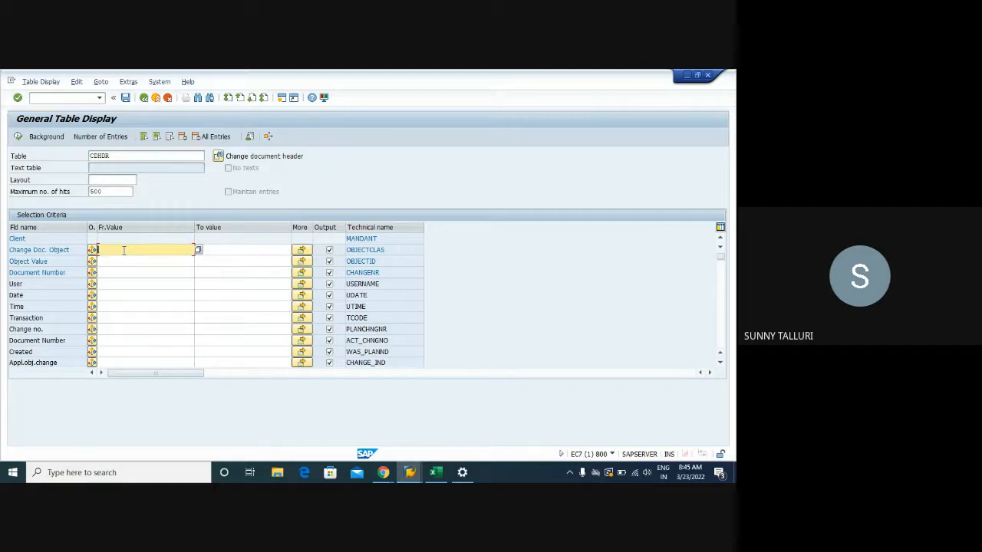
{"action": "type", "text": "FOSA"}
{"action": "key", "text": "BackSpace"}
{"action": "type", "text": "S"}
{"action": "key", "text": "Return"}
{"action": "left_click_drag", "start_coordinate": [153, 250], "coordinate": [93, 251]}
{"action": "left_click", "coordinate": [118, 286]}
{"action": "type", "text": "ERP10"}
{"action": "key", "text": "Return"}
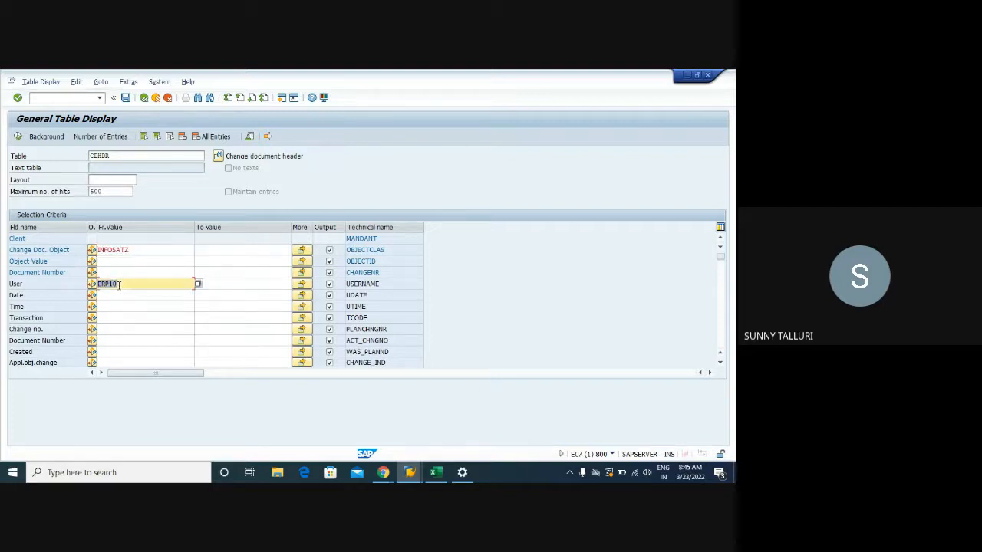
- Restrict the change date to the range 22.03.2022 to 23.03.2022
{"action": "left_click", "coordinate": [112, 295]}
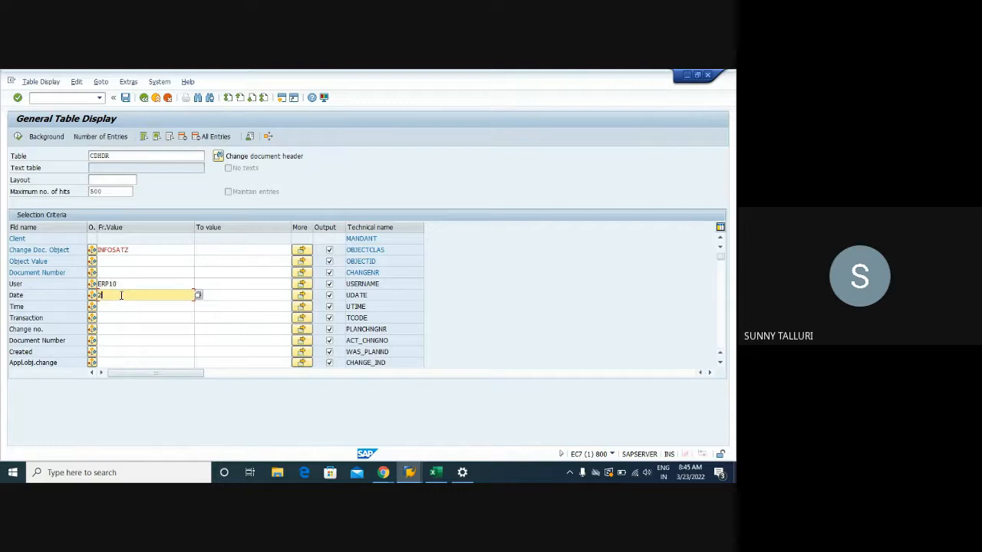
{"action": "type", "text": "22032022"}
{"action": "key", "text": "Tab"}
{"action": "type", "text": "2"}
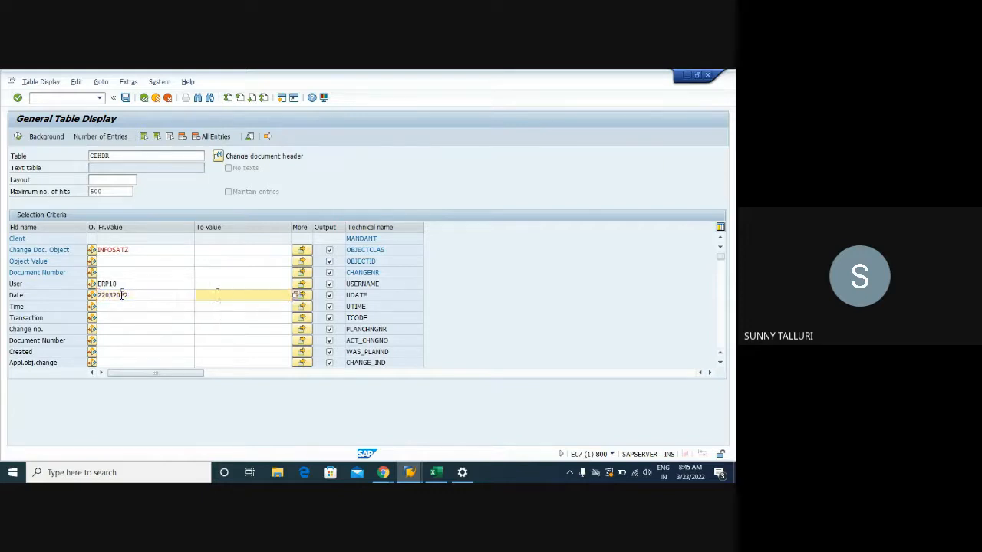
{"action": "type", "text": "3.03.2022"}
{"action": "key", "text": "Return"}
- Run the CDHDR selection and go over the date, object and document number of the entries found
{"action": "left_click_drag", "start_coordinate": [125, 283], "coordinate": [80, 281]}
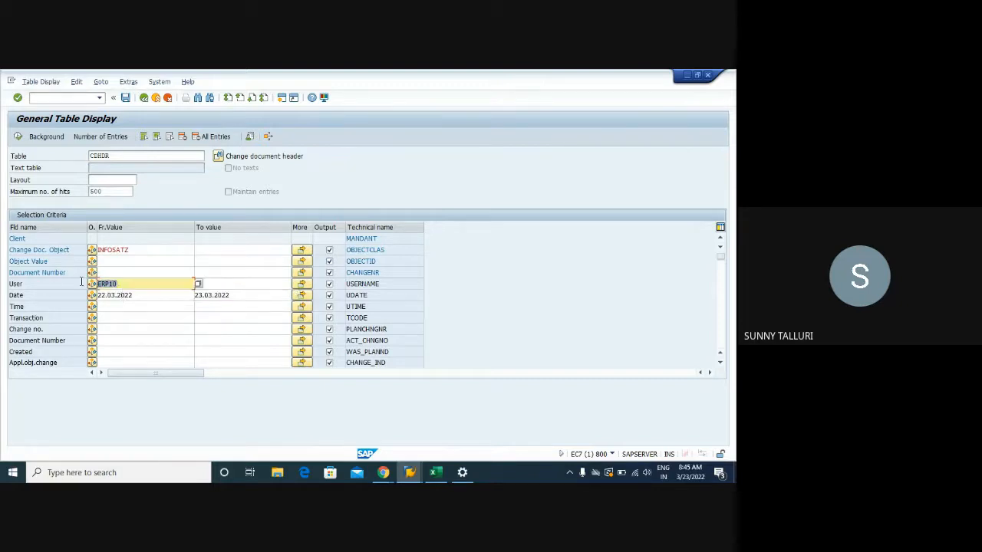
{"action": "left_click_drag", "start_coordinate": [138, 250], "coordinate": [92, 250]}
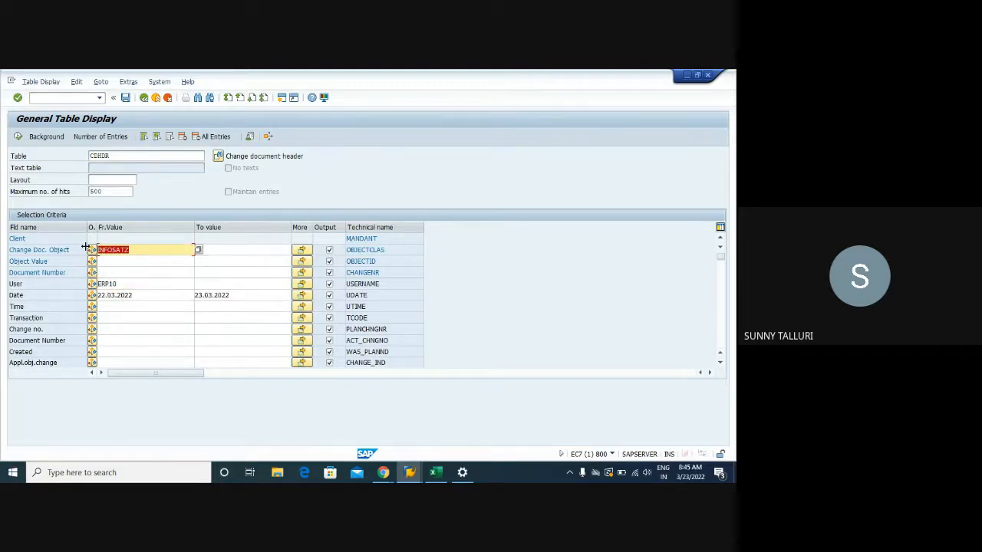
{"action": "left_click", "coordinate": [18, 135]}
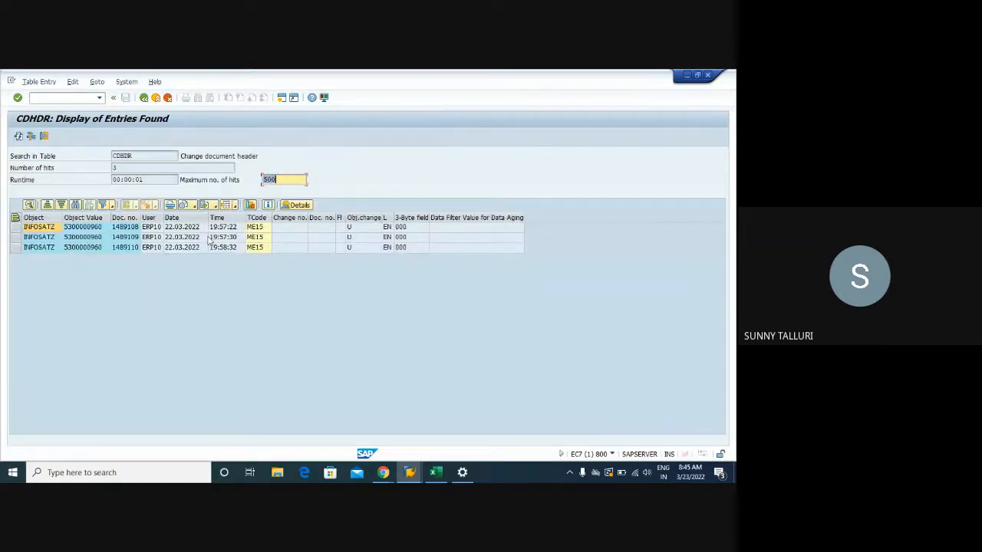
{"action": "left_click_drag", "start_coordinate": [184, 227], "coordinate": [184, 248]}
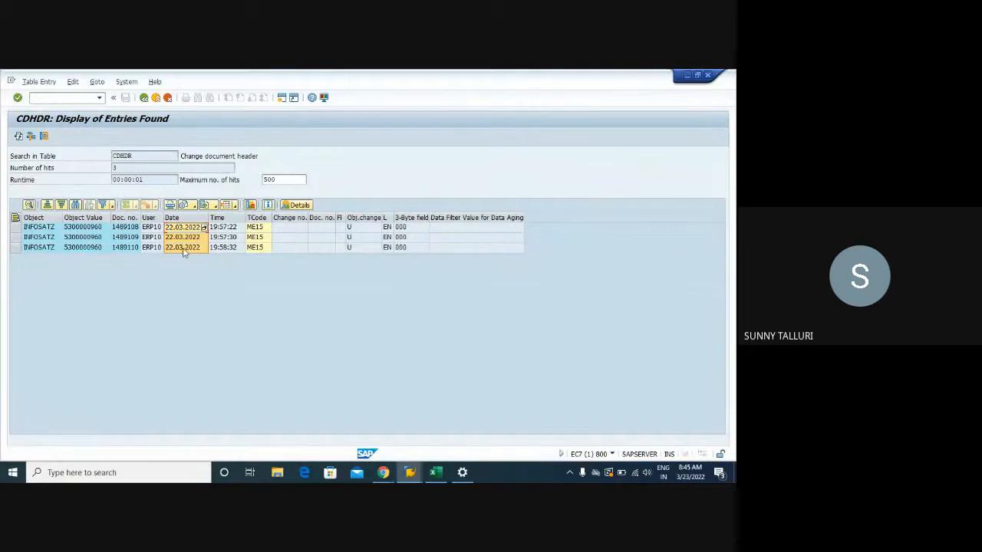
{"action": "left_click_drag", "start_coordinate": [37, 229], "coordinate": [38, 238]}
{"action": "left_click_drag", "start_coordinate": [124, 228], "coordinate": [126, 251]}
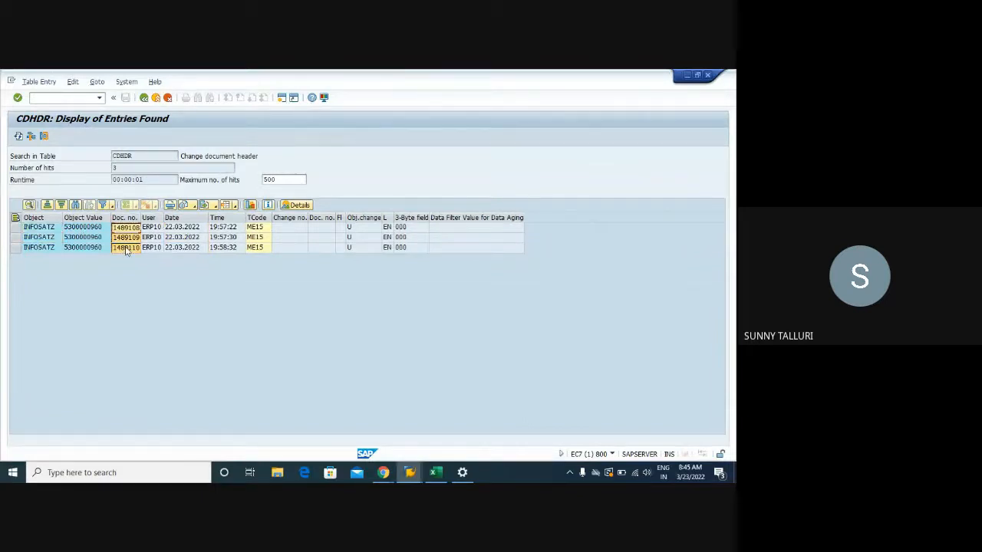
- Open a second SAP session with the general table display
{"action": "left_click", "coordinate": [64, 99]}
{"action": "type", "text": "/OSE16N"}
{"action": "key", "text": "Return"}
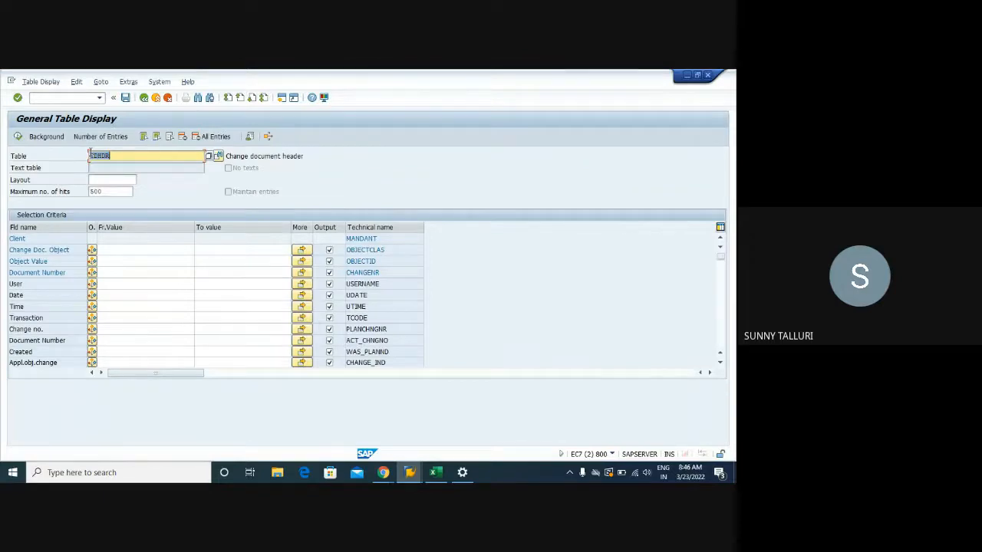
- Switch to the Training workbook, list the tables CDHDR and CDPOS in cells C77 and C78, and select both
{"action": "left_click", "coordinate": [434, 472]}
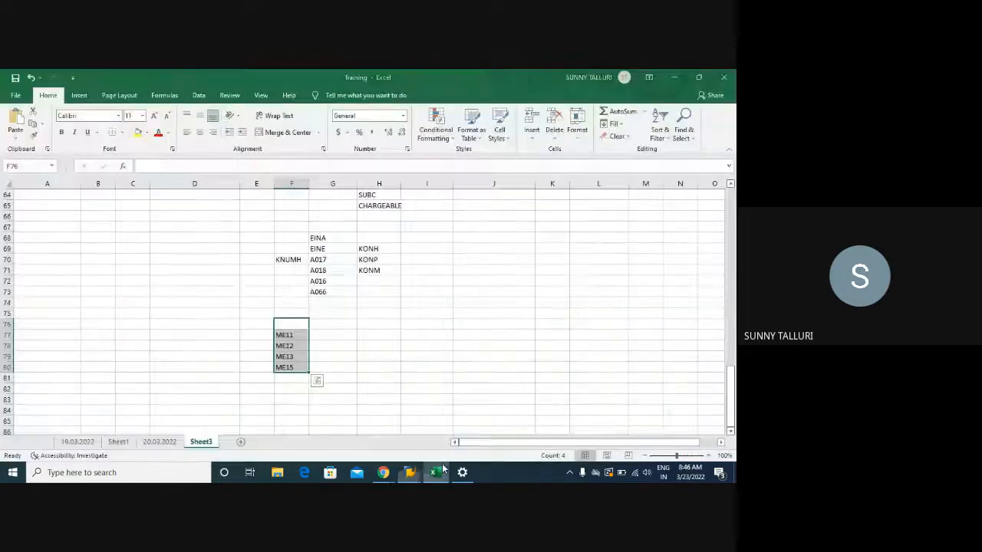
{"action": "left_click", "coordinate": [147, 332]}
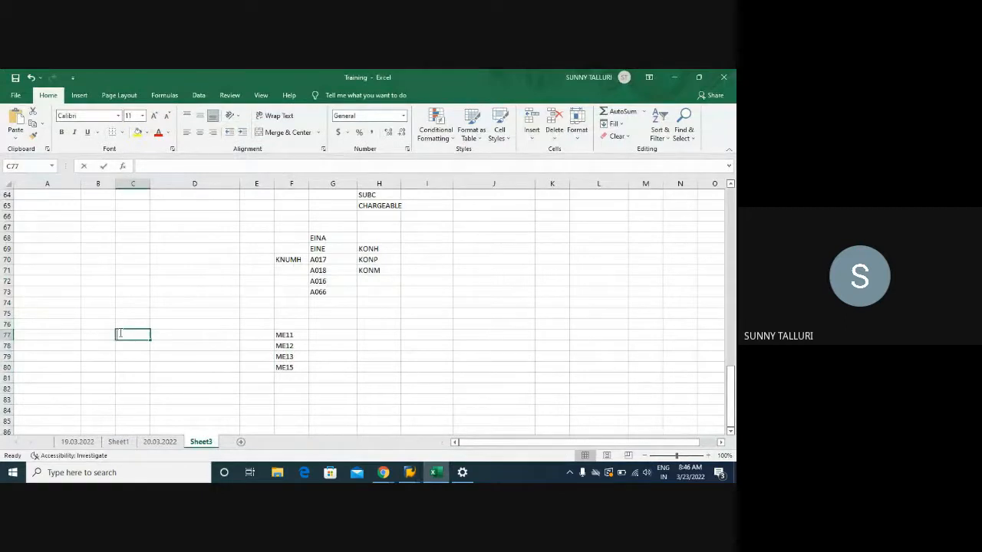
{"action": "type", "text": "CDHDR"}
{"action": "key", "text": "Return"}
{"action": "type", "text": "CDPS"}
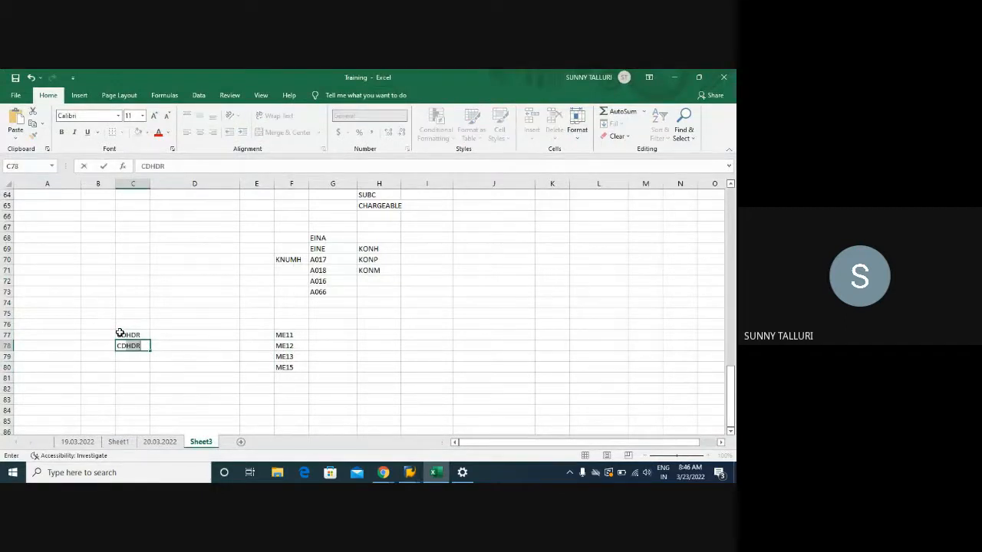
{"action": "key", "text": "BackSpace"}
{"action": "type", "text": "OS"}
{"action": "key", "text": "Return"}
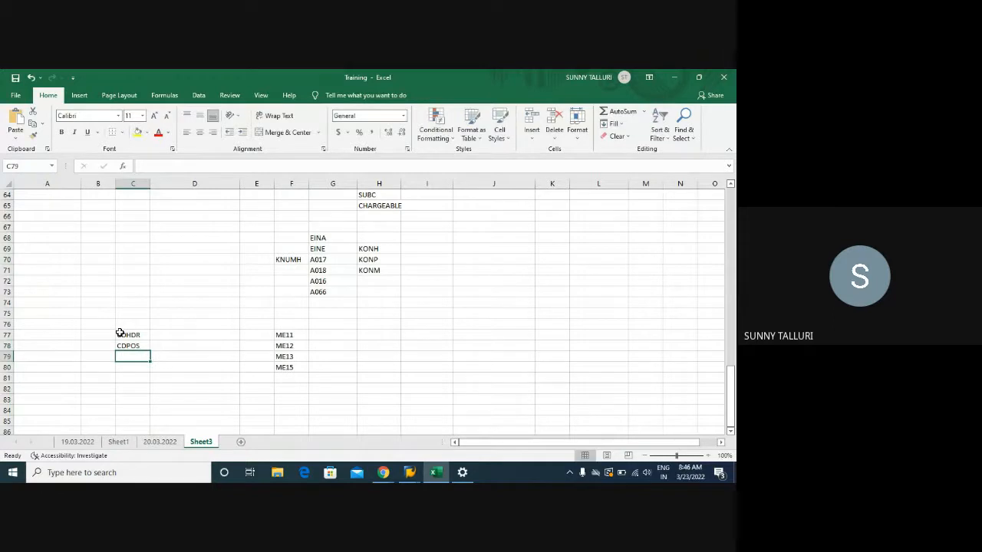
{"action": "left_click_drag", "start_coordinate": [119, 333], "coordinate": [132, 346]}
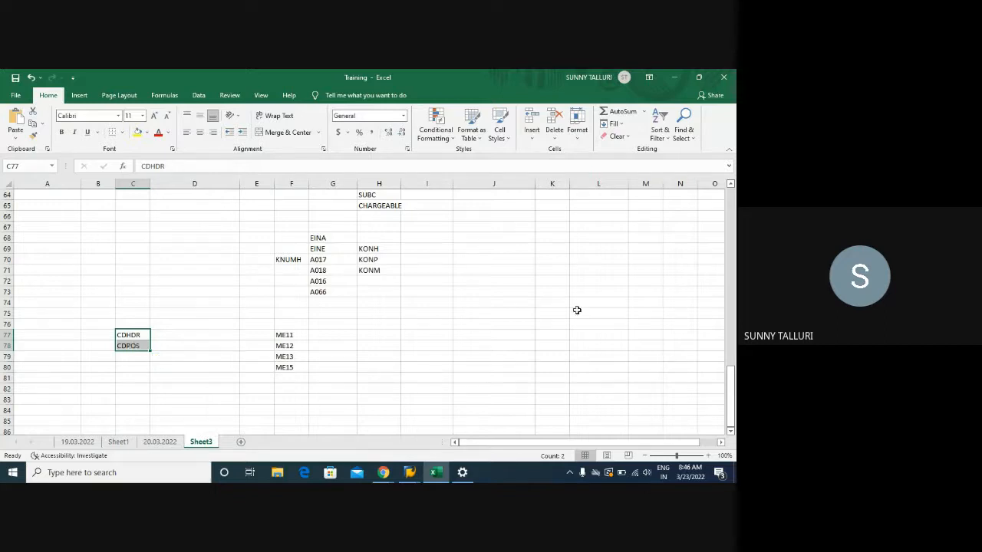
- Switch to the second SAP session with the general table display and load the table CDPOS
{"action": "left_click", "coordinate": [594, 293]}
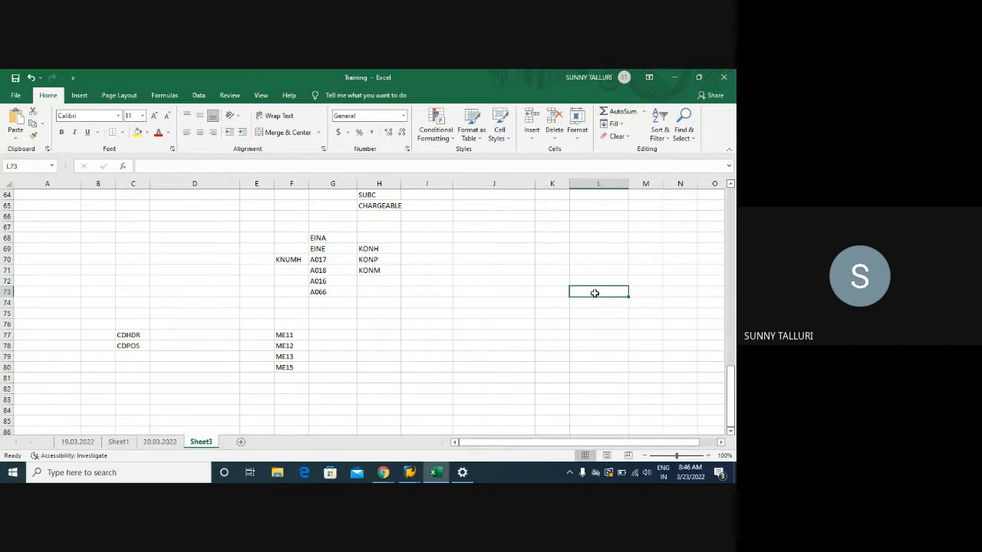
{"action": "left_click", "coordinate": [409, 472]}
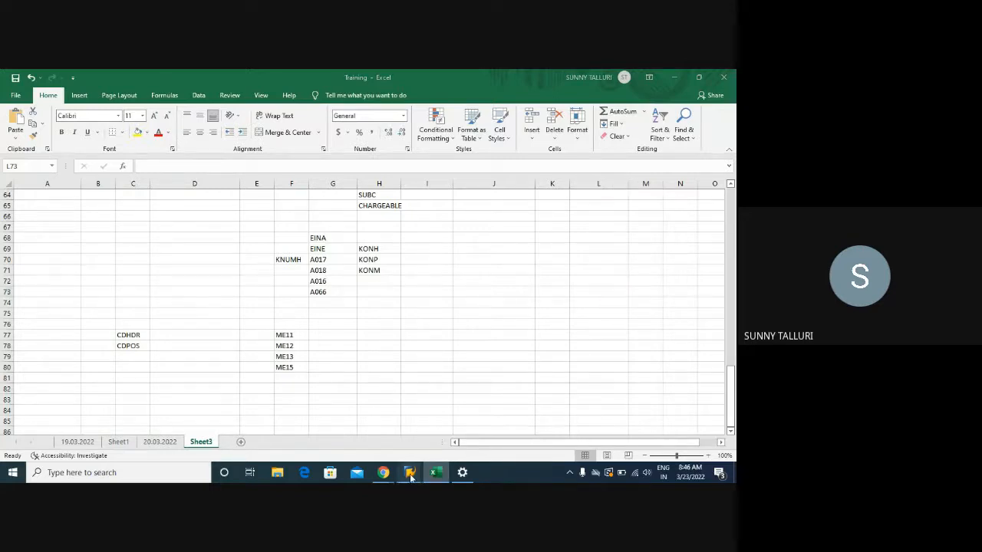
{"action": "mouse_move", "coordinate": [434, 449]}
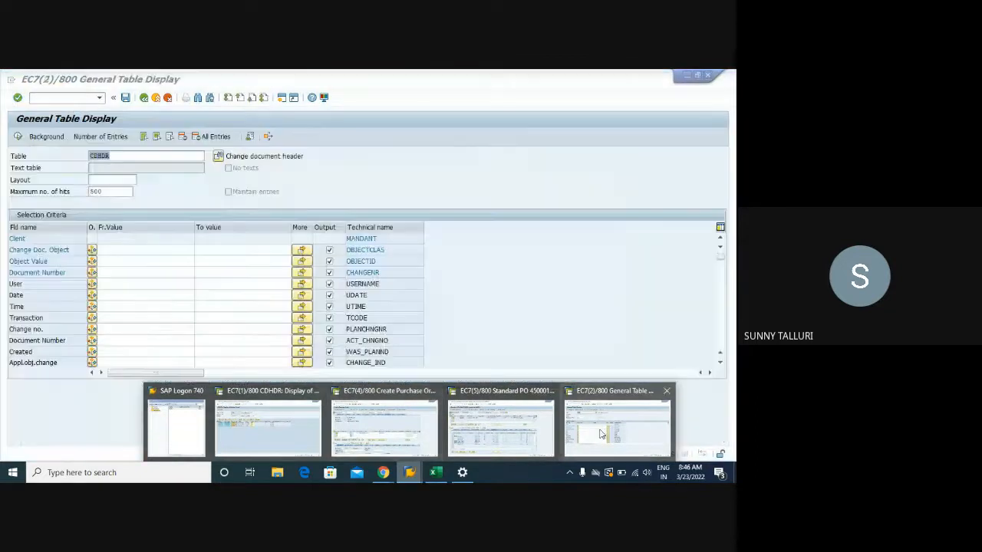
{"action": "left_click", "coordinate": [606, 425]}
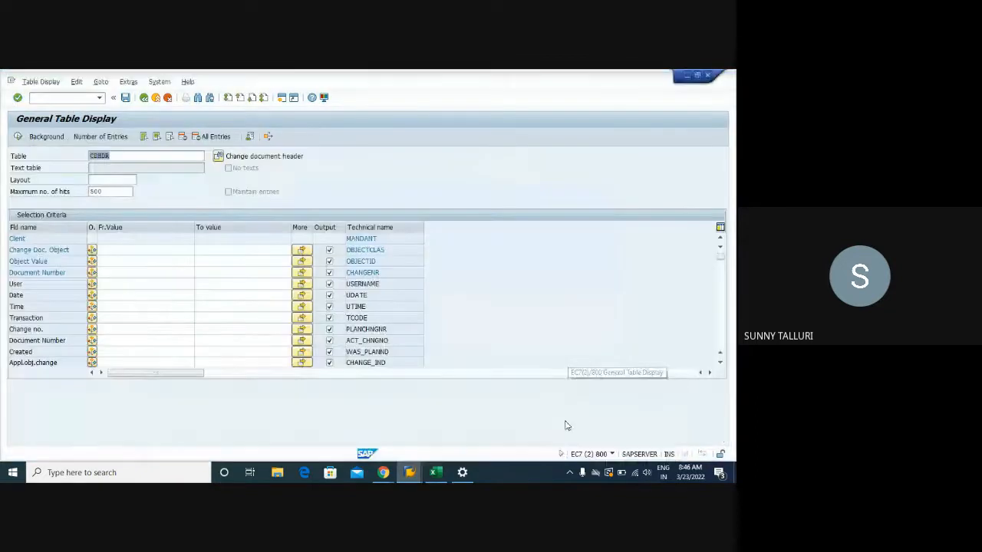
{"action": "type", "text": "CDPOS"}
{"action": "key", "text": "Return"}
- Restrict the document number to the copied CDHDR document numbers through multiple selection, and run the CDPOS selection
{"action": "left_click", "coordinate": [125, 273]}
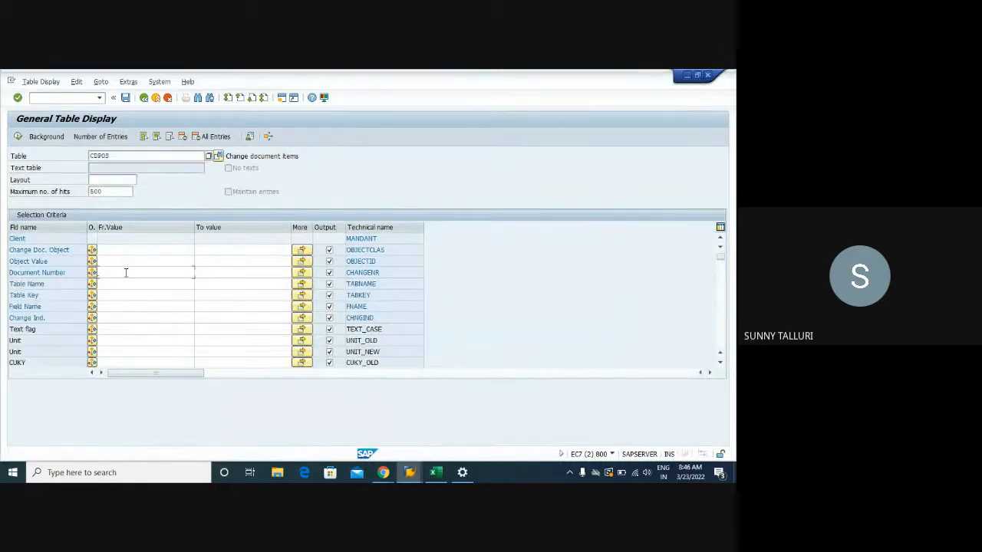
{"action": "left_click", "coordinate": [303, 274]}
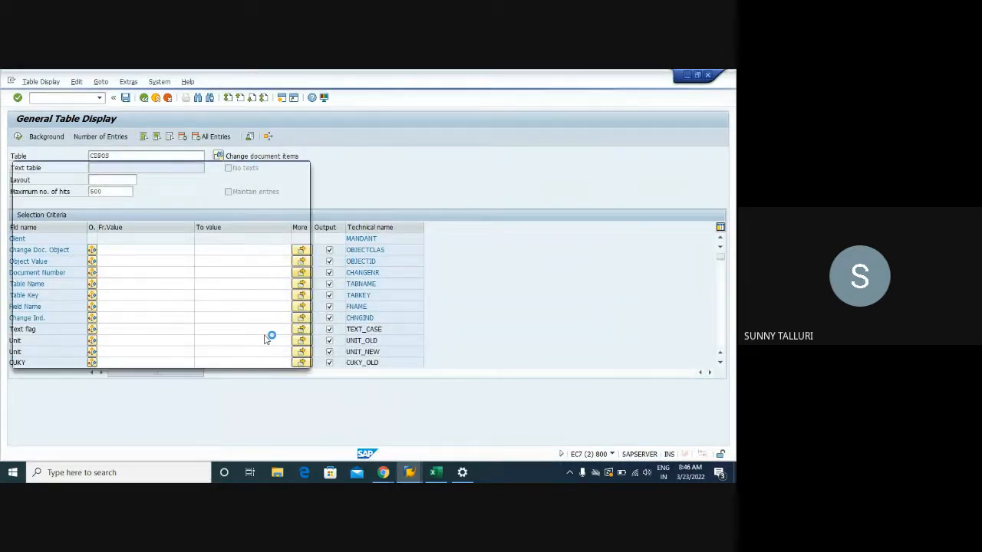
{"action": "left_click", "coordinate": [289, 359]}
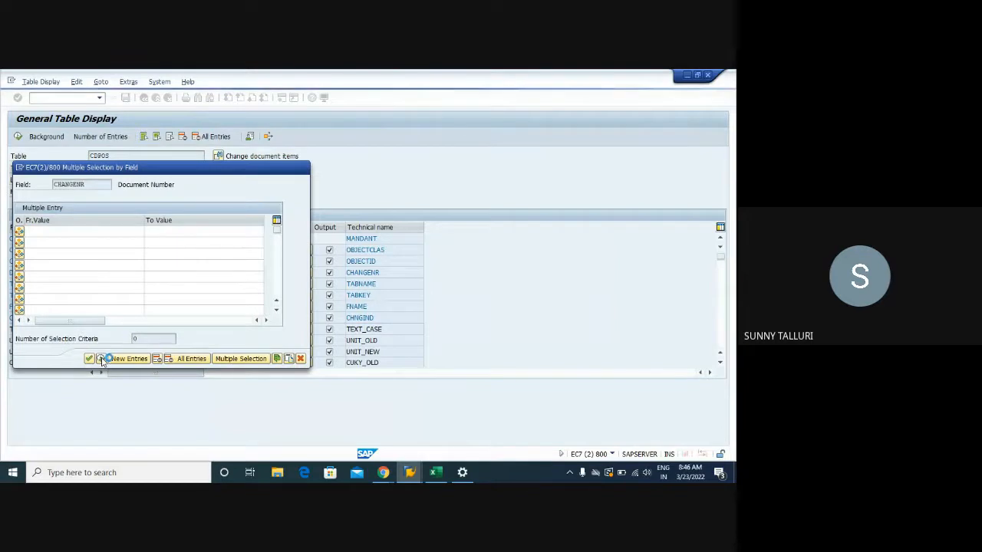
{"action": "left_click", "coordinate": [101, 359]}
{"action": "left_click", "coordinate": [17, 136]}
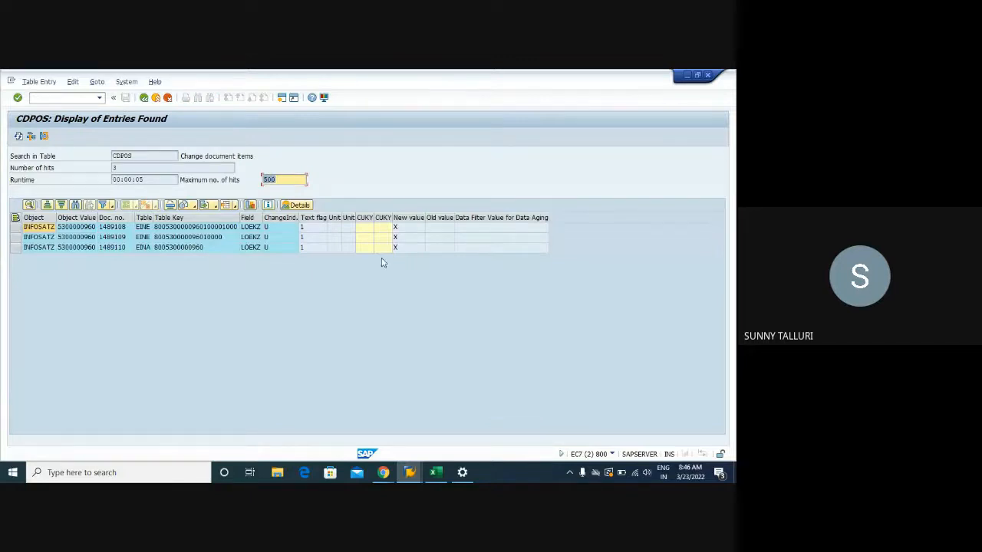
- Look up the possible change indicator values for the first CDPOS entry and go over Insert and Delete
{"action": "left_click", "coordinate": [277, 230]}
{"action": "left_click", "coordinate": [296, 229]}
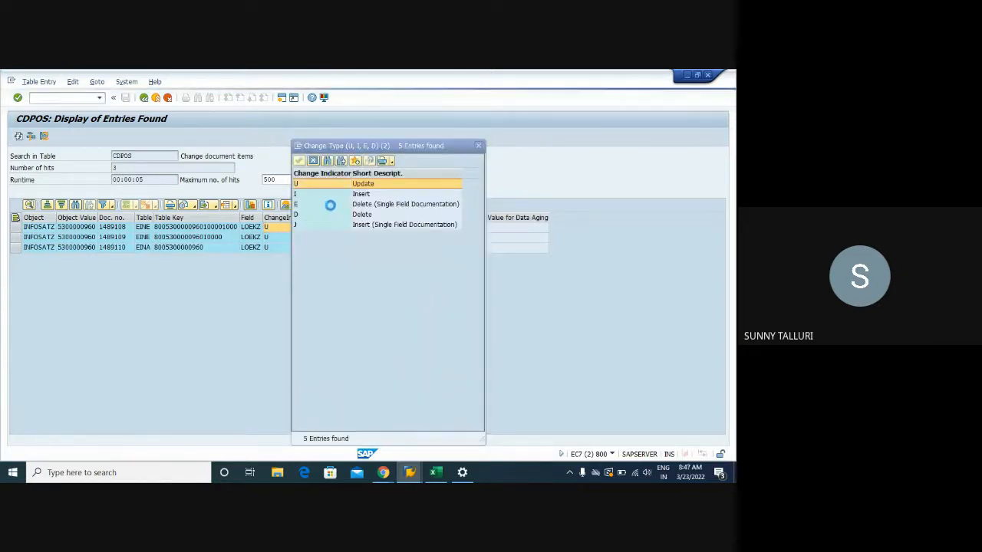
{"action": "left_click", "coordinate": [330, 196]}
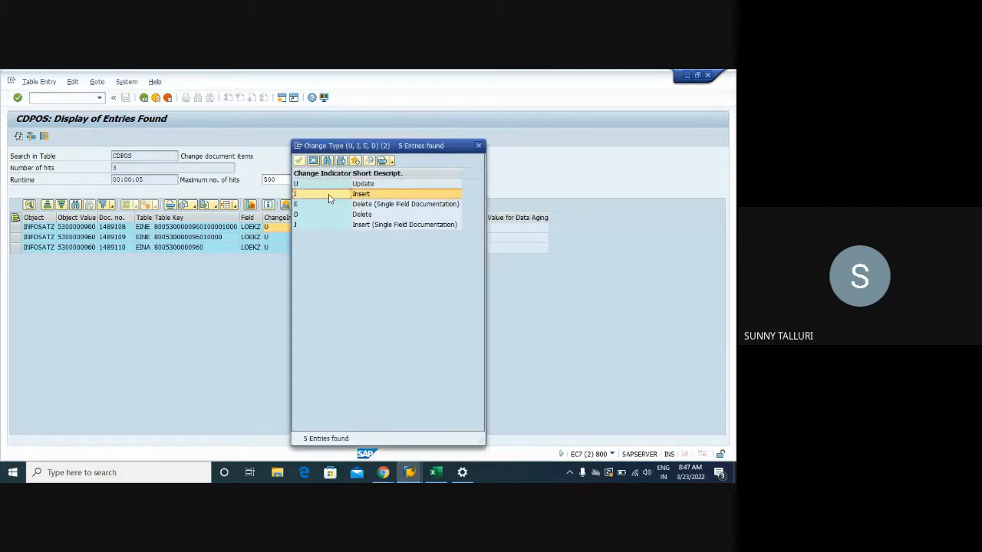
{"action": "left_click", "coordinate": [318, 218]}
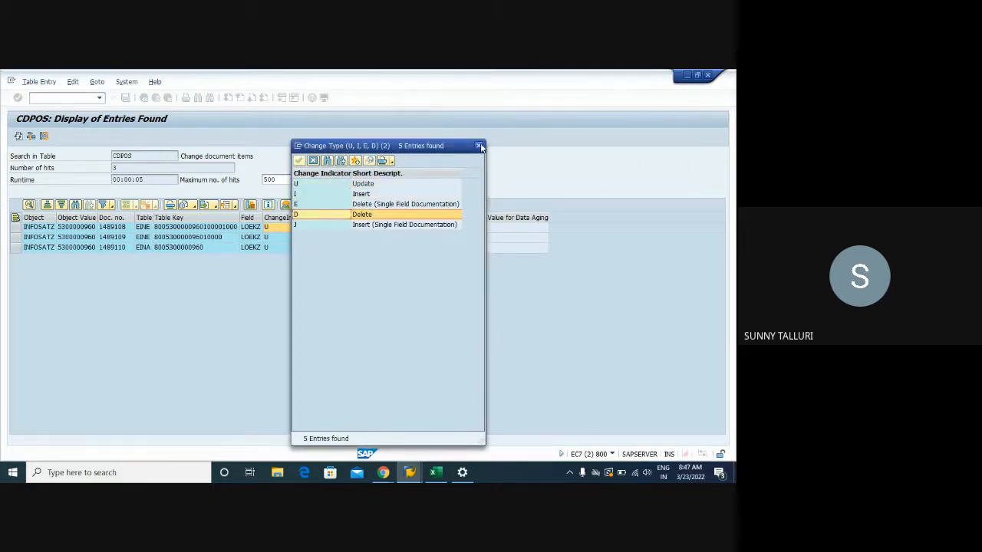
{"action": "left_click", "coordinate": [479, 146]}
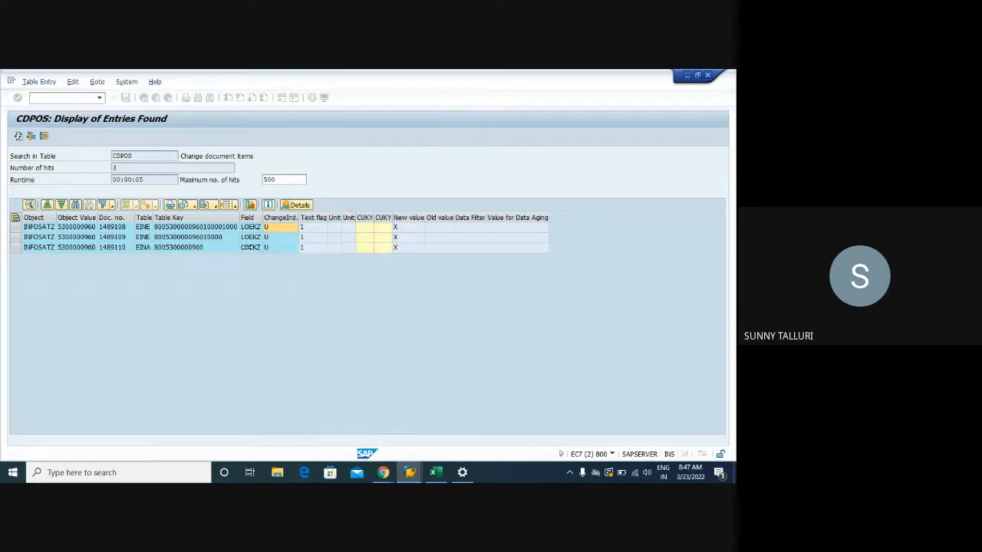
- Examine the changed field LOEKZ in each of the CDPOS entries
{"action": "left_click", "coordinate": [251, 236]}
{"action": "left_click", "coordinate": [249, 249]}
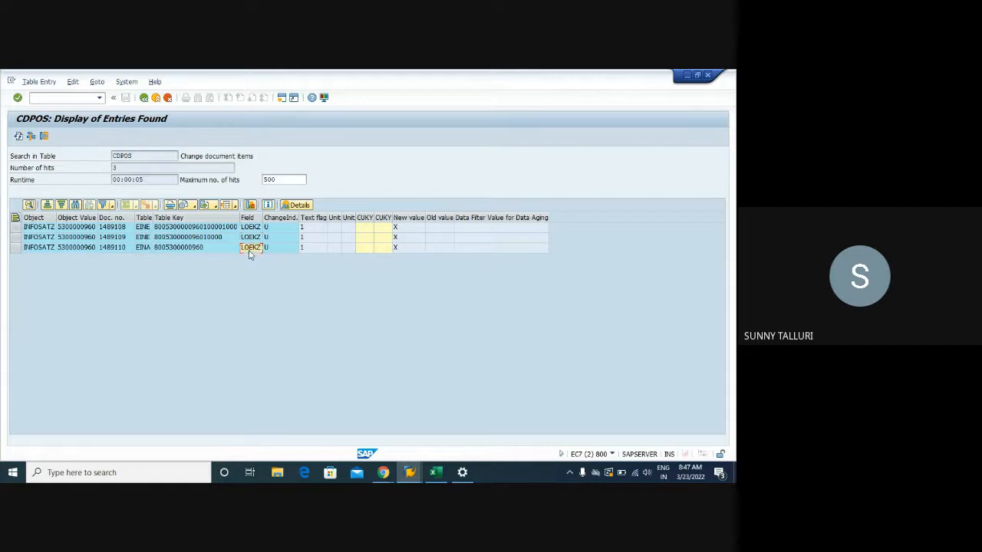
{"action": "left_click", "coordinate": [251, 238]}
{"action": "left_click", "coordinate": [250, 250]}
{"action": "left_click", "coordinate": [252, 237]}
{"action": "left_click", "coordinate": [252, 228]}
{"action": "left_click", "coordinate": [250, 239]}
- Leave the CDPOS results and start transaction ME13 with the command /NME13
{"action": "left_click", "coordinate": [144, 98]}
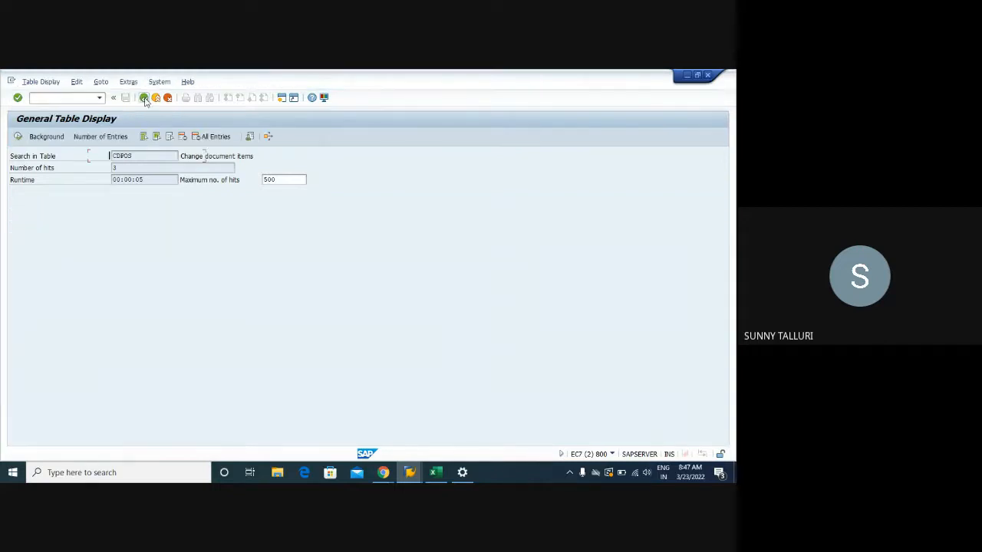
{"action": "left_click", "coordinate": [56, 99]}
{"action": "type", "text": "/NME13"}
{"action": "key", "text": "Return"}
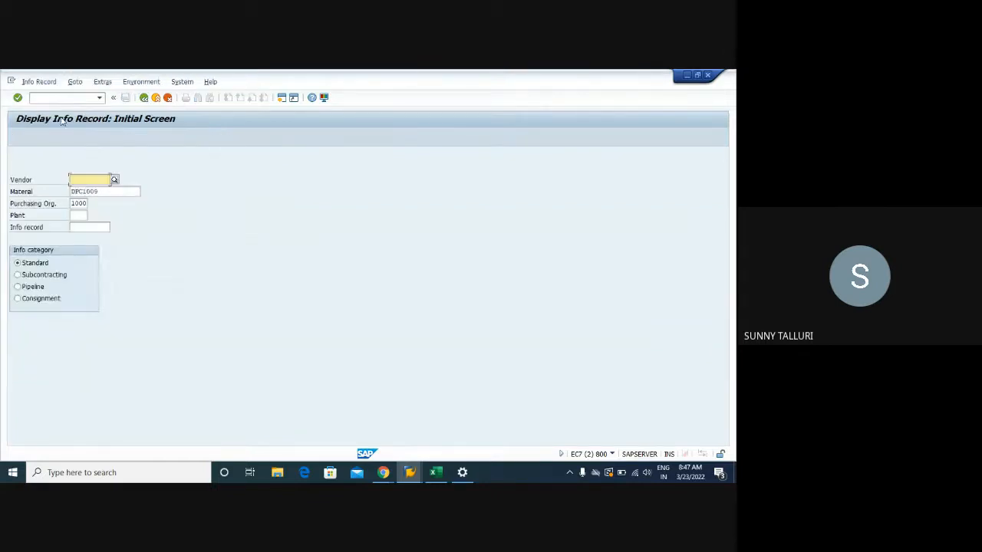
- Display the standard info record of material DPC1009 for vendor 1021 and plant 1000
{"action": "type", "text": "1021"}
{"action": "left_click", "coordinate": [74, 215]}
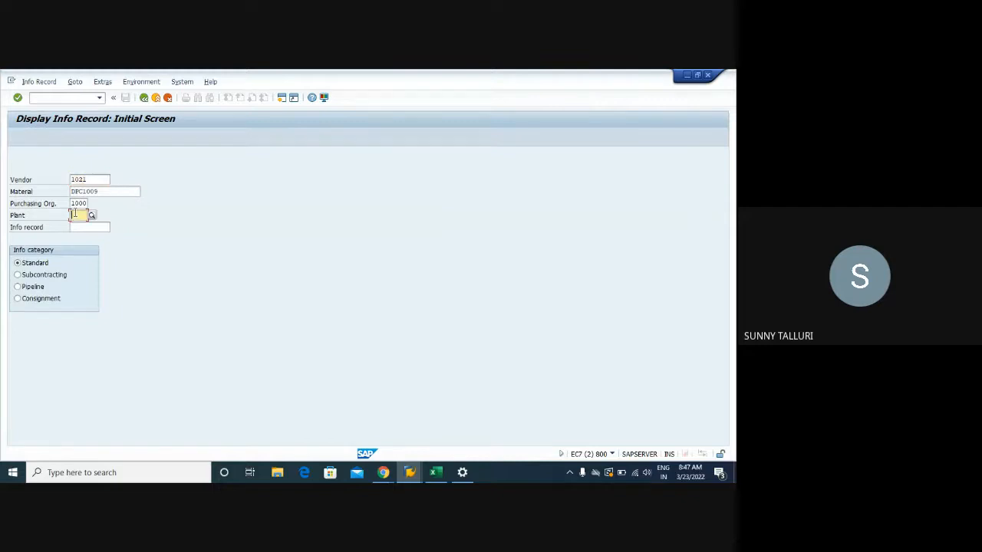
{"action": "type", "text": "1000"}
{"action": "key", "text": "Return"}
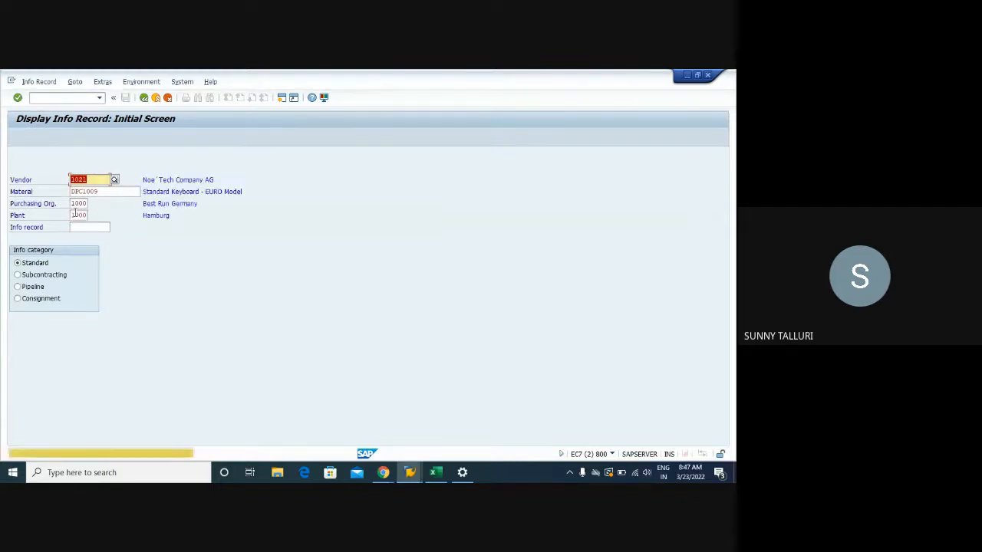
{"action": "key", "text": "Return"}
- Show the change documents of the info record's gross price condition and examine the scale changes and scale basis indicator
{"action": "left_click", "coordinate": [98, 138]}
{"action": "left_click", "coordinate": [118, 82]}
{"action": "mouse_move", "coordinate": [155, 82]}
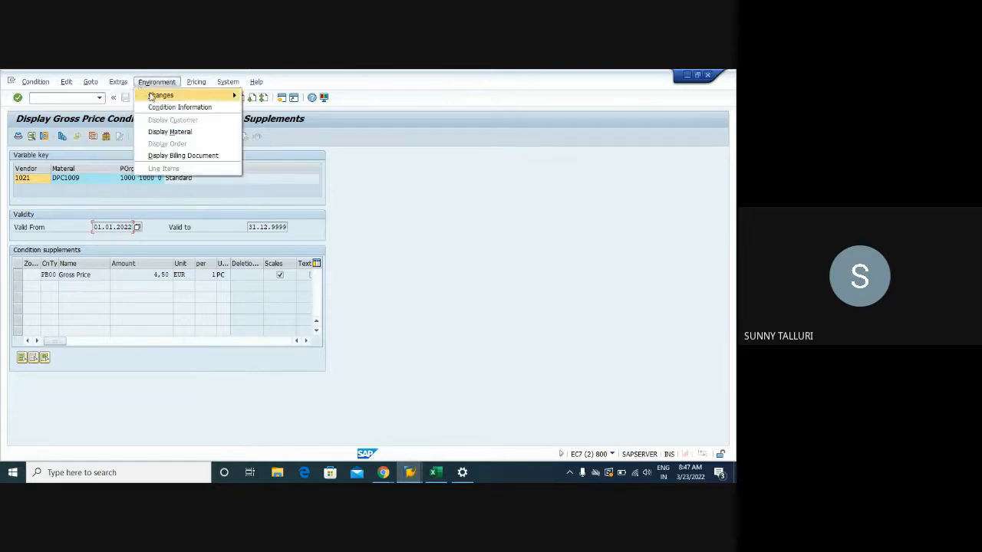
{"action": "left_click", "coordinate": [269, 97]}
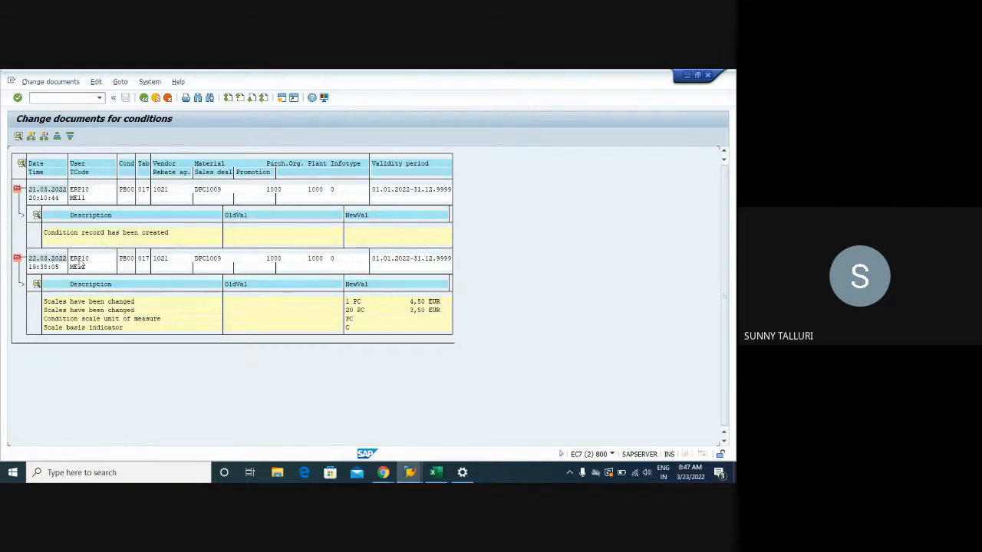
{"action": "left_click", "coordinate": [91, 302]}
{"action": "left_click", "coordinate": [91, 310]}
{"action": "left_click", "coordinate": [91, 327]}
- Leave the condition change documents and open the purchase order display with /NME23N
{"action": "left_click", "coordinate": [144, 98]}
{"action": "left_click", "coordinate": [52, 97]}
{"action": "type", "text": "/NME23N"}
{"action": "key", "text": "Return"}
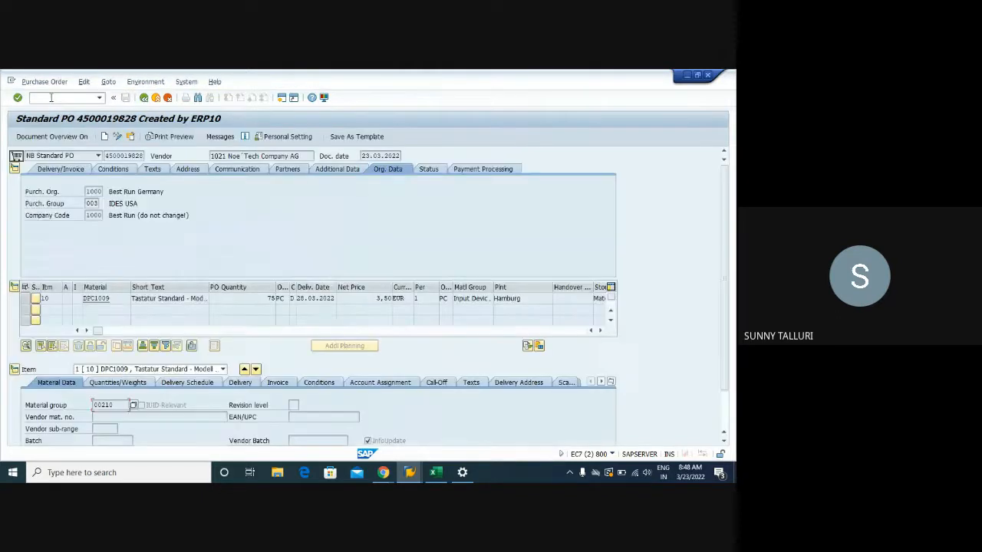
- Show the changes made to item 10 of the purchase order, check the new value and date, and return
{"action": "left_click", "coordinate": [146, 82]}
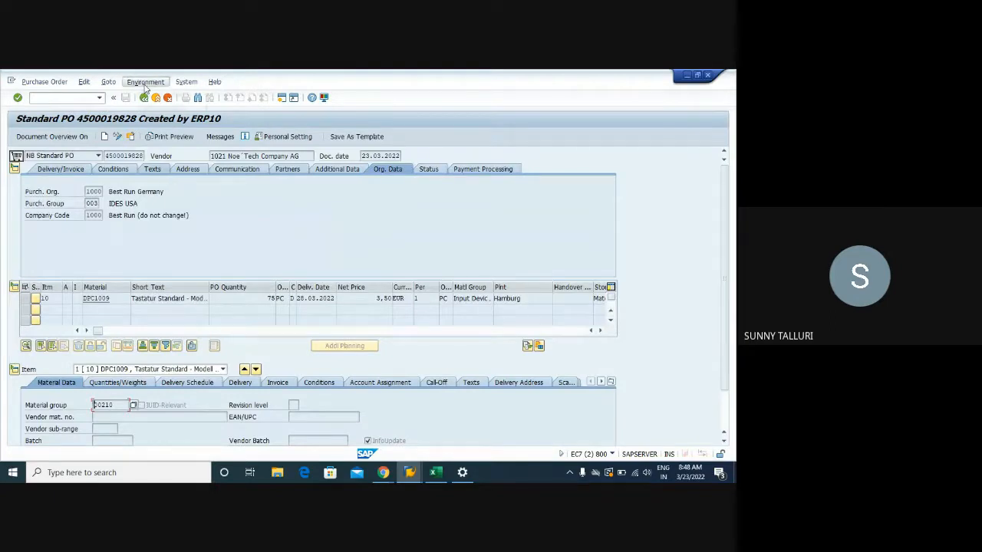
{"action": "left_click", "coordinate": [31, 299]}
{"action": "left_click", "coordinate": [156, 82]}
{"action": "mouse_move", "coordinate": [163, 108]}
{"action": "left_click", "coordinate": [254, 109]}
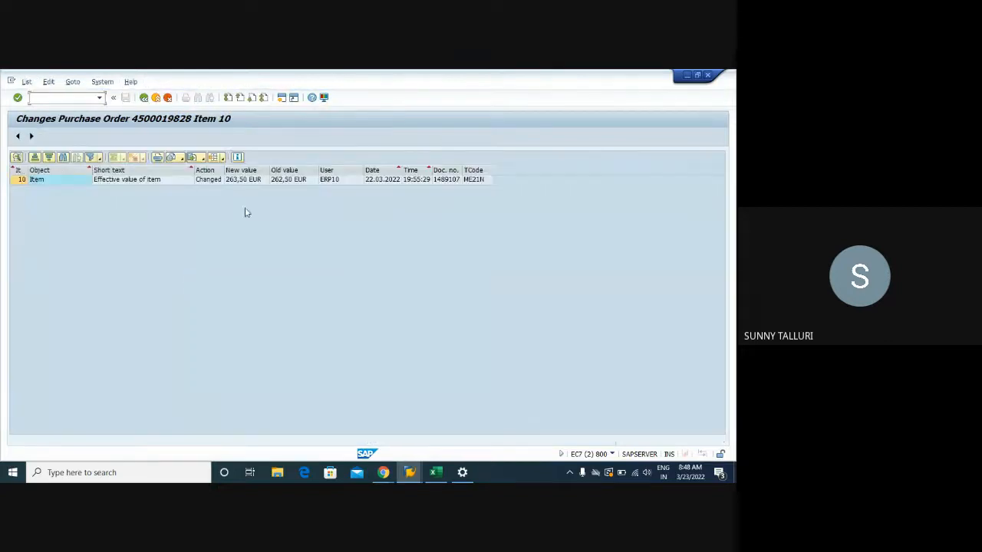
{"action": "left_click", "coordinate": [257, 181]}
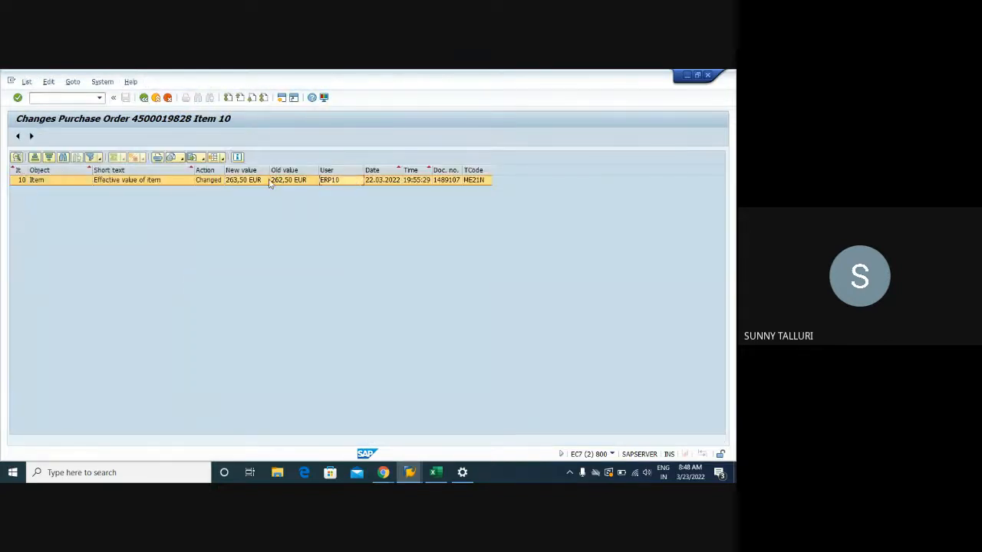
{"action": "left_click", "coordinate": [381, 181]}
{"action": "left_click", "coordinate": [143, 97]}
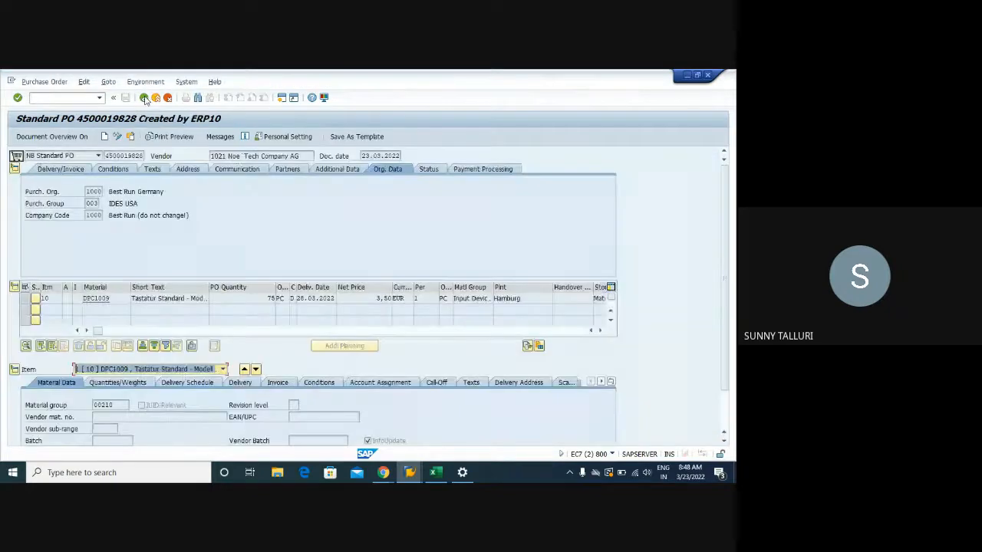
- Open the item's conditions and check the statistical flags of the freight and cash discount pricing elements
{"action": "left_click", "coordinate": [327, 384]}
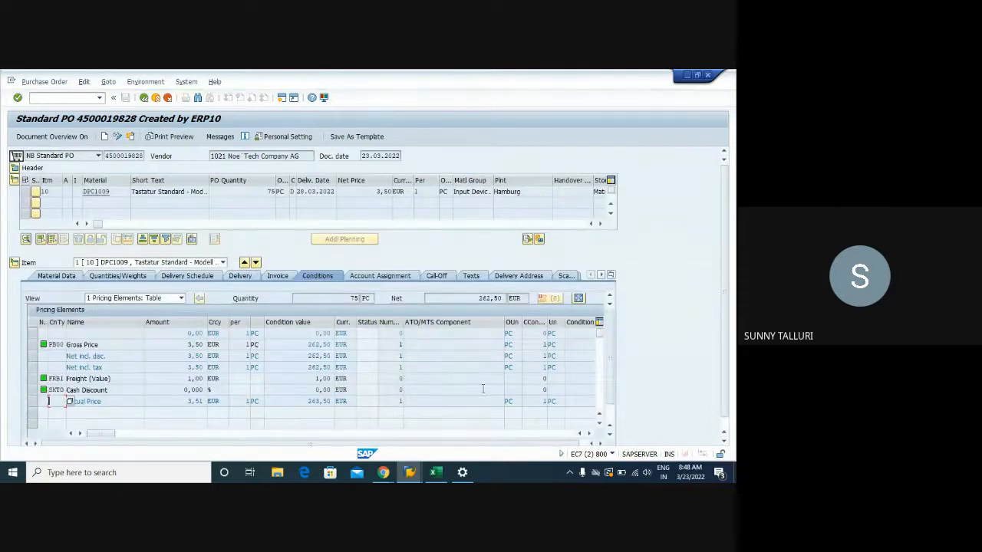
{"action": "left_click", "coordinate": [600, 443]}
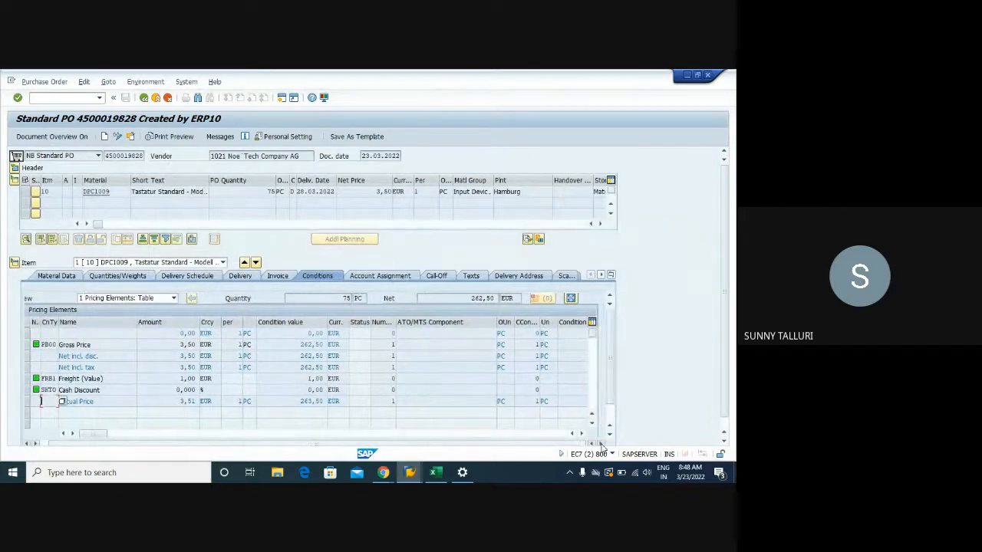
{"action": "left_click", "coordinate": [725, 439]}
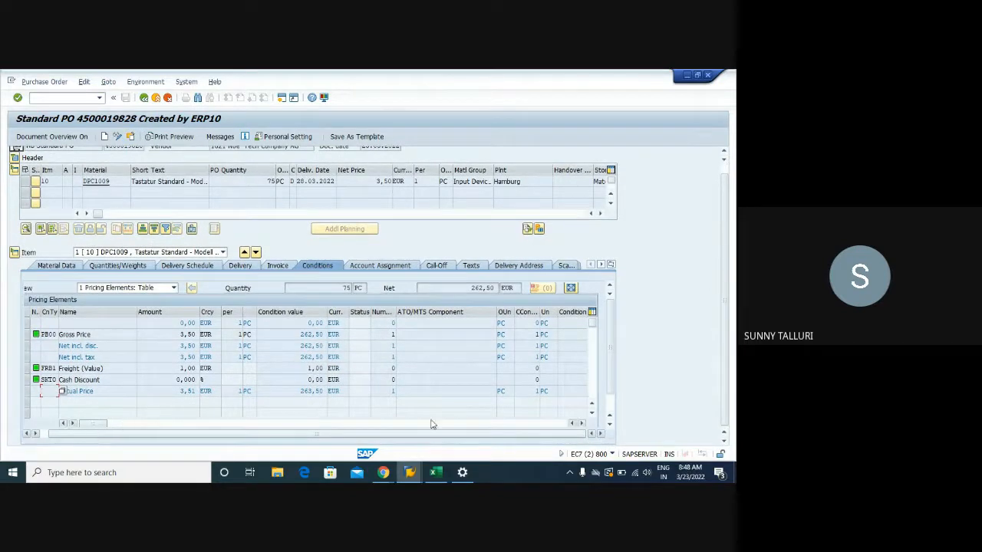
{"action": "left_click", "coordinate": [581, 423]}
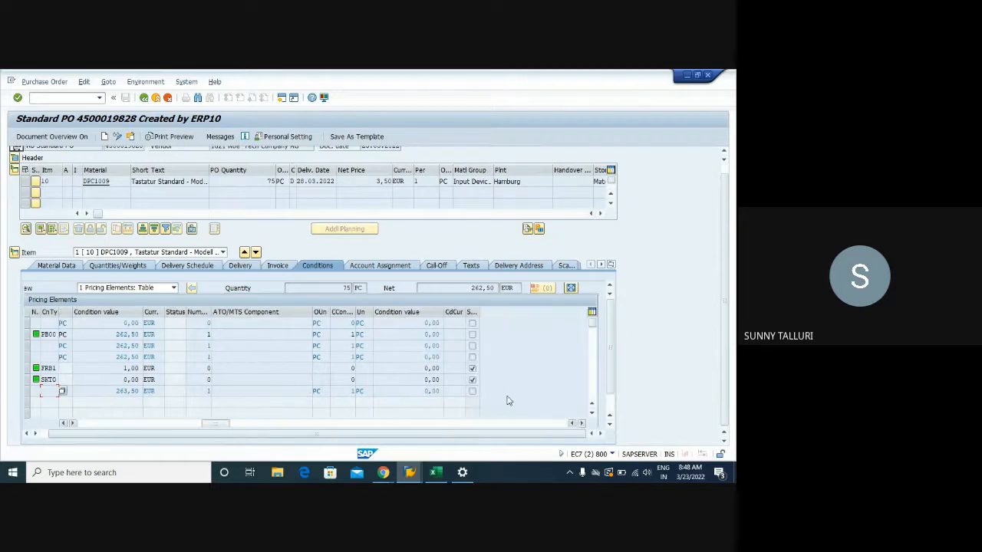
{"action": "left_click", "coordinate": [473, 379]}
{"action": "left_click", "coordinate": [473, 376]}
- Compare the item's net value with the freight condition value and the statistical flags of FRB1 and SKTO
{"action": "left_click_drag", "start_coordinate": [465, 287], "coordinate": [497, 287]}
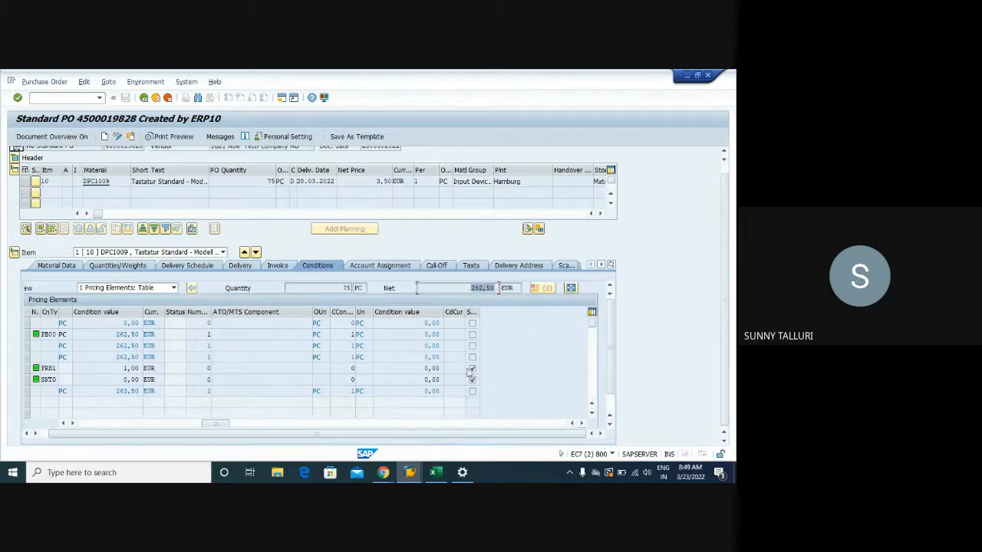
{"action": "left_click_drag", "start_coordinate": [497, 288], "coordinate": [480, 286]}
{"action": "left_click_drag", "start_coordinate": [124, 369], "coordinate": [145, 369]}
{"action": "left_click", "coordinate": [498, 288]}
{"action": "left_click", "coordinate": [473, 370]}
{"action": "left_click", "coordinate": [473, 381]}
{"action": "left_click_drag", "start_coordinate": [469, 289], "coordinate": [497, 288]}
- Close both standard purchase order sessions and return from the CDHDR results to the table selection
{"action": "mouse_move", "coordinate": [409, 469]}
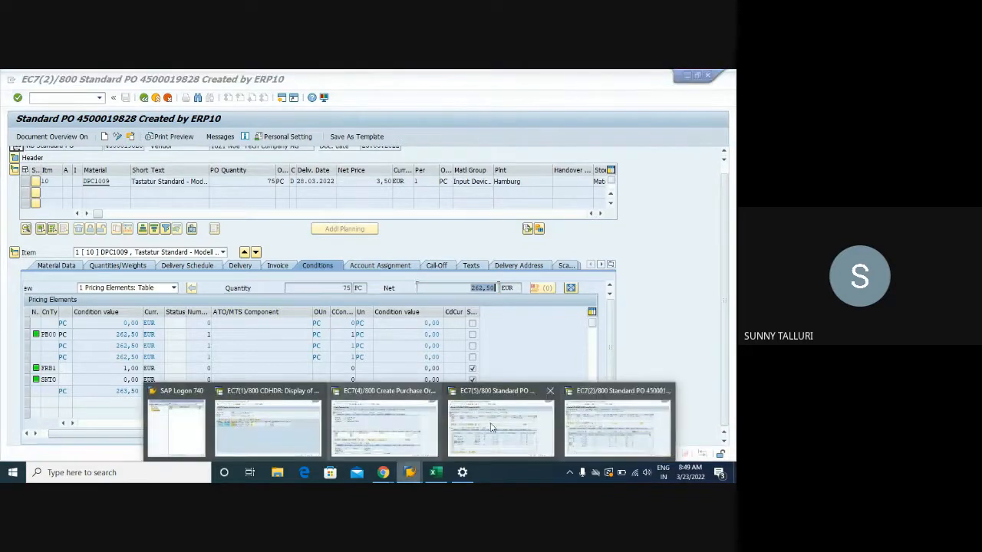
{"action": "left_click", "coordinate": [666, 391]}
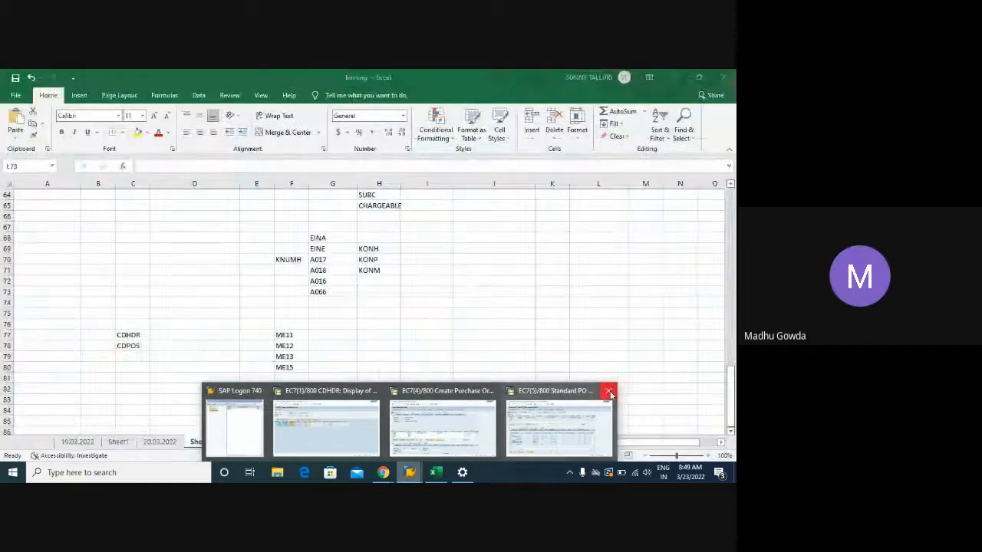
{"action": "left_click", "coordinate": [608, 391]}
{"action": "left_click", "coordinate": [372, 411]}
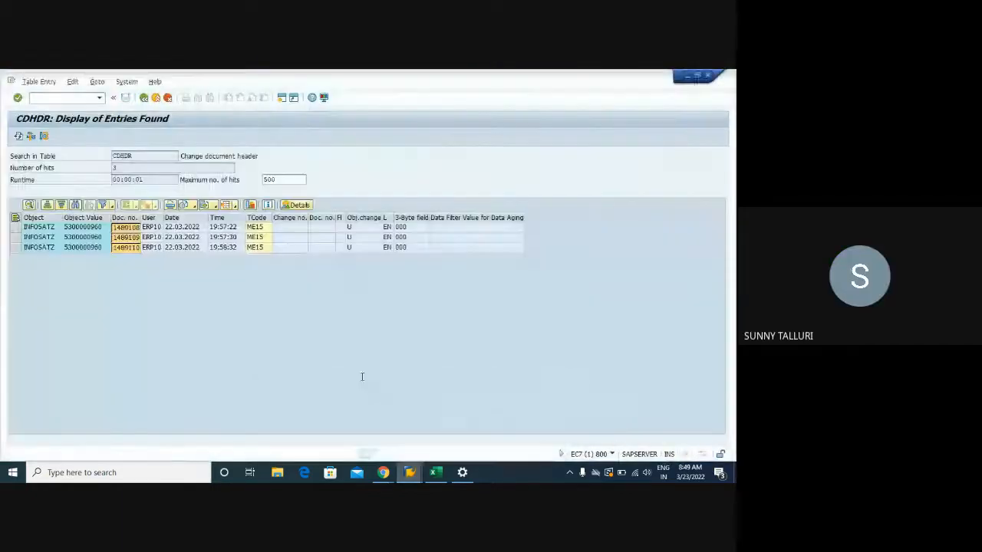
{"action": "left_click", "coordinate": [144, 98]}
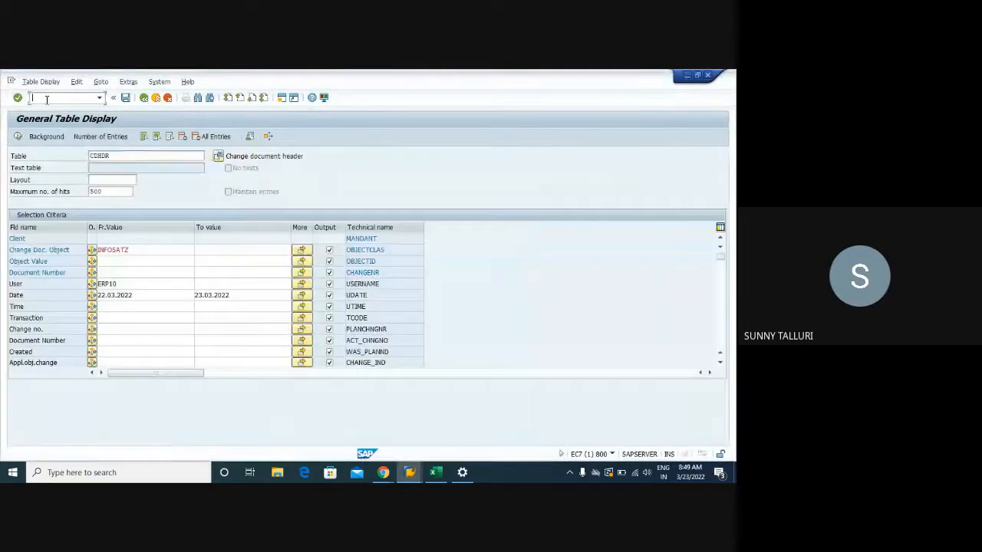
{"action": "left_click", "coordinate": [46, 99]}
{"action": "type", "text": "/"}
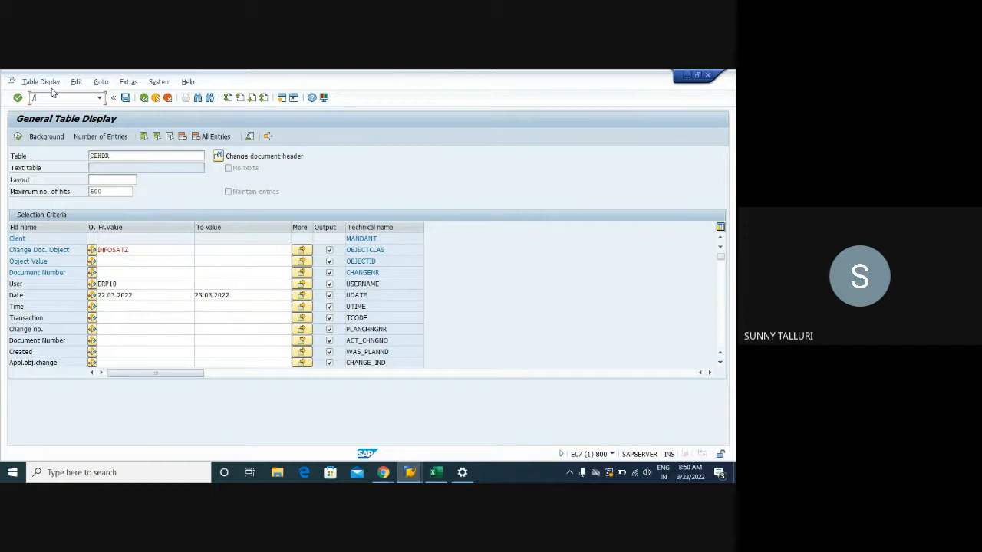
{"action": "type", "text": "ME13"}
{"action": "key", "text": "Return"}
- Start transaction ME01 and open the source list overview for material DPC1009 in plant 1000
{"action": "left_click", "coordinate": [50, 98]}
{"action": "type", "text": "/"}
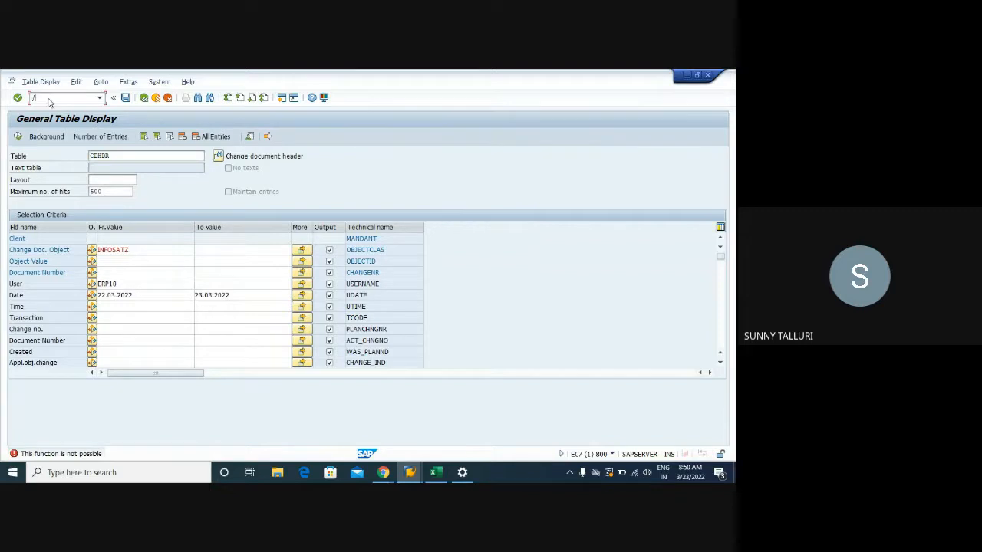
{"action": "type", "text": "NME01"}
{"action": "key", "text": "Return"}
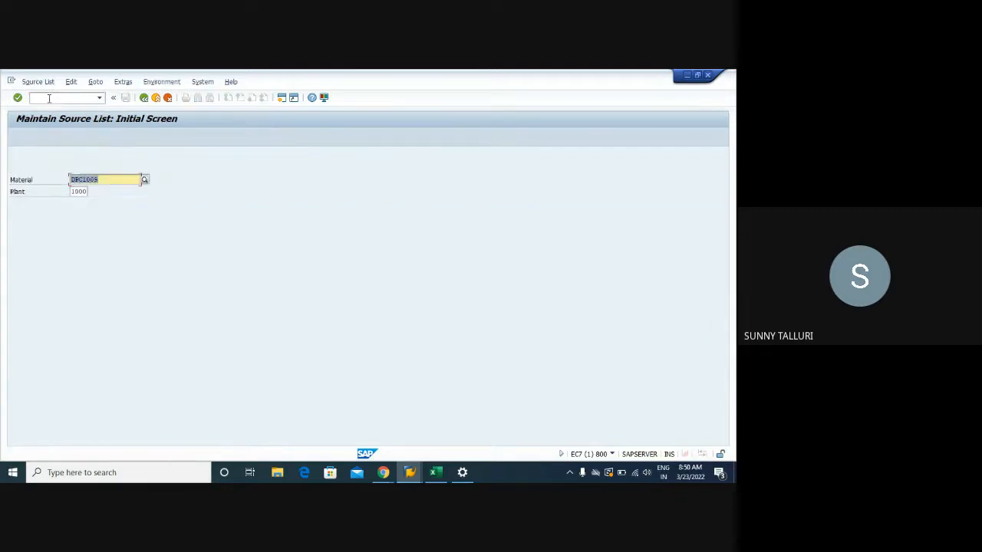
{"action": "key", "text": "Return"}
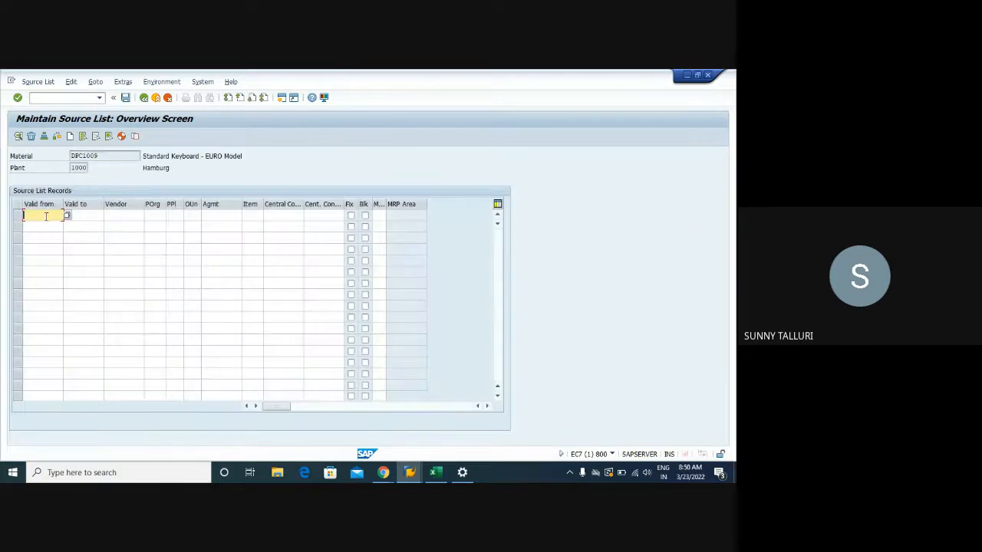
- Review the validity, vendor, purchasing organization, agreement, item and central contract fields of the first source list record
{"action": "left_click", "coordinate": [98, 217]}
{"action": "left_click", "coordinate": [114, 215]}
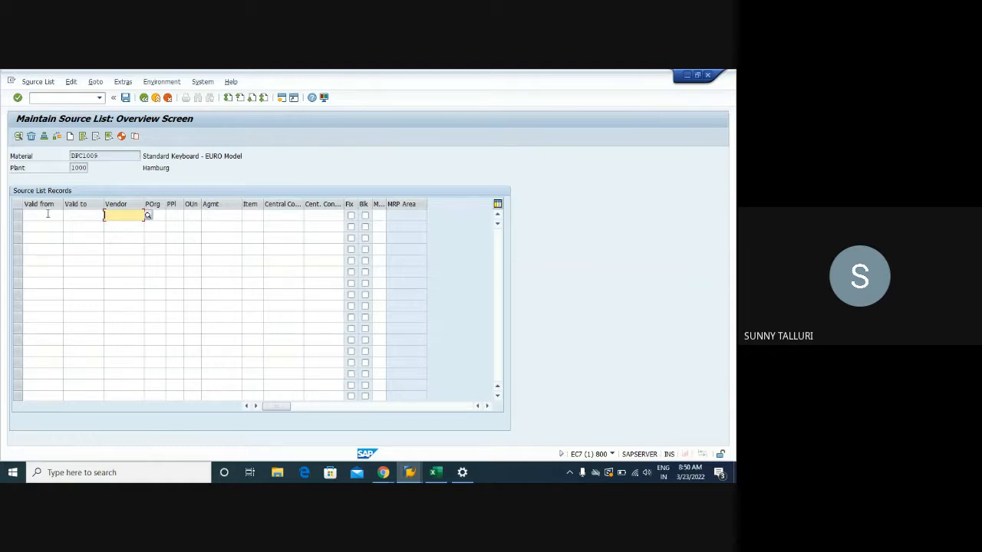
{"action": "left_click", "coordinate": [50, 215]}
{"action": "left_click", "coordinate": [90, 214]}
{"action": "left_click", "coordinate": [116, 215]}
{"action": "left_click", "coordinate": [162, 216]}
{"action": "left_click", "coordinate": [228, 215]}
{"action": "left_click", "coordinate": [259, 216]}
{"action": "left_click", "coordinate": [224, 217]}
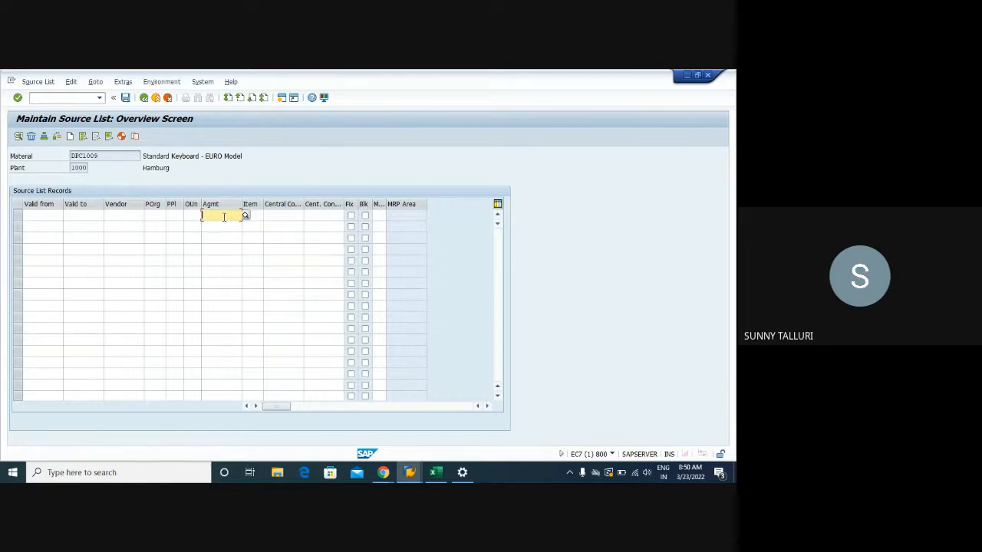
{"action": "left_click", "coordinate": [282, 216]}
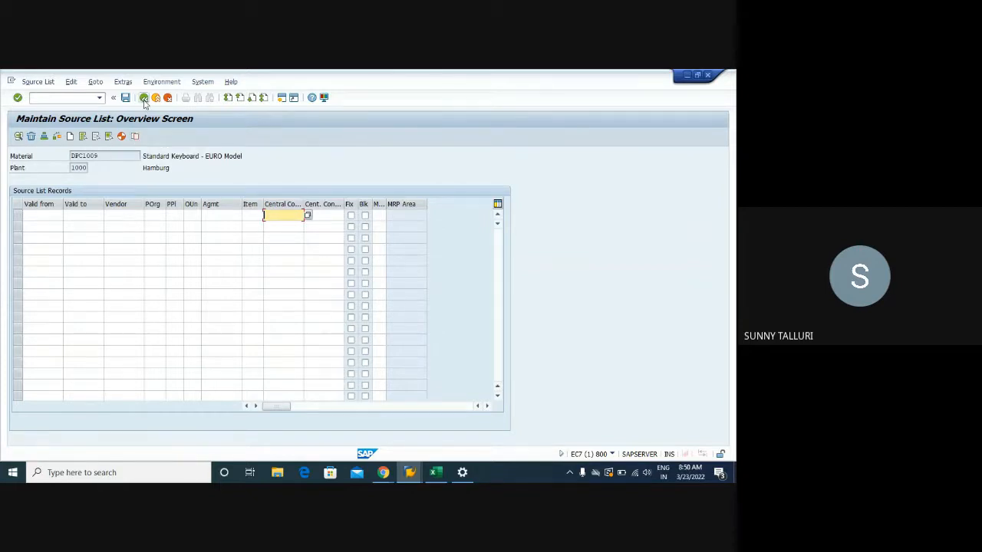
- Switch to the Training workbook in Excel and enter CONTRACT in cell G83 of Sheet3
{"action": "left_click", "coordinate": [332, 399]}
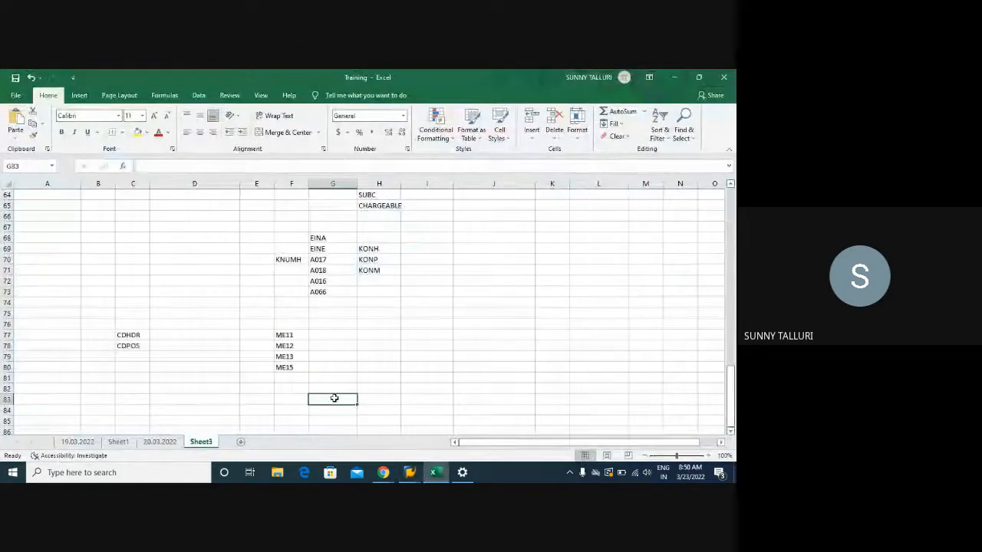
{"action": "type", "text": "CONTR"}
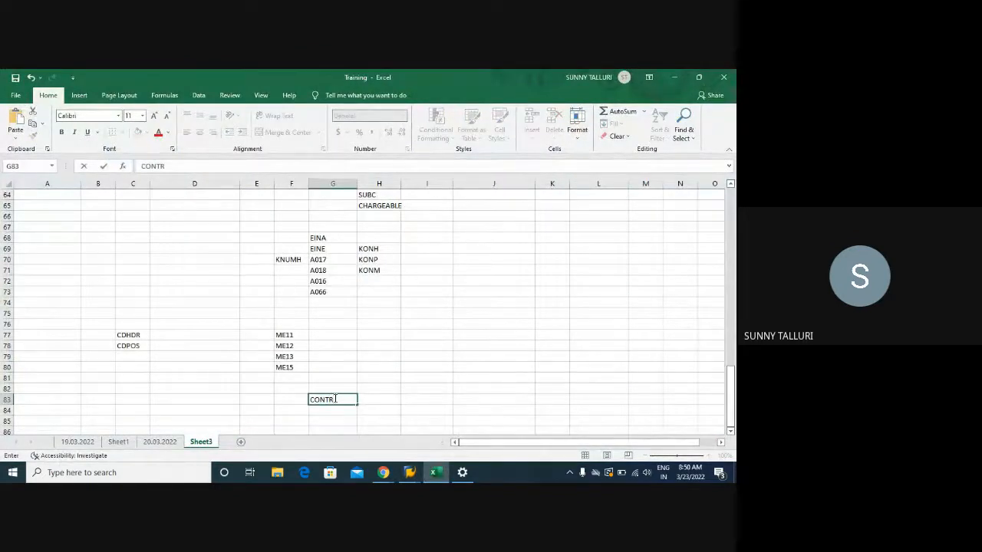
{"action": "type", "text": "ACT"}
{"action": "key", "text": "Return"}
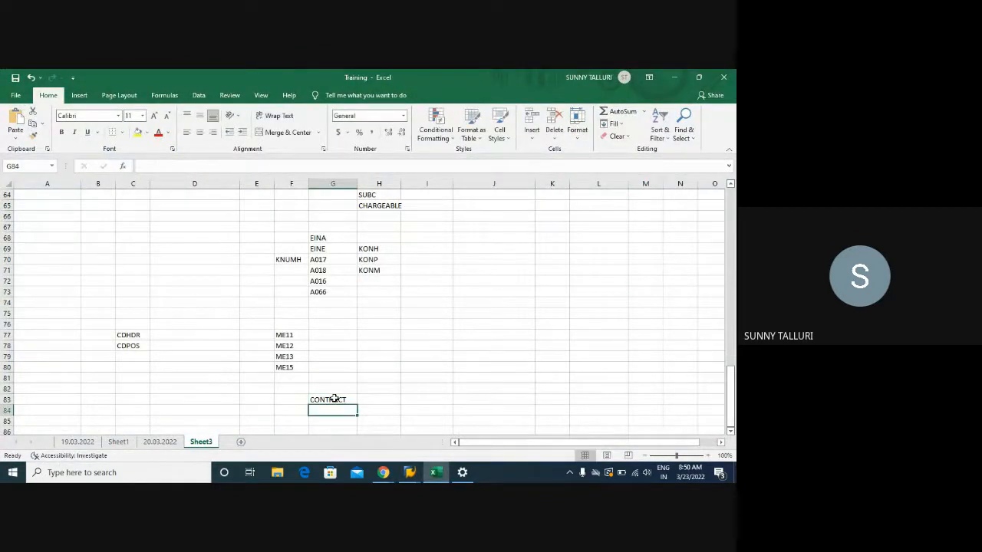
- Start a list with INFO RECORD in cell J81 and TWO in cell J82
{"action": "left_click", "coordinate": [476, 378]}
{"action": "type", "text": "INFOR"}
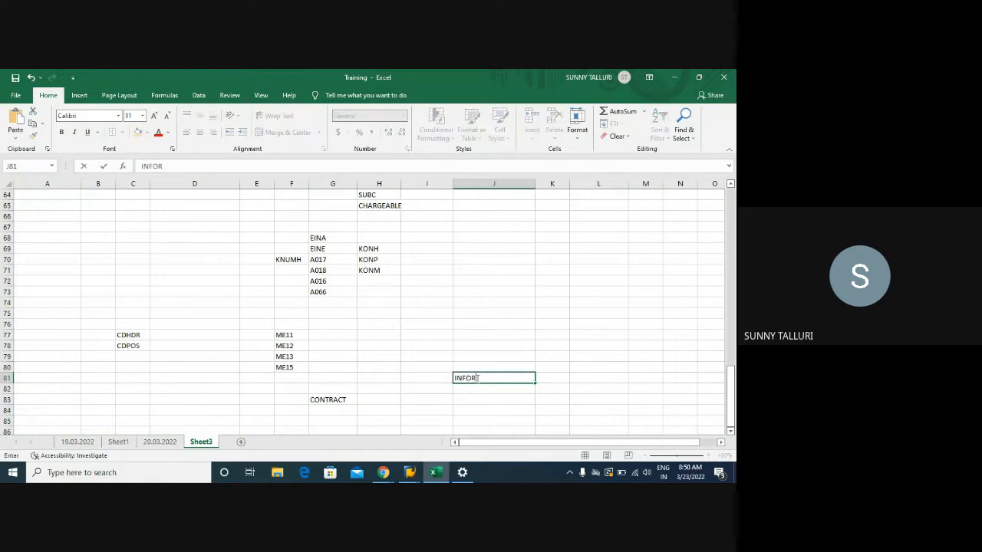
{"action": "key", "text": "BackSpace"}
{"action": "type", "text": " RECORD"}
{"action": "key", "text": "Return"}
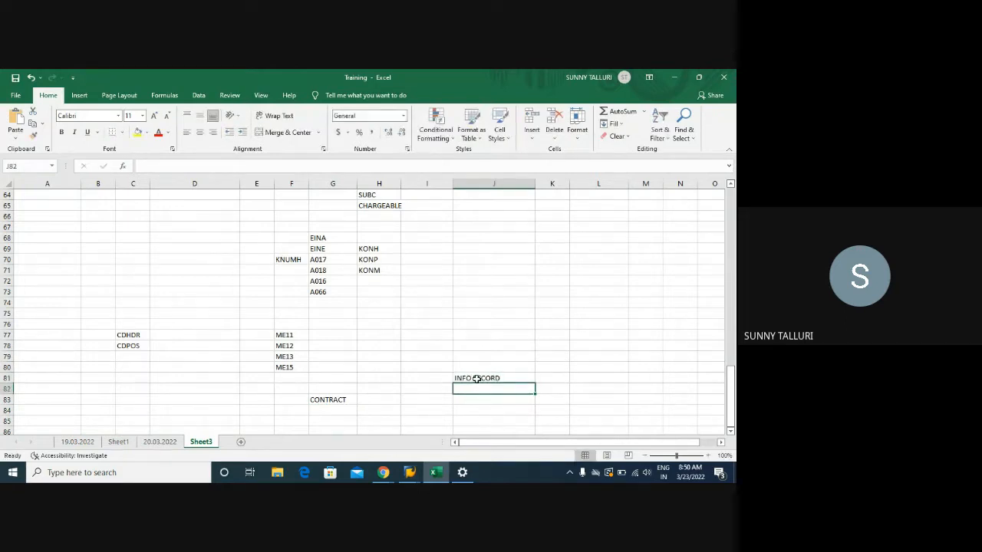
{"action": "type", "text": "TWO"}
{"action": "key", "text": "Return"}
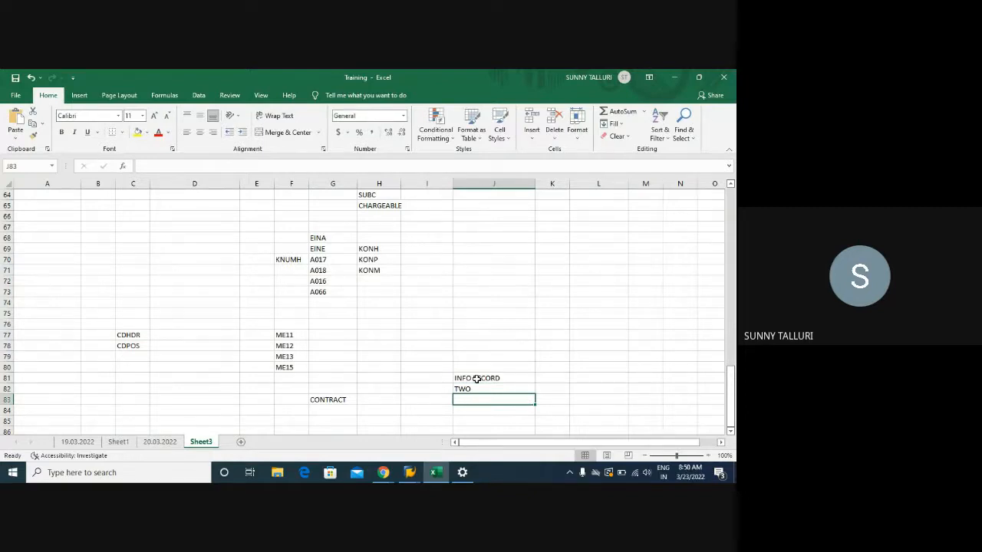
- Continue the info record list with SOURCE LIST, PR and PO in cells J83 to J85
{"action": "type", "text": "SOURCE LIST"}
{"action": "key", "text": "Return"}
{"action": "type", "text": "PR"}
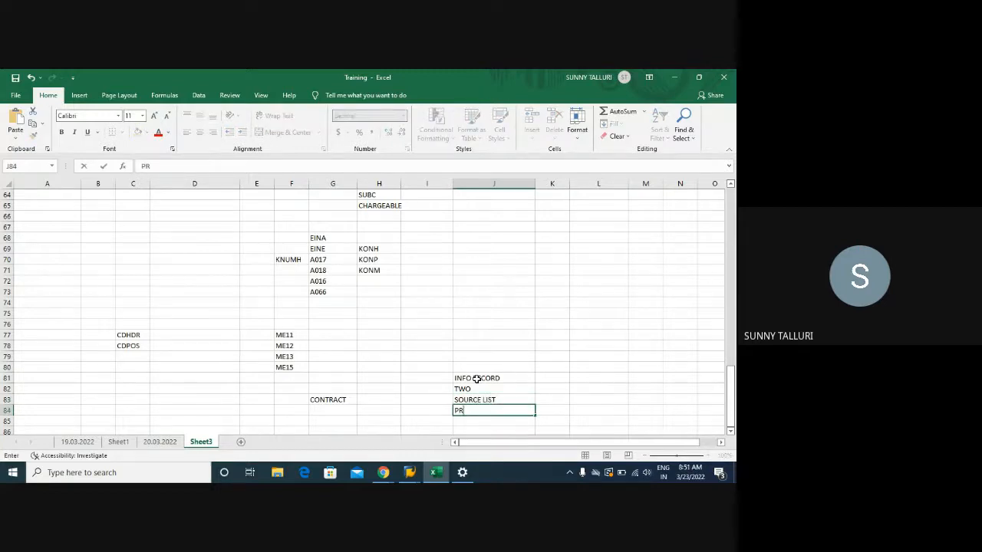
{"action": "key", "text": "Return"}
{"action": "type", "text": "PO"}
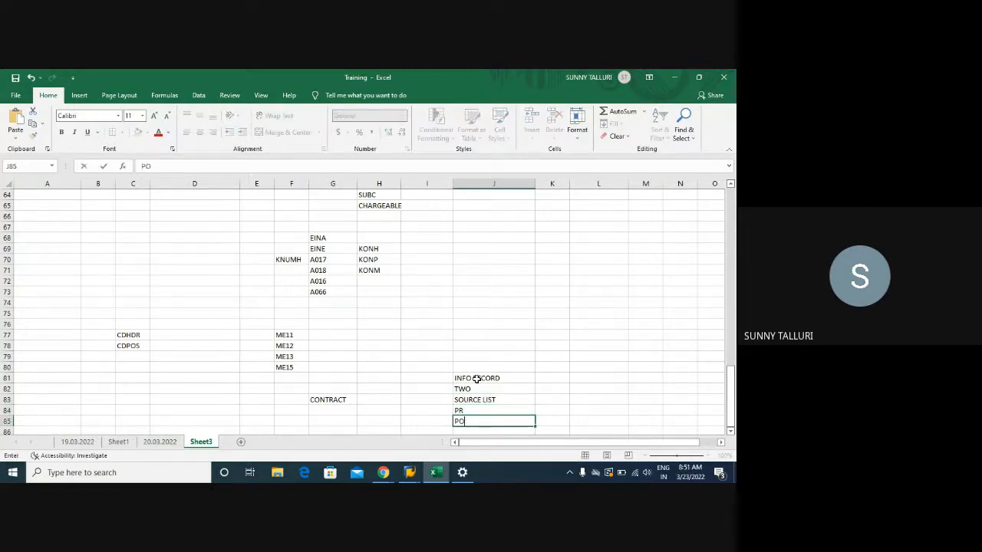
{"action": "key", "text": "Return"}
- Enter CONTRACT, PR and PO in cells L81 to L83 and select both process lists for comparison
{"action": "left_click", "coordinate": [623, 366]}
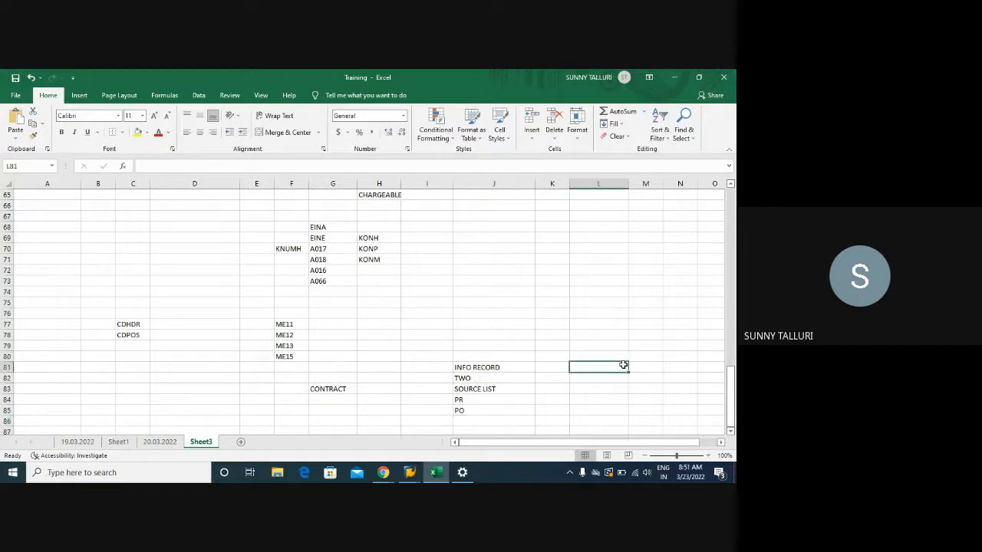
{"action": "type", "text": "CONTRACT"}
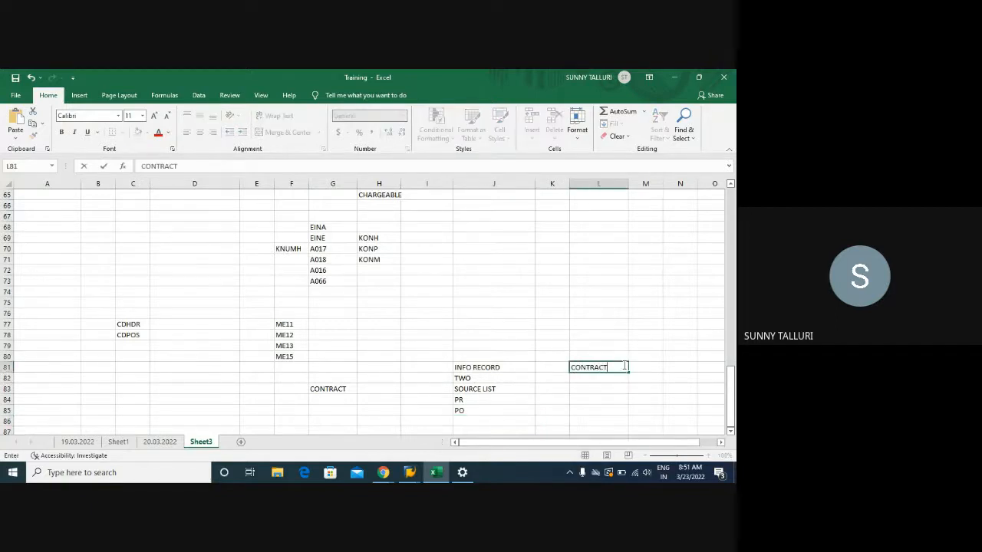
{"action": "key", "text": "Return"}
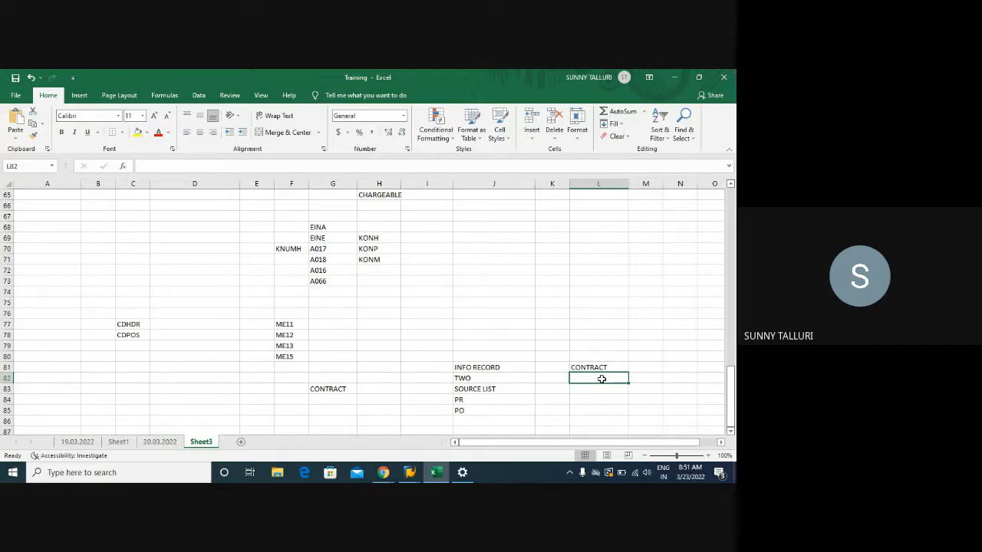
{"action": "type", "text": "PR"}
{"action": "key", "text": "Return"}
{"action": "type", "text": "PO"}
{"action": "key", "text": "Return"}
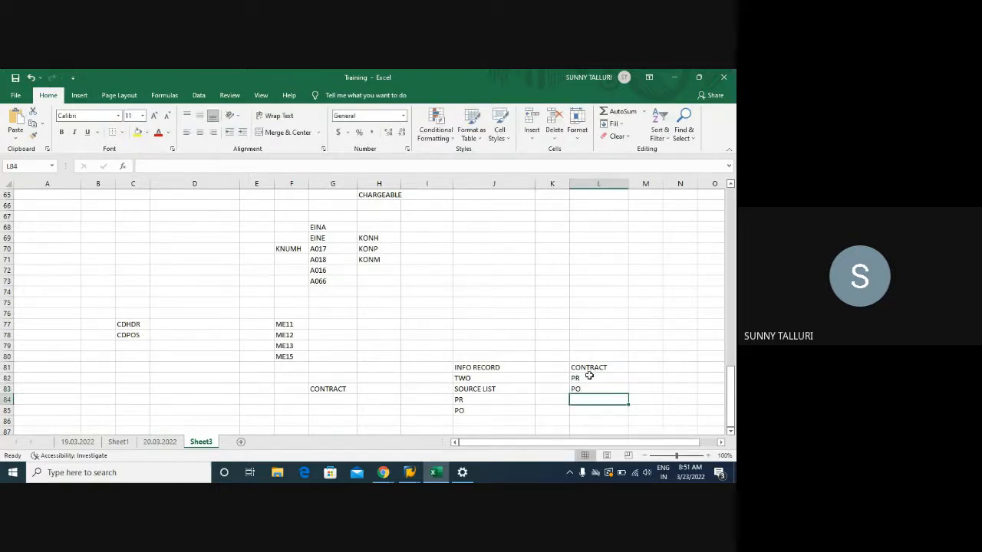
{"action": "left_click", "coordinate": [592, 366]}
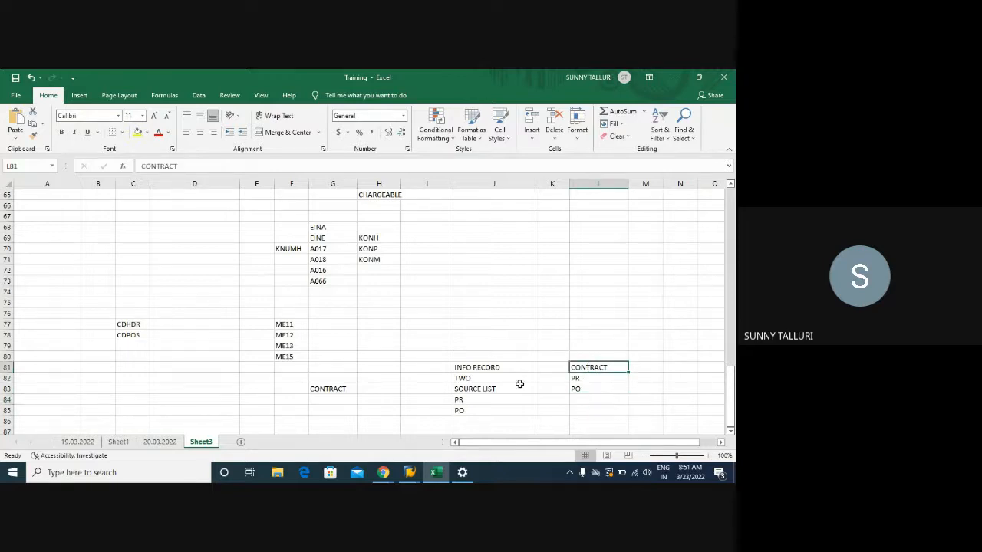
{"action": "left_click_drag", "start_coordinate": [471, 370], "coordinate": [629, 390]}
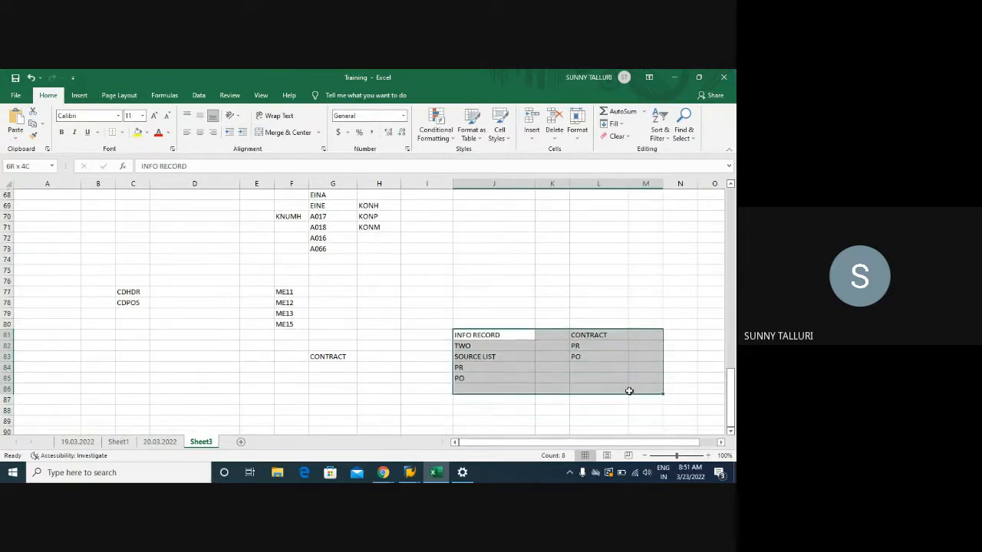
- Switch back to the SAP source list session and check its material and transaction code
{"action": "mouse_move", "coordinate": [406, 472]}
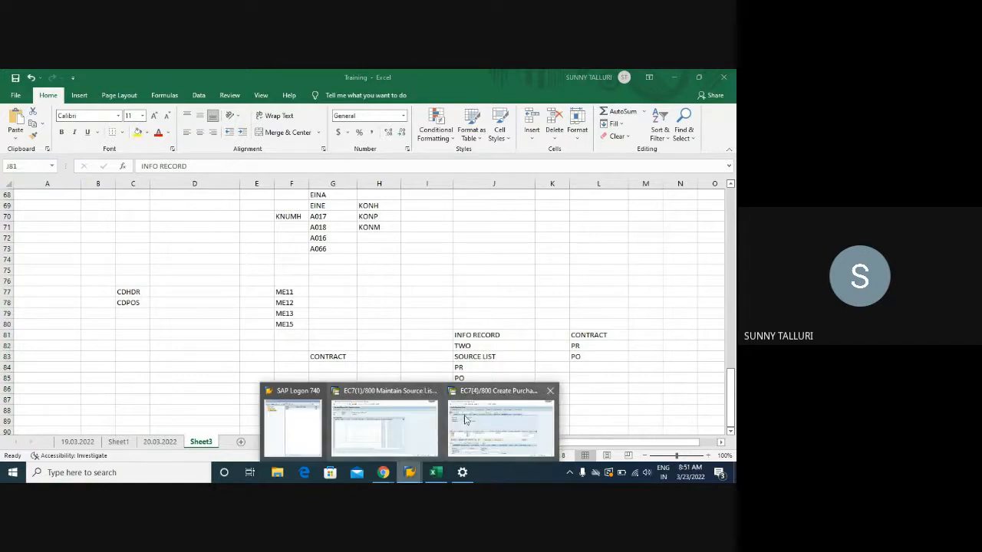
{"action": "left_click", "coordinate": [399, 422]}
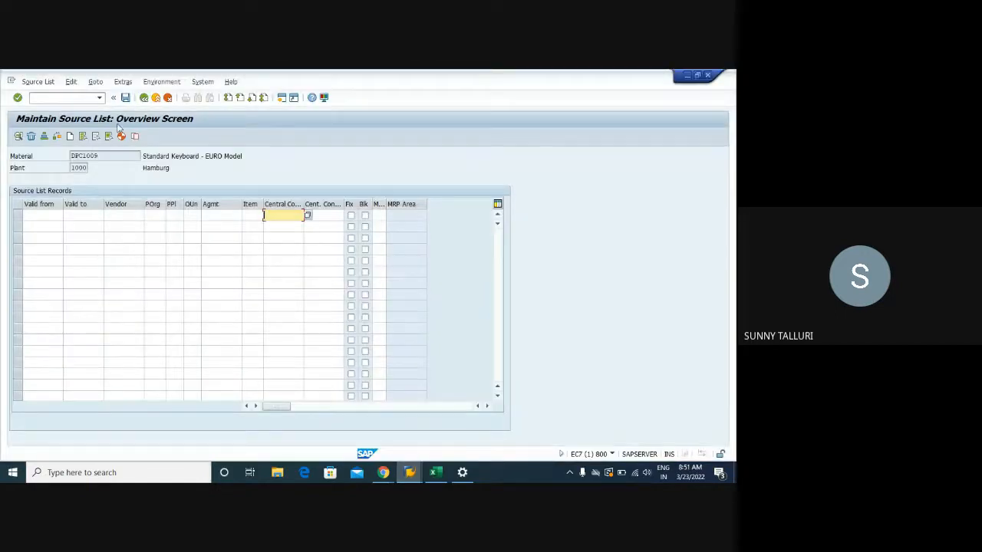
{"action": "left_click_drag", "start_coordinate": [99, 156], "coordinate": [69, 157]}
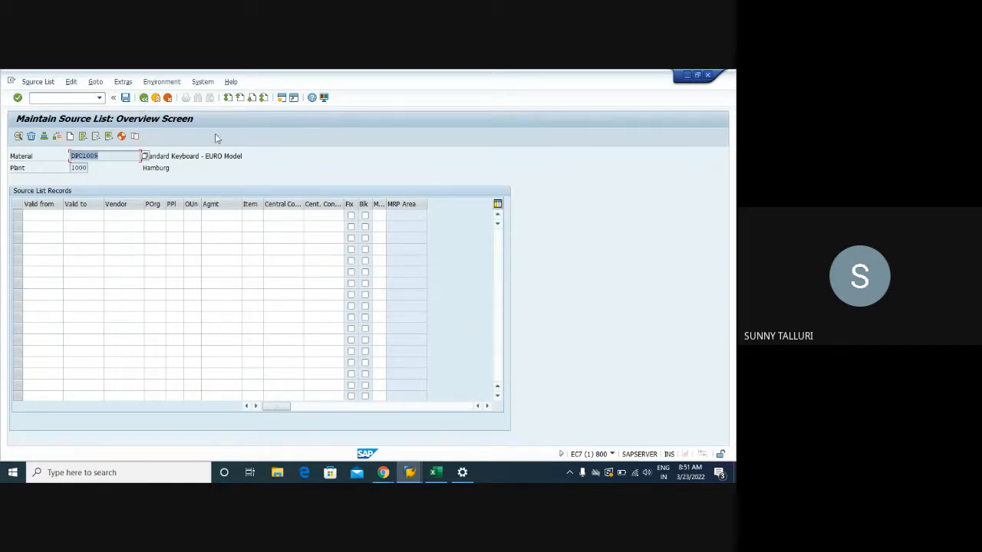
{"action": "left_click", "coordinate": [612, 454]}
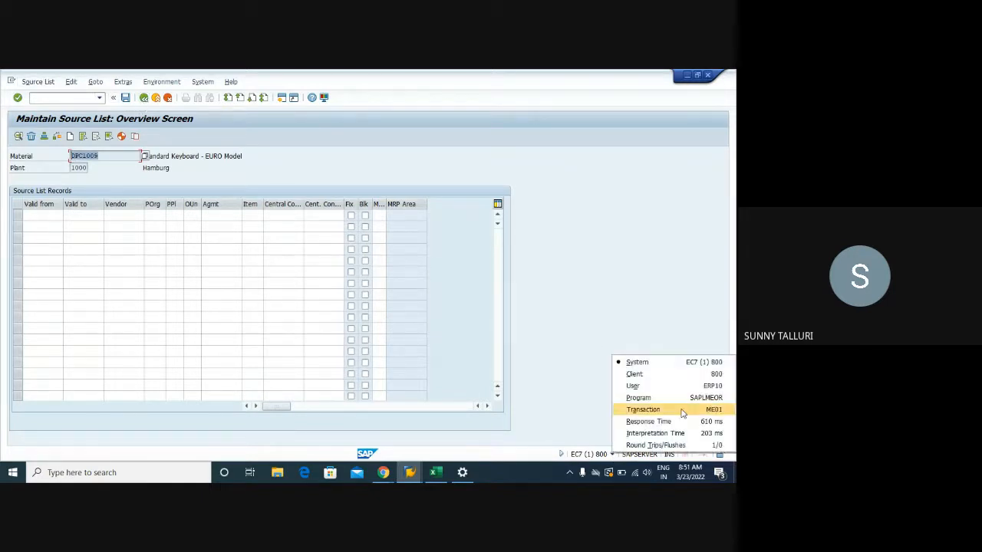
- Check the available source list functions on the overview screen and again on the initial screen
{"action": "left_click", "coordinate": [38, 82]}
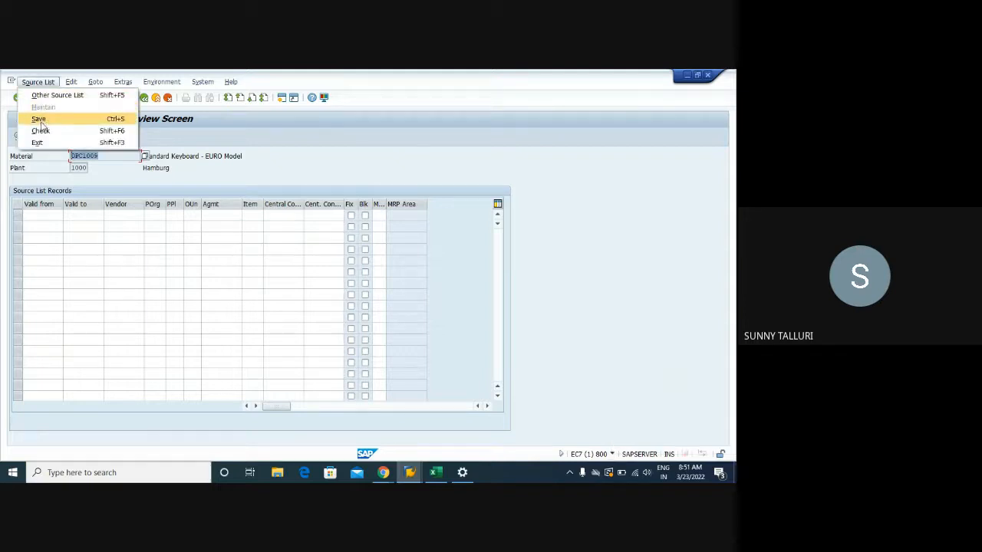
{"action": "left_click", "coordinate": [221, 140]}
{"action": "left_click", "coordinate": [144, 99]}
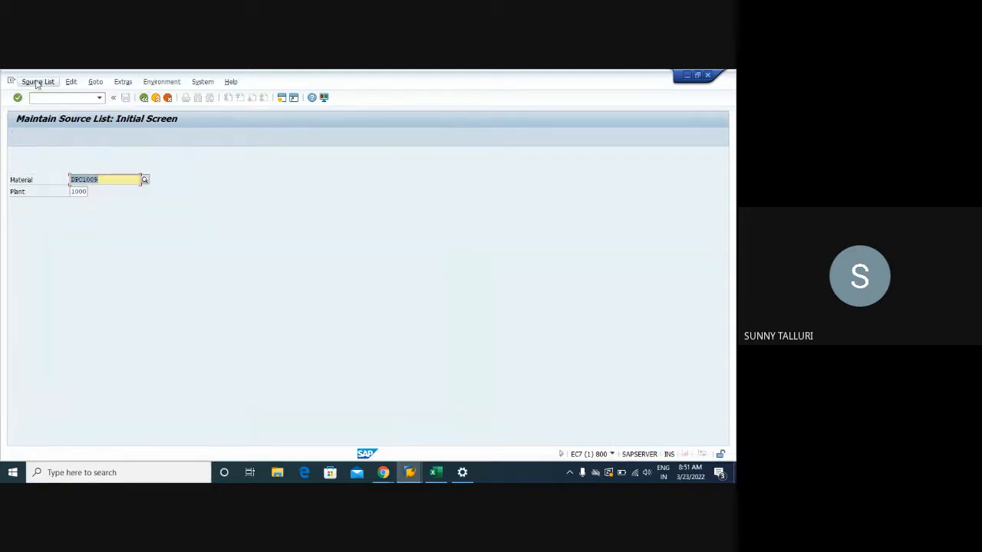
{"action": "left_click", "coordinate": [38, 82]}
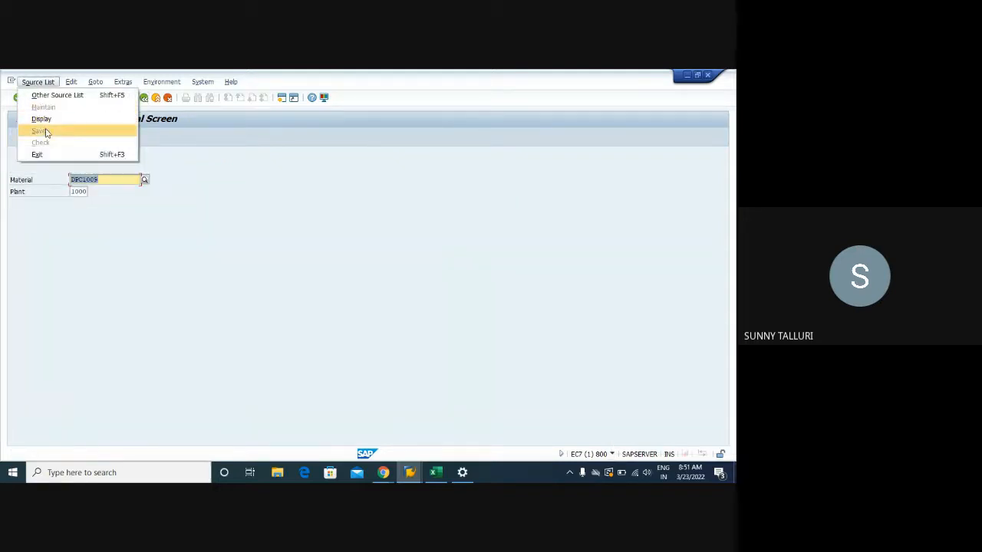
{"action": "left_click", "coordinate": [194, 183]}
- Open the Display Source List transaction in place of source list maintenance
{"action": "left_click", "coordinate": [55, 99]}
{"action": "type", "text": "/NME93"}
{"action": "key", "text": "Return"}
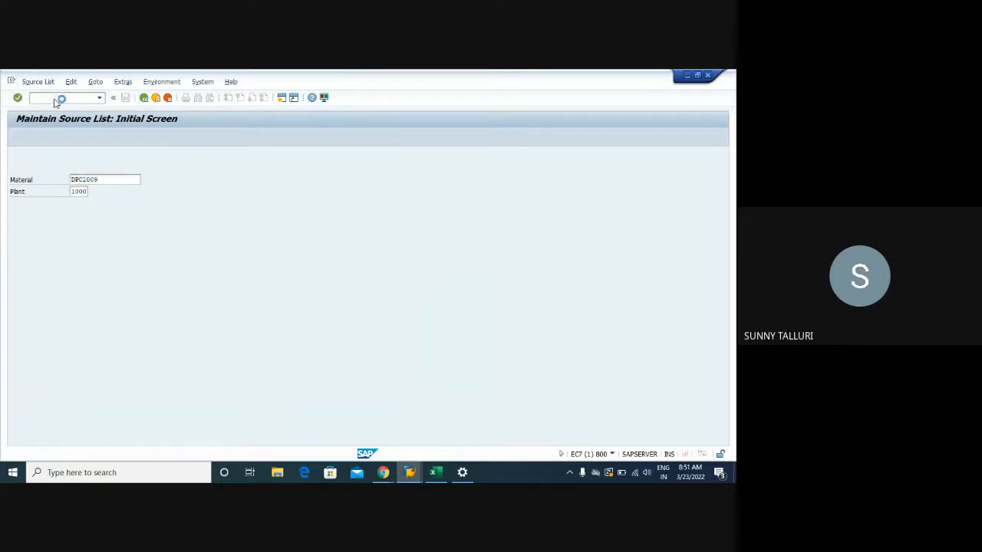
- Open the Changes to Source List transaction
{"action": "left_click", "coordinate": [58, 100]}
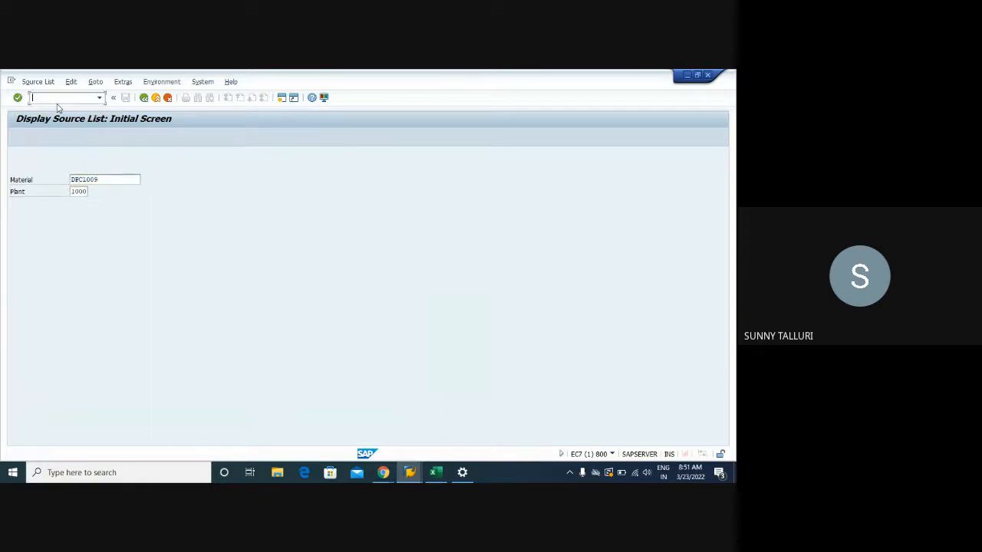
{"action": "type", "text": "/NME"}
{"action": "key", "text": "Return"}
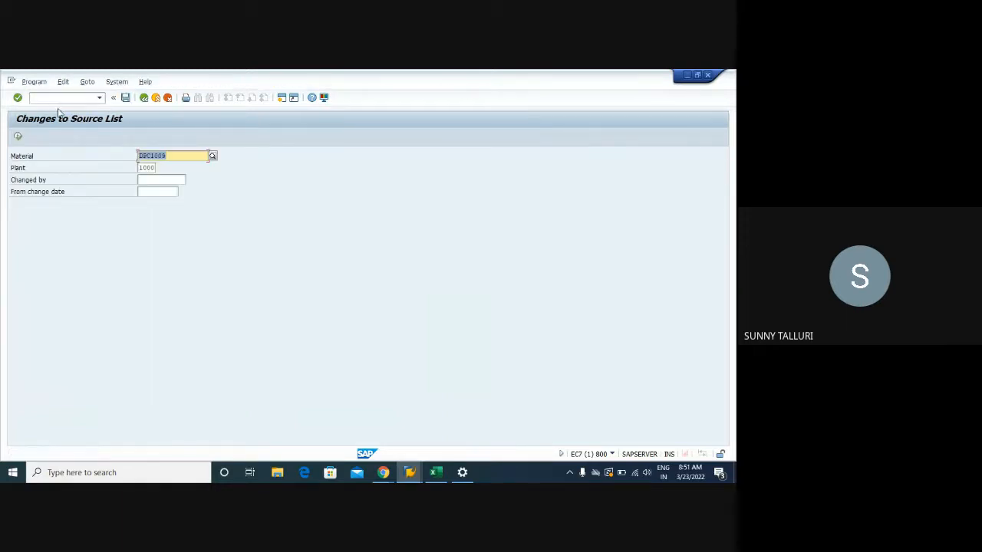
- Leave the source list changes screen and open the Generate Source List transaction
{"action": "left_click", "coordinate": [143, 99]}
{"action": "type", "text": "ME05"}
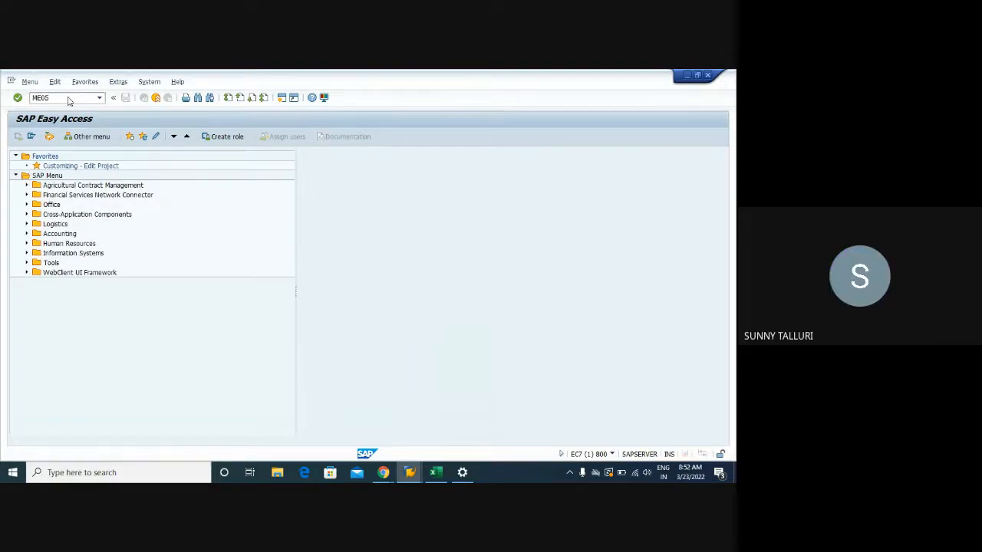
{"action": "key", "text": "Return"}
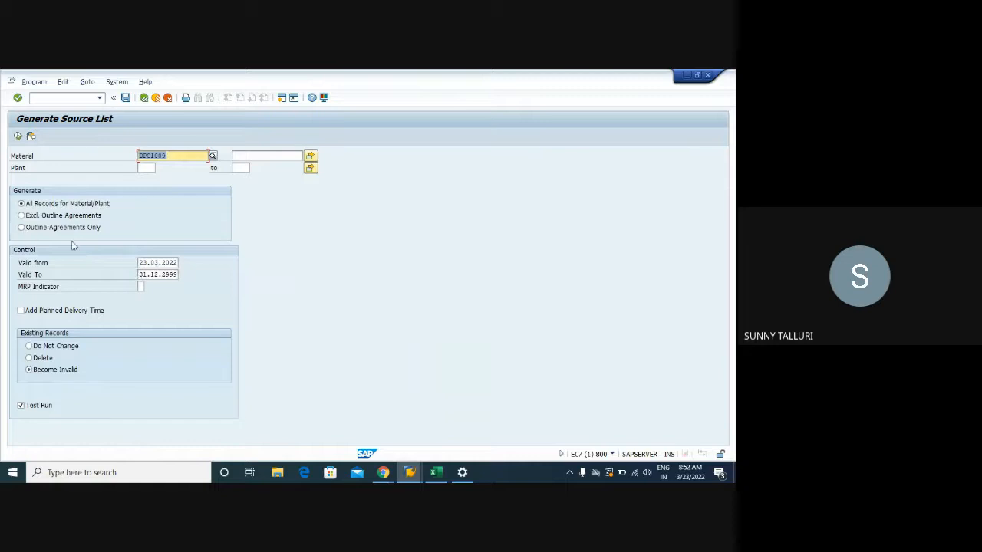
- Return to SAP Easy Access and try to open transaction ME02
{"action": "left_click", "coordinate": [143, 100]}
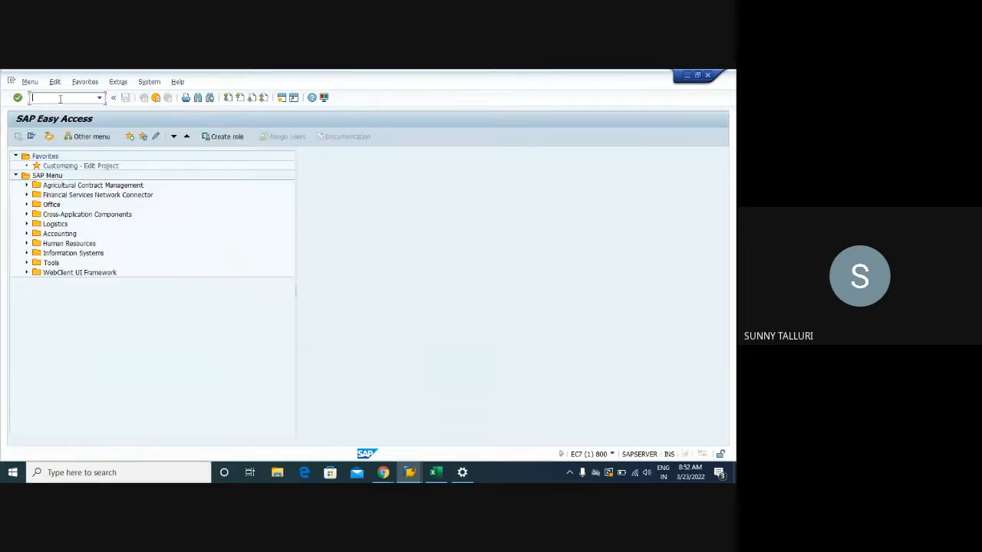
{"action": "left_click", "coordinate": [60, 98]}
{"action": "type", "text": "/nME02"}
{"action": "key", "text": "Return"}
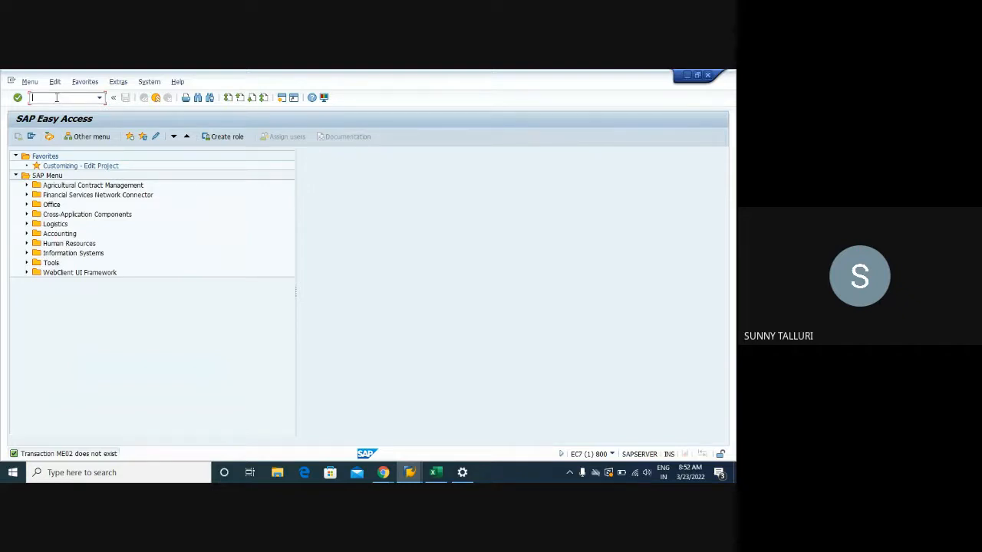
- Open the General Table Display transaction and load the purchasing source list table EORD
{"action": "type", "text": "SE16N"}
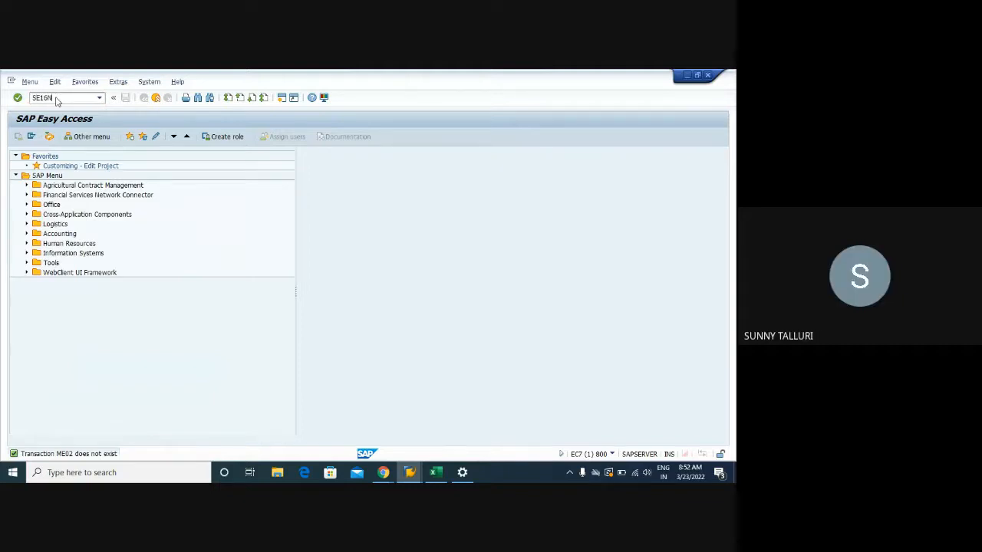
{"action": "key", "text": "Return"}
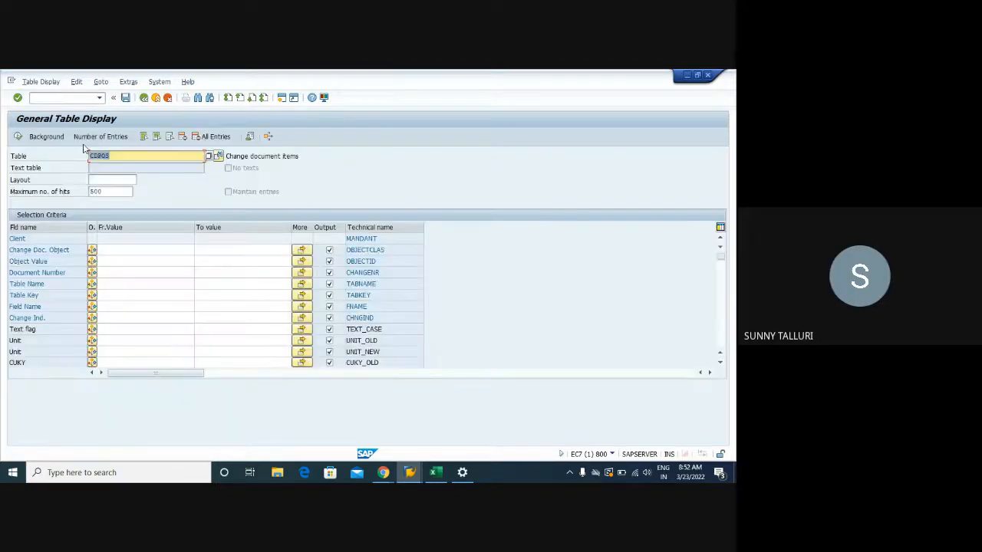
{"action": "key", "text": "BackSpace"}
{"action": "type", "text": "EC"}
{"action": "type", "text": "RD"}
{"action": "key", "text": "Return"}
{"action": "left_click_drag", "start_coordinate": [292, 157], "coordinate": [227, 156]}
{"action": "left_click_drag", "start_coordinate": [115, 156], "coordinate": [90, 155]}
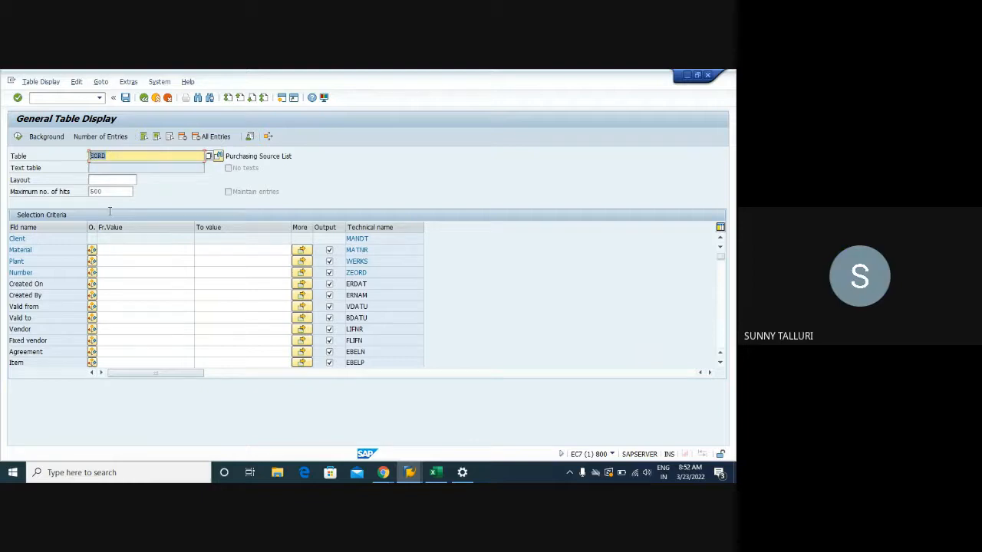
- Restrict table EORD to plant 1000, check the number of entries, and display the matching records
{"action": "left_click", "coordinate": [127, 249]}
{"action": "left_click", "coordinate": [121, 261]}
{"action": "type", "text": "1000"}
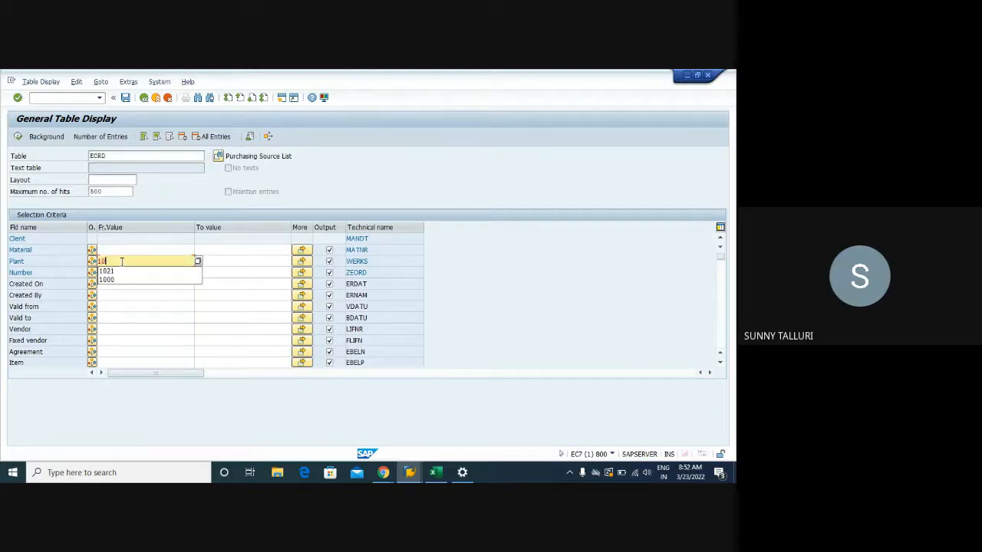
{"action": "left_click", "coordinate": [101, 138]}
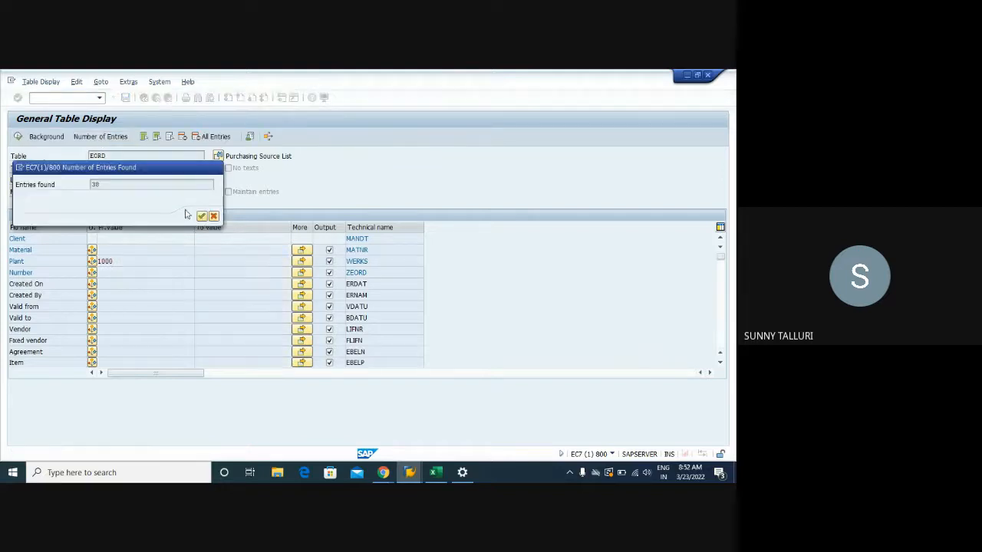
{"action": "left_click", "coordinate": [204, 216]}
{"action": "left_click", "coordinate": [18, 137]}
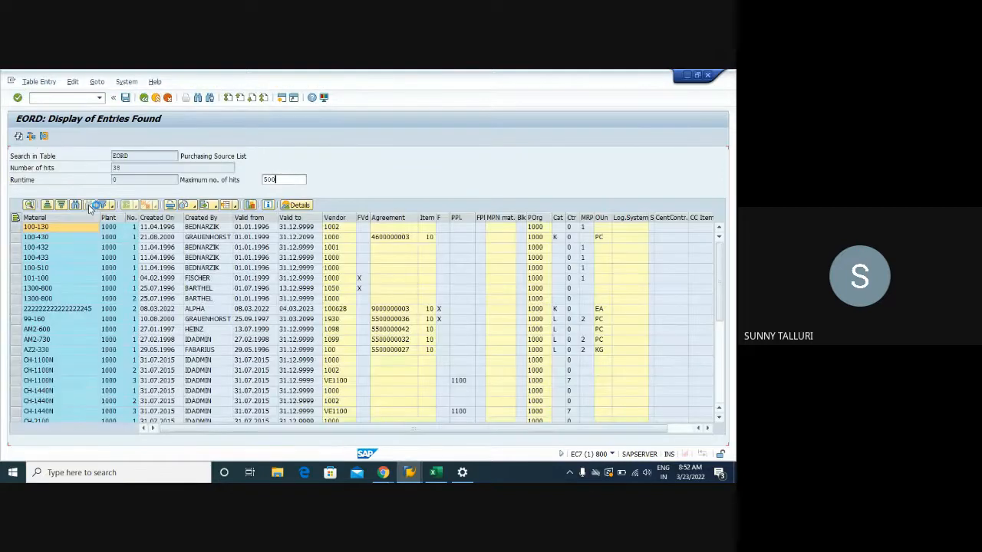
- Sort the EORD entries by material in ascending order and select material 100-130
{"action": "left_click", "coordinate": [56, 218]}
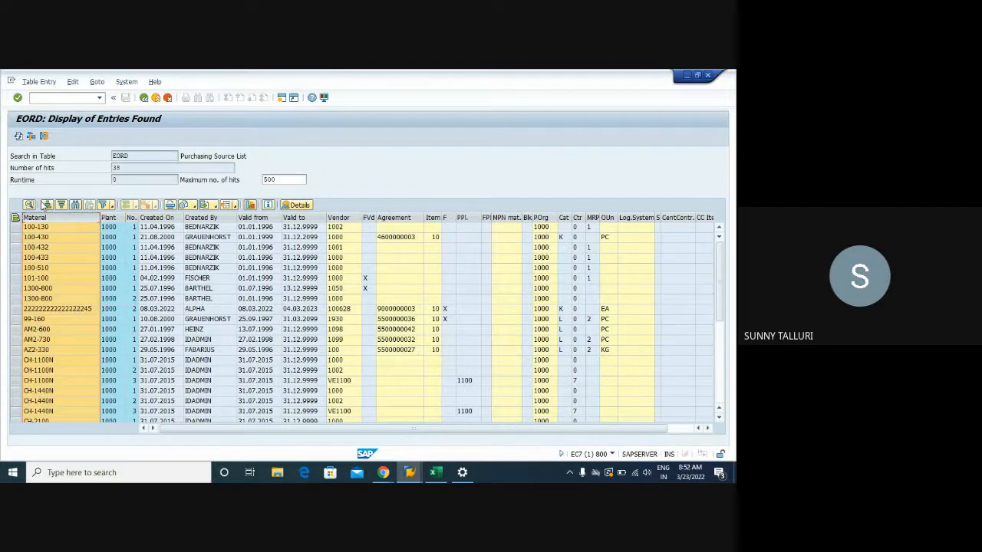
{"action": "left_click", "coordinate": [48, 205]}
{"action": "left_click", "coordinate": [53, 230]}
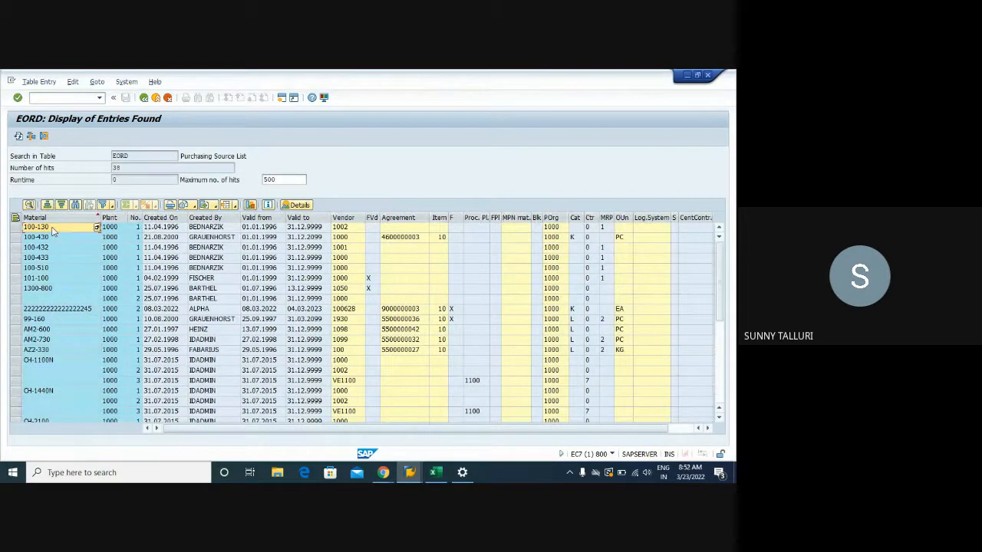
{"action": "key", "text": "super+space"}
- In the purchase order session, open transaction ME03 and display the source list record of material 100-130 in plant 1000
{"action": "left_click", "coordinate": [435, 472]}
{"action": "mouse_move", "coordinate": [409, 473]}
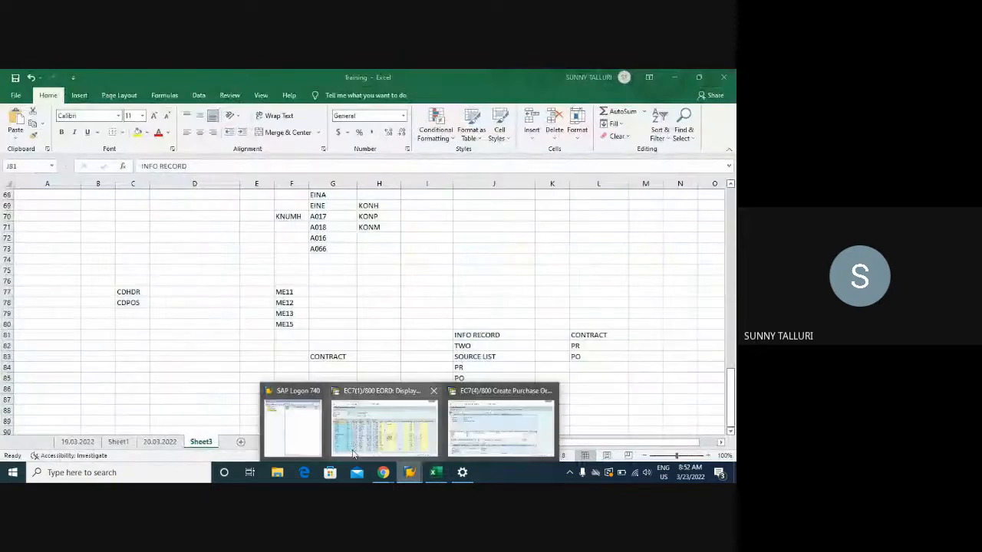
{"action": "left_click", "coordinate": [476, 427]}
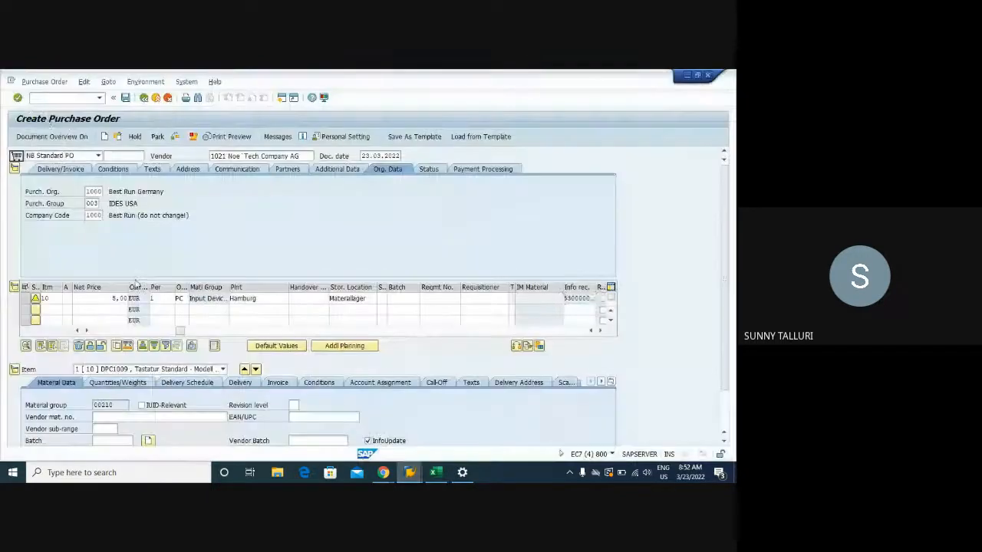
{"action": "left_click", "coordinate": [44, 101]}
{"action": "type", "text": "/NME"}
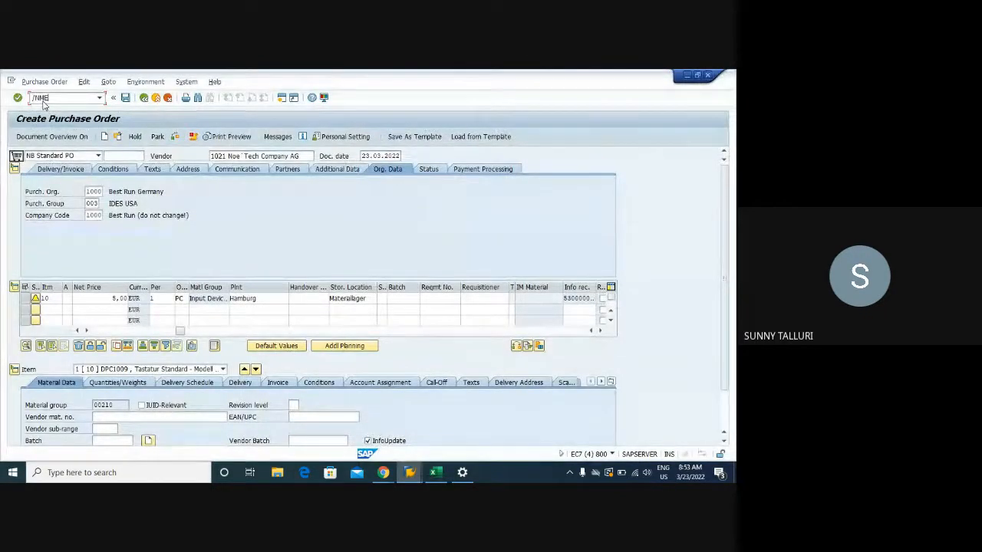
{"action": "type", "text": "03"}
{"action": "key", "text": "Return"}
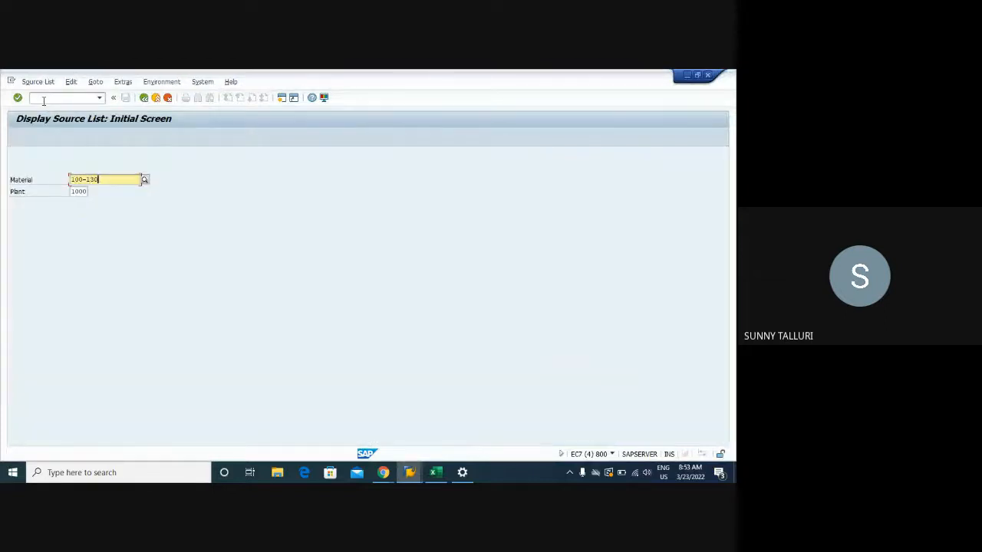
{"action": "key", "text": "Return"}
{"action": "left_click", "coordinate": [17, 215]}
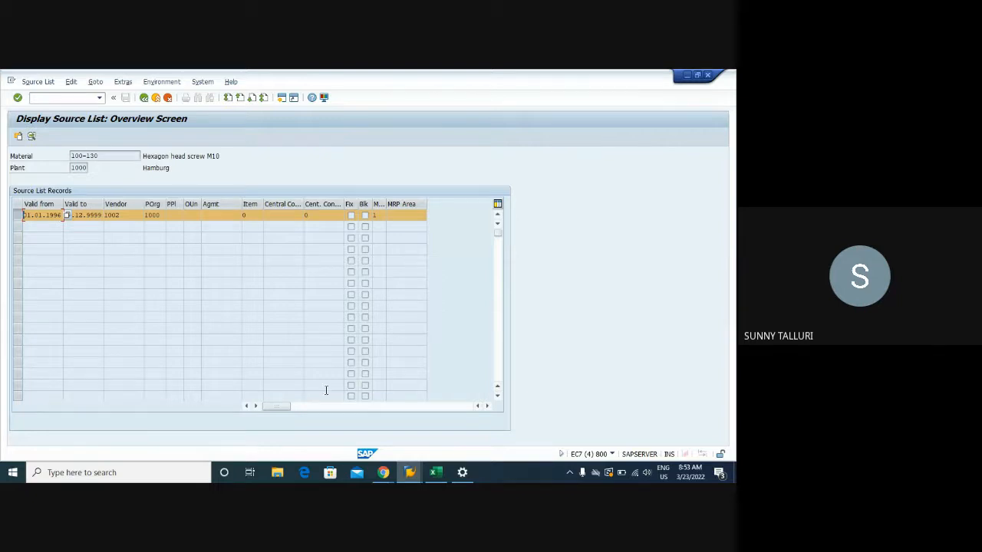
- Switch to the Training workbook in Excel and enter PR in cell D84 of Sheet3
{"action": "left_click", "coordinate": [434, 472]}
{"action": "left_click", "coordinate": [70, 367]}
{"action": "left_click", "coordinate": [138, 366]}
{"action": "left_click", "coordinate": [179, 365]}
{"action": "type", "text": "pr"}
{"action": "key", "text": "Return"}
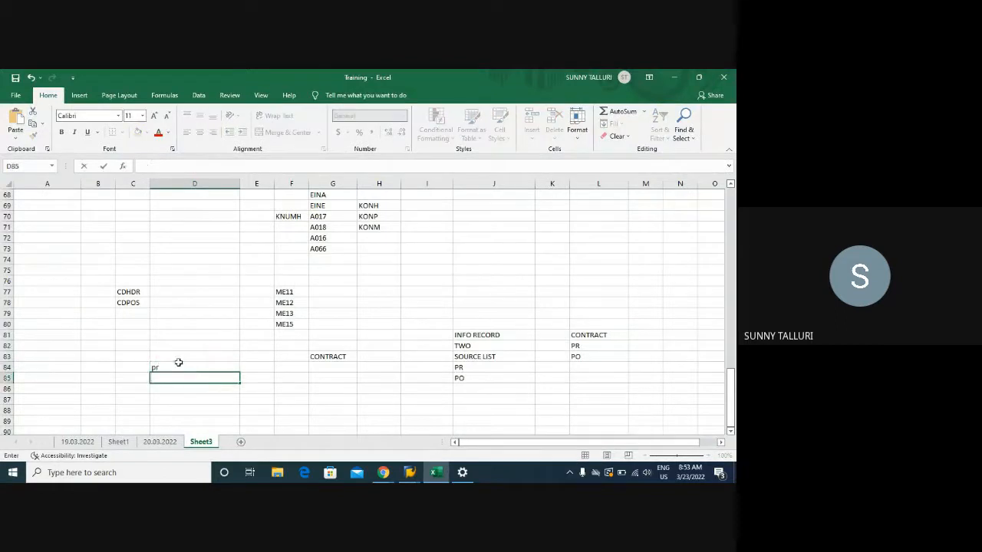
{"action": "key", "text": "Left"}
{"action": "key", "text": "Left"}
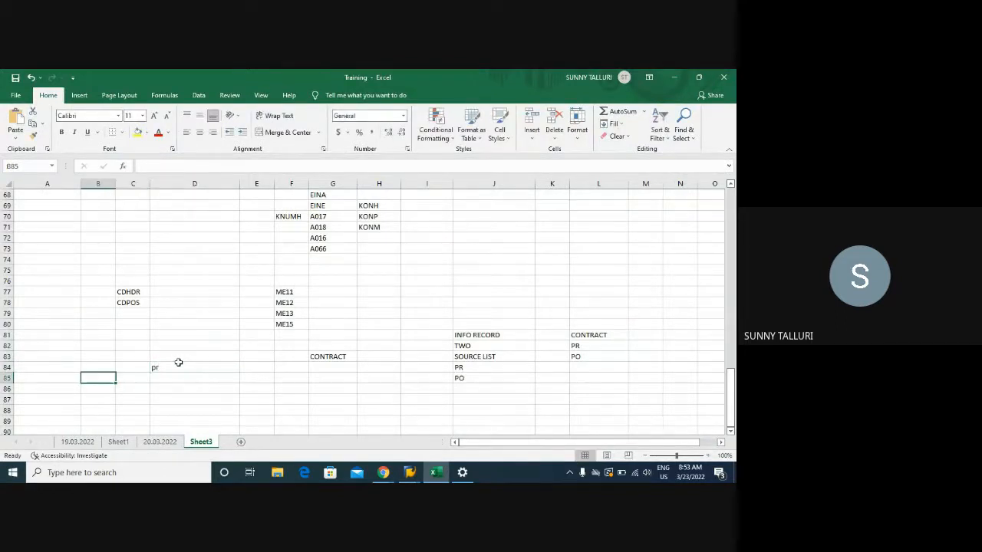
{"action": "left_click", "coordinate": [179, 366]}
{"action": "key", "text": "BackSpace"}
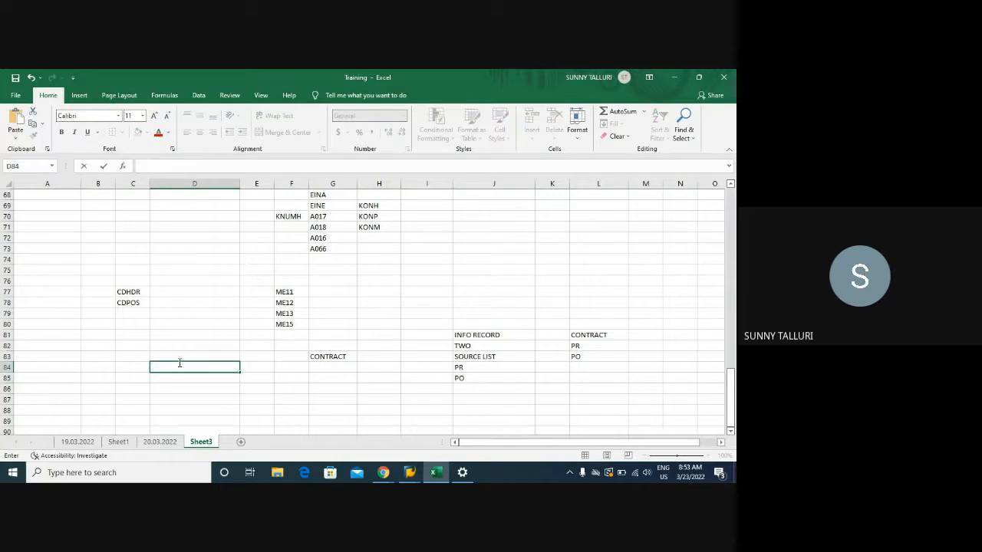
{"action": "type", "text": "pr"}
{"action": "key", "text": "BackSpace"}
{"action": "type", "text": "PR"}
{"action": "key", "text": "Return"}
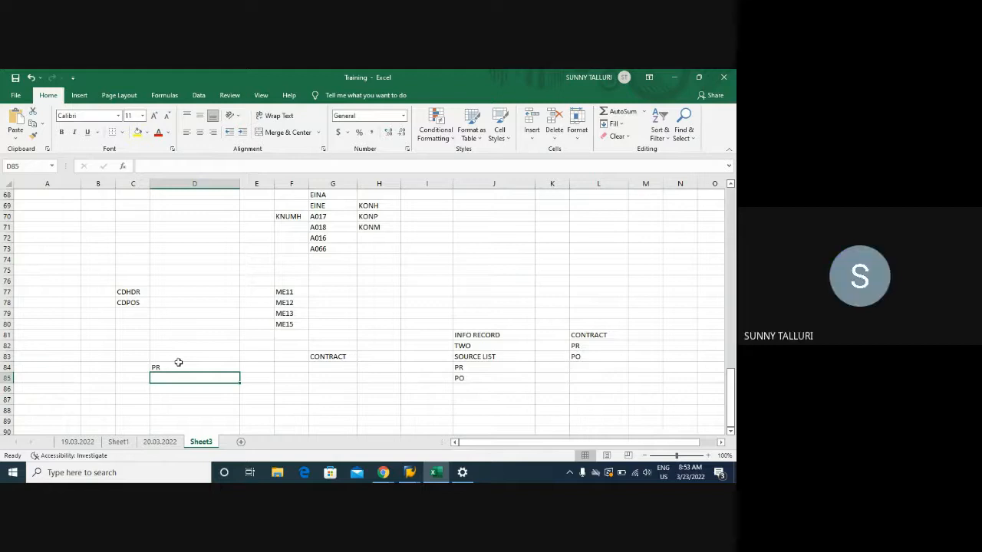
{"action": "scroll", "coordinate": [367, 306], "scroll_direction": "up", "scroll_amount": 16}
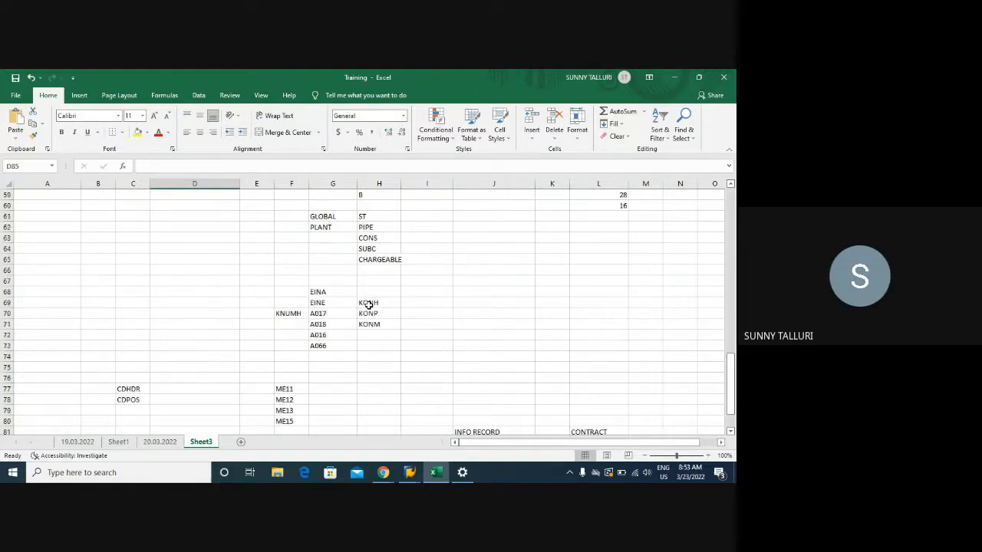
{"action": "scroll", "coordinate": [367, 306], "scroll_direction": "up", "scroll_amount": 1}
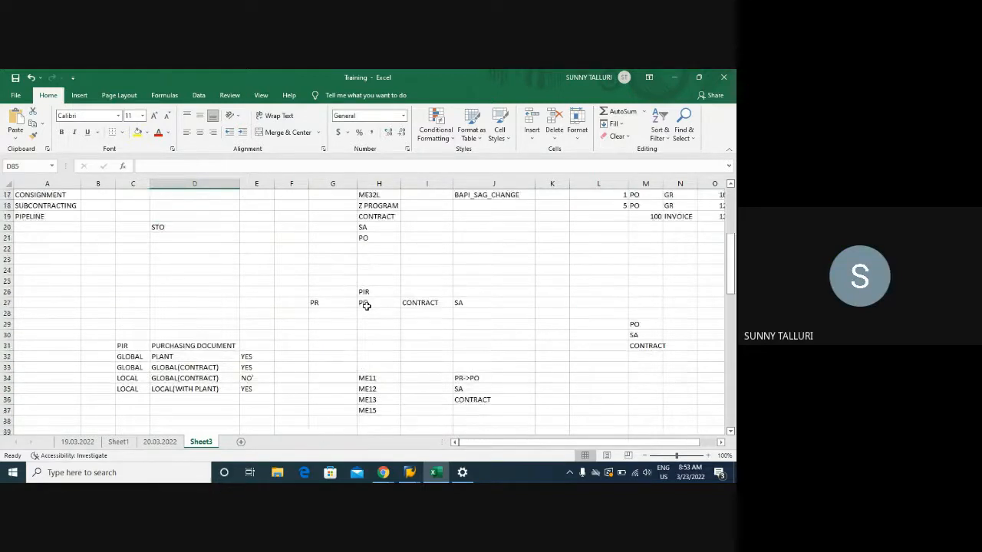
{"action": "scroll", "coordinate": [367, 307], "scroll_direction": "up", "scroll_amount": 4}
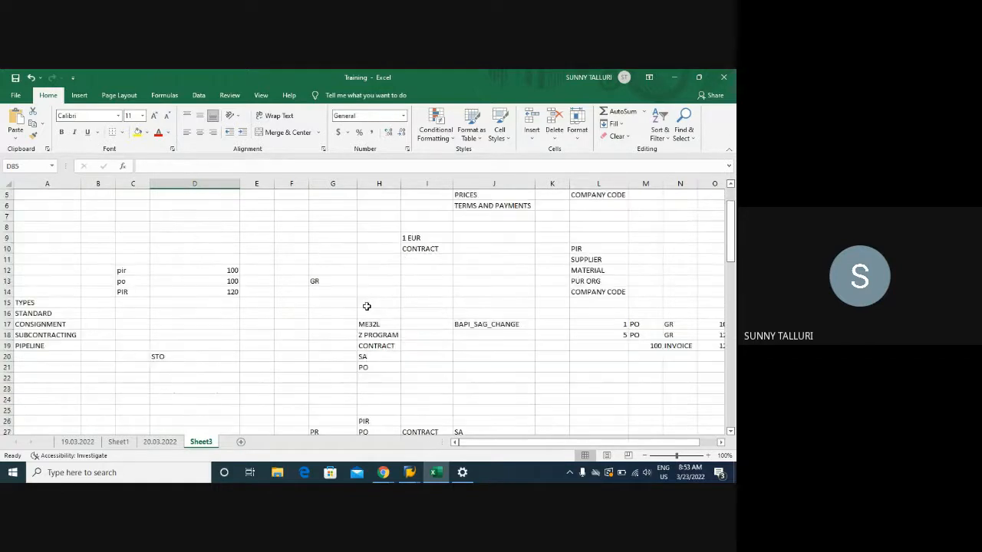
{"action": "scroll", "coordinate": [366, 307], "scroll_direction": "down", "scroll_amount": 8}
{"action": "scroll", "coordinate": [365, 306], "scroll_direction": "down", "scroll_amount": 11}
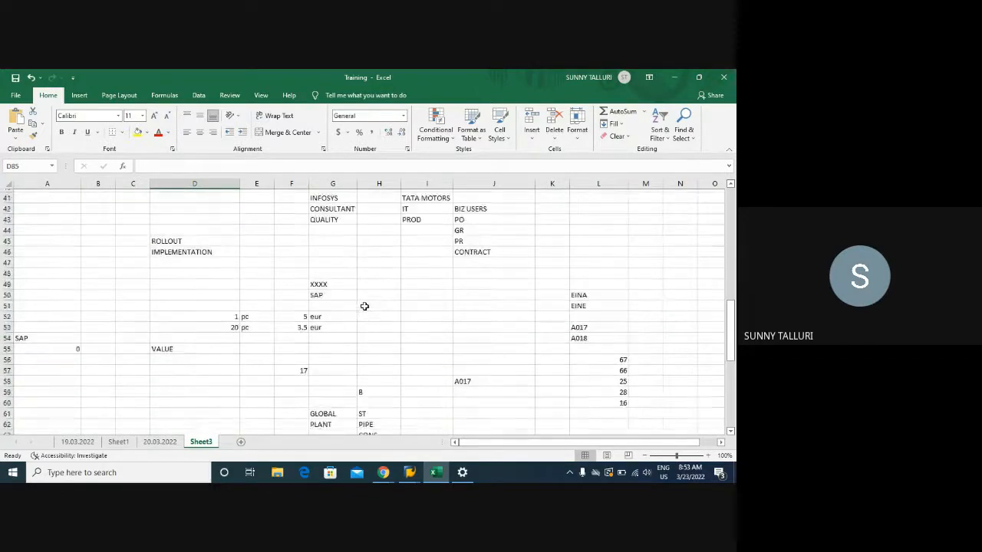
{"action": "scroll", "coordinate": [365, 304], "scroll_direction": "down", "scroll_amount": 3}
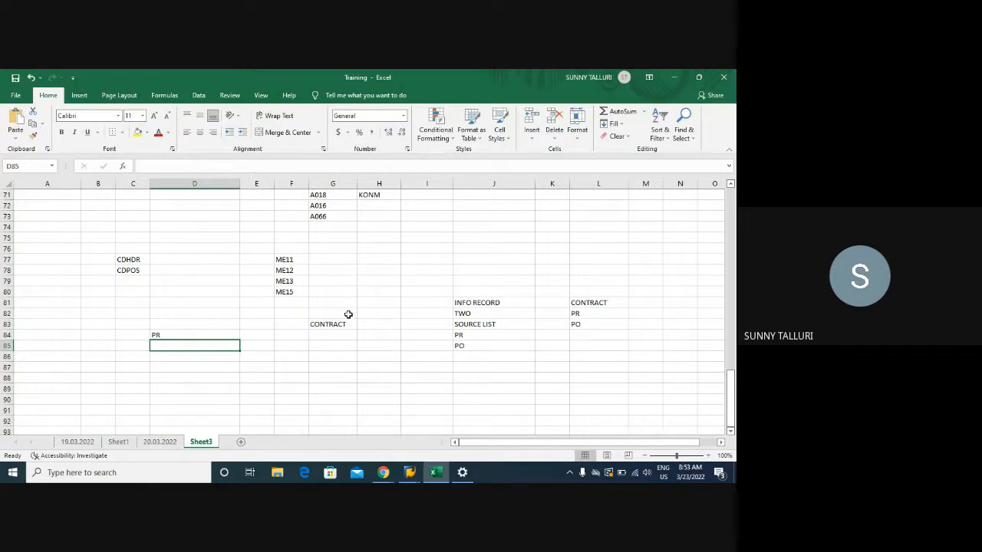
- Add a new worksheet to the workbook and enter MASTER in cell F4
{"action": "left_click", "coordinate": [240, 442]}
{"action": "left_click", "coordinate": [204, 227]}
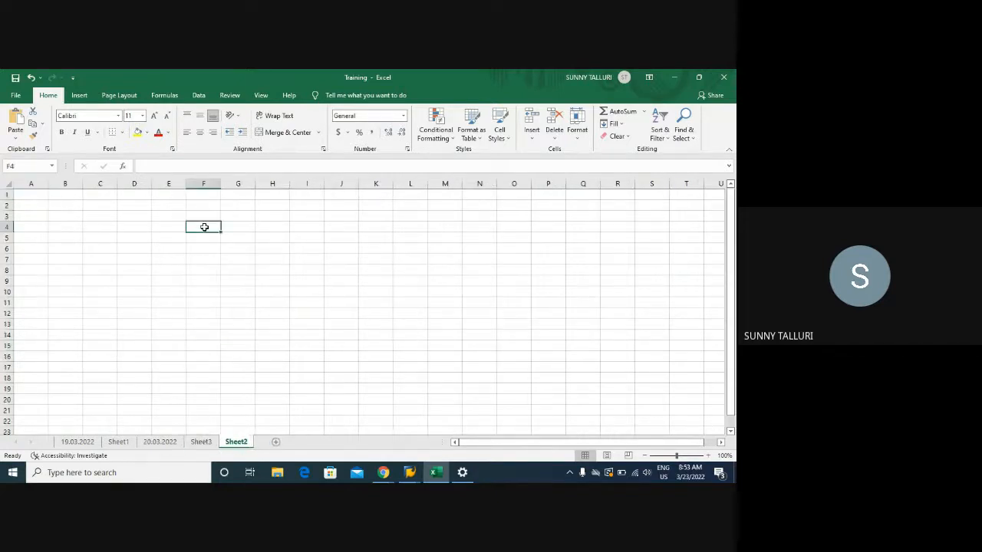
{"action": "type", "text": "MASTER"}
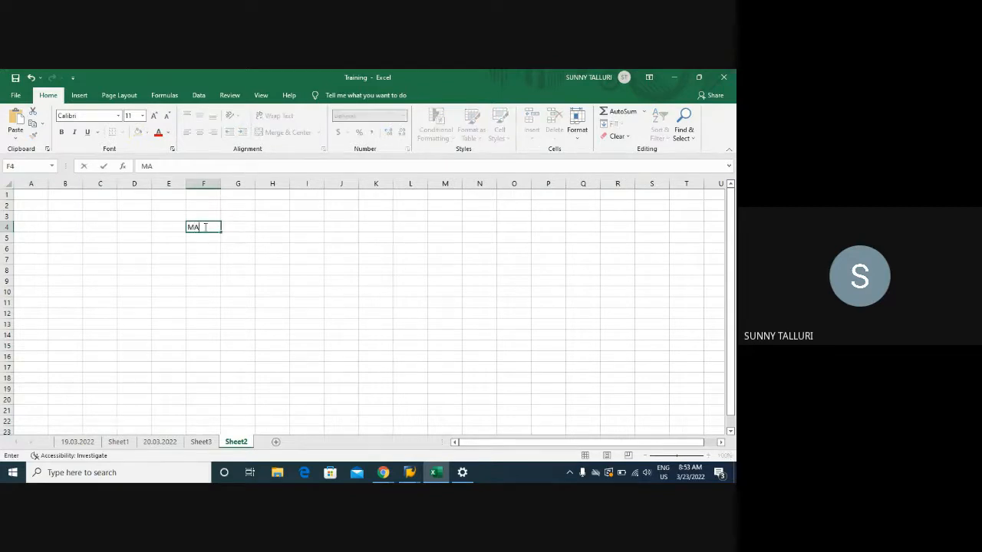
{"action": "key", "text": "Return"}
{"action": "type", "text": "DA"}
{"action": "key", "text": "BackSpace"}
{"action": "key", "text": "BackSpace"}
{"action": "left_click", "coordinate": [249, 228]}
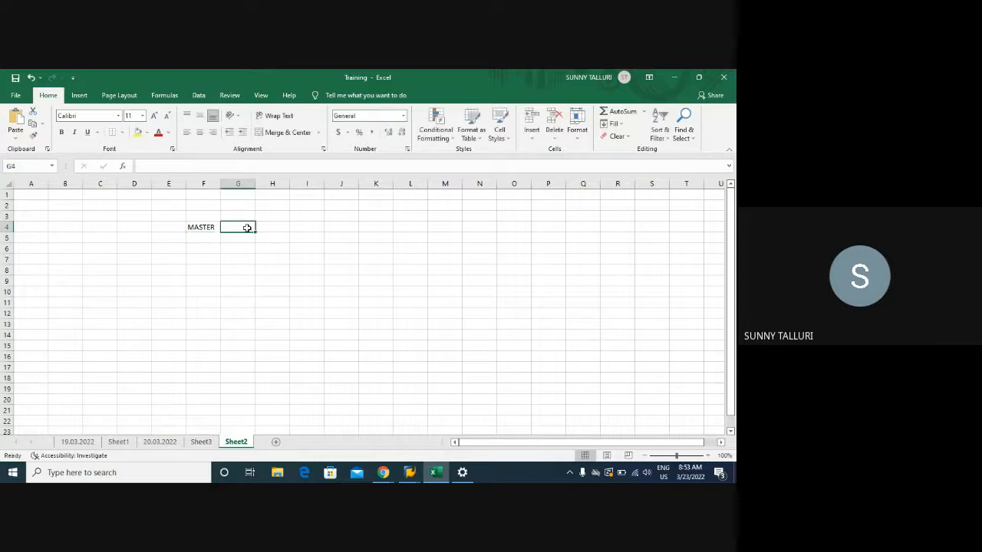
{"action": "left_click", "coordinate": [272, 228]}
- Enter the change document tables CDHDR in F6 and CDPOS in F7, and highlight both cells
{"action": "left_click", "coordinate": [206, 247]}
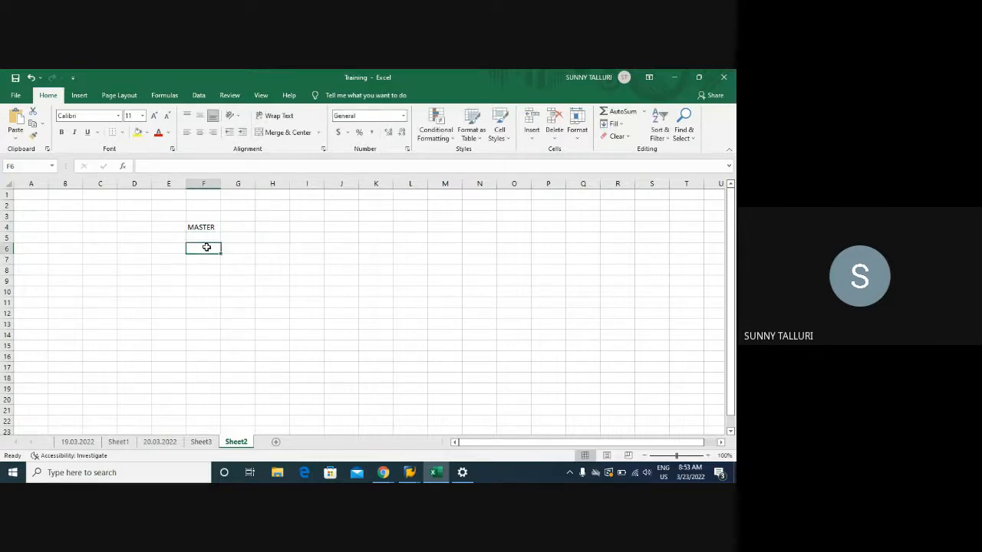
{"action": "type", "text": "C"}
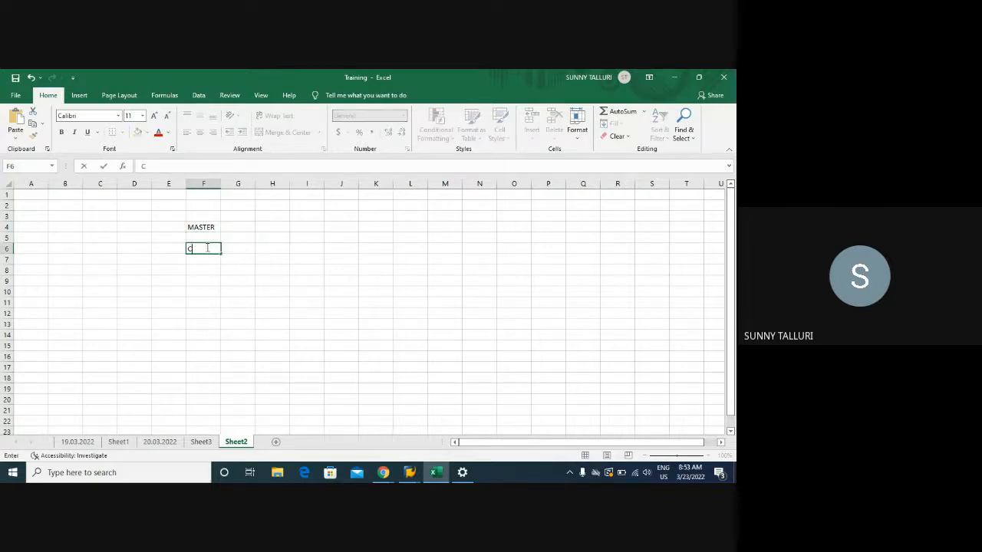
{"action": "type", "text": "DH"}
{"action": "type", "text": "D"}
{"action": "type", "text": "CDP"}
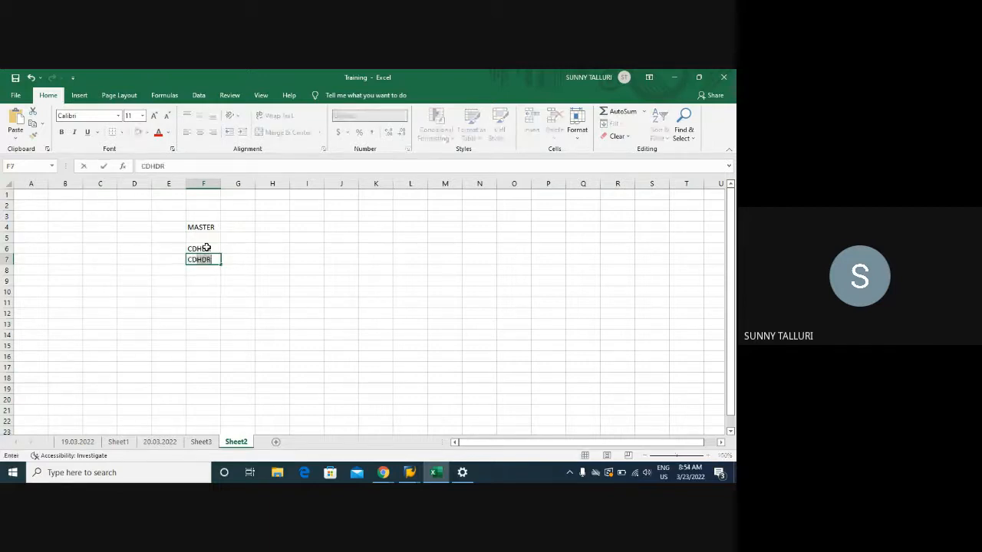
{"action": "type", "text": "OS"}
{"action": "key", "text": "Return"}
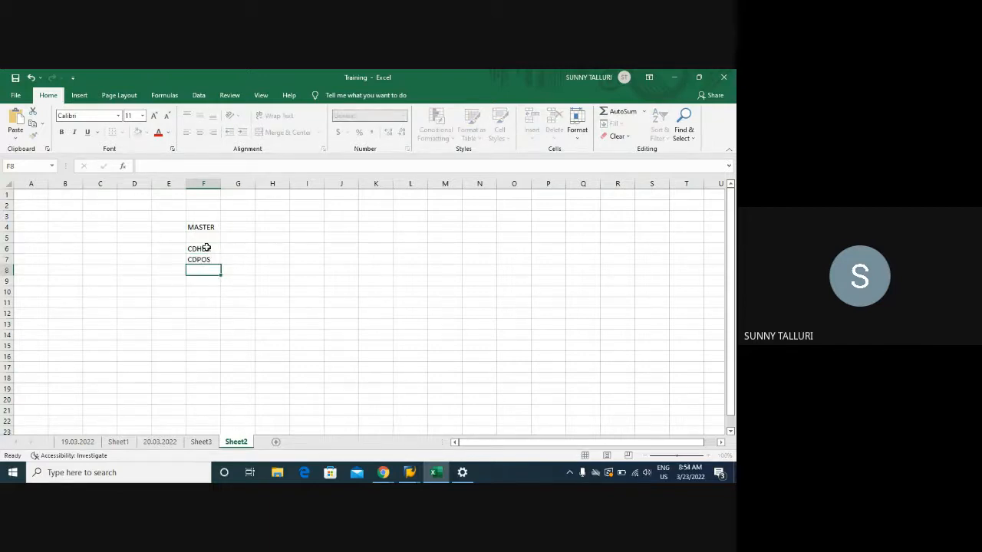
{"action": "left_click_drag", "start_coordinate": [206, 248], "coordinate": [205, 259]}
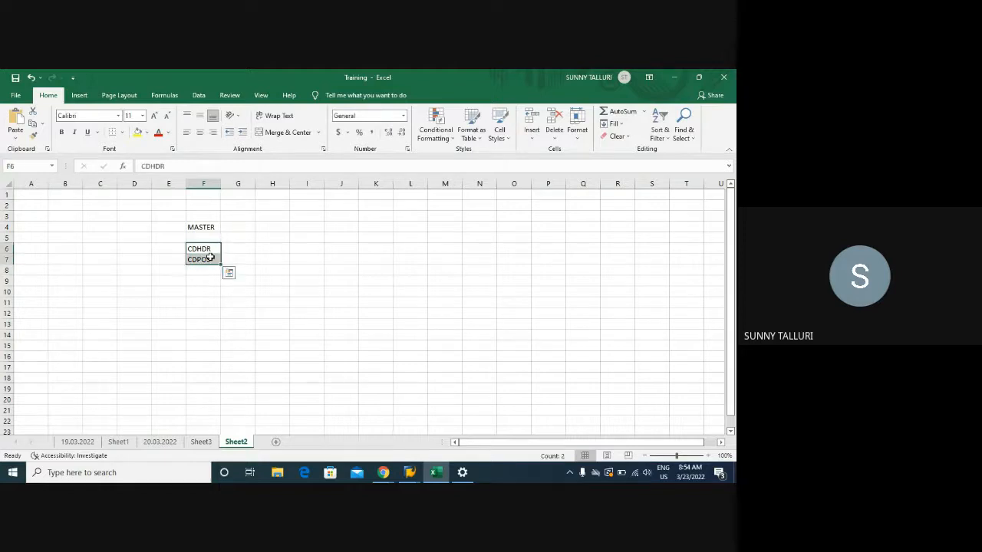
{"action": "left_click", "coordinate": [201, 268]}
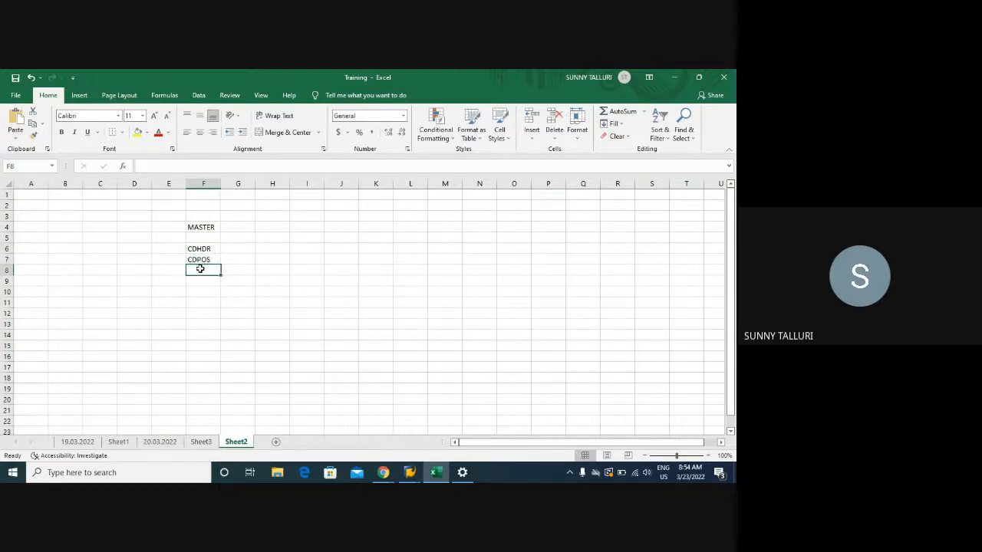
{"action": "left_click", "coordinate": [198, 251]}
{"action": "left_click_drag", "start_coordinate": [198, 250], "coordinate": [201, 261]}
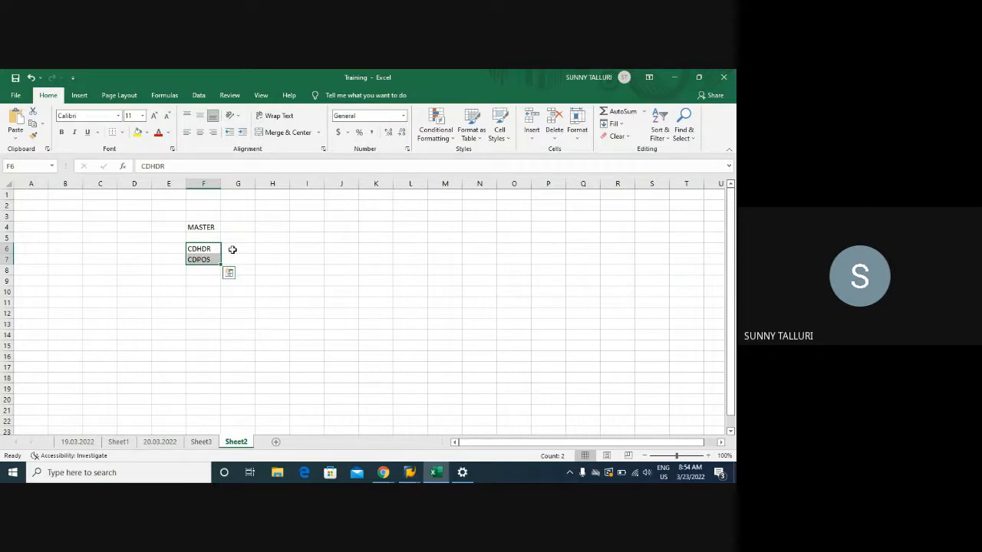
{"action": "left_click", "coordinate": [230, 250]}
- Switch to the SAP source list session, open transaction ME07, and activate the Delete All Records Valid Until field
{"action": "left_click", "coordinate": [411, 474]}
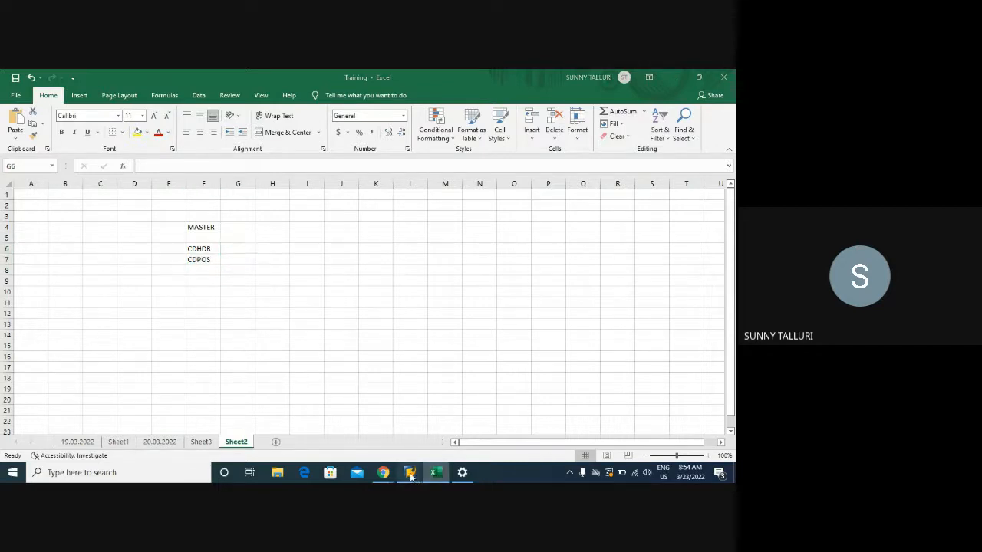
{"action": "left_click", "coordinate": [503, 417]}
{"action": "left_click", "coordinate": [61, 99]}
{"action": "type", "text": "/NME07"}
{"action": "key", "text": "Return"}
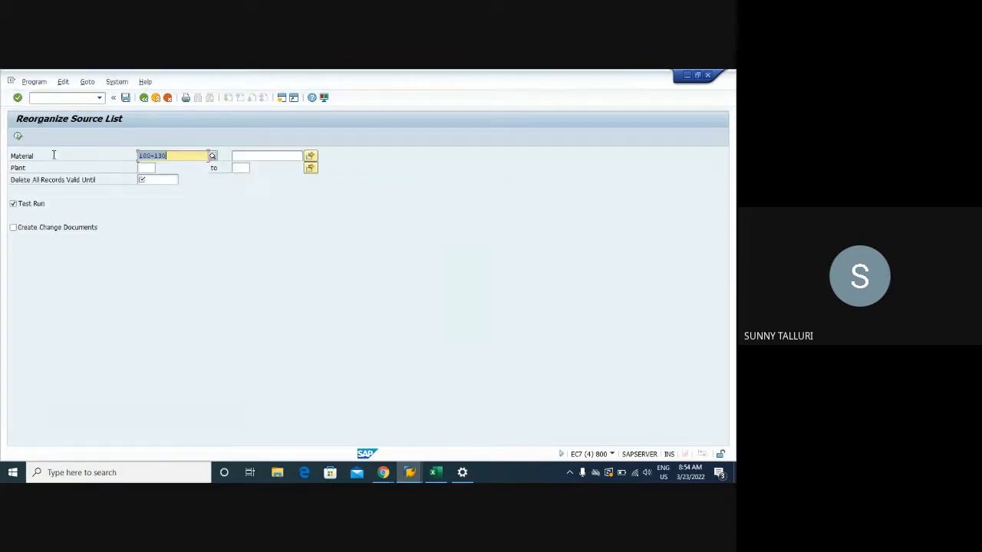
{"action": "left_click", "coordinate": [152, 181]}
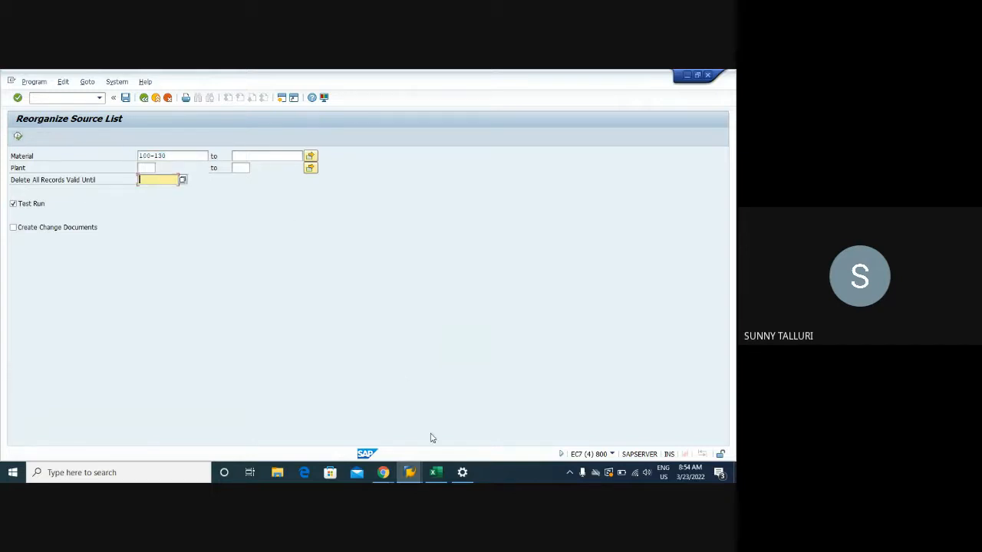
- Switch to the Training workbook in Excel and enter the transaction codes ME07 in J6 and ME05 in J7 of Sheet2
{"action": "left_click", "coordinate": [435, 472]}
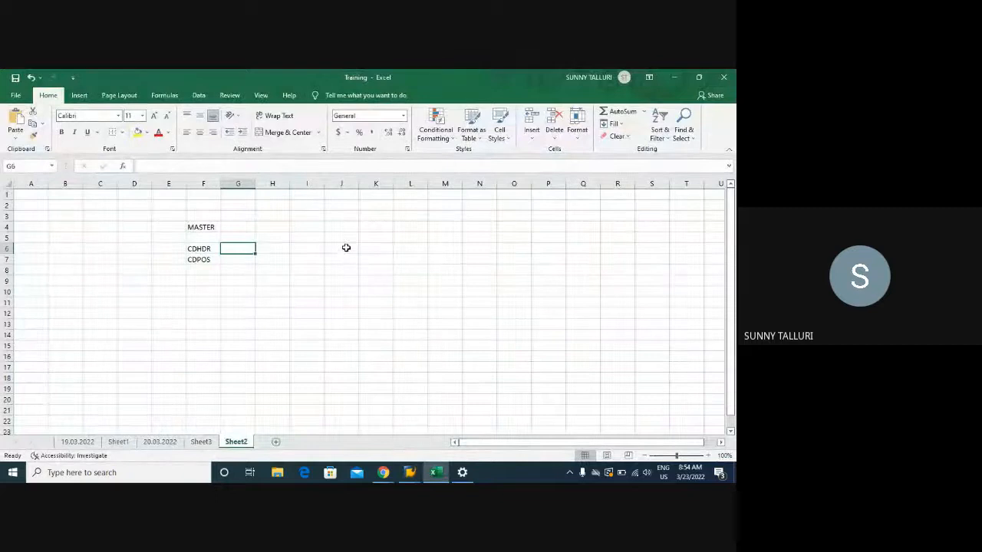
{"action": "left_click", "coordinate": [346, 248]}
{"action": "type", "text": "ME07"}
{"action": "key", "text": "Return"}
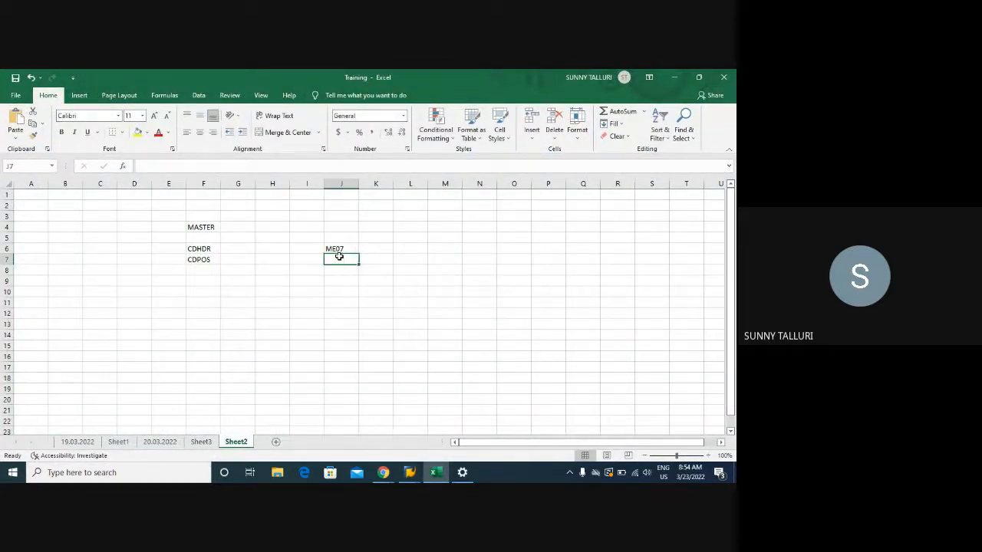
{"action": "type", "text": "ME07"}
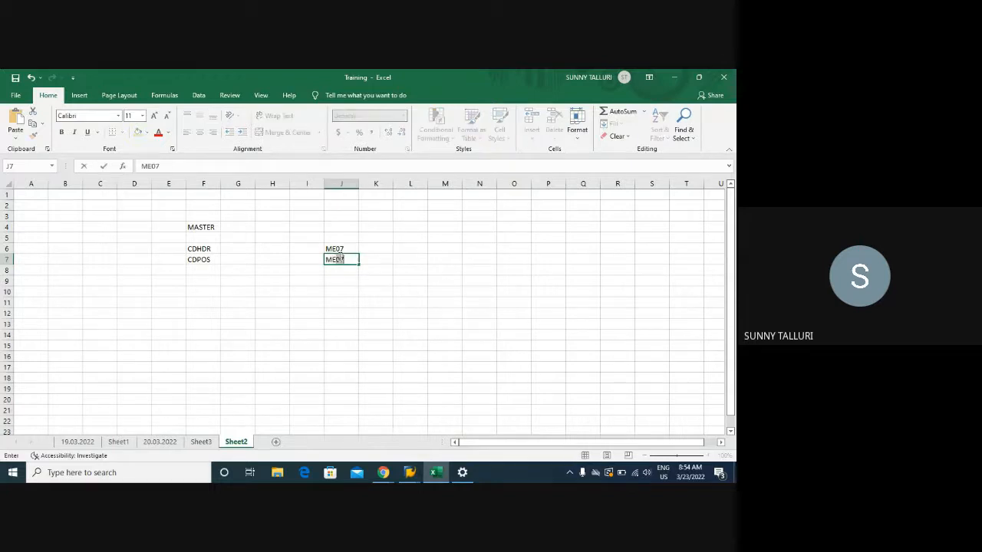
{"action": "key", "text": "BackSpace"}
{"action": "type", "text": "5"}
{"action": "key", "text": "Return"}
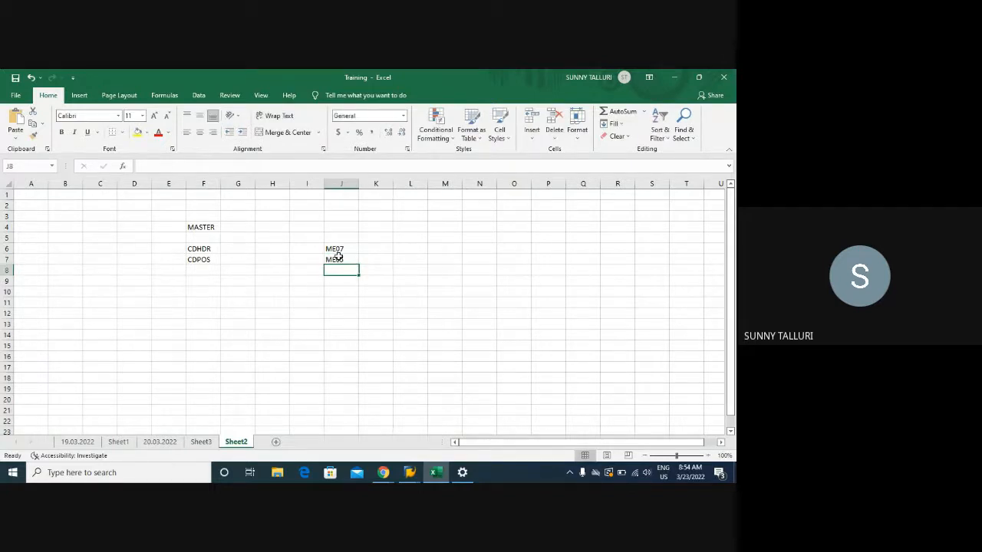
{"action": "left_click", "coordinate": [475, 247]}
{"action": "type", "text": "CONSIG"}
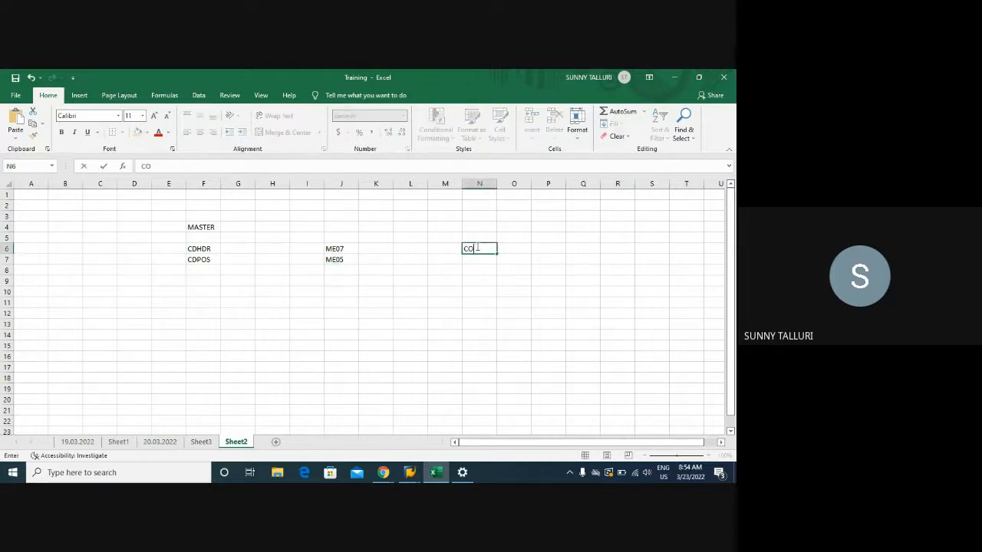
{"action": "key", "text": "BackSpace"}
{"action": "key", "text": "BackSpace"}
{"action": "key", "text": "BackSpace"}
{"action": "key", "text": "BackSpace"}
{"action": "key", "text": "BackSpace"}
{"action": "key", "text": "BackSpace"}
- Highlight the master data notes in F3:M8, and start a document list with PR in O7 and PO in O8
{"action": "left_click", "coordinate": [188, 217]}
{"action": "left_click_drag", "start_coordinate": [203, 216], "coordinate": [447, 269]}
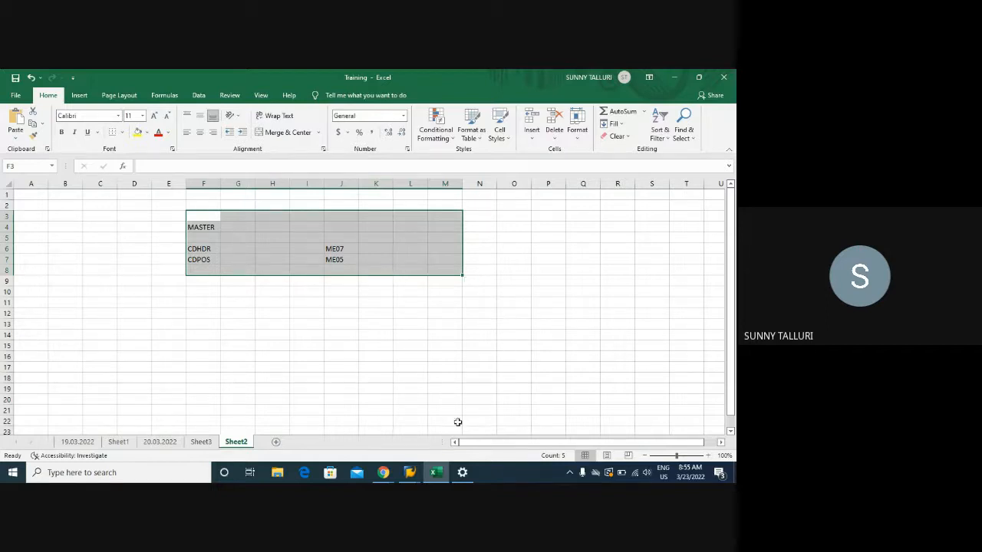
{"action": "left_click", "coordinate": [529, 261]}
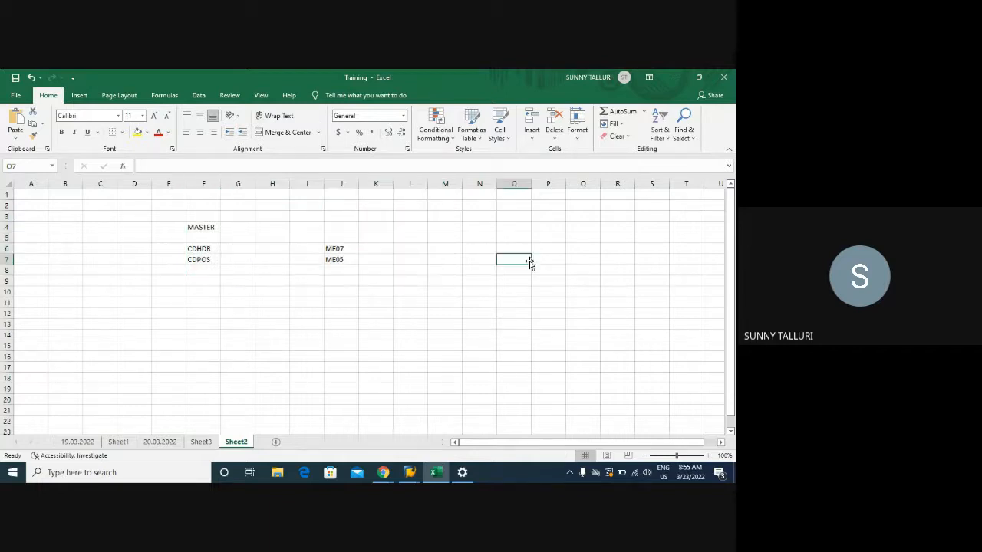
{"action": "type", "text": "PR"}
{"action": "key", "text": "Return"}
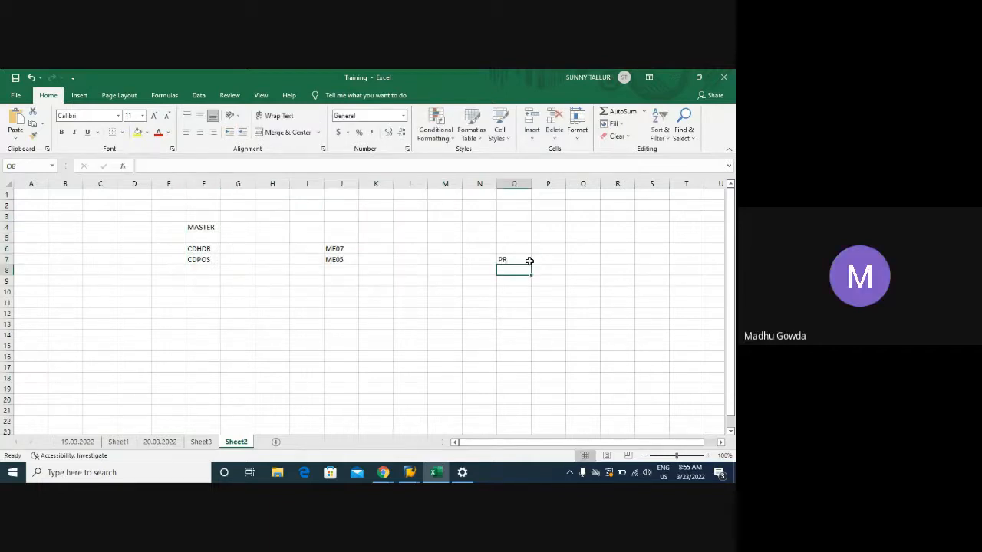
{"action": "type", "text": "ME"}
{"action": "key", "text": "BackSpace"}
{"action": "key", "text": "BackSpace"}
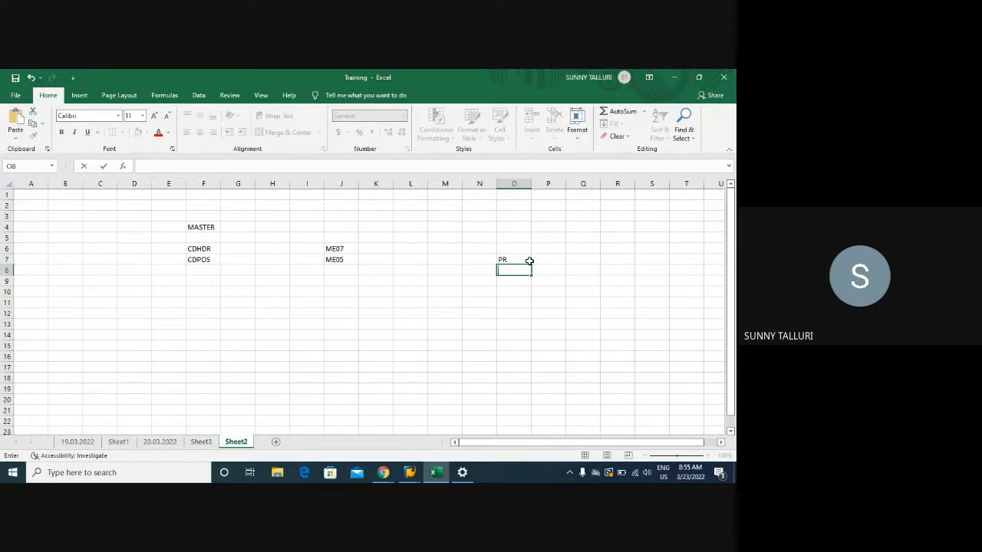
{"action": "type", "text": "PO"}
{"action": "key", "text": "Return"}
- Continue the document list with CONTRACT in O9, SA in O10 and RELEASE in O11
{"action": "type", "text": "COO"}
{"action": "key", "text": "BackSpace"}
{"action": "type", "text": "NTRACT"}
{"action": "key", "text": "Return"}
{"action": "type", "text": "S"}
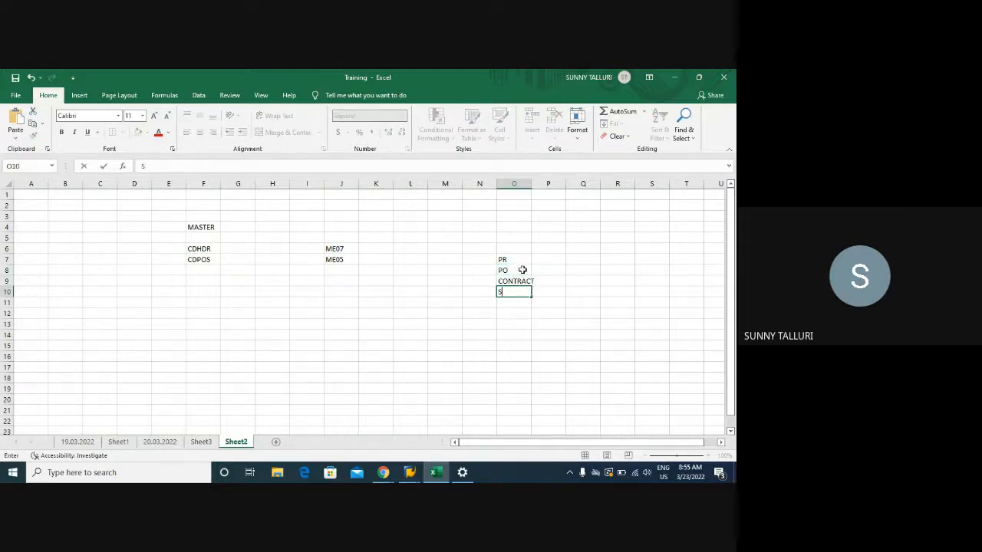
{"action": "type", "text": "A"}
{"action": "key", "text": "Return"}
{"action": "type", "text": "RELEASE"}
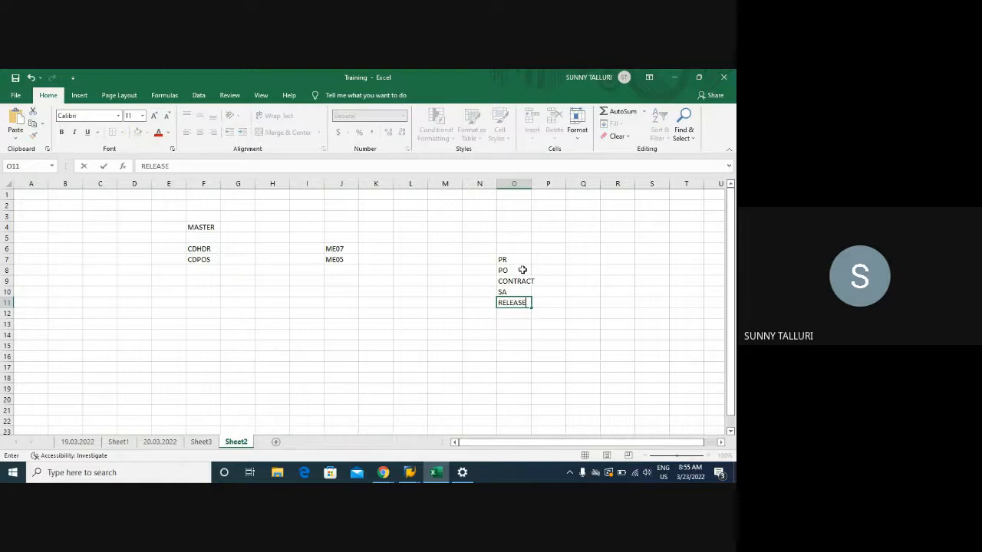
{"action": "key", "text": "Return"}
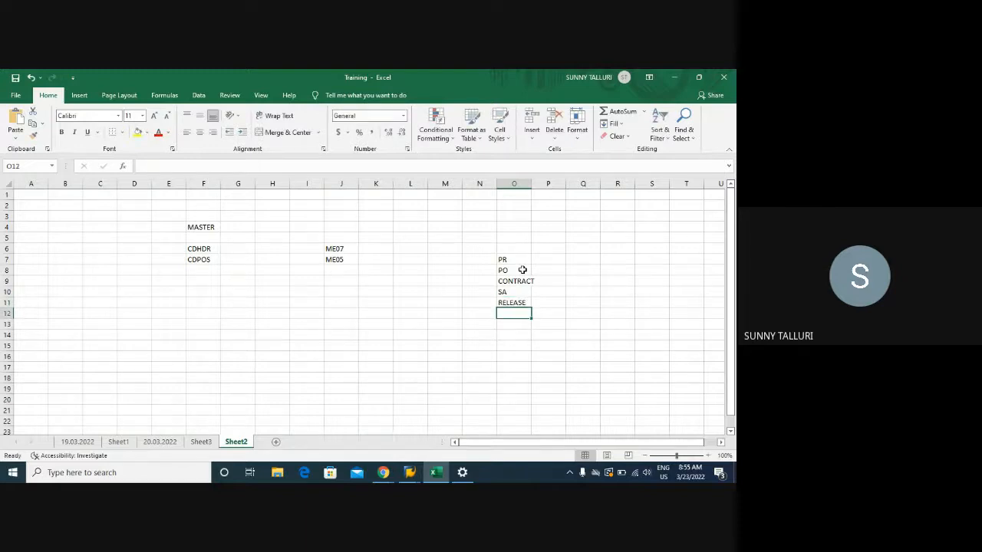
- Enter SERVICE in R8, and widen column O slightly to fit the highlighted document list in O7:O11
{"action": "left_click", "coordinate": [620, 269]}
{"action": "type", "text": "5ERVICE"}
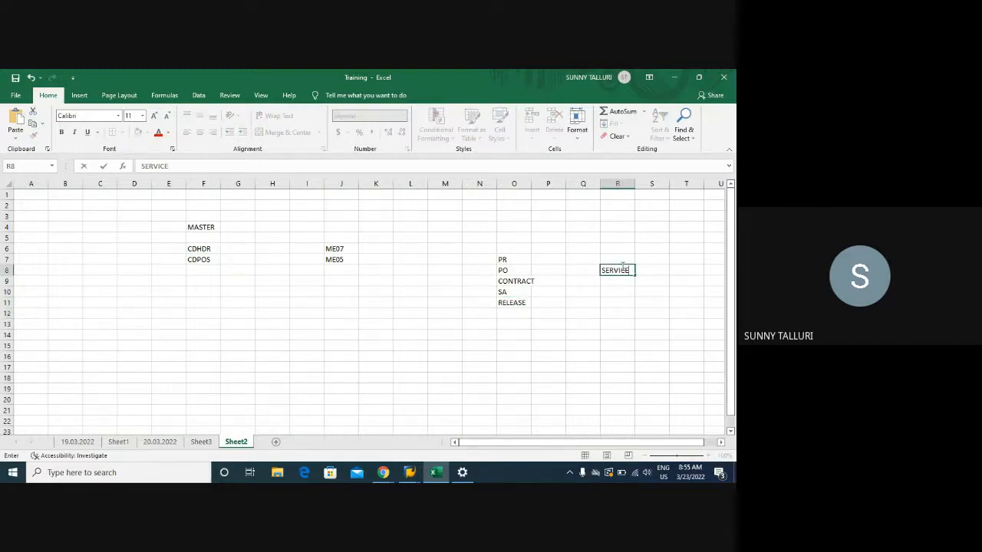
{"action": "key", "text": "Return"}
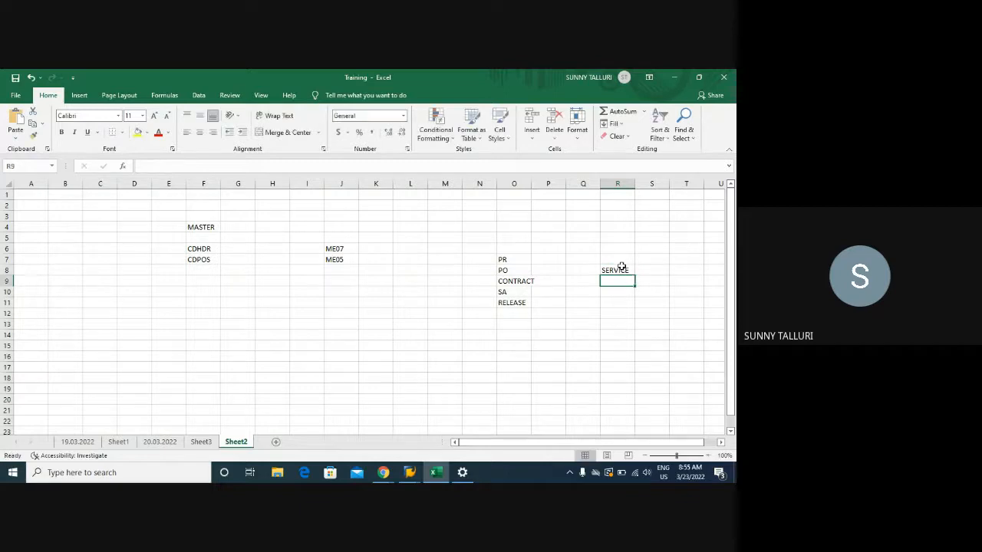
{"action": "left_click_drag", "start_coordinate": [502, 260], "coordinate": [508, 301]}
{"action": "left_click_drag", "start_coordinate": [530, 187], "coordinate": [536, 188]}
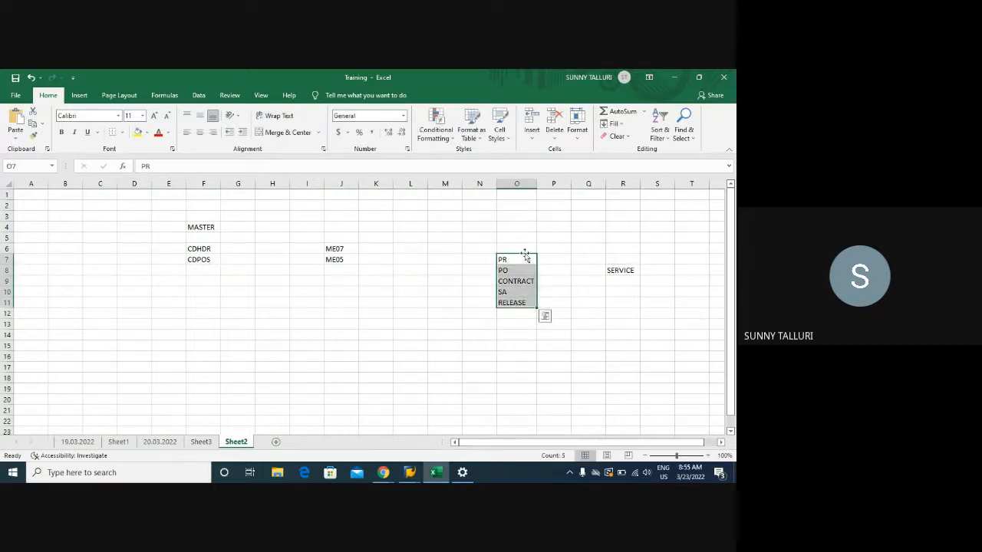
{"action": "left_click_drag", "start_coordinate": [522, 257], "coordinate": [521, 303]}
{"action": "left_click", "coordinate": [503, 258]}
- Enter INVENTORY MANAGEMENT in J14 and autofit column J to the text
{"action": "left_click", "coordinate": [341, 334]}
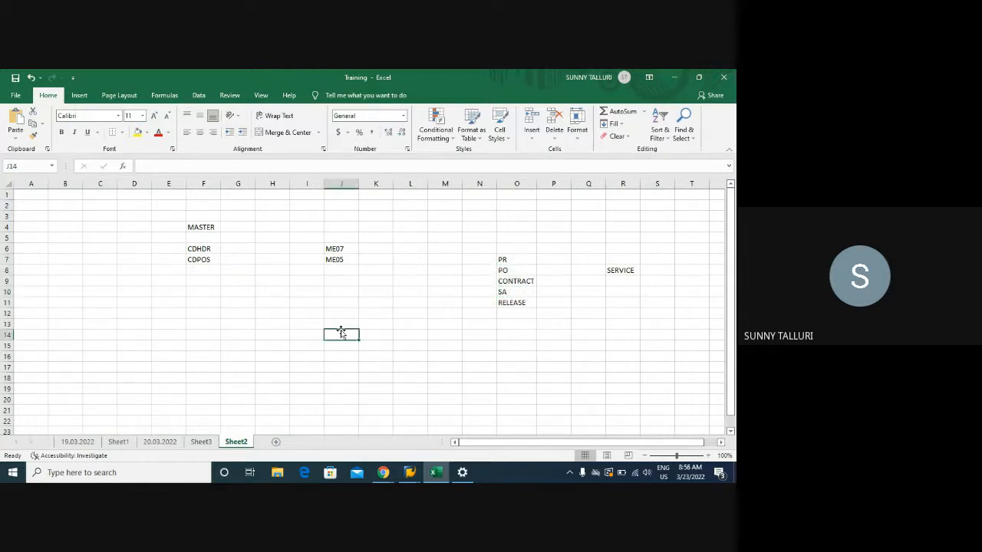
{"action": "type", "text": "INVENTORY"}
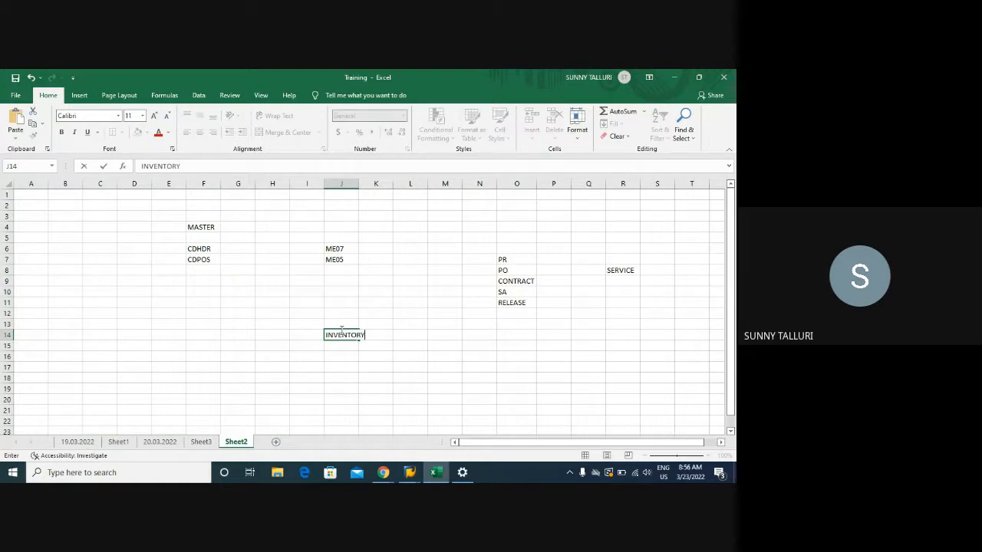
{"action": "type", "text": " MANAGEMENT"}
{"action": "key", "text": "Return"}
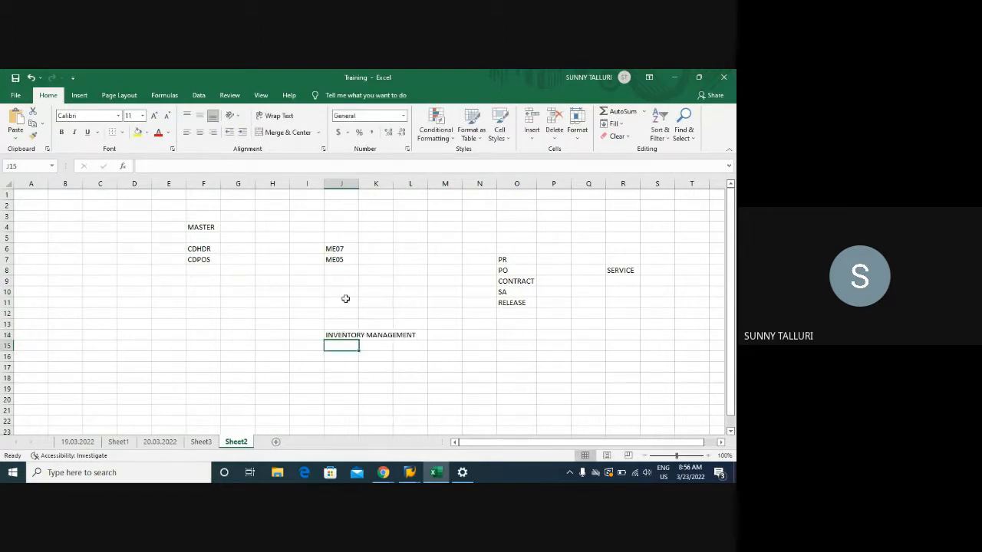
{"action": "double_click", "coordinate": [358, 184]}
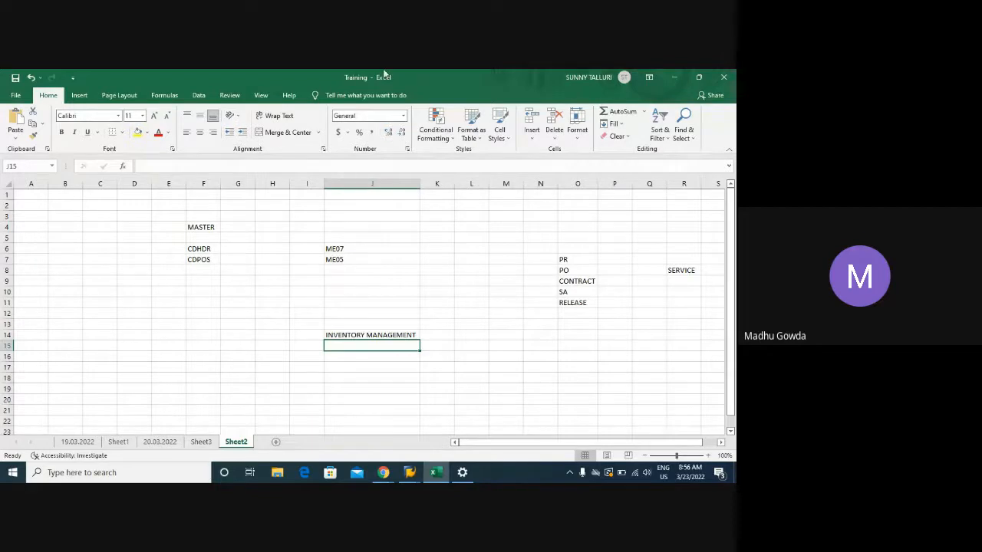
- Switch to the SAP session showing the EORD entries, leave the table display and open transaction SE16N
{"action": "mouse_move", "coordinate": [414, 472]}
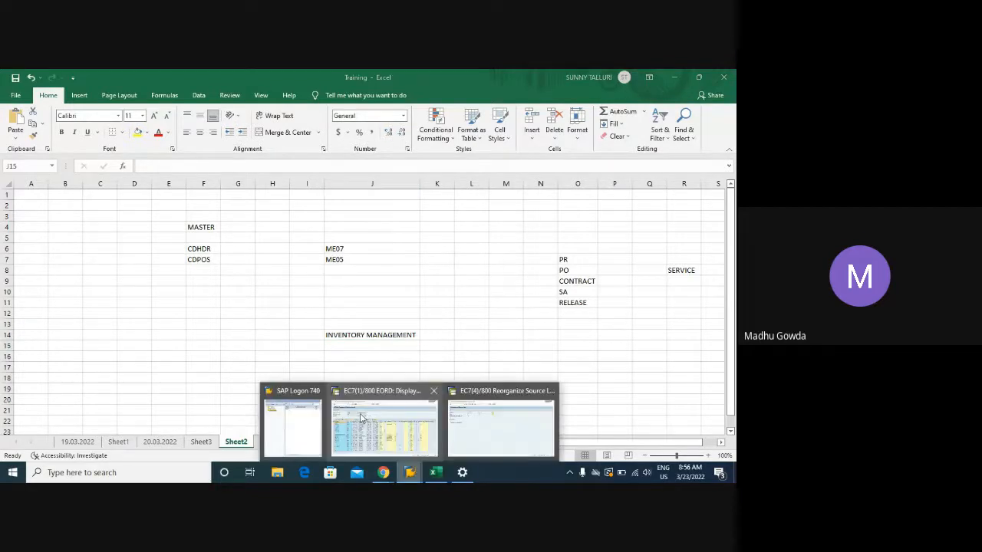
{"action": "left_click", "coordinate": [385, 422]}
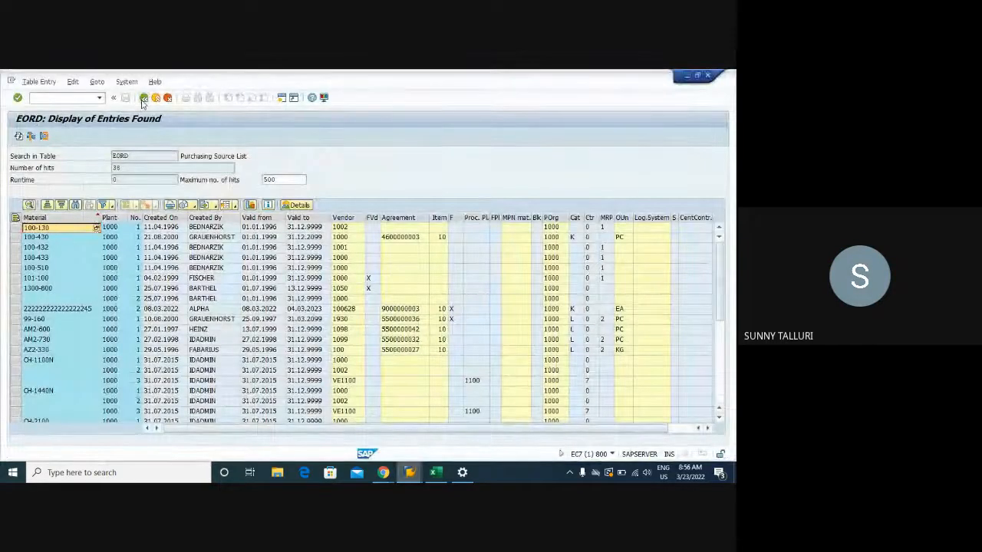
{"action": "left_click", "coordinate": [144, 98]}
{"action": "left_click", "coordinate": [144, 99]}
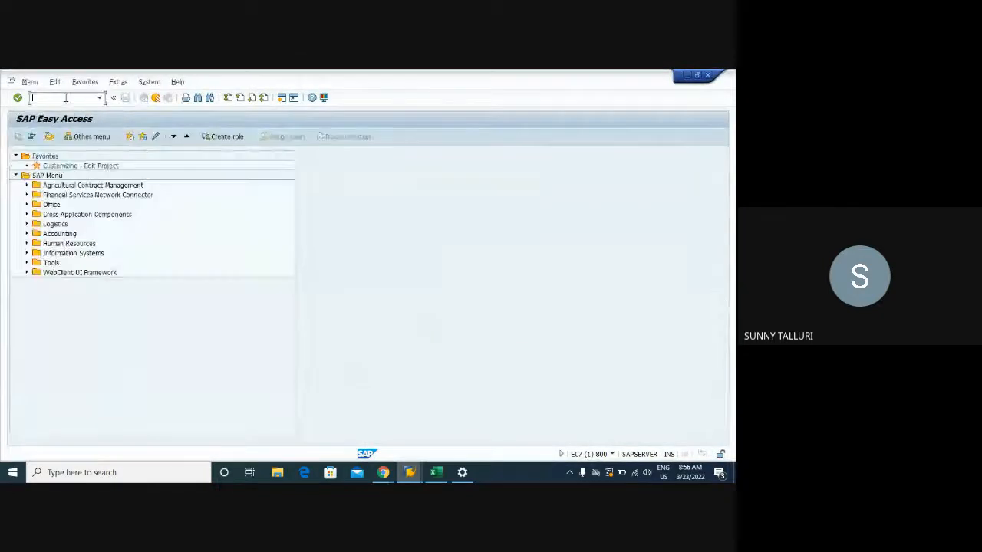
{"action": "left_click", "coordinate": [66, 98]}
{"action": "type", "text": "SE16N"}
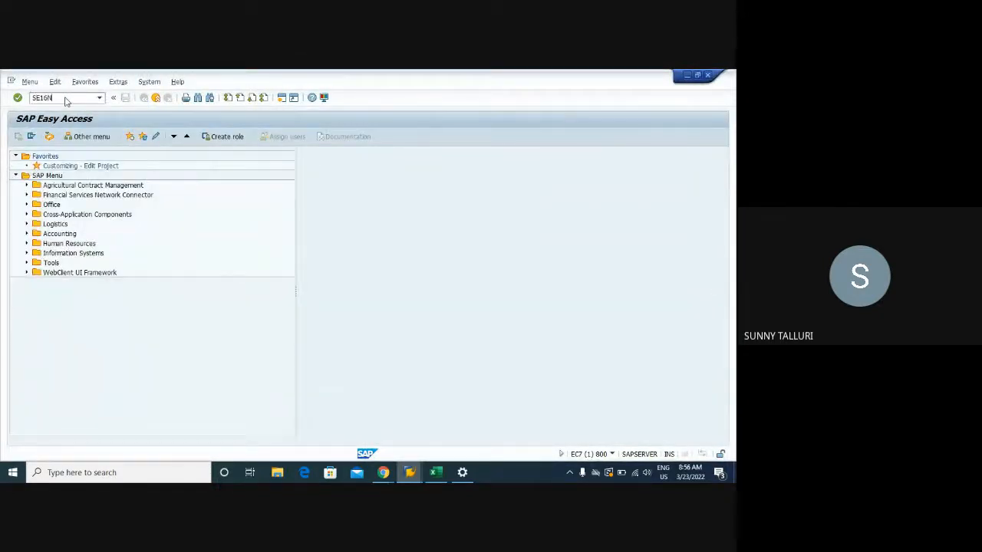
{"action": "key", "text": "Return"}
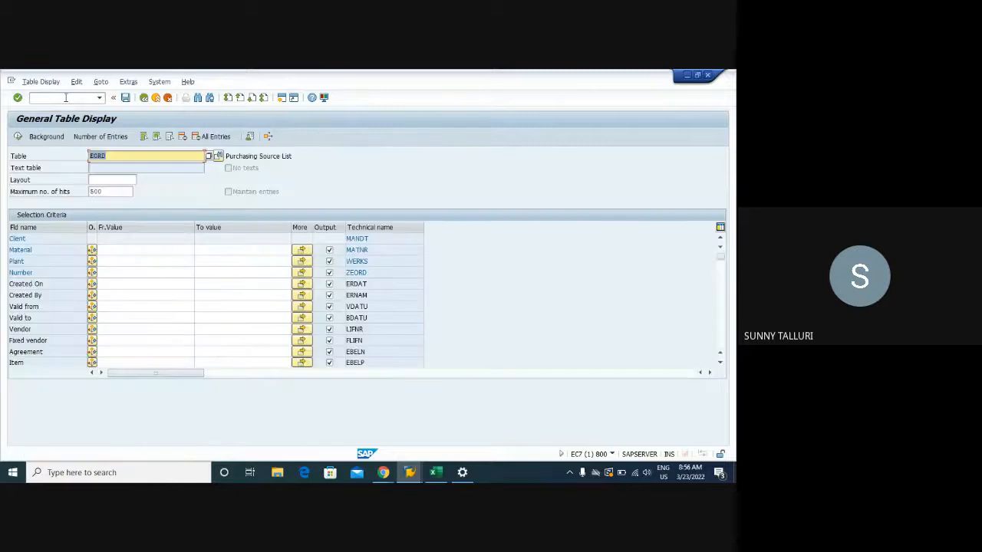
- Replace the table name with KONM and load its selection criteria
{"action": "key", "text": "BackSpace"}
{"action": "key", "text": "BackSpace"}
{"action": "key", "text": "BackSpace"}
{"action": "type", "text": "KON"}
{"action": "key", "text": "BackSpace"}
{"action": "key", "text": "BackSpace"}
{"action": "key", "text": "BackSpace"}
{"action": "key", "text": "BackSpace"}
{"action": "type", "text": "KON"}
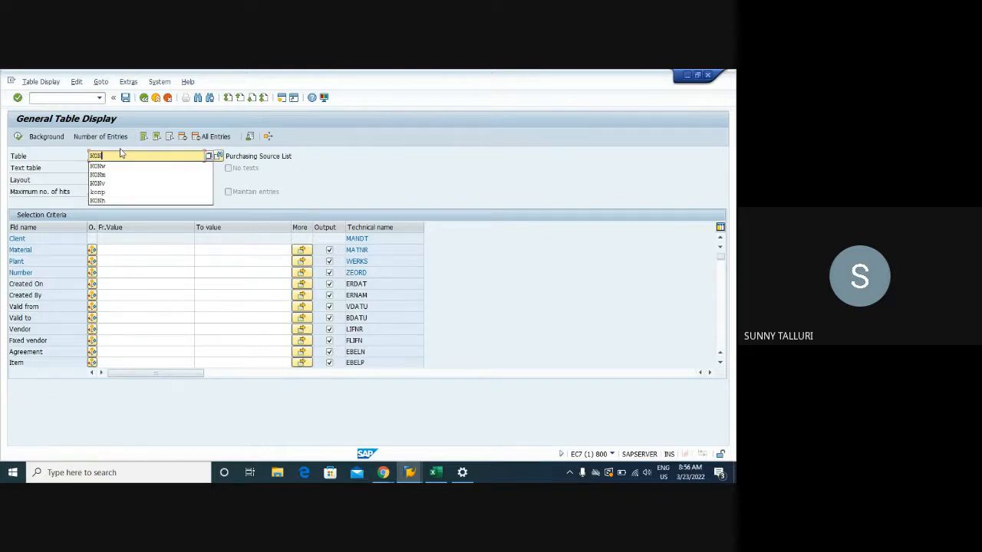
{"action": "type", "text": "M"}
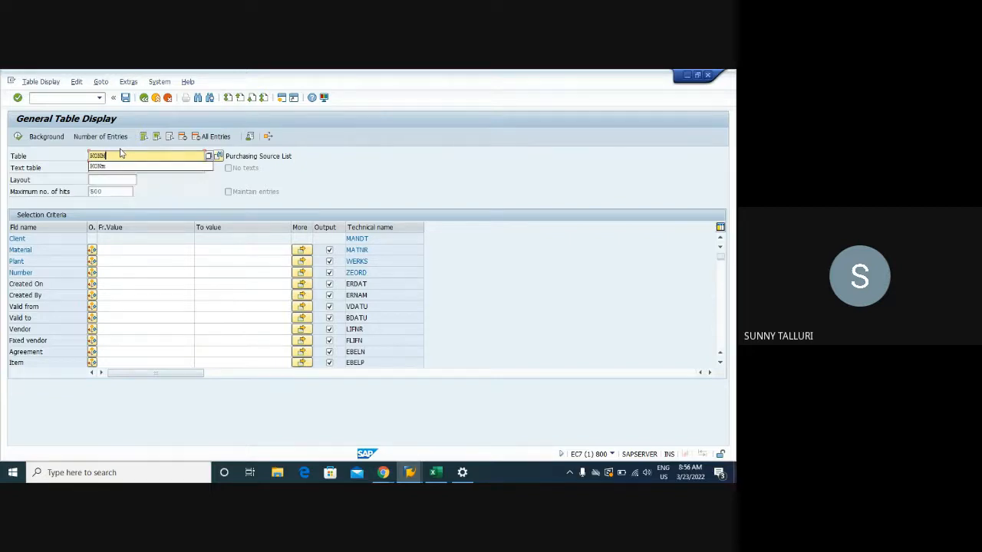
{"action": "key", "text": "Return"}
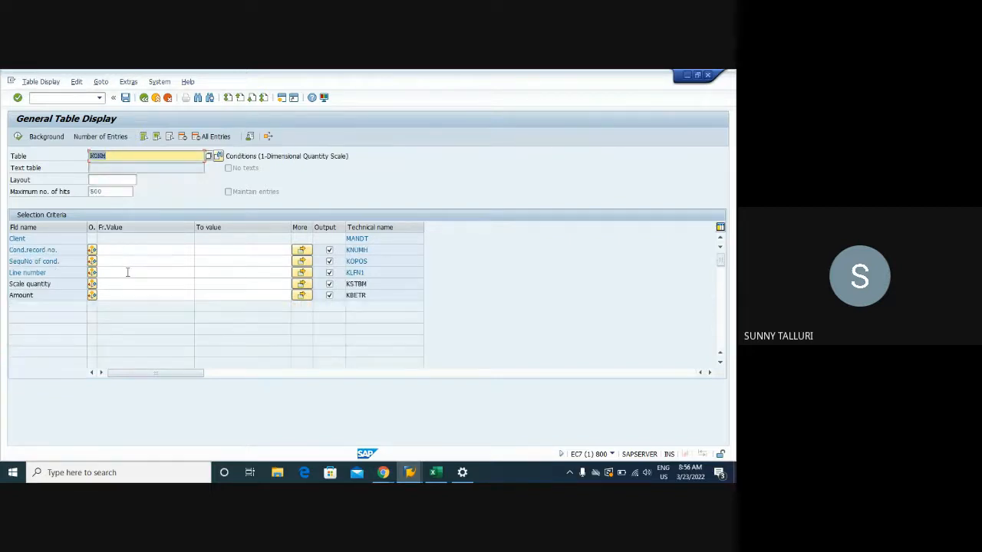
- Check the number of entries in table KONM, and return to the SAP Easy Access screen
{"action": "left_click", "coordinate": [108, 136]}
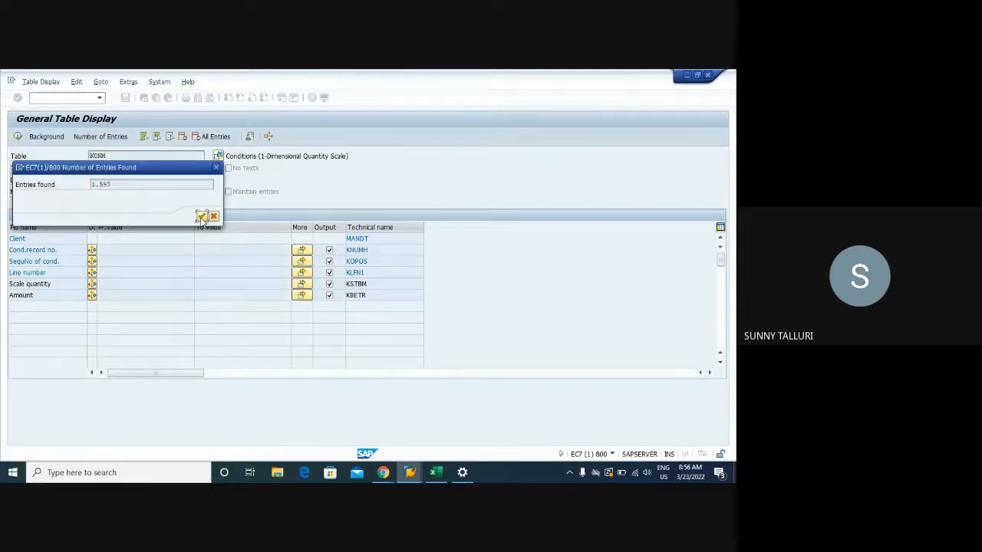
{"action": "left_click", "coordinate": [201, 217]}
{"action": "left_click", "coordinate": [143, 98]}
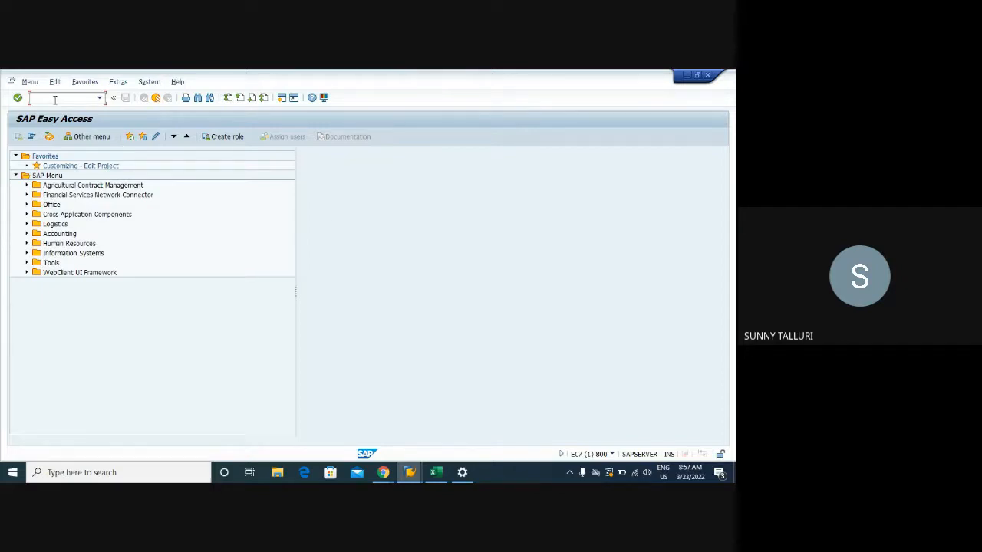
- Switch to the SAP MM meeting window in Google Meet
{"action": "left_click", "coordinate": [389, 476]}
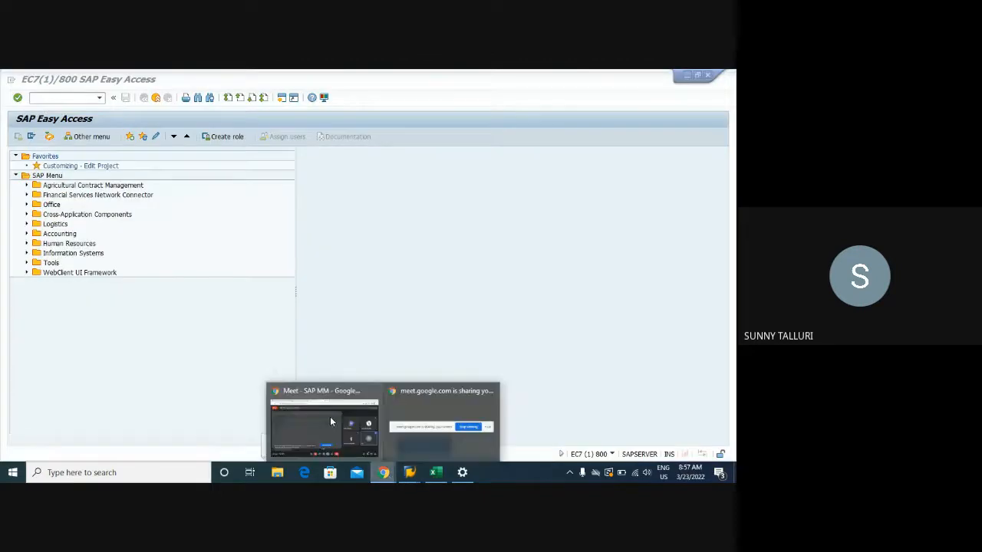
{"action": "left_click", "coordinate": [331, 421]}
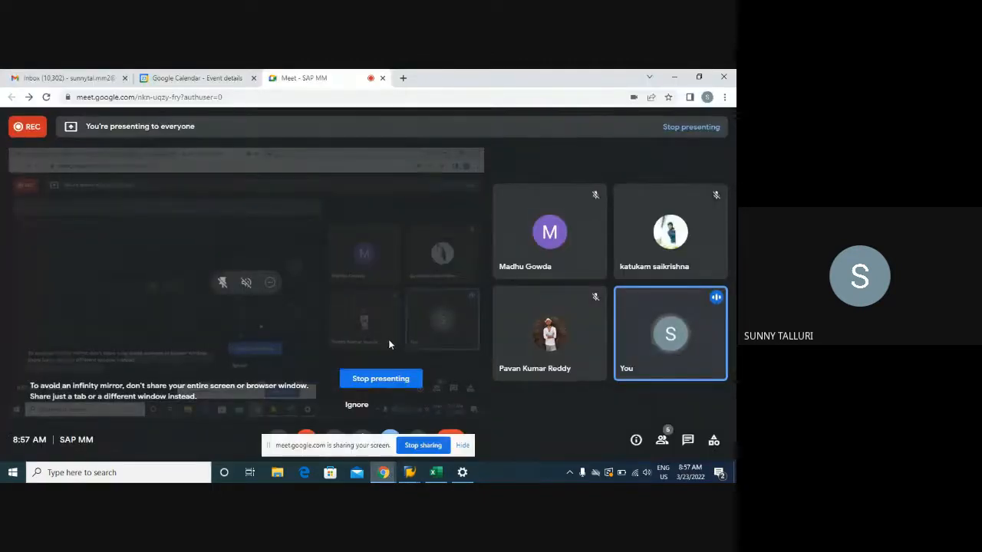